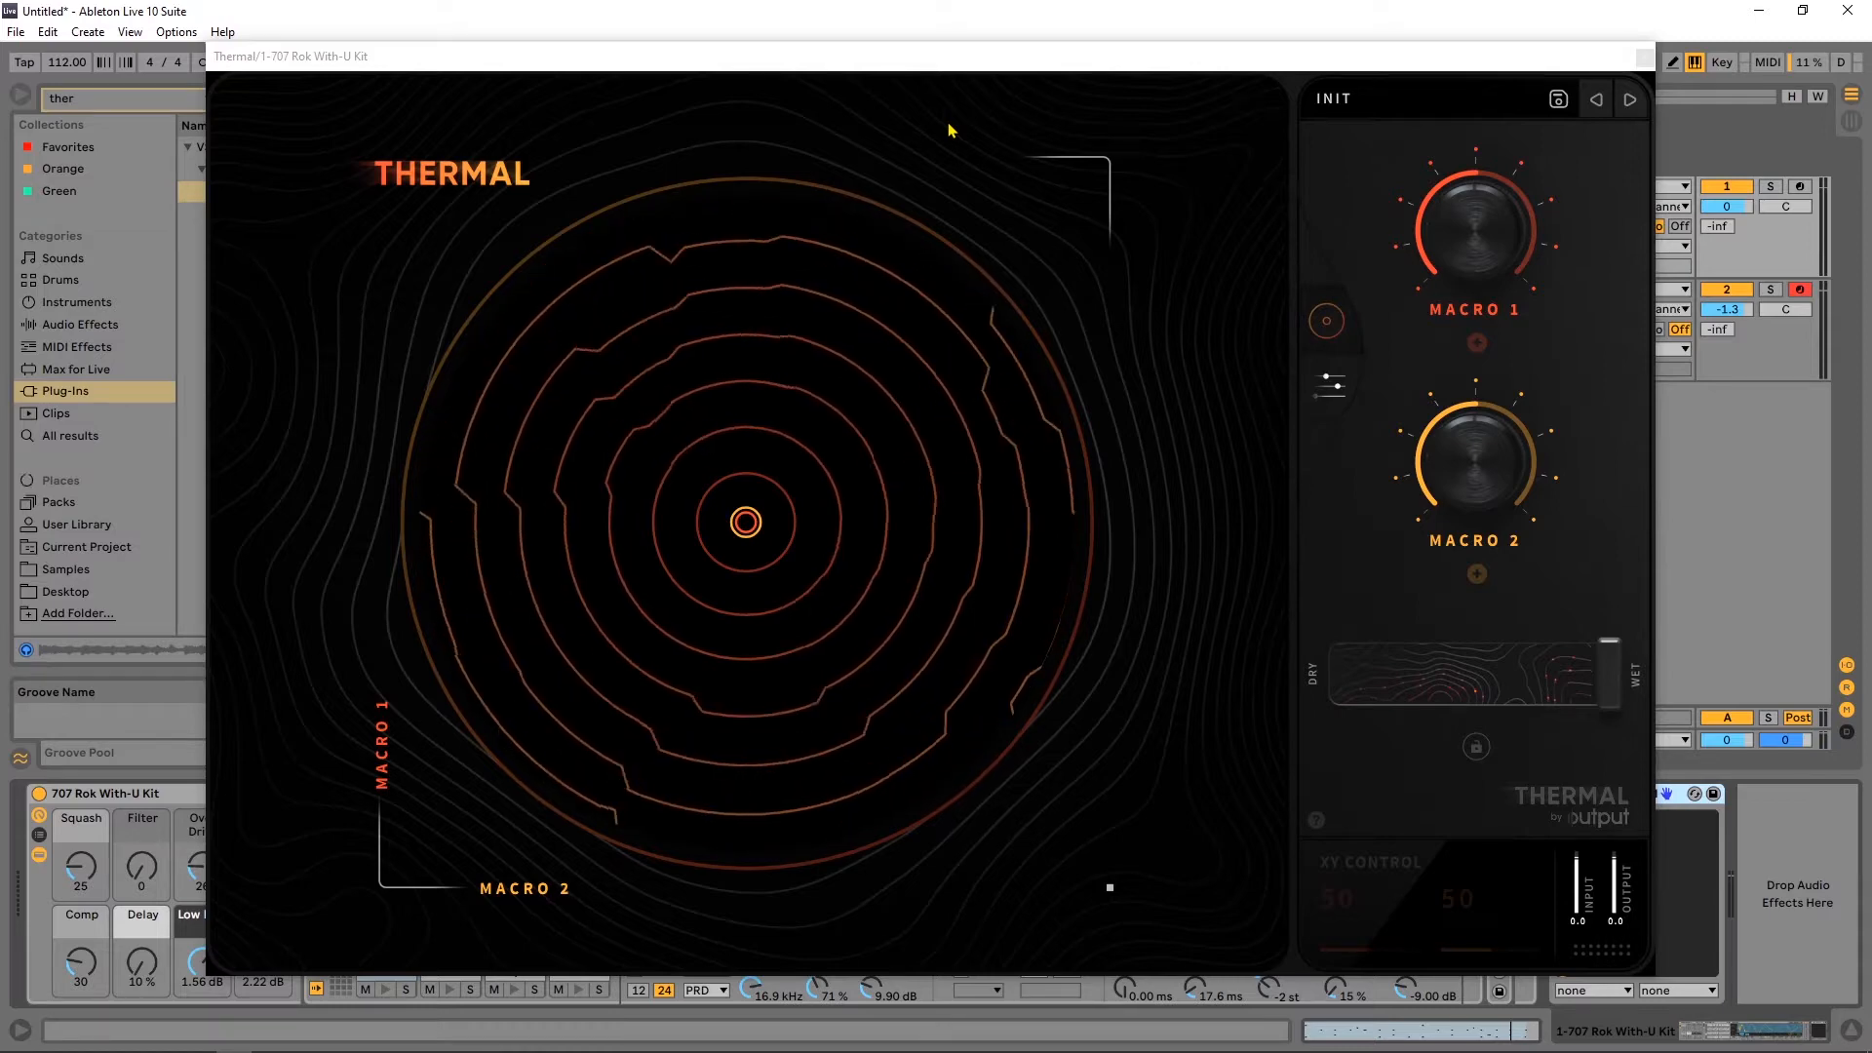
# Look through Thermal's Drums preset category and its advanced parameter page, then return to the main XY page.
pyautogui.click(1422, 107)
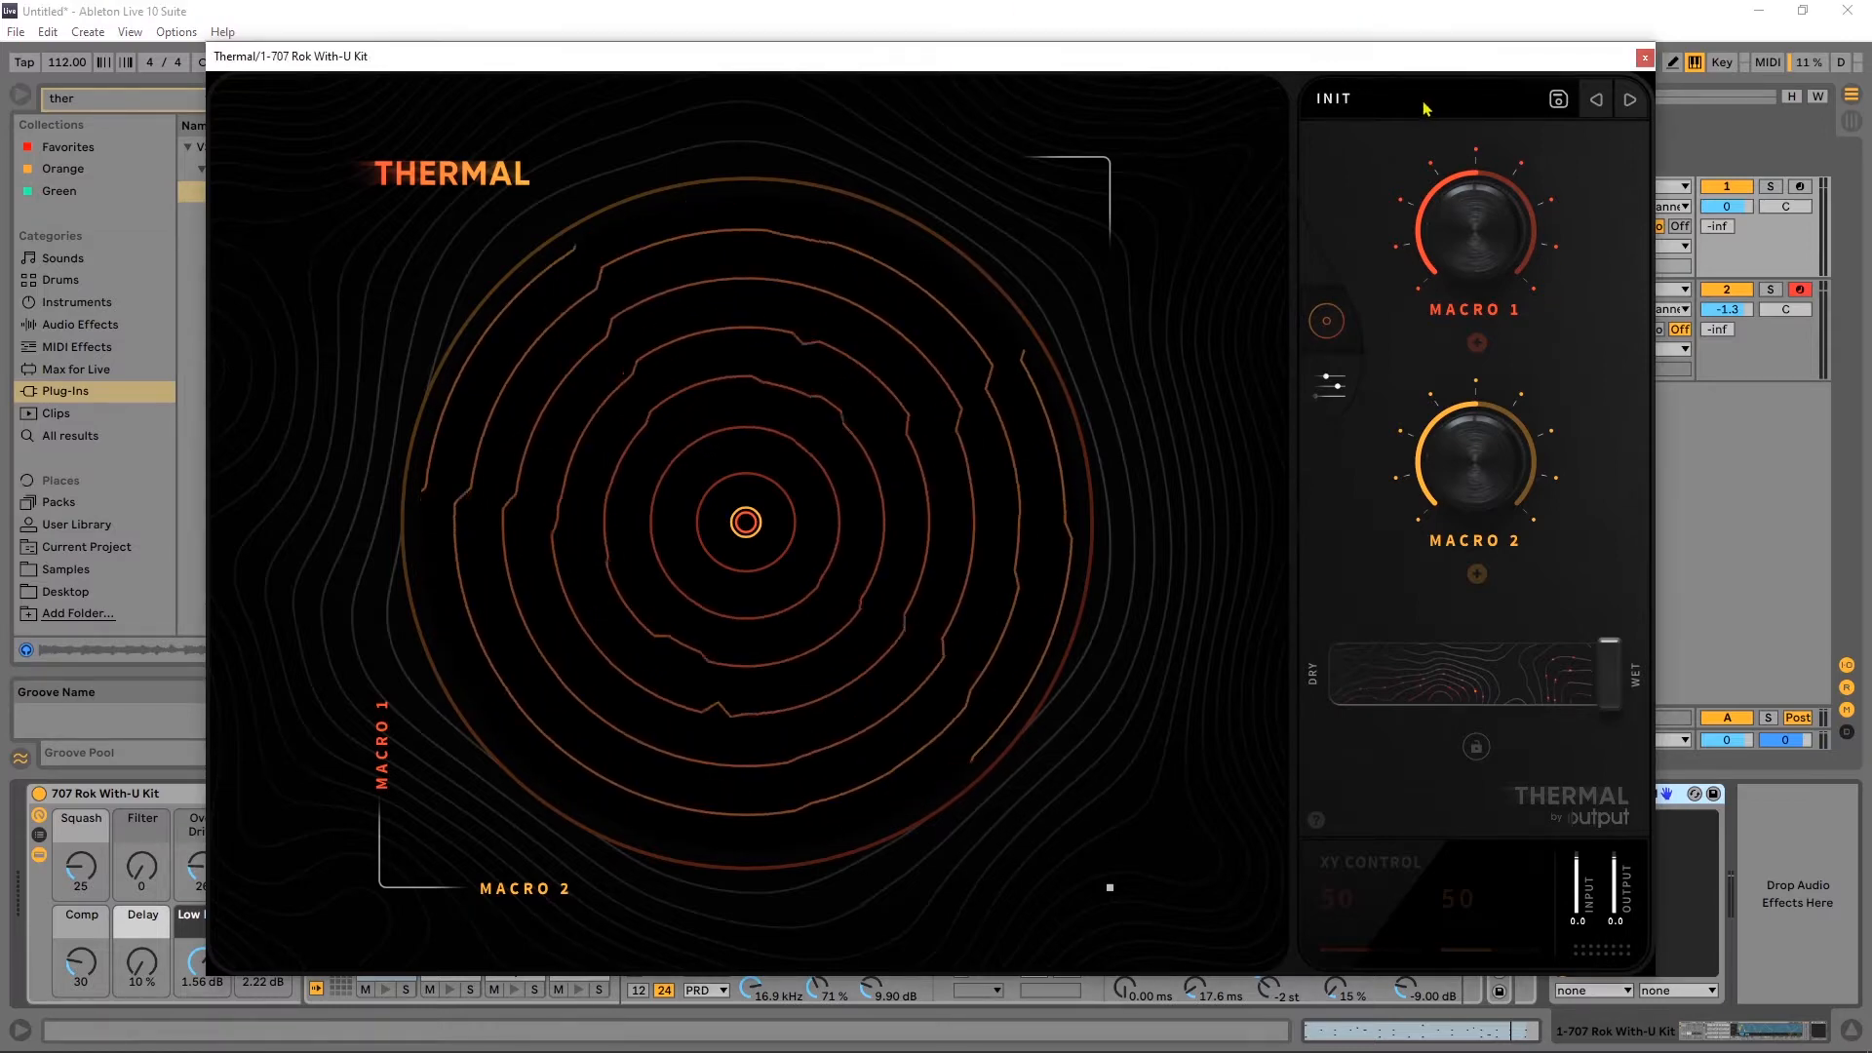
pyautogui.scroll(5, 556, 756)
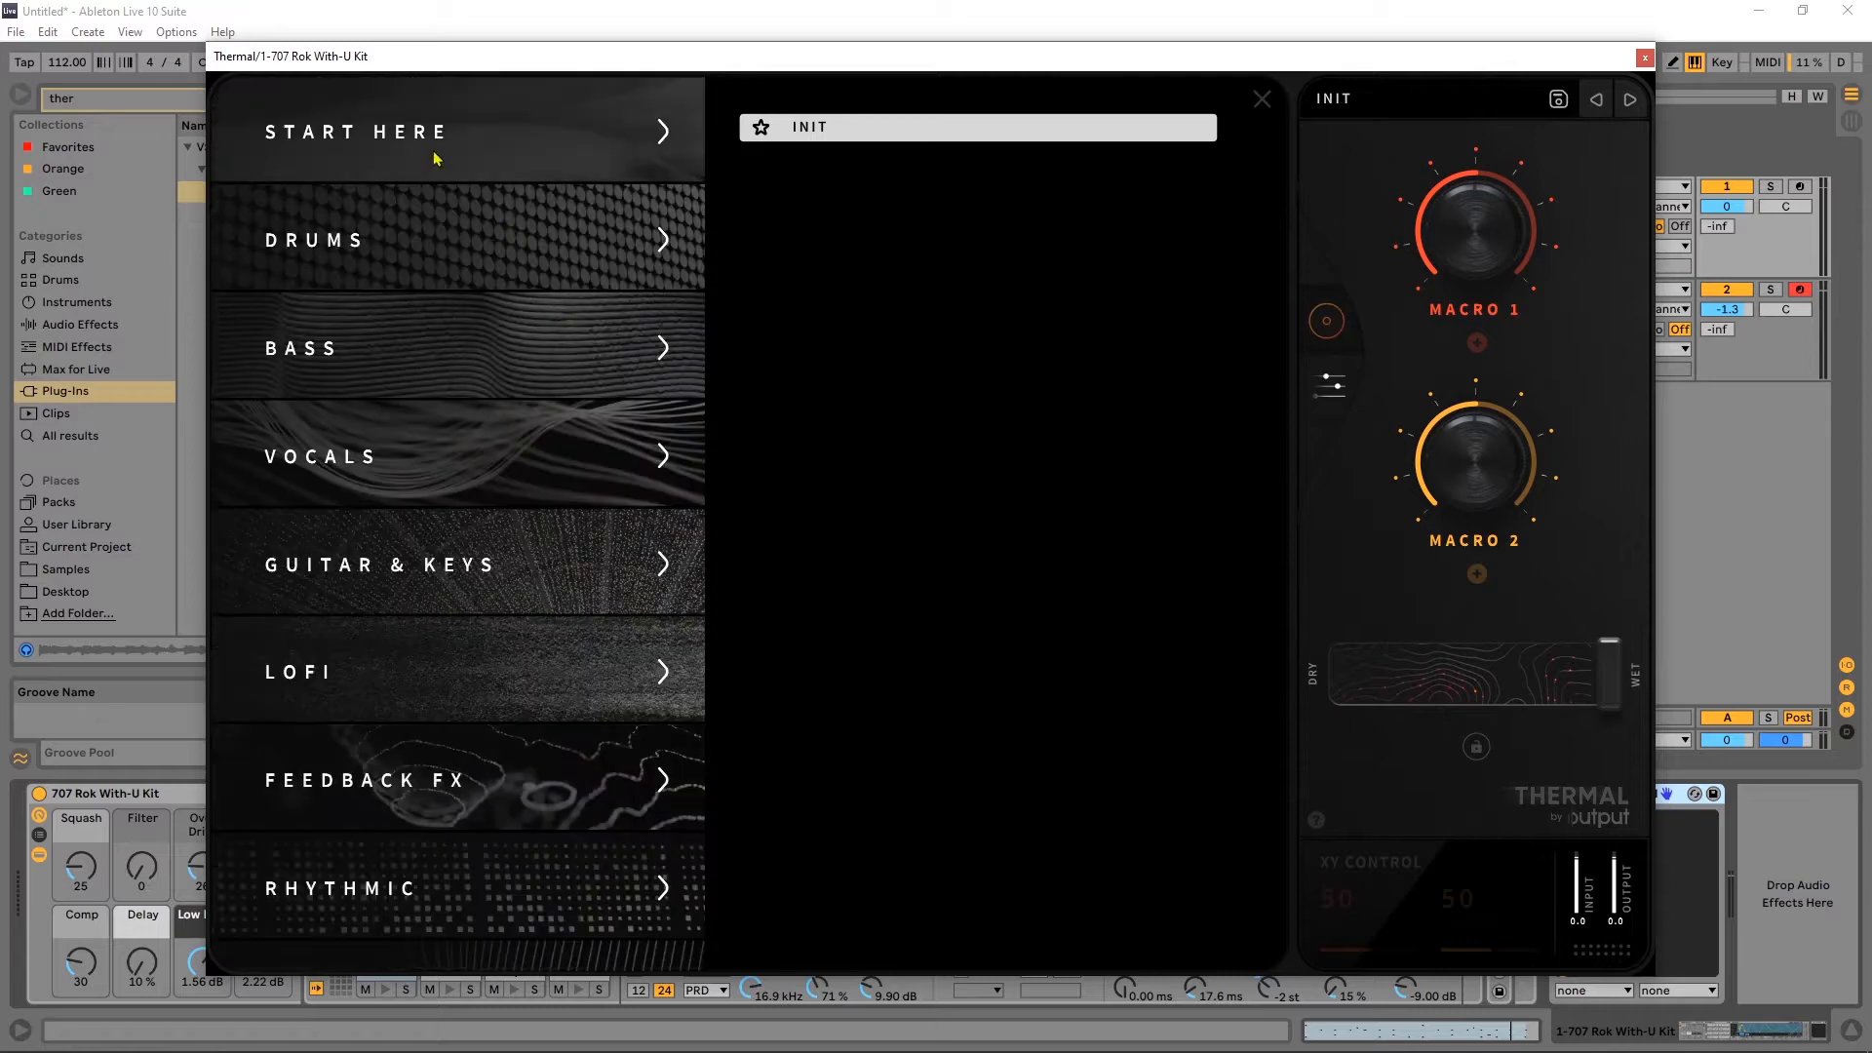
pyautogui.click(425, 251)
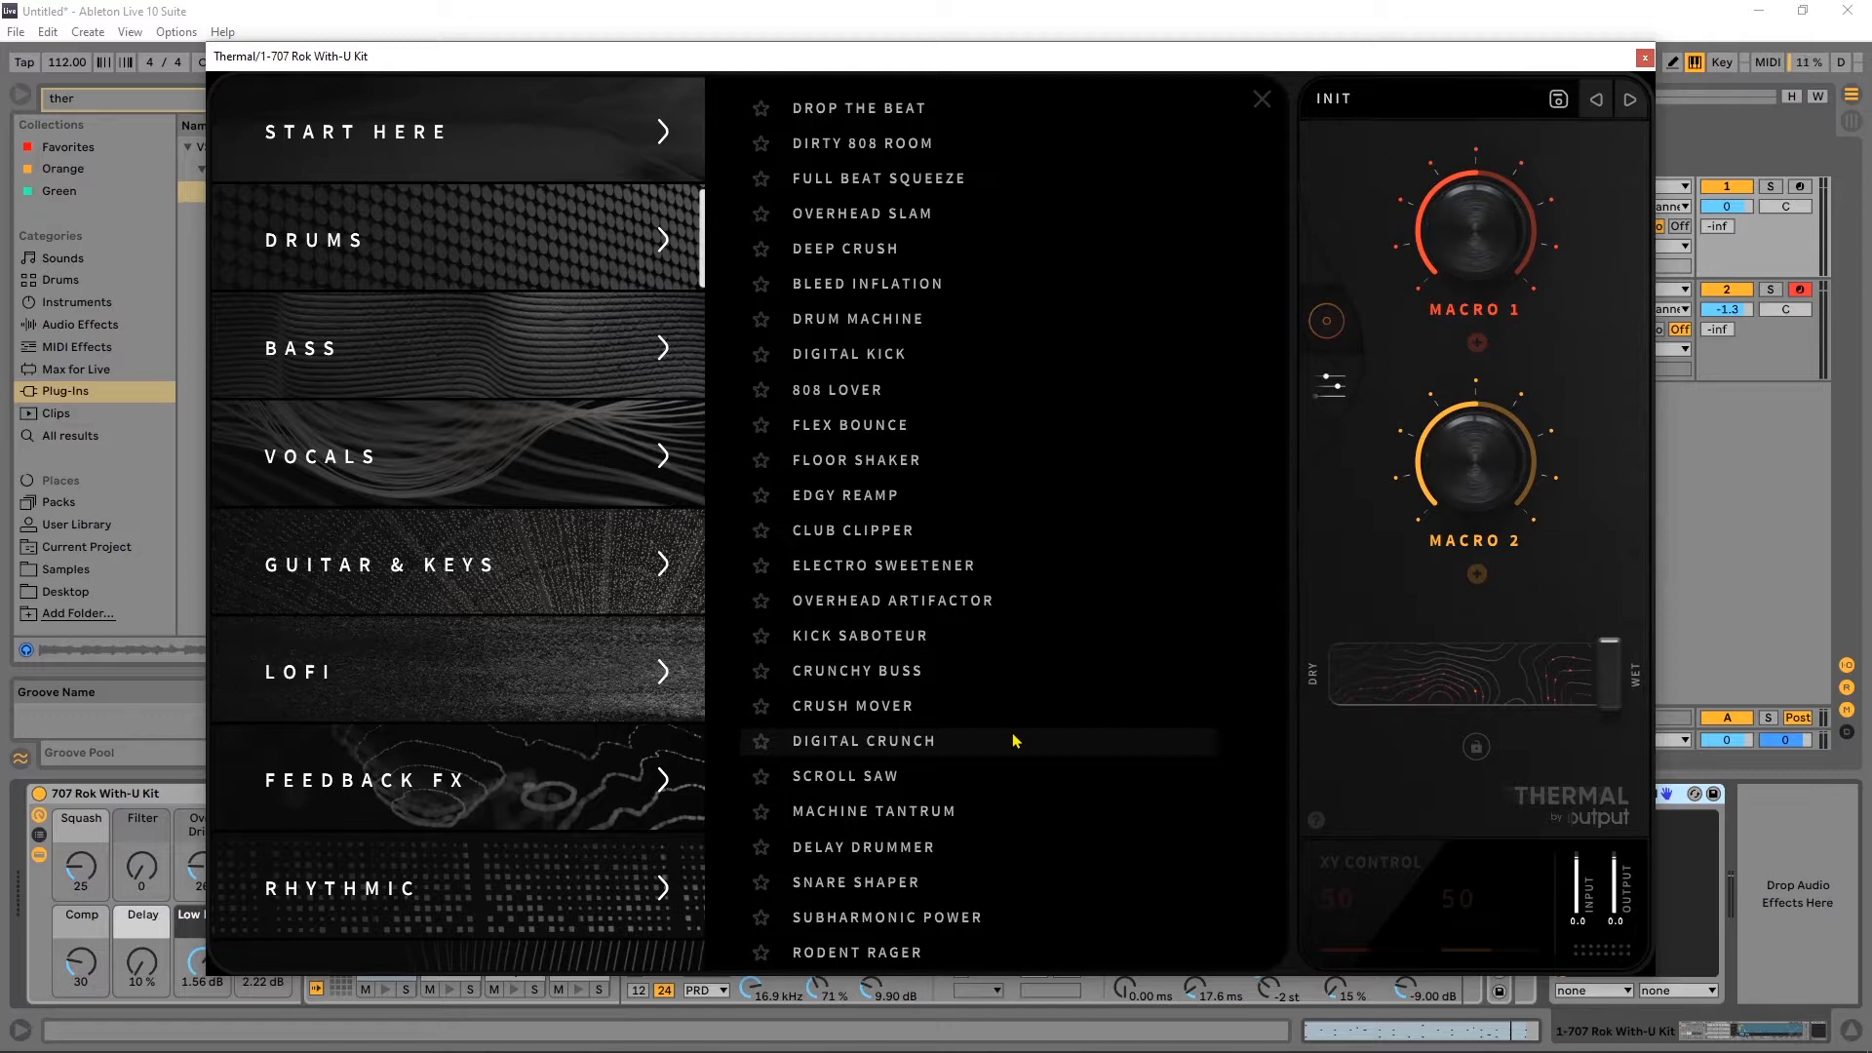
pyautogui.click(1327, 388)
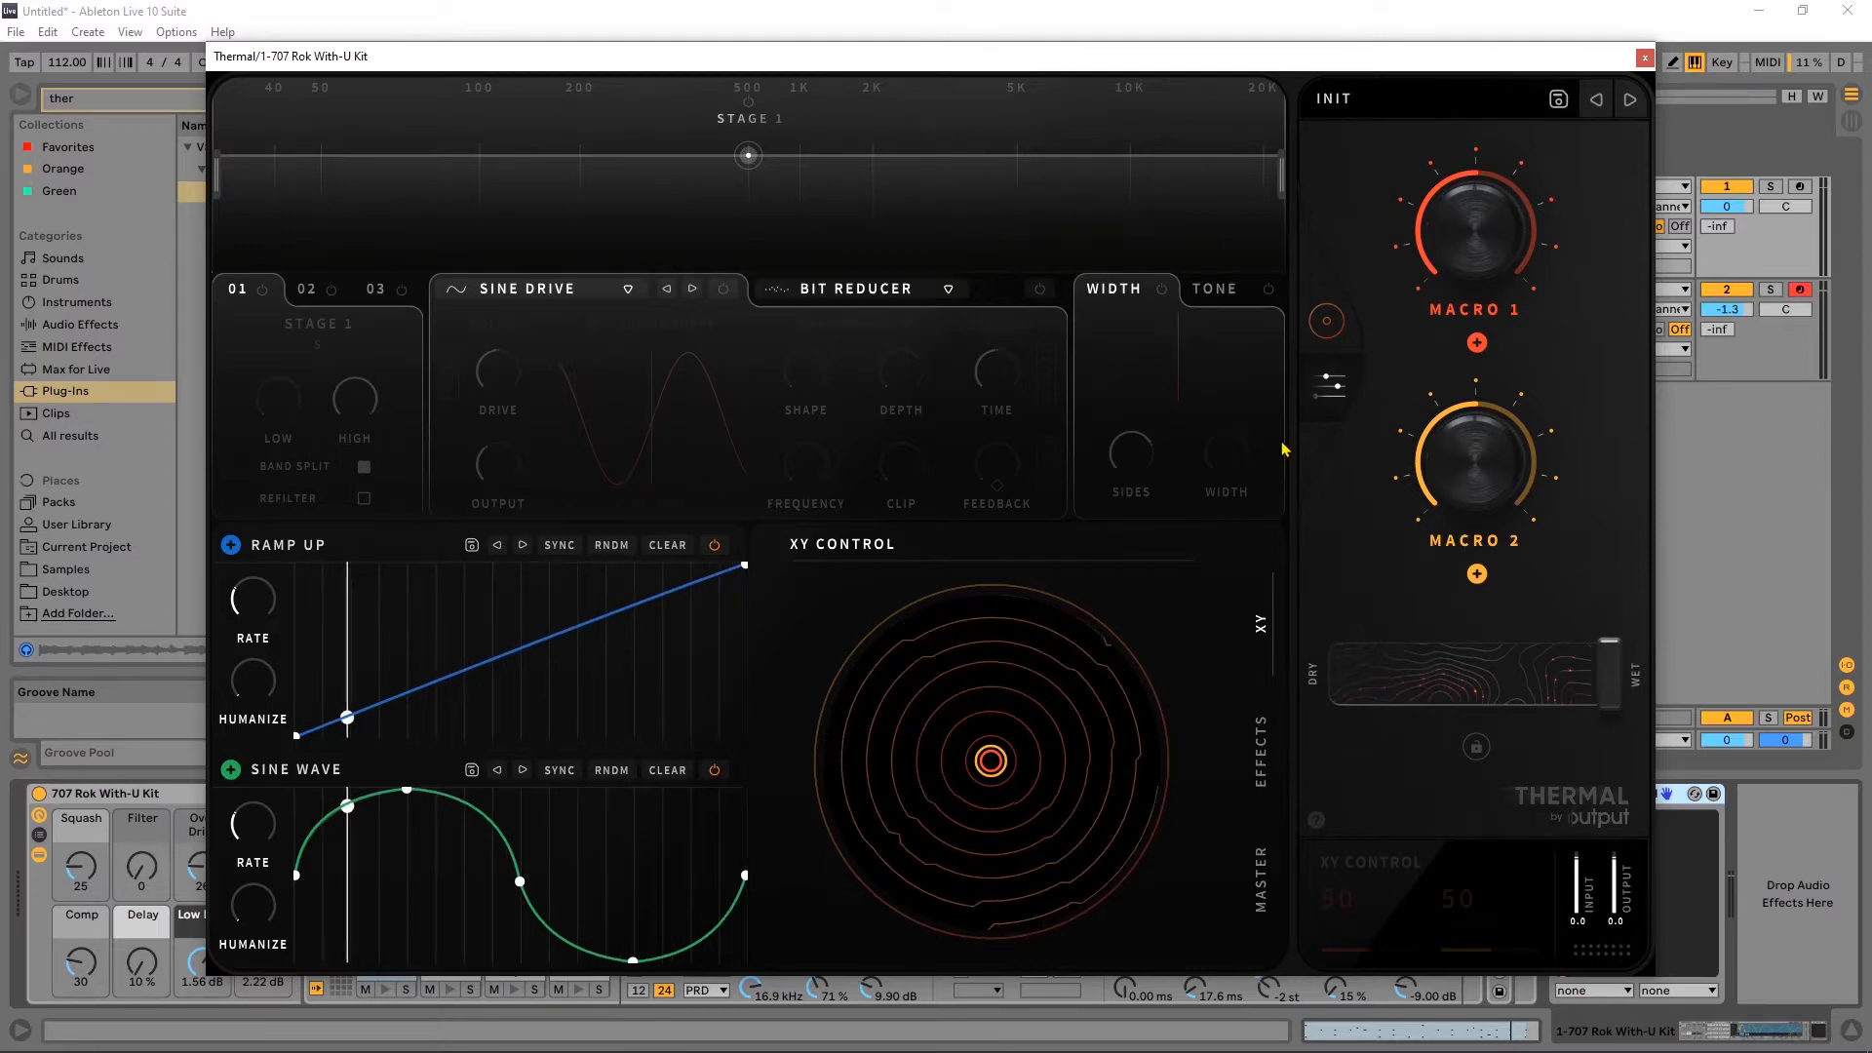
pyautogui.click(1326, 321)
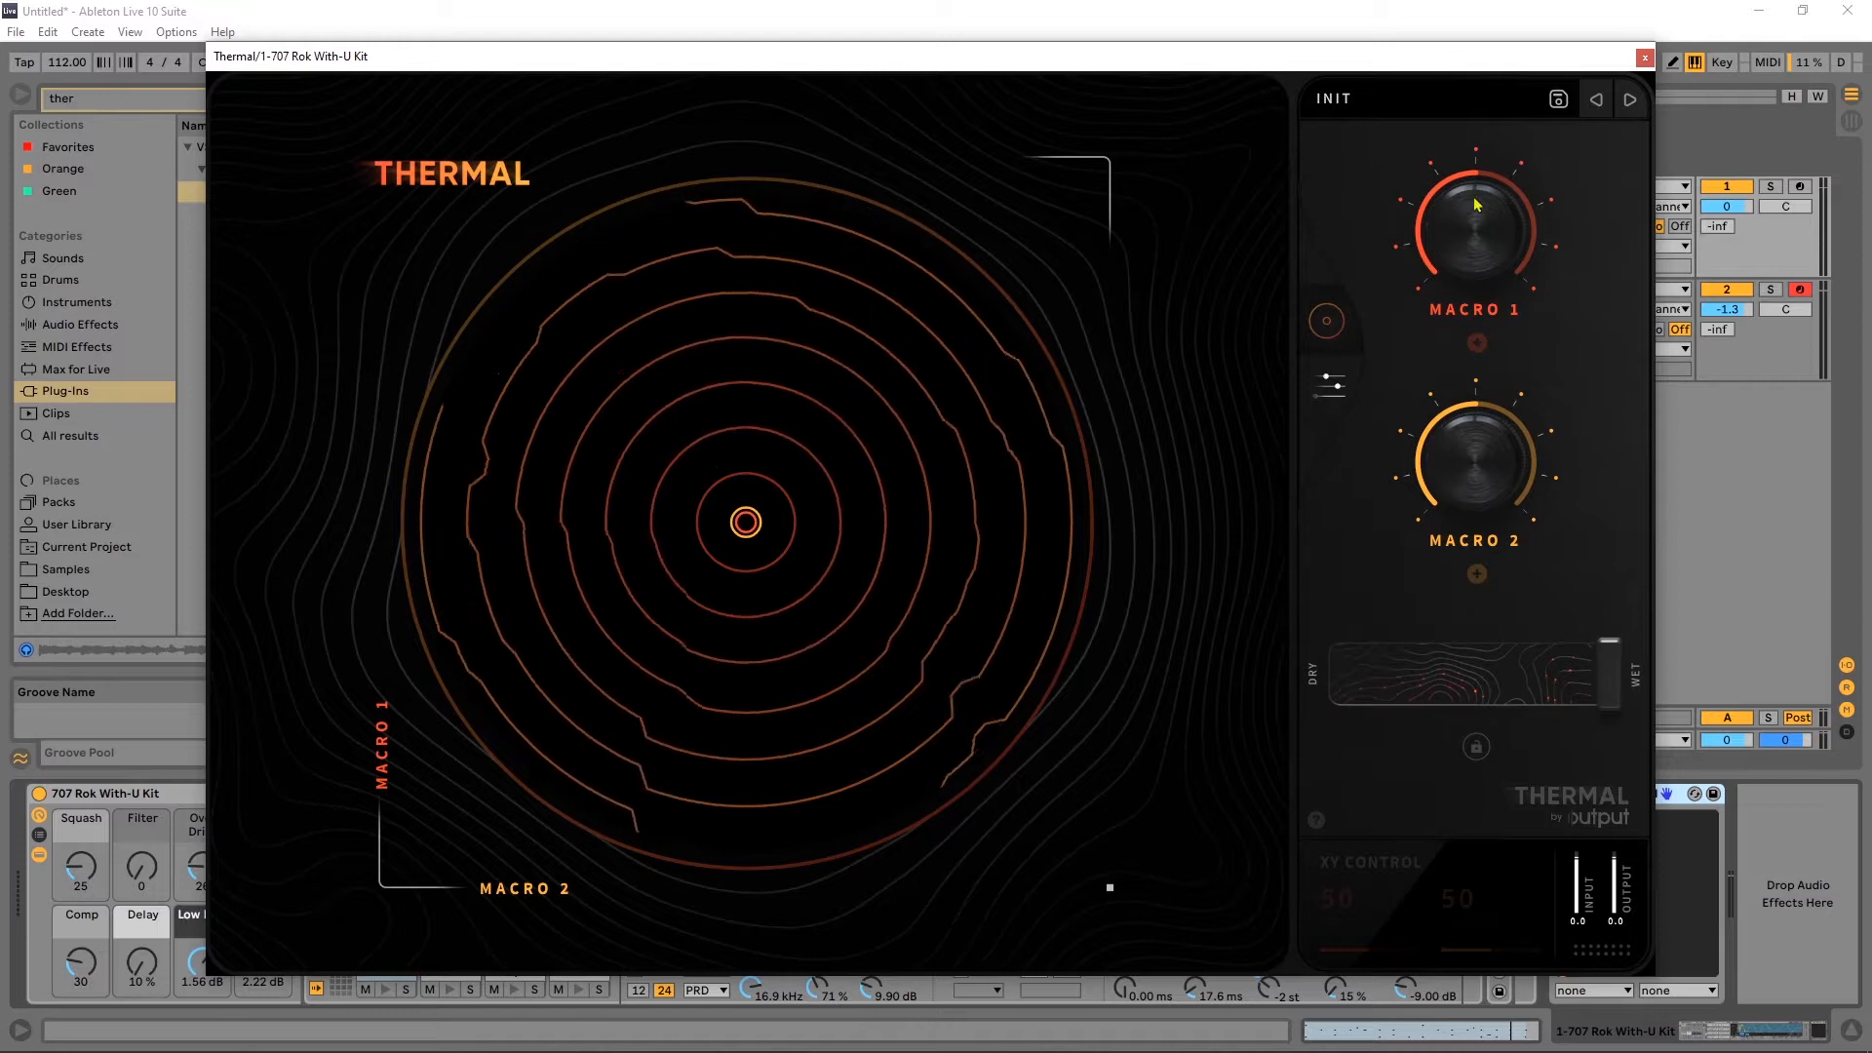
# Move the XY puck to about 51 percent Macro 1 and 5 percent Macro 2, then sweep Dry/Wet and set it to 100 percent.
pyautogui.moveTo(782, 525); pyautogui.dragTo(920, 437)
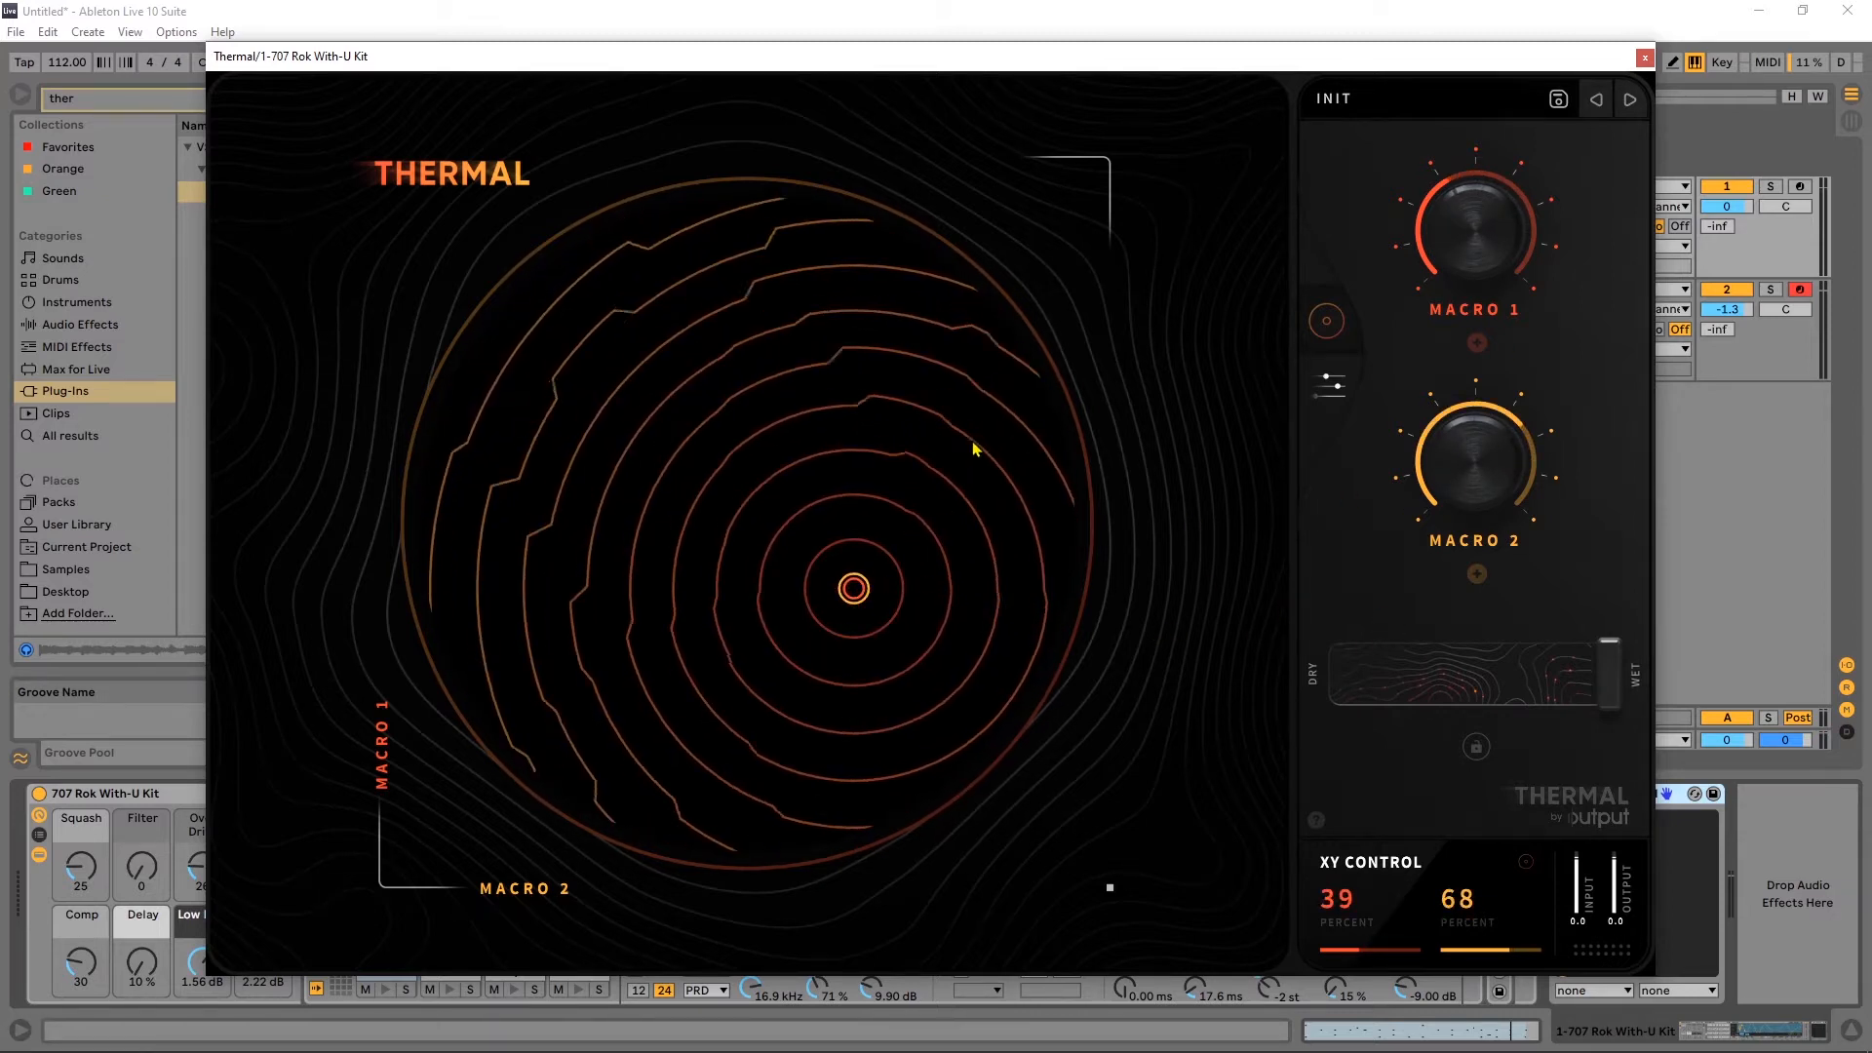
pyautogui.moveTo(855, 589); pyautogui.dragTo(982, 469)
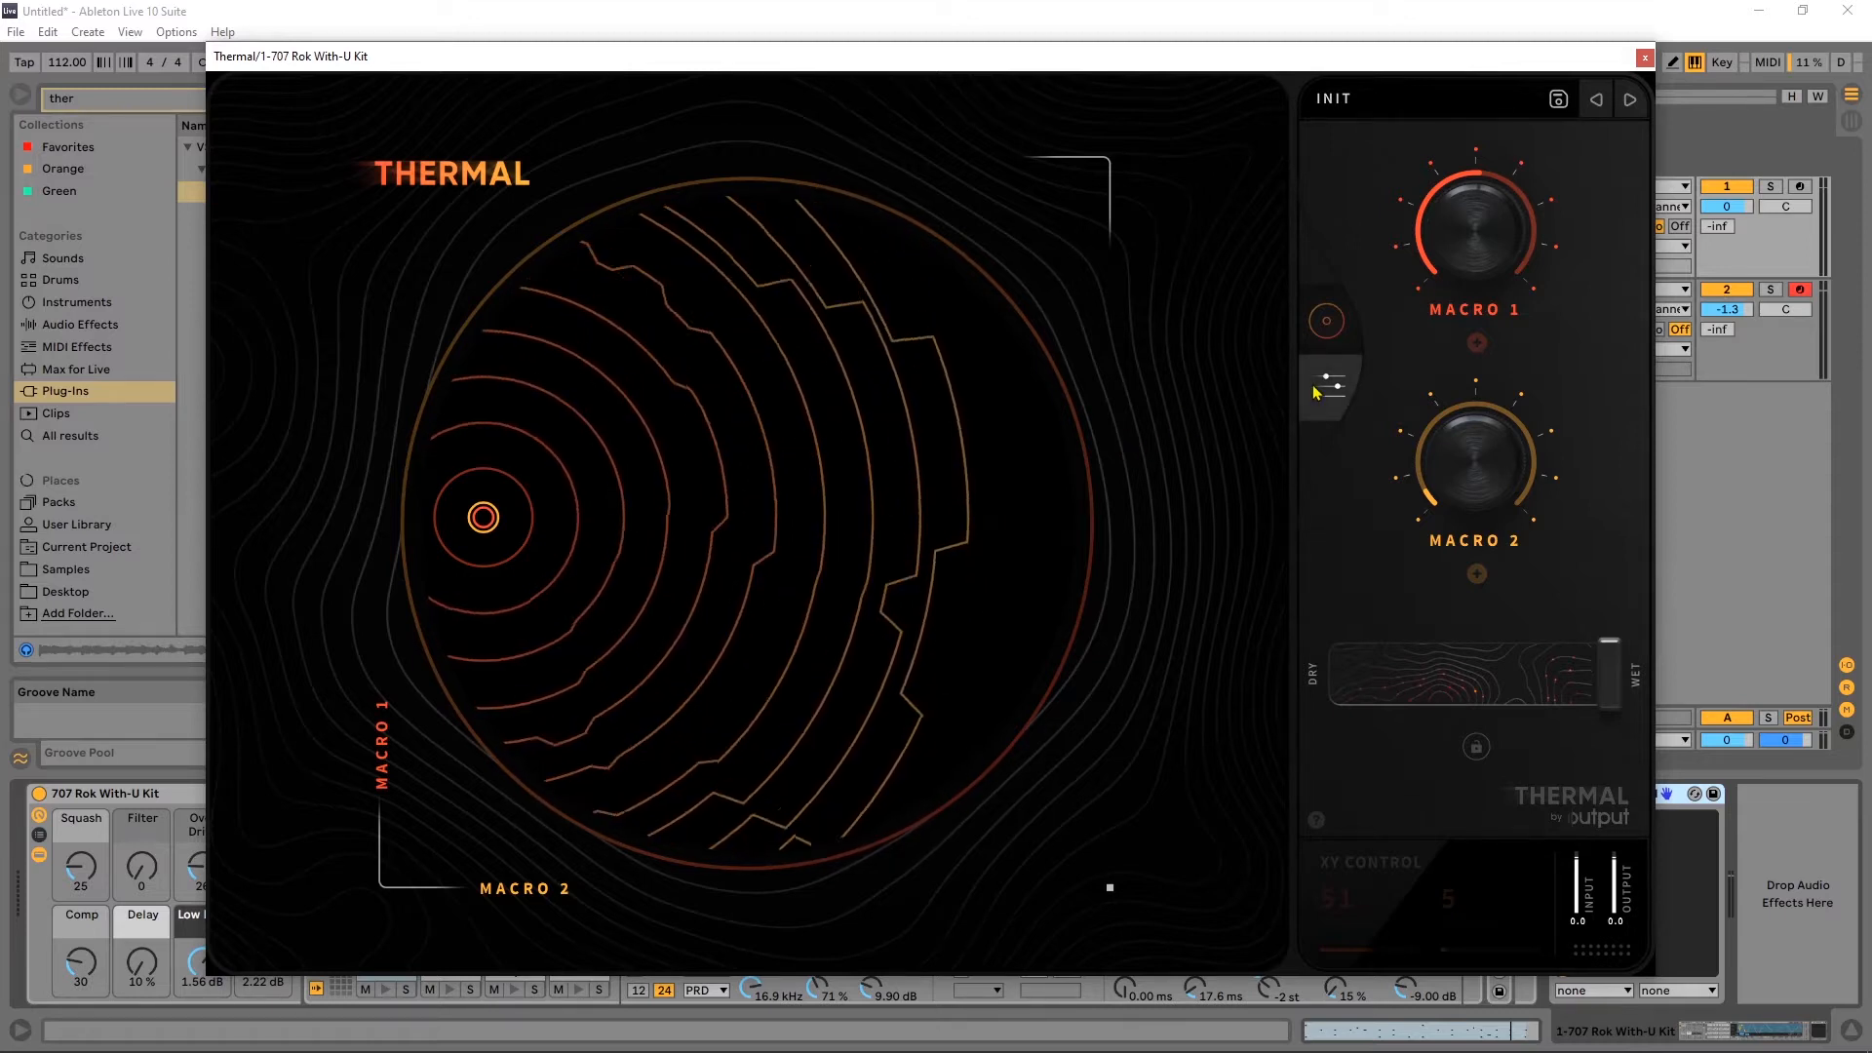
pyautogui.moveTo(1600, 680); pyautogui.dragTo(1331, 720)
pyautogui.moveTo(1570, 717); pyautogui.dragTo(1623, 723)
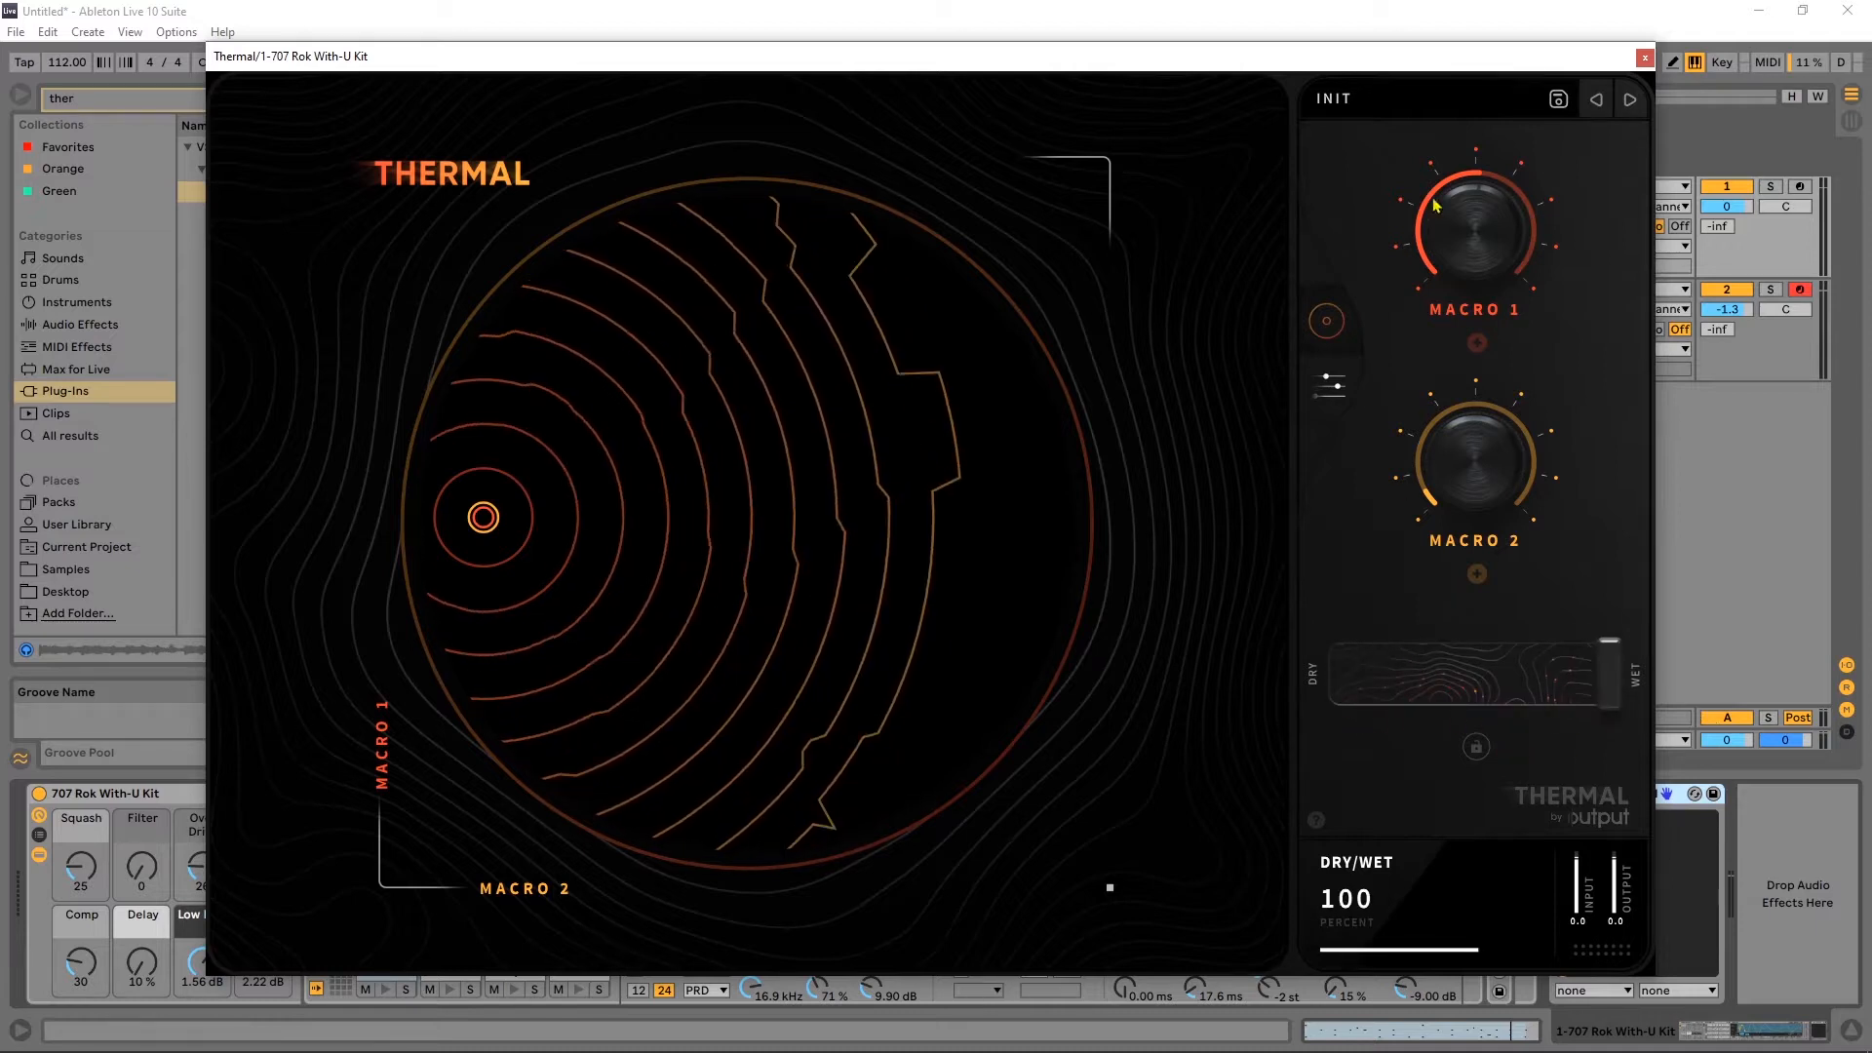
# Close Thermal on its advanced page and bypass the Drum Machines 2.0 effect rack on the 707 Rok track, playing the beat.
pyautogui.click(1332, 386)
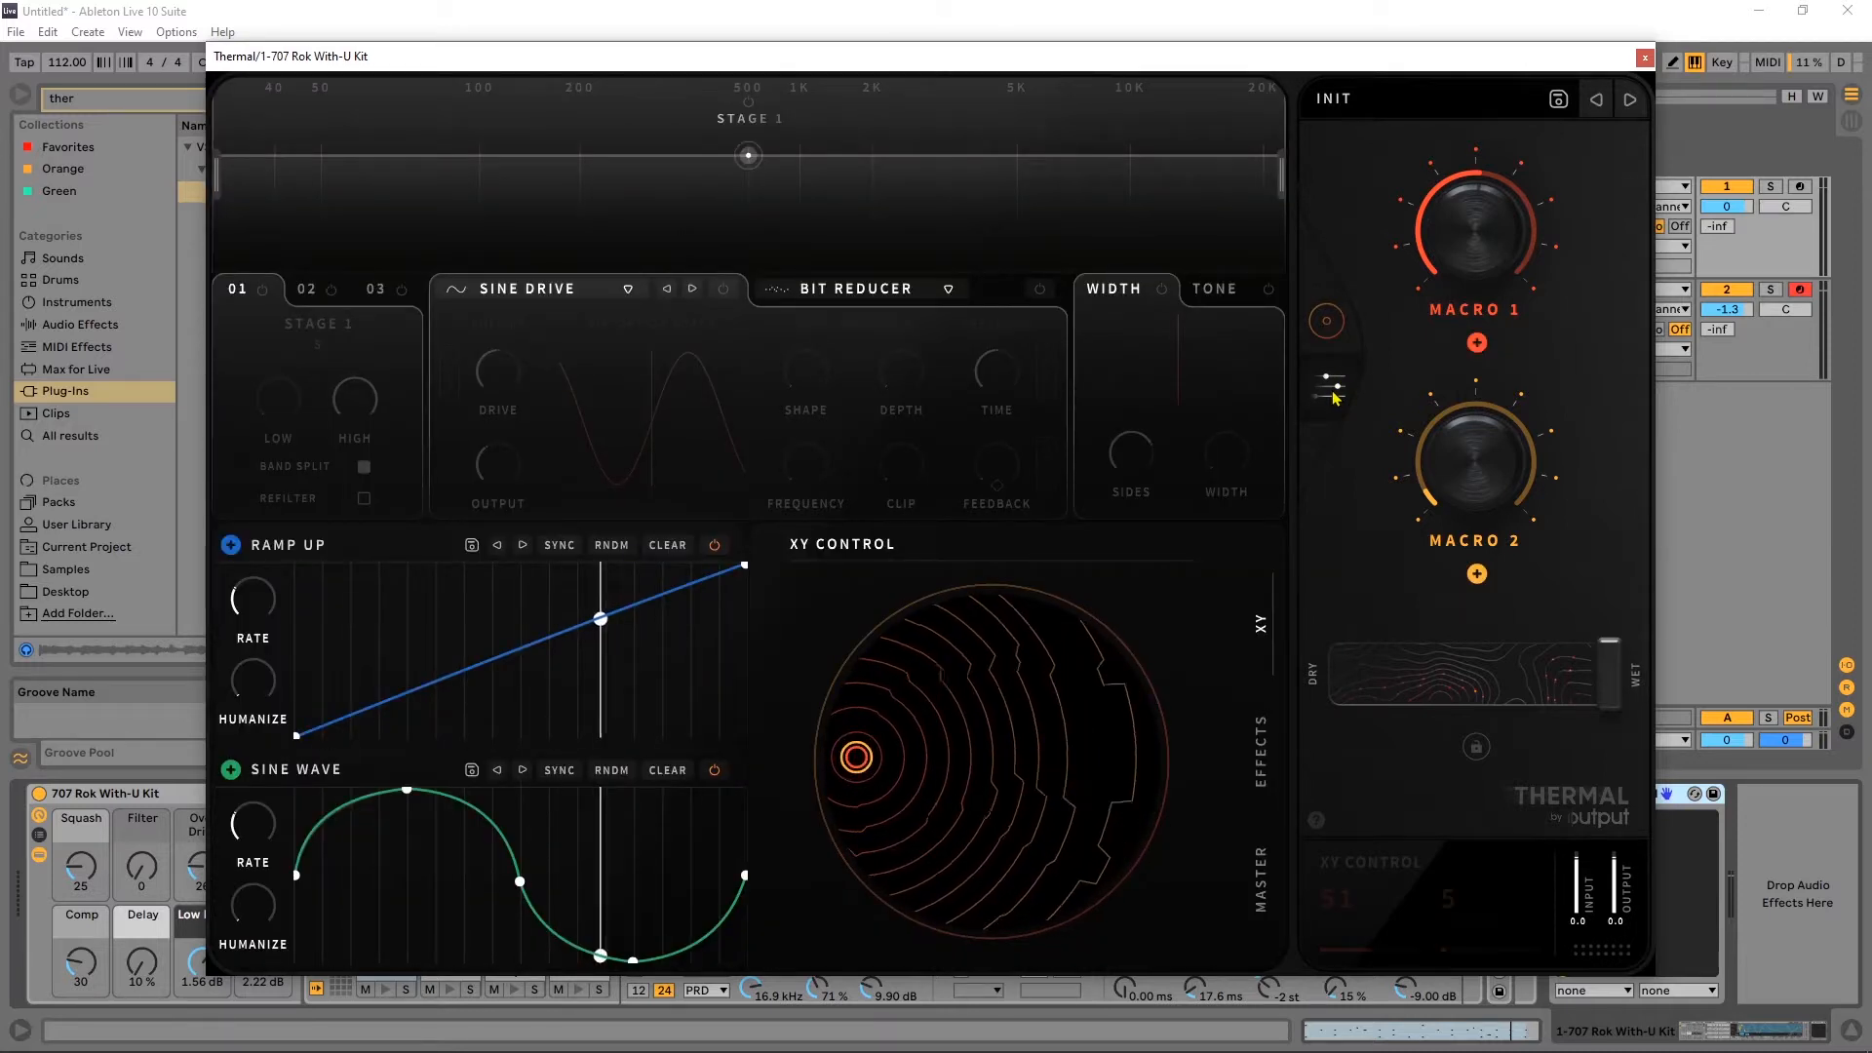
pyautogui.click(1644, 57)
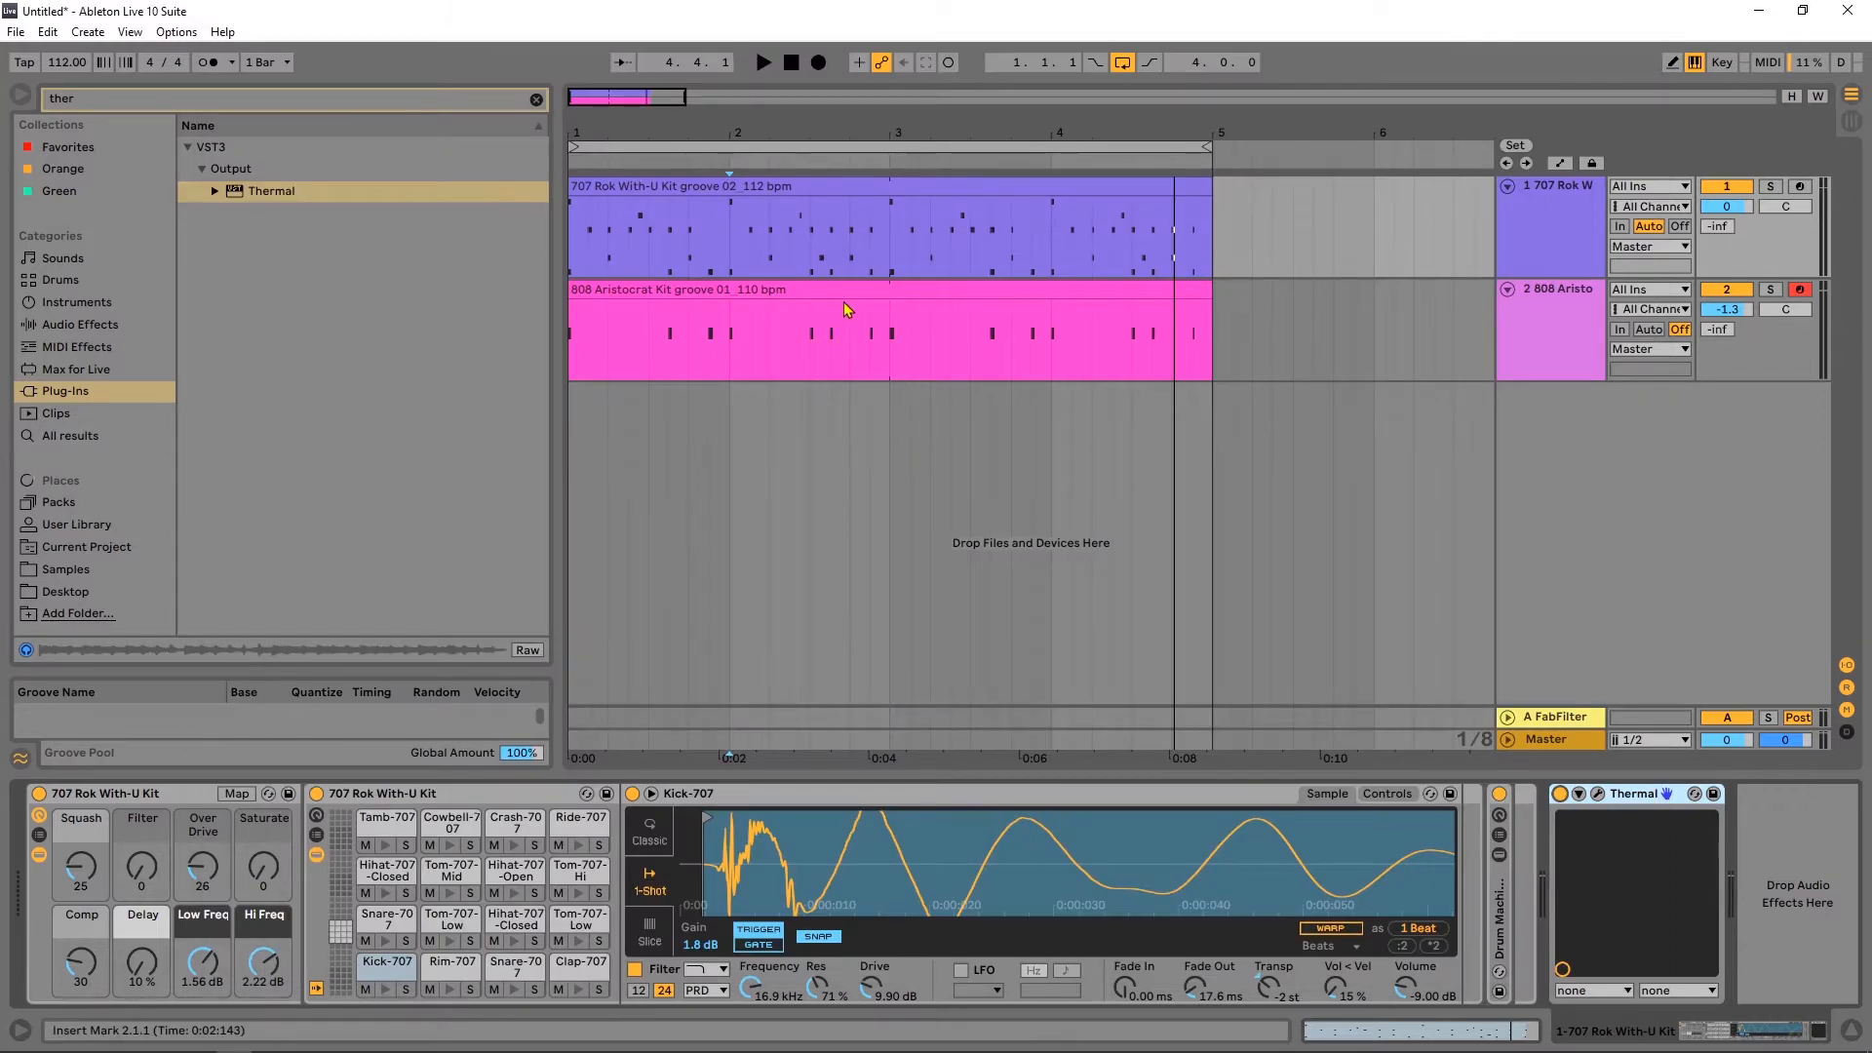
pyautogui.doubleClick(1500, 795)
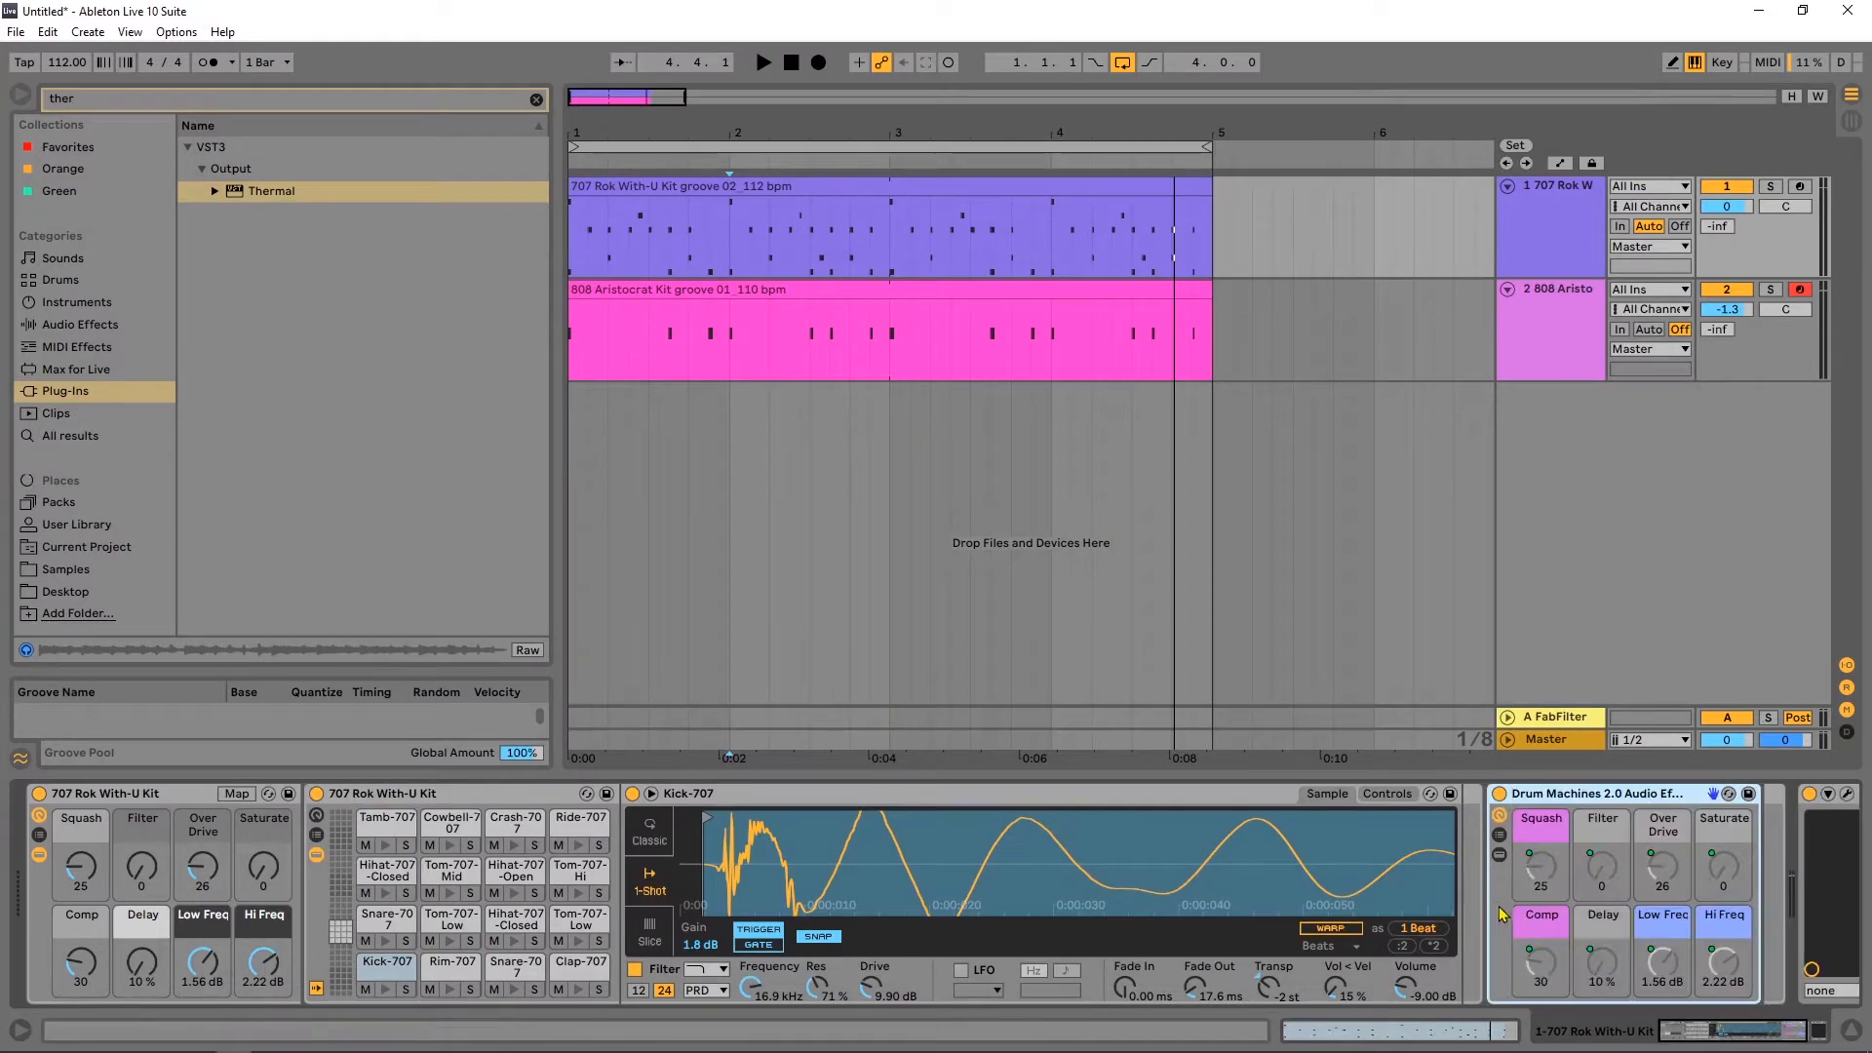
pyautogui.press('space')
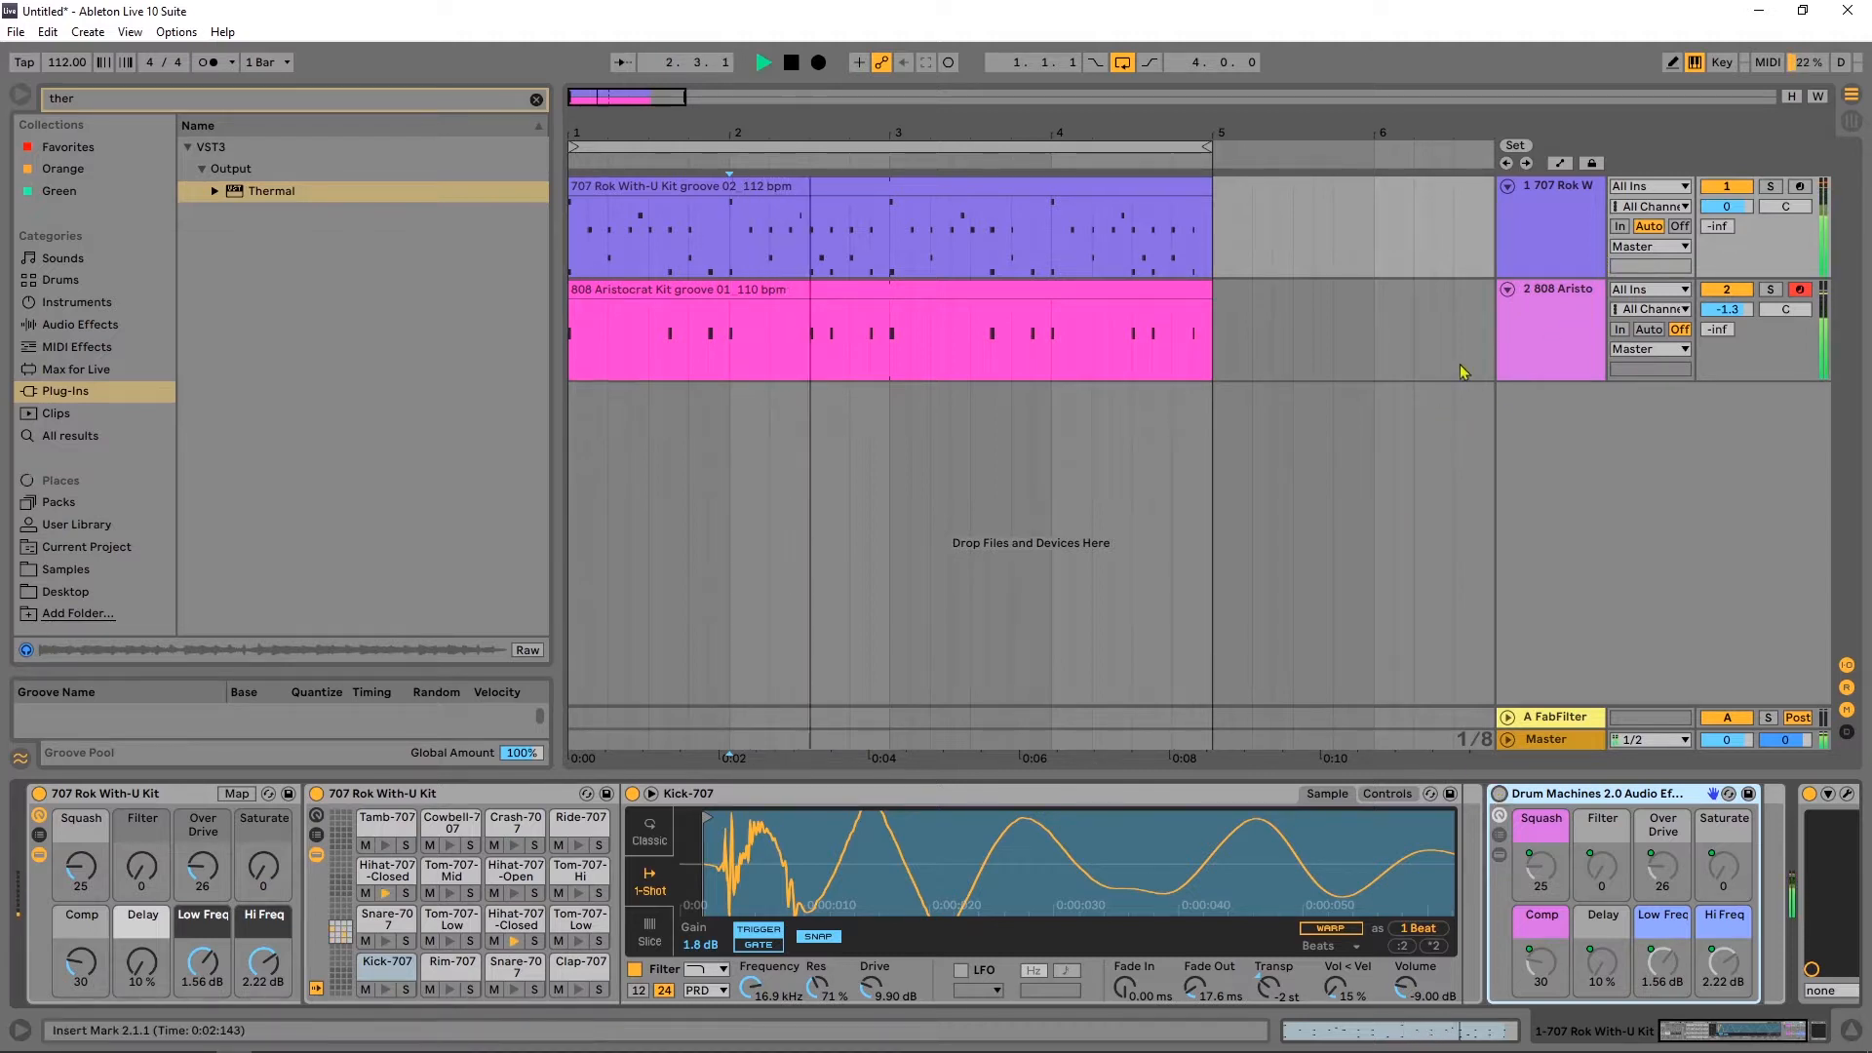
# Bypass the Drum Machines effect rack on the 808 Aristocrat track and play the drums to hear them dry.
pyautogui.click(1569, 337)
pyautogui.press('space')
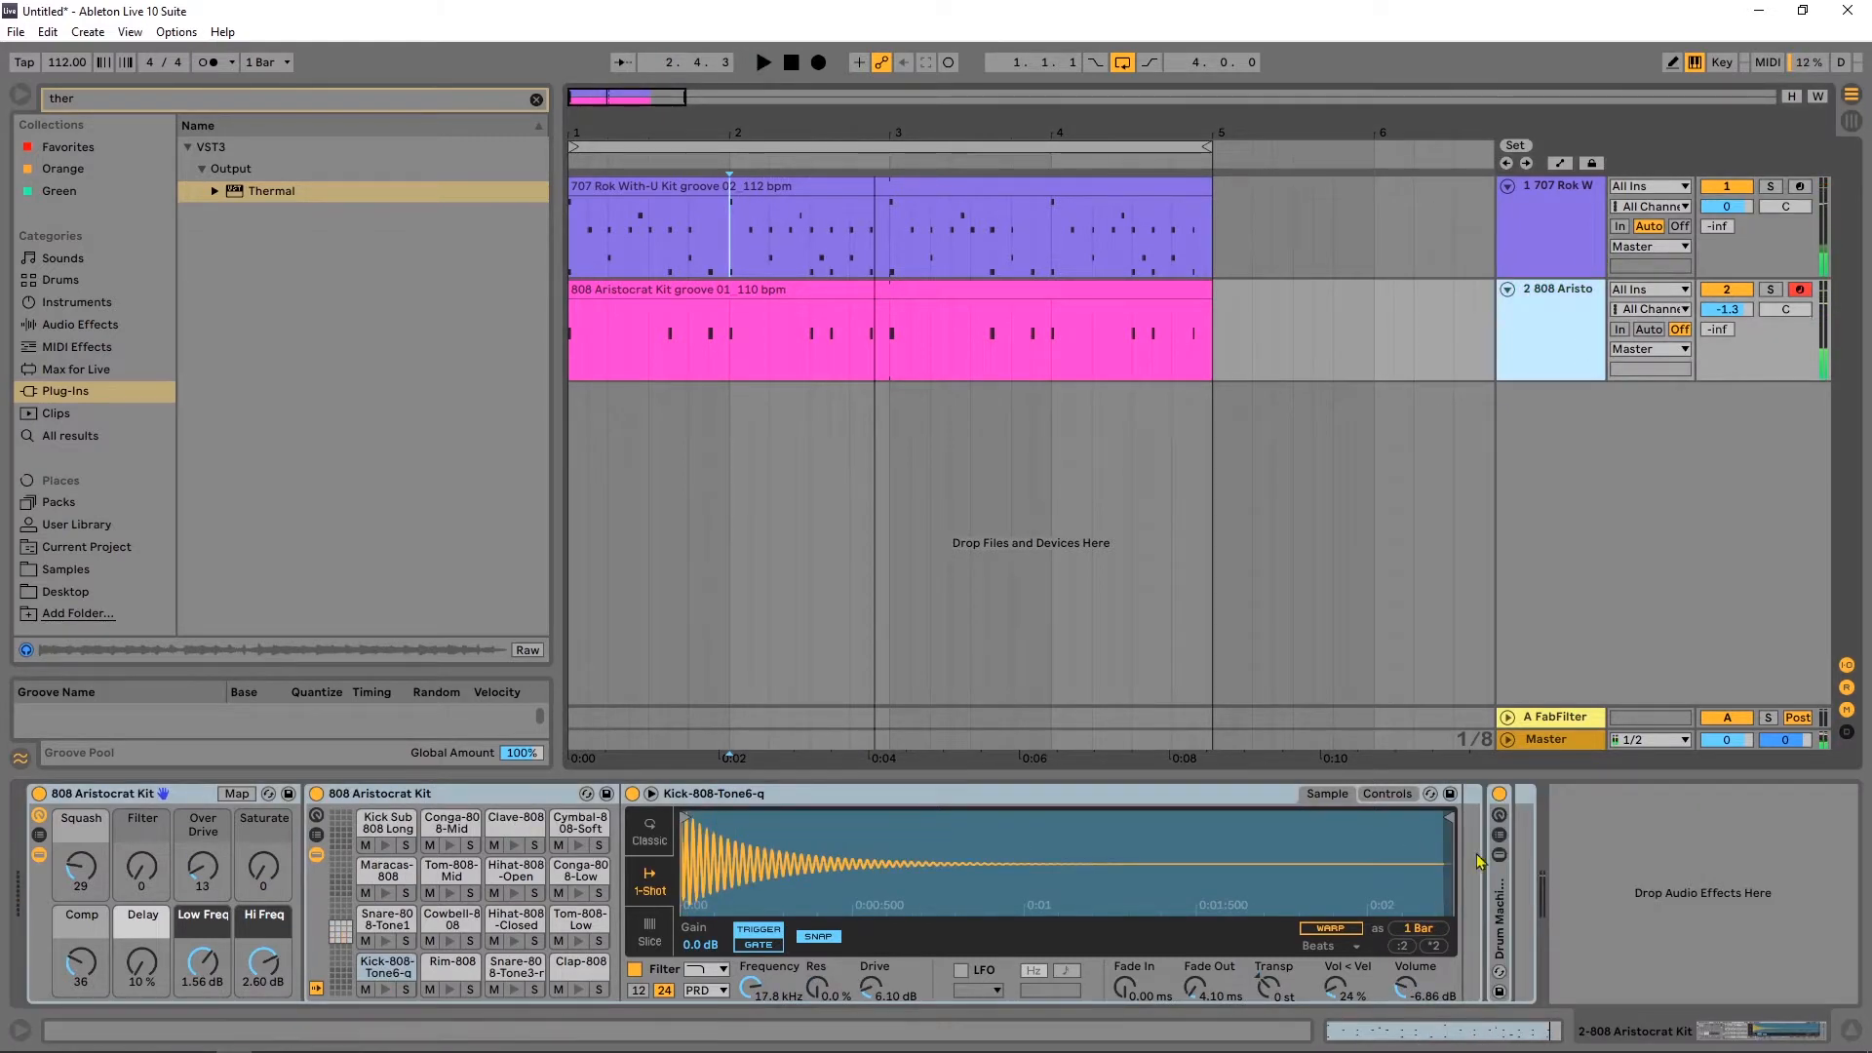
pyautogui.doubleClick(1498, 805)
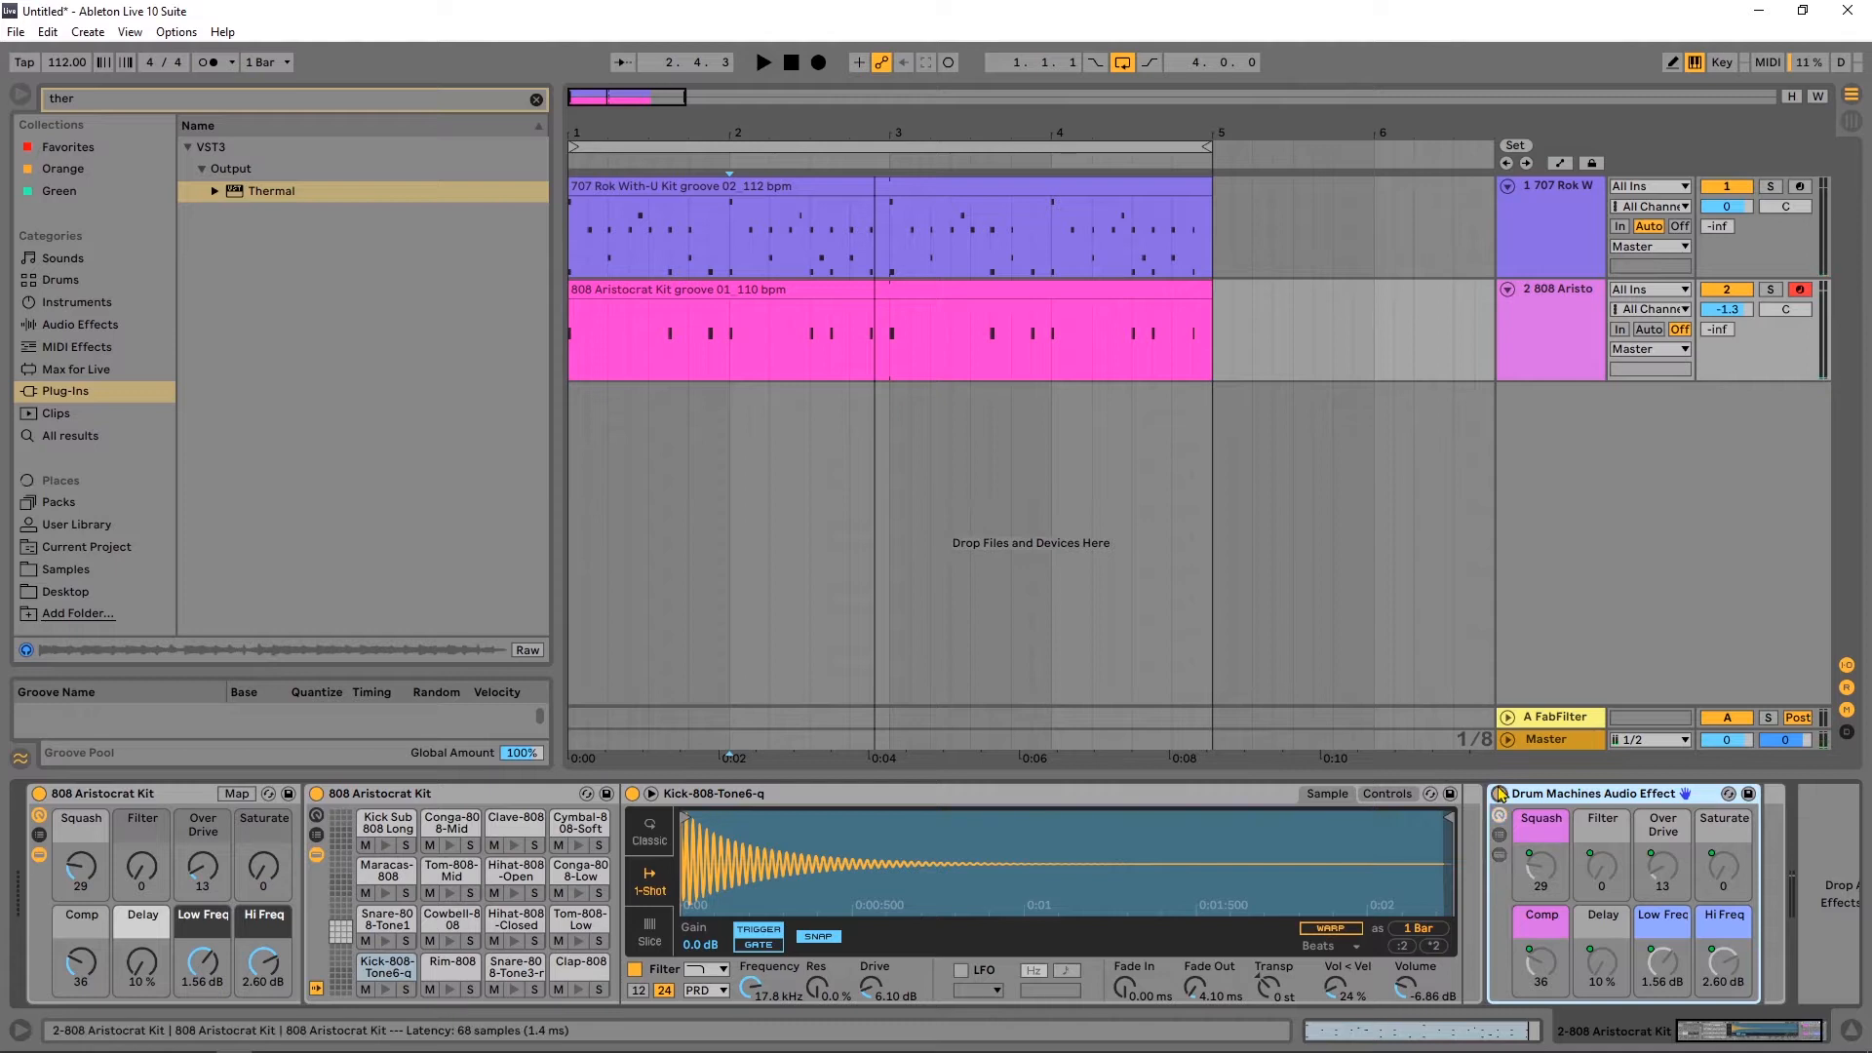
pyautogui.press('space')
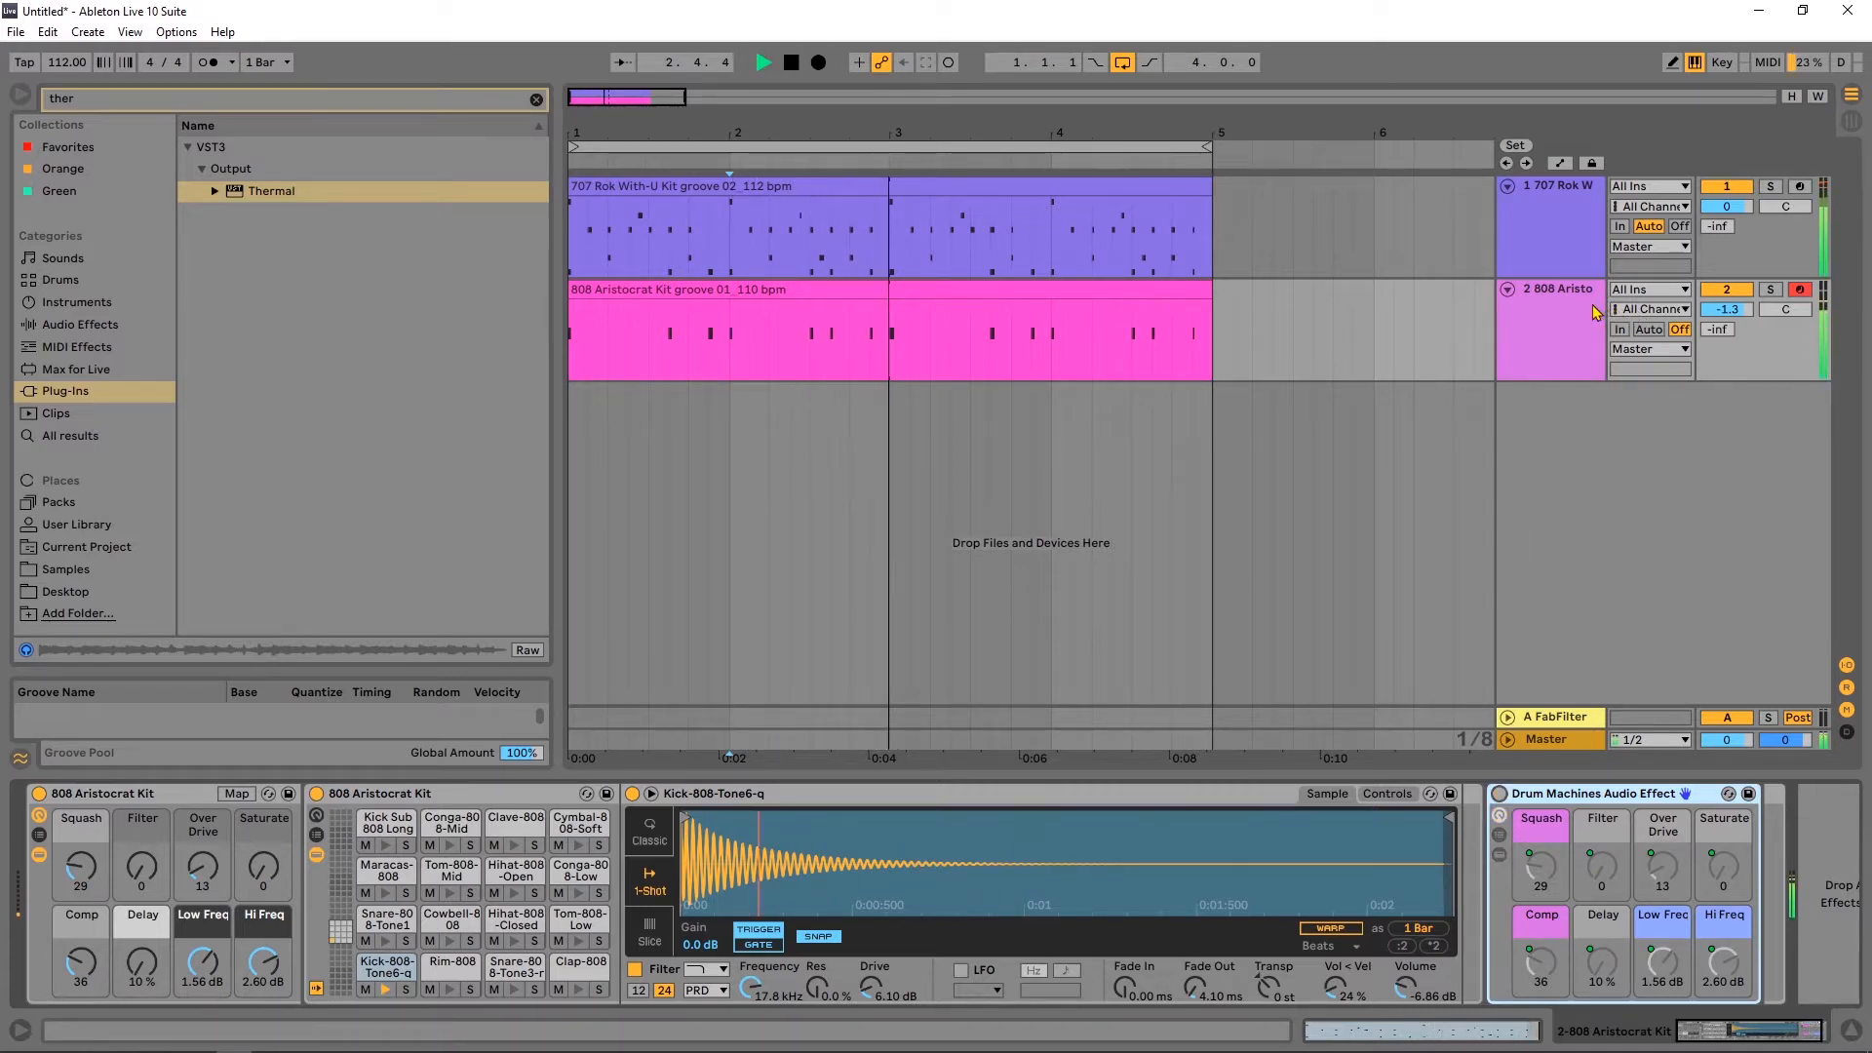
pyautogui.press('space')
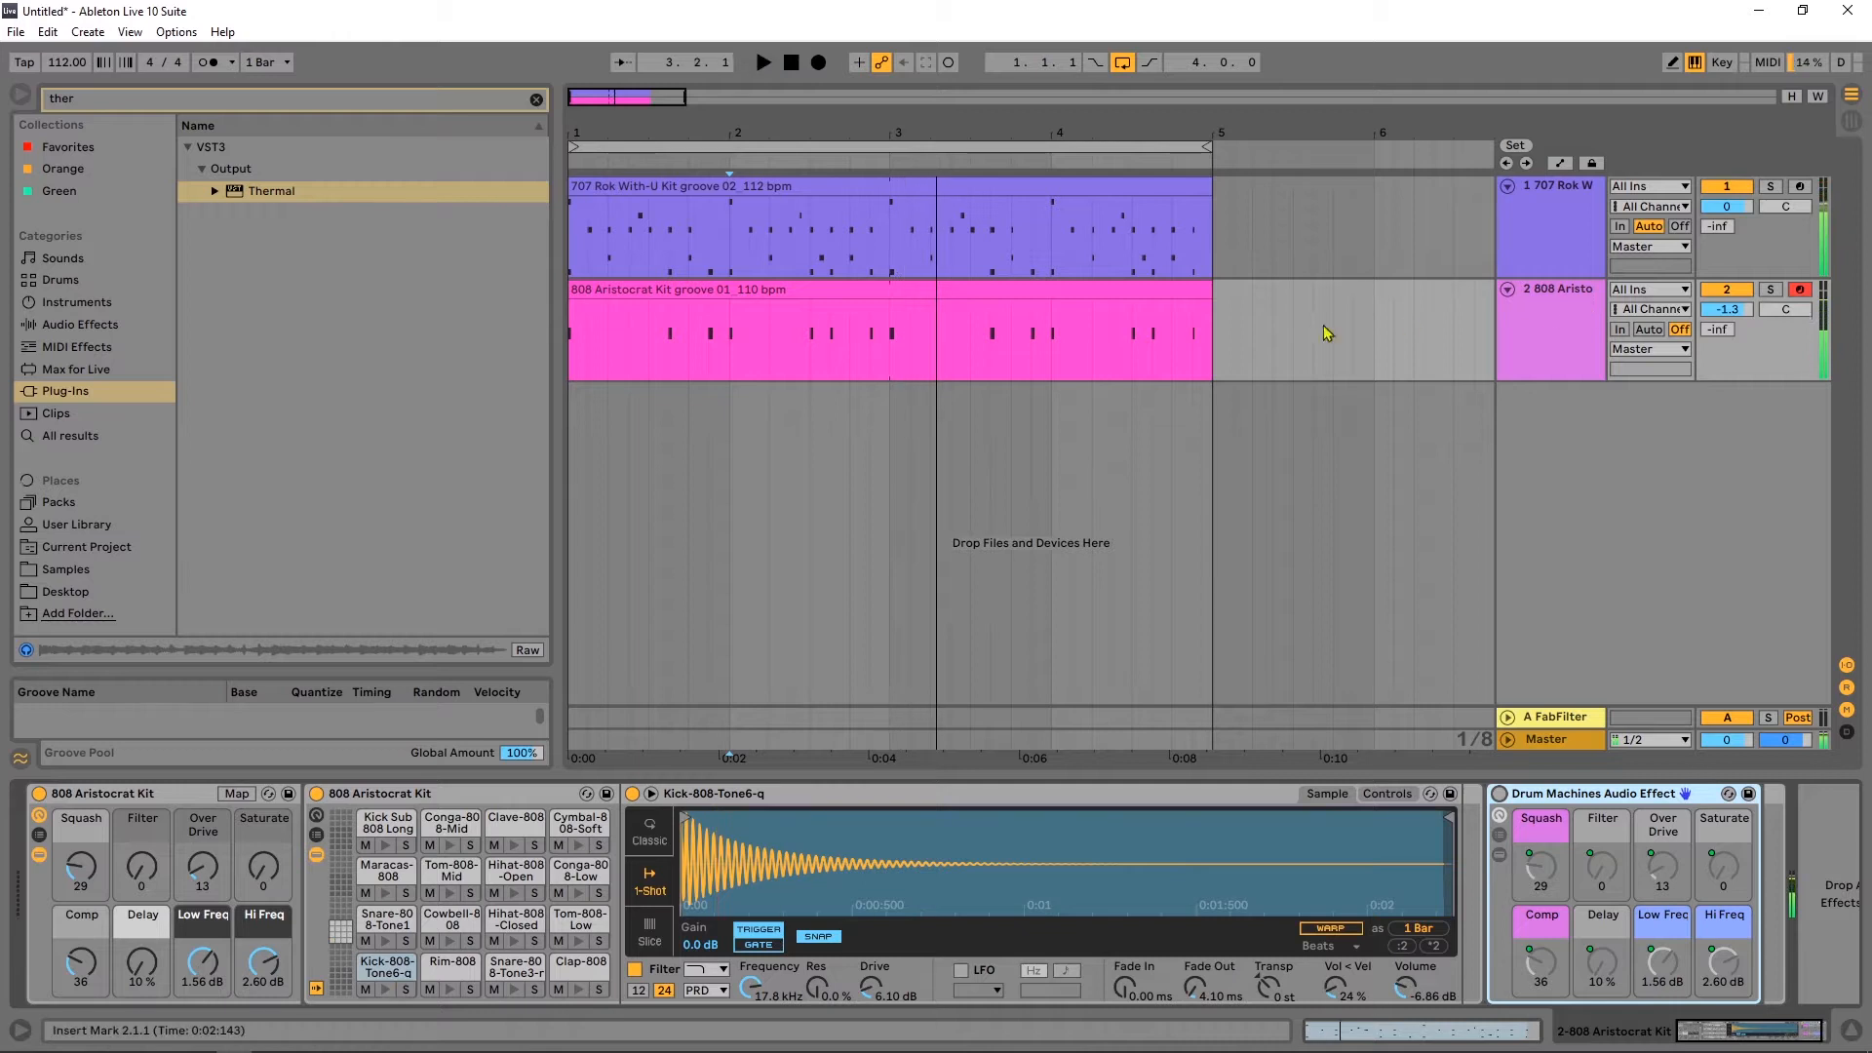
# Play the 707 and 808 drum clips together from bar 1, ending with the 707 Rok track selected.
pyautogui.click(770, 222)
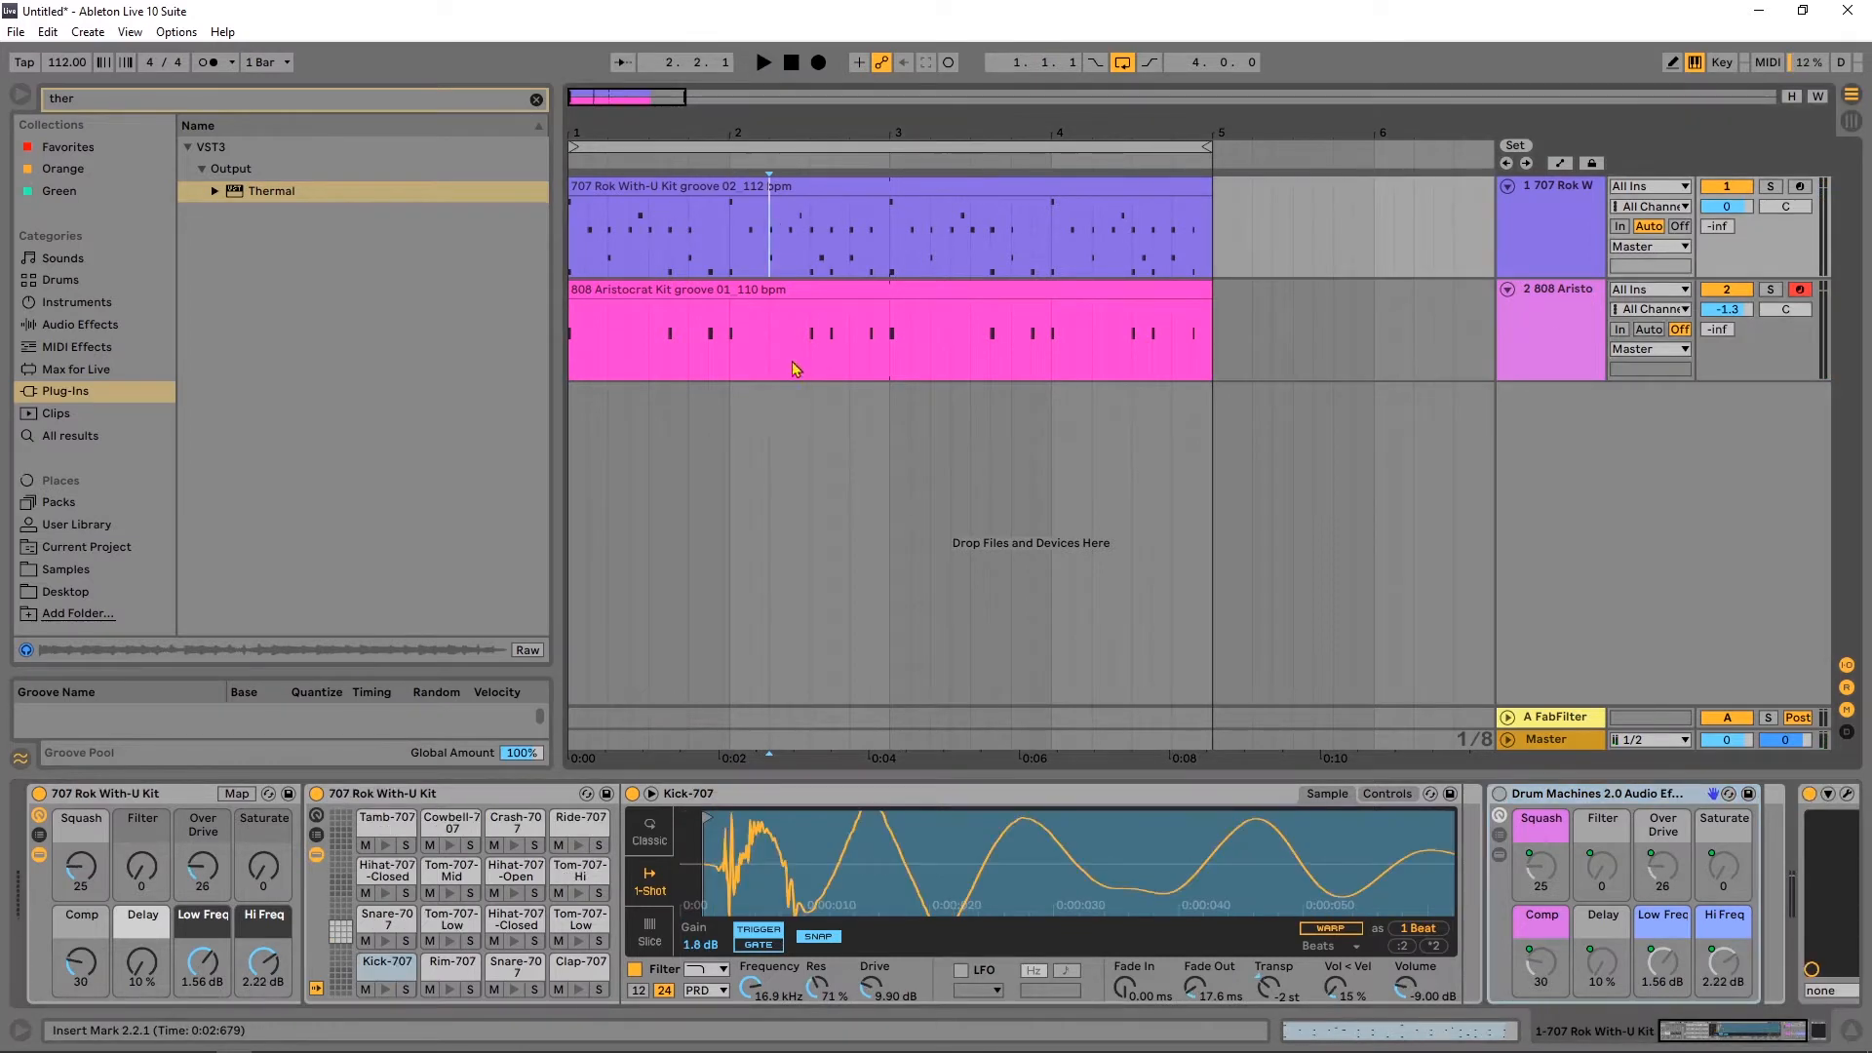
pyautogui.click(754, 292)
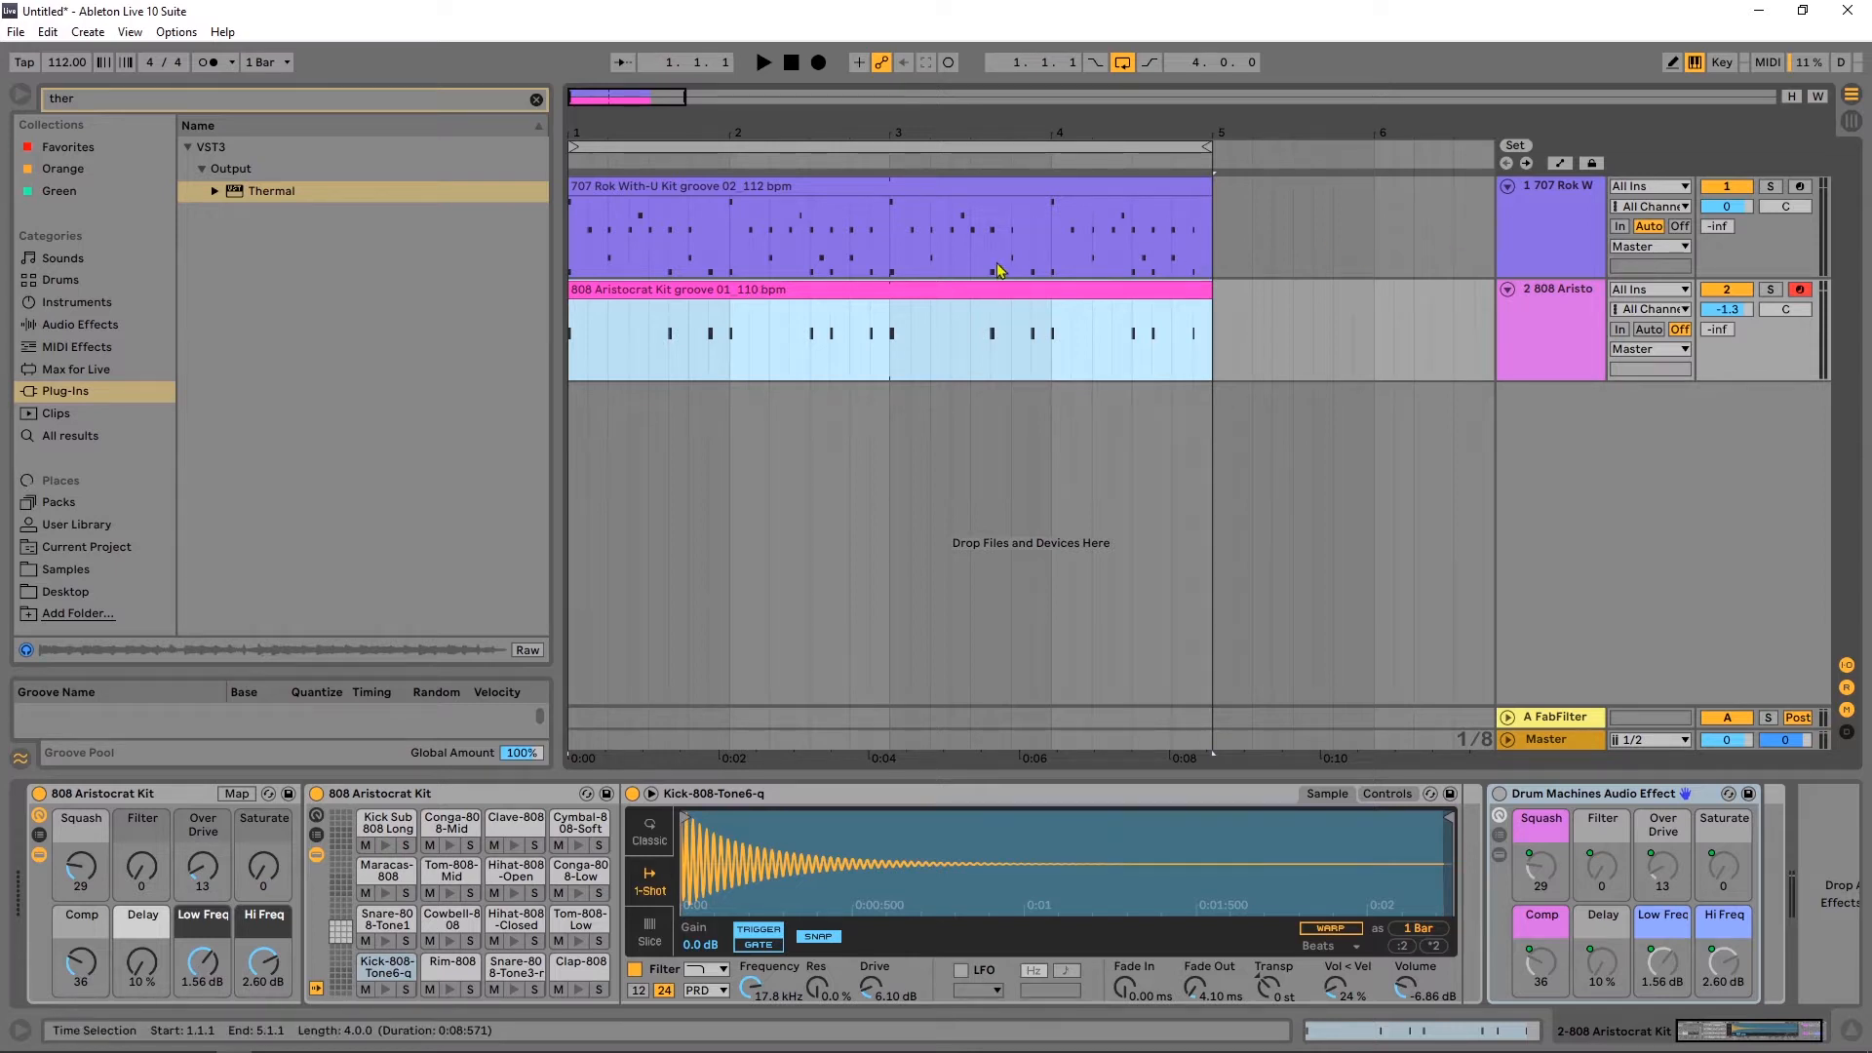
pyautogui.press('space')
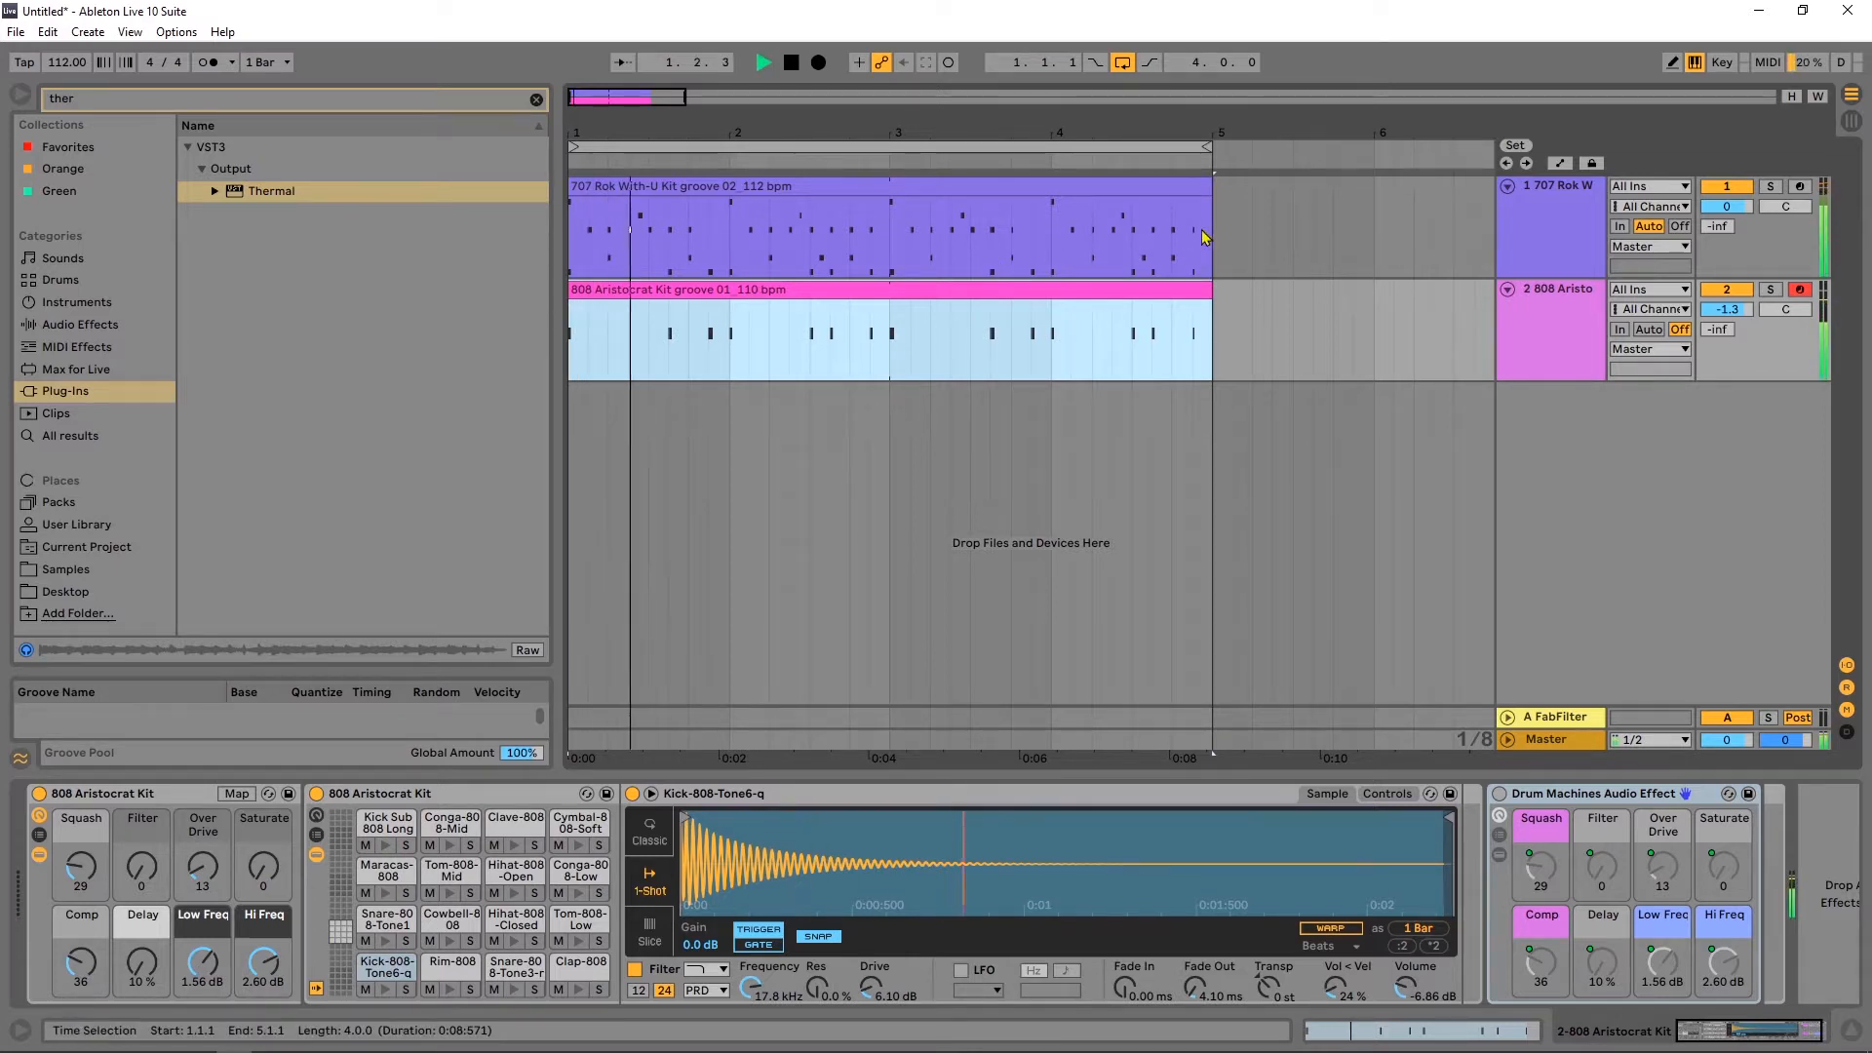
pyautogui.click(1575, 255)
pyautogui.press('space')
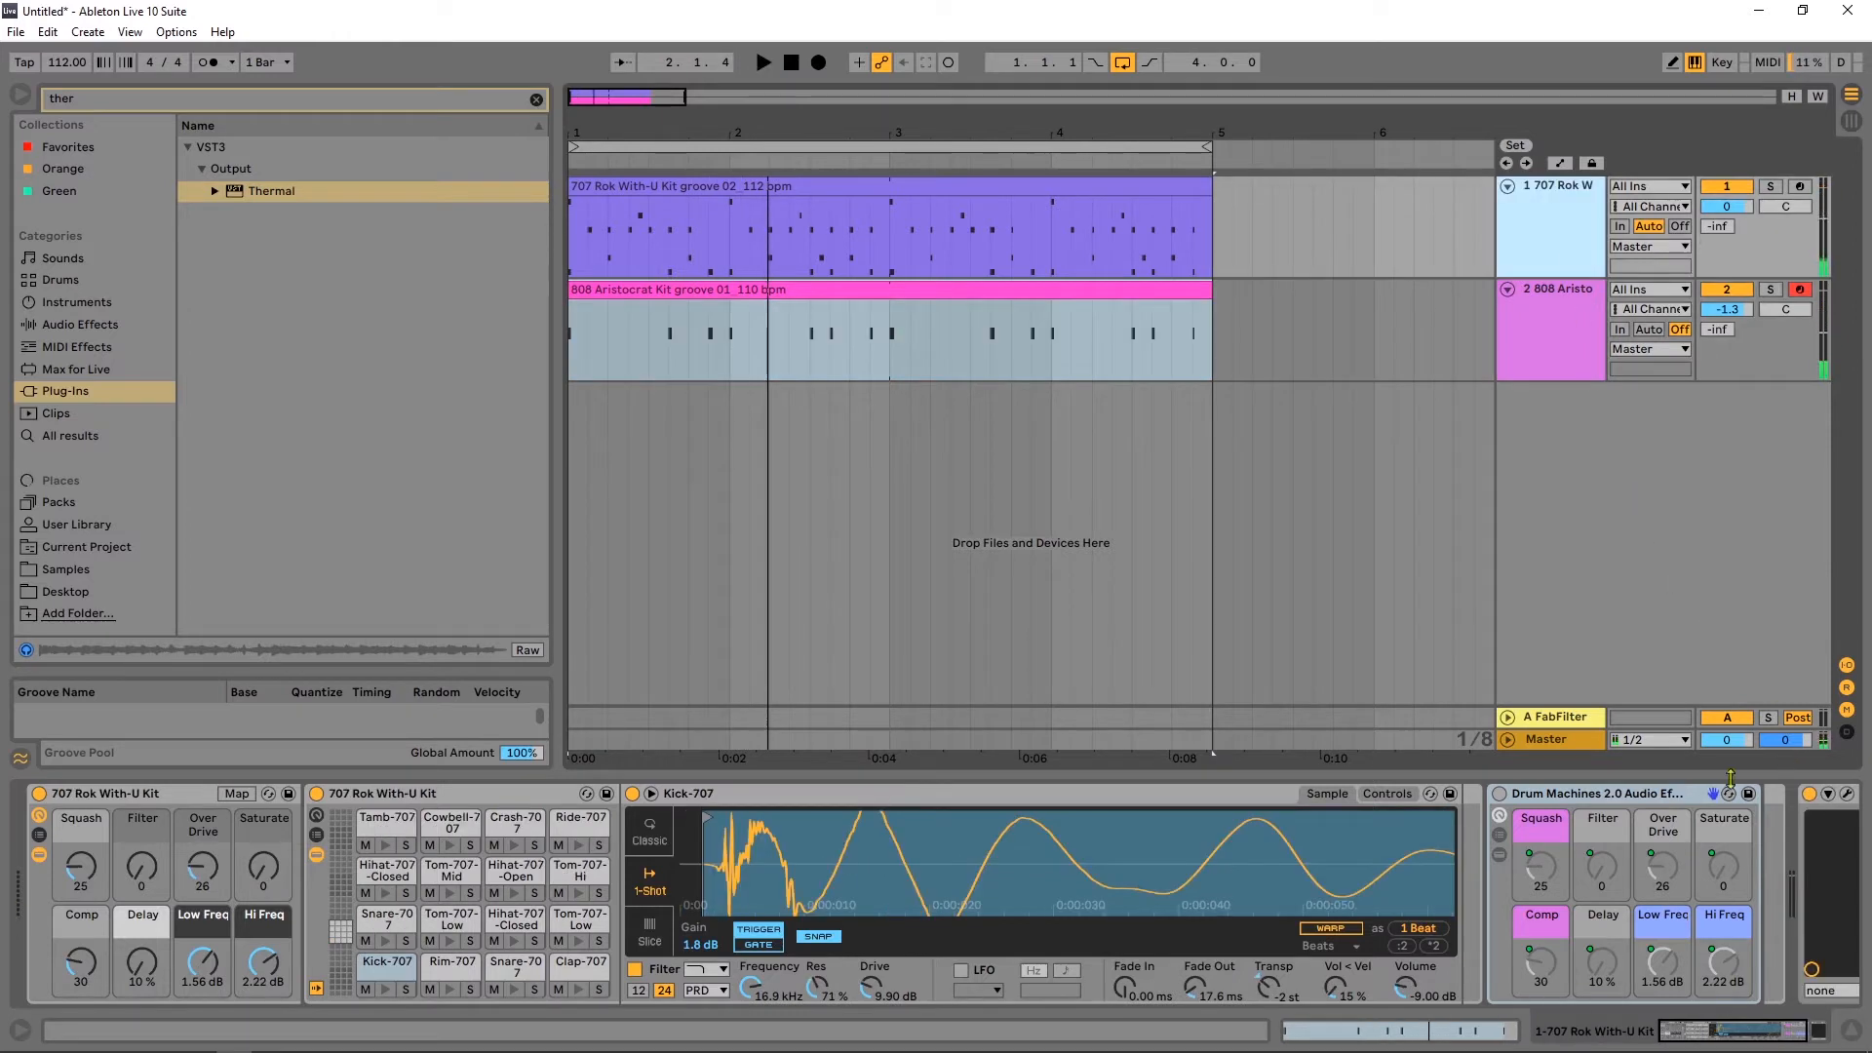
# Reopen Thermal on the 707 Rok track and look through Stages 2 and 3 before returning to Stage 1.
pyautogui.doubleClick(1589, 795)
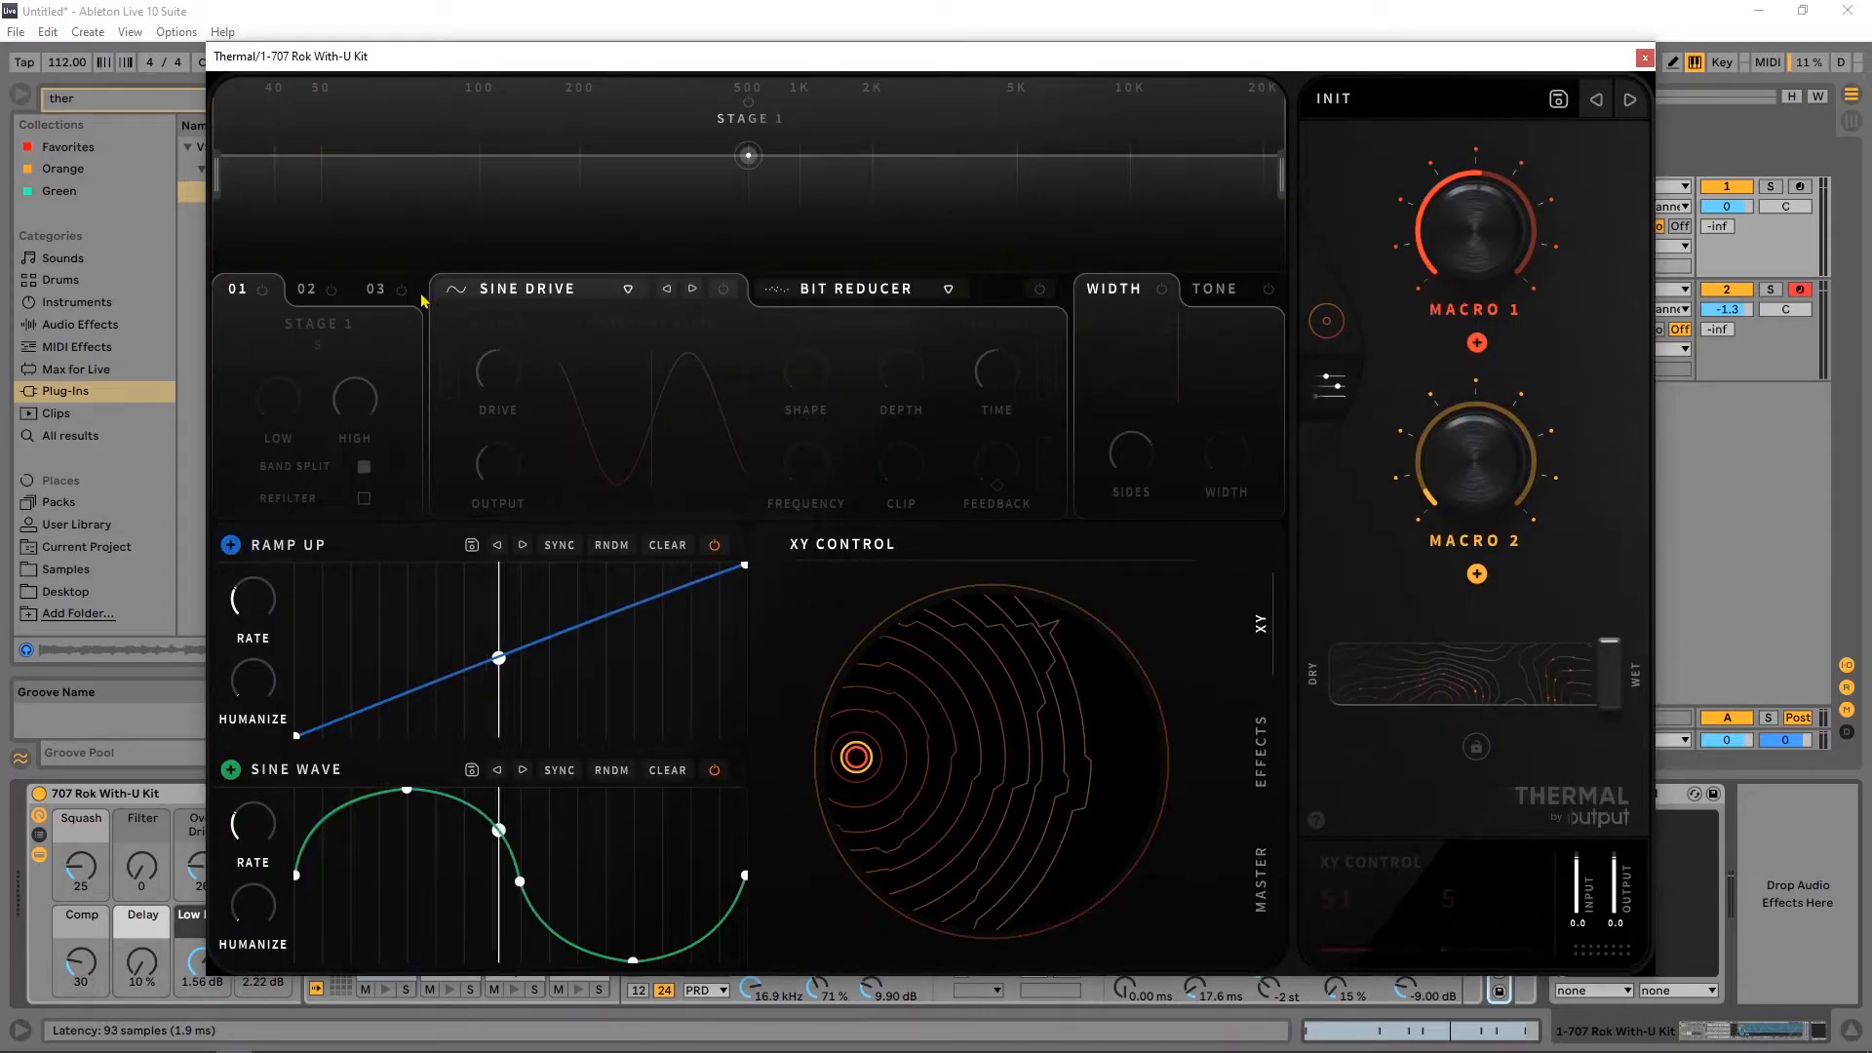
pyautogui.click(308, 289)
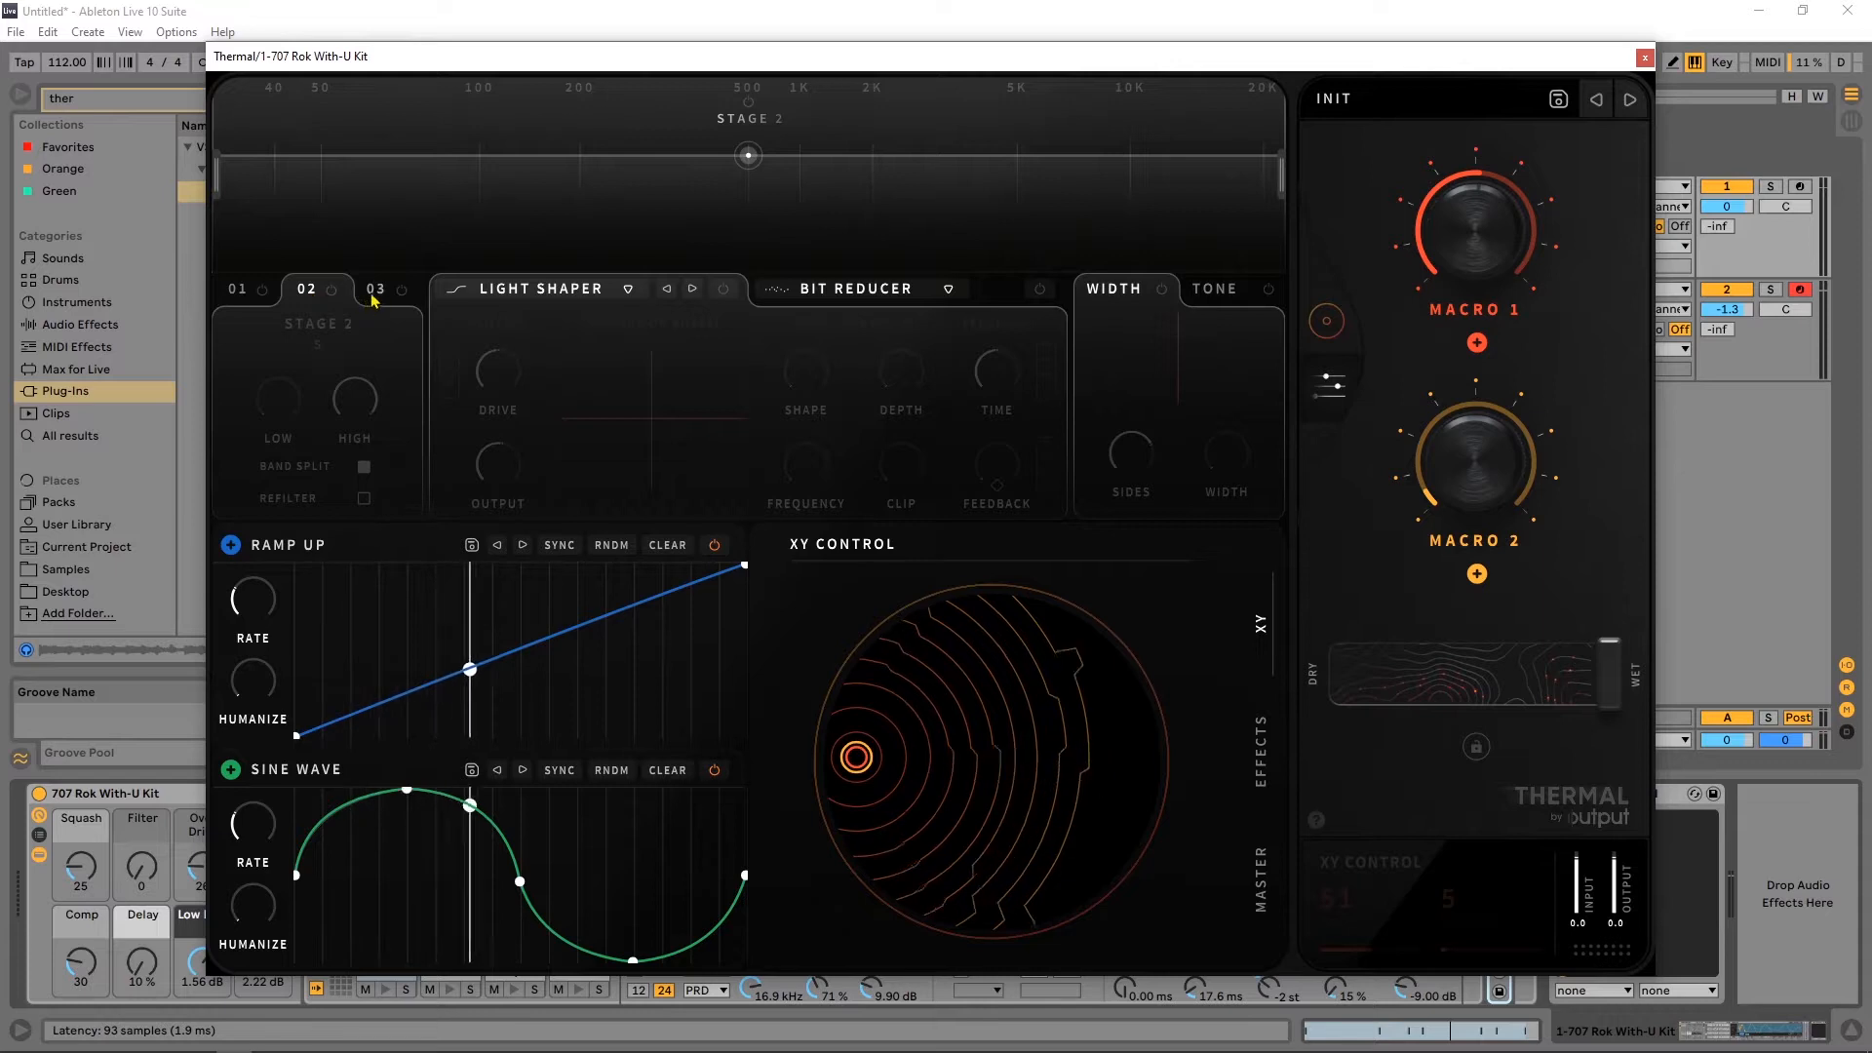
pyautogui.click(374, 291)
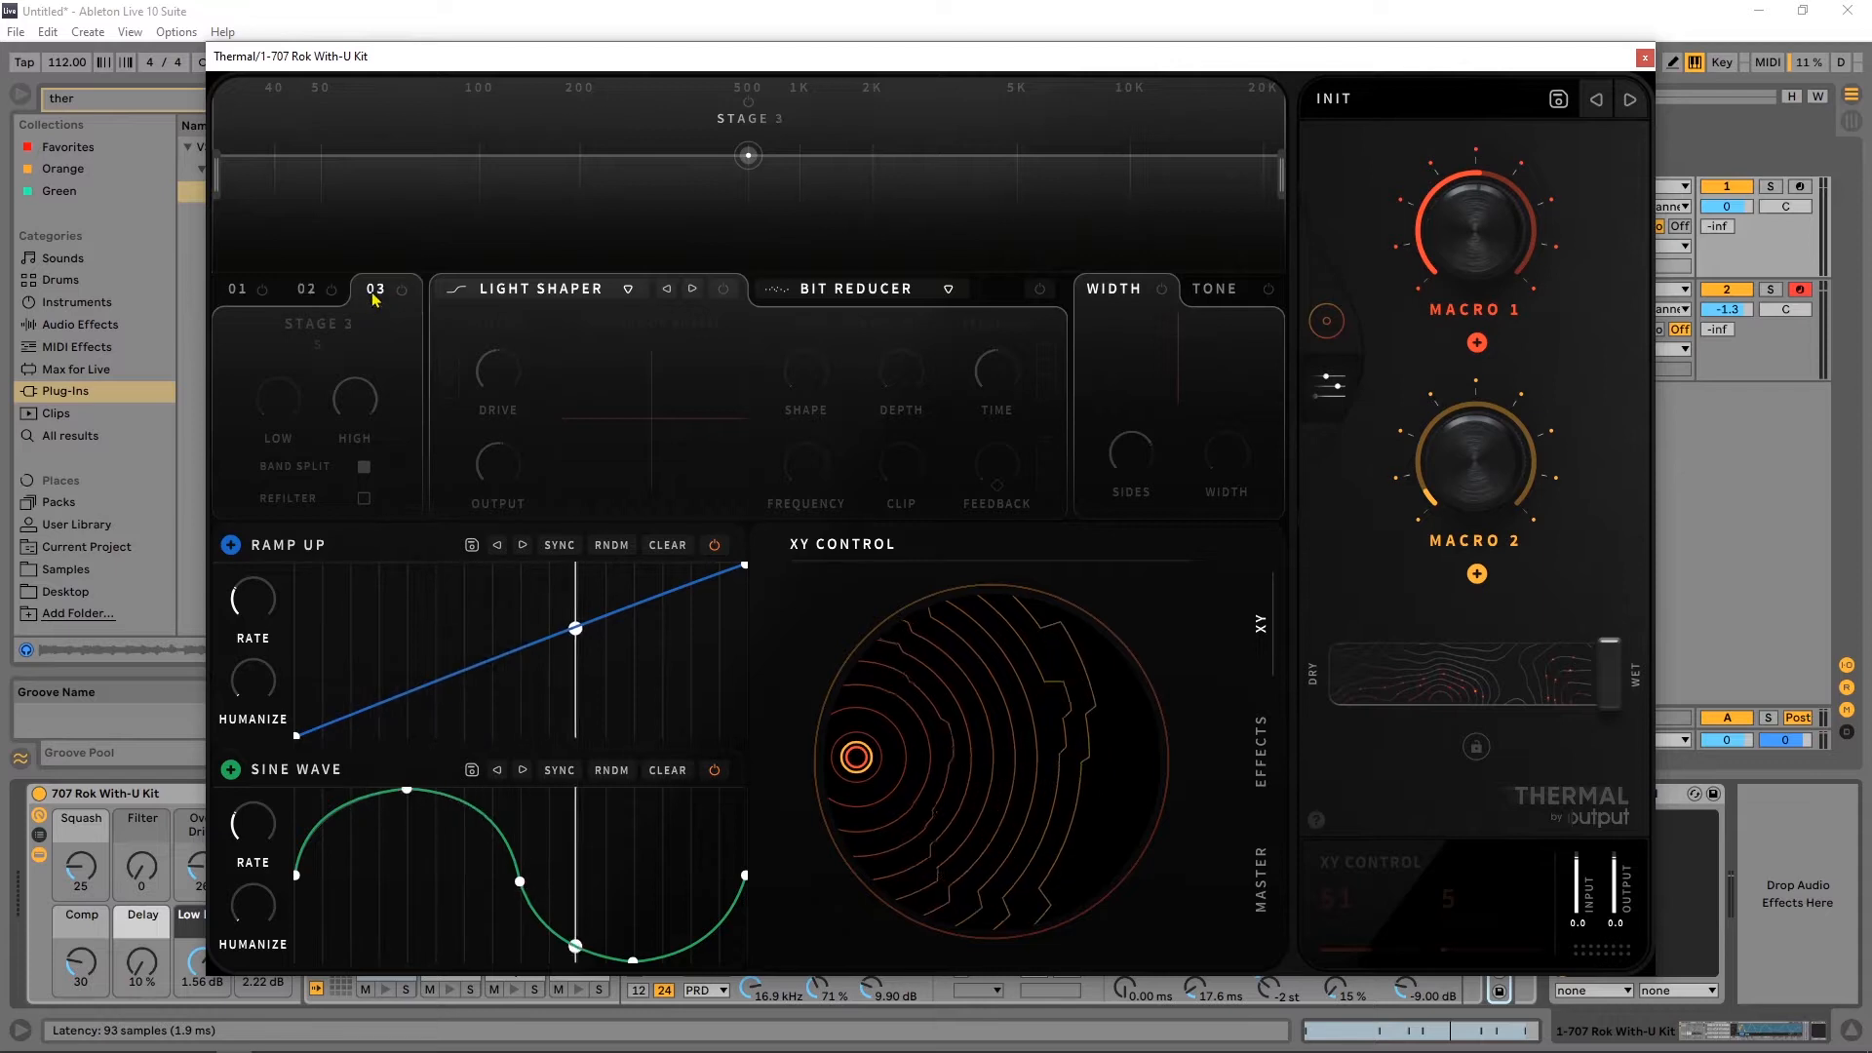
pyautogui.click(241, 292)
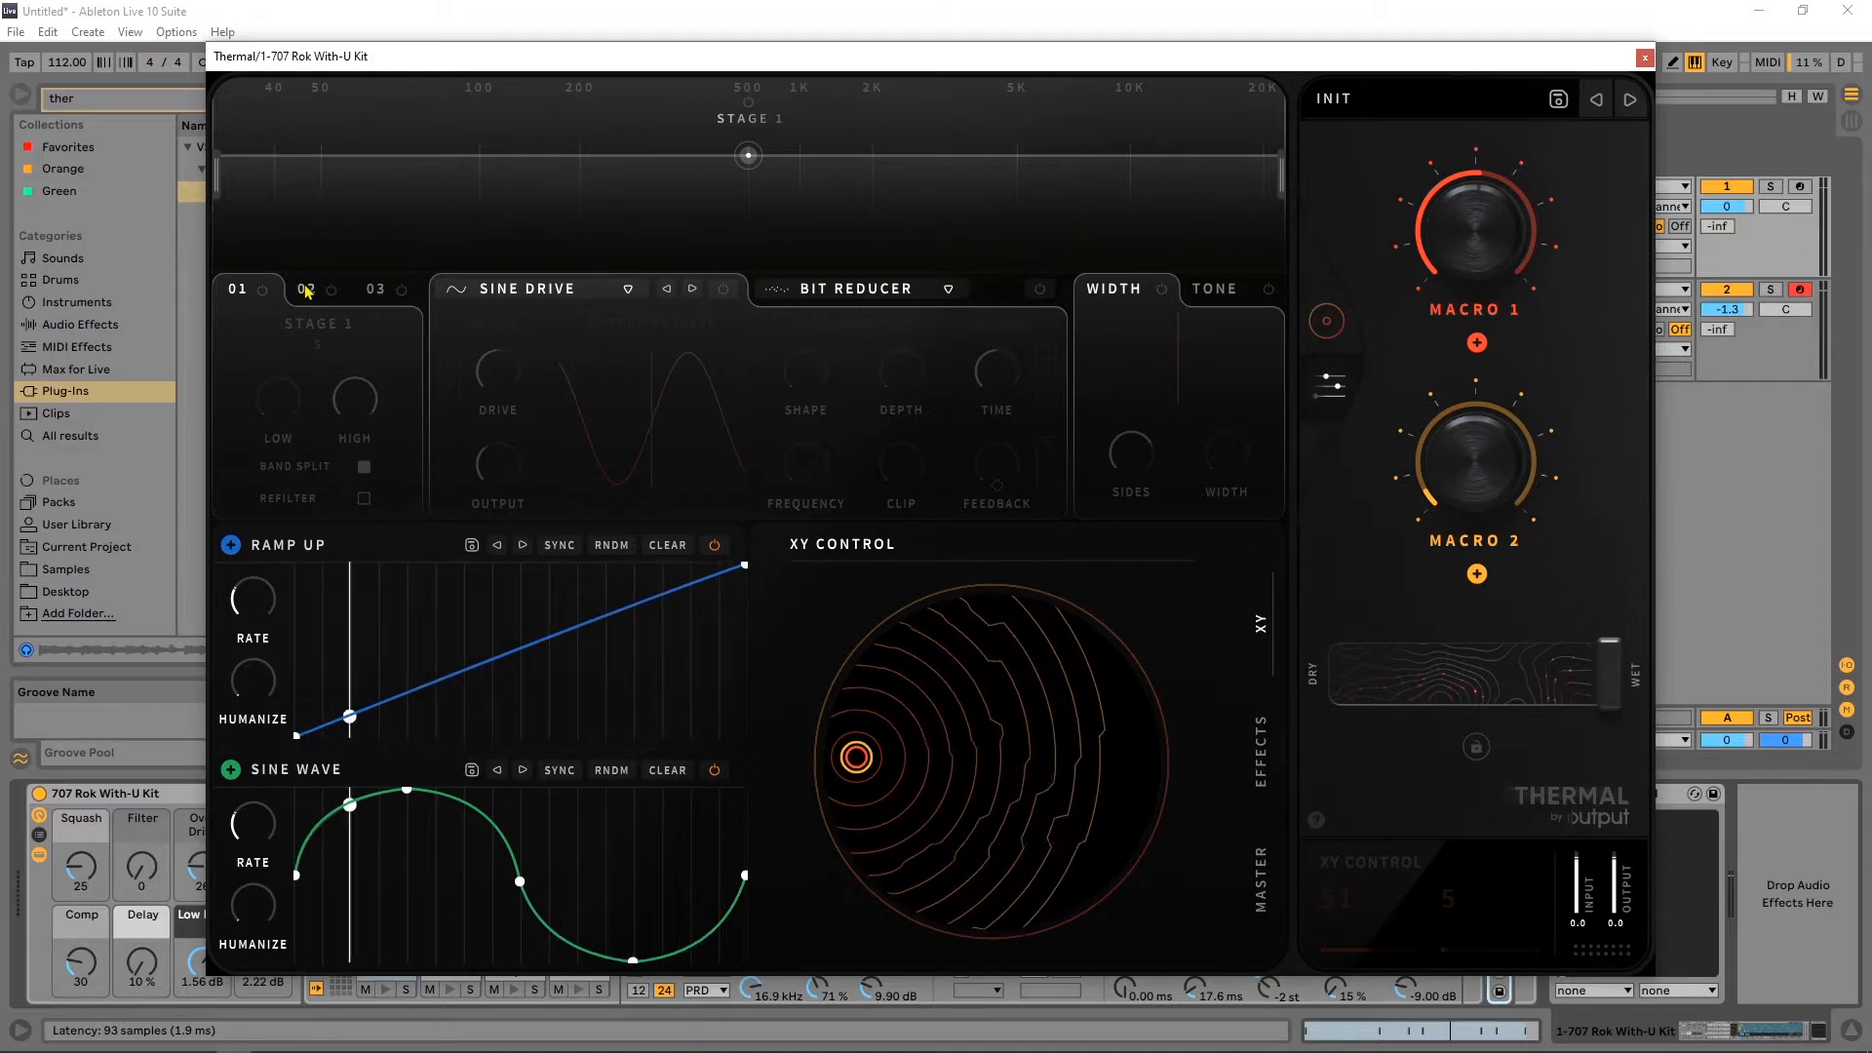
# Enable Stage 1 and set its distortion type to Spring Drive.
pyautogui.click(261, 289)
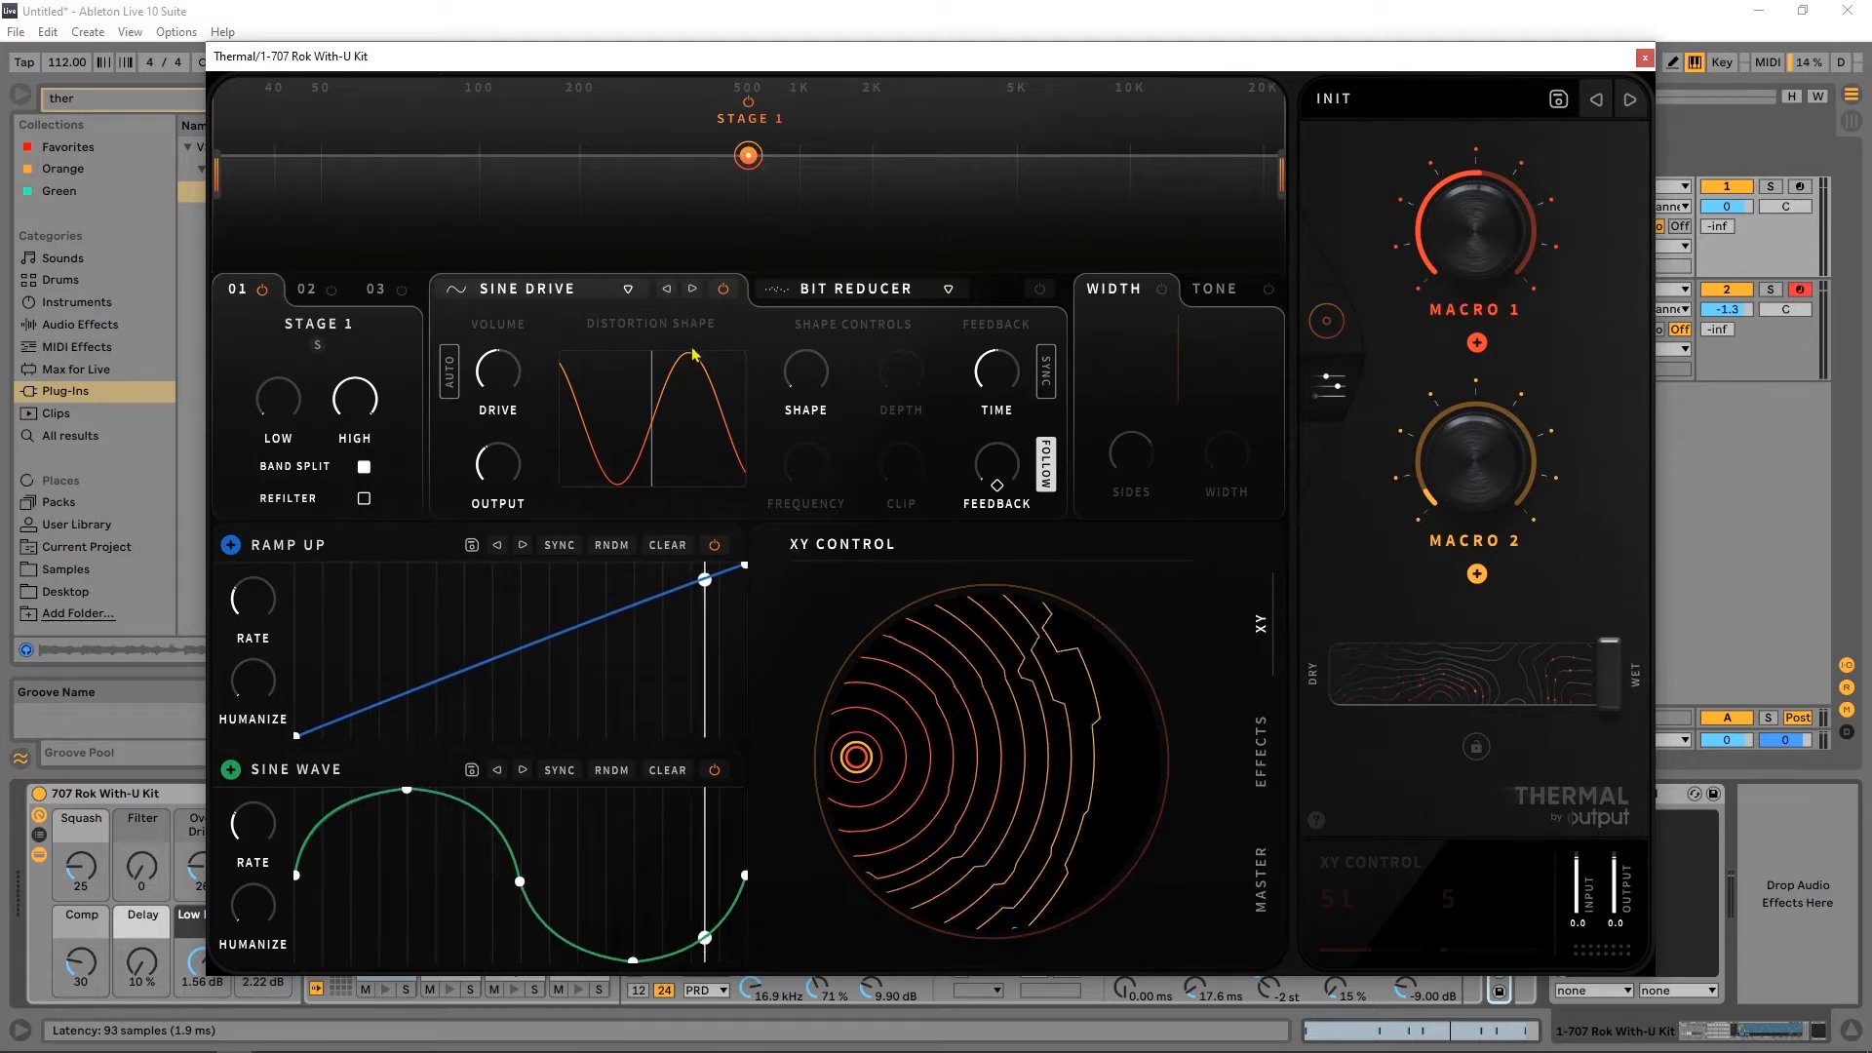
pyautogui.click(543, 290)
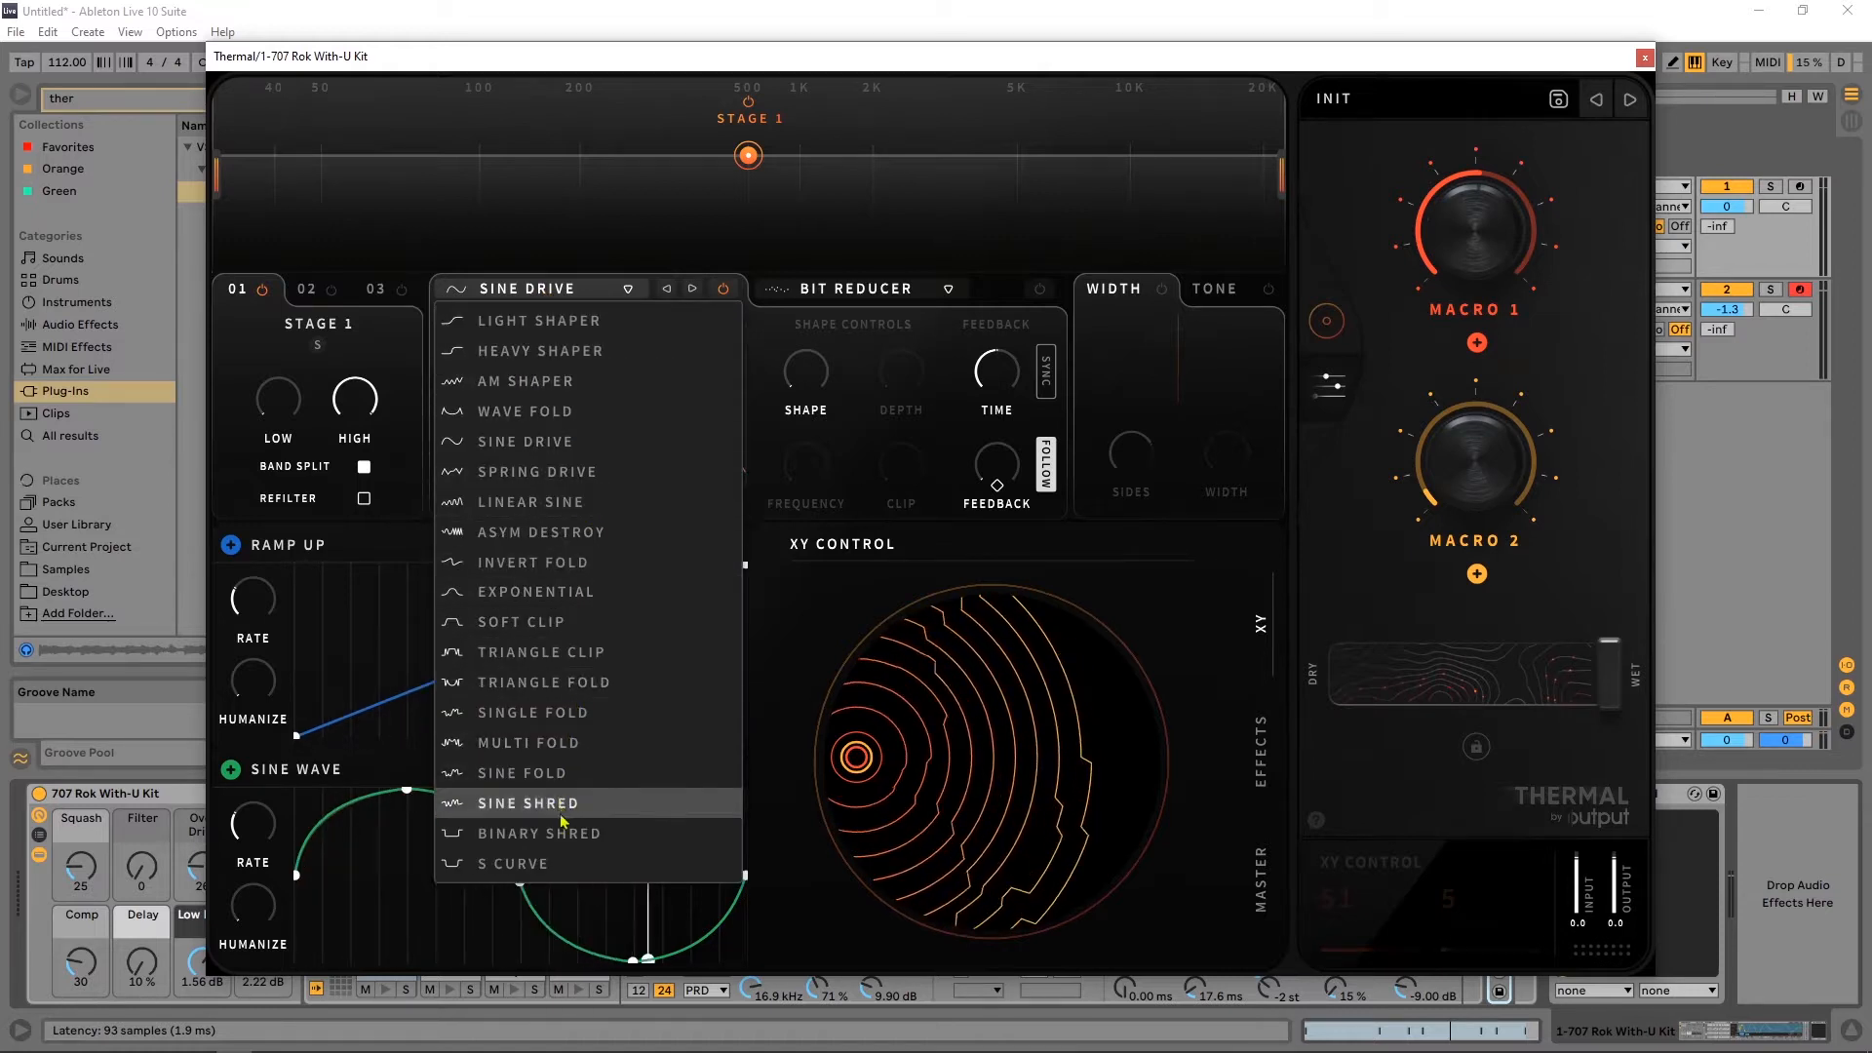
pyautogui.click(555, 472)
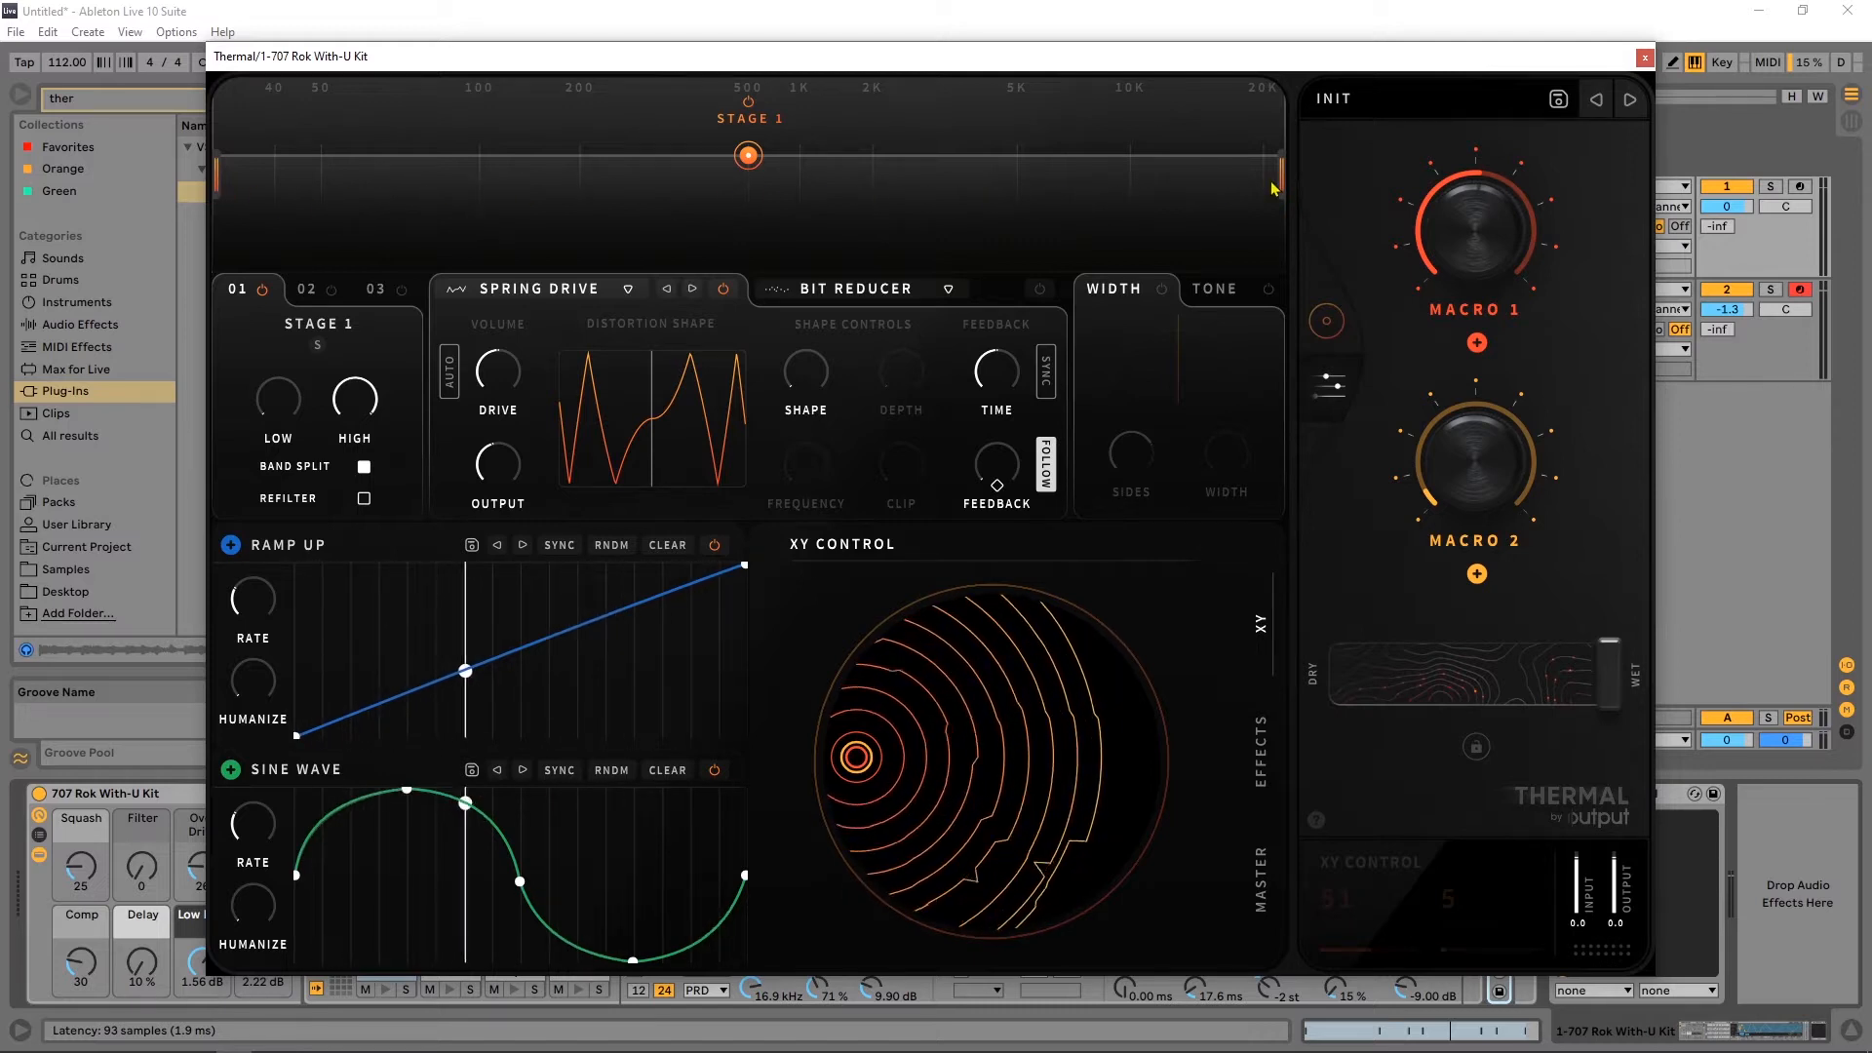
# With the beat playing, set Stage 1's drive to -23.0 dB and adjust its output level.
pyautogui.press('space')
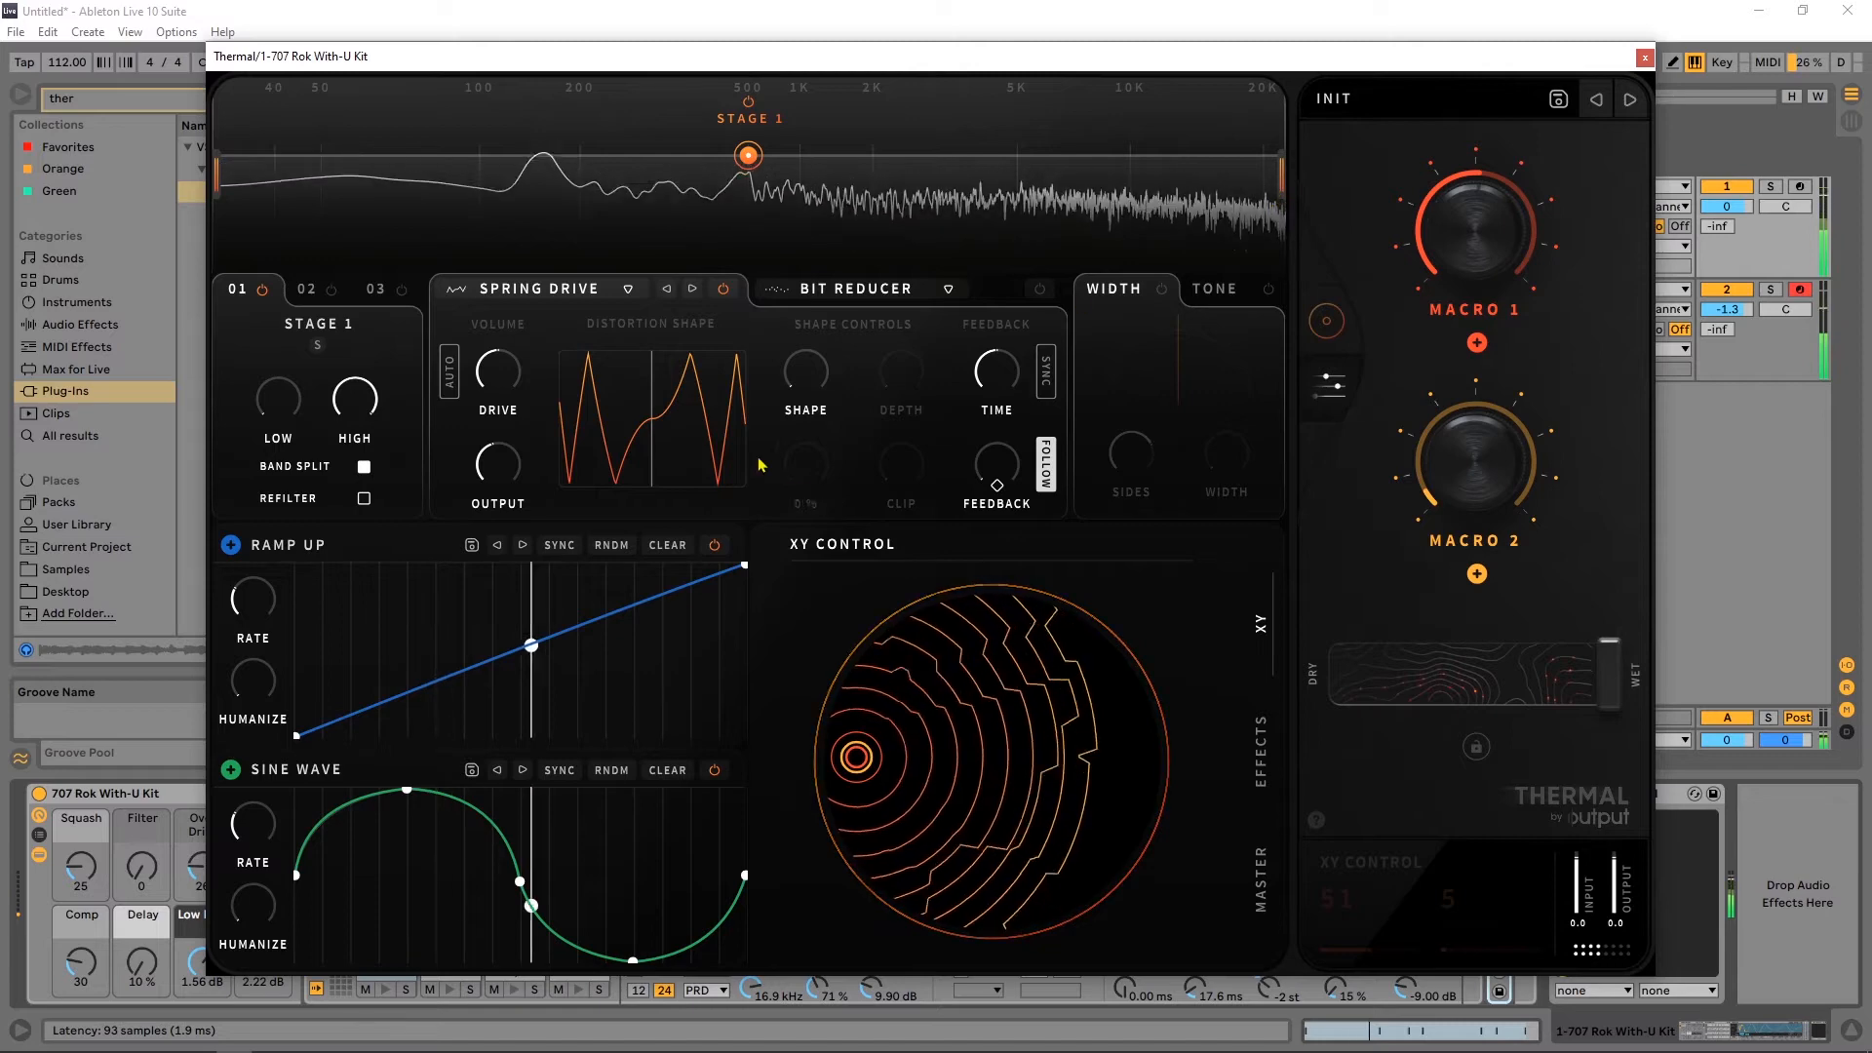
pyautogui.moveTo(485, 459)
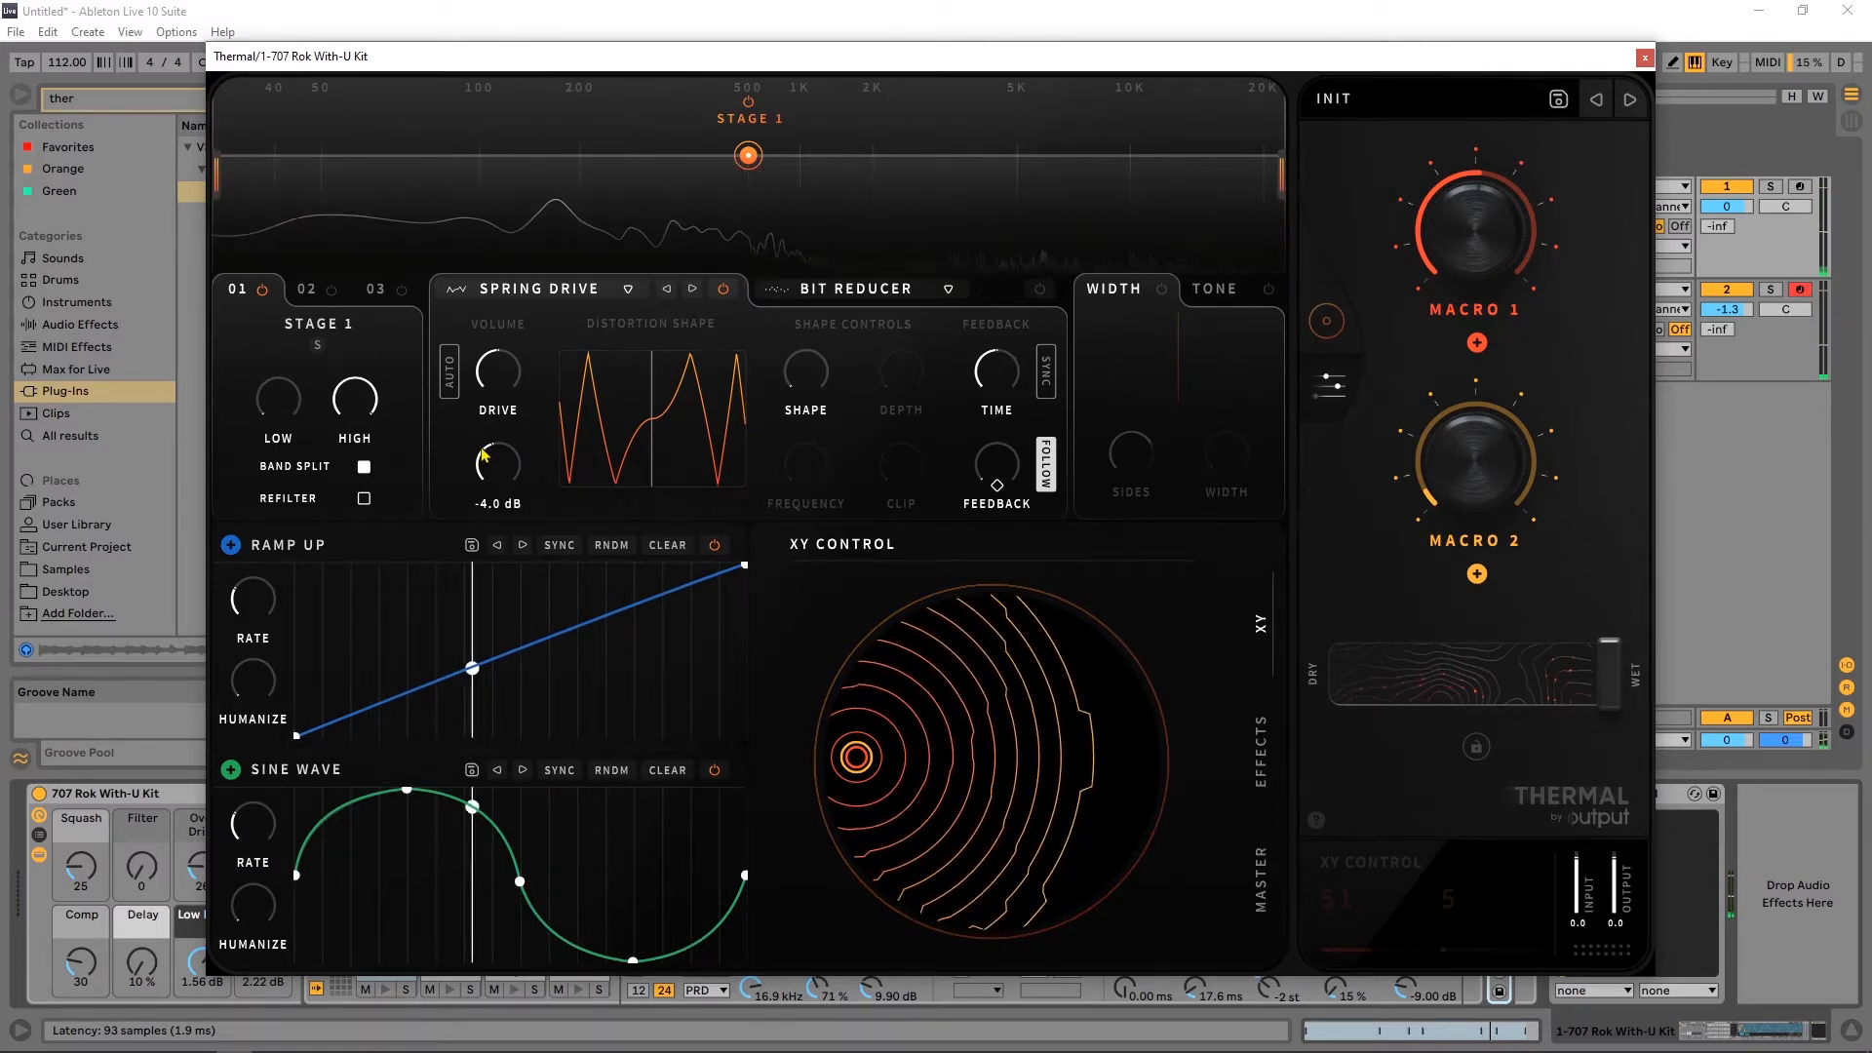
pyautogui.moveTo(494, 378); pyautogui.dragTo(523, 488)
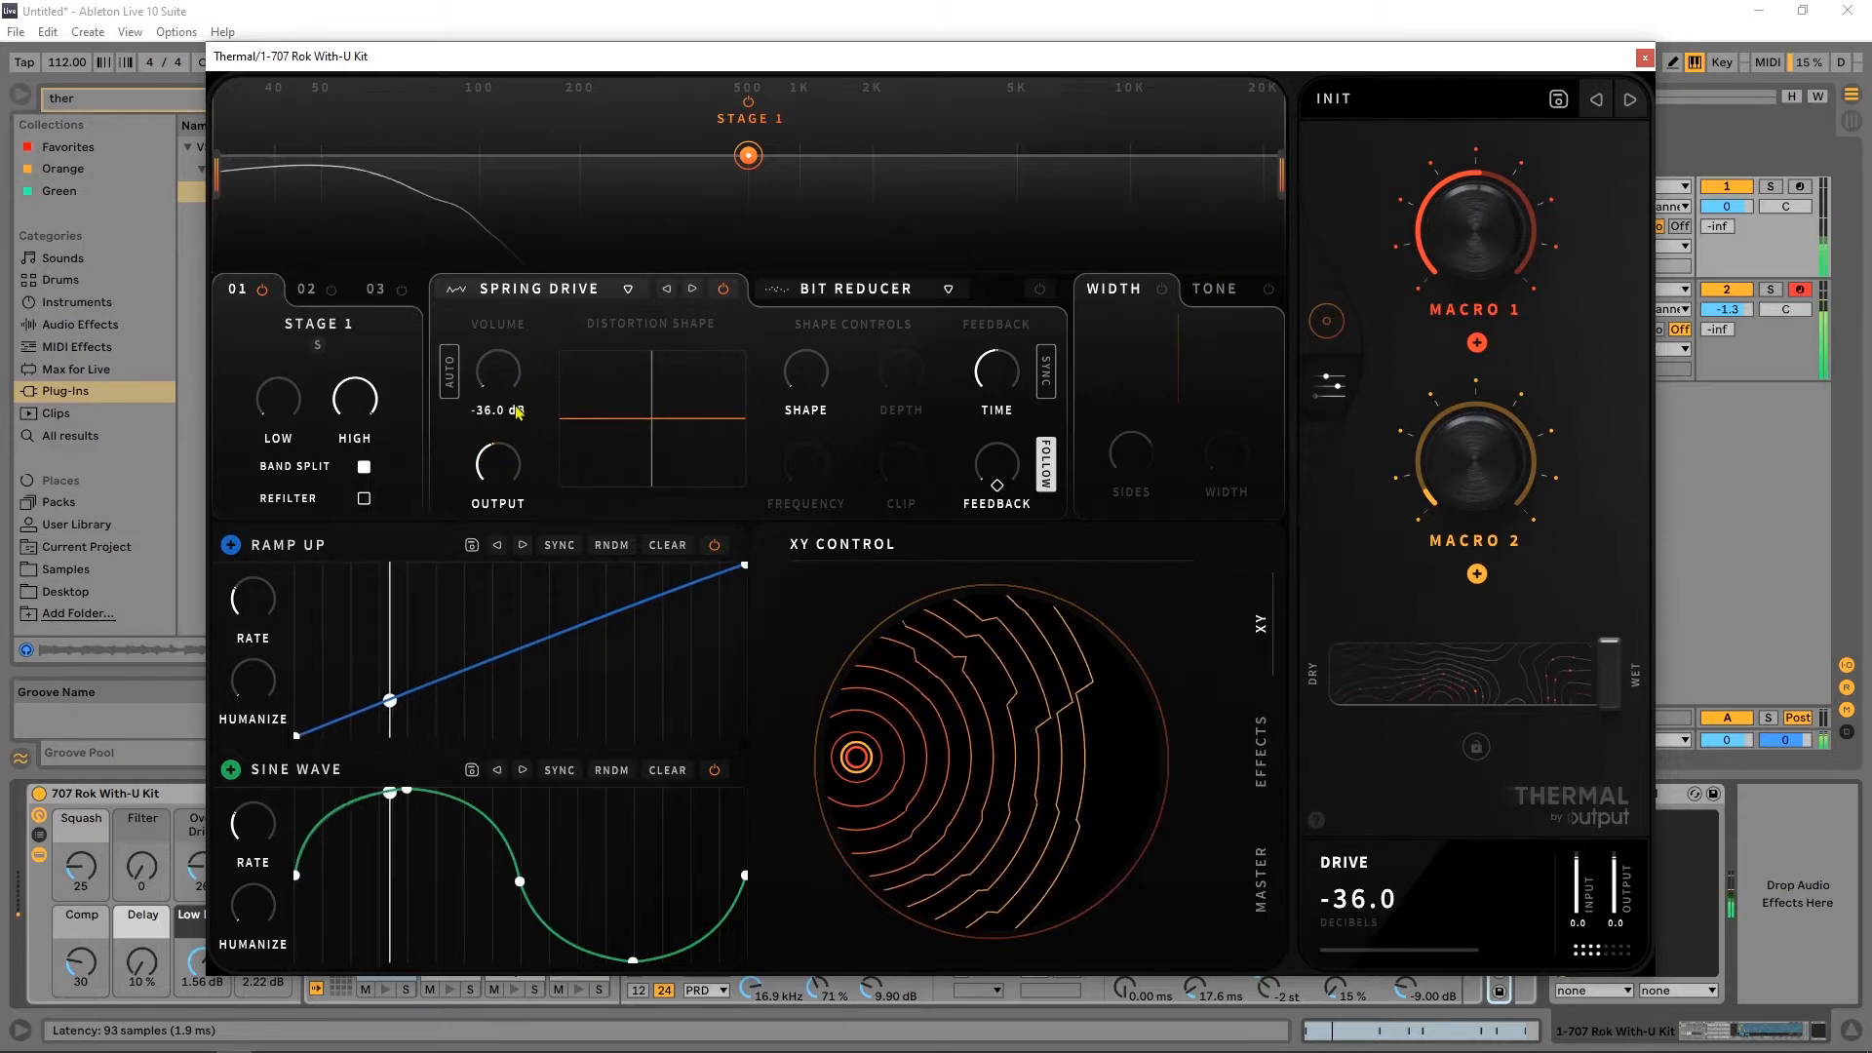
pyautogui.moveTo(517, 411); pyautogui.dragTo(515, 363)
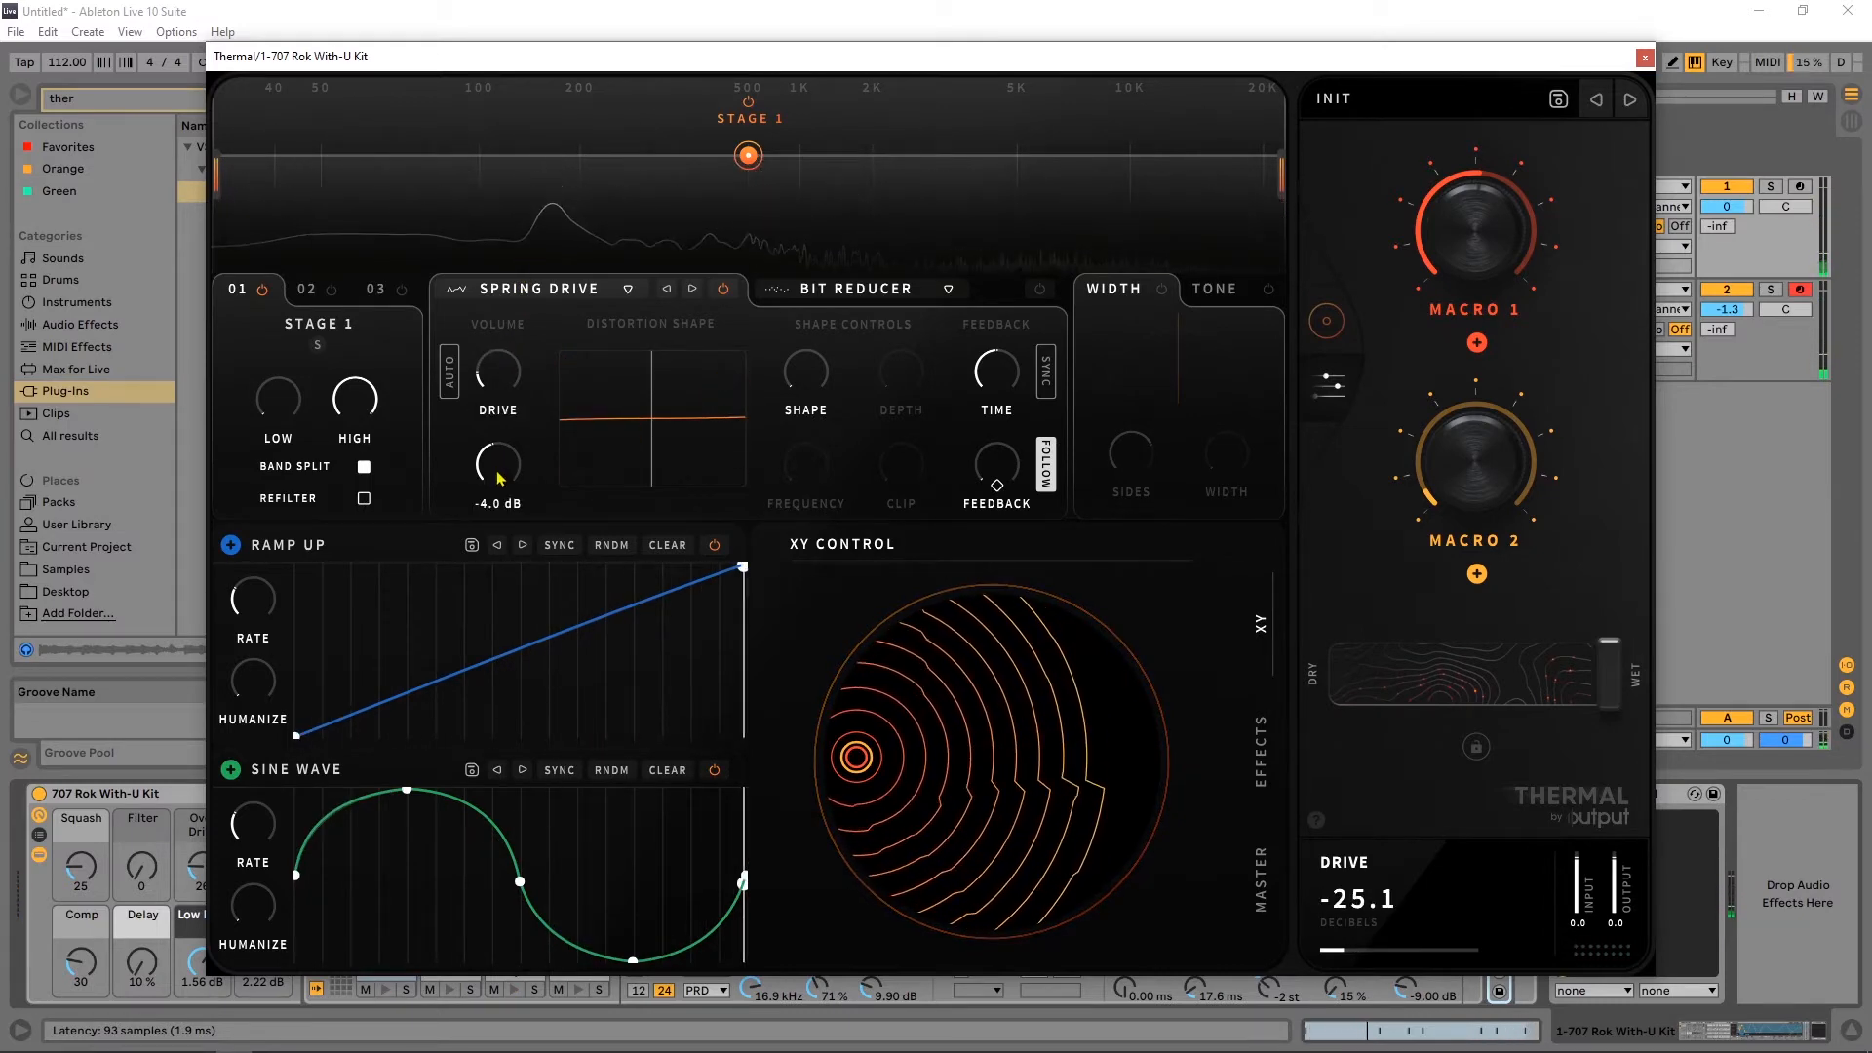
pyautogui.moveTo(498, 478); pyautogui.dragTo(502, 368)
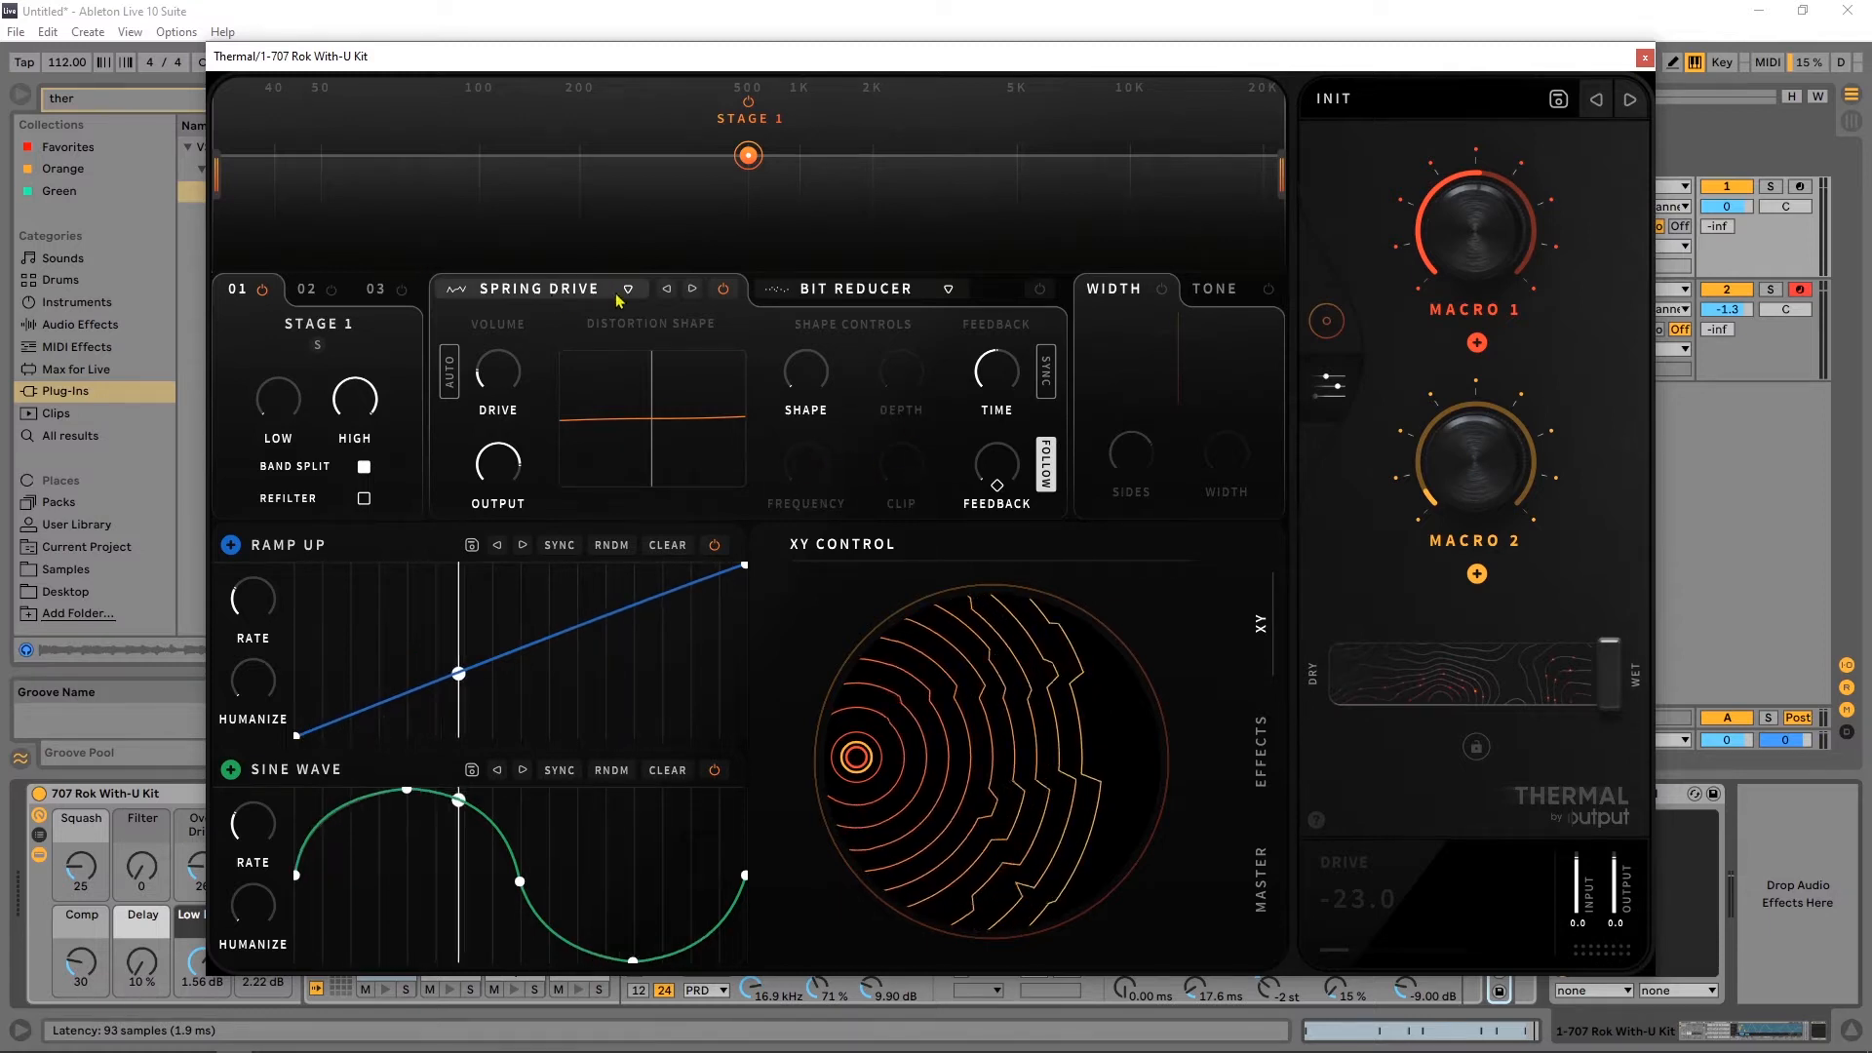
# Switch Stage 1's distortion to Linear Sine with depth at 31 percent and drive at 3.3 dB during playback.
pyautogui.click(692, 290)
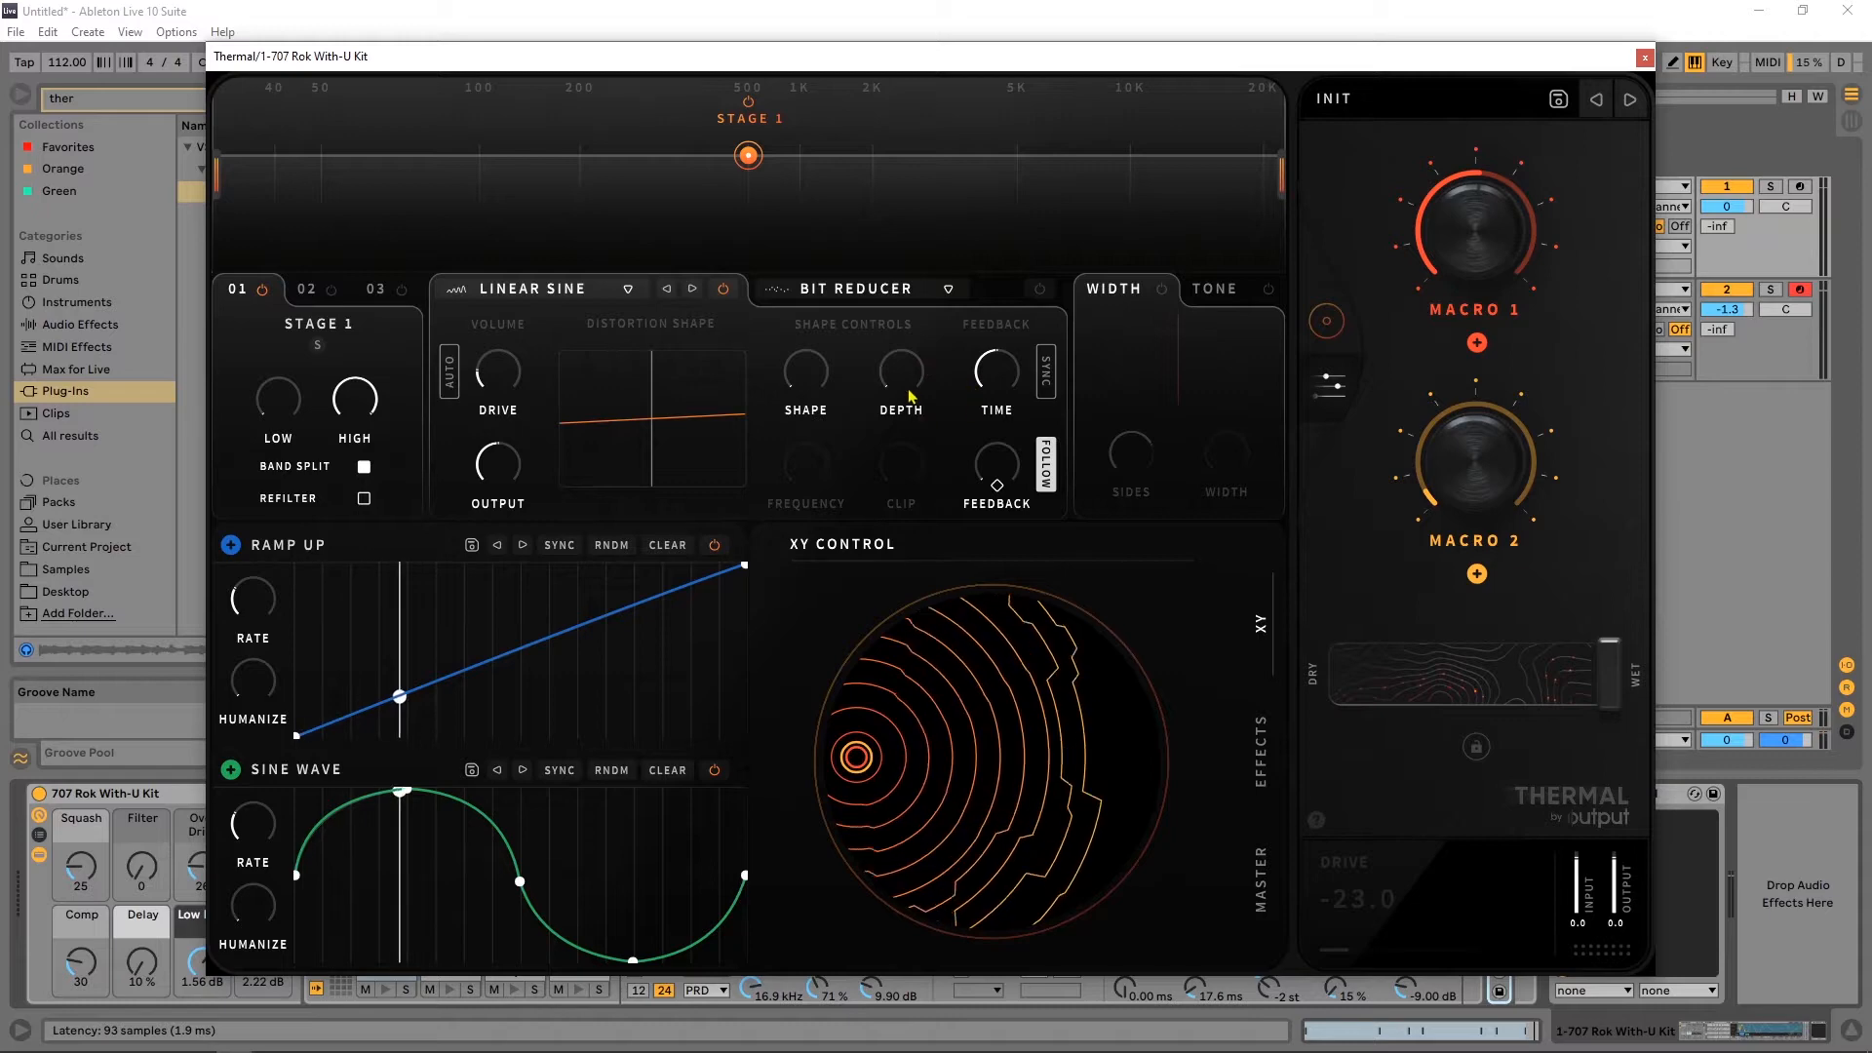
pyautogui.moveTo(911, 365); pyautogui.dragTo(910, 313)
pyautogui.press('space')
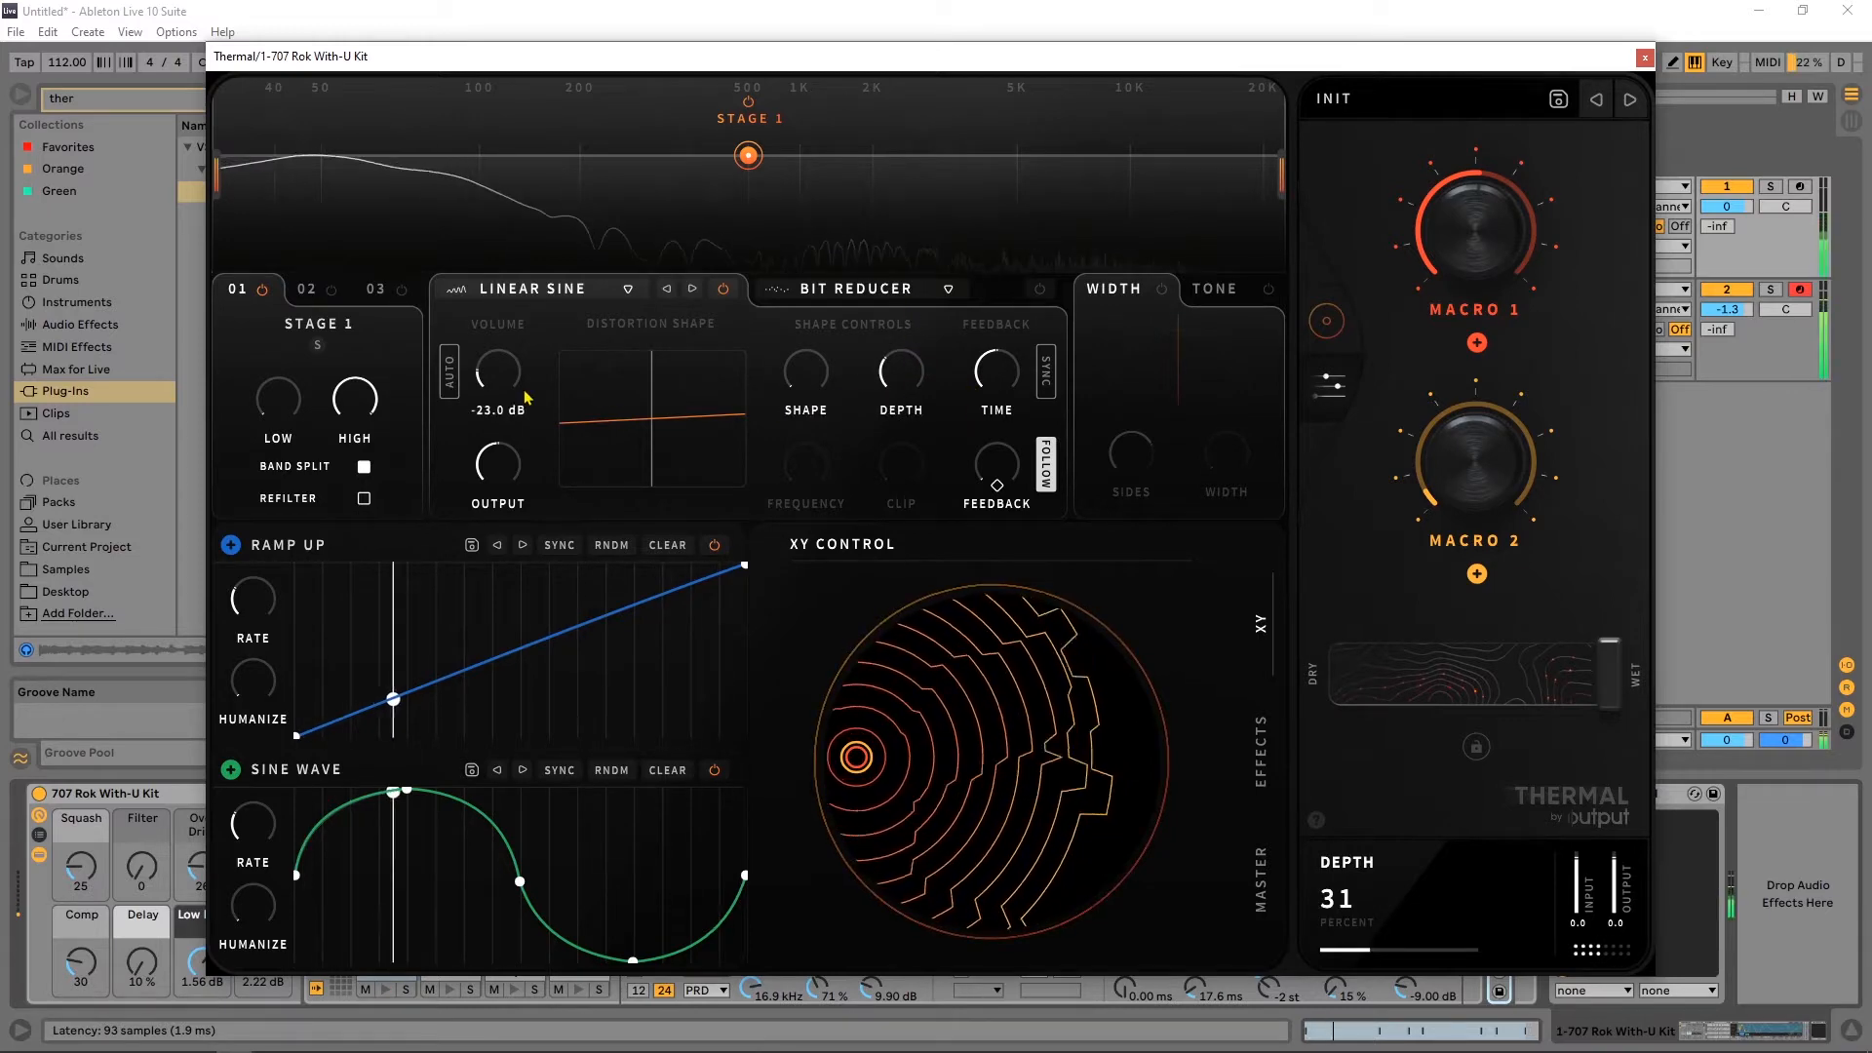
pyautogui.moveTo(505, 380); pyautogui.dragTo(505, 293)
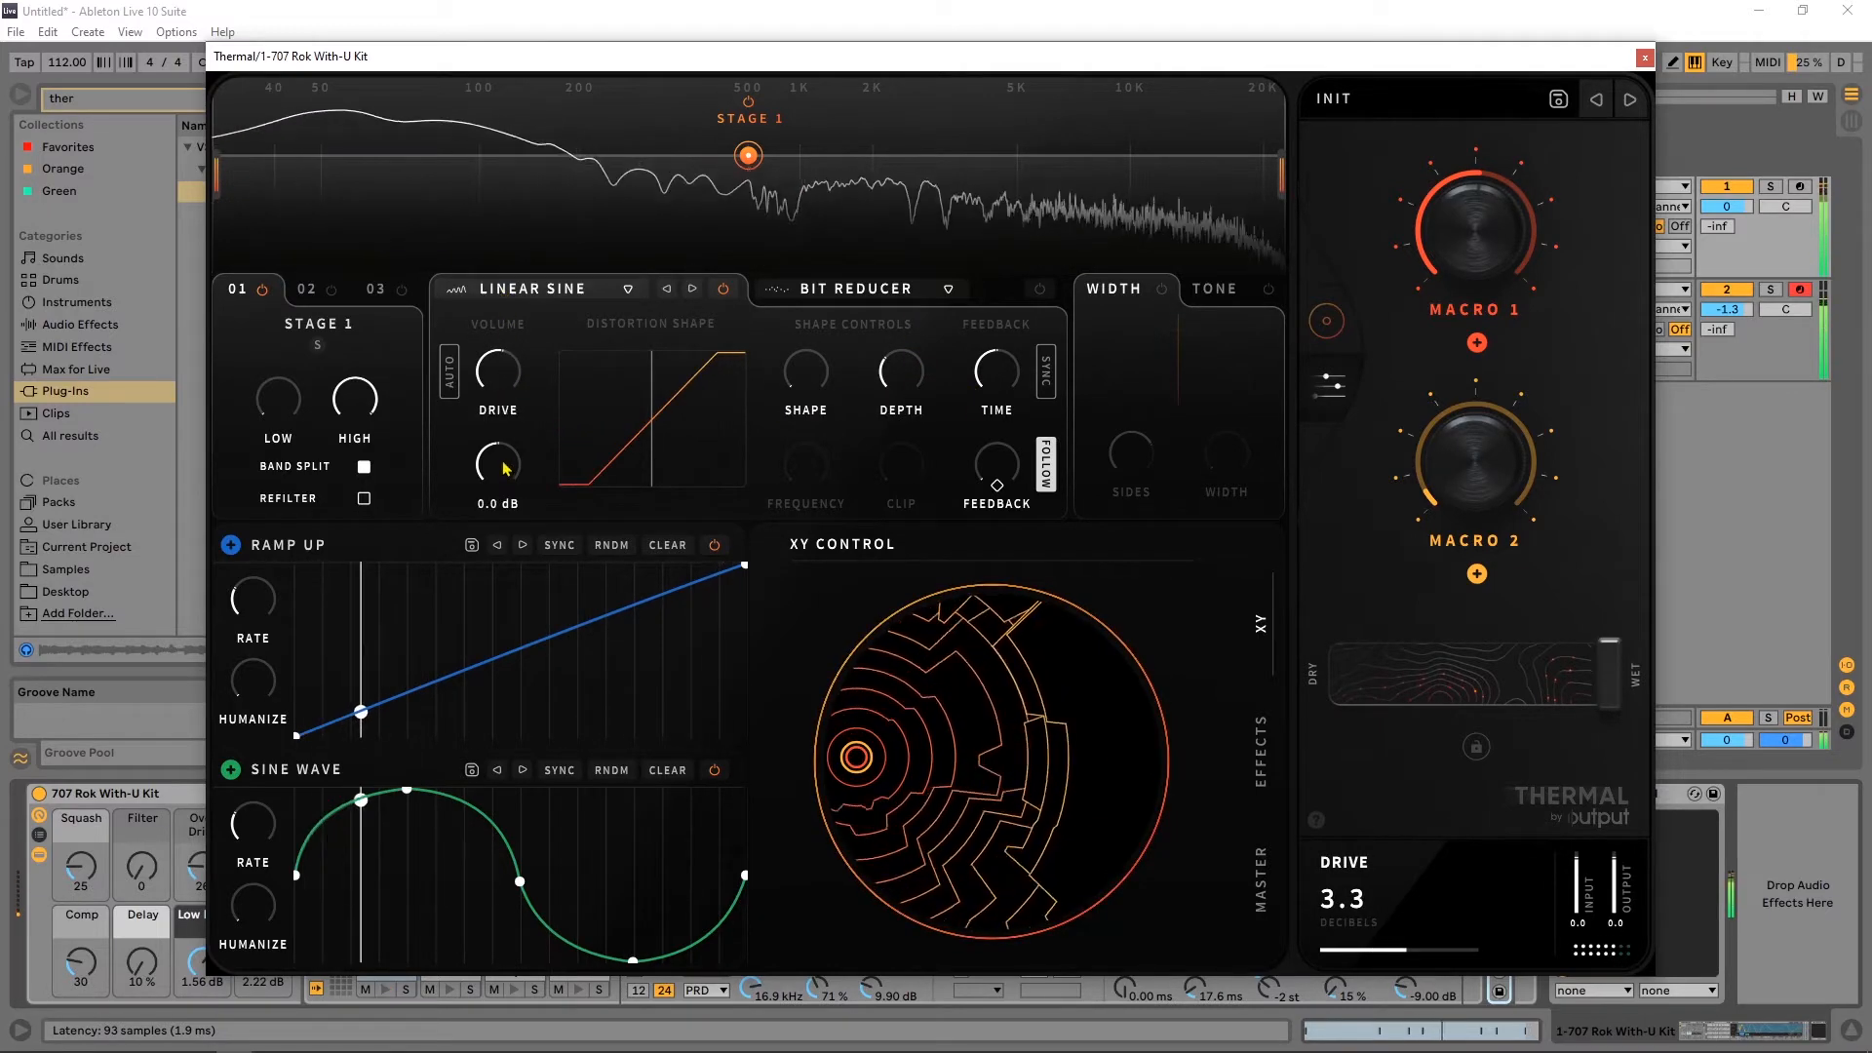
# Lower Stage 1's output to -10.3 dB and narrow its frequency band to 119–241 Hz.
pyautogui.moveTo(505, 470); pyautogui.dragTo(502, 515)
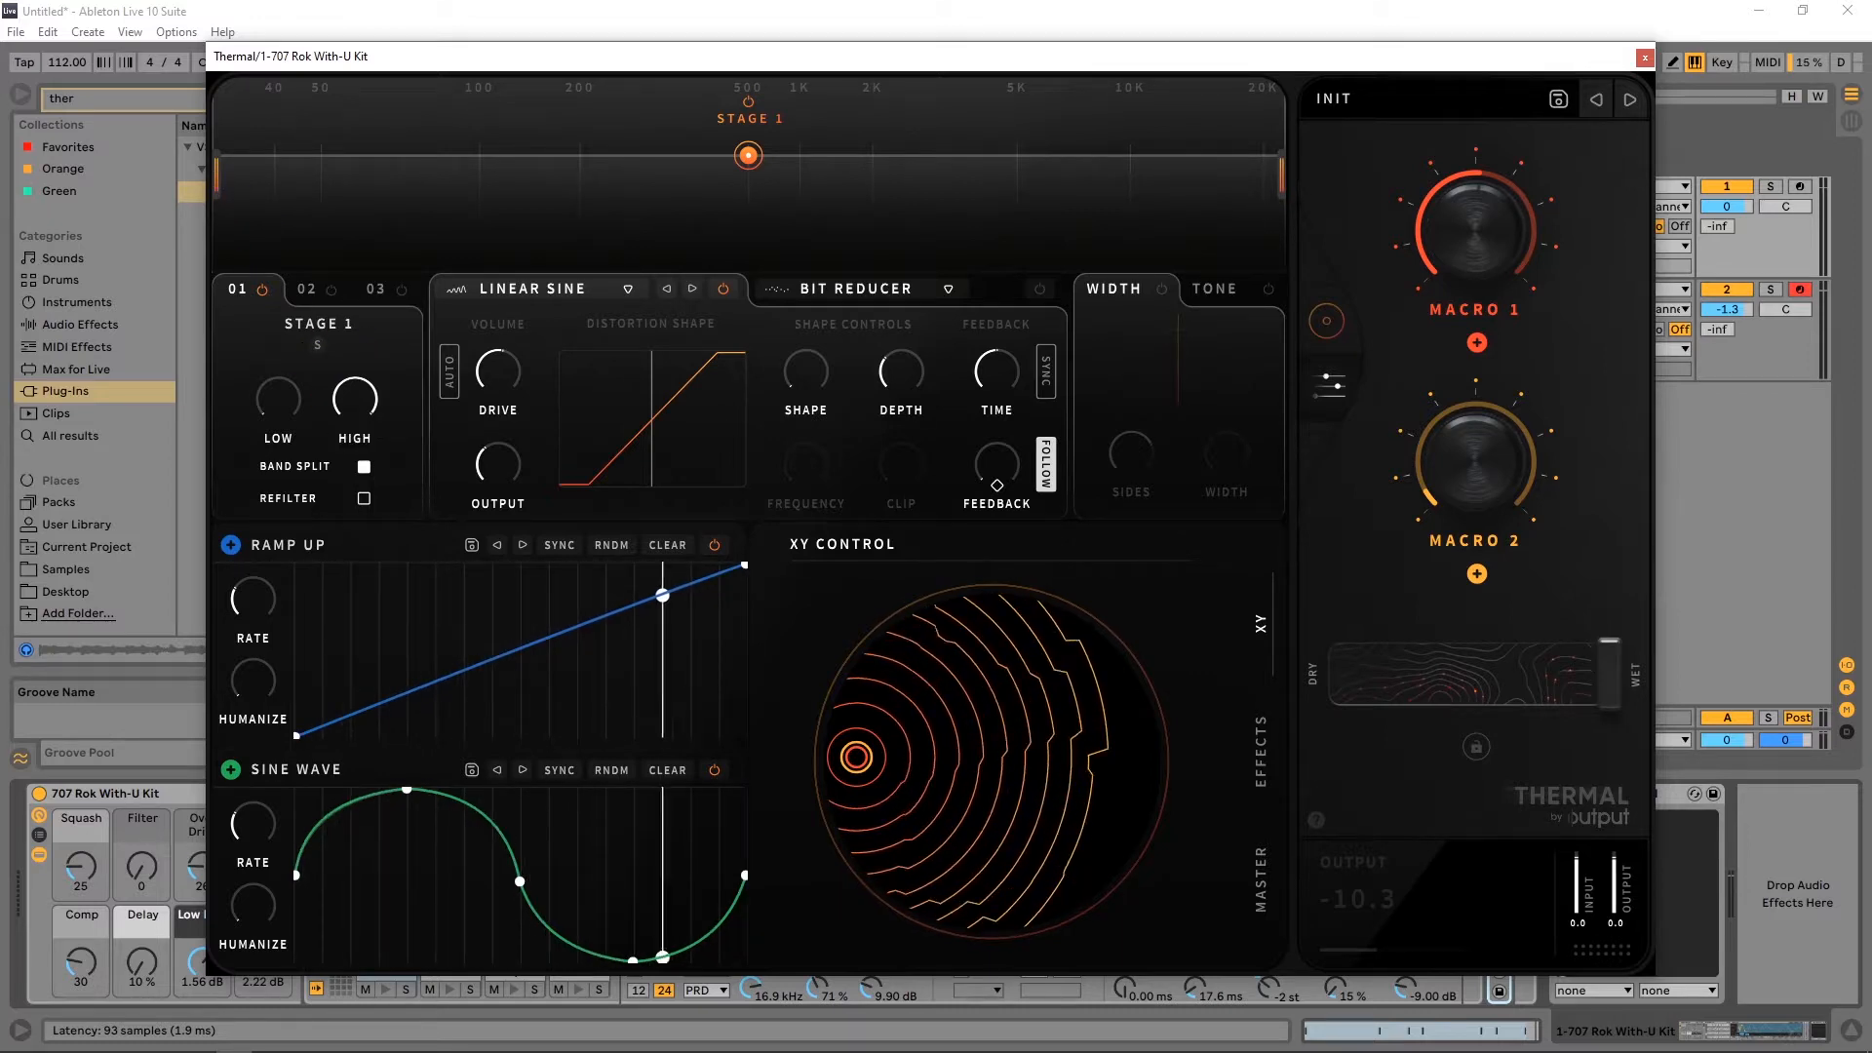
pyautogui.moveTo(218, 180); pyautogui.dragTo(477, 189)
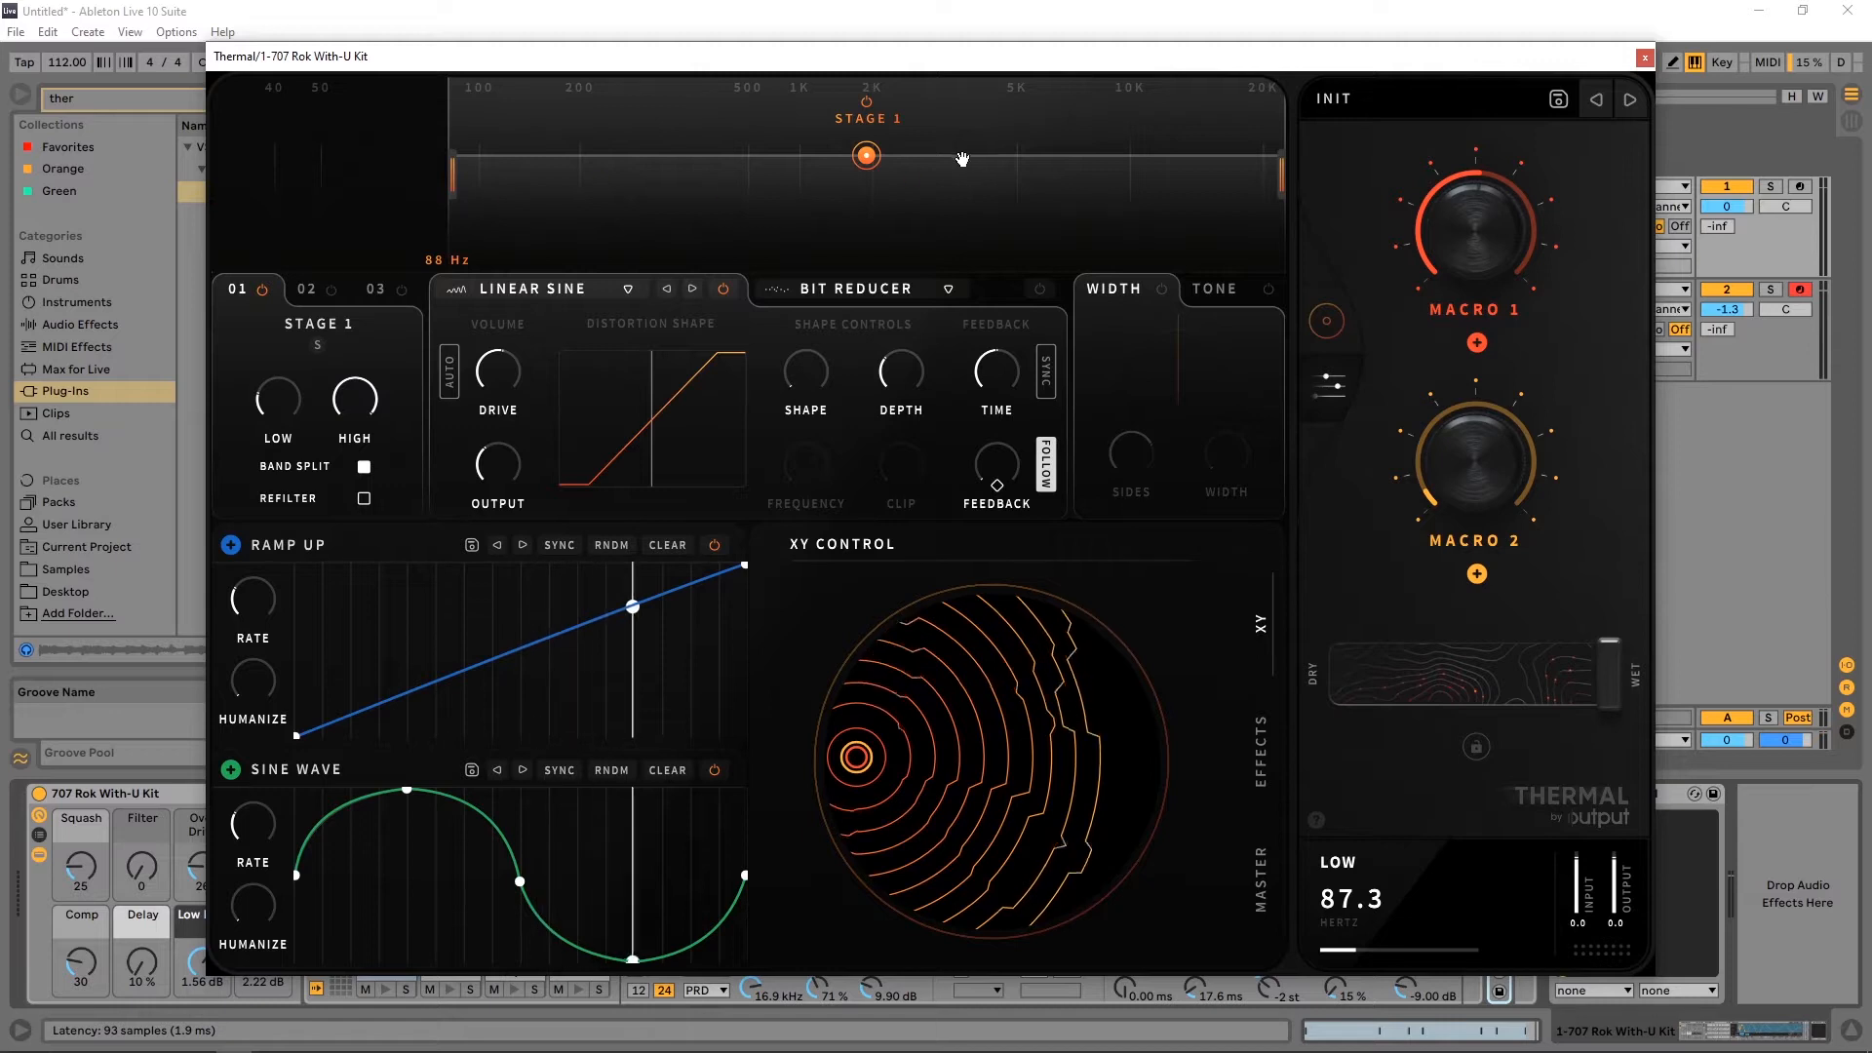
pyautogui.moveTo(279, 399); pyautogui.dragTo(353, 442)
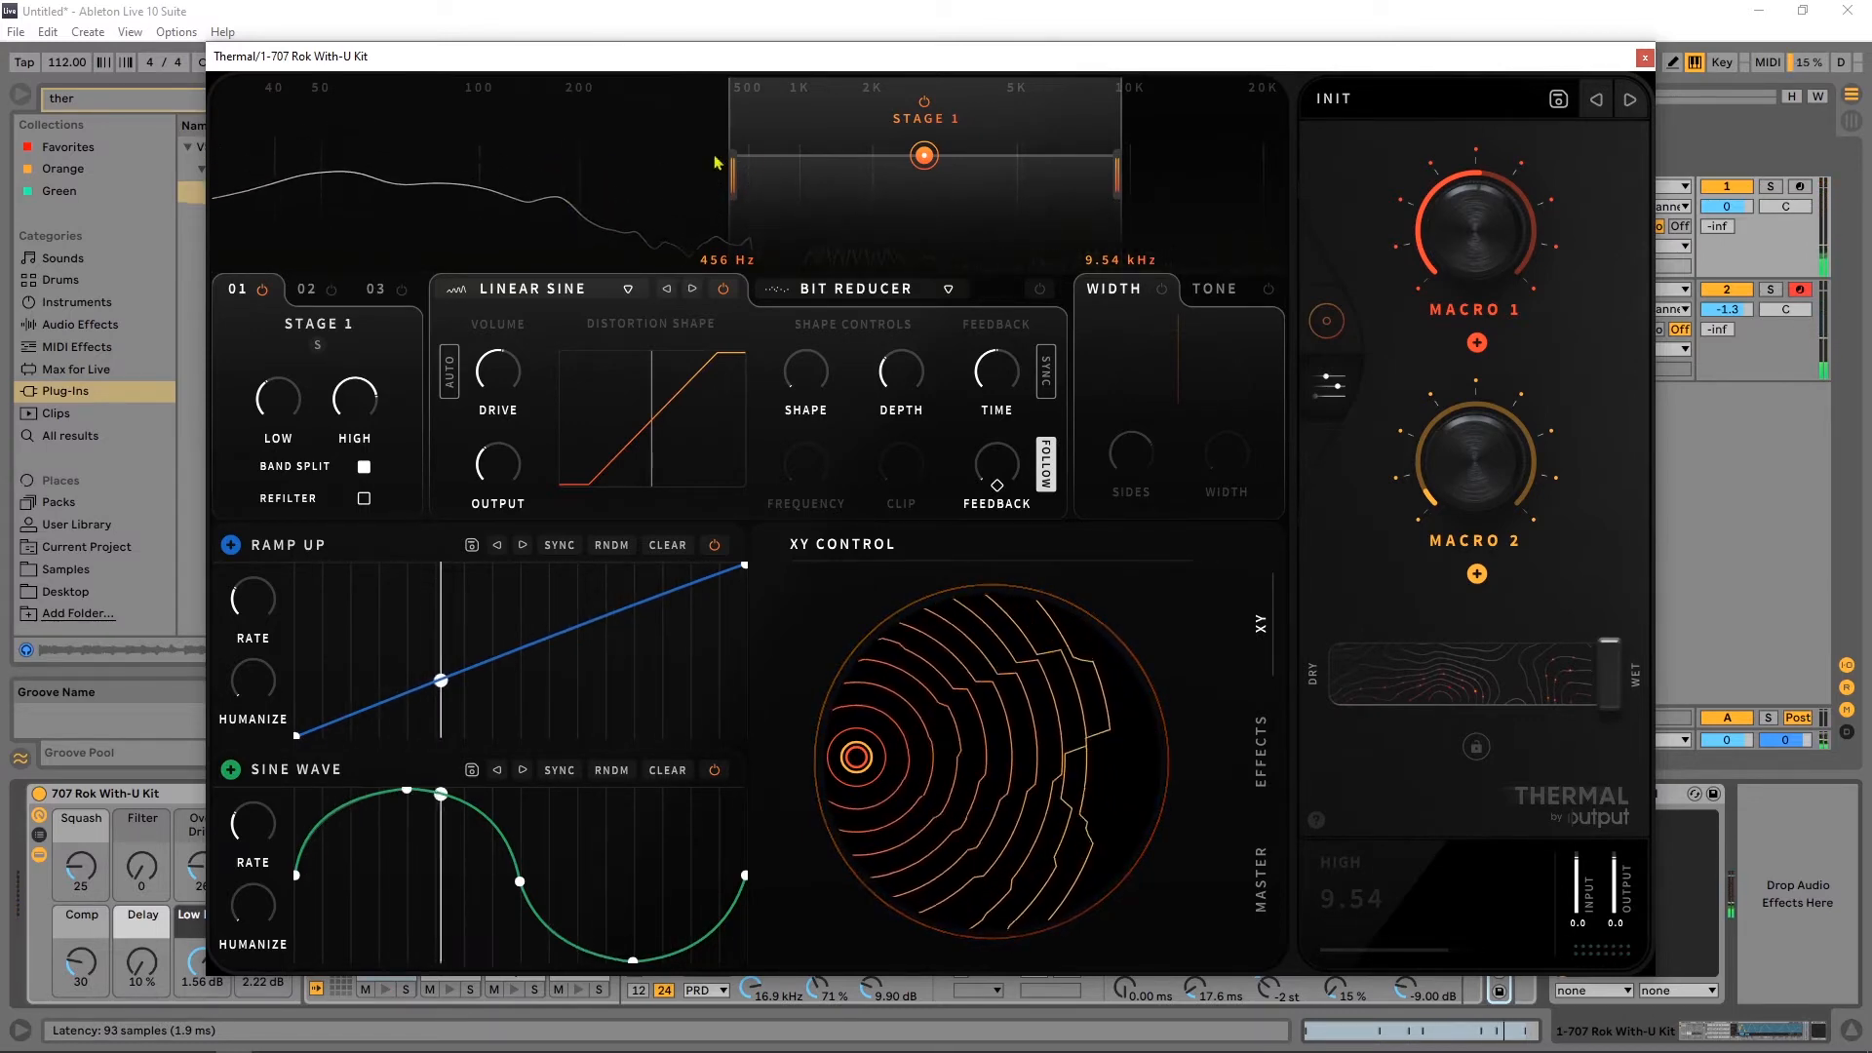
pyautogui.moveTo(813, 193); pyautogui.dragTo(620, 196)
pyautogui.moveTo(923, 183); pyautogui.dragTo(555, 201)
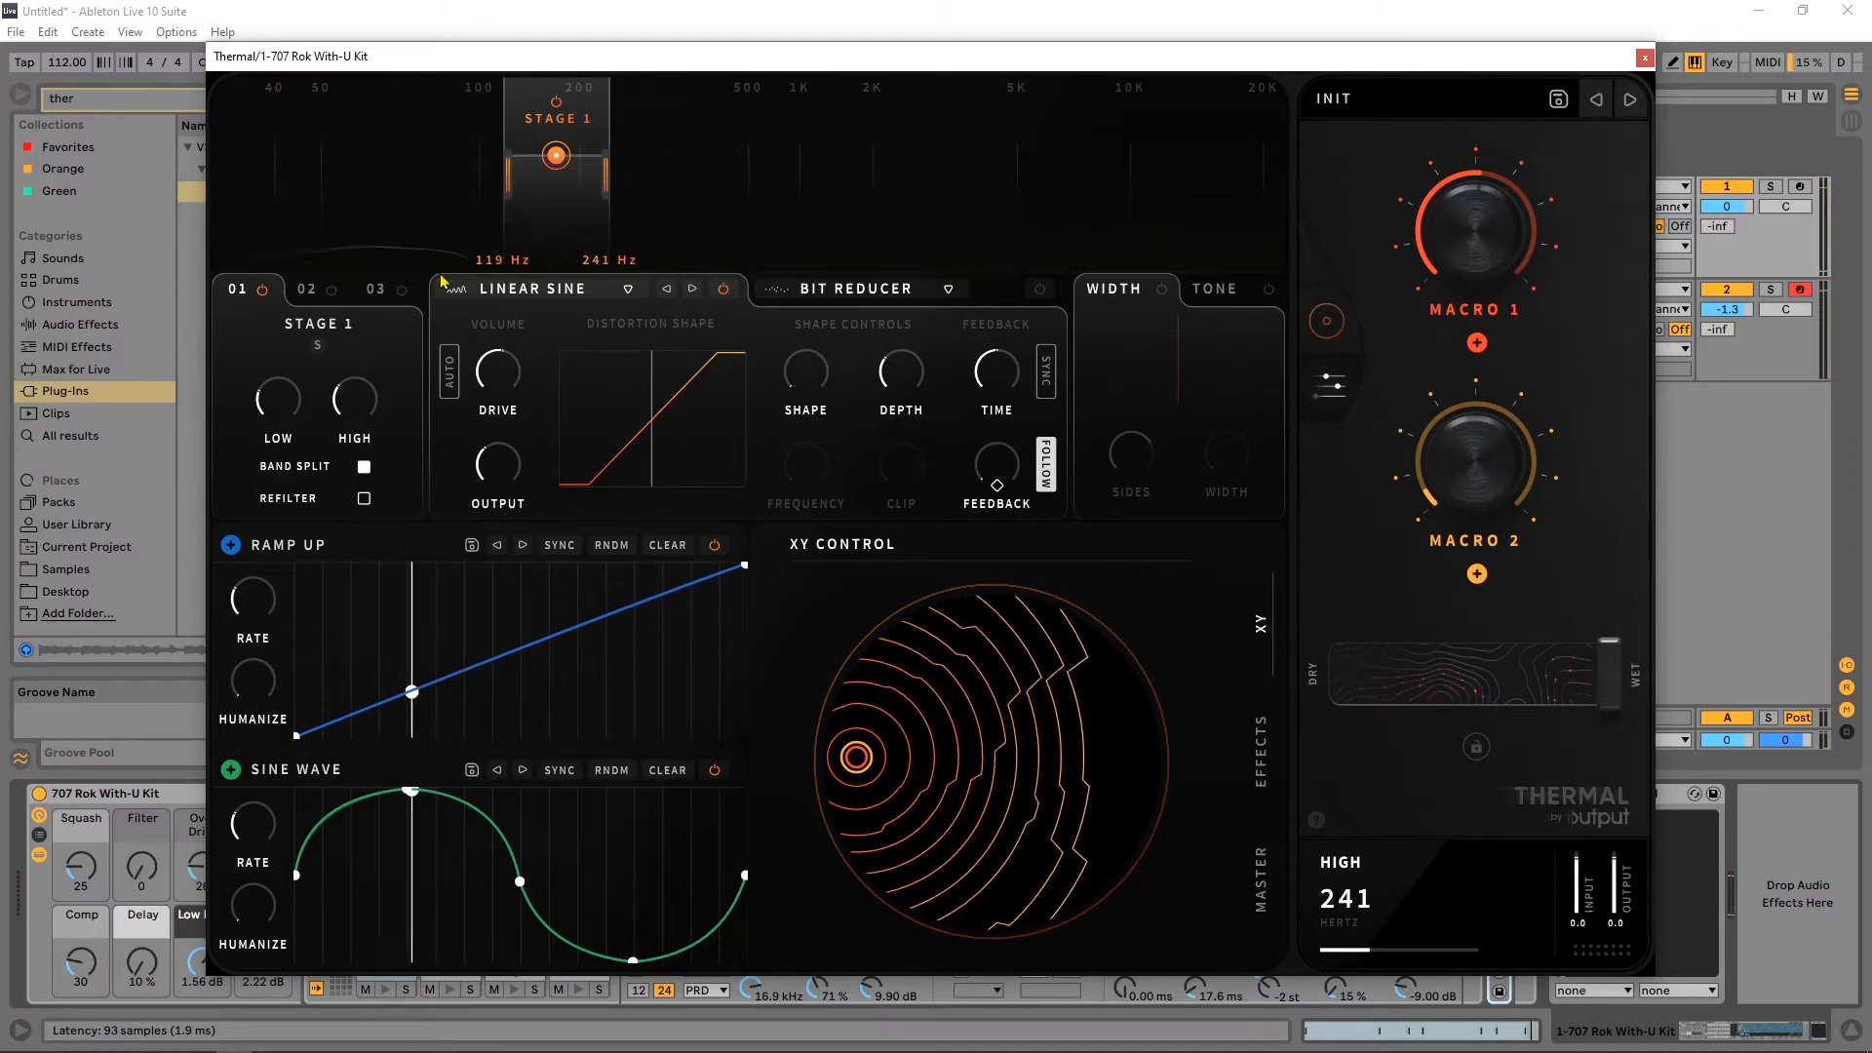
# Enable Stage 2 and limit its frequency band to 124–227 Hz.
pyautogui.click(307, 290)
pyautogui.click(332, 292)
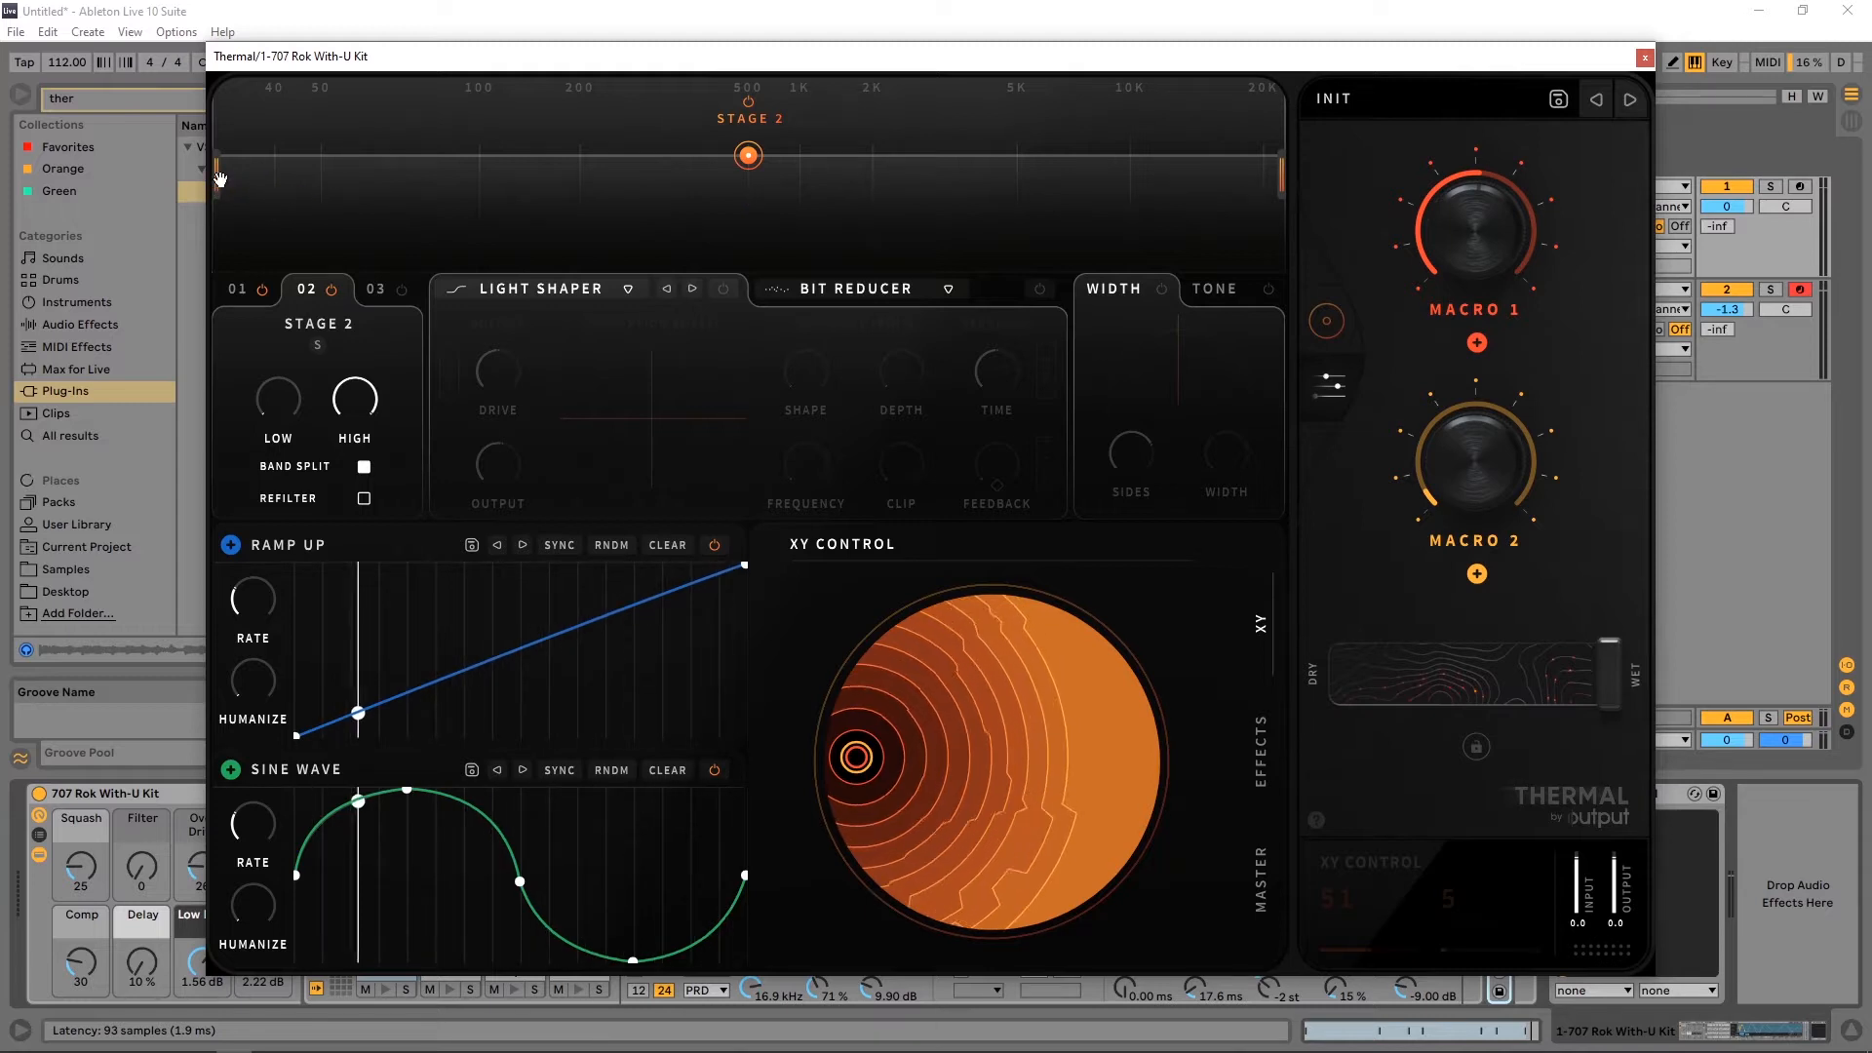
pyautogui.moveTo(221, 179); pyautogui.dragTo(185, 222)
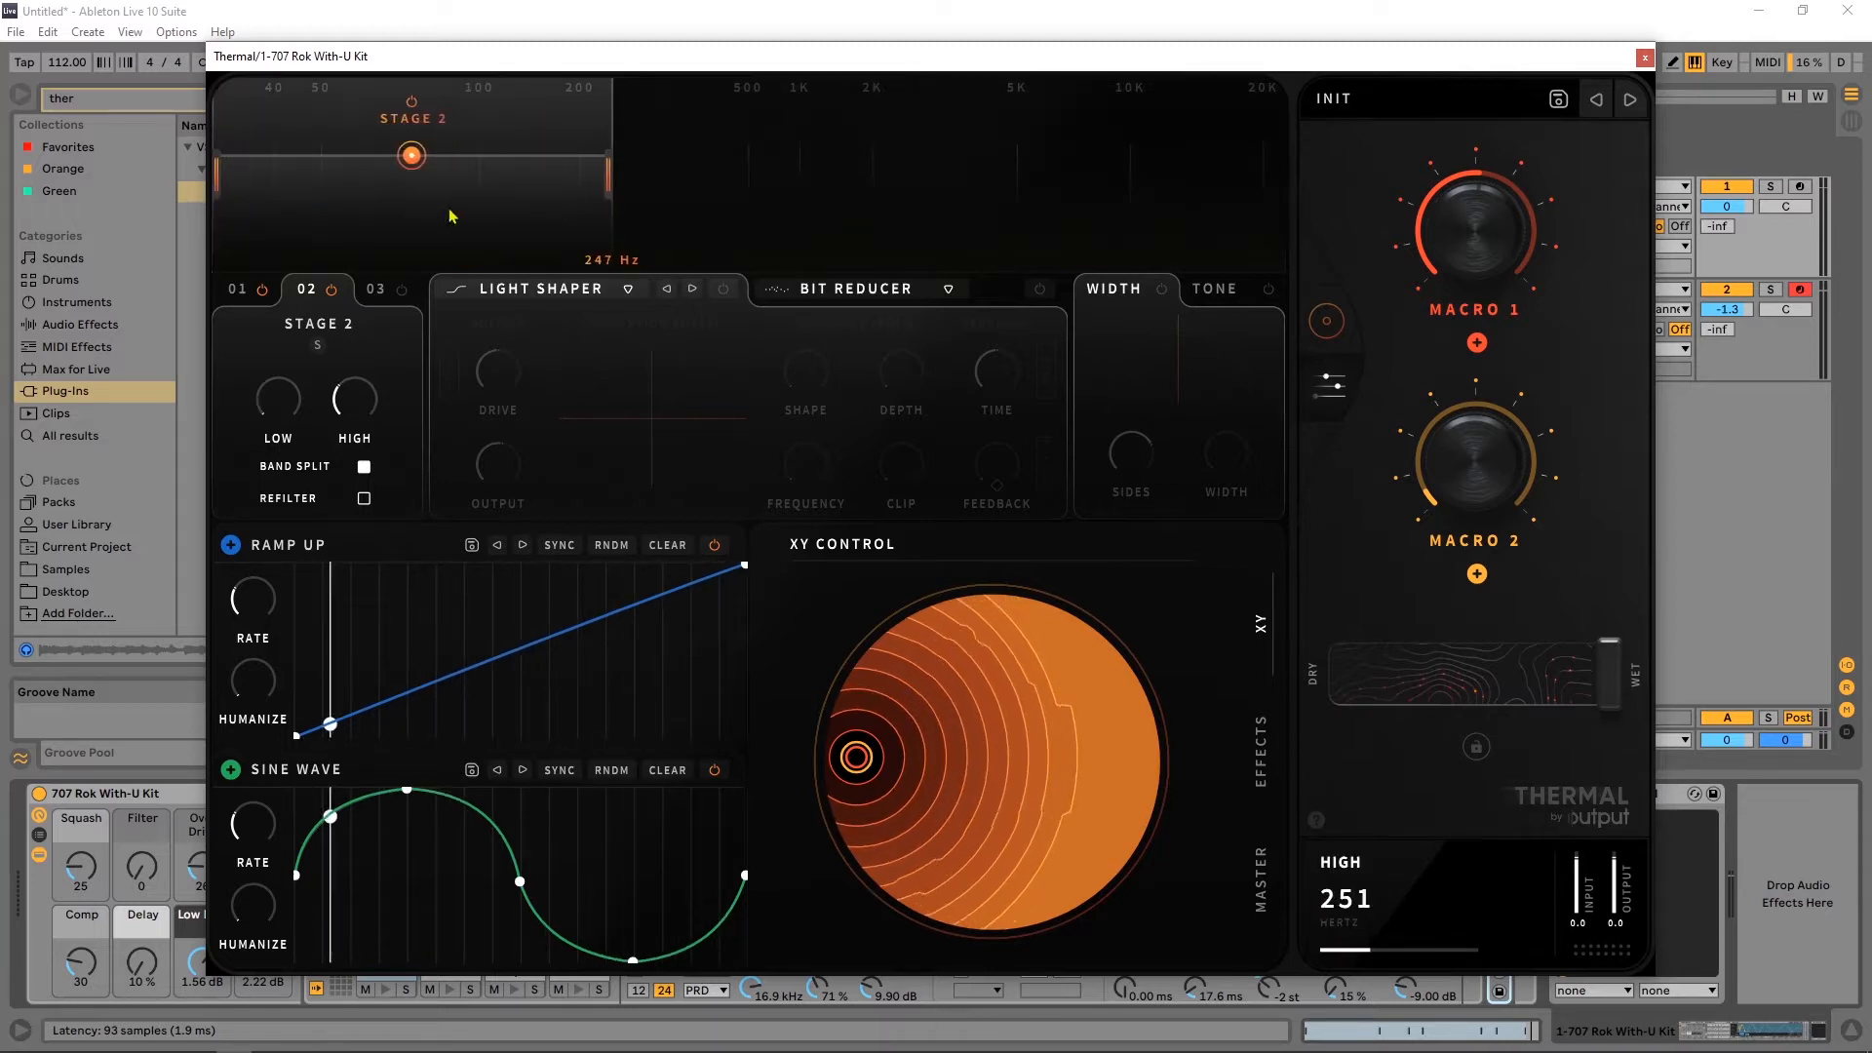
pyautogui.moveTo(524, 213)
pyautogui.mouseDown()
pyautogui.moveTo(780, 190)
pyautogui.moveTo(499, 191)
pyautogui.moveTo(514, 195)
pyautogui.mouseUp()
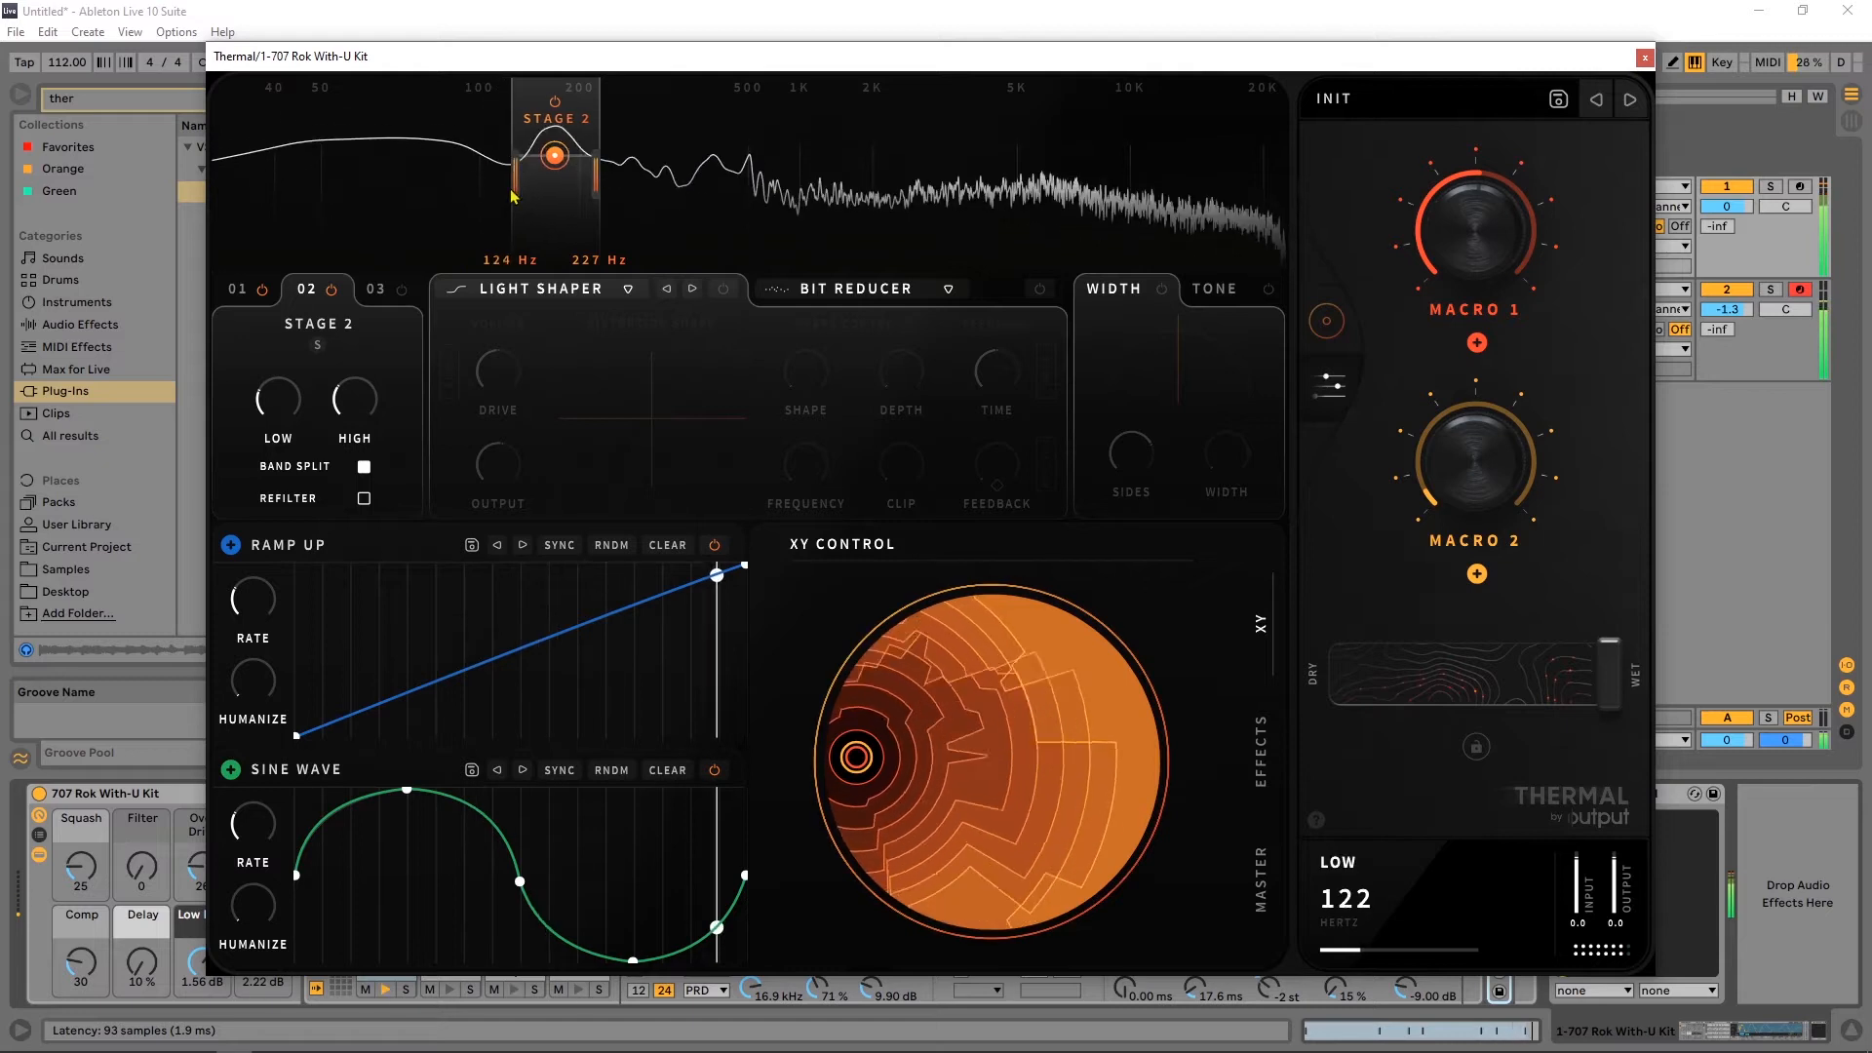
# Compare the frequency bands of Stages 1 and 2, and check the large XY view before returning to the detailed controls.
pyautogui.click(237, 290)
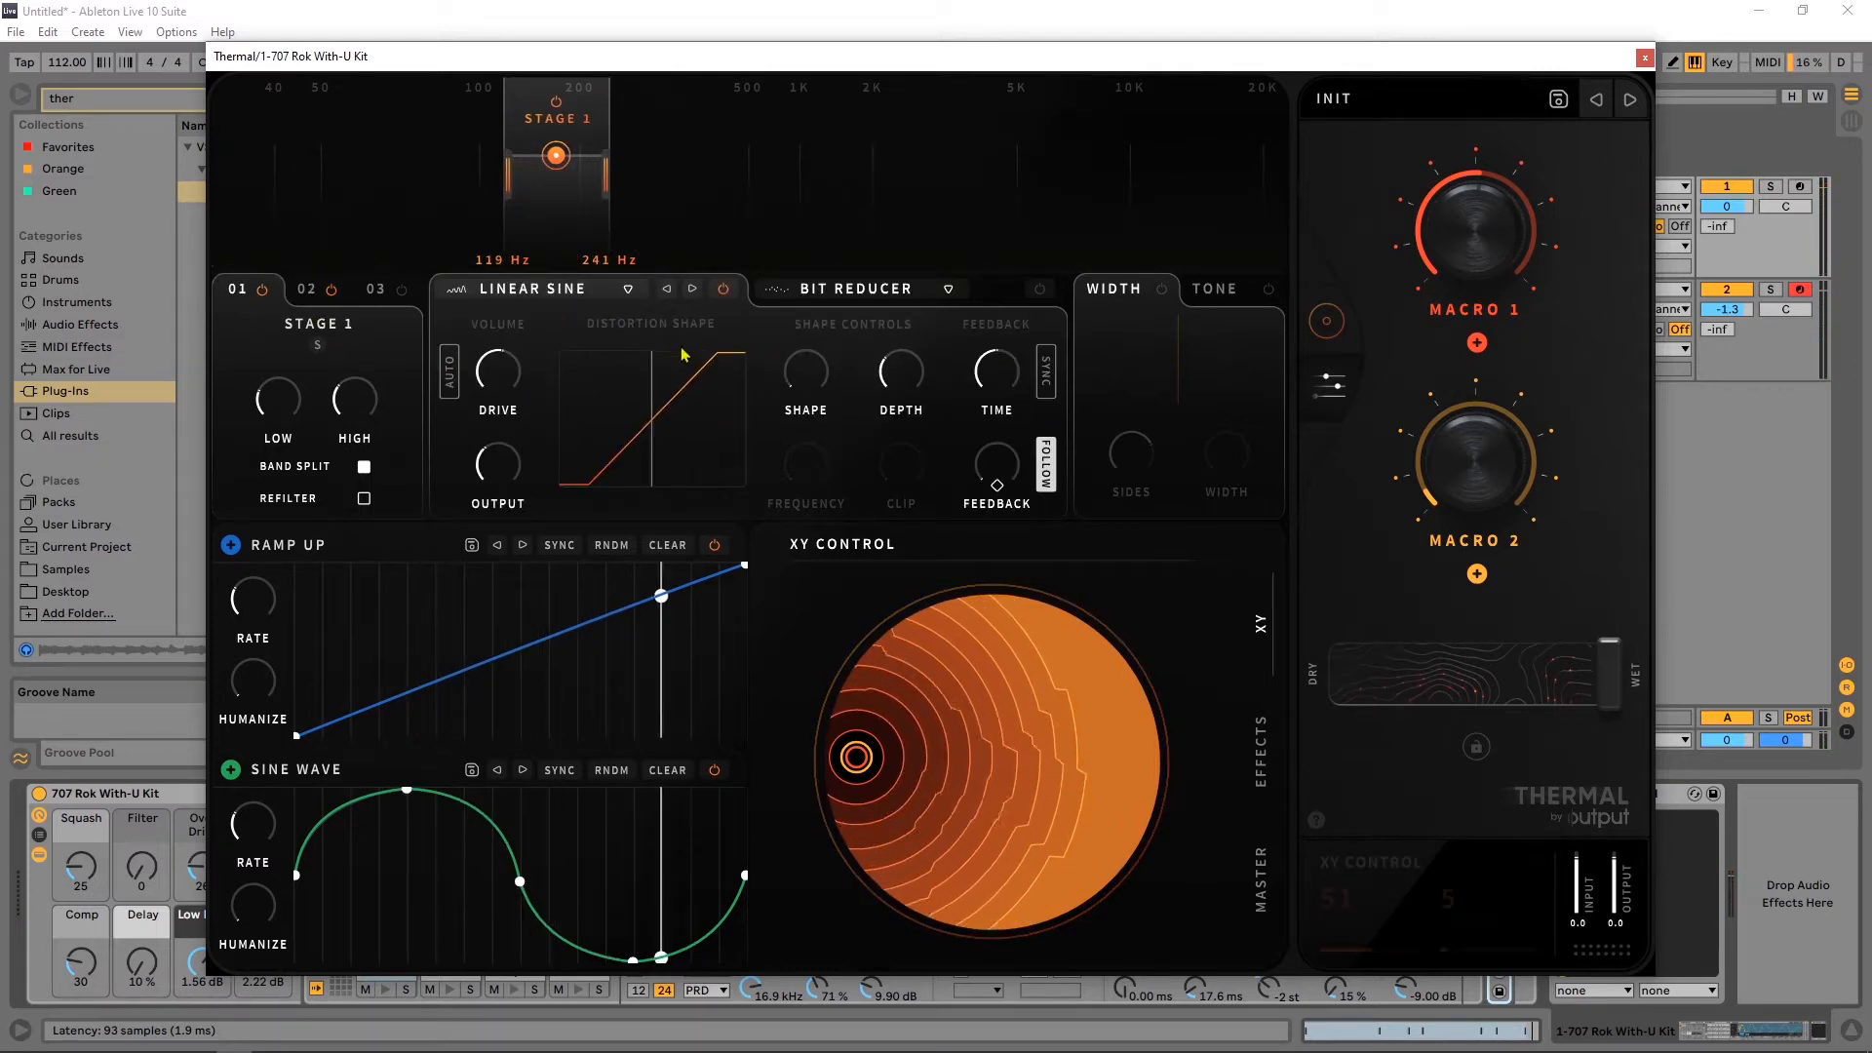
pyautogui.click(307, 290)
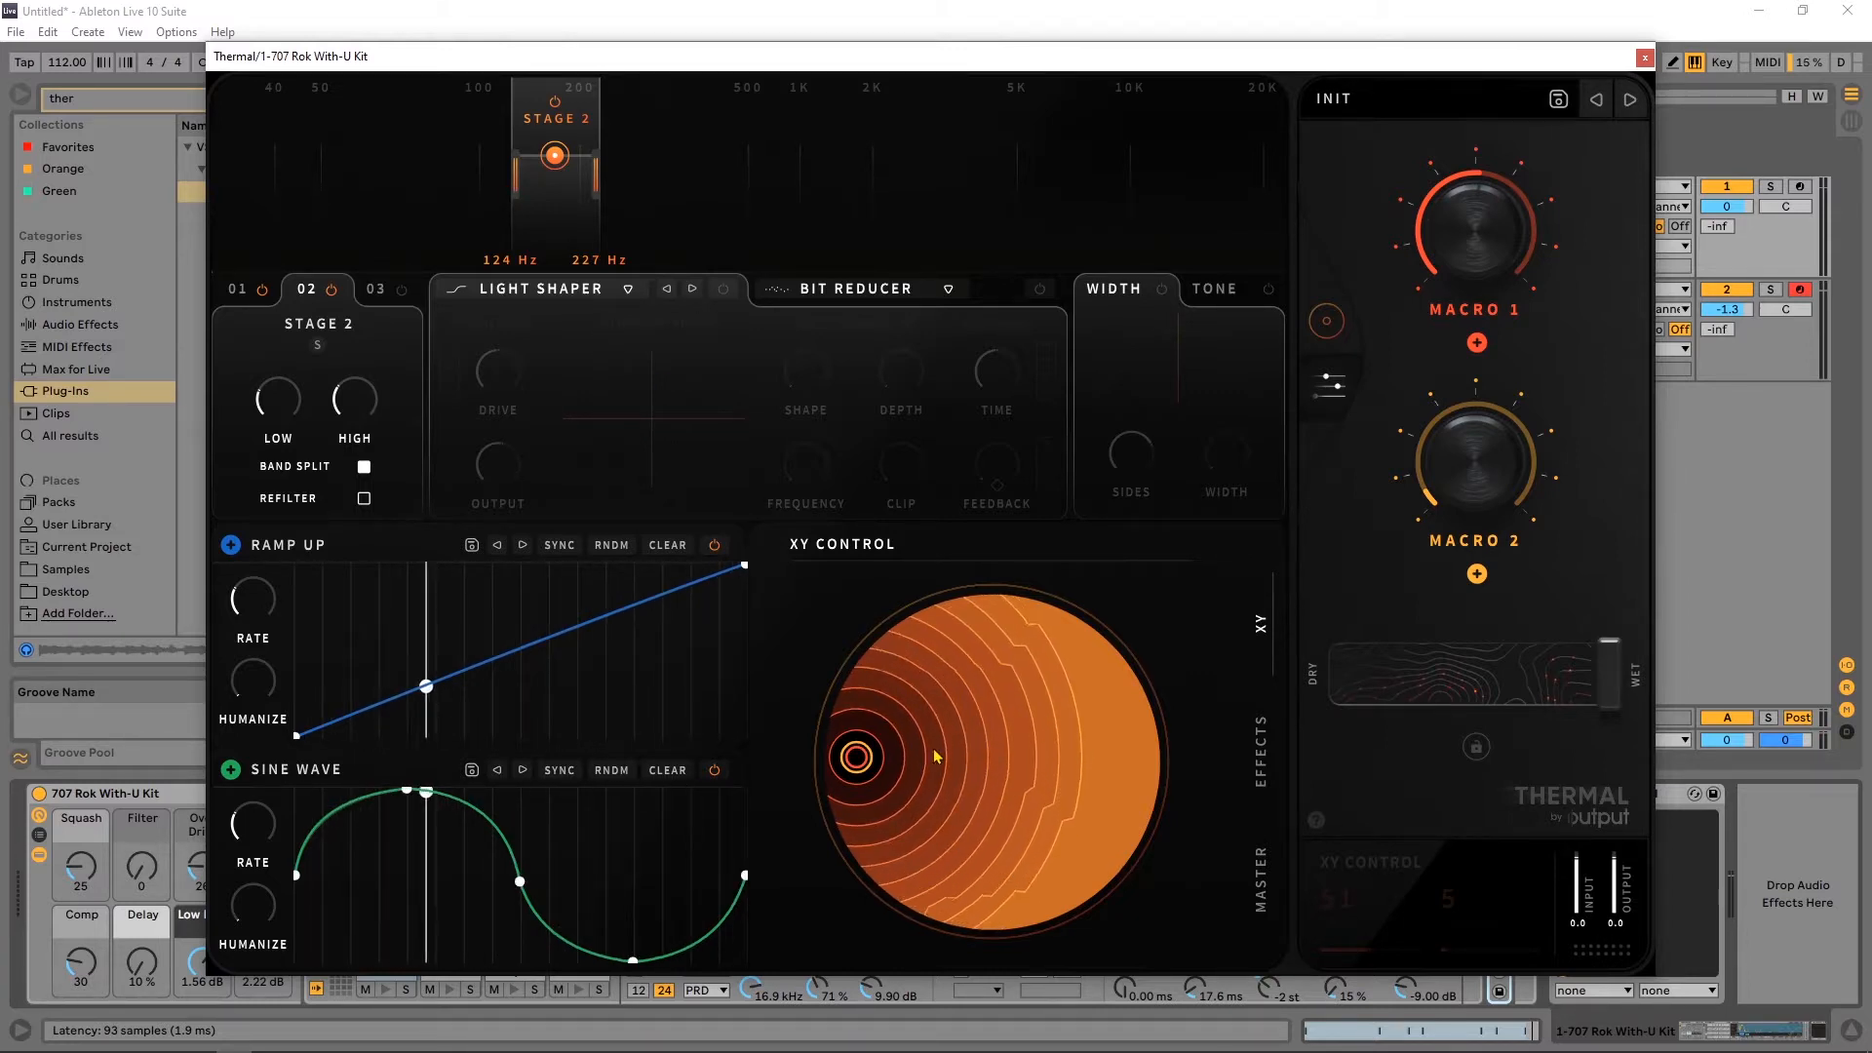
pyautogui.click(1326, 322)
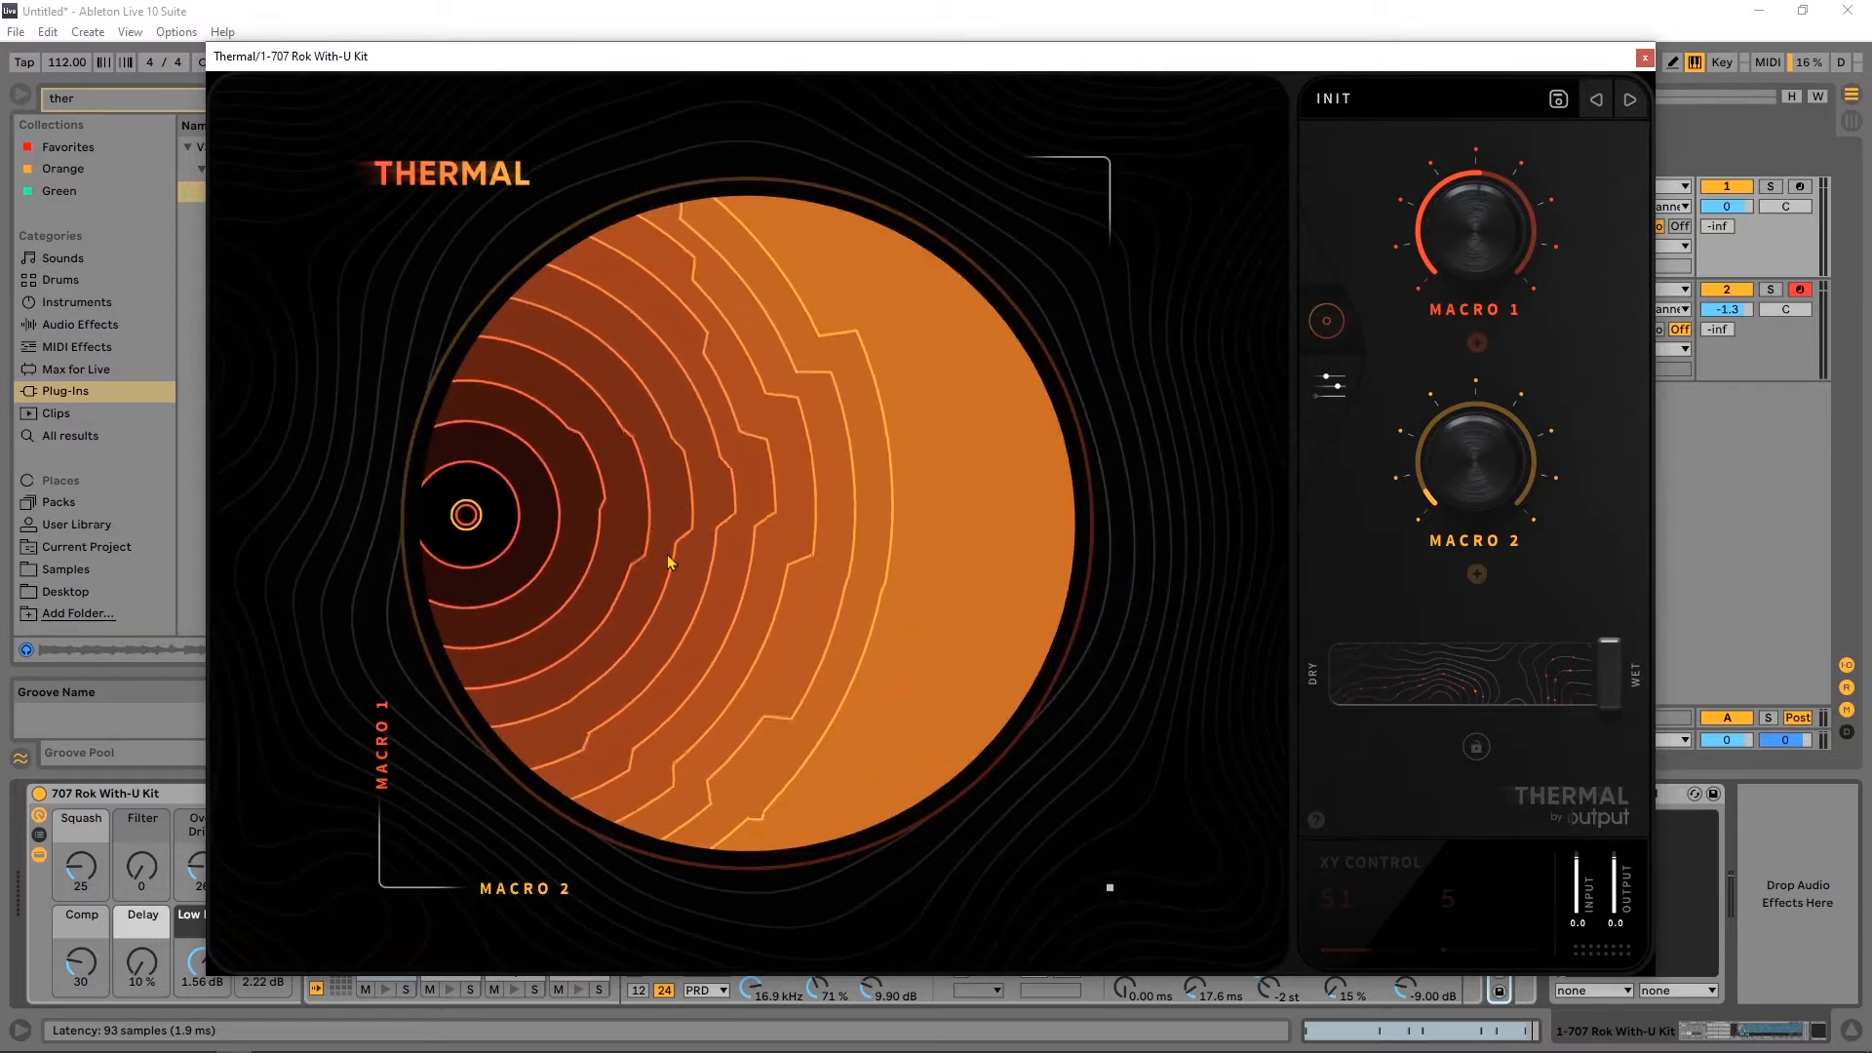
pyautogui.click(1329, 386)
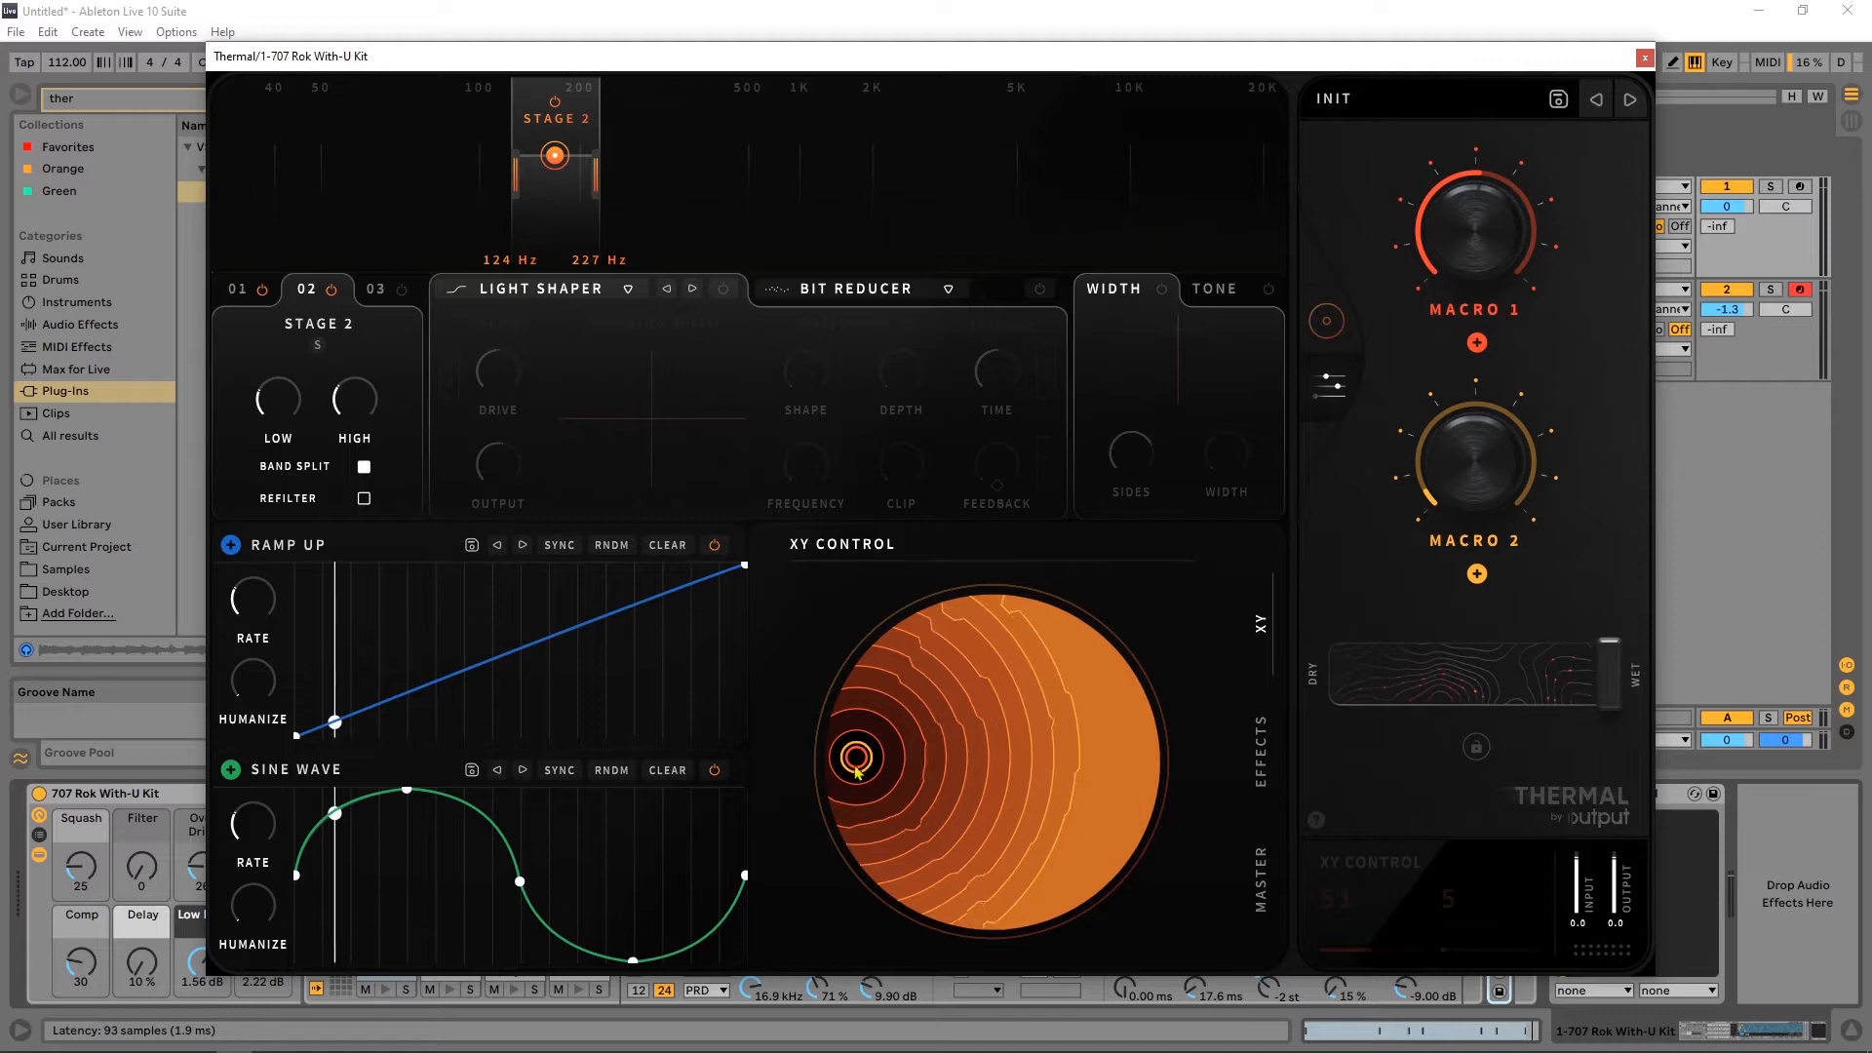
# Disable Stage 2 and switch Stage 1's band split off and on again.
pyautogui.click(331, 290)
pyautogui.click(260, 295)
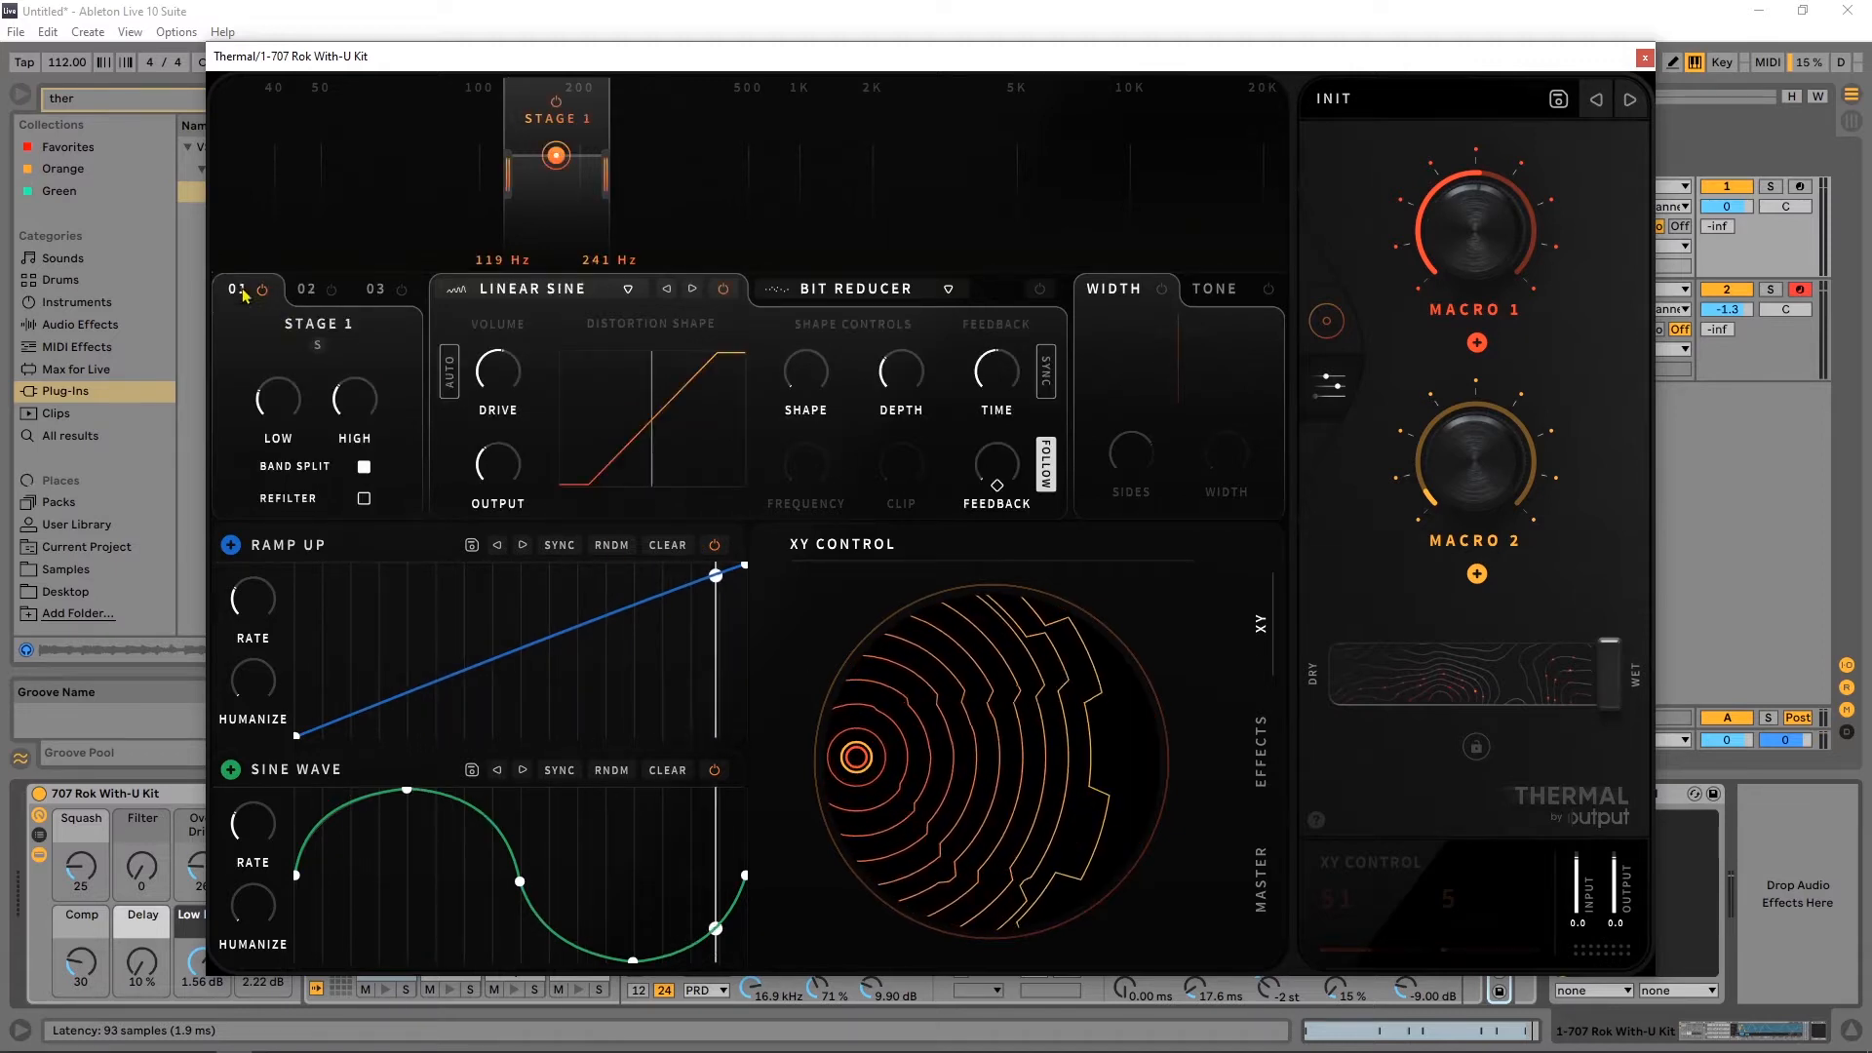
pyautogui.click(364, 468)
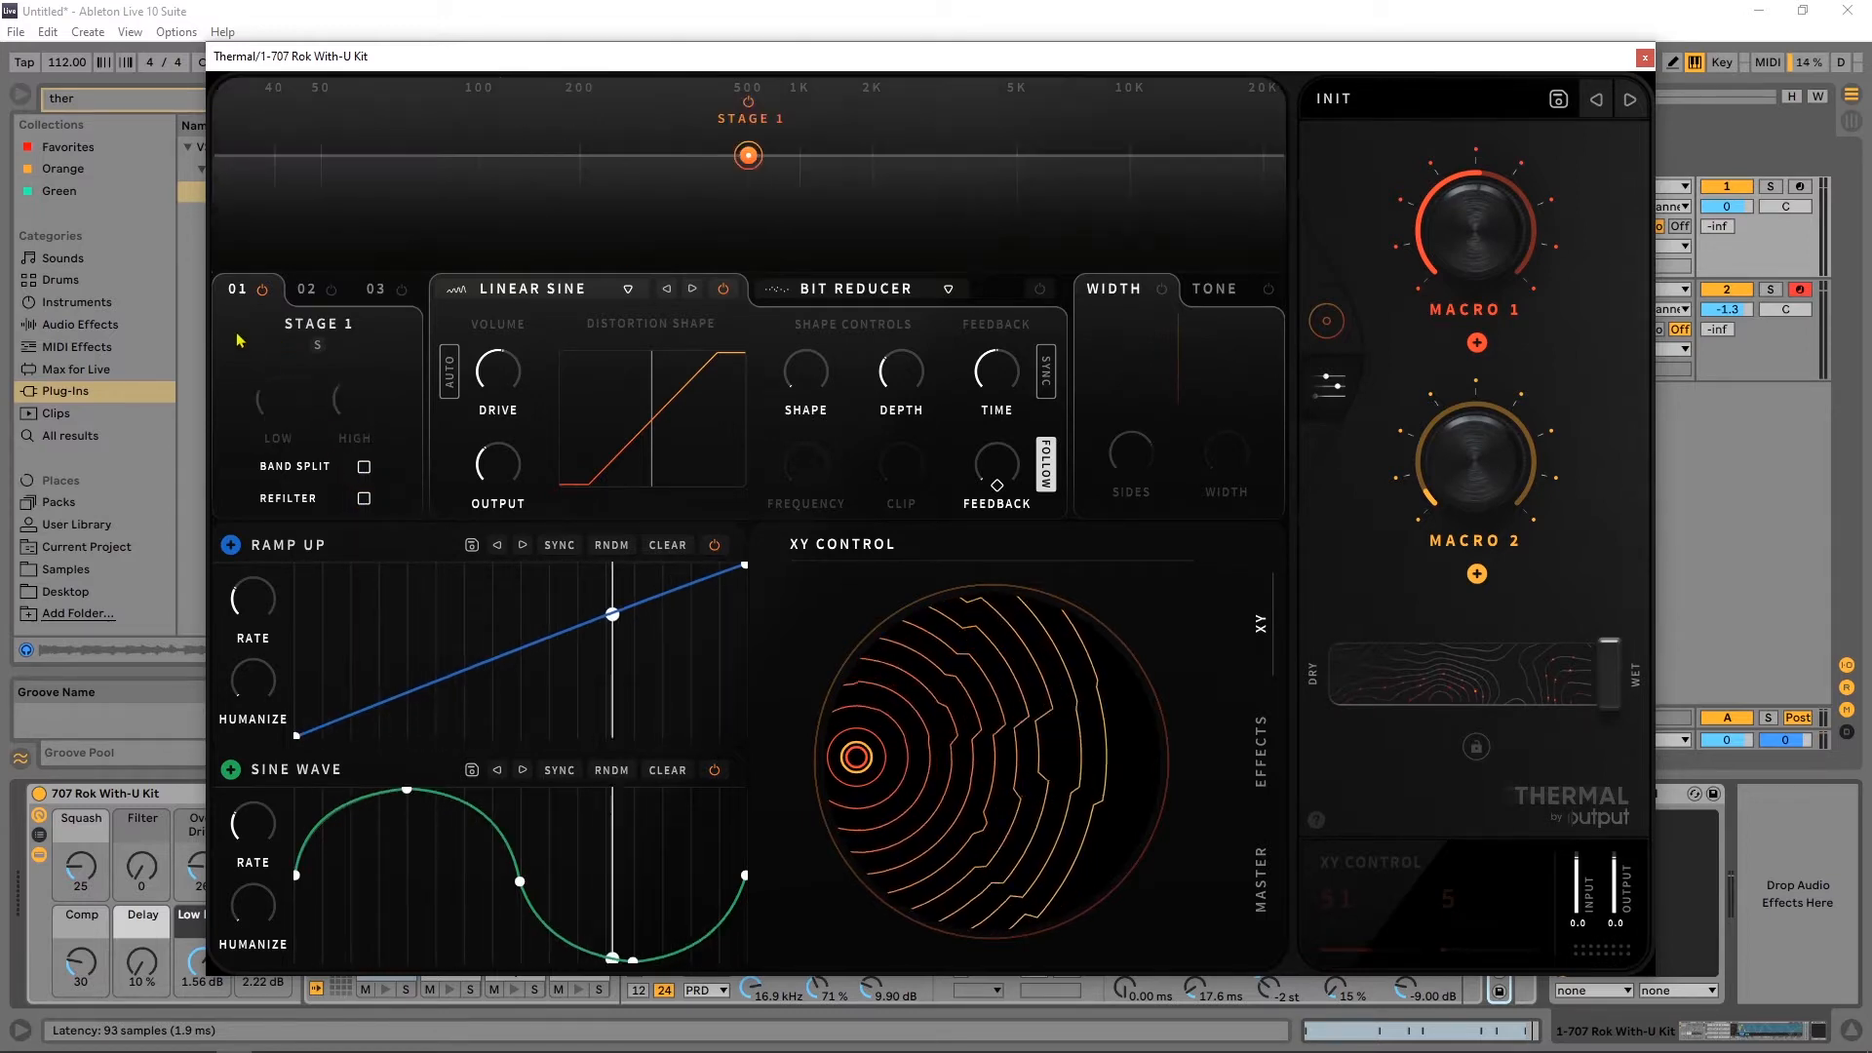
pyautogui.click(364, 468)
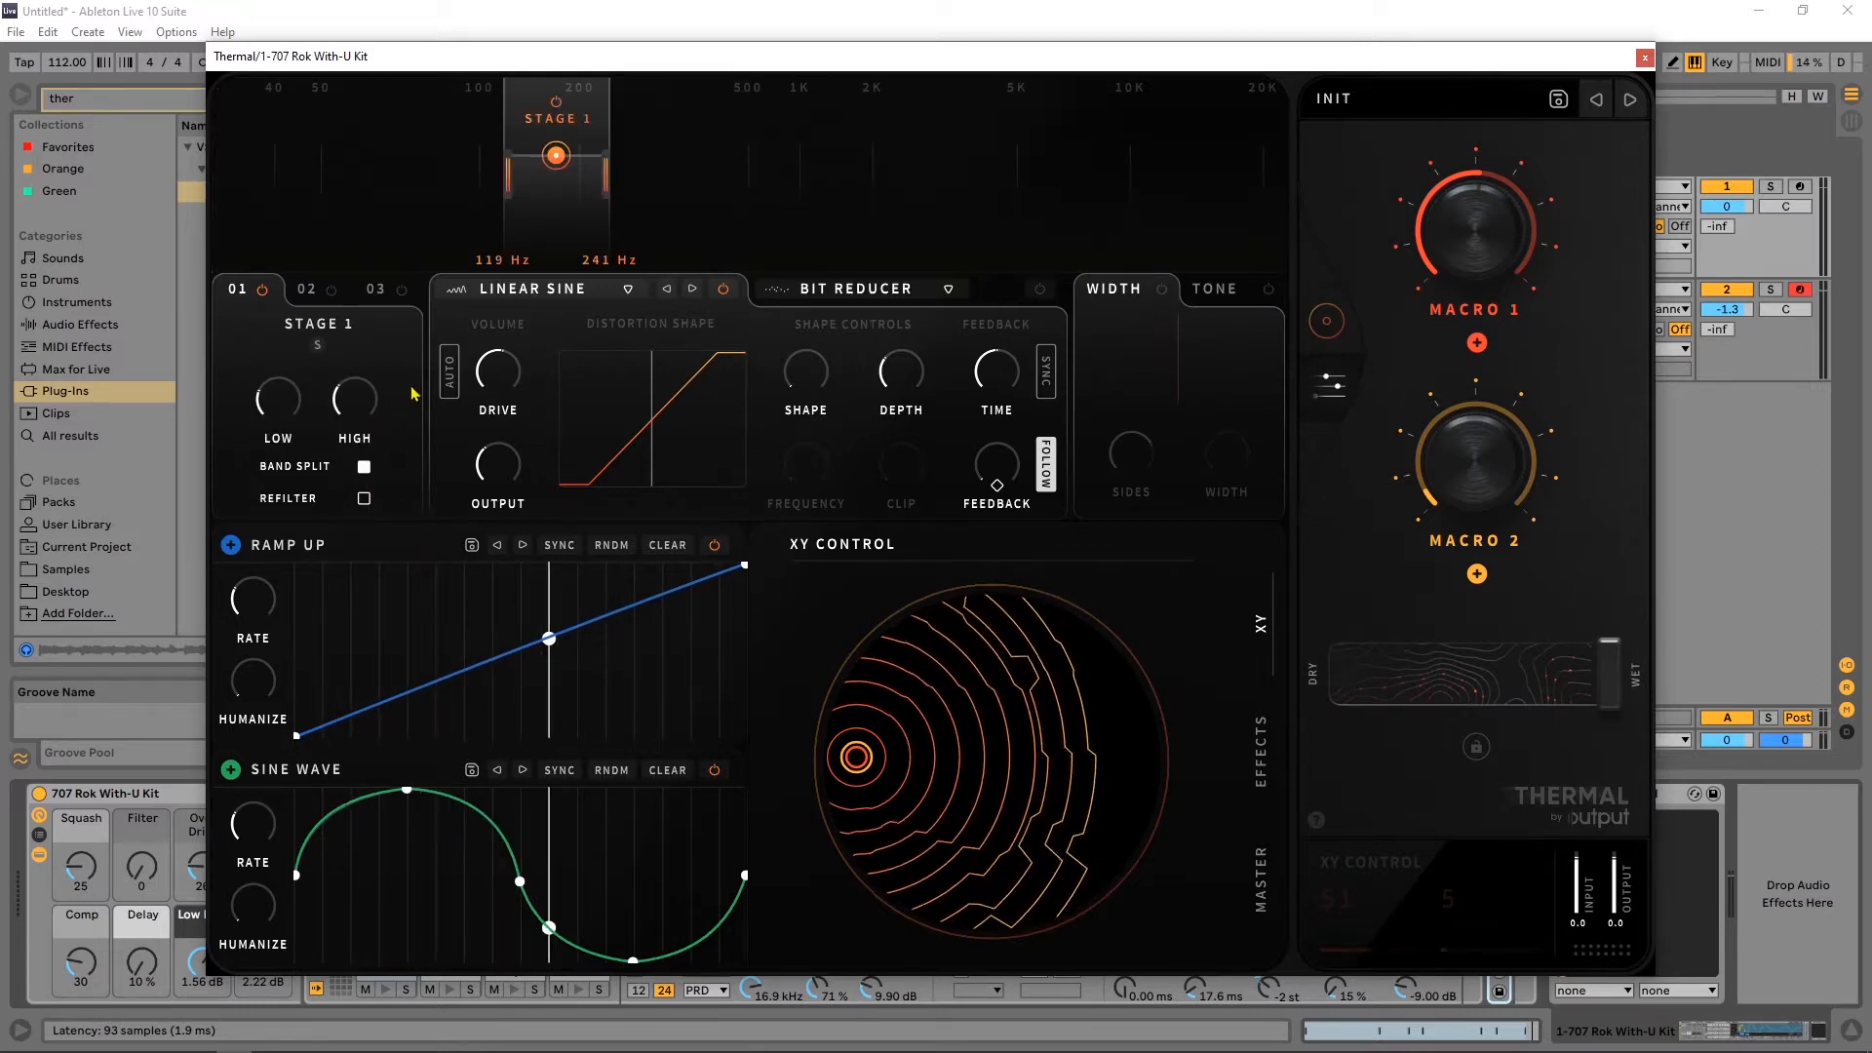
# Raise Stage 1's drive and set its shape to 34 percent and depth to 69 percent.
pyautogui.moveTo(507, 392); pyautogui.dragTo(524, 303)
pyautogui.click(827, 384)
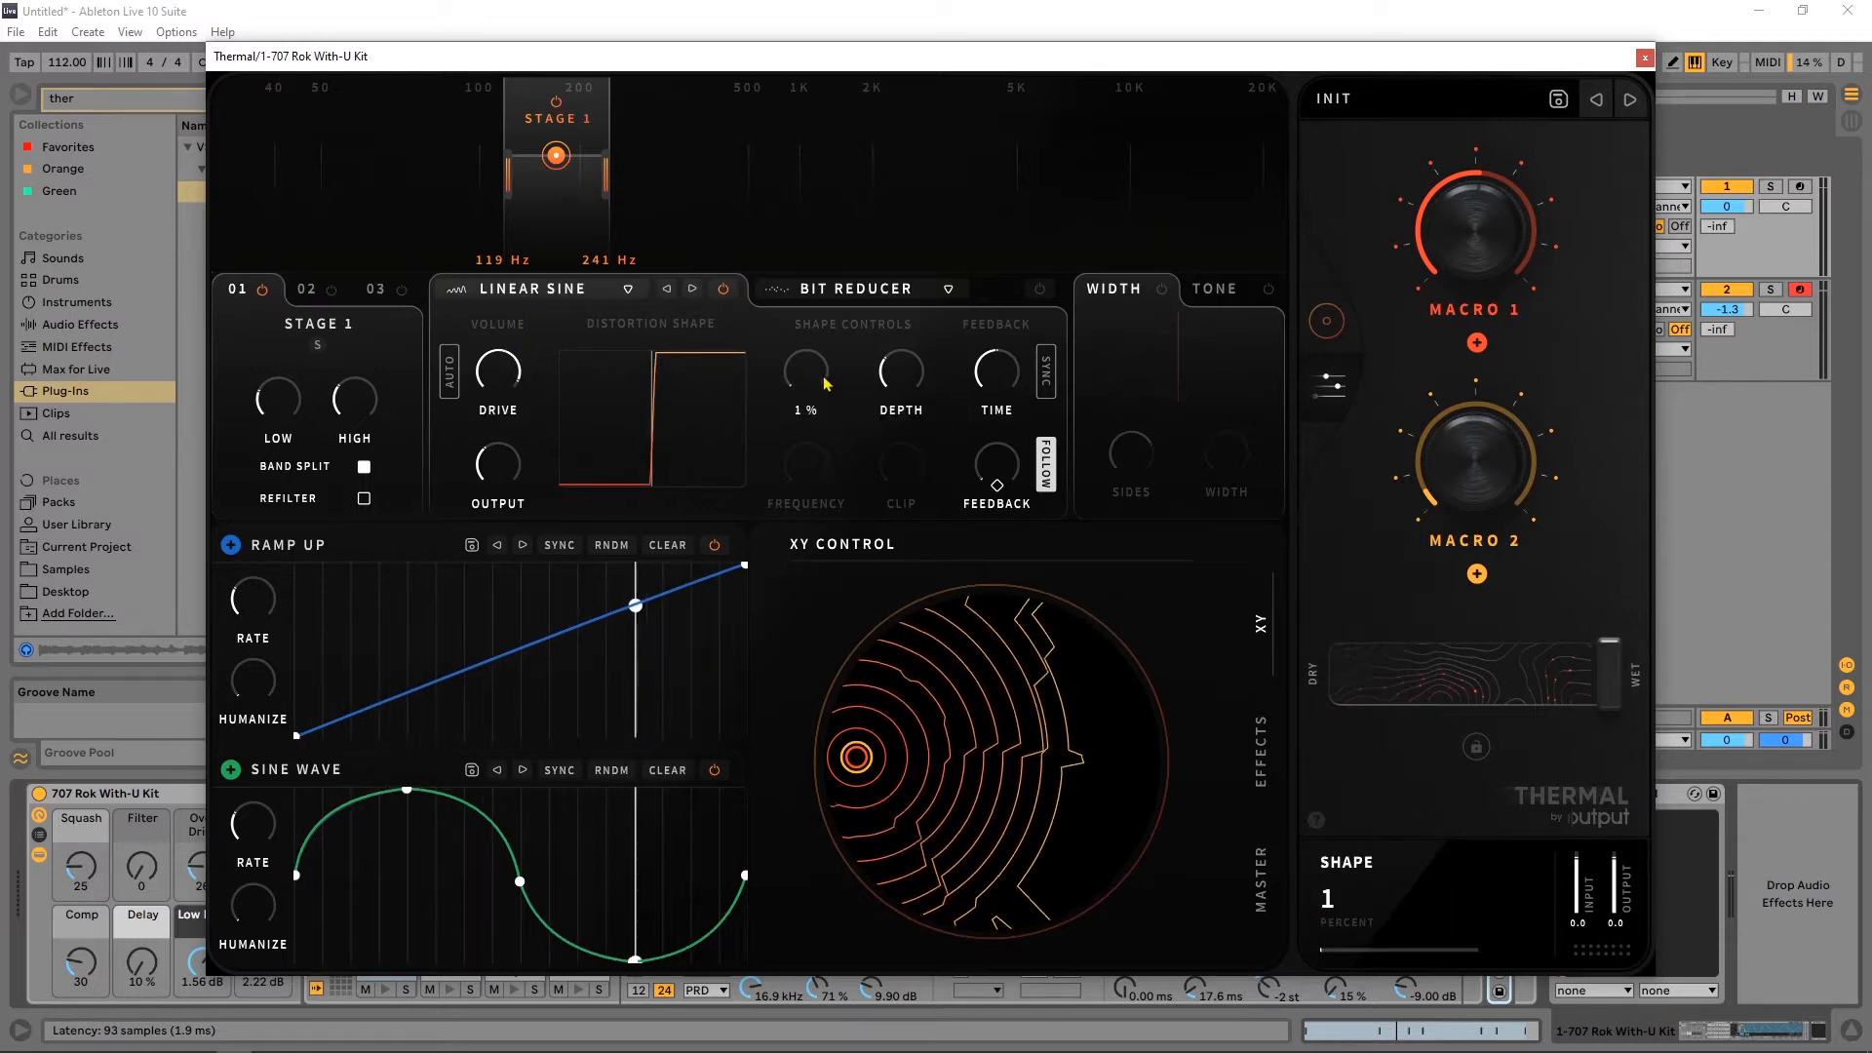
pyautogui.moveTo(824, 339); pyautogui.dragTo(828, 310)
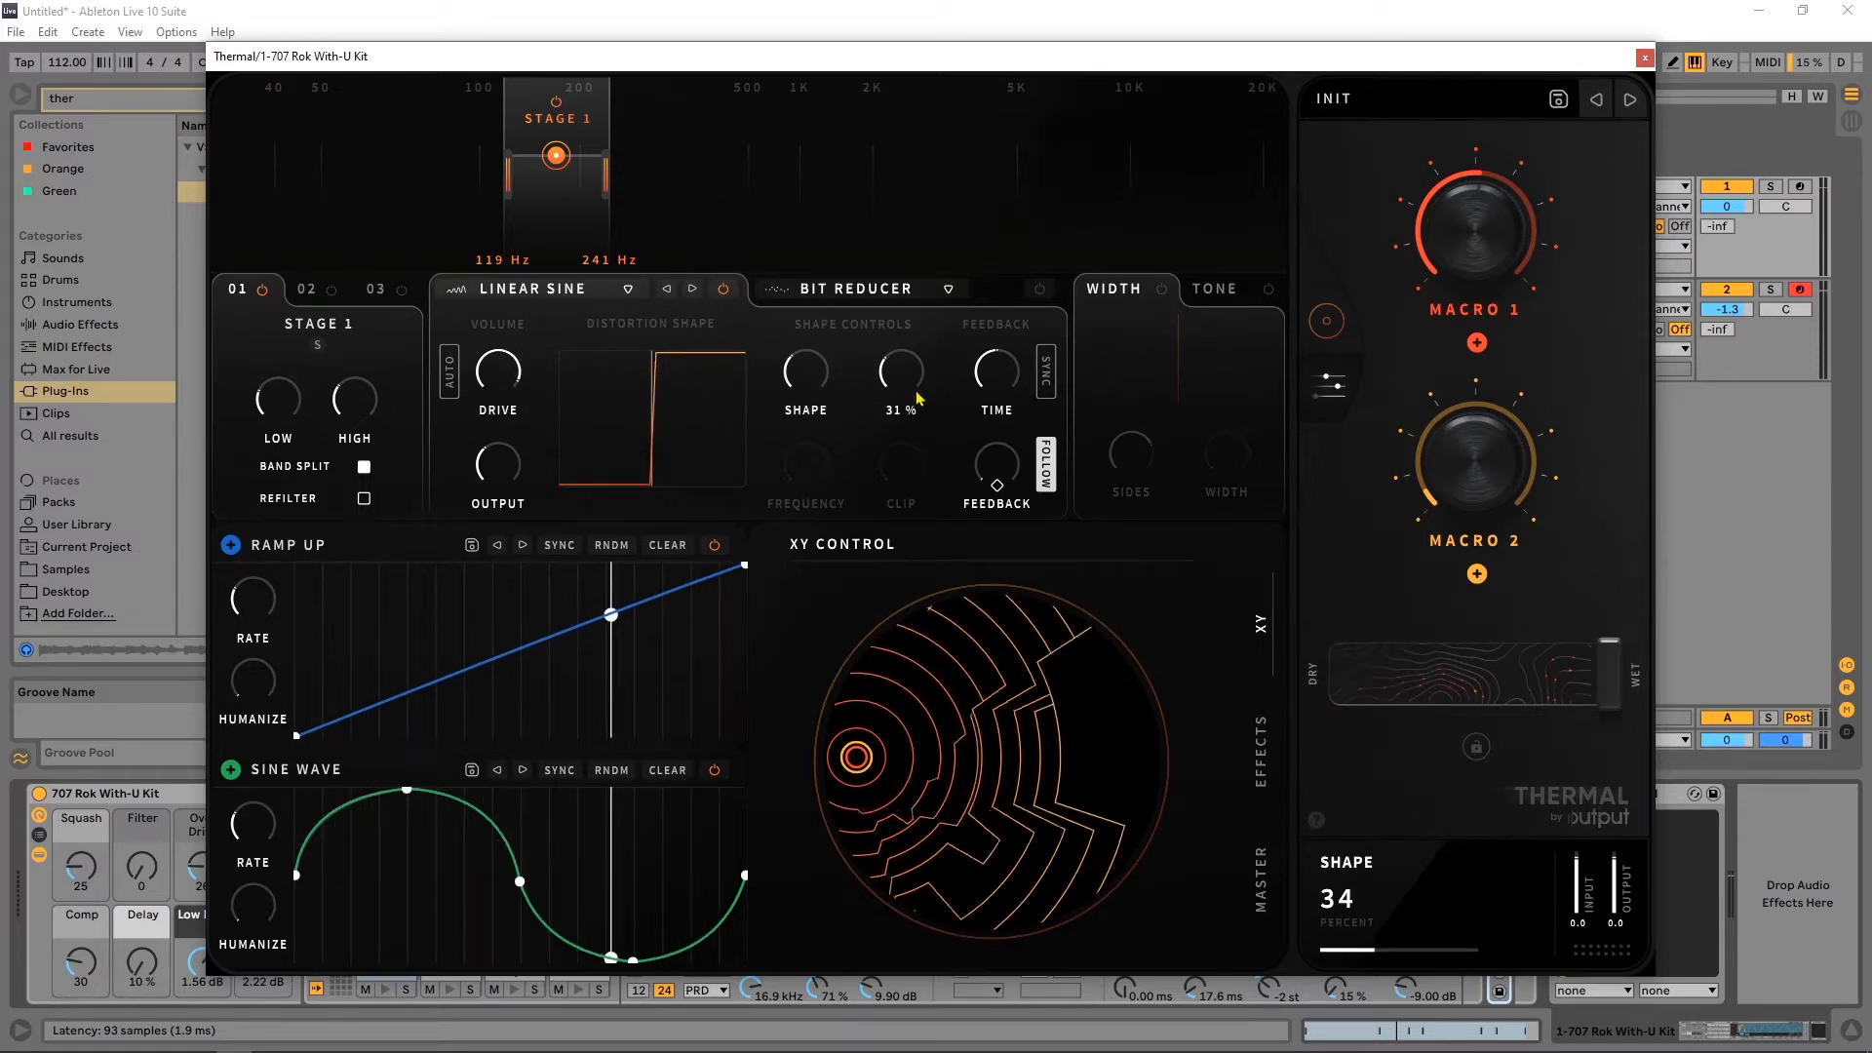
pyautogui.moveTo(917, 396); pyautogui.dragTo(916, 307)
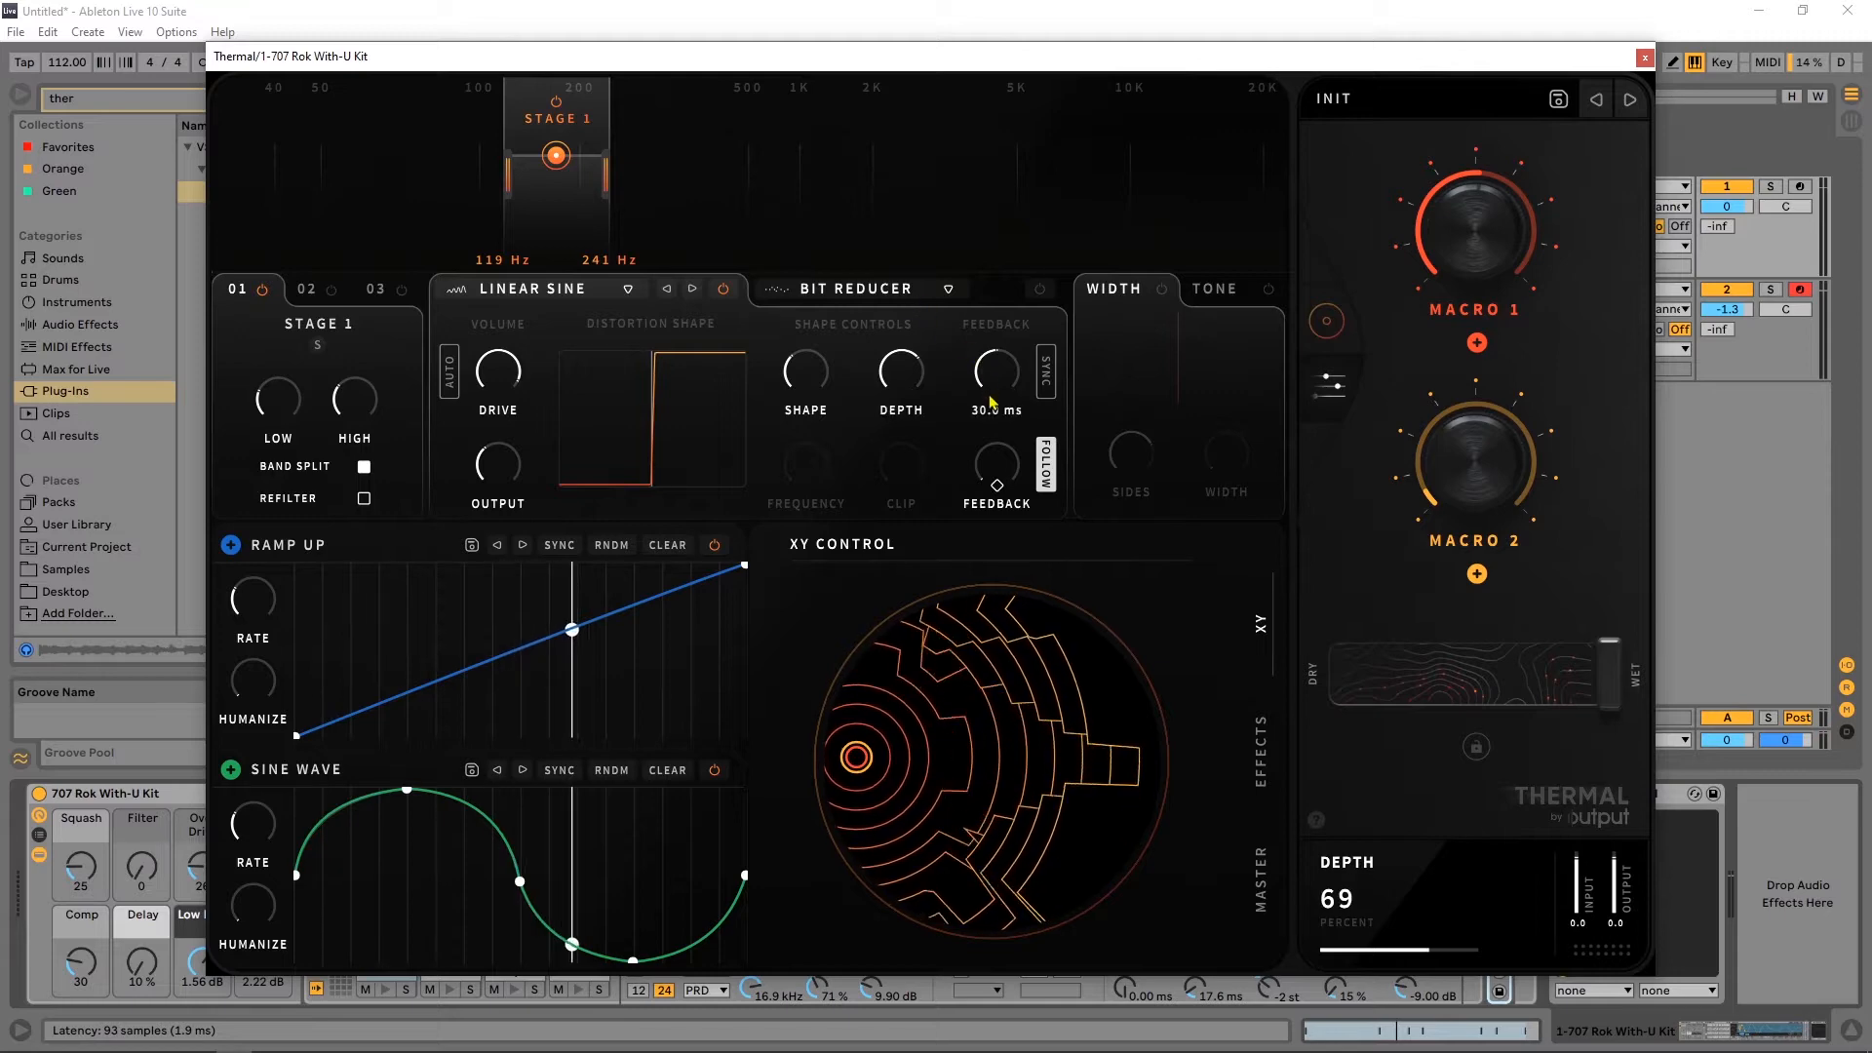
# With the beat playing, narrow Stage 1's band with its low limit at 134 Hz and cycle through distortion types to Single Fold.
pyautogui.press('space')
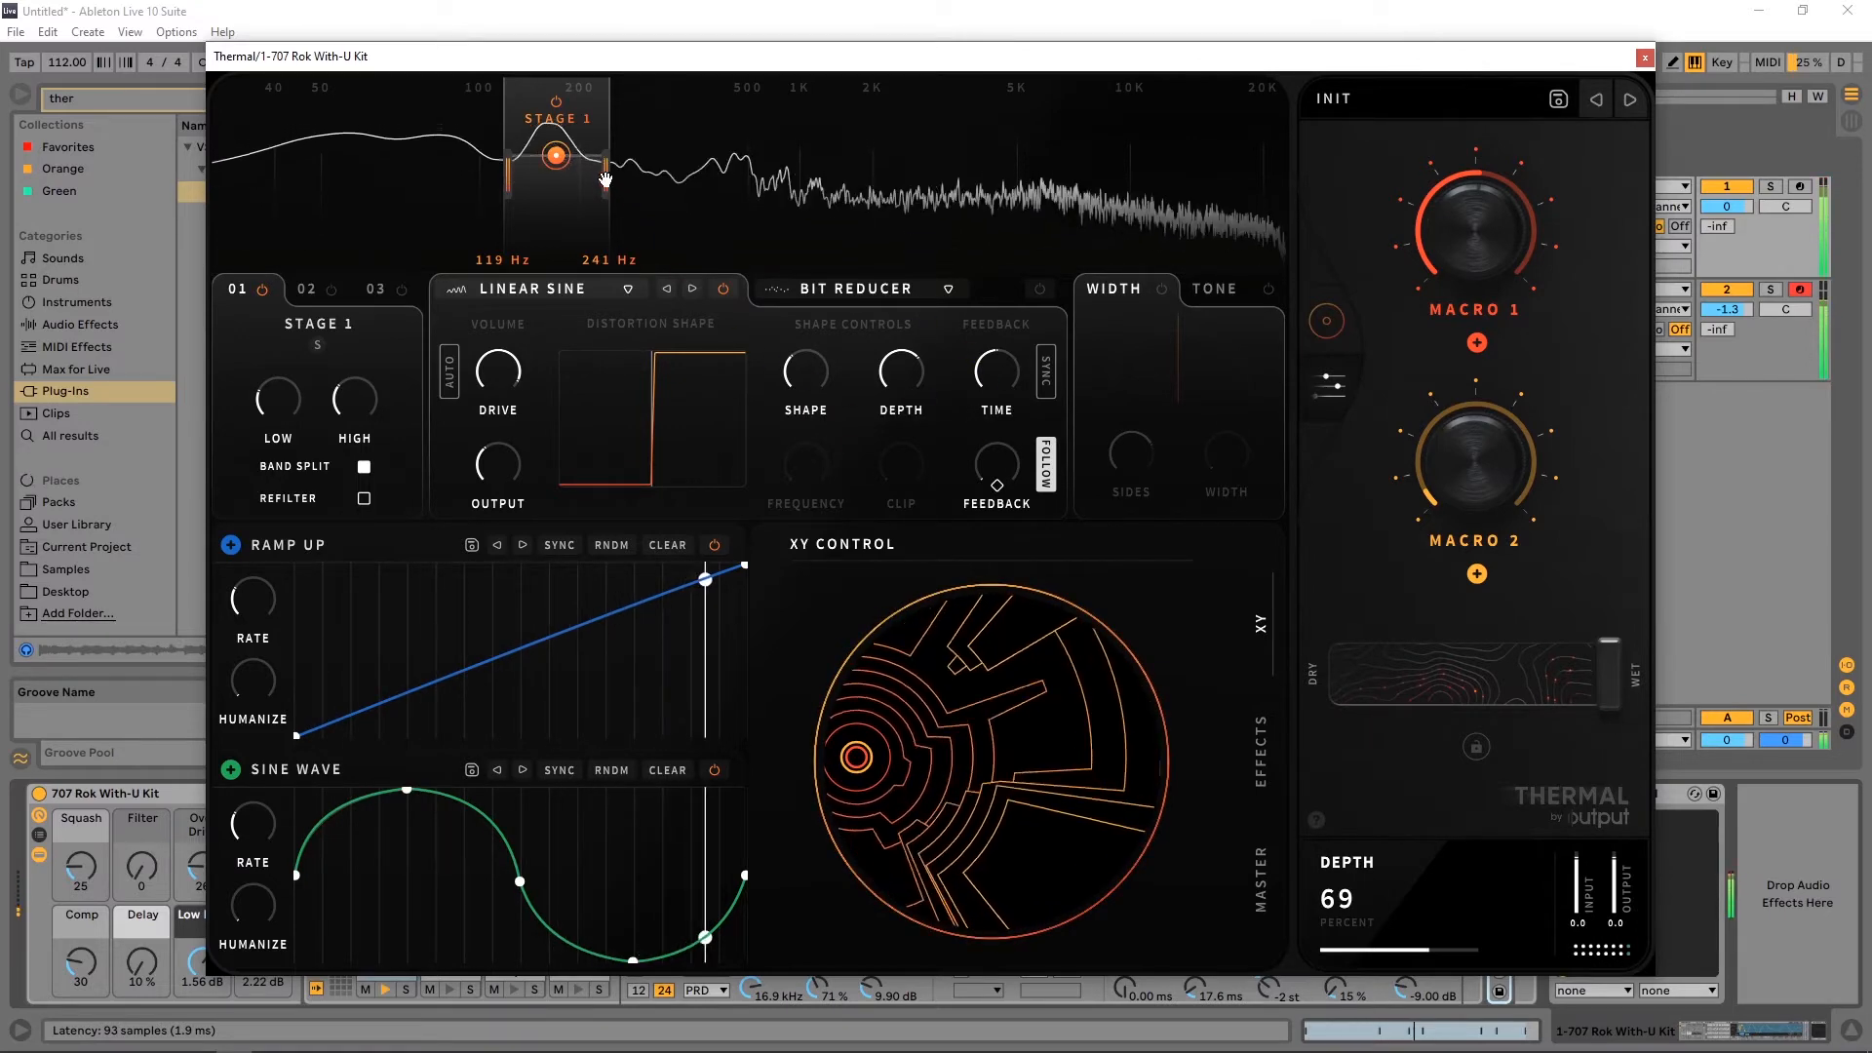
pyautogui.moveTo(605, 179); pyautogui.dragTo(563, 191)
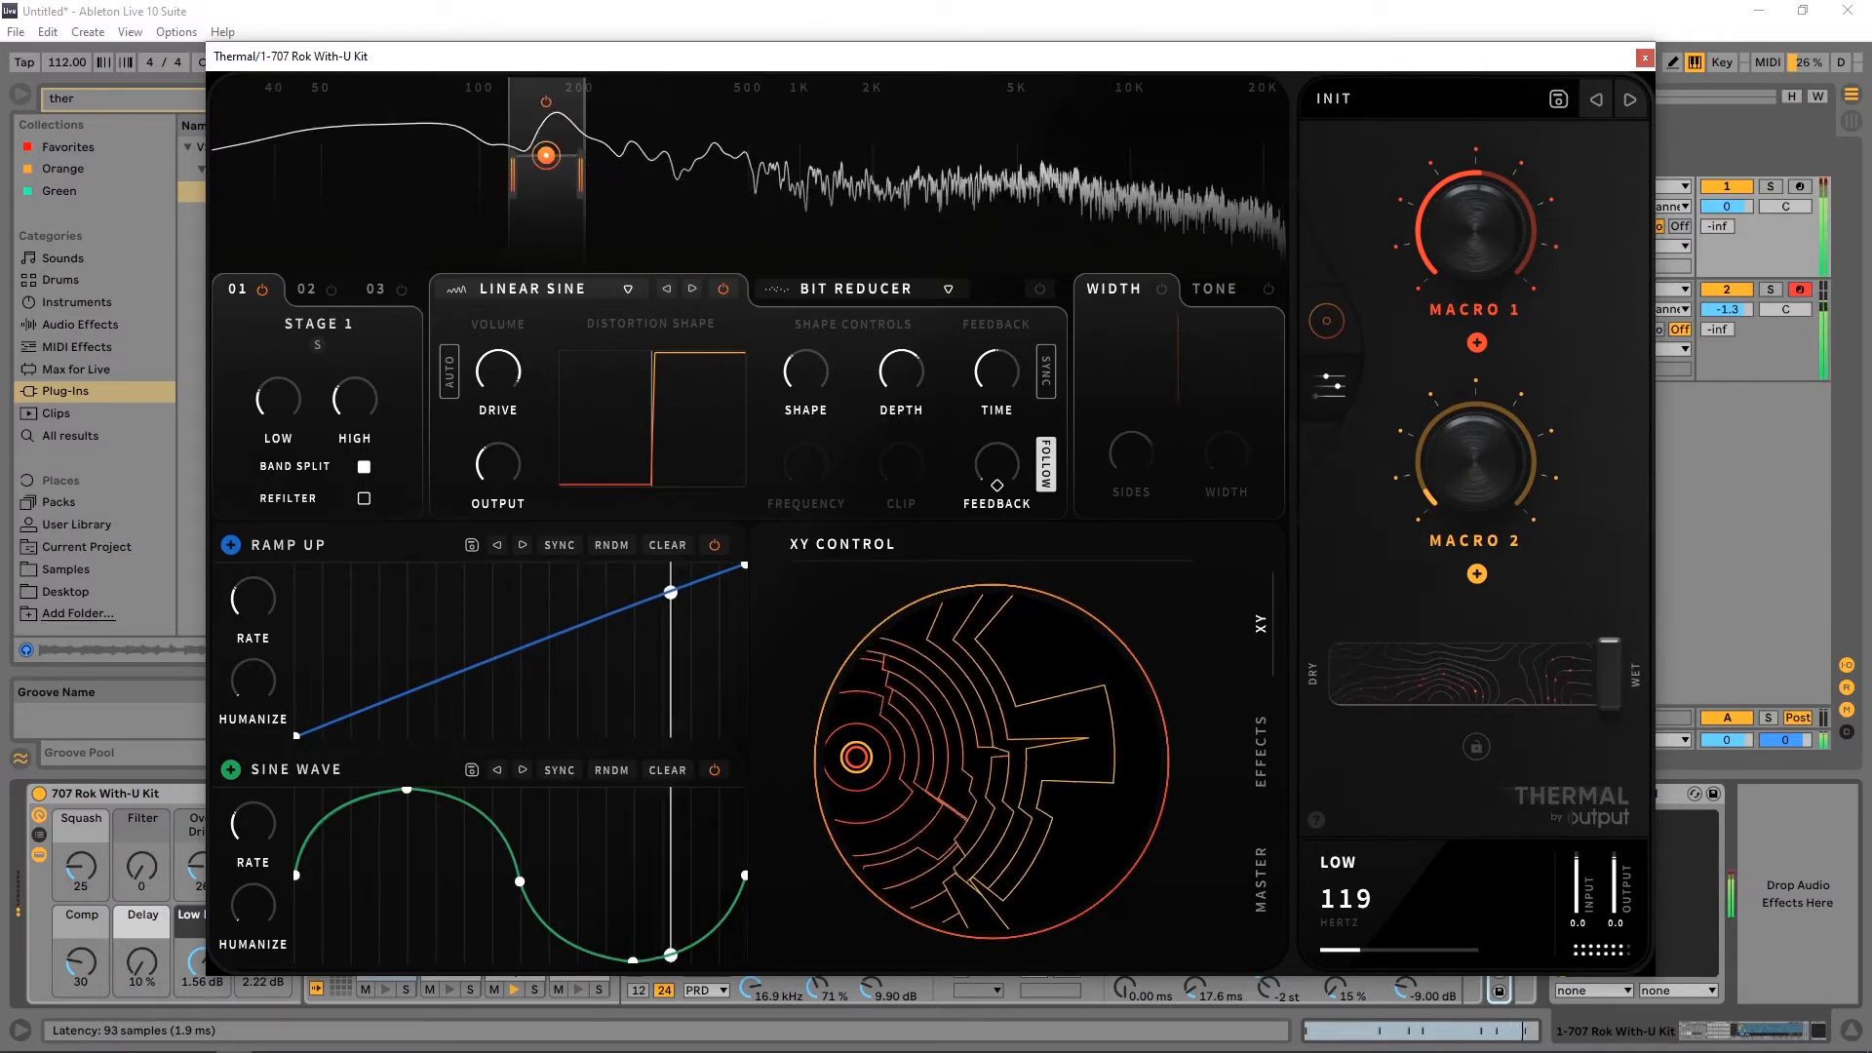
pyautogui.click(693, 289)
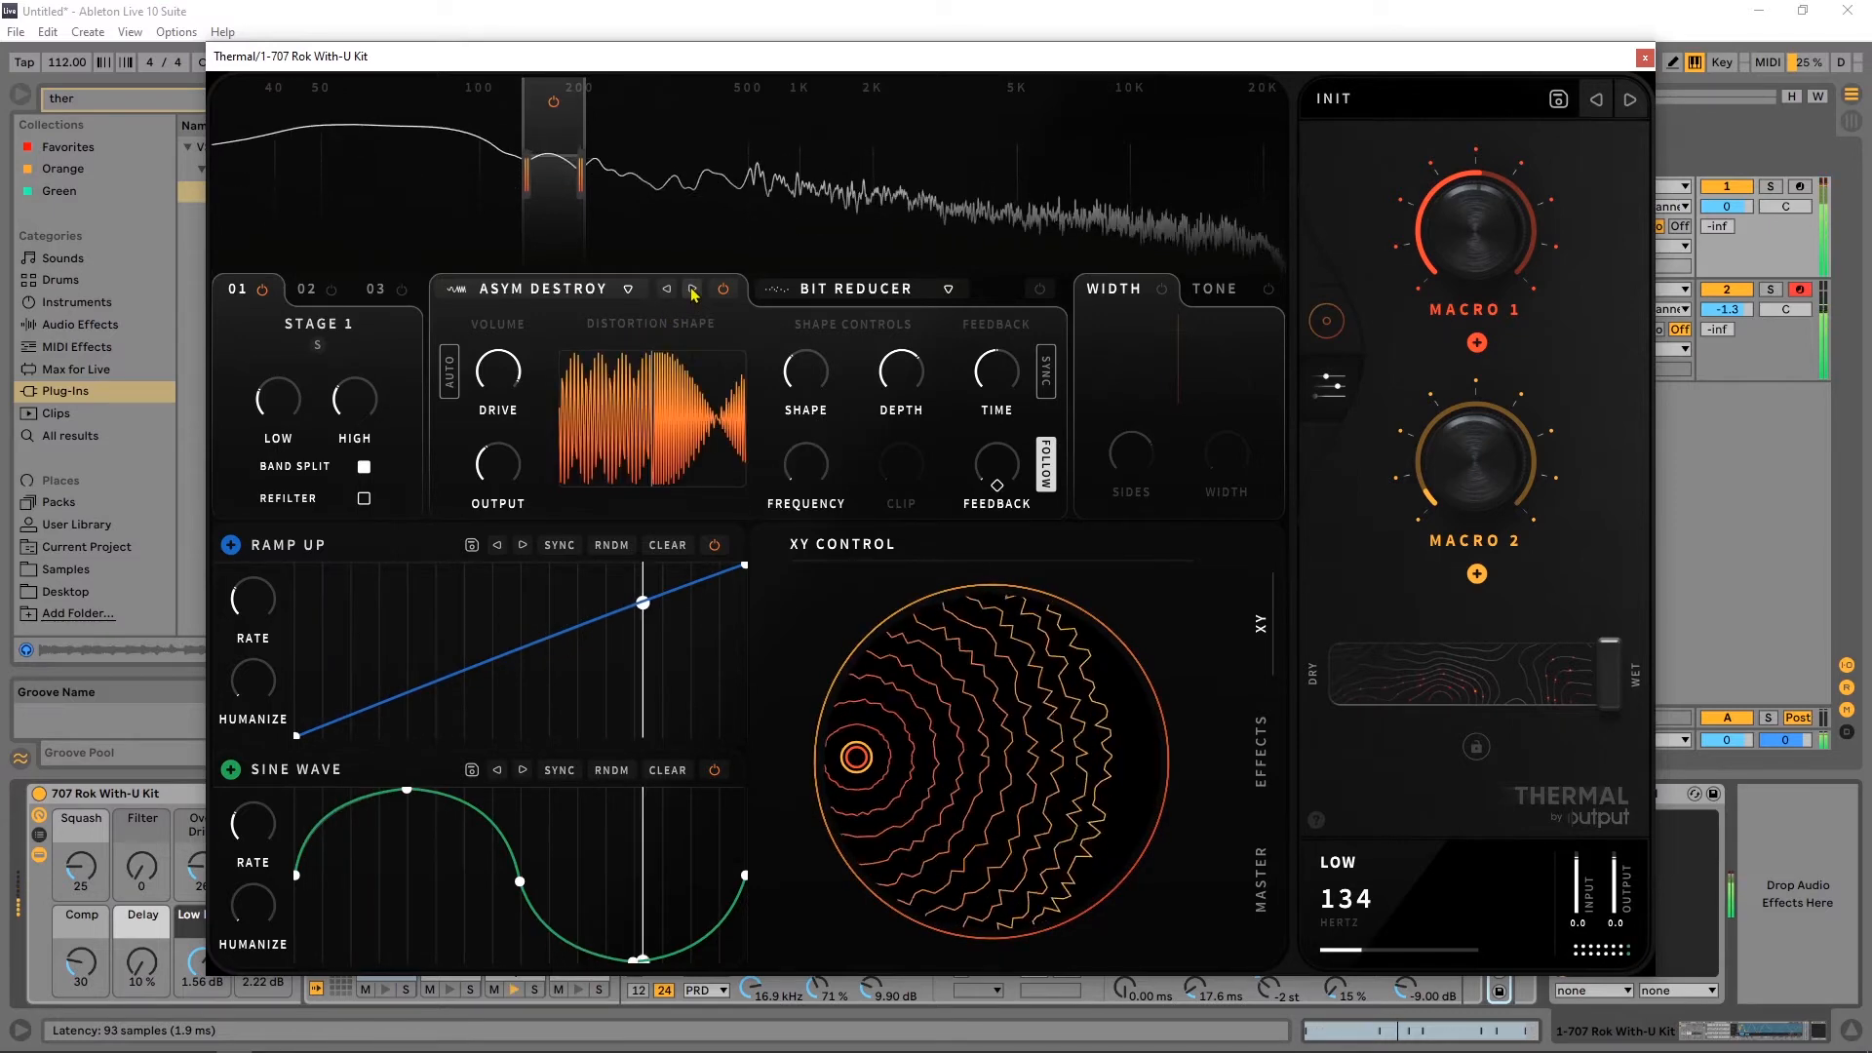
pyautogui.click(694, 289)
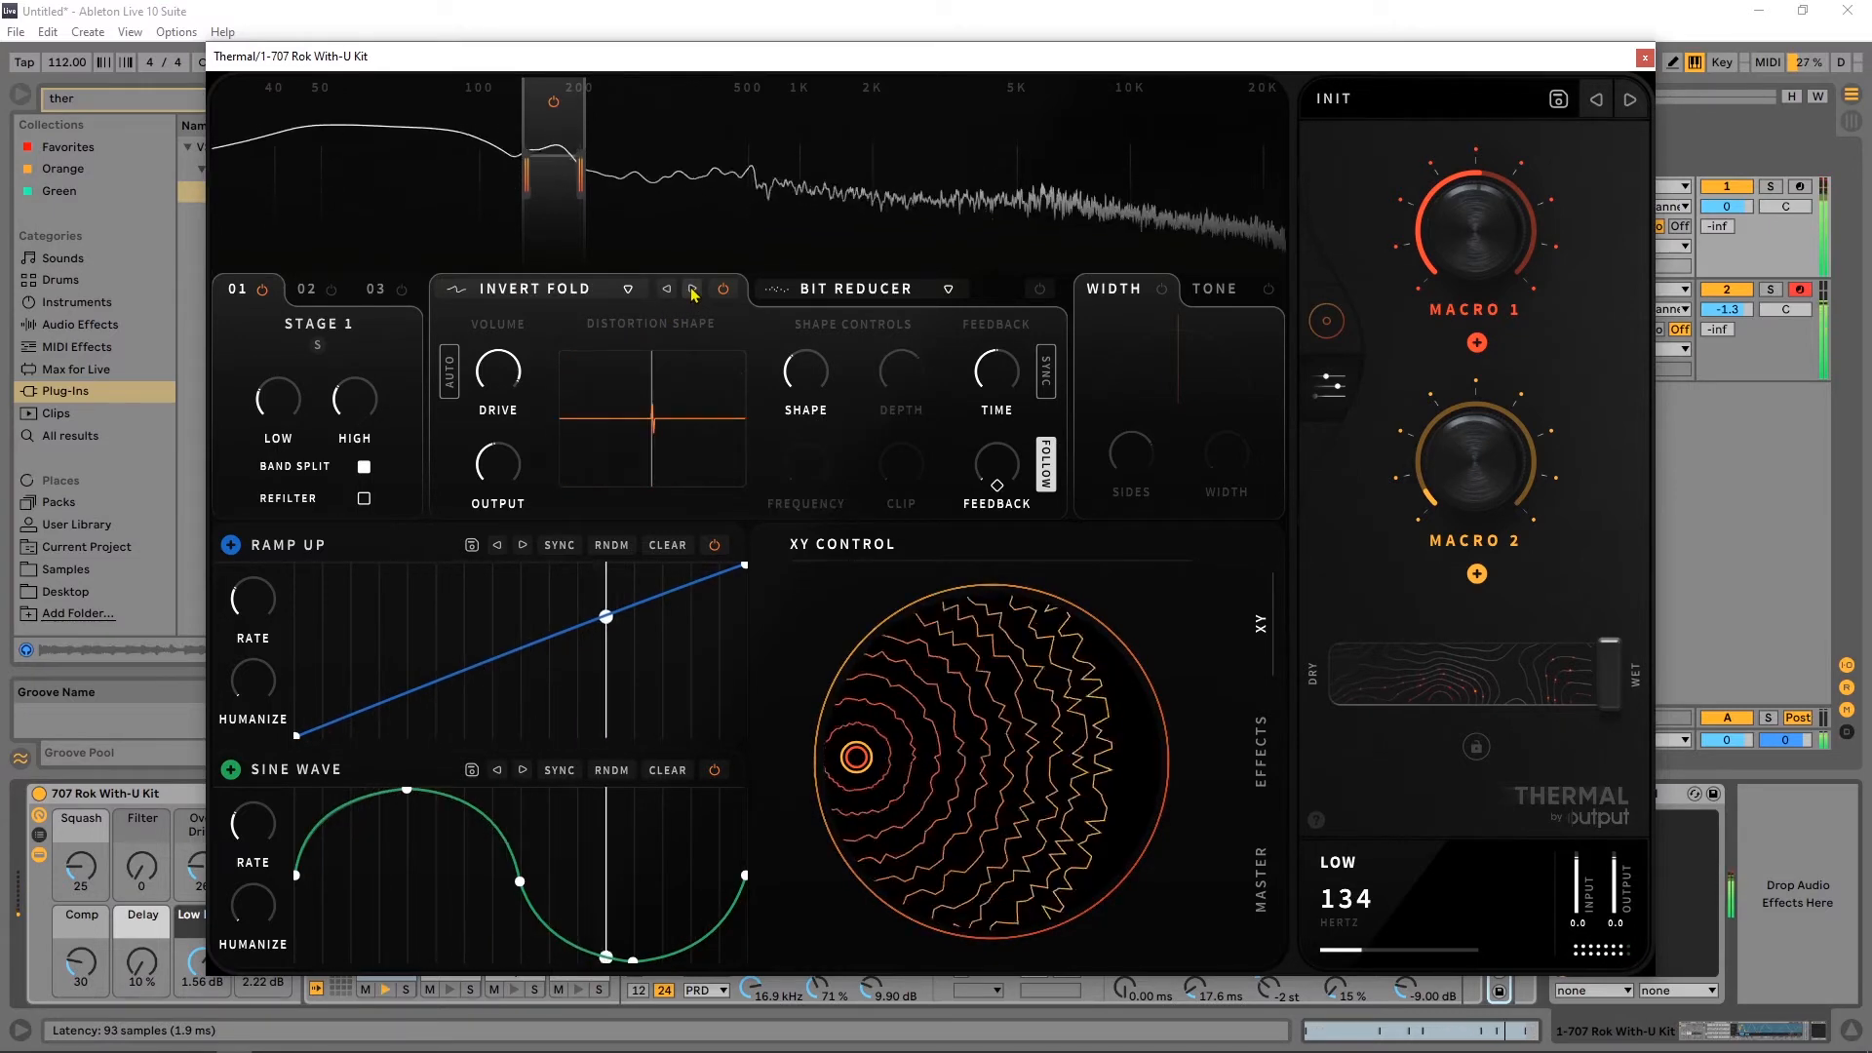
pyautogui.click(694, 289)
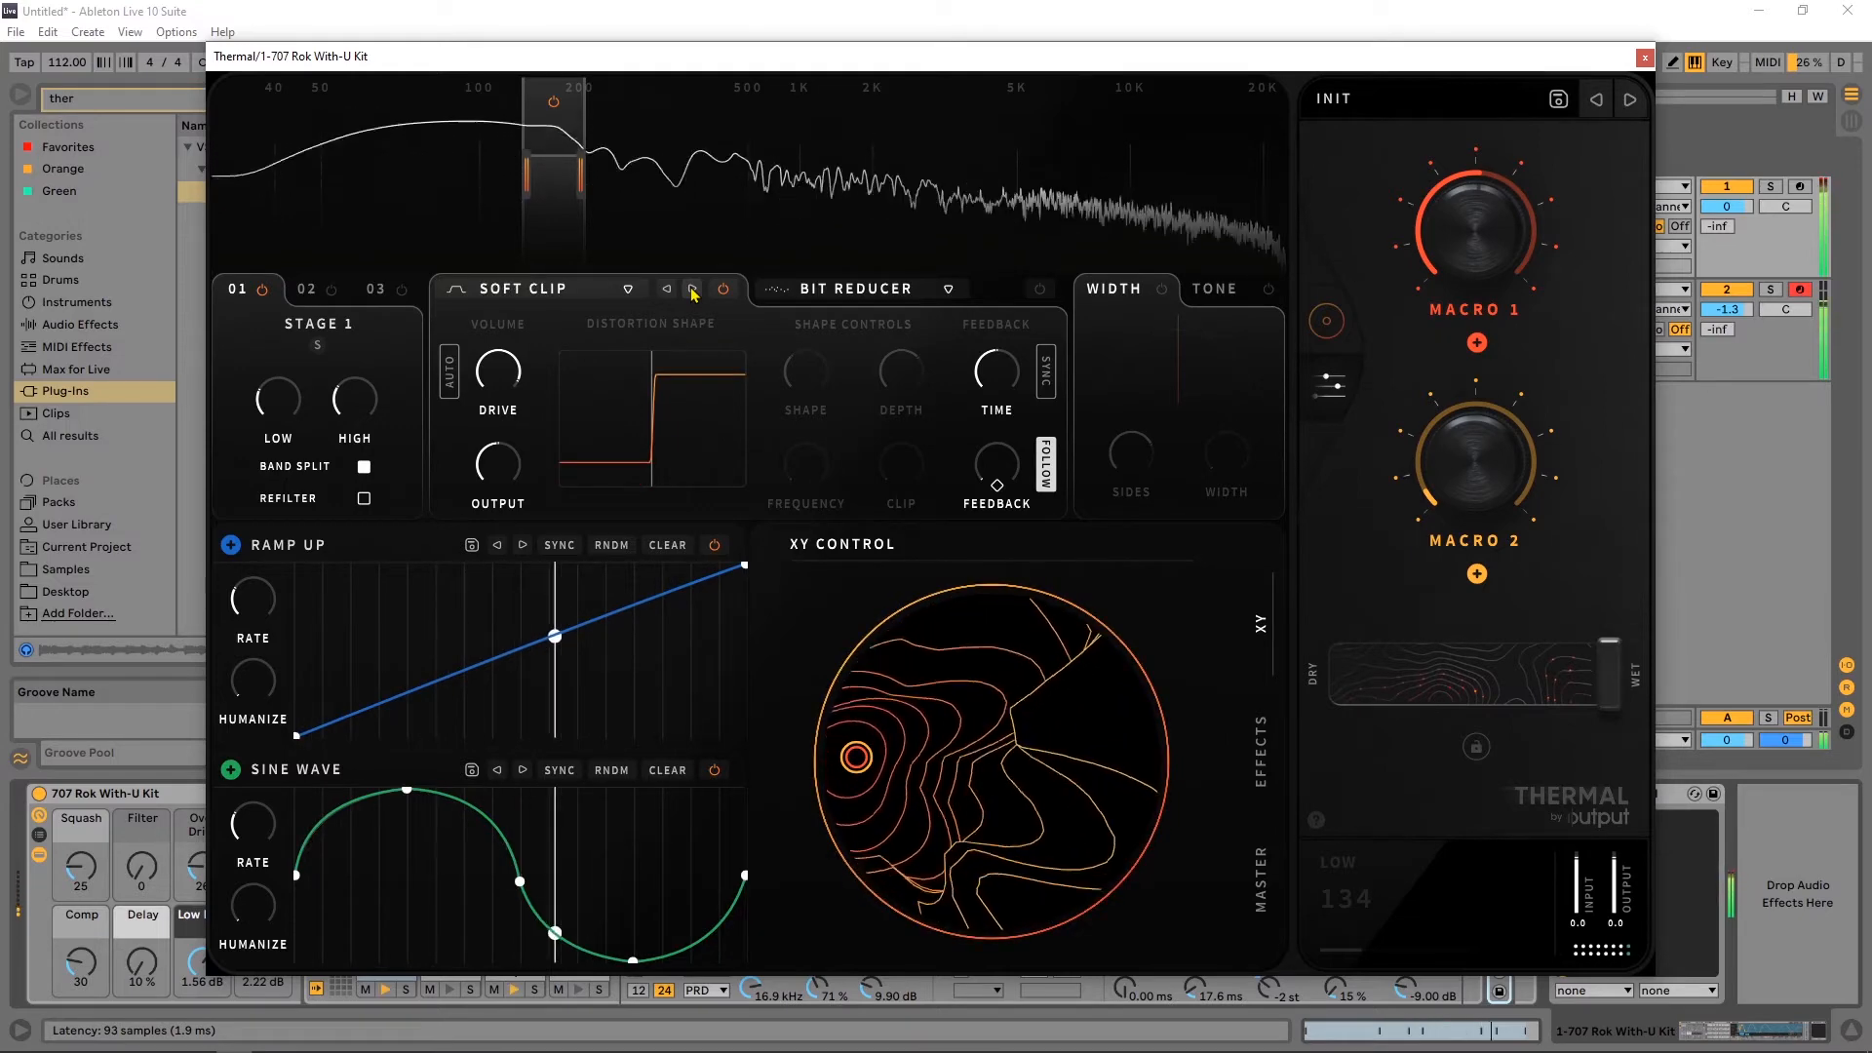
pyautogui.click(694, 290)
pyautogui.click(693, 290)
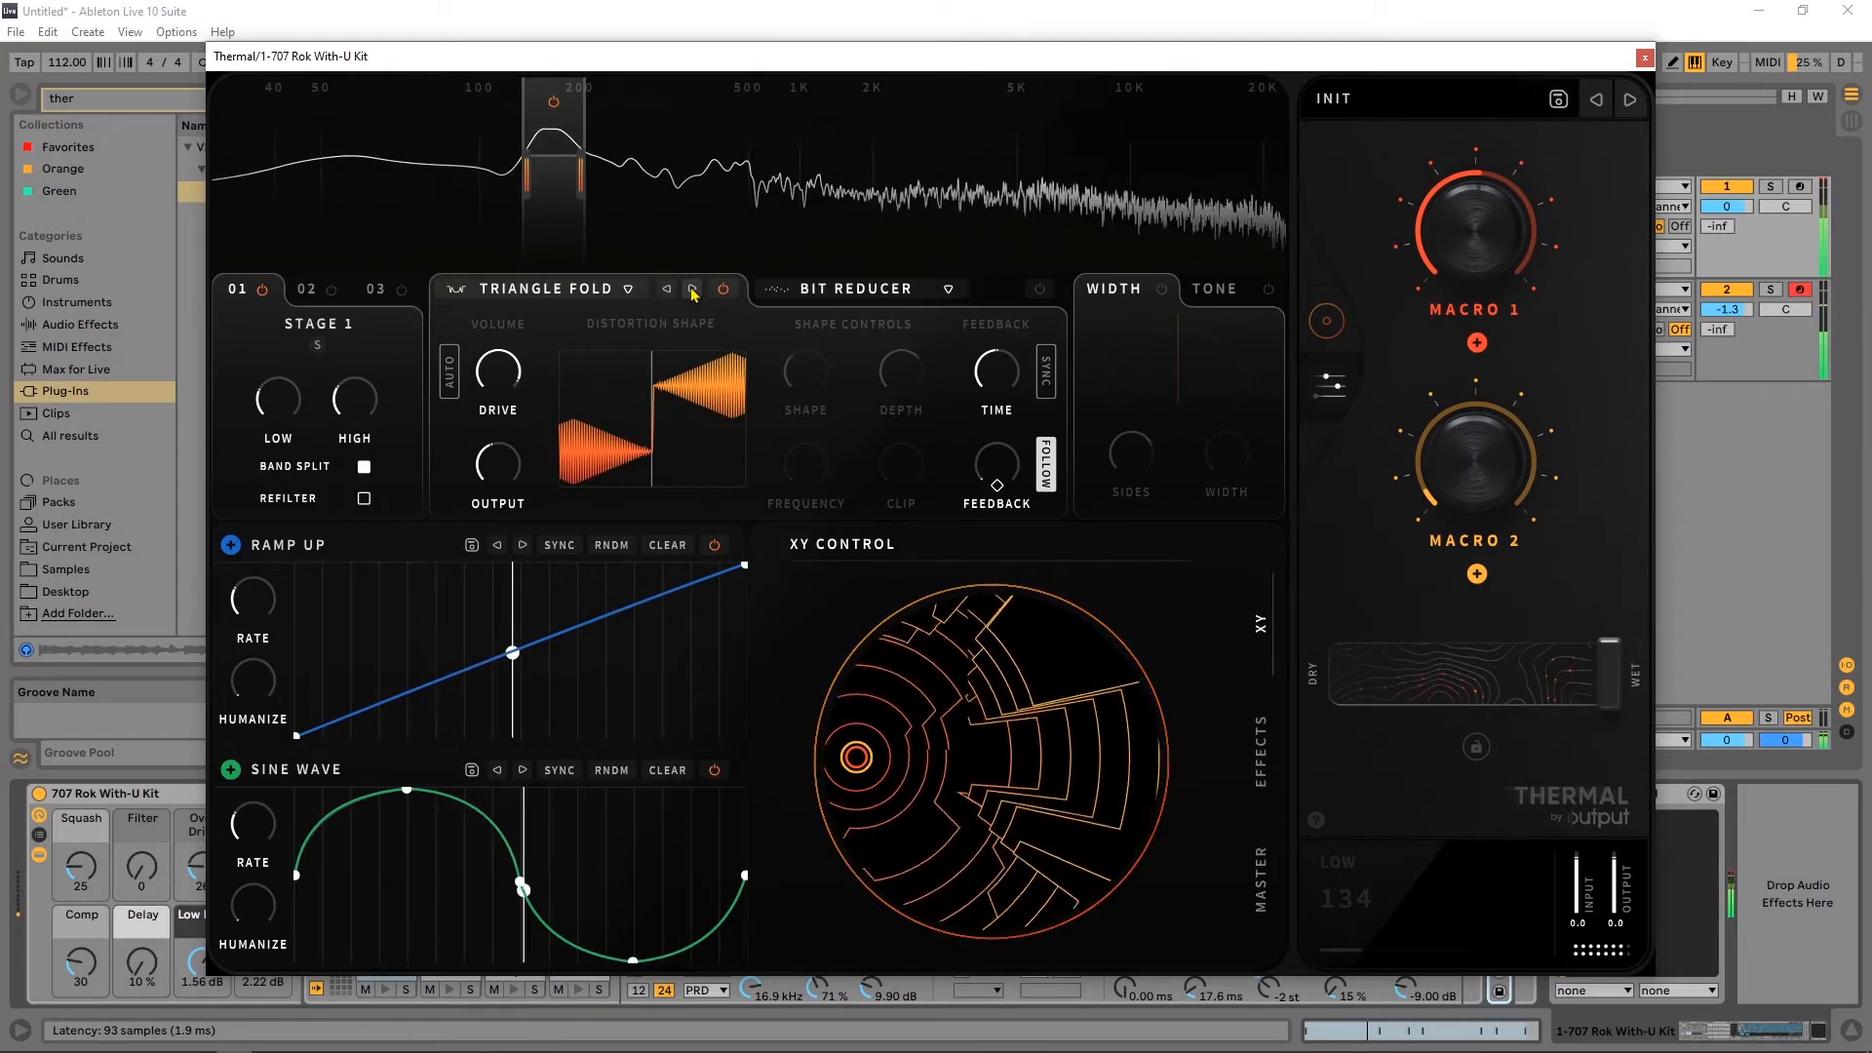
pyautogui.click(693, 290)
# Set Stage 1's drive to 9.3 dB and bypass and re-enable the stage to compare the sound.
pyautogui.moveTo(498, 370); pyautogui.dragTo(488, 449)
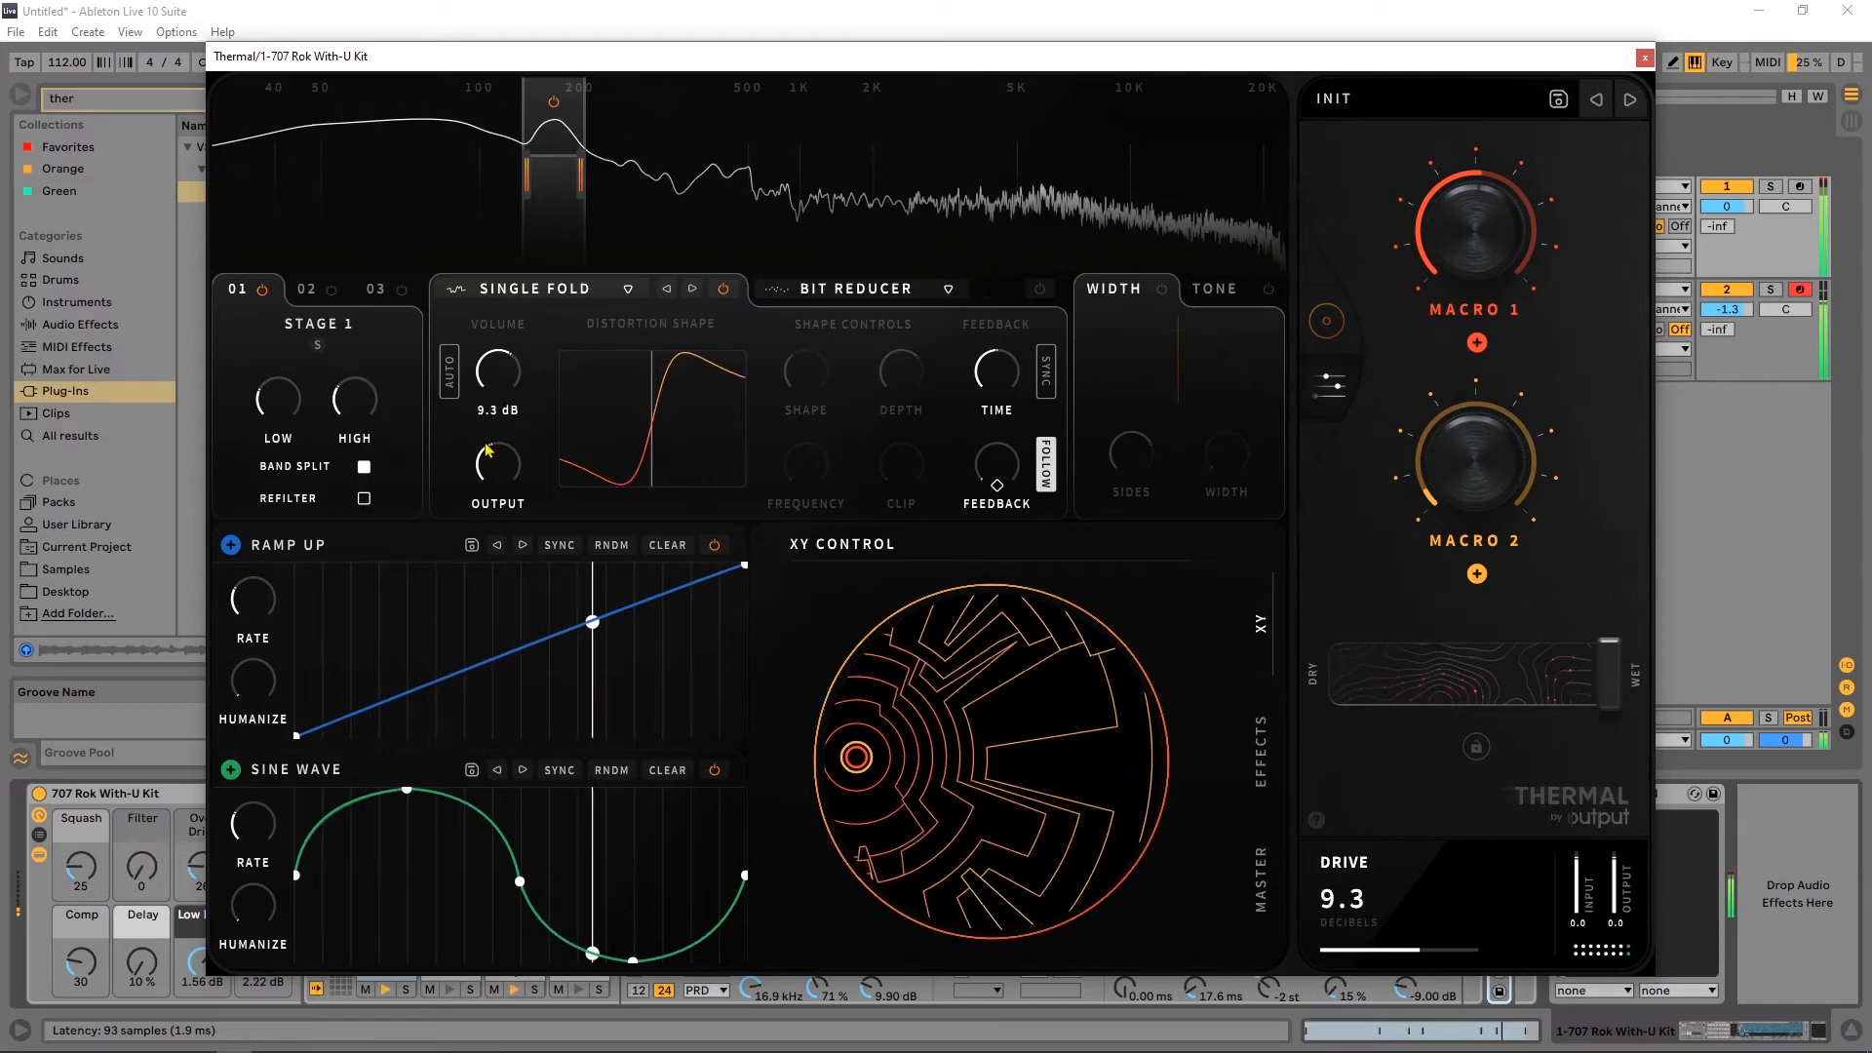
pyautogui.click(264, 291)
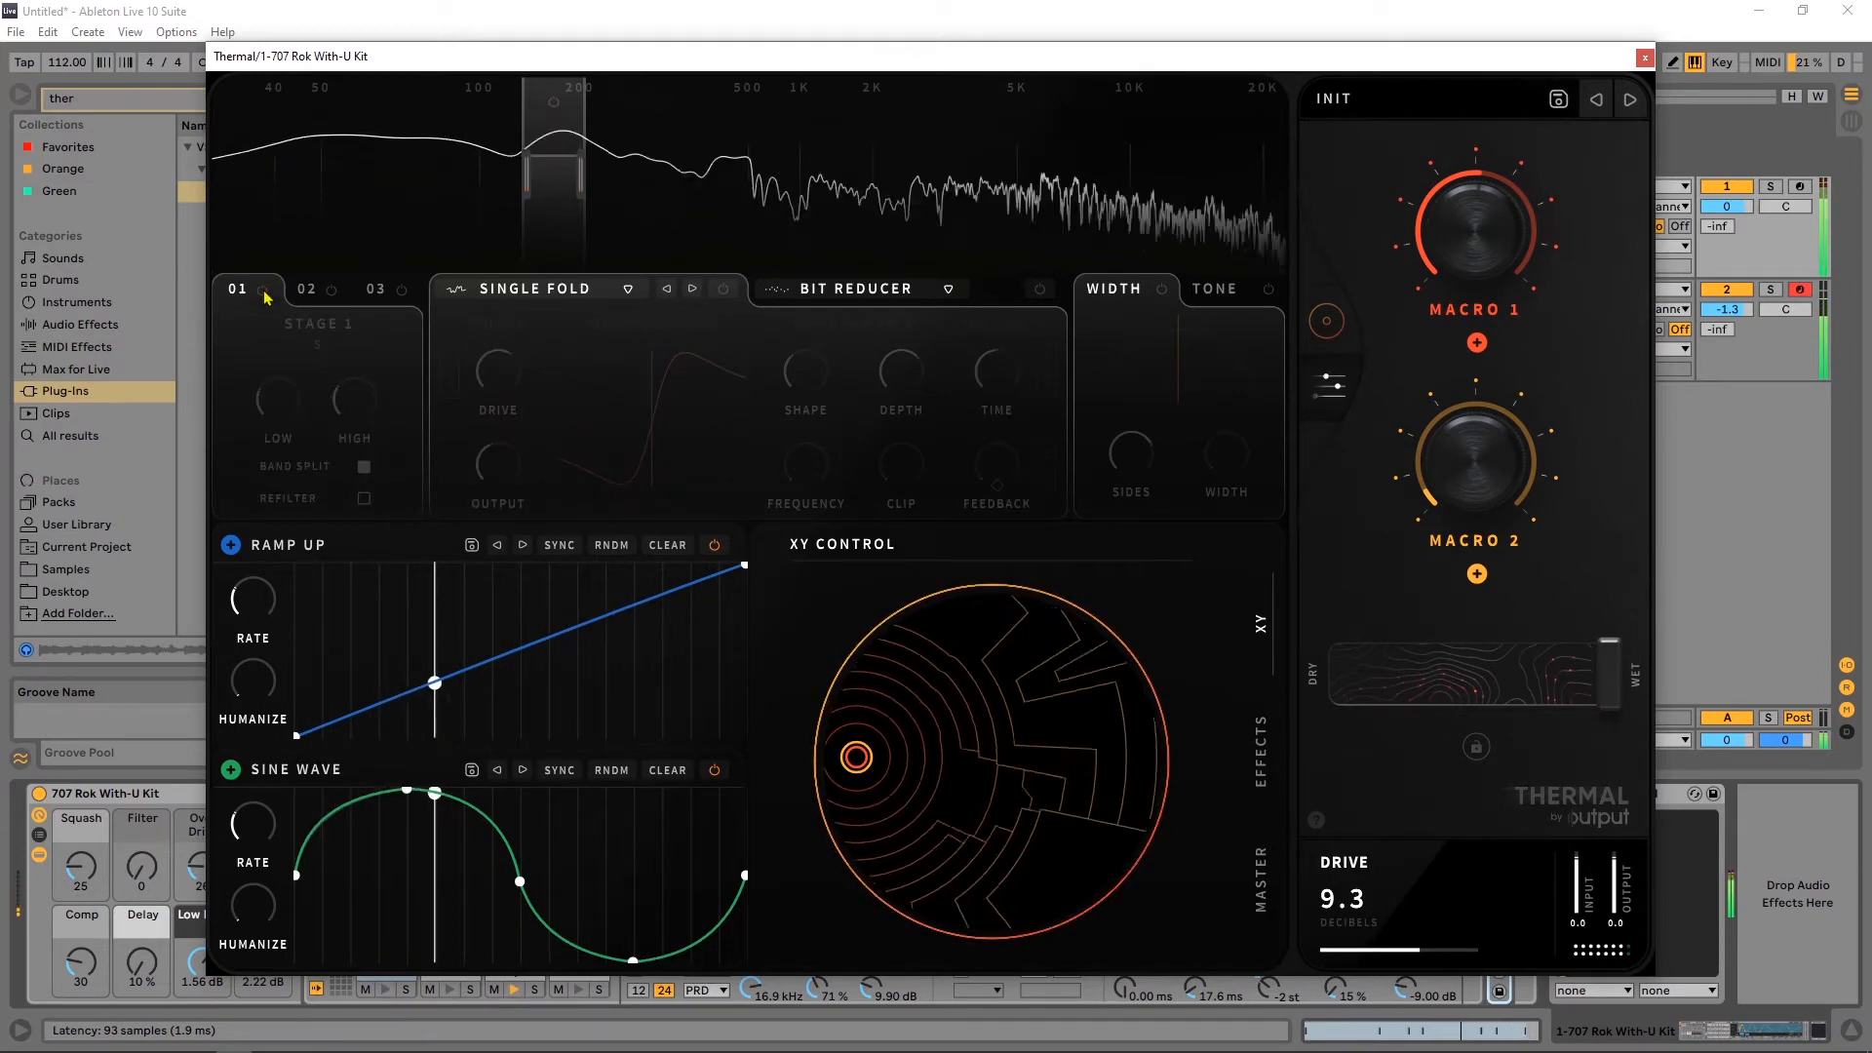
pyautogui.click(263, 290)
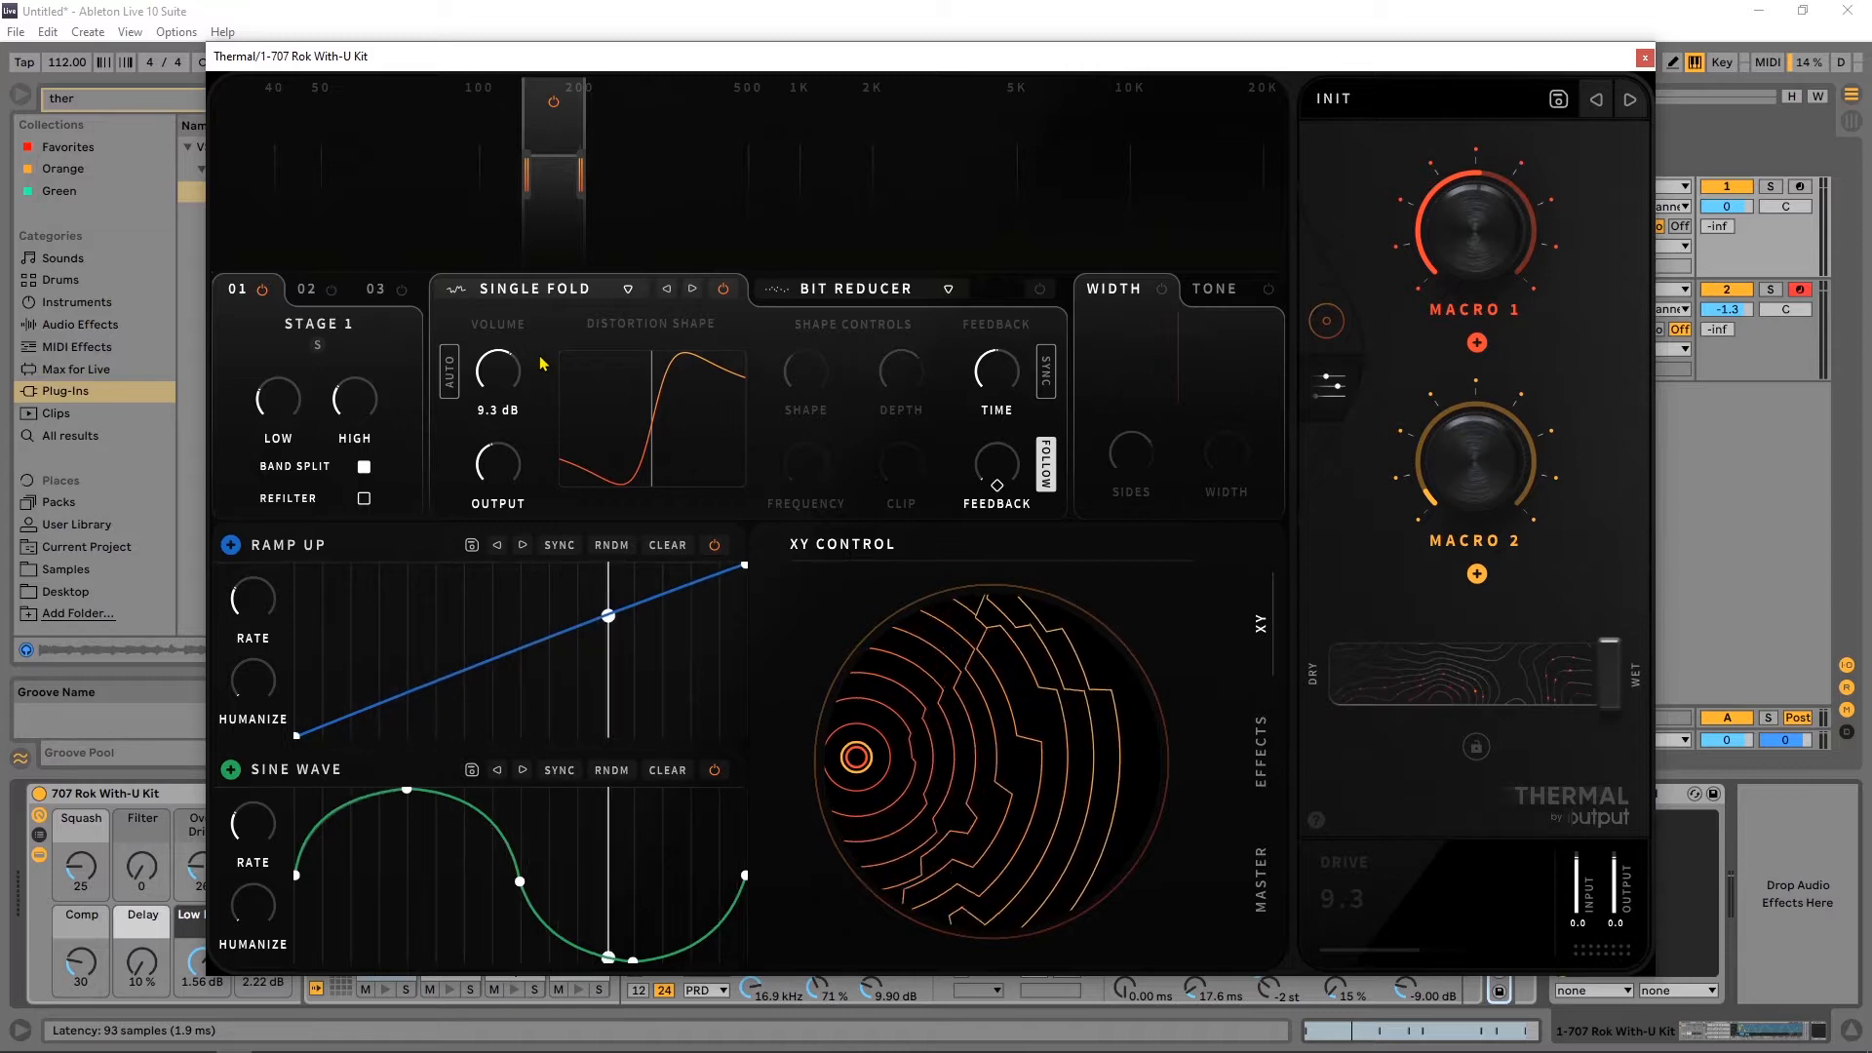
# Replace Stage 1's Bit Reducer effect with Reverb.
pyautogui.click(869, 294)
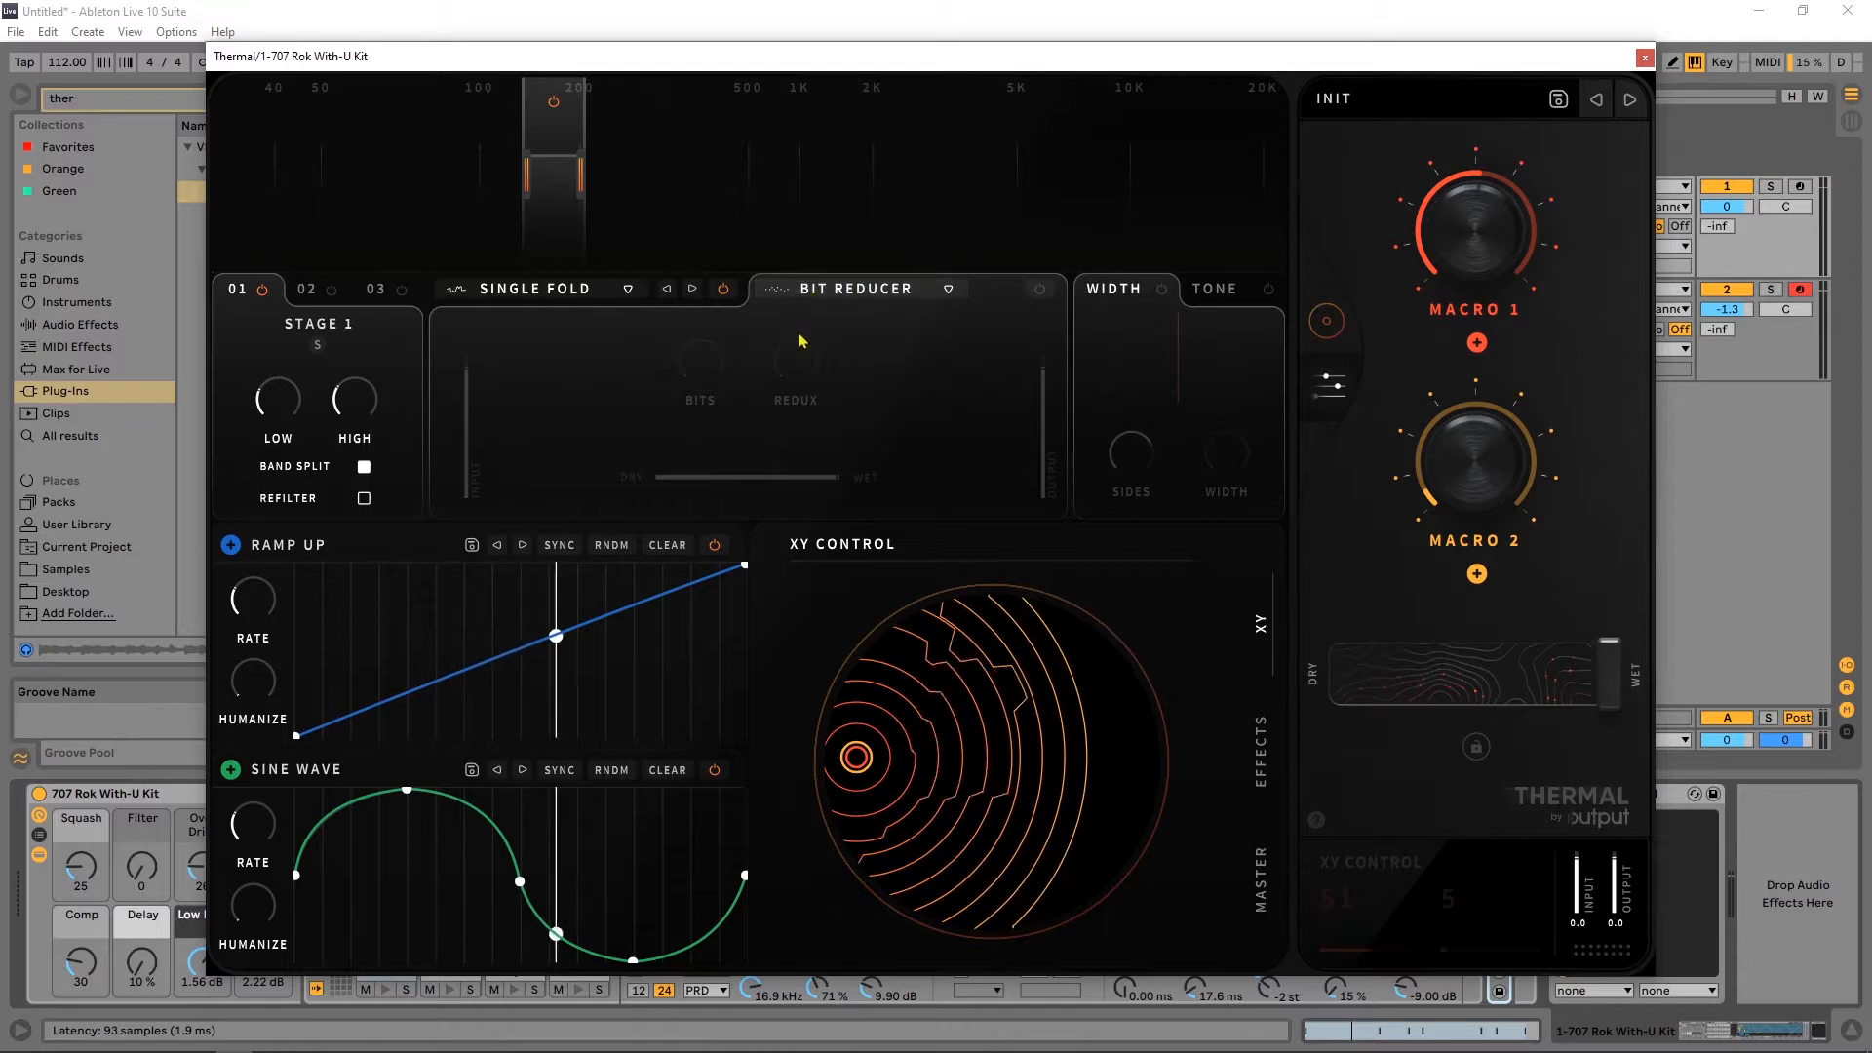
pyautogui.click(855, 289)
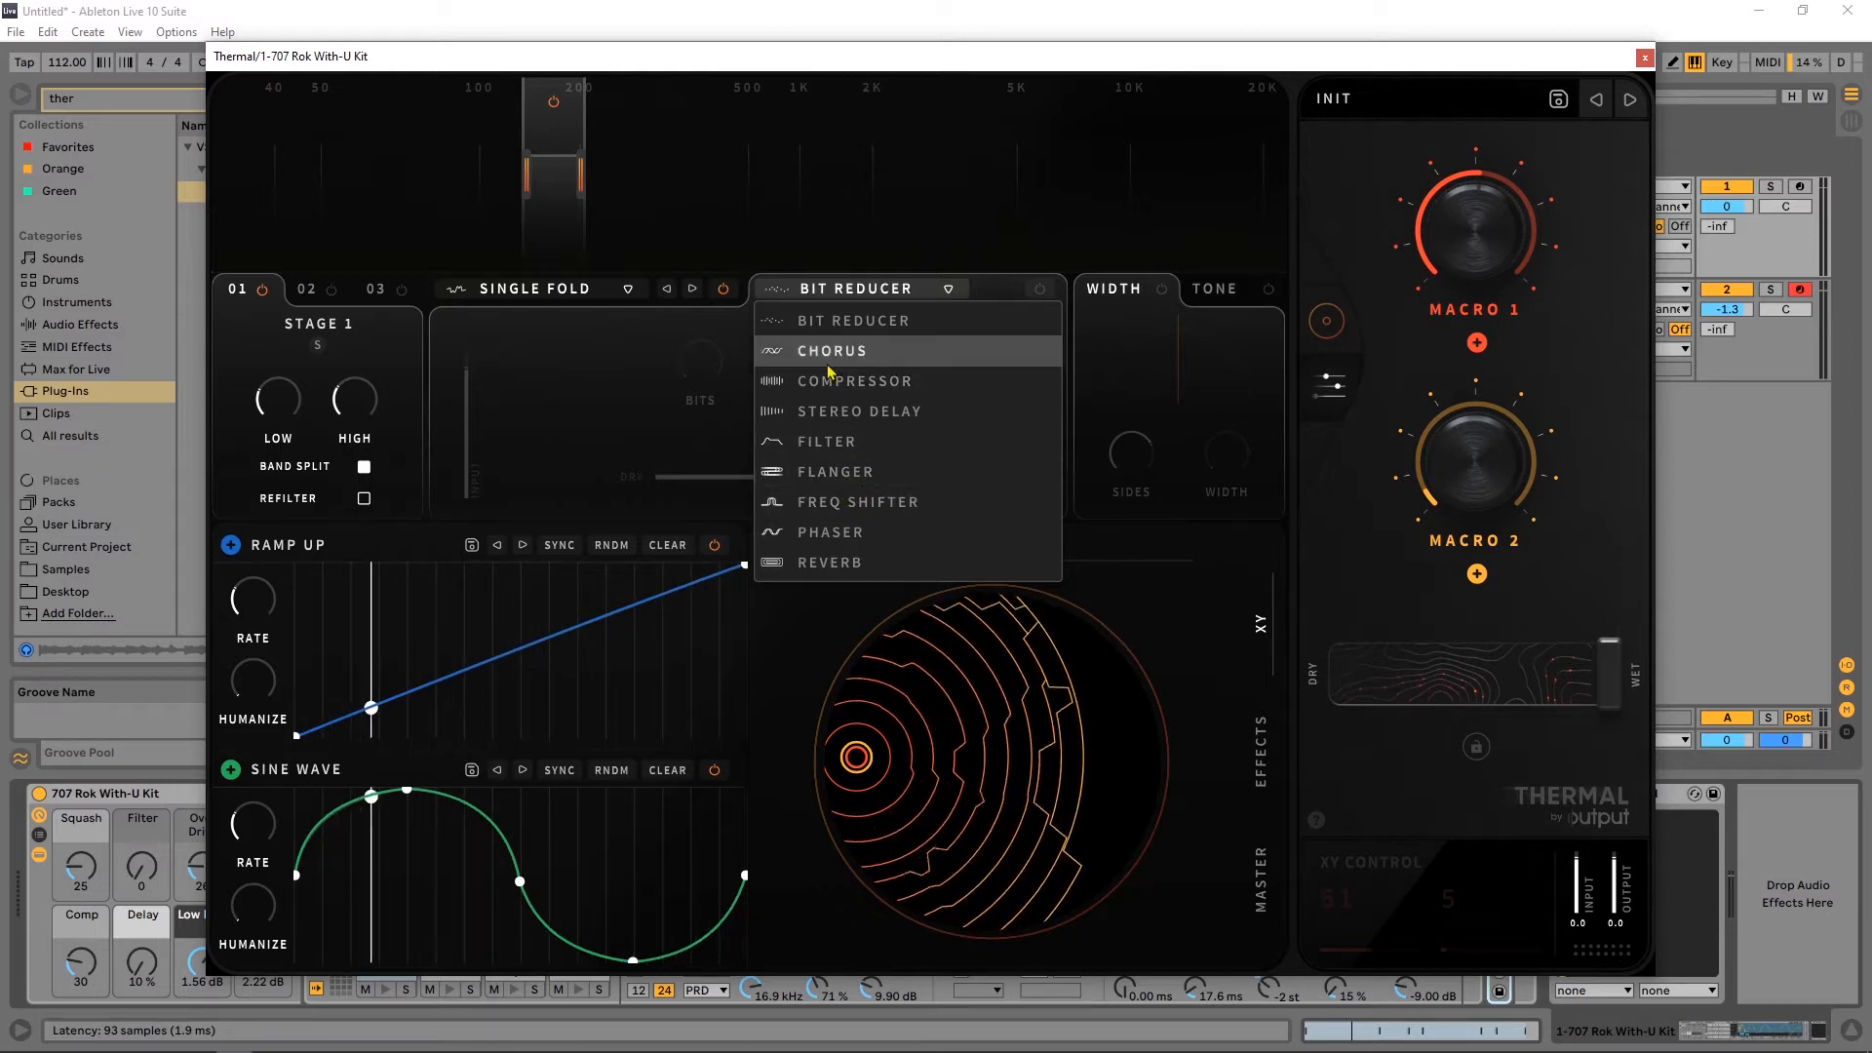
pyautogui.click(840, 565)
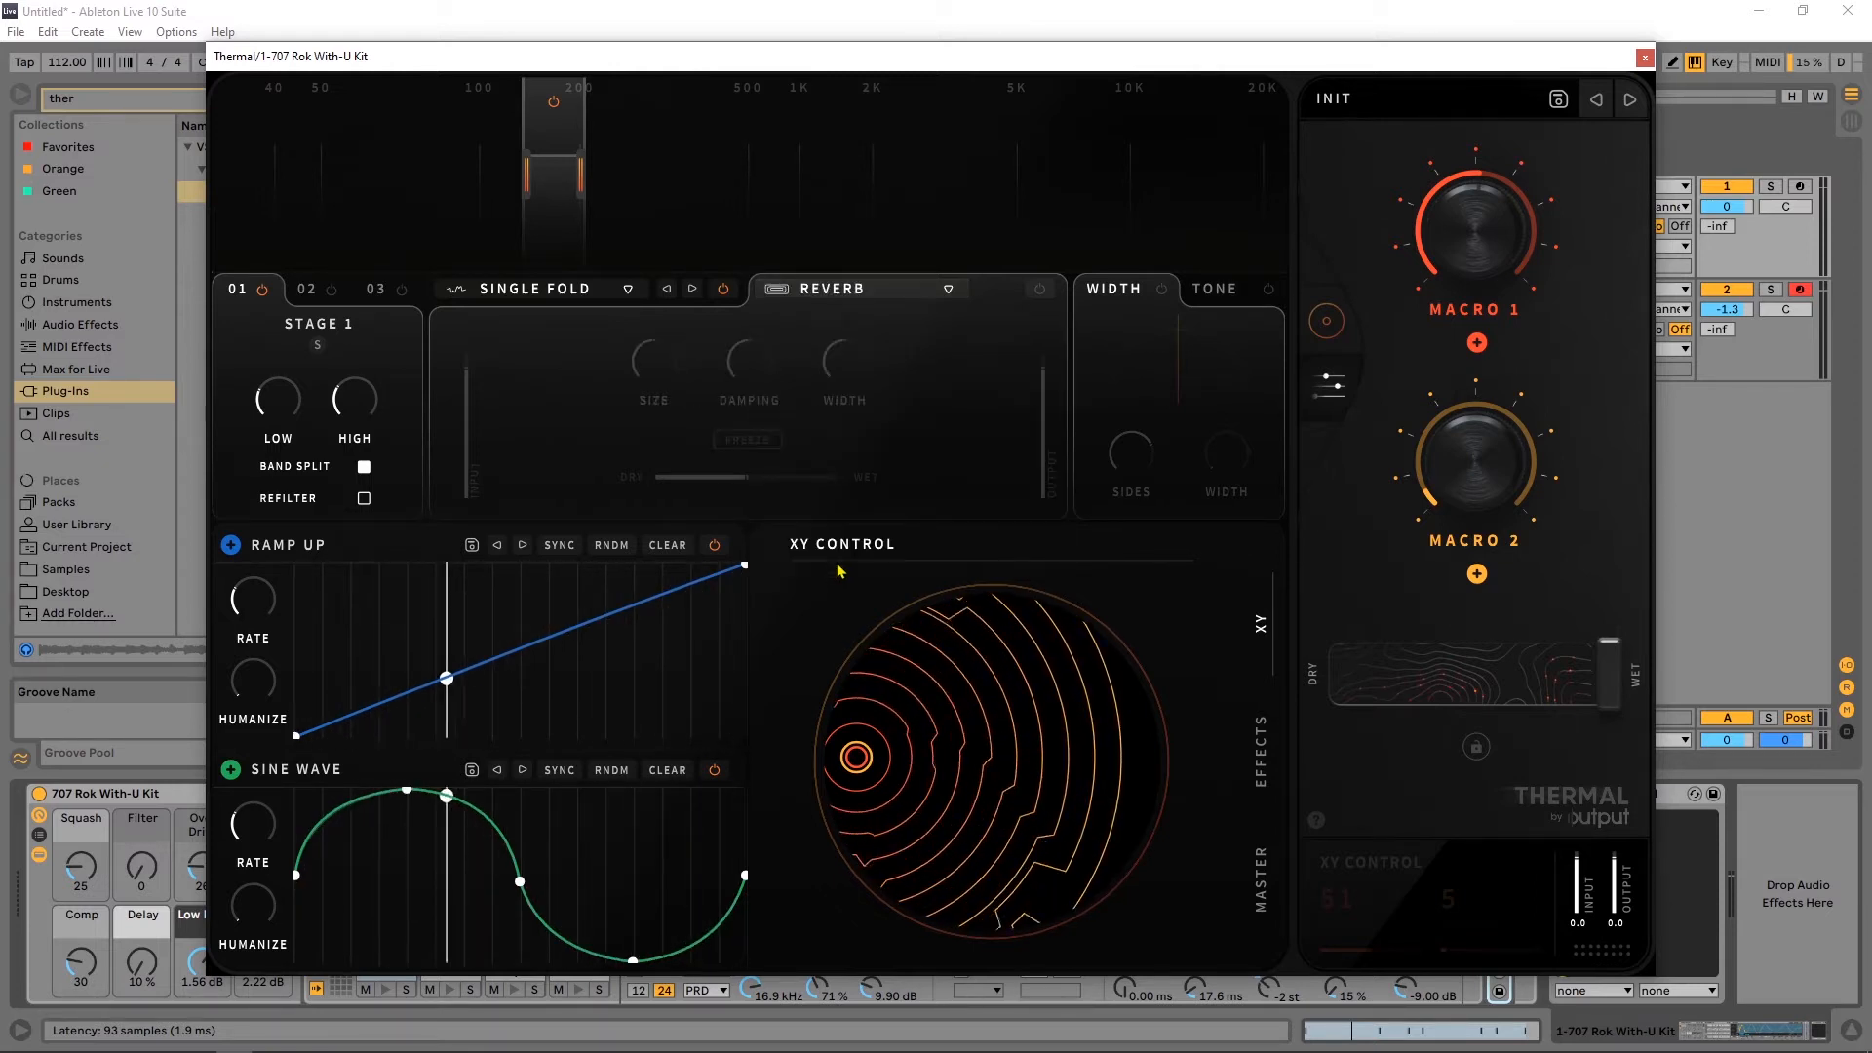
# Enable Stage 1's reverb, shift its mix toward dry and set its size to 23 percent.
pyautogui.click(1039, 290)
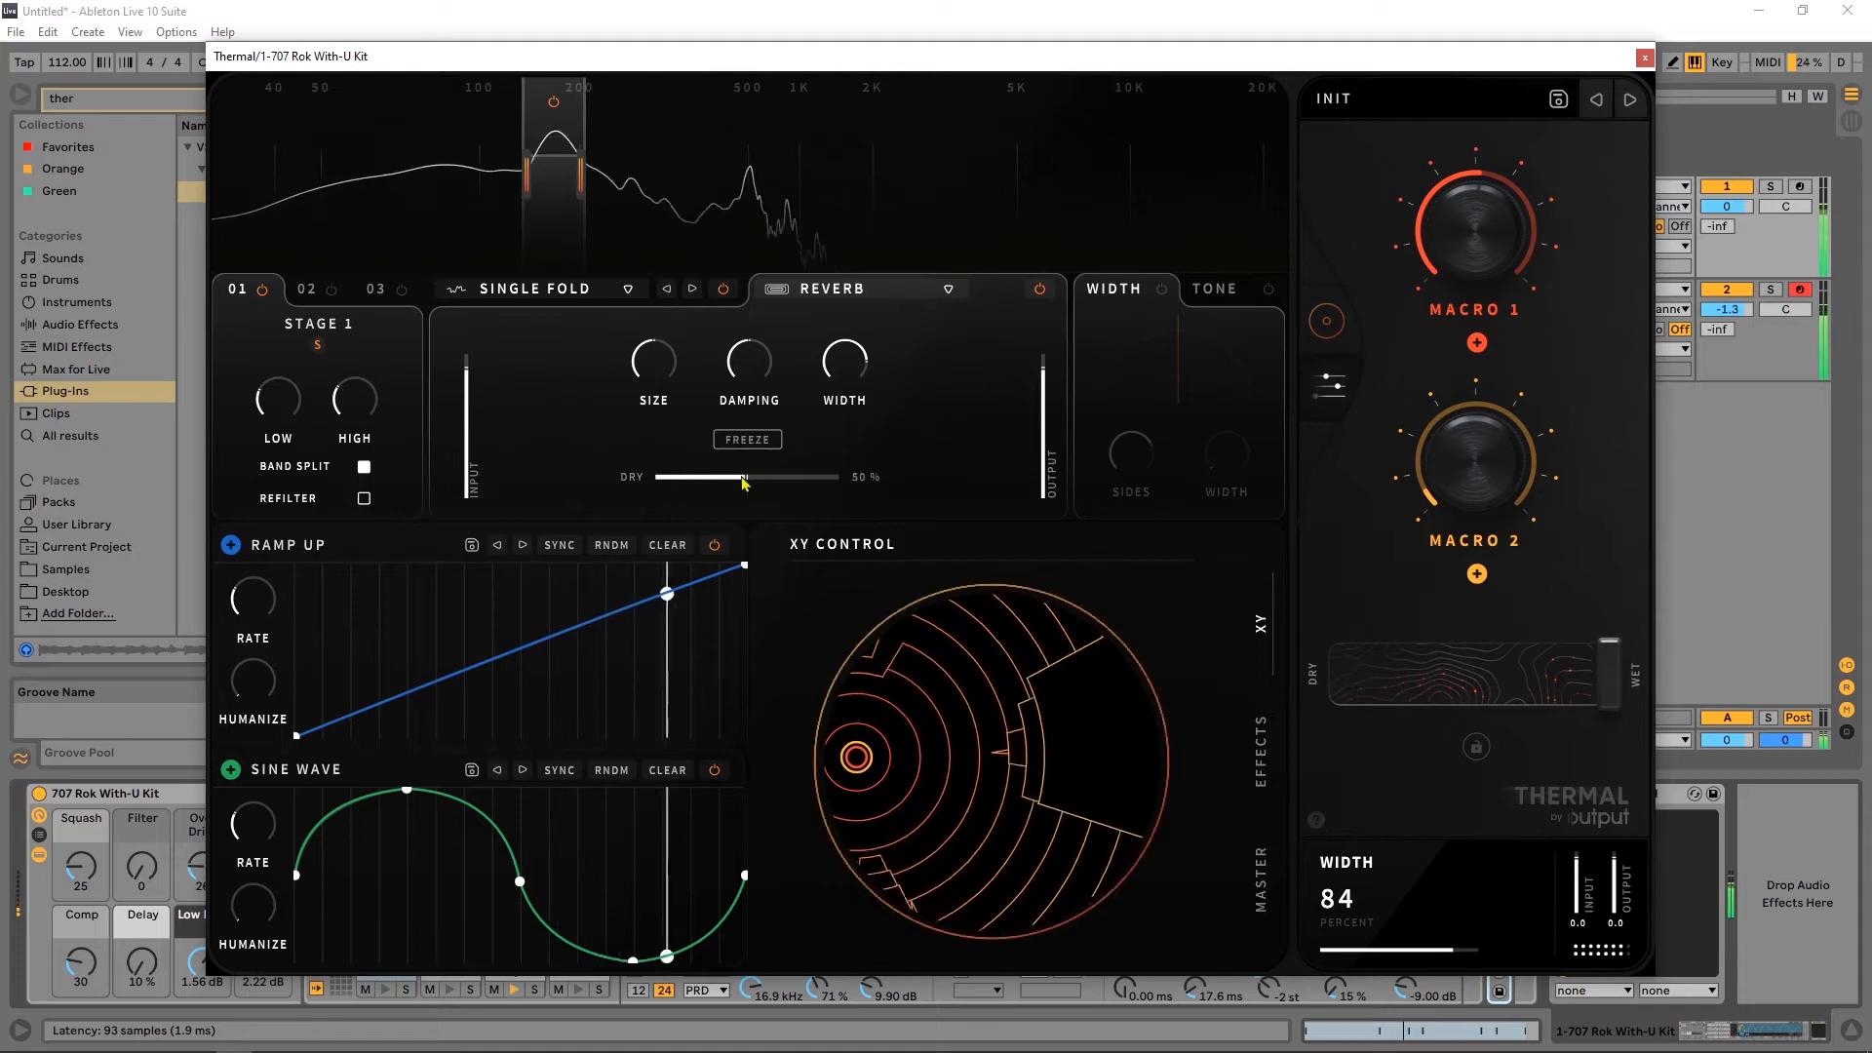
pyautogui.moveTo(747, 477); pyautogui.dragTo(664, 475)
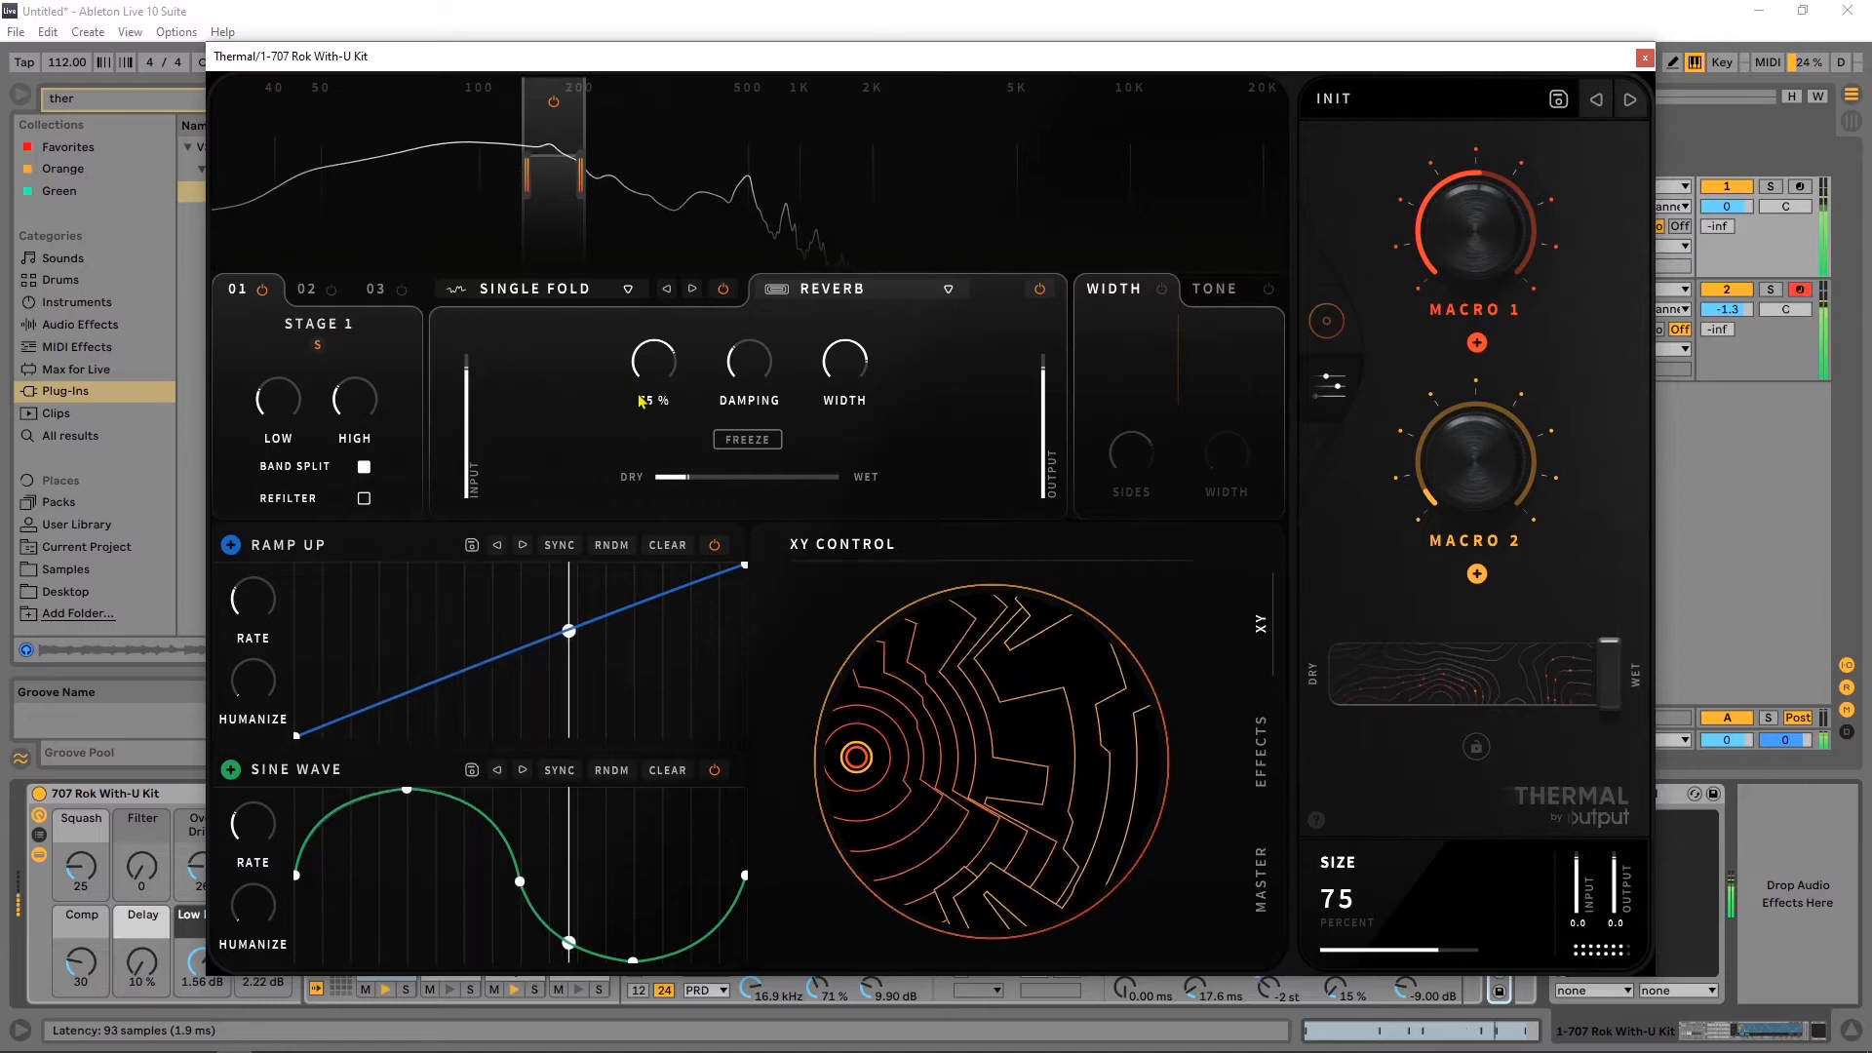
pyautogui.moveTo(640, 400); pyautogui.dragTo(632, 492)
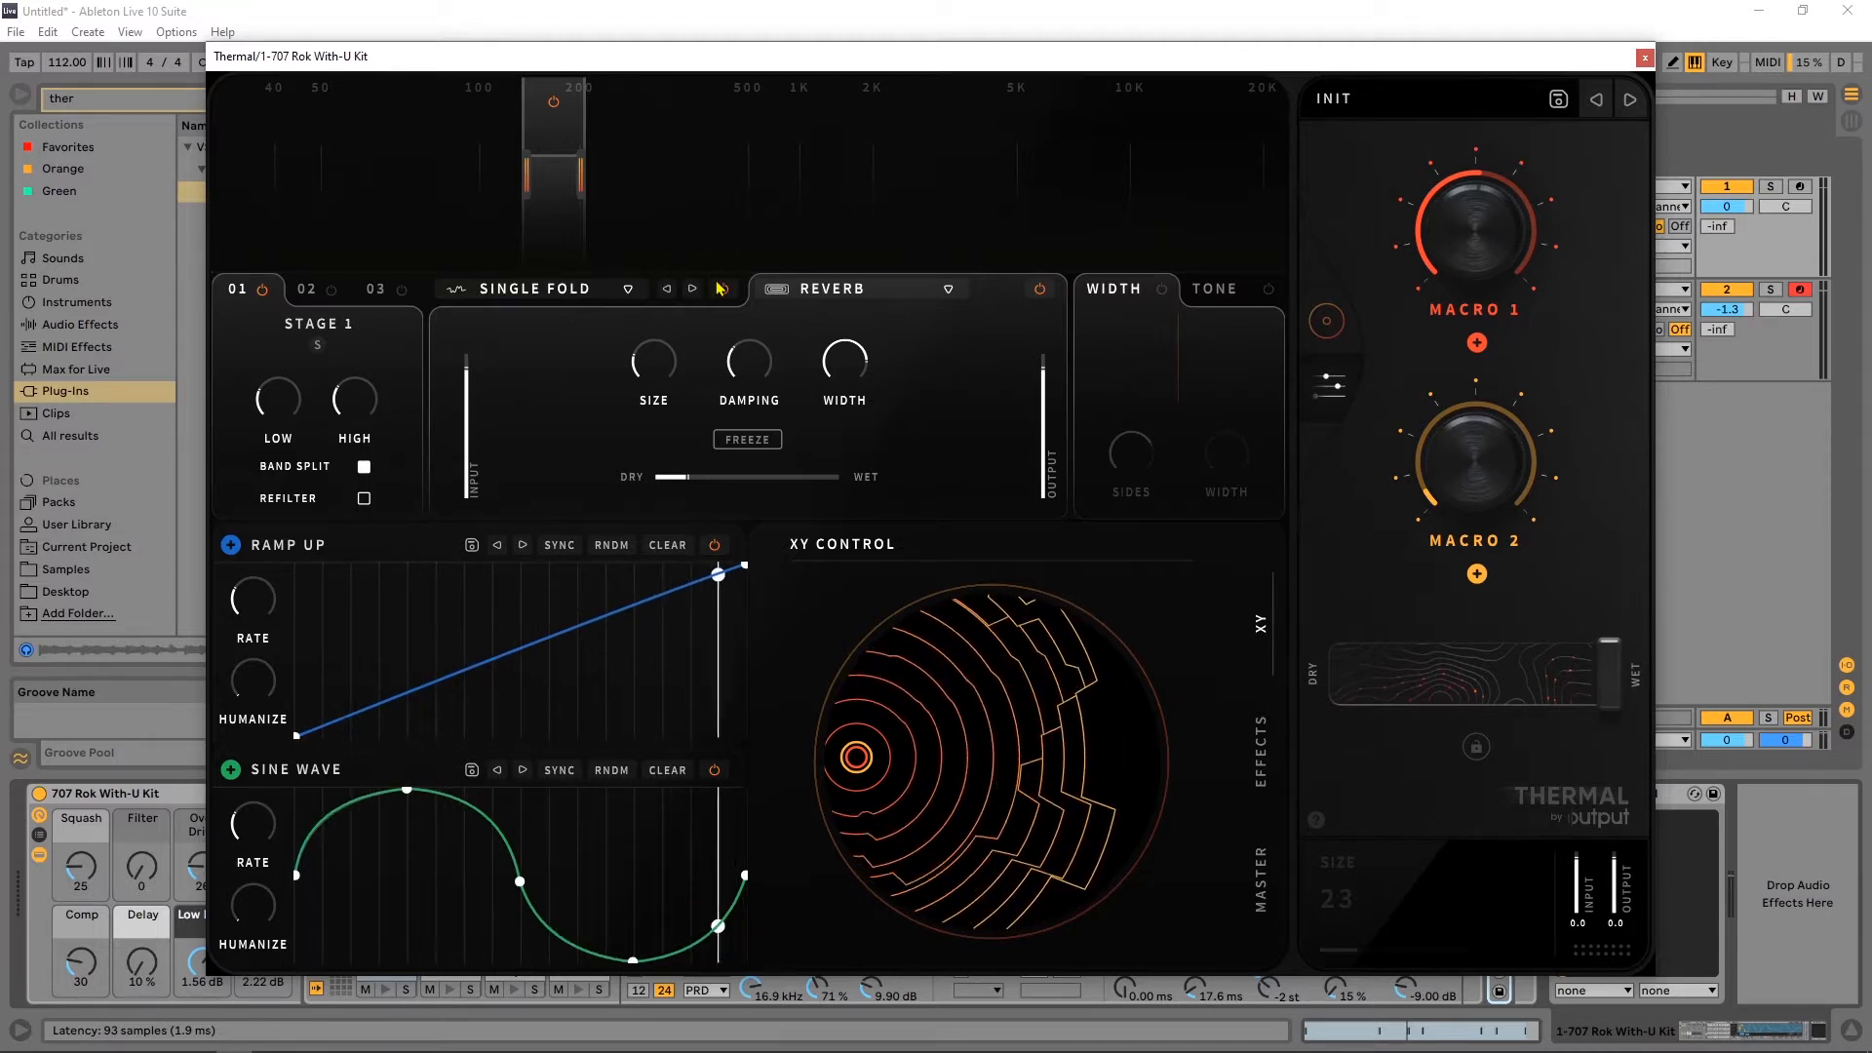
# Turn off Stage 1's Single Fold distortion and play the beat with only the reverb active.
pyautogui.click(858, 288)
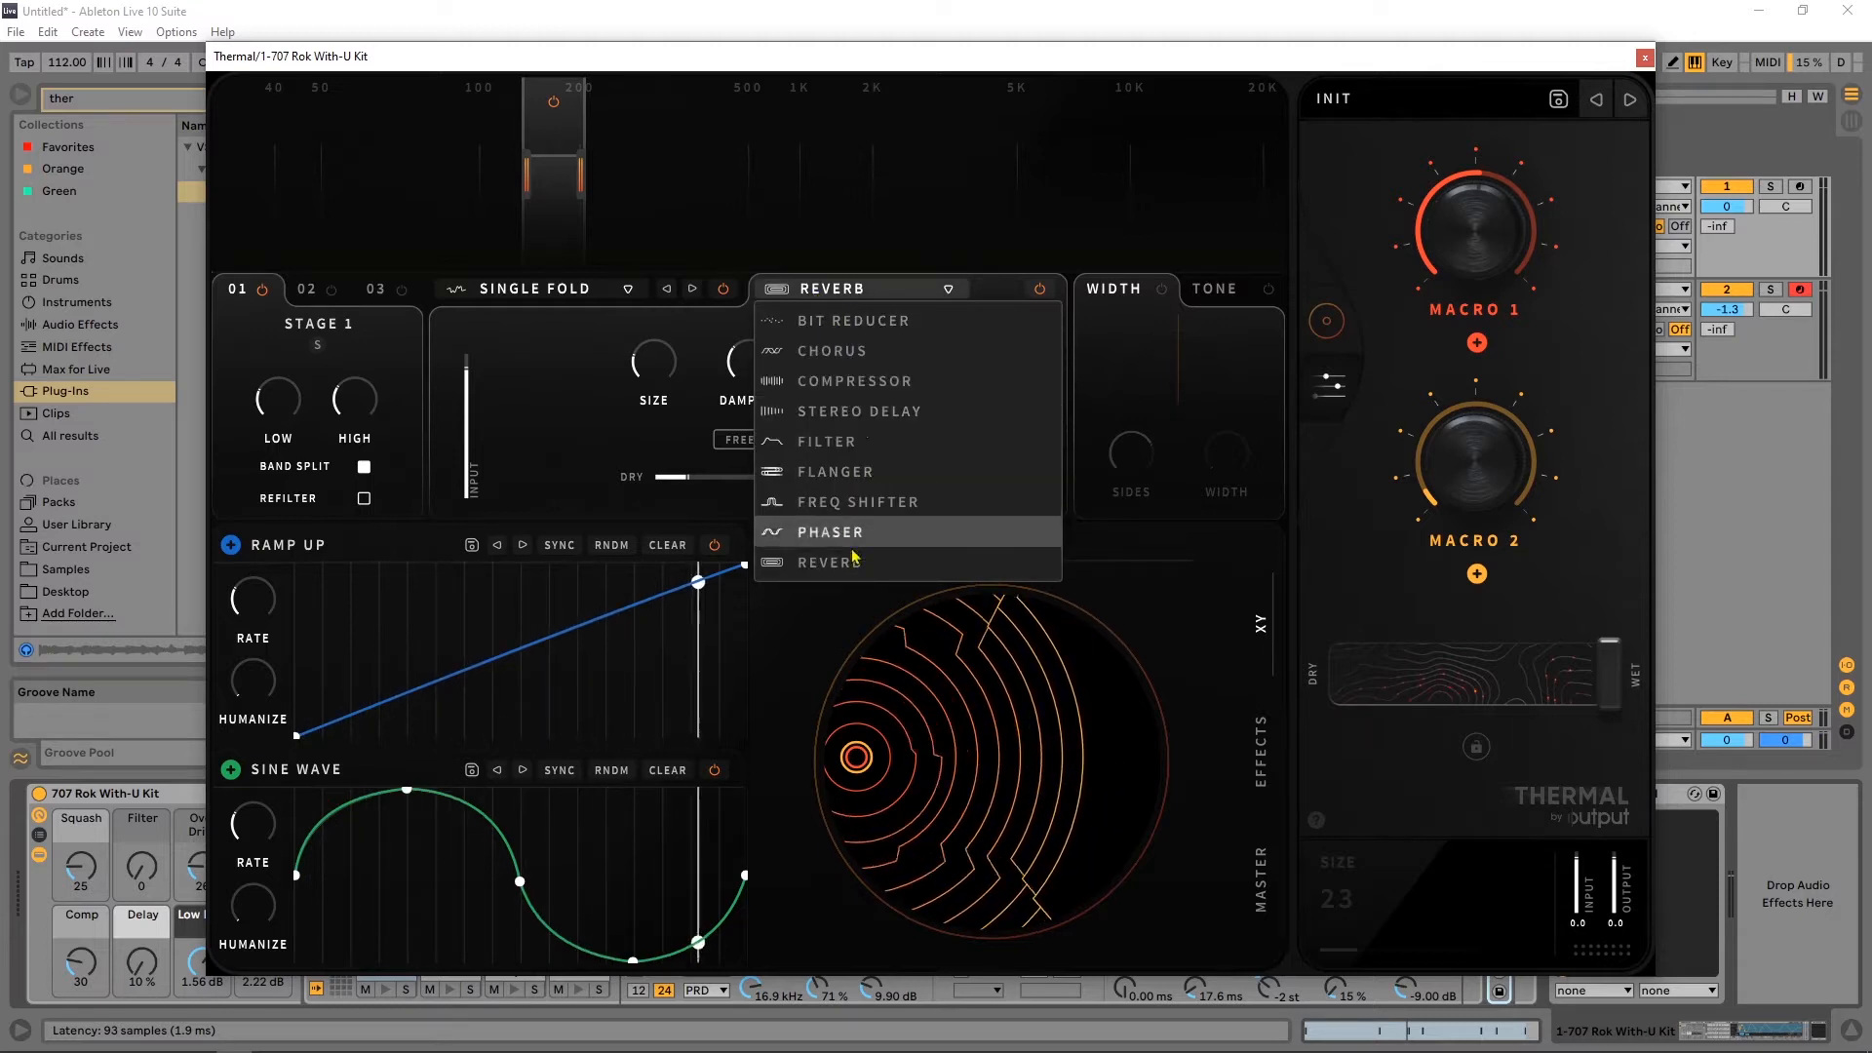
pyautogui.click(725, 292)
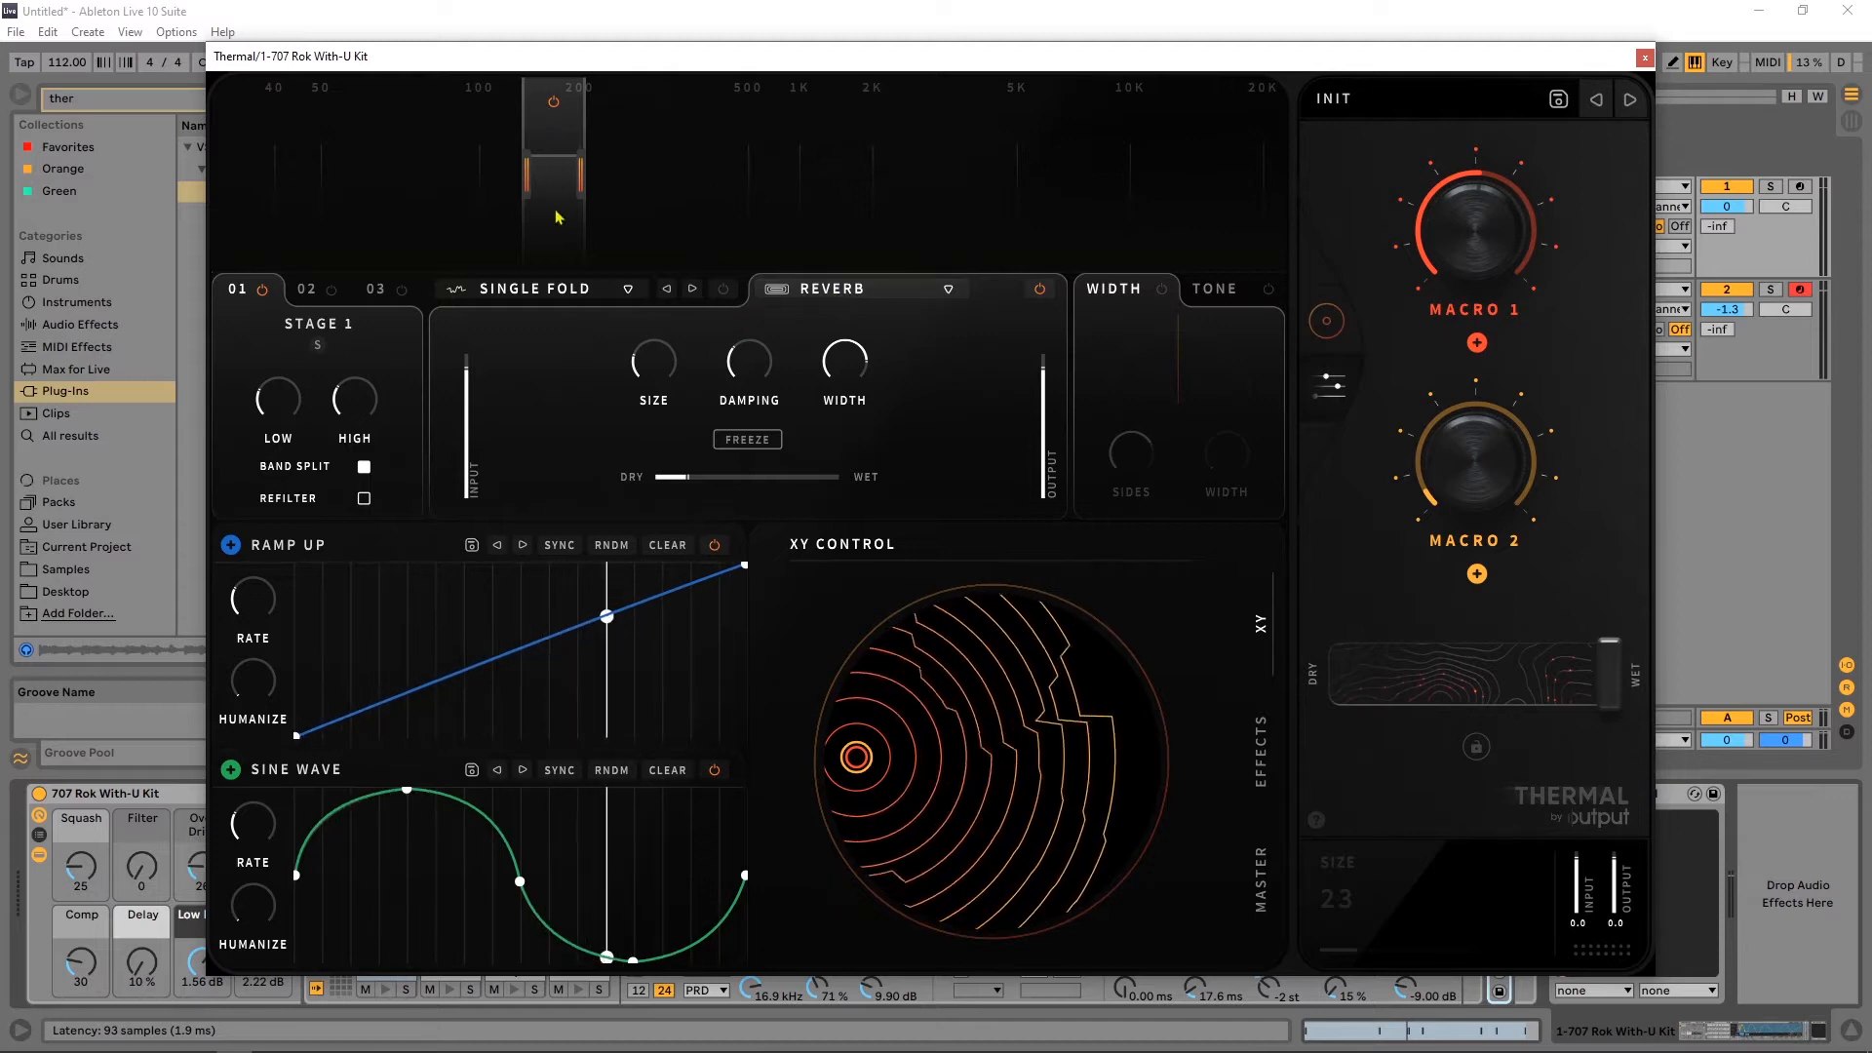
pyautogui.press('space')
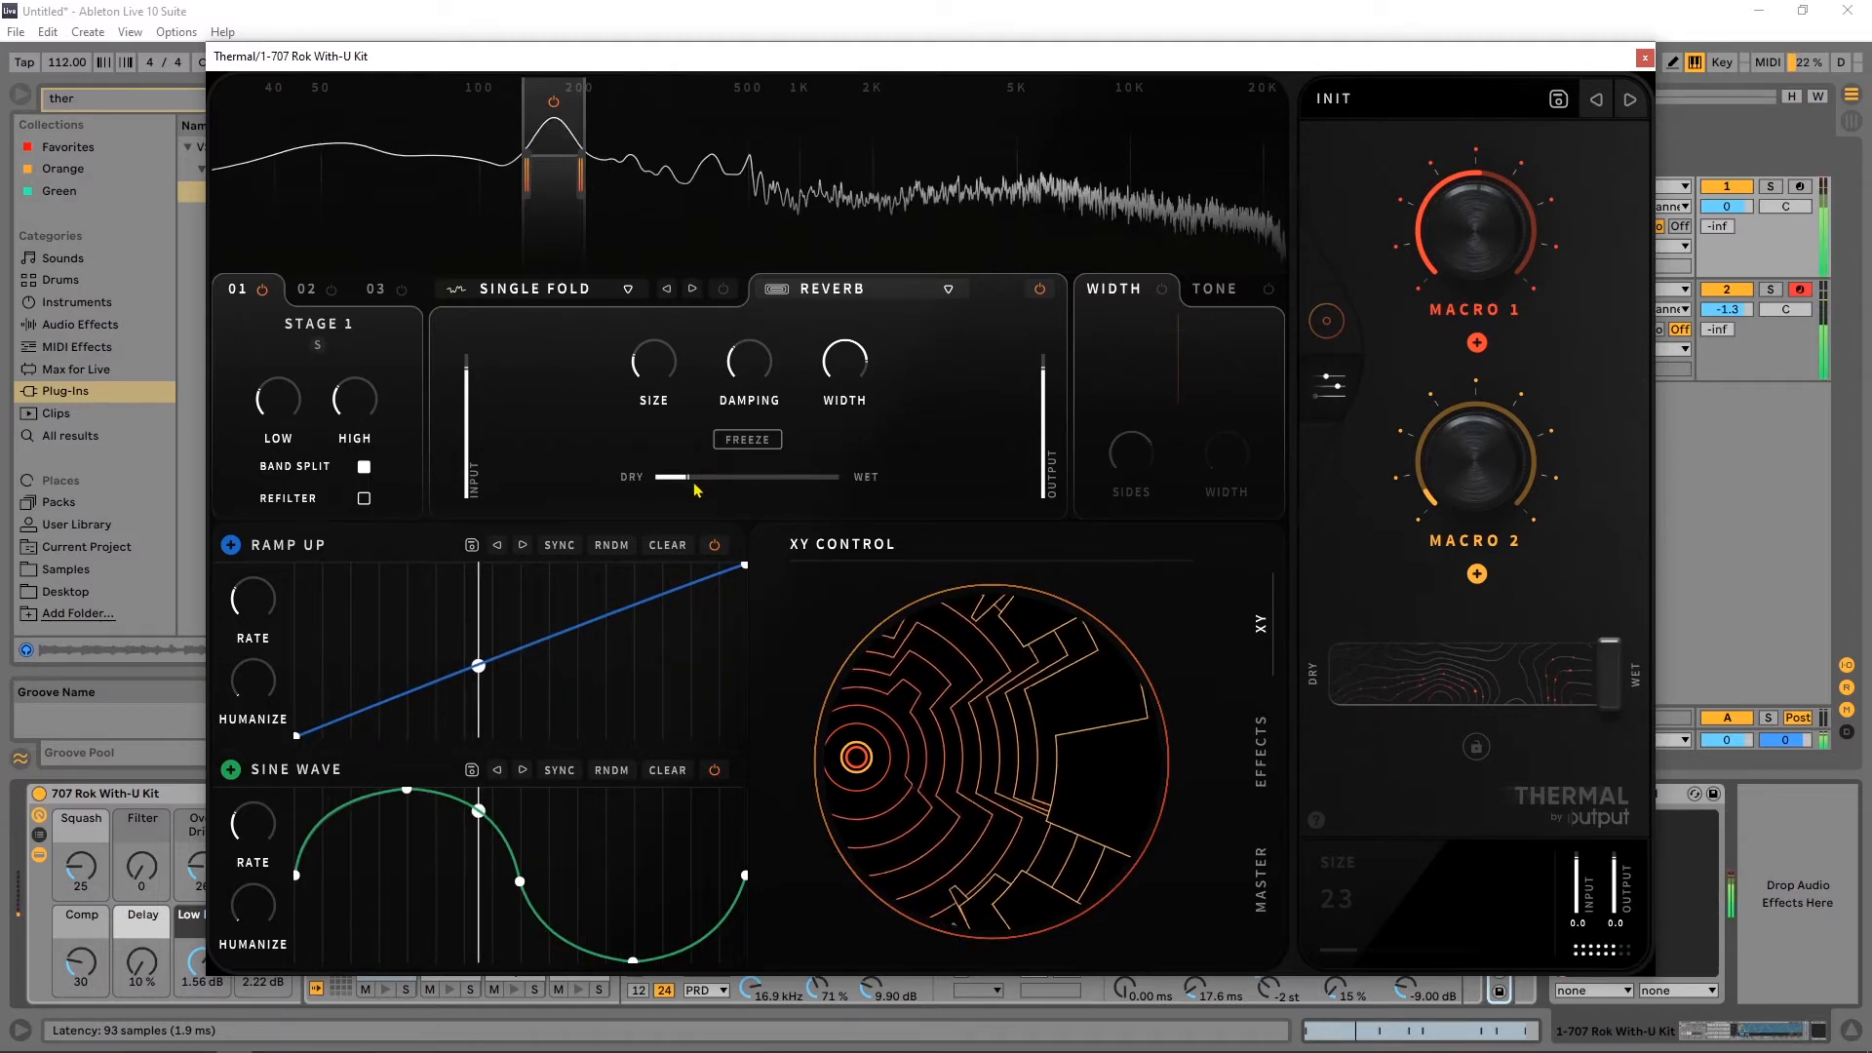
# Set Stage 1's reverb mix to 17 percent and look through the available effect types.
pyautogui.moveTo(715, 470)
pyautogui.mouseDown()
pyautogui.moveTo(862, 483)
pyautogui.moveTo(685, 487)
pyautogui.mouseUp()
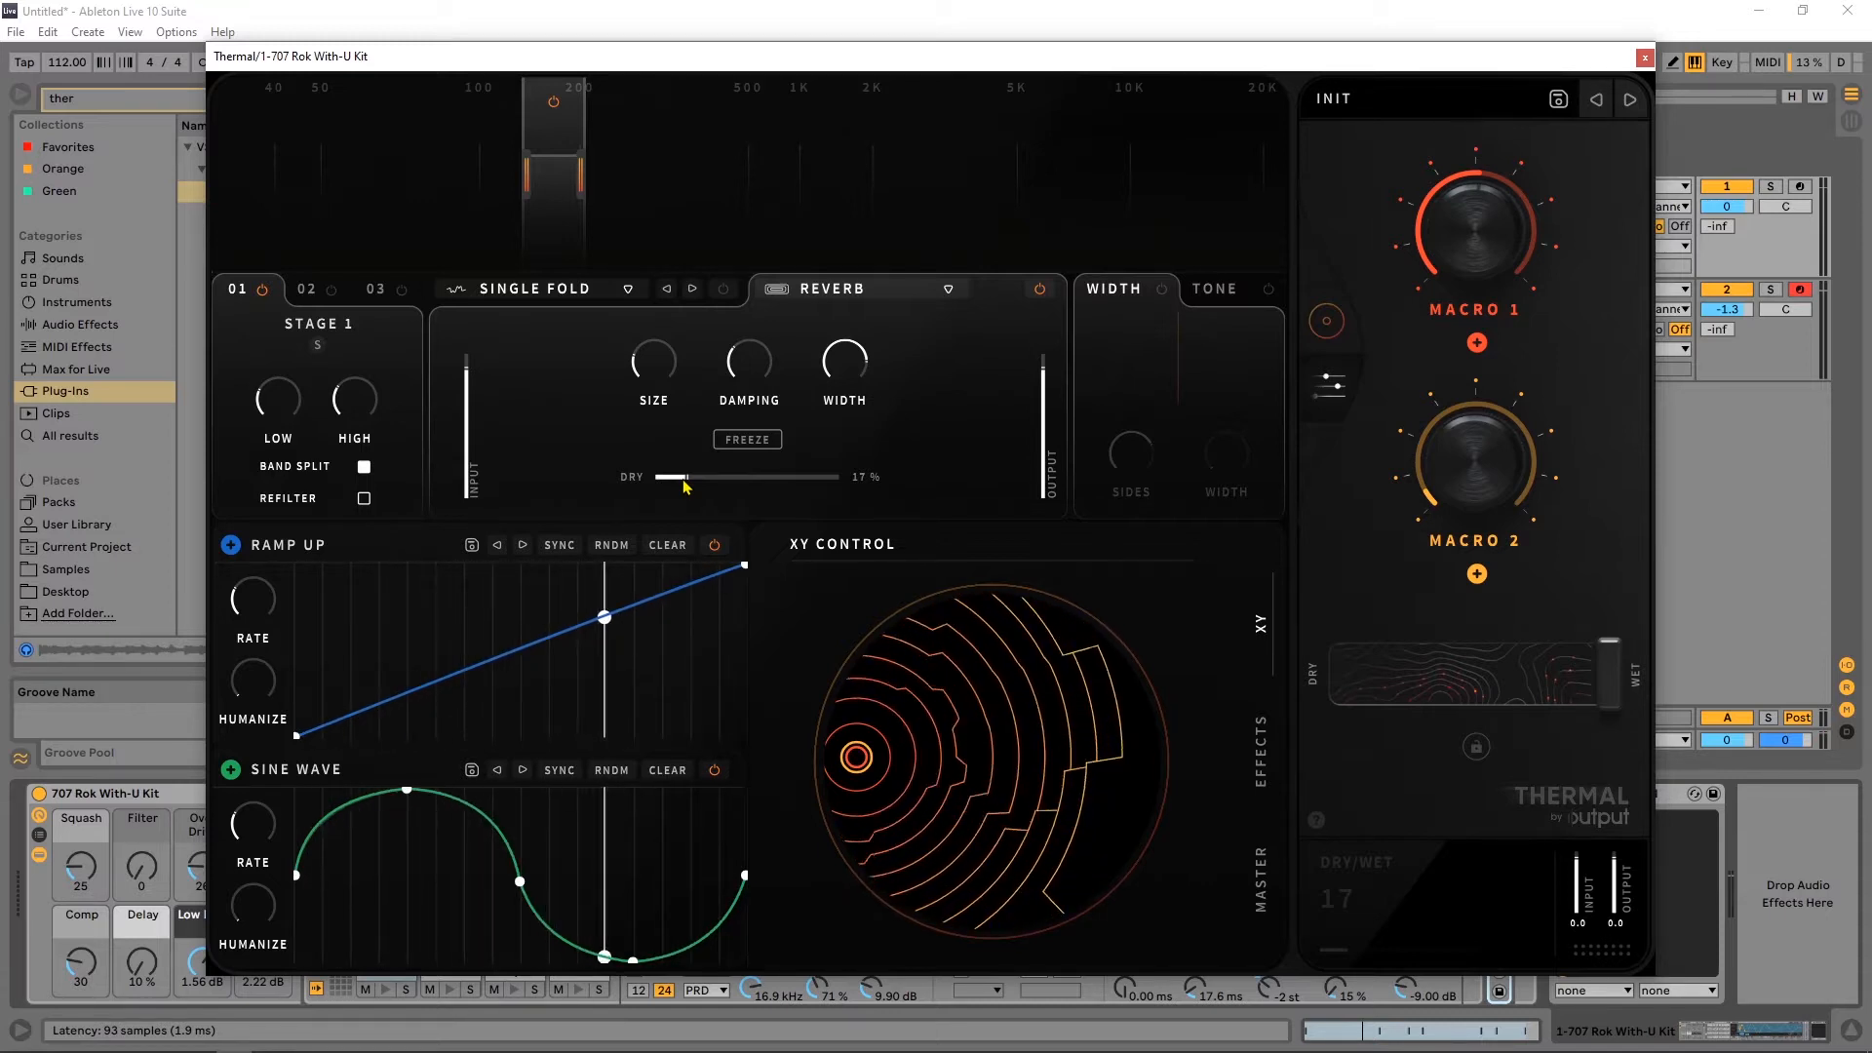
pyautogui.click(858, 289)
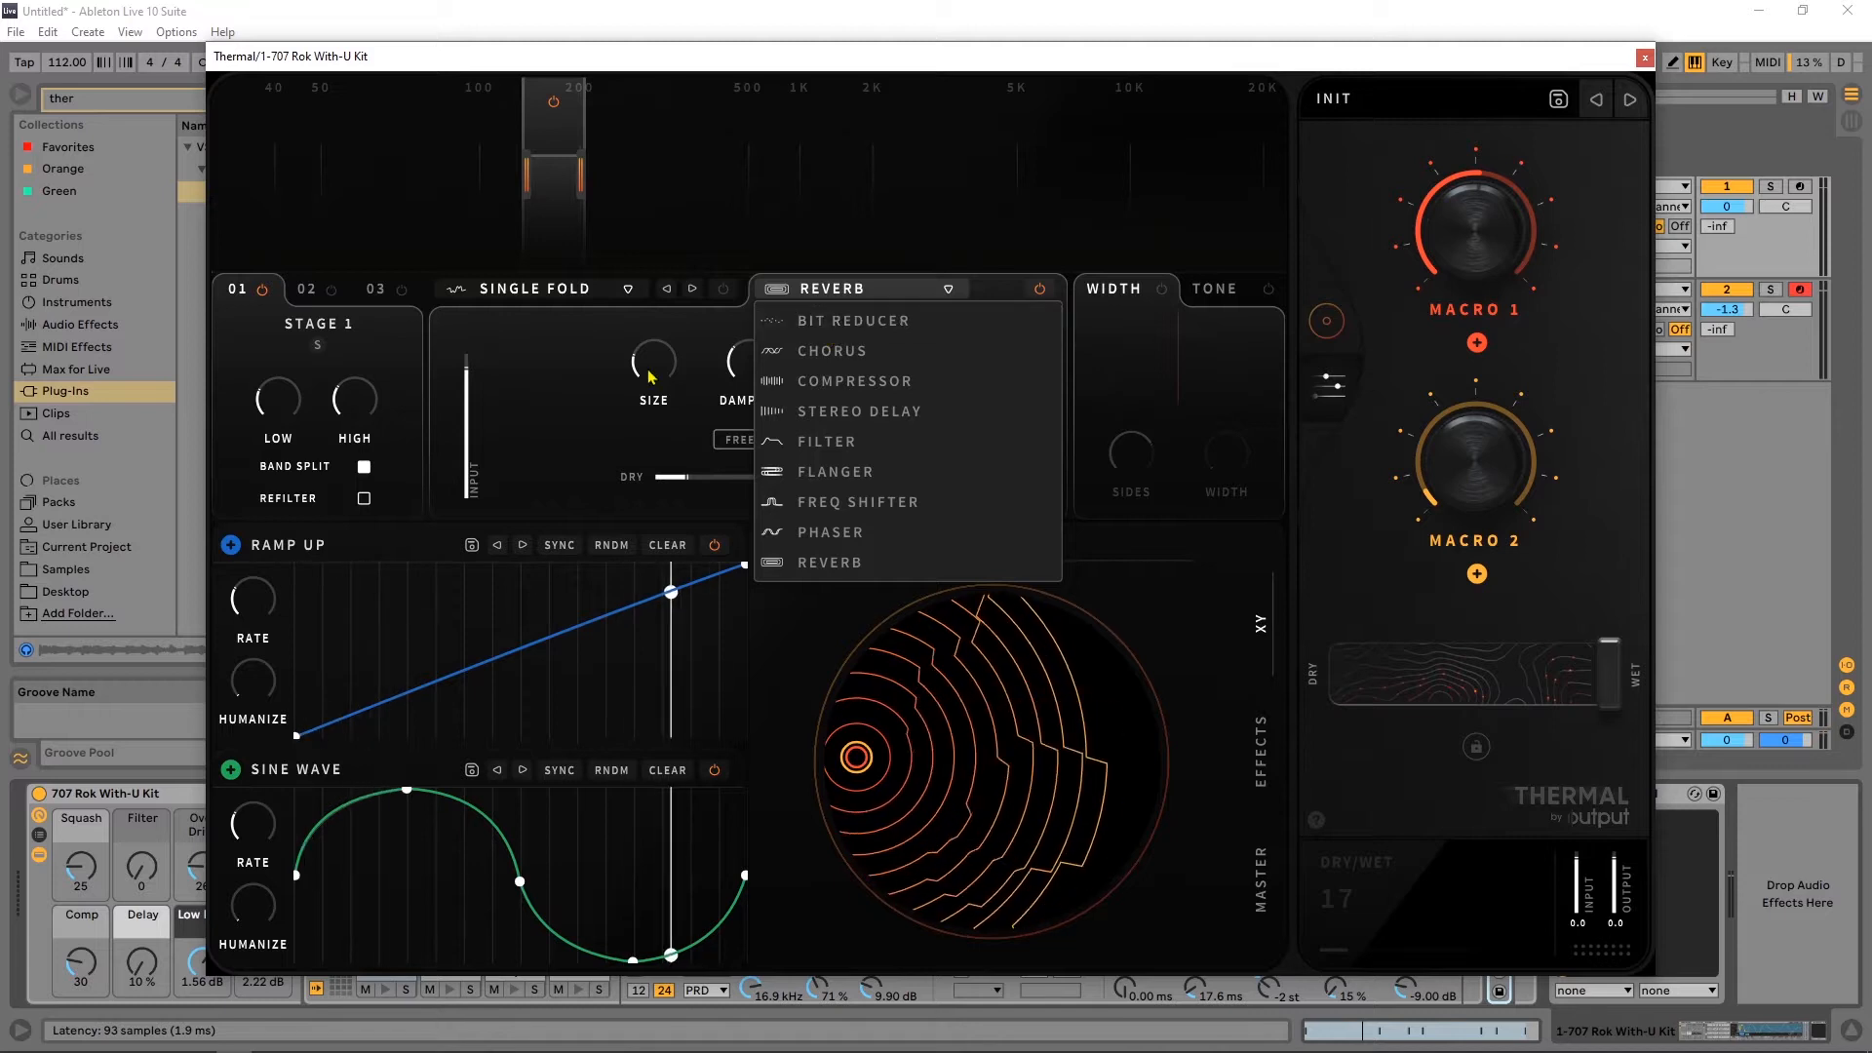
pyautogui.click(831, 292)
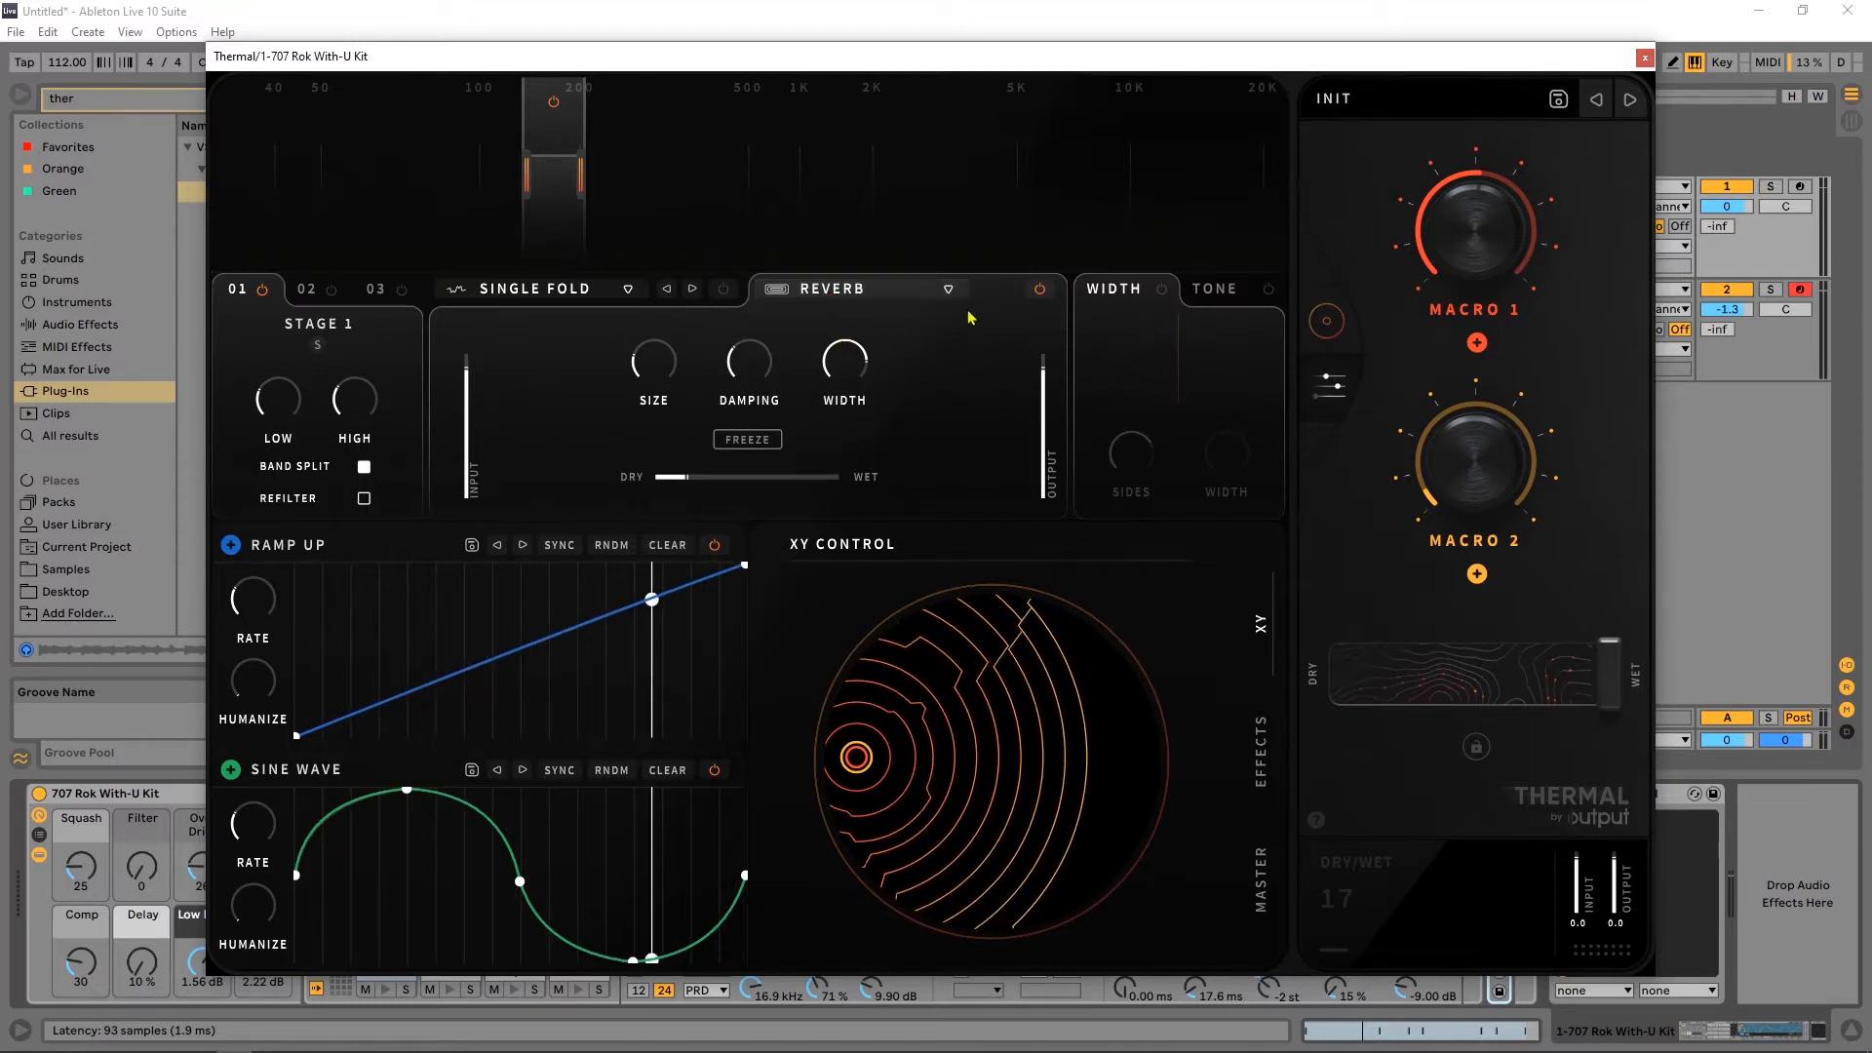
# Re-enable Stage 1's Single Fold distortion and, during playback, bring the reverb mix close to dry and its size to 18 percent.
pyautogui.click(724, 289)
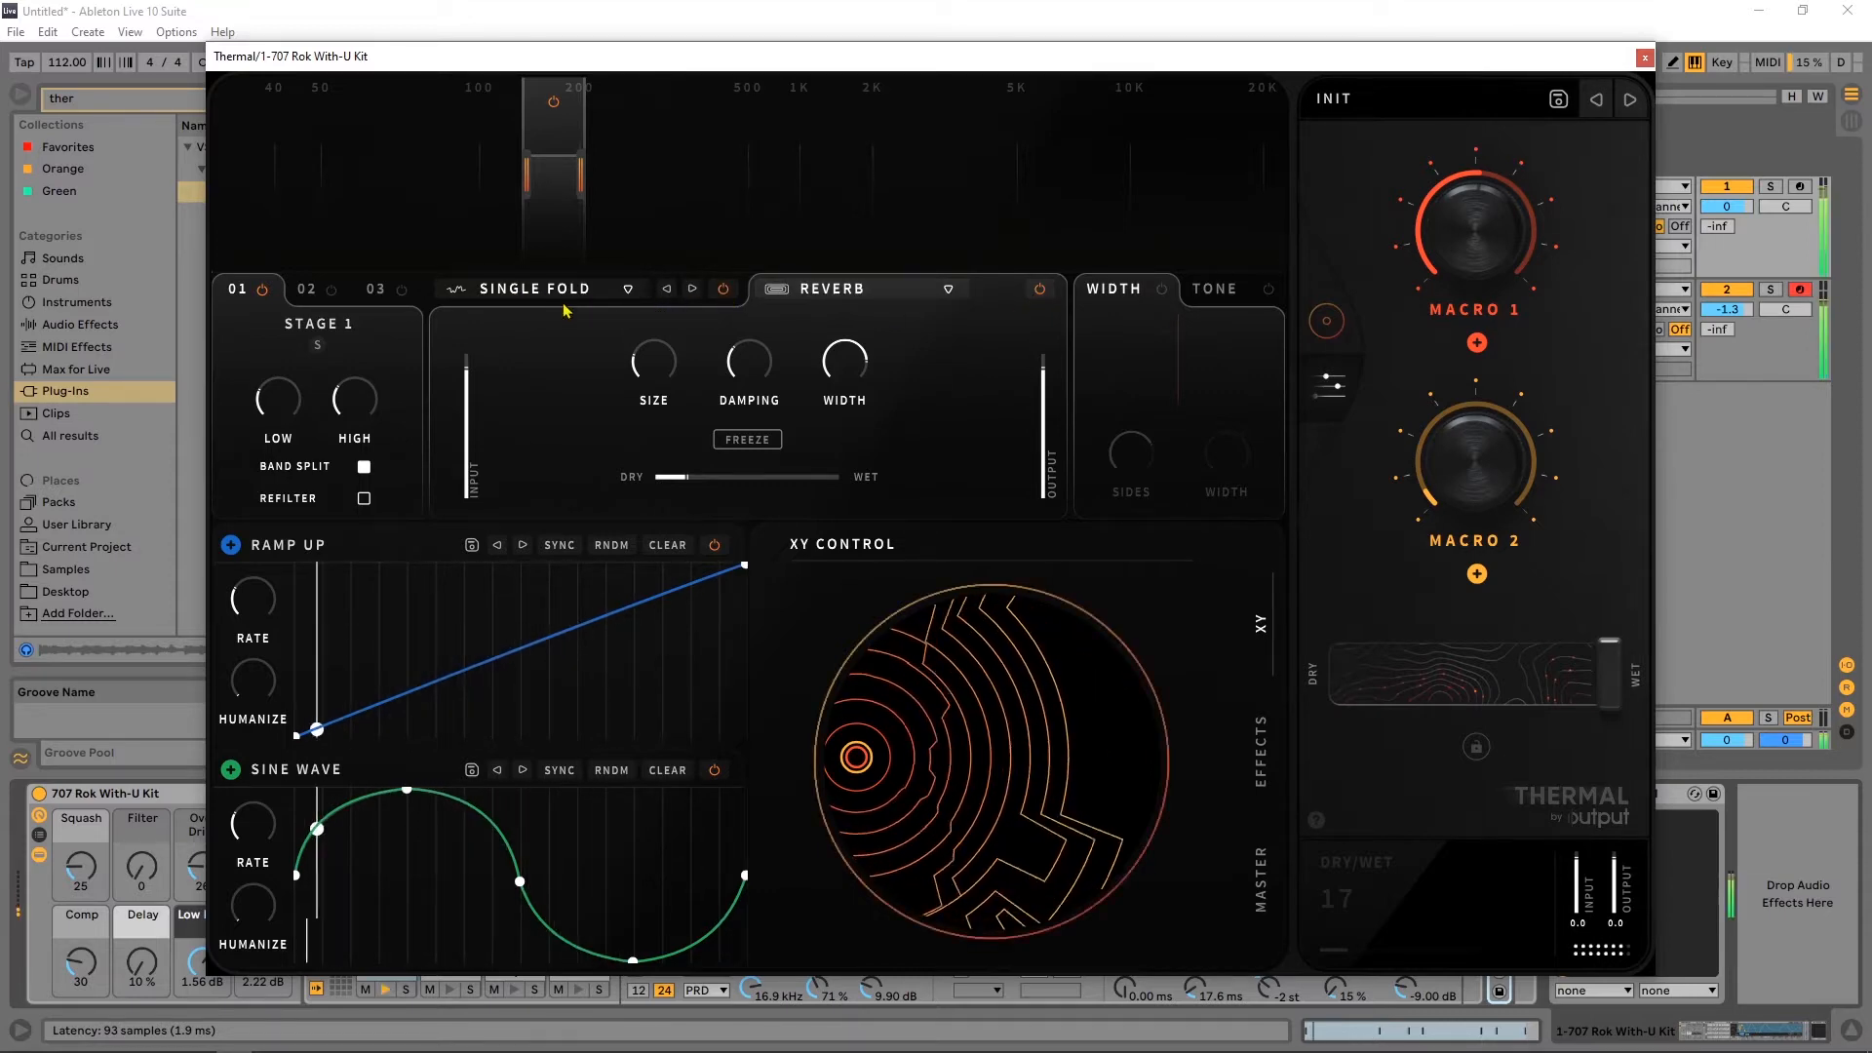
pyautogui.moveTo(689, 478); pyautogui.dragTo(704, 477)
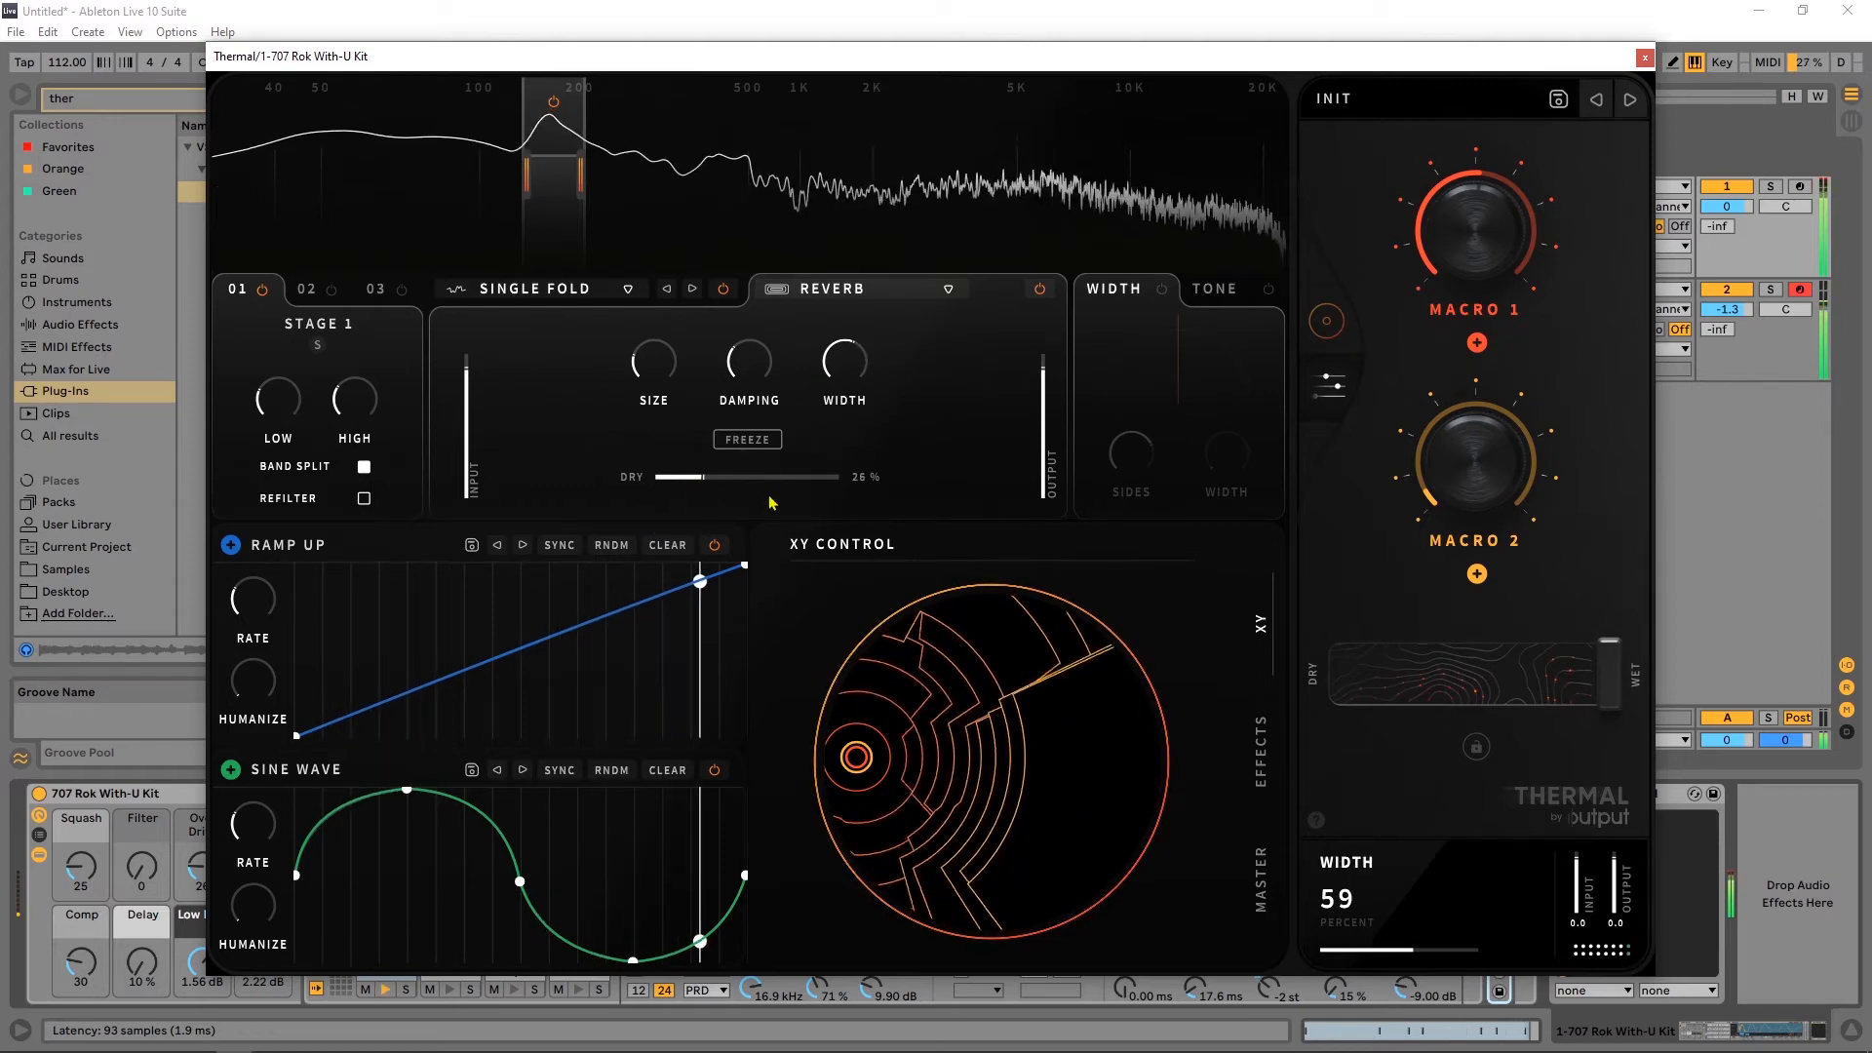
pyautogui.moveTo(700, 487); pyautogui.dragTo(670, 478)
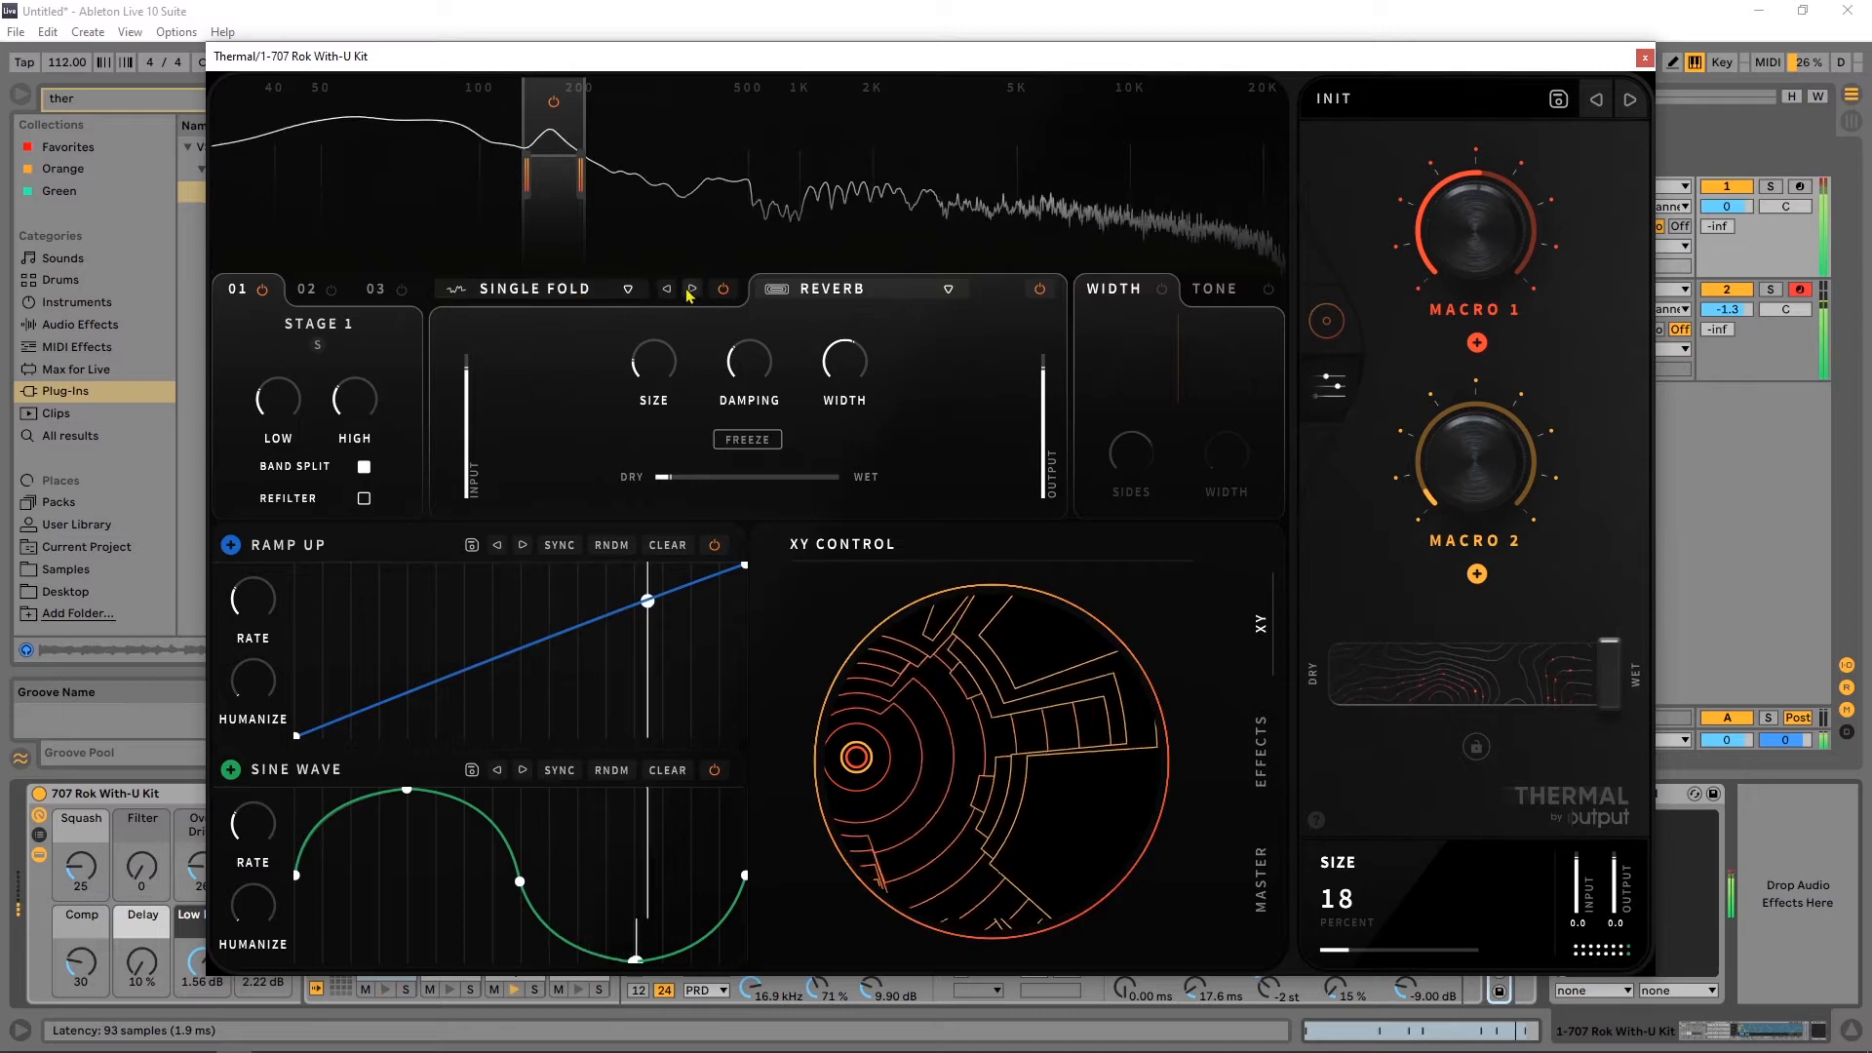
# Change Stage 1's distortion type to Multi Fold and set its drive to 12.6 dB.
pyautogui.click(581, 291)
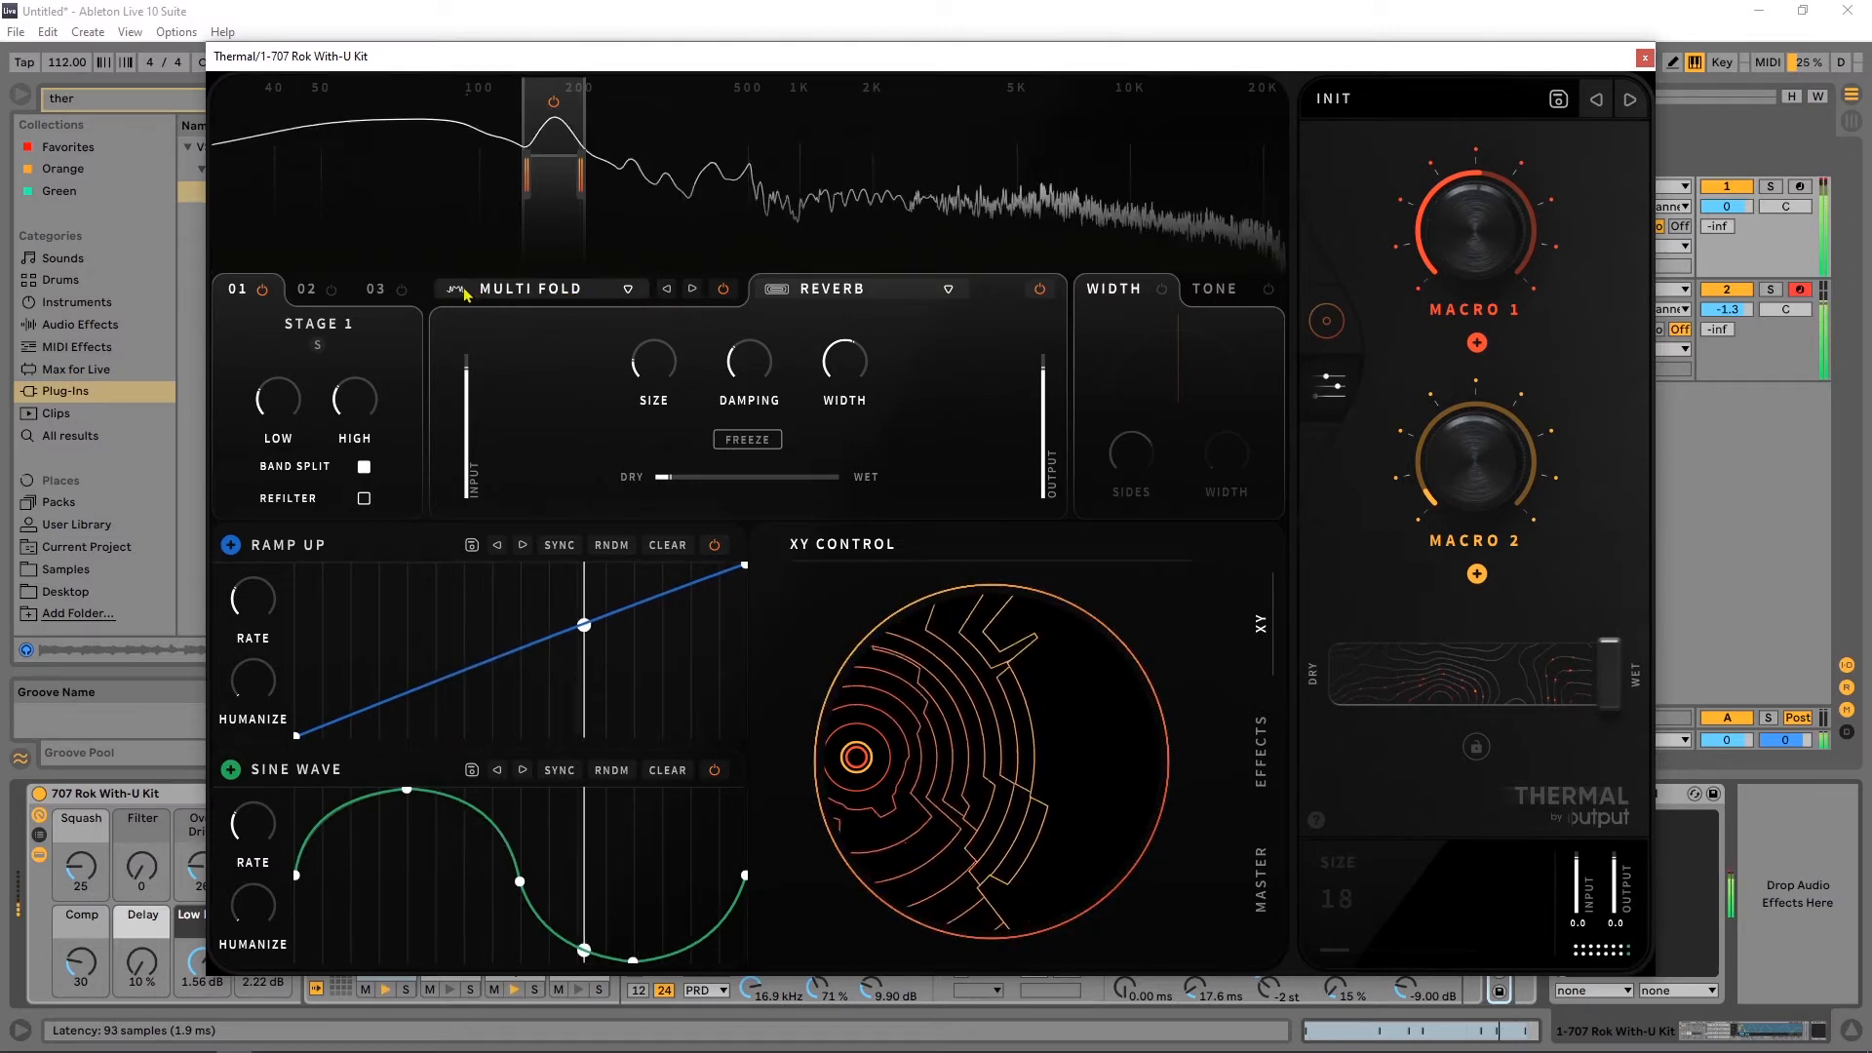
pyautogui.click(517, 293)
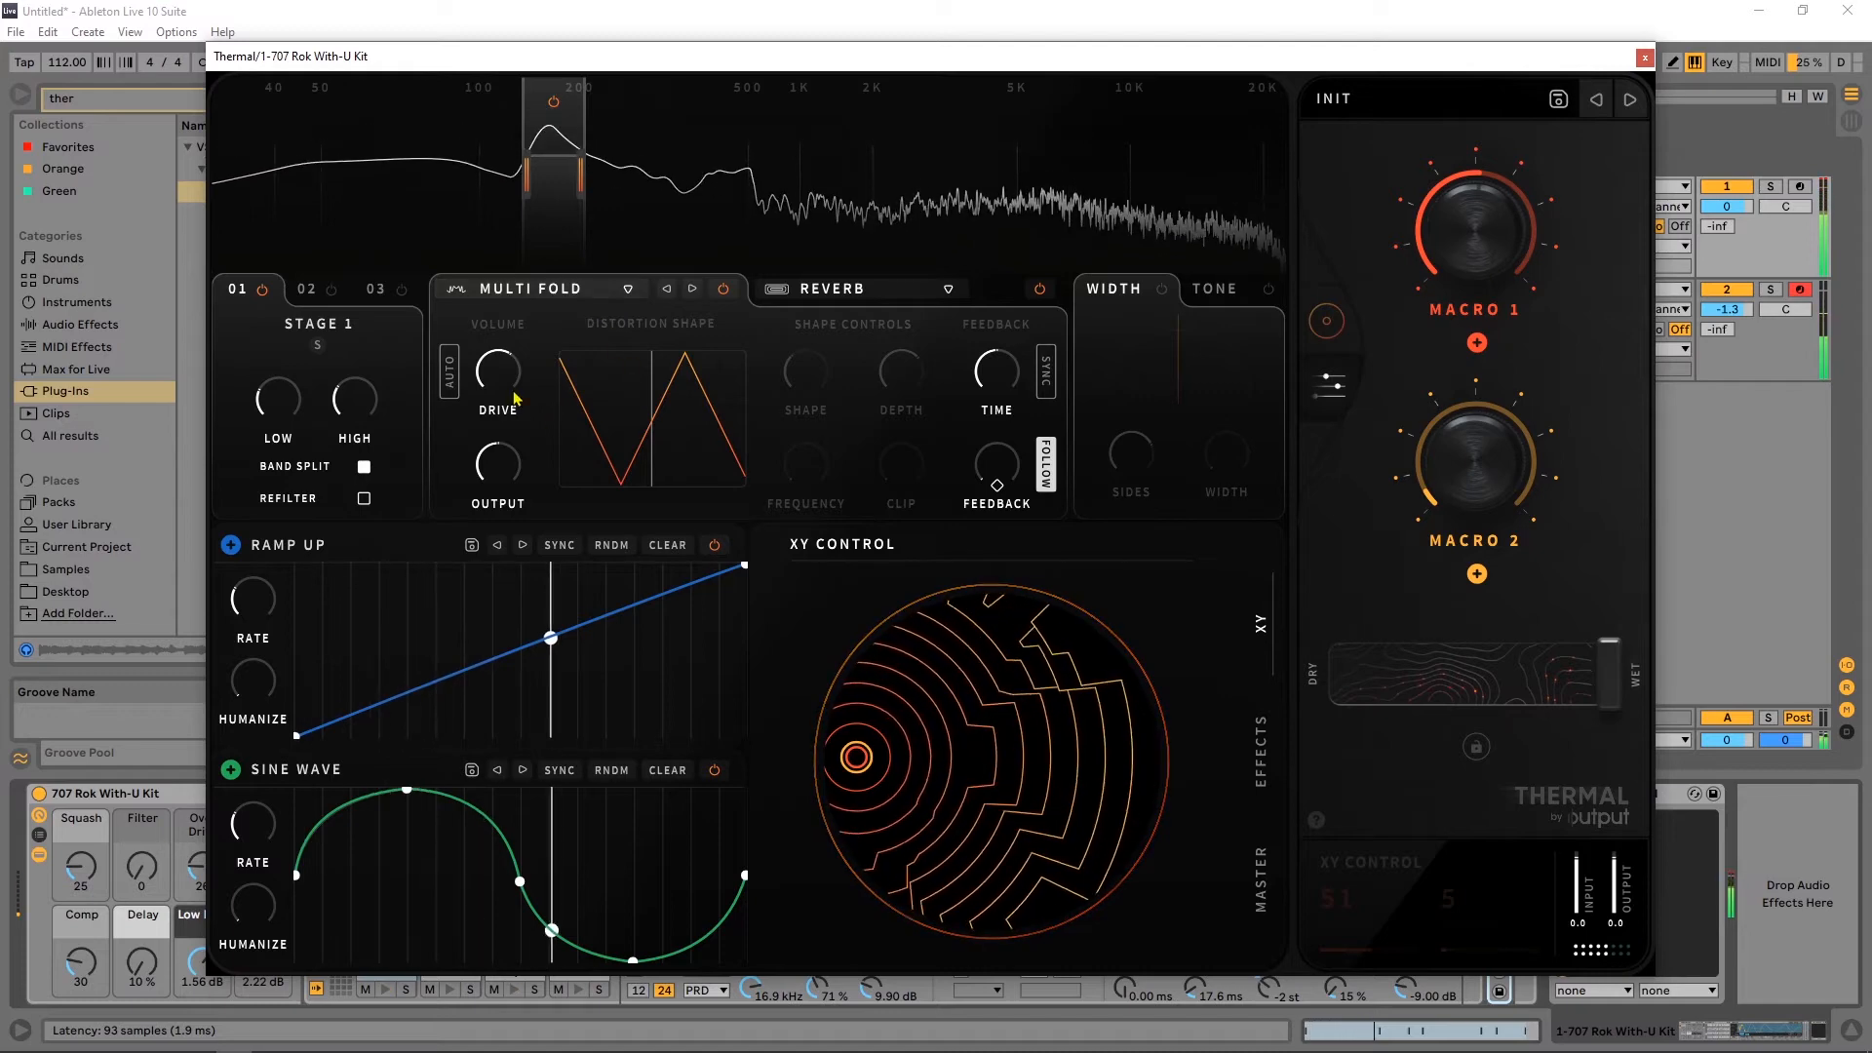
pyautogui.moveTo(517, 396)
pyautogui.mouseDown()
pyautogui.moveTo(516, 331)
pyautogui.moveTo(495, 400)
pyautogui.mouseUp()
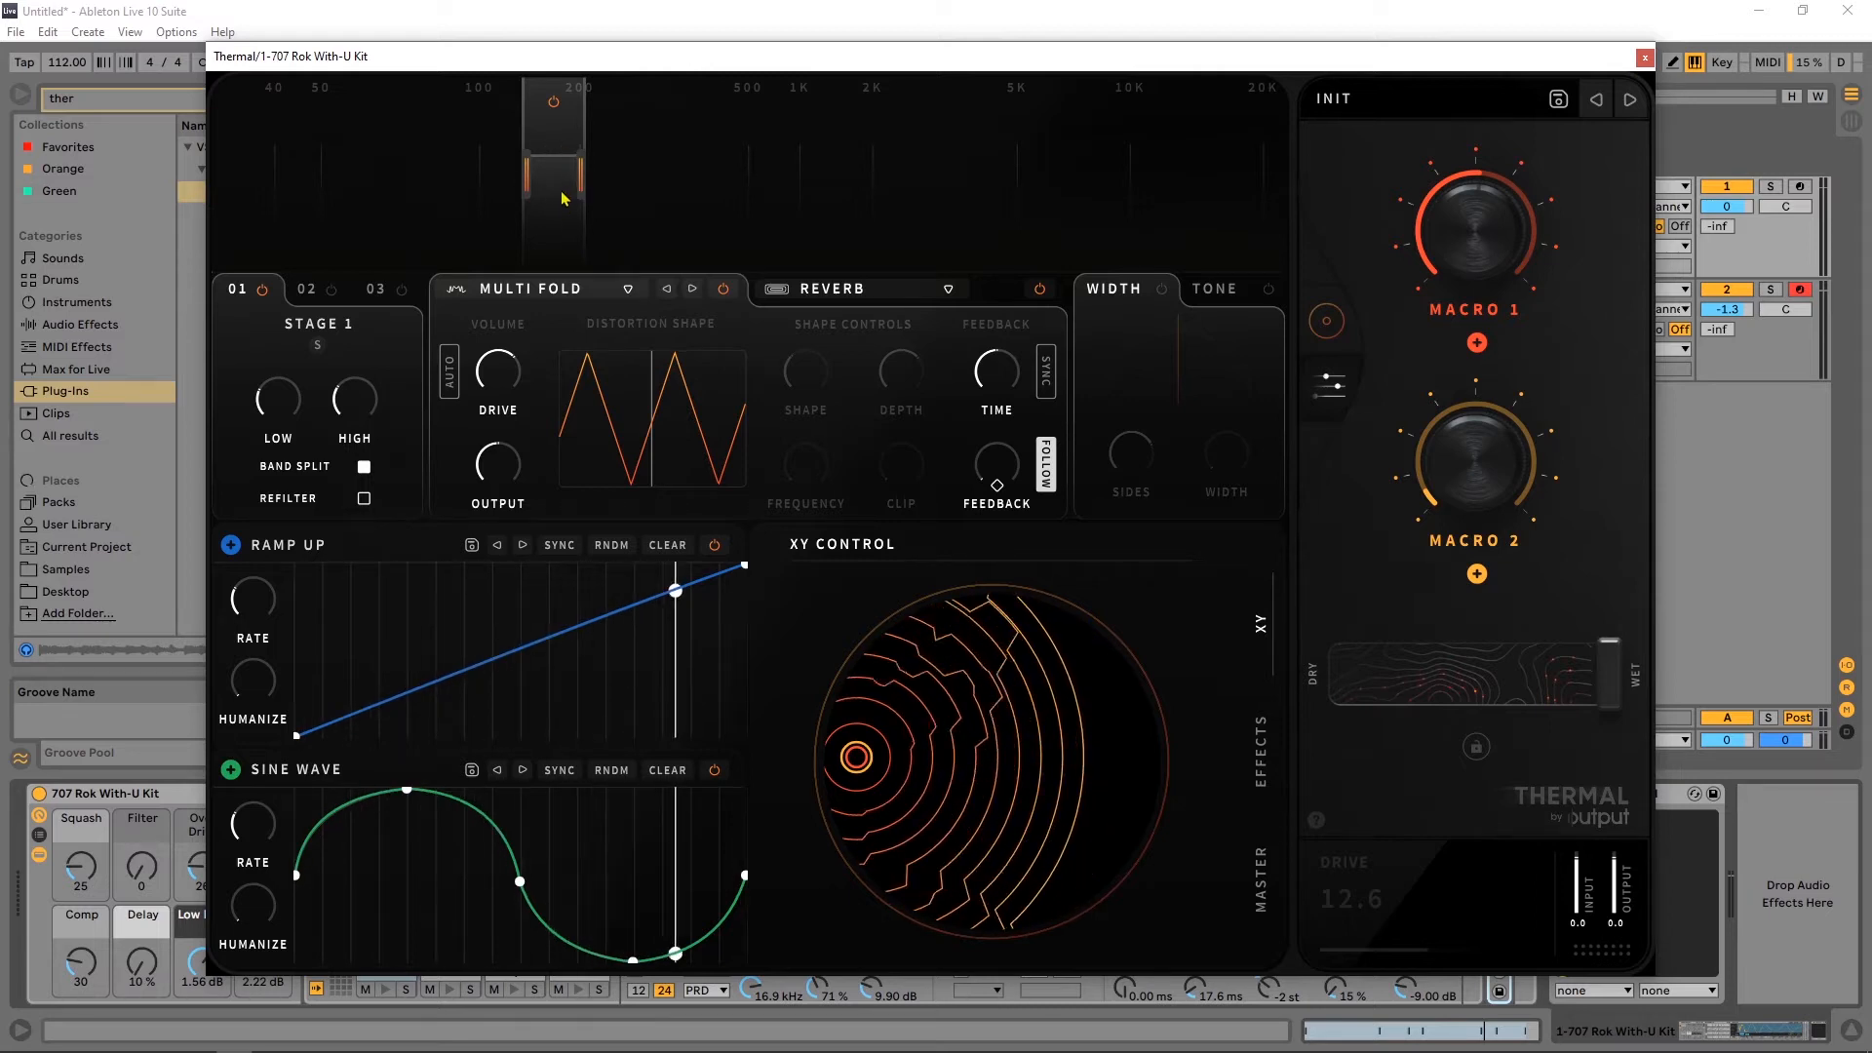
# Enable Stage 2 with band split on and set its frequency band from 205 Hz to 22 kHz.
pyautogui.click(334, 297)
pyautogui.click(332, 291)
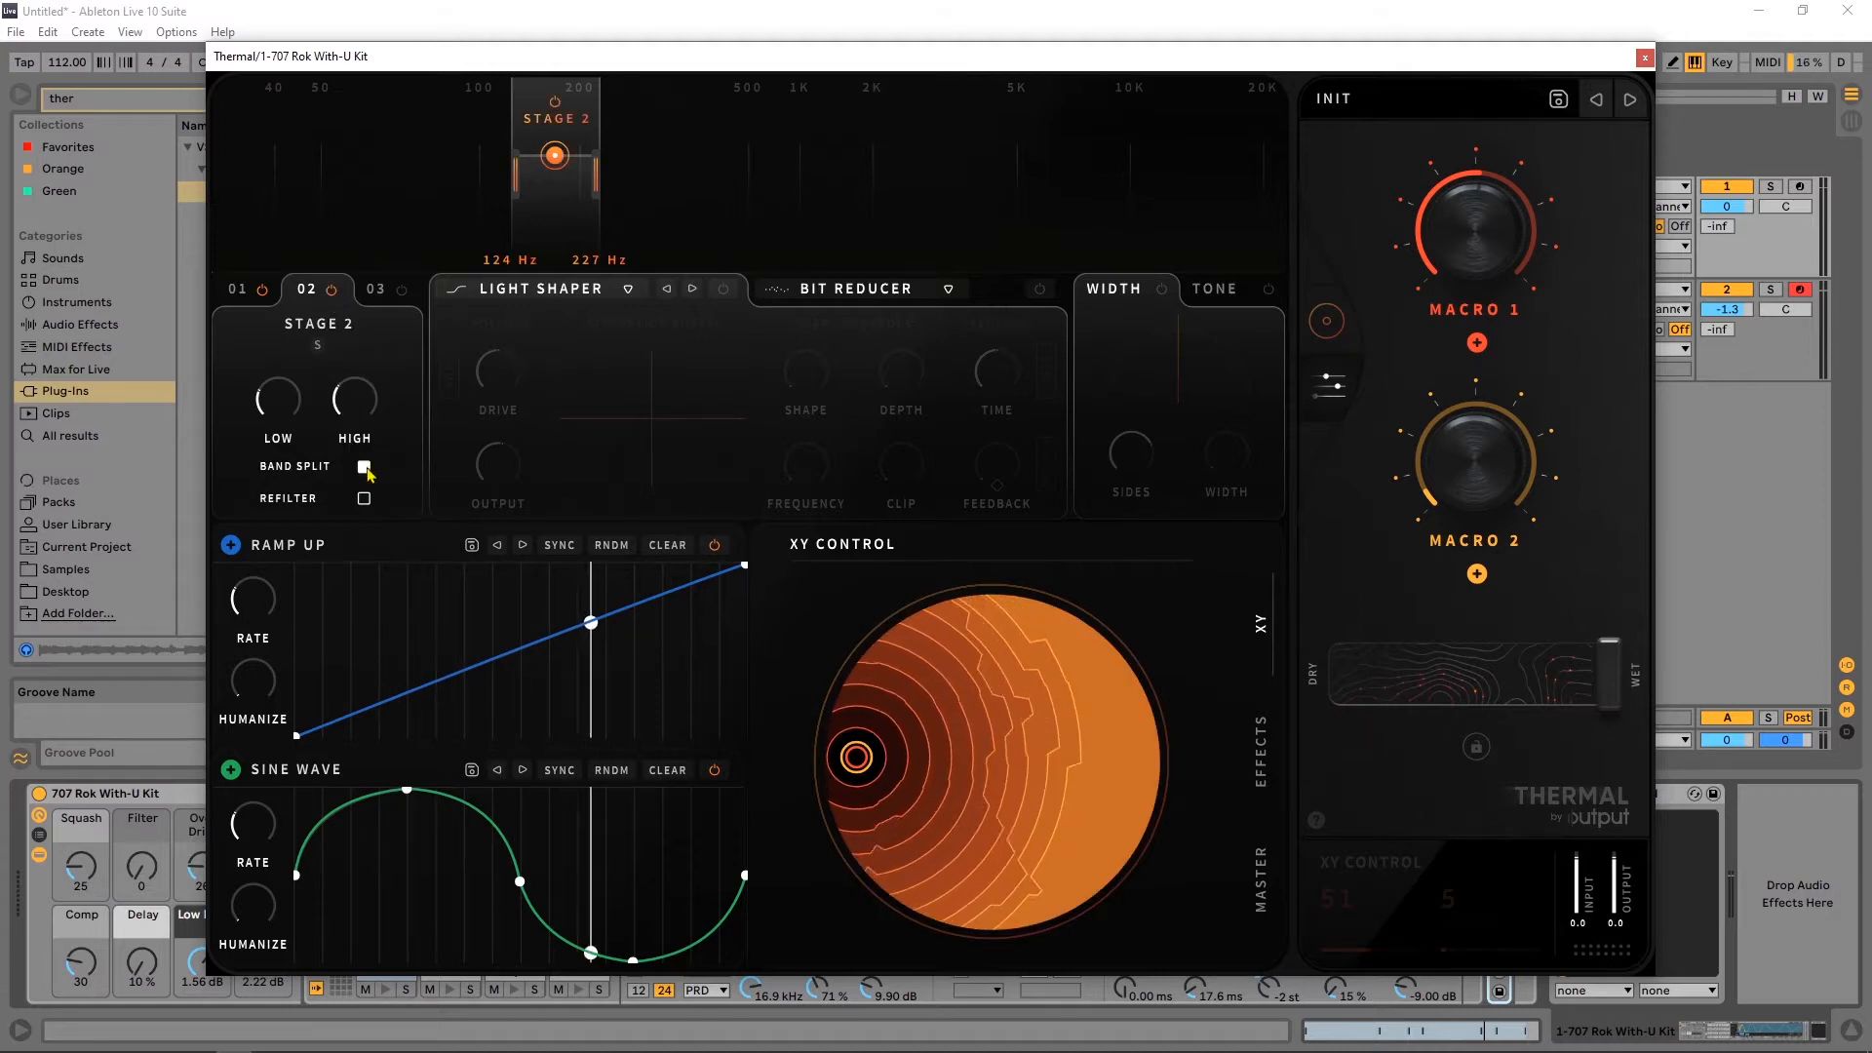
pyautogui.click(363, 468)
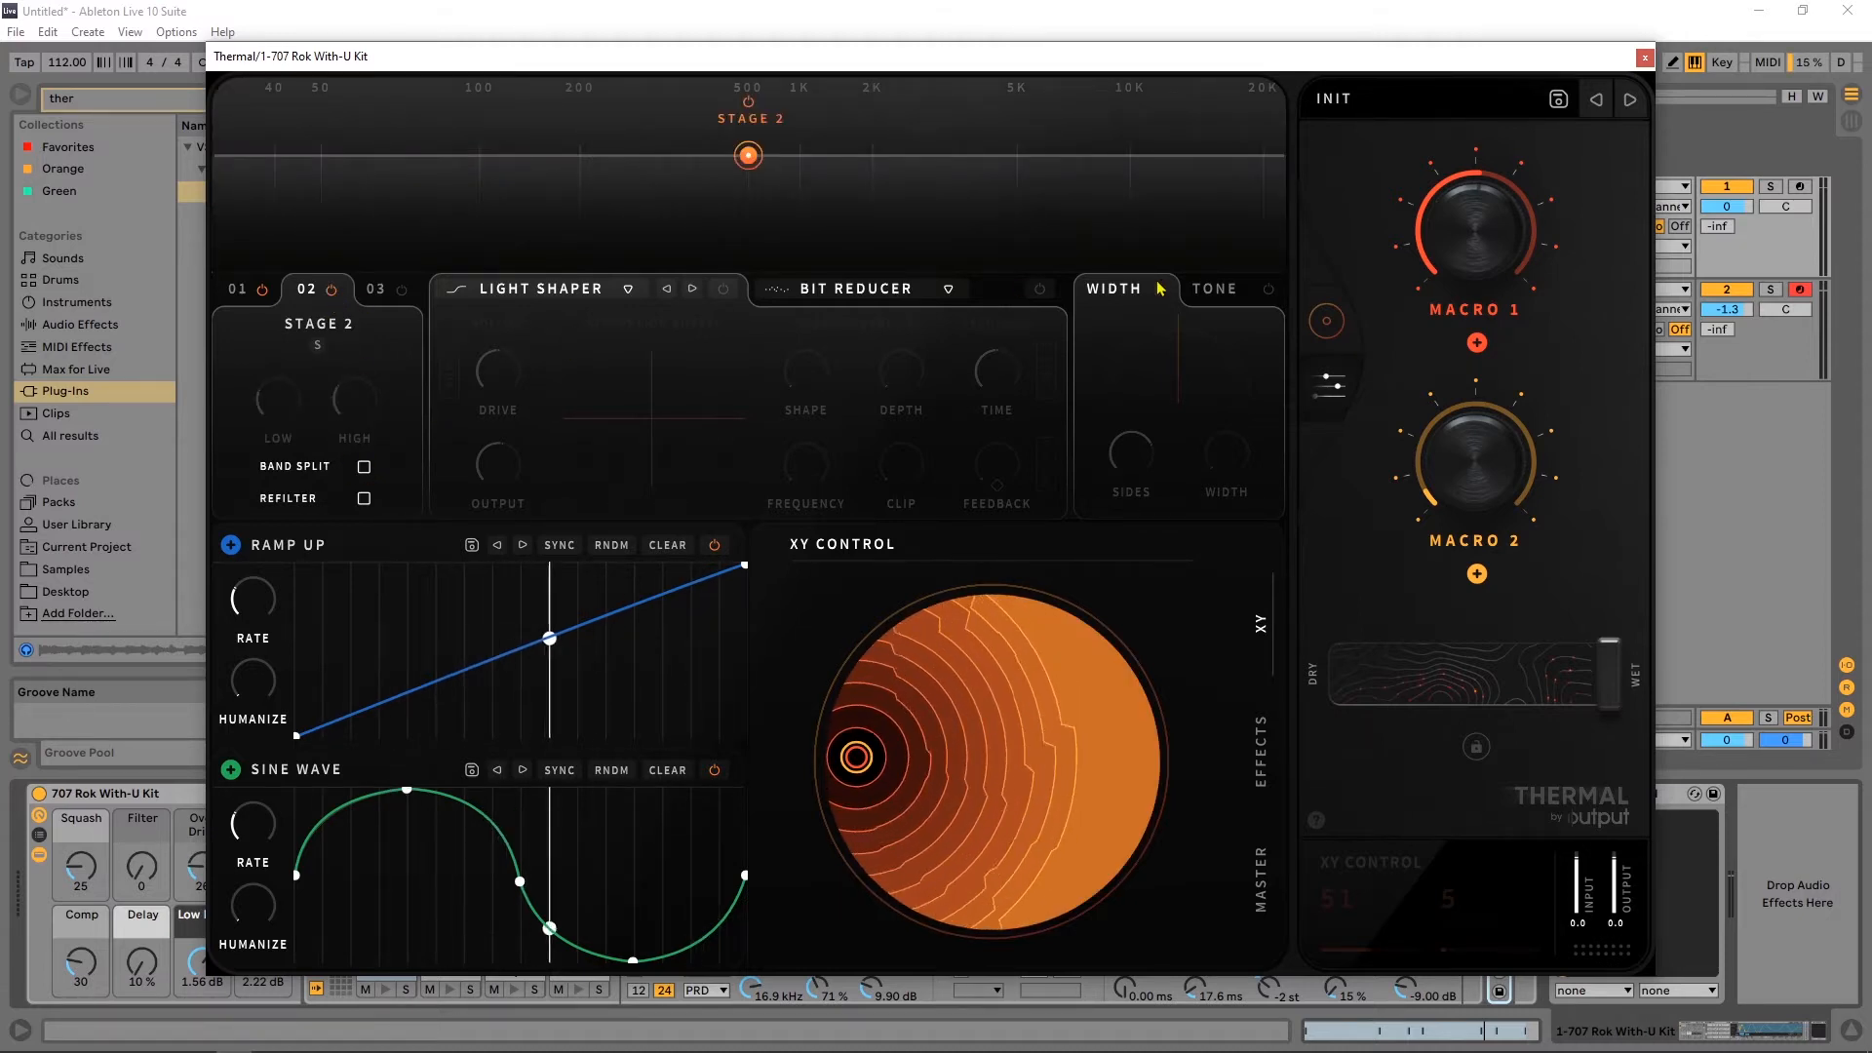
pyautogui.click(363, 468)
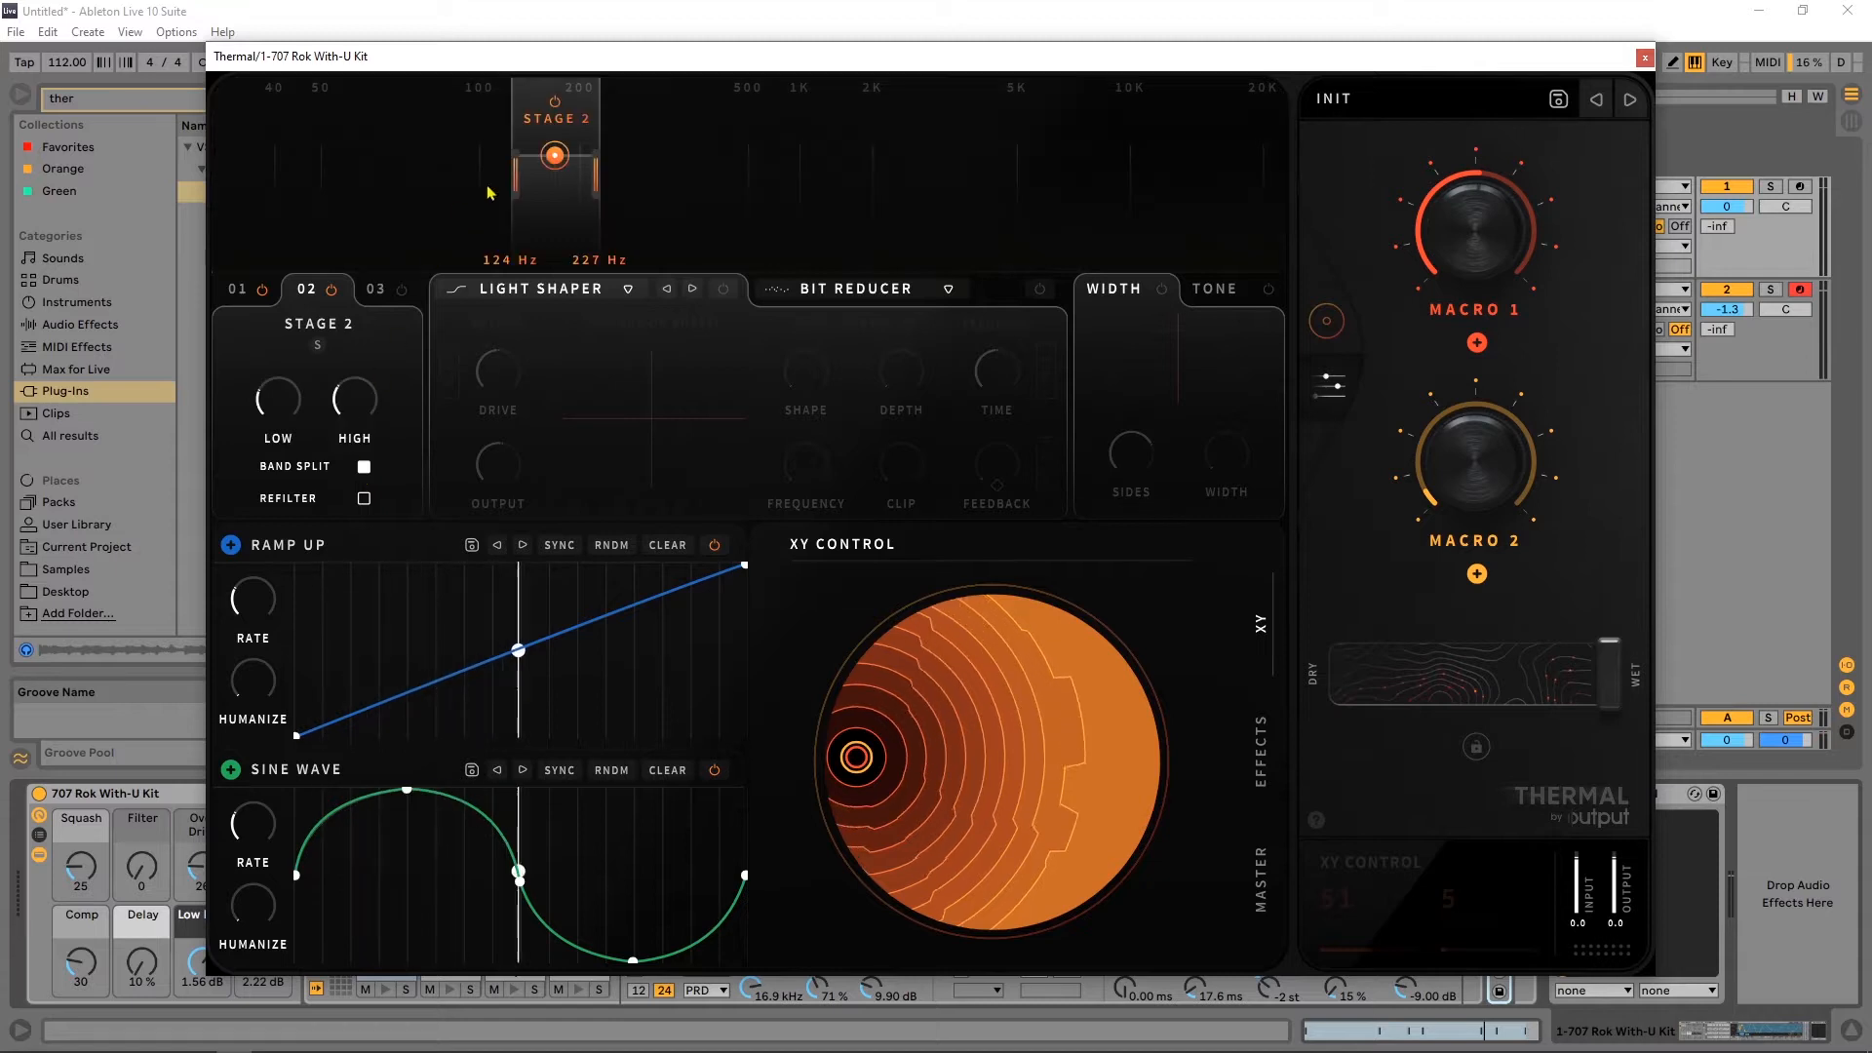
pyautogui.moveTo(595, 174); pyautogui.dragTo(1338, 202)
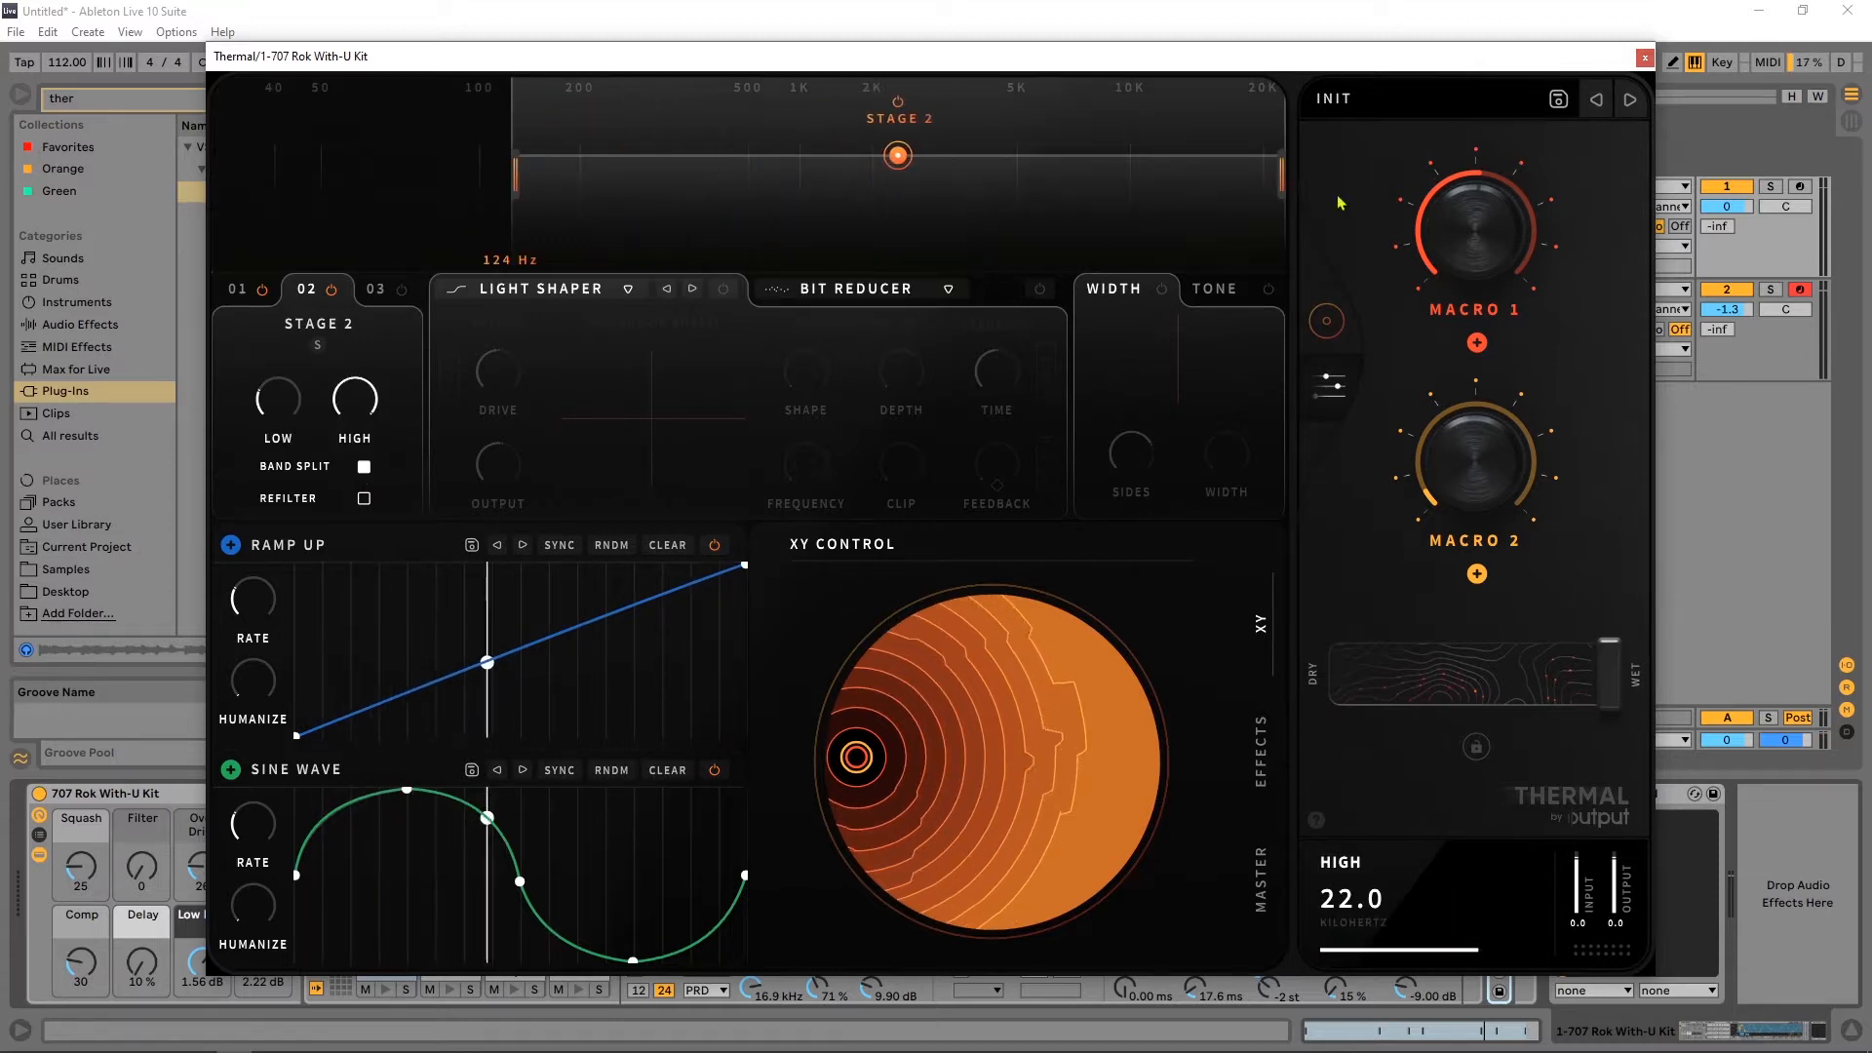
pyautogui.moveTo(512, 171); pyautogui.dragTo(587, 174)
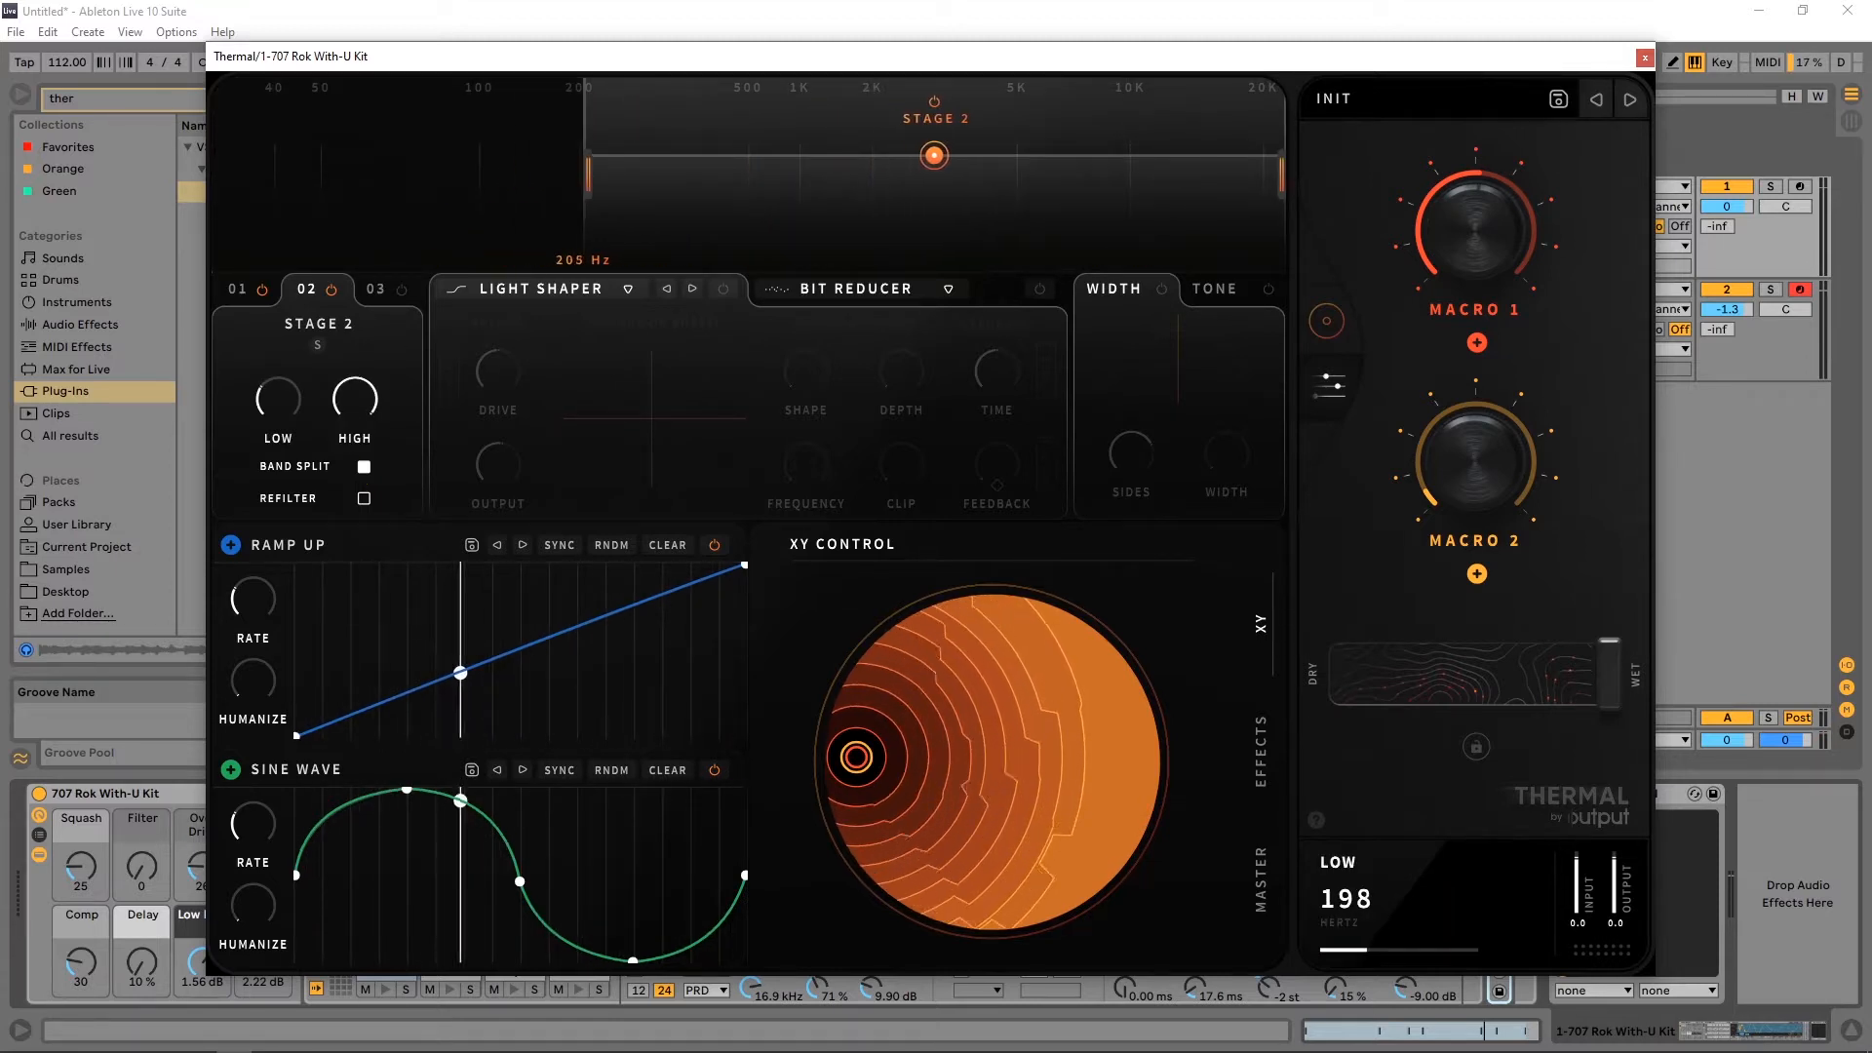
# Enable Stage 2's Light Shaper distortion with 3.9 dB of drive, then play the beat and bypass Stage 1.
pyautogui.click(722, 288)
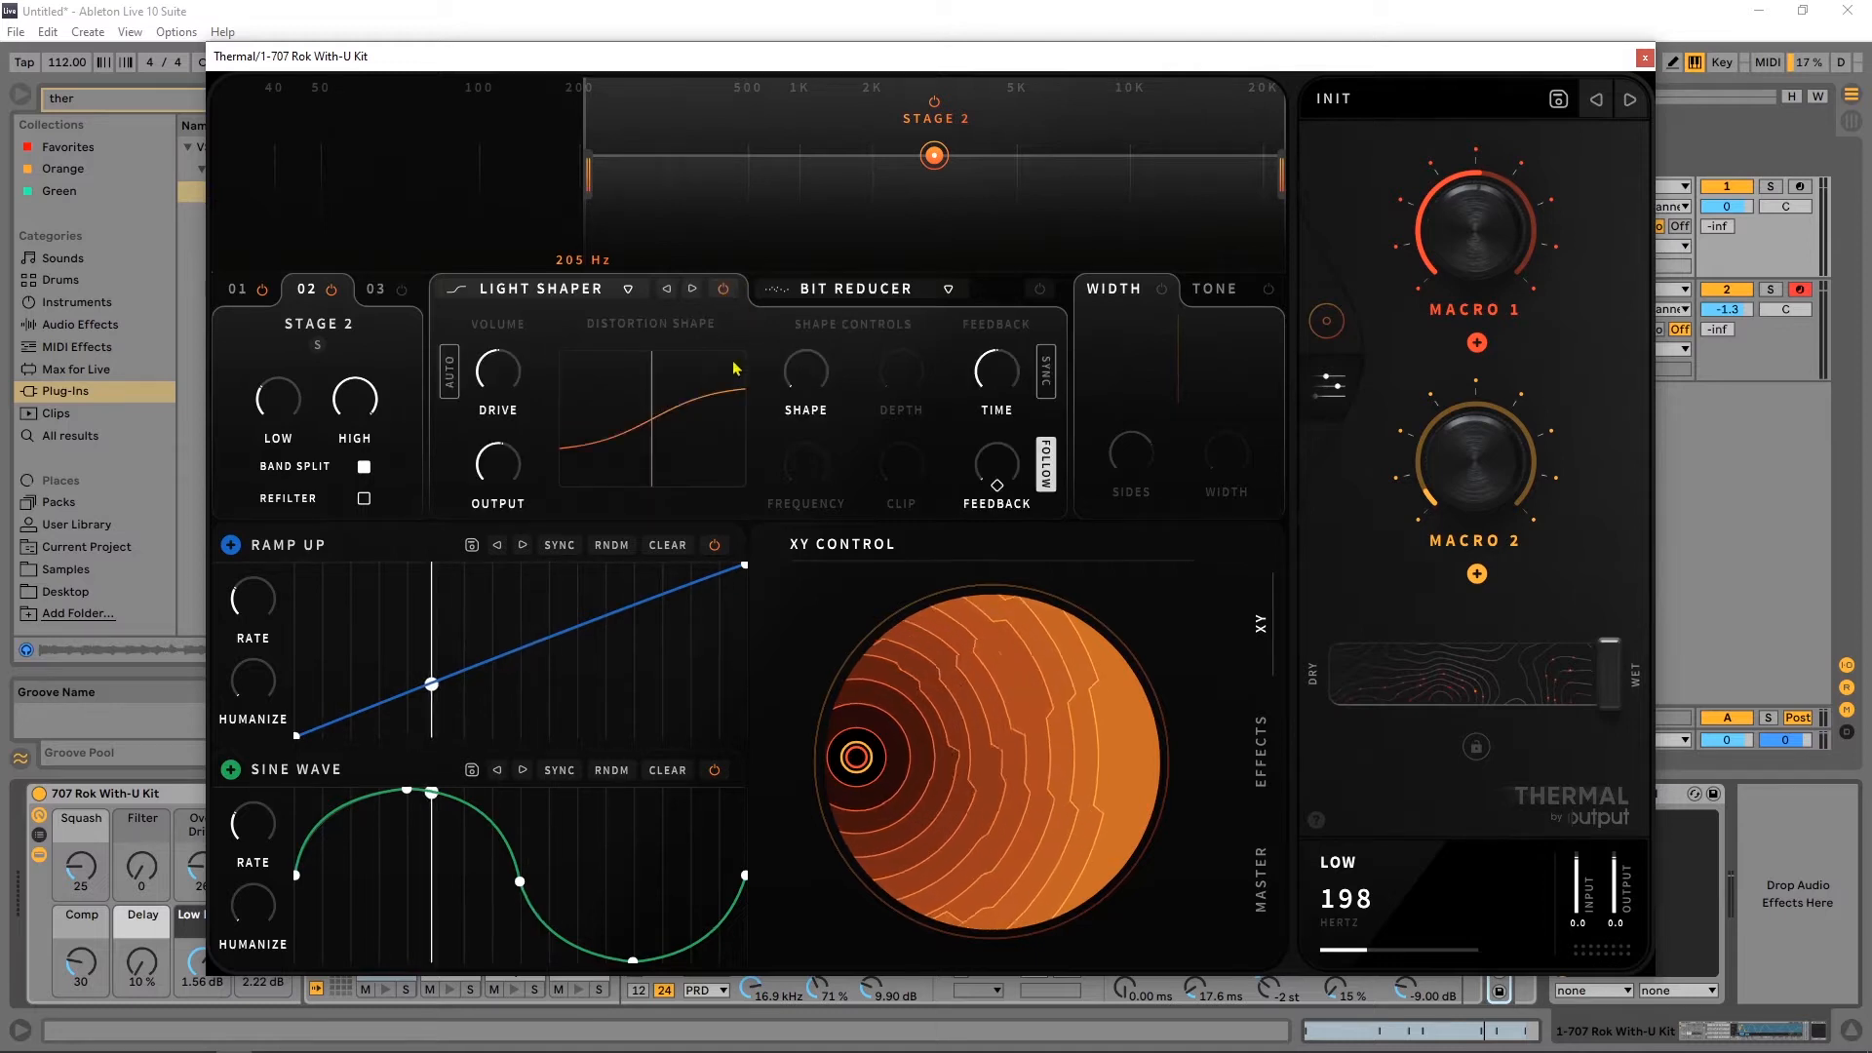
pyautogui.moveTo(497, 370); pyautogui.dragTo(477, 379)
pyautogui.press('space')
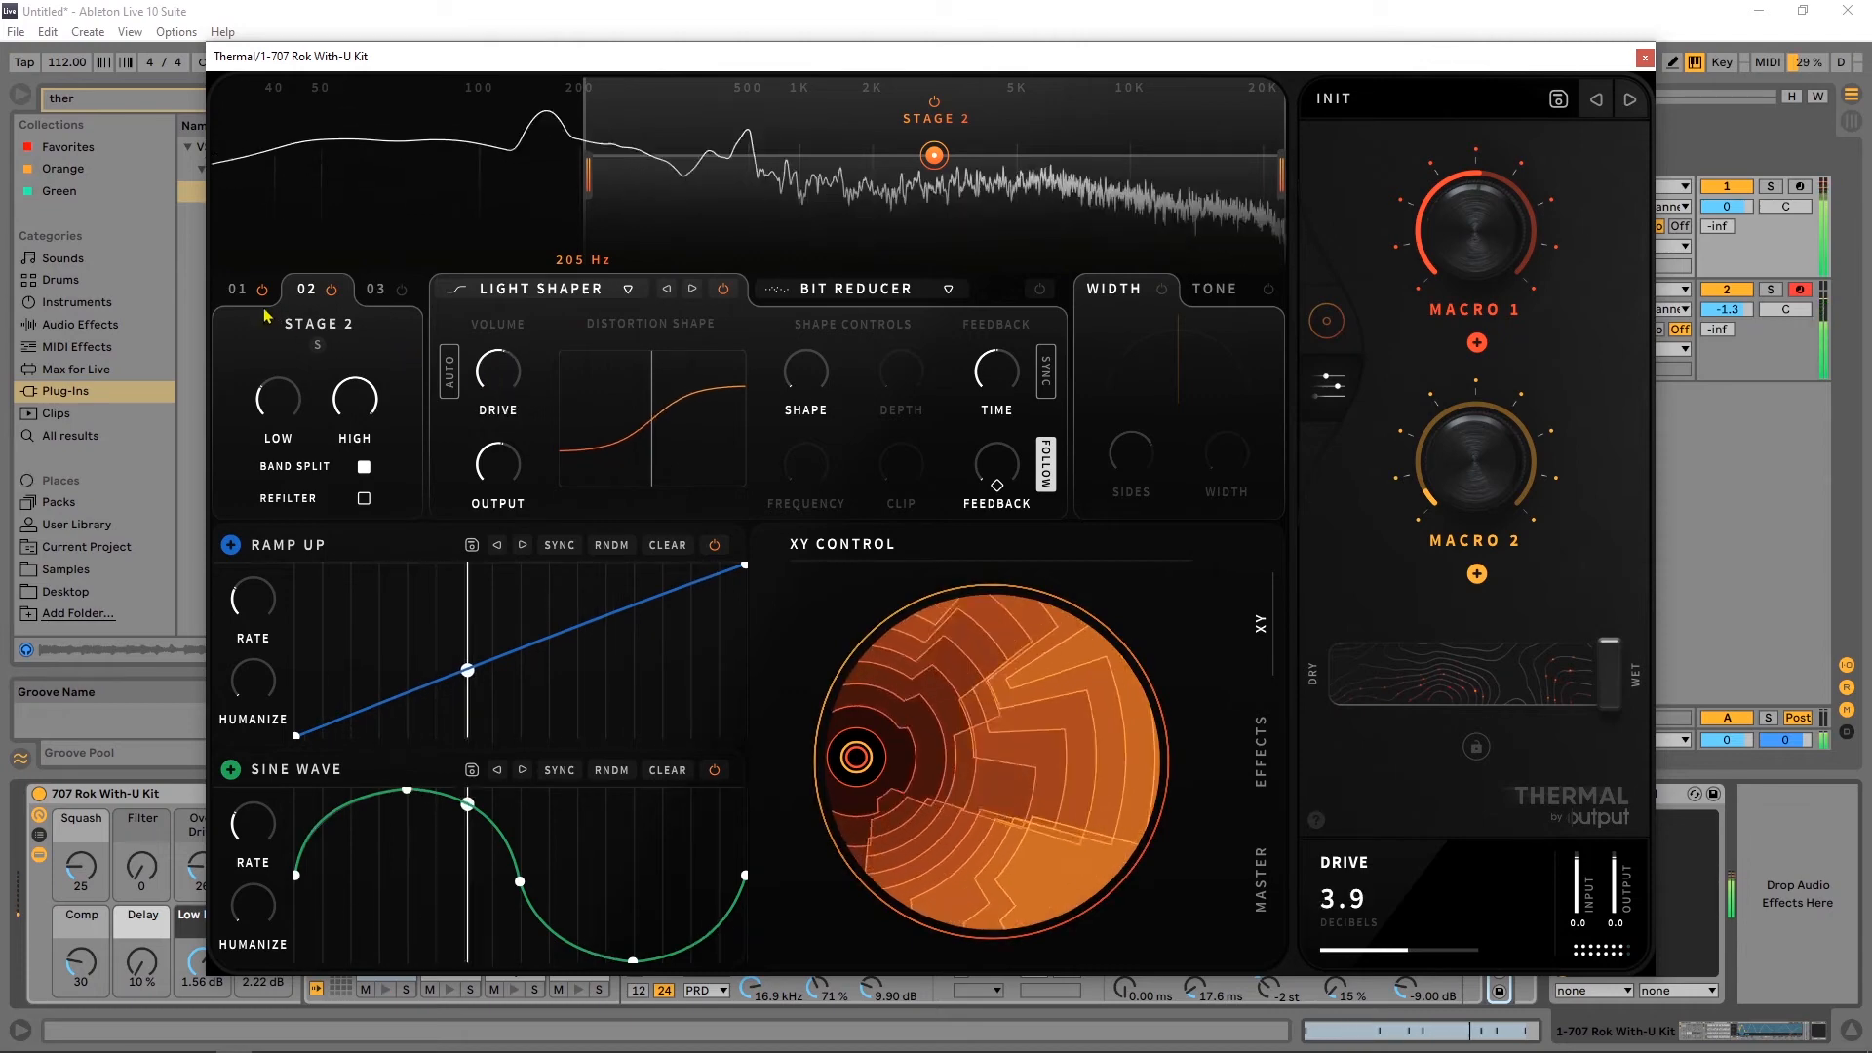
pyautogui.press('space')
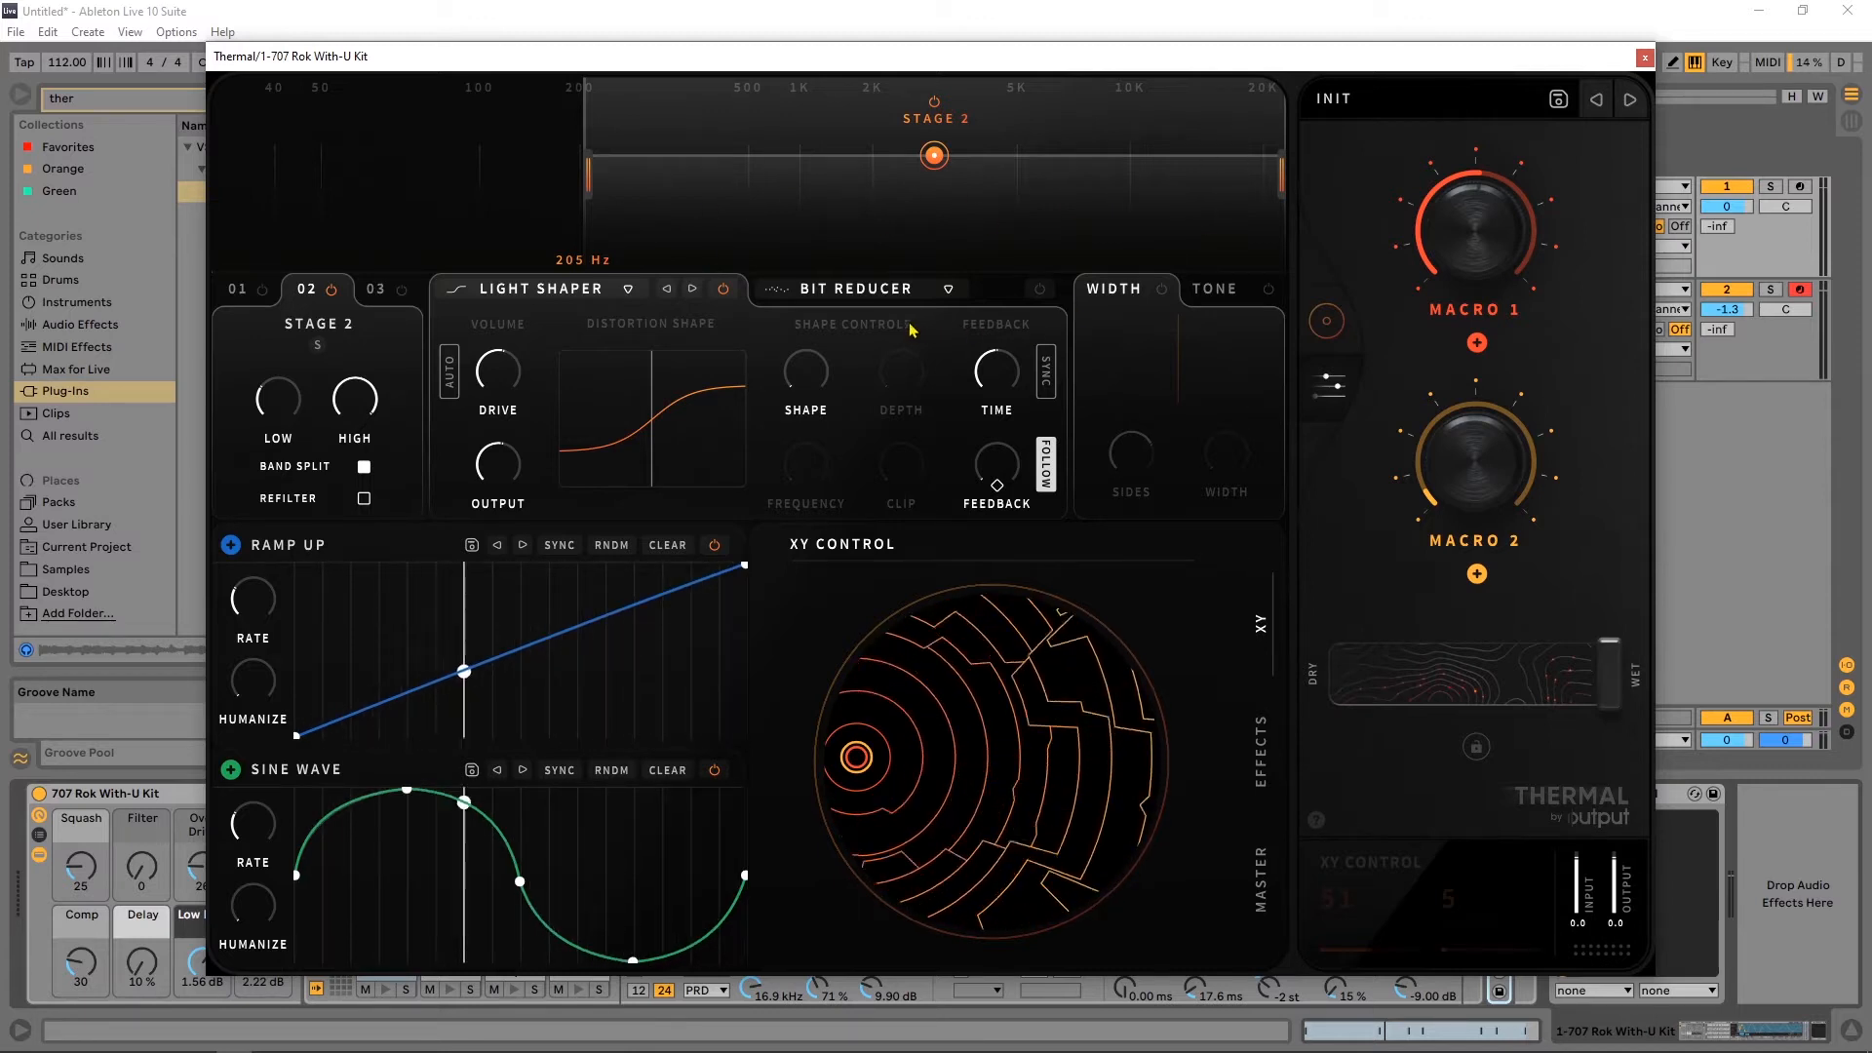
# Enable Stage 2's width module, audition it at 100 percent and adjusted sides, and reduce the width to 31 percent.
pyautogui.click(1162, 292)
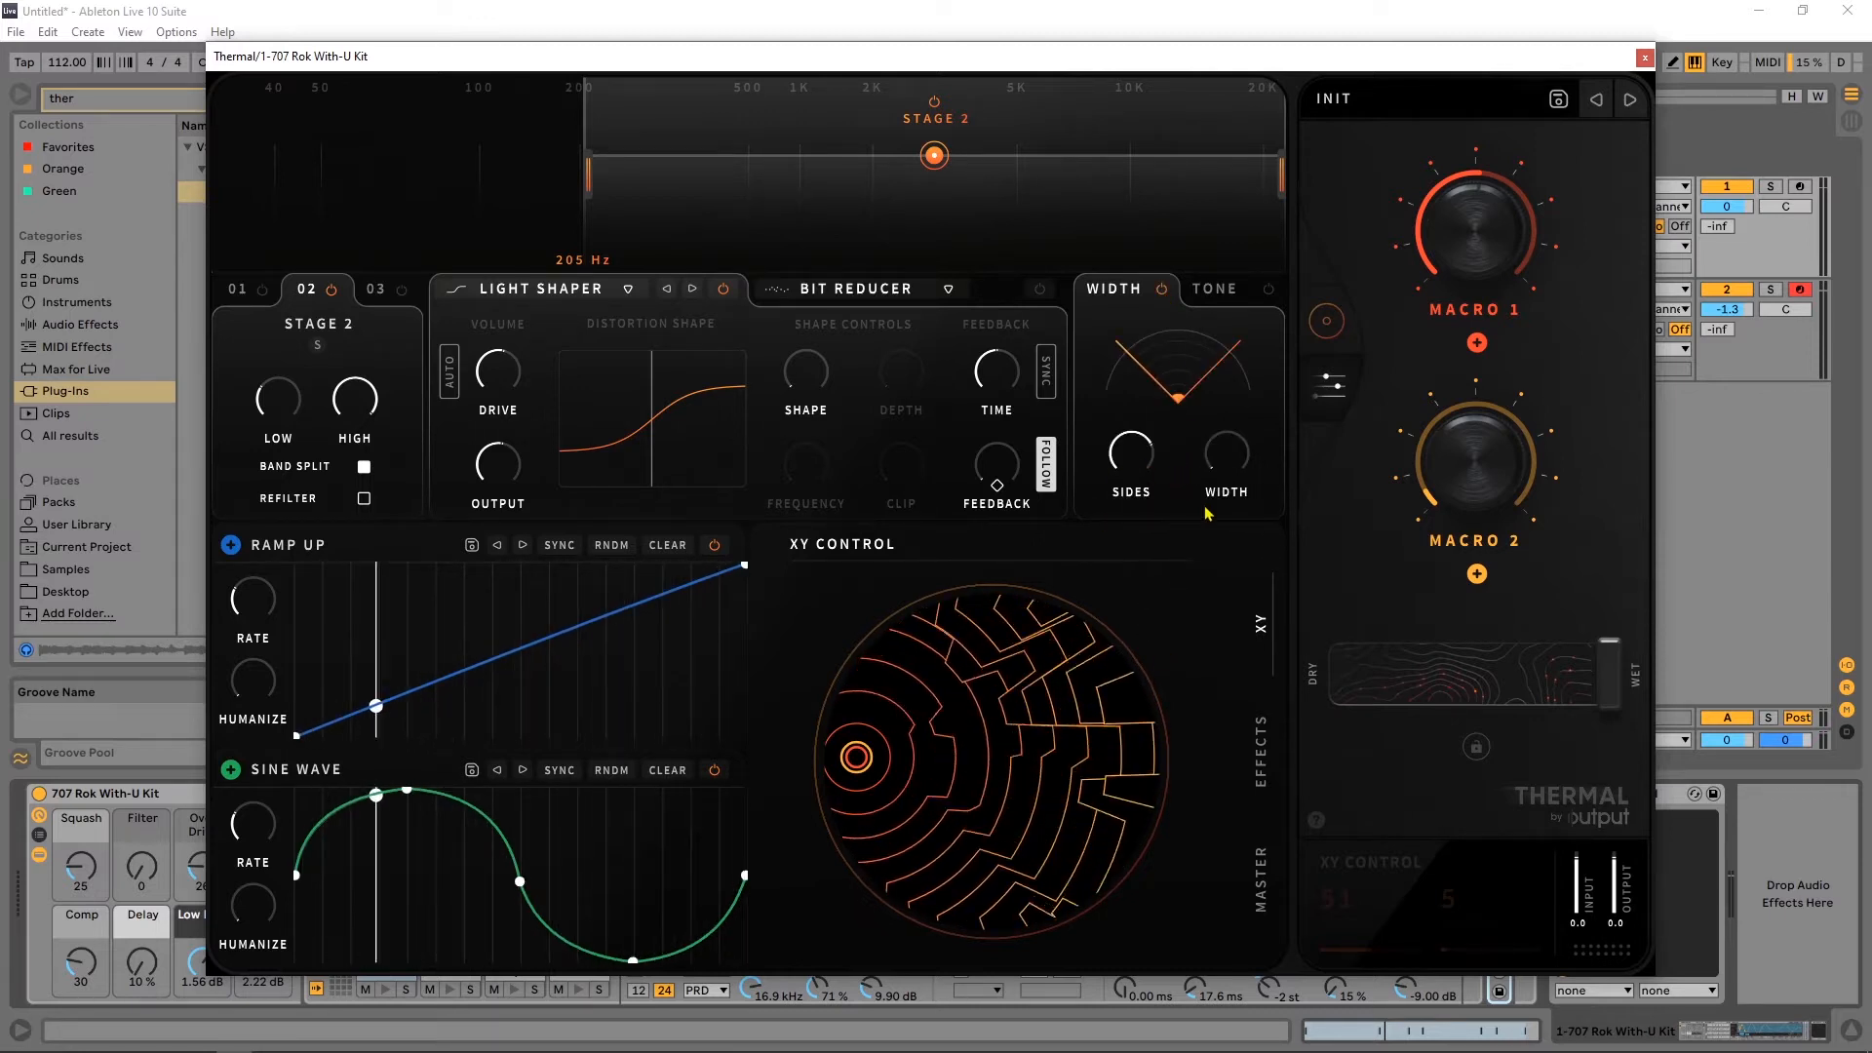
pyautogui.moveTo(1206, 514); pyautogui.dragTo(1204, 356)
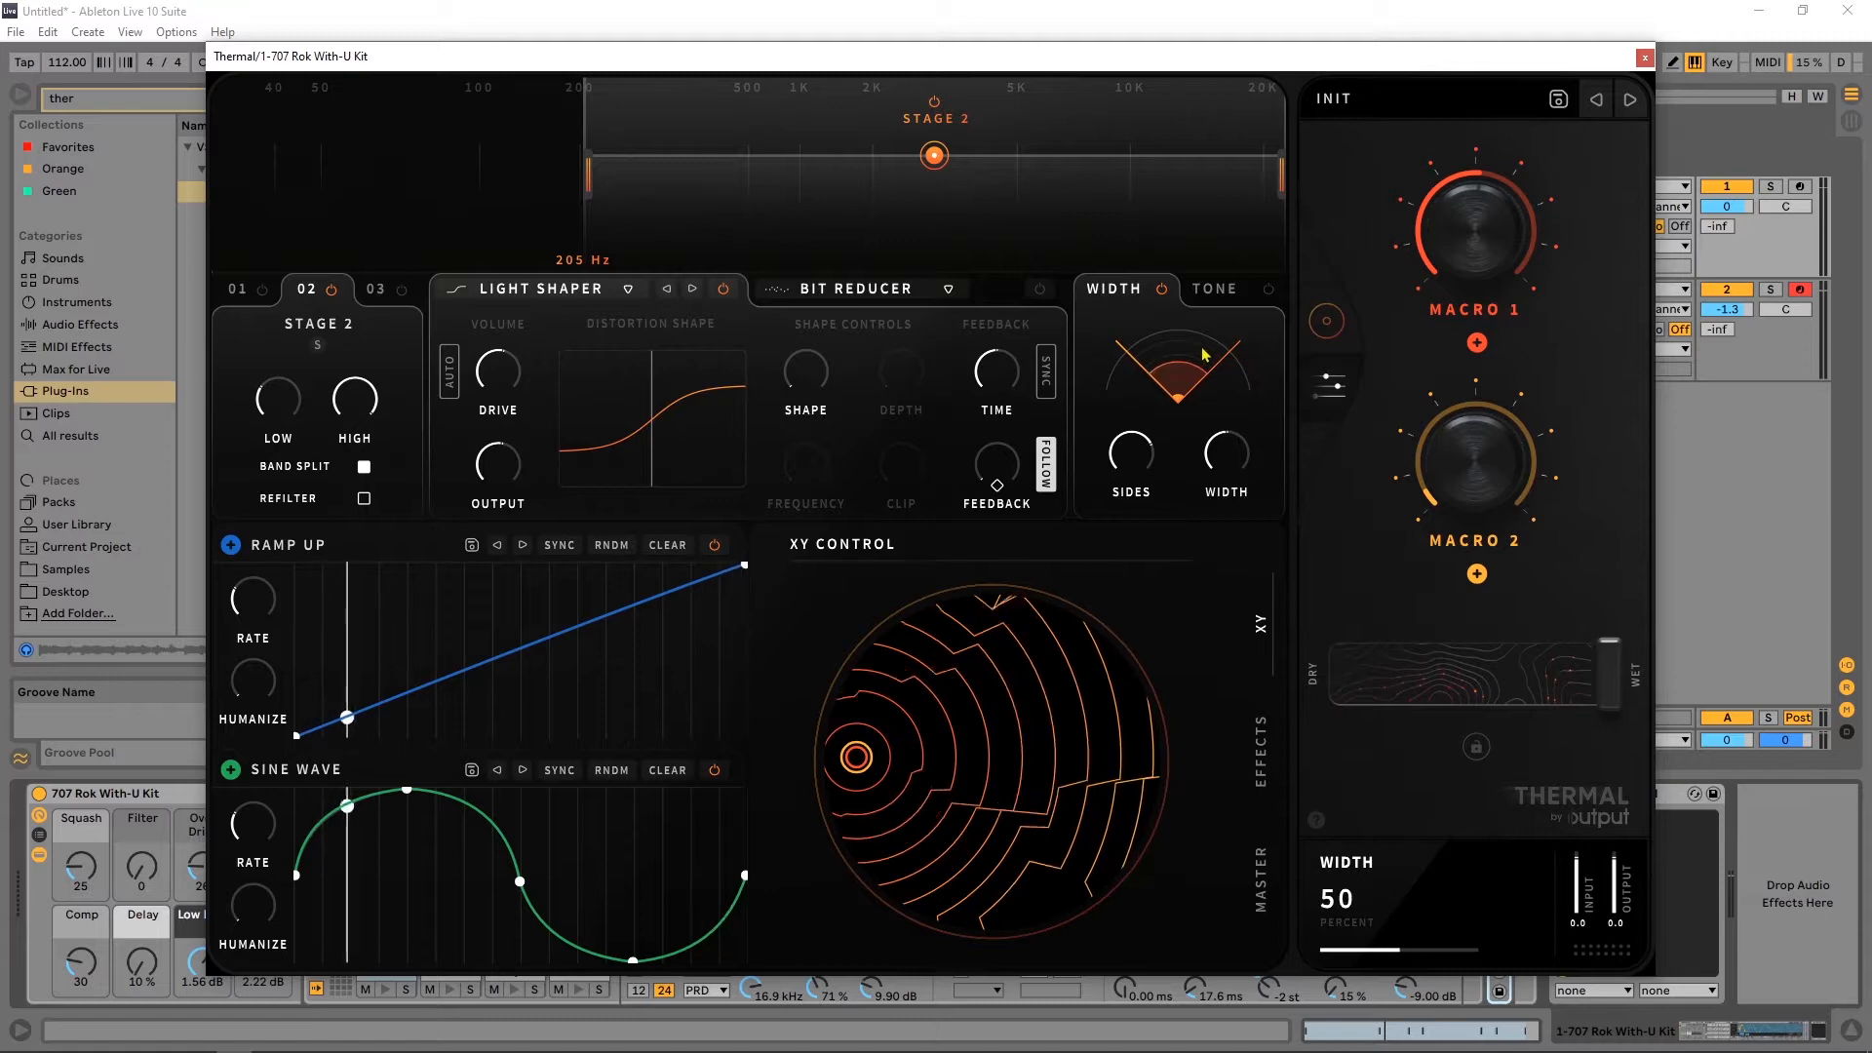
pyautogui.moveTo(1162, 443)
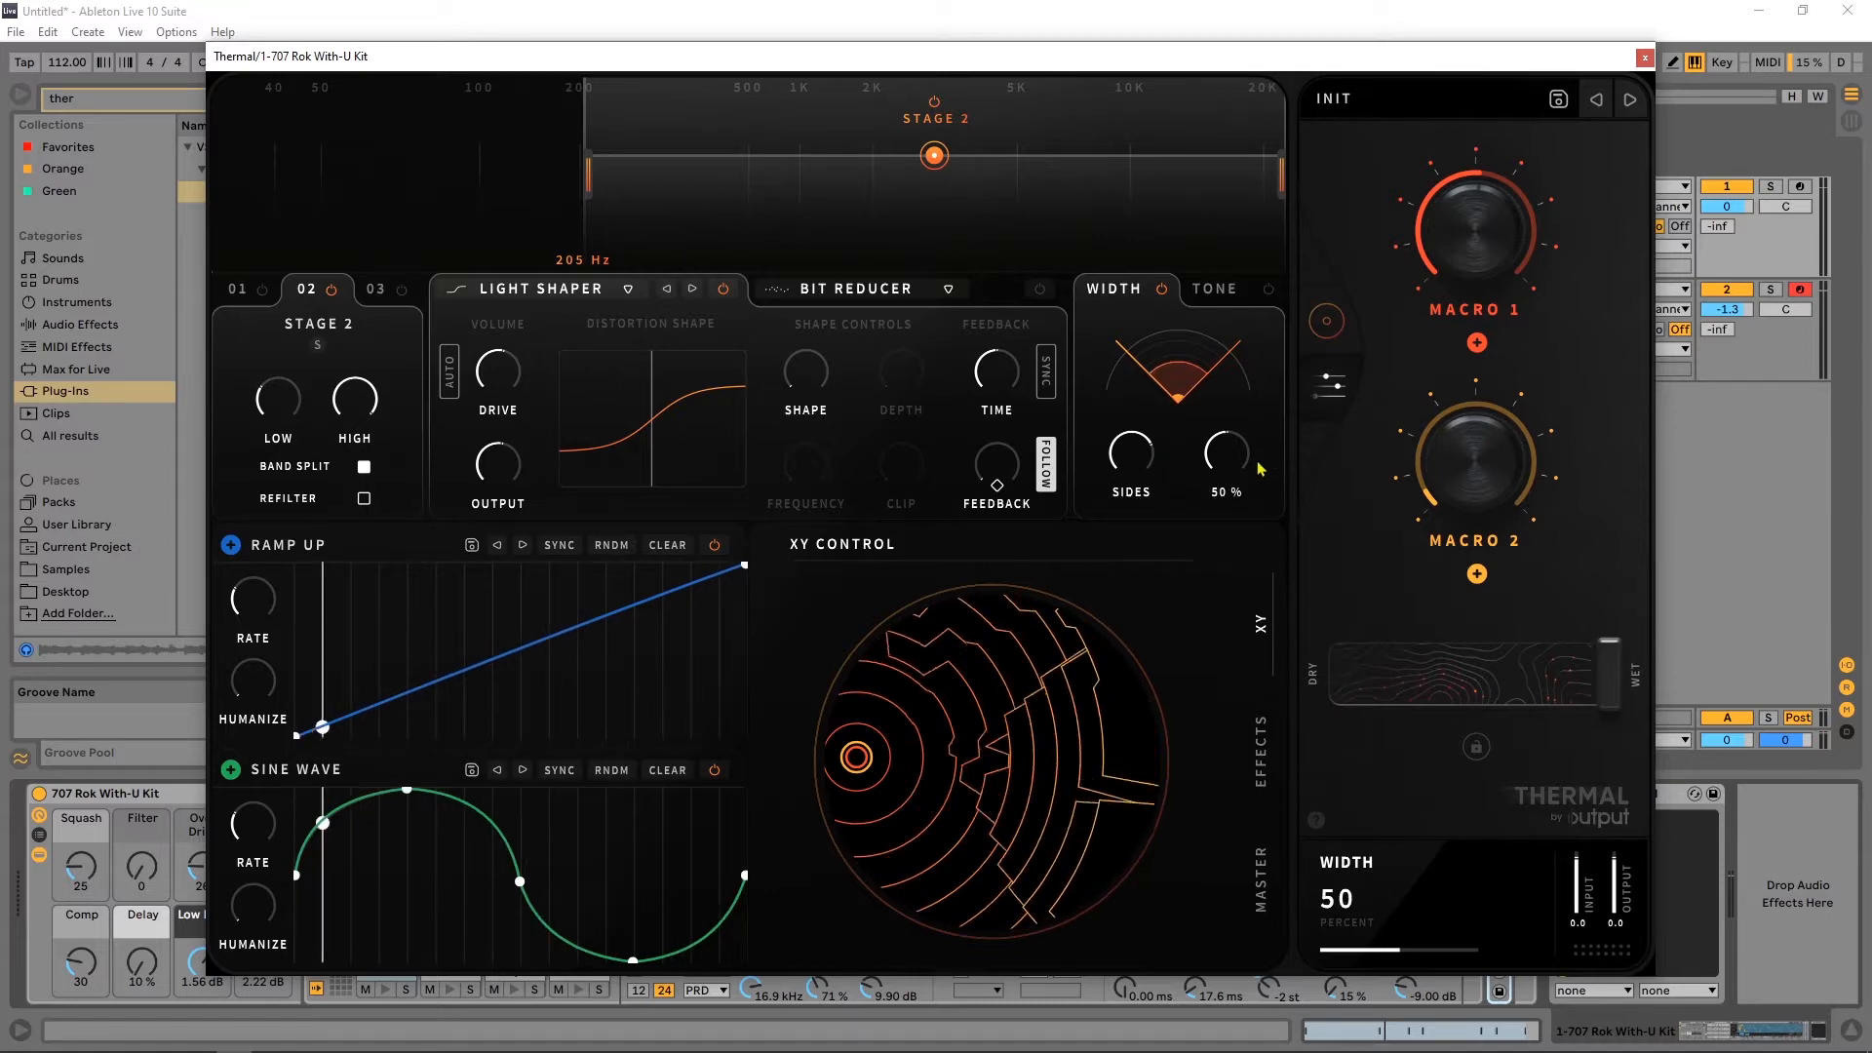
pyautogui.moveTo(1259, 466); pyautogui.dragTo(1256, 308)
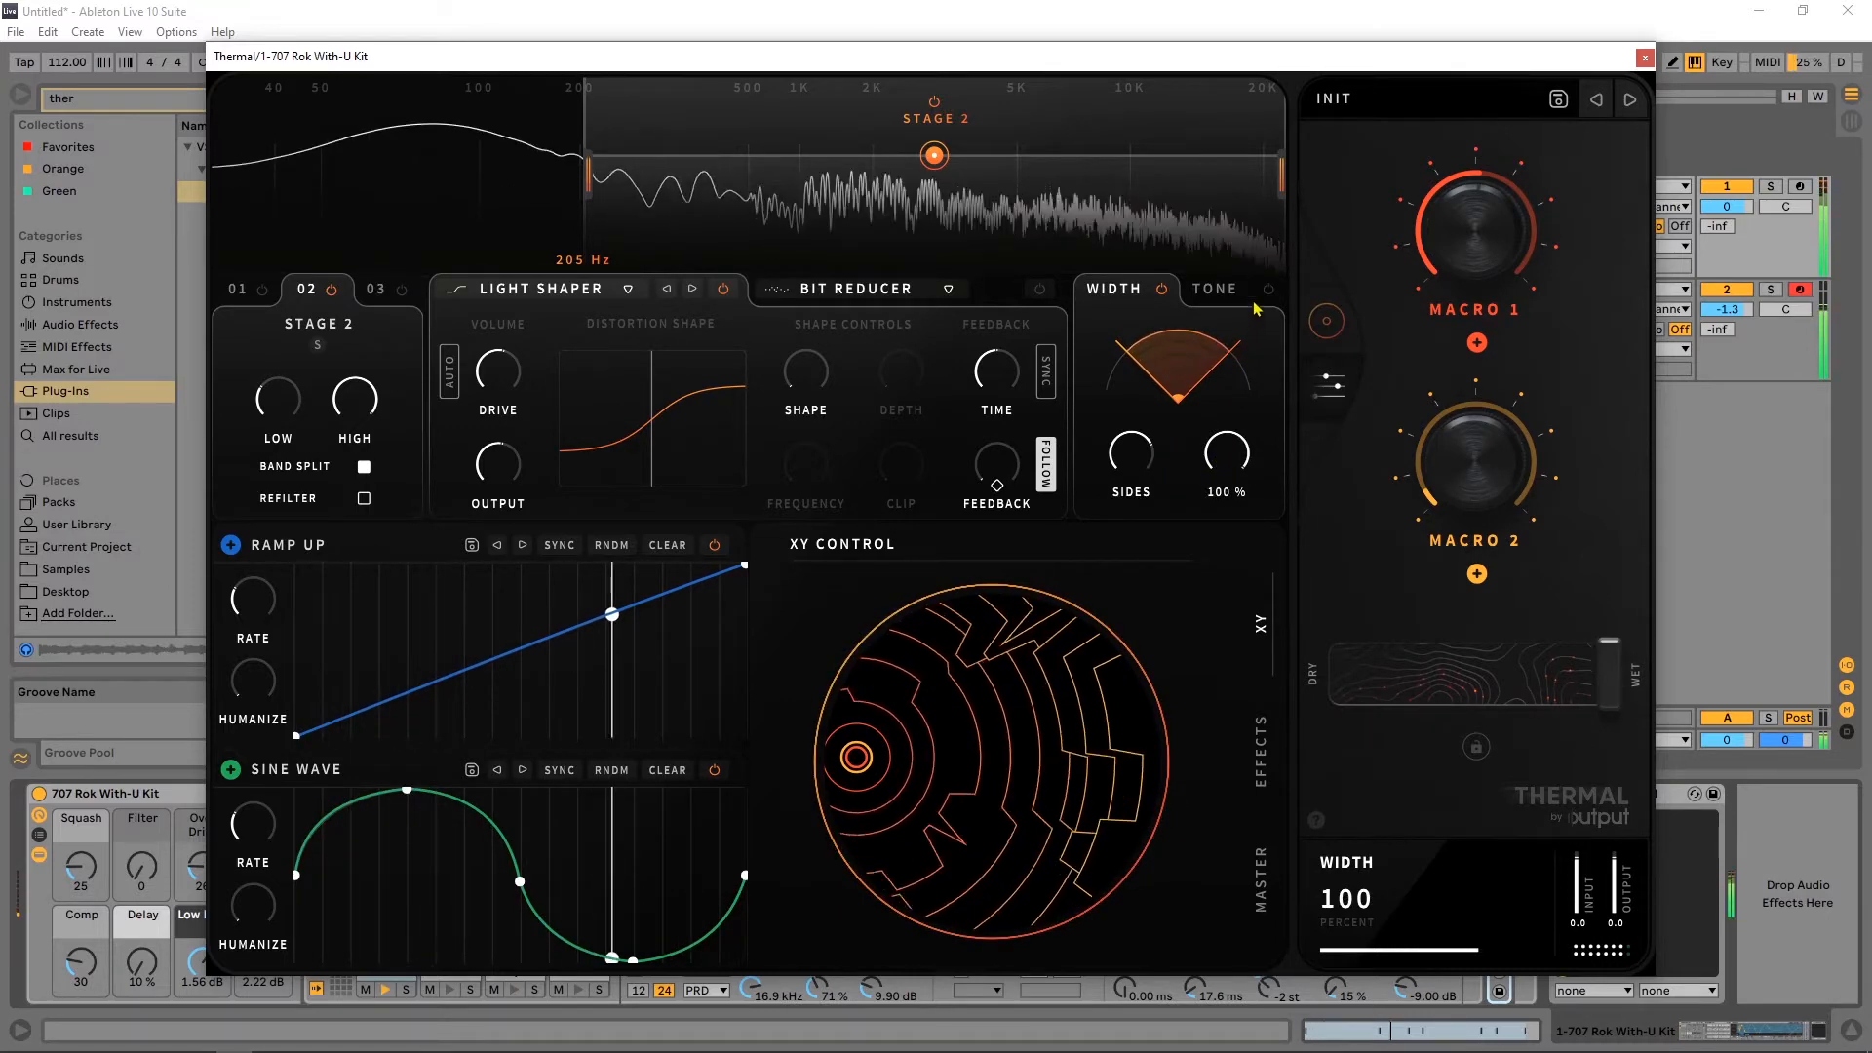
pyautogui.moveTo(1131, 452); pyautogui.dragTo(1131, 387)
pyautogui.moveTo(1227, 451); pyautogui.dragTo(1217, 612)
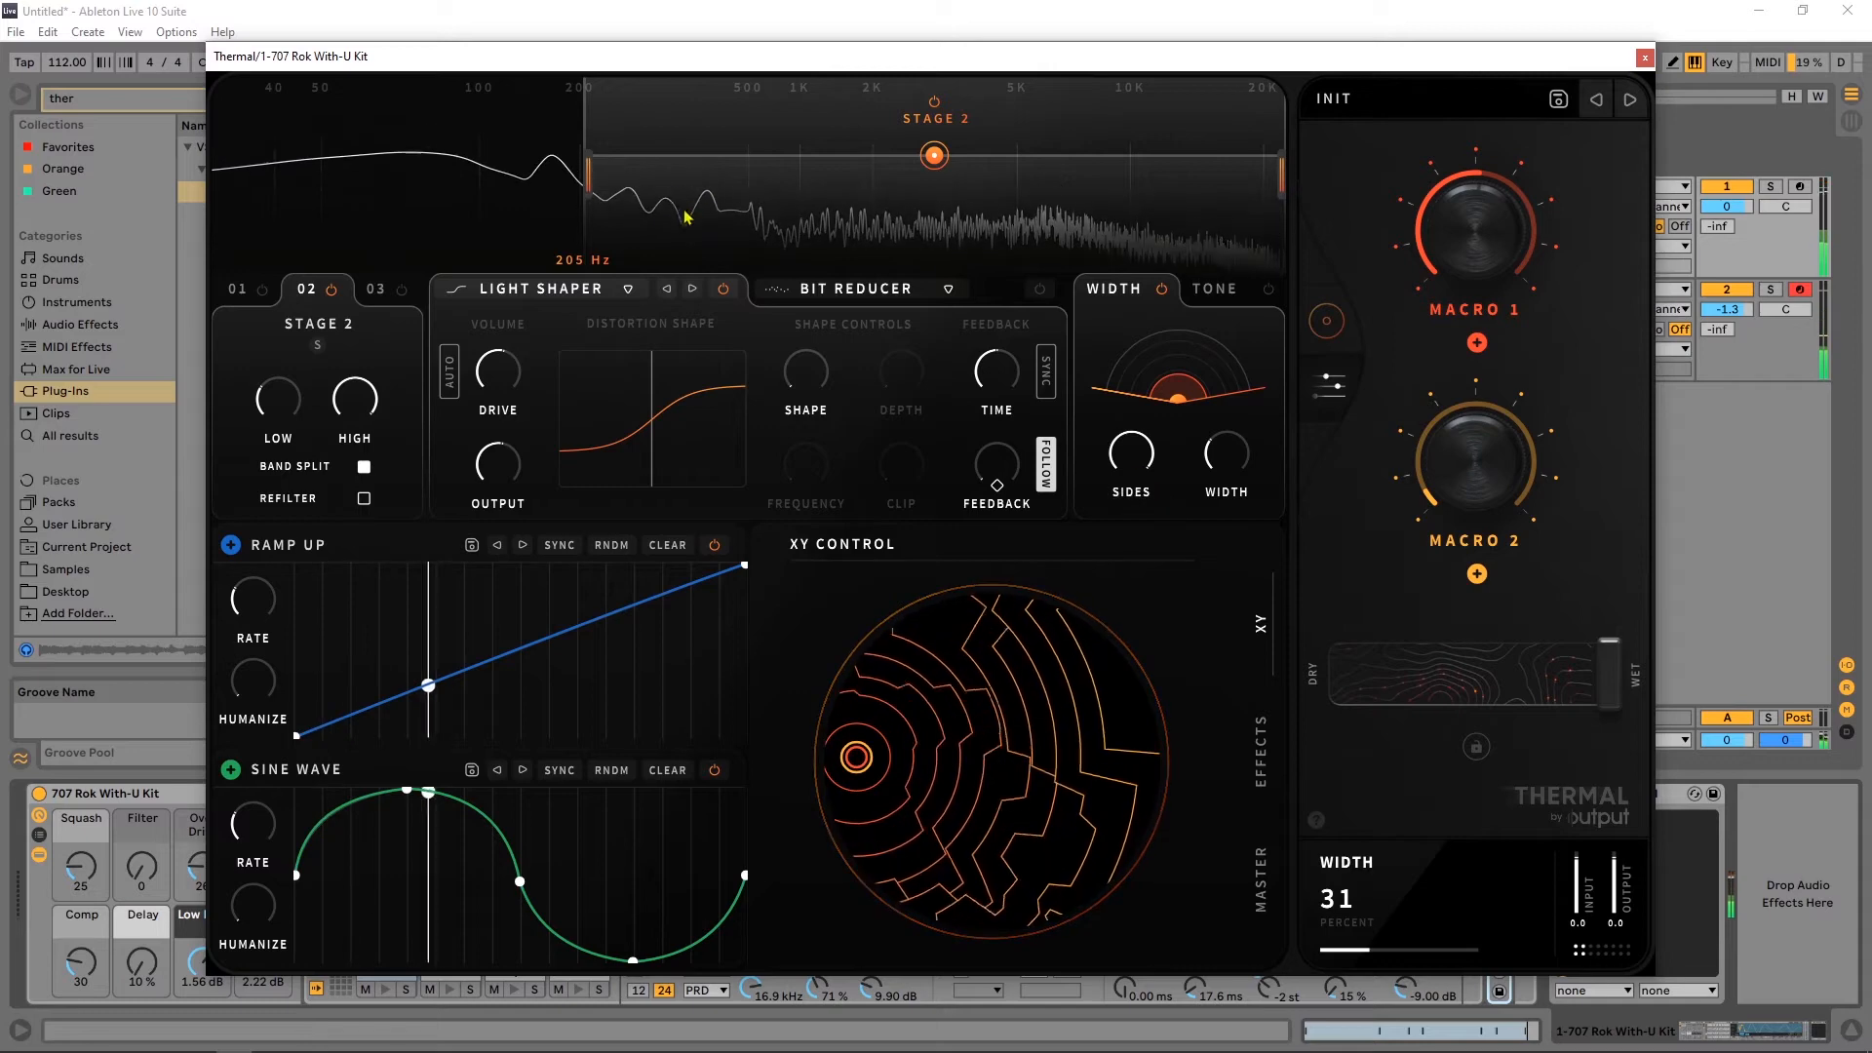
# Raise Stage 2's lower band limit to 536 Hz and set its width to 35 percent with sides at 3.3 dB.
pyautogui.moveTo(587, 175); pyautogui.dragTo(756, 175)
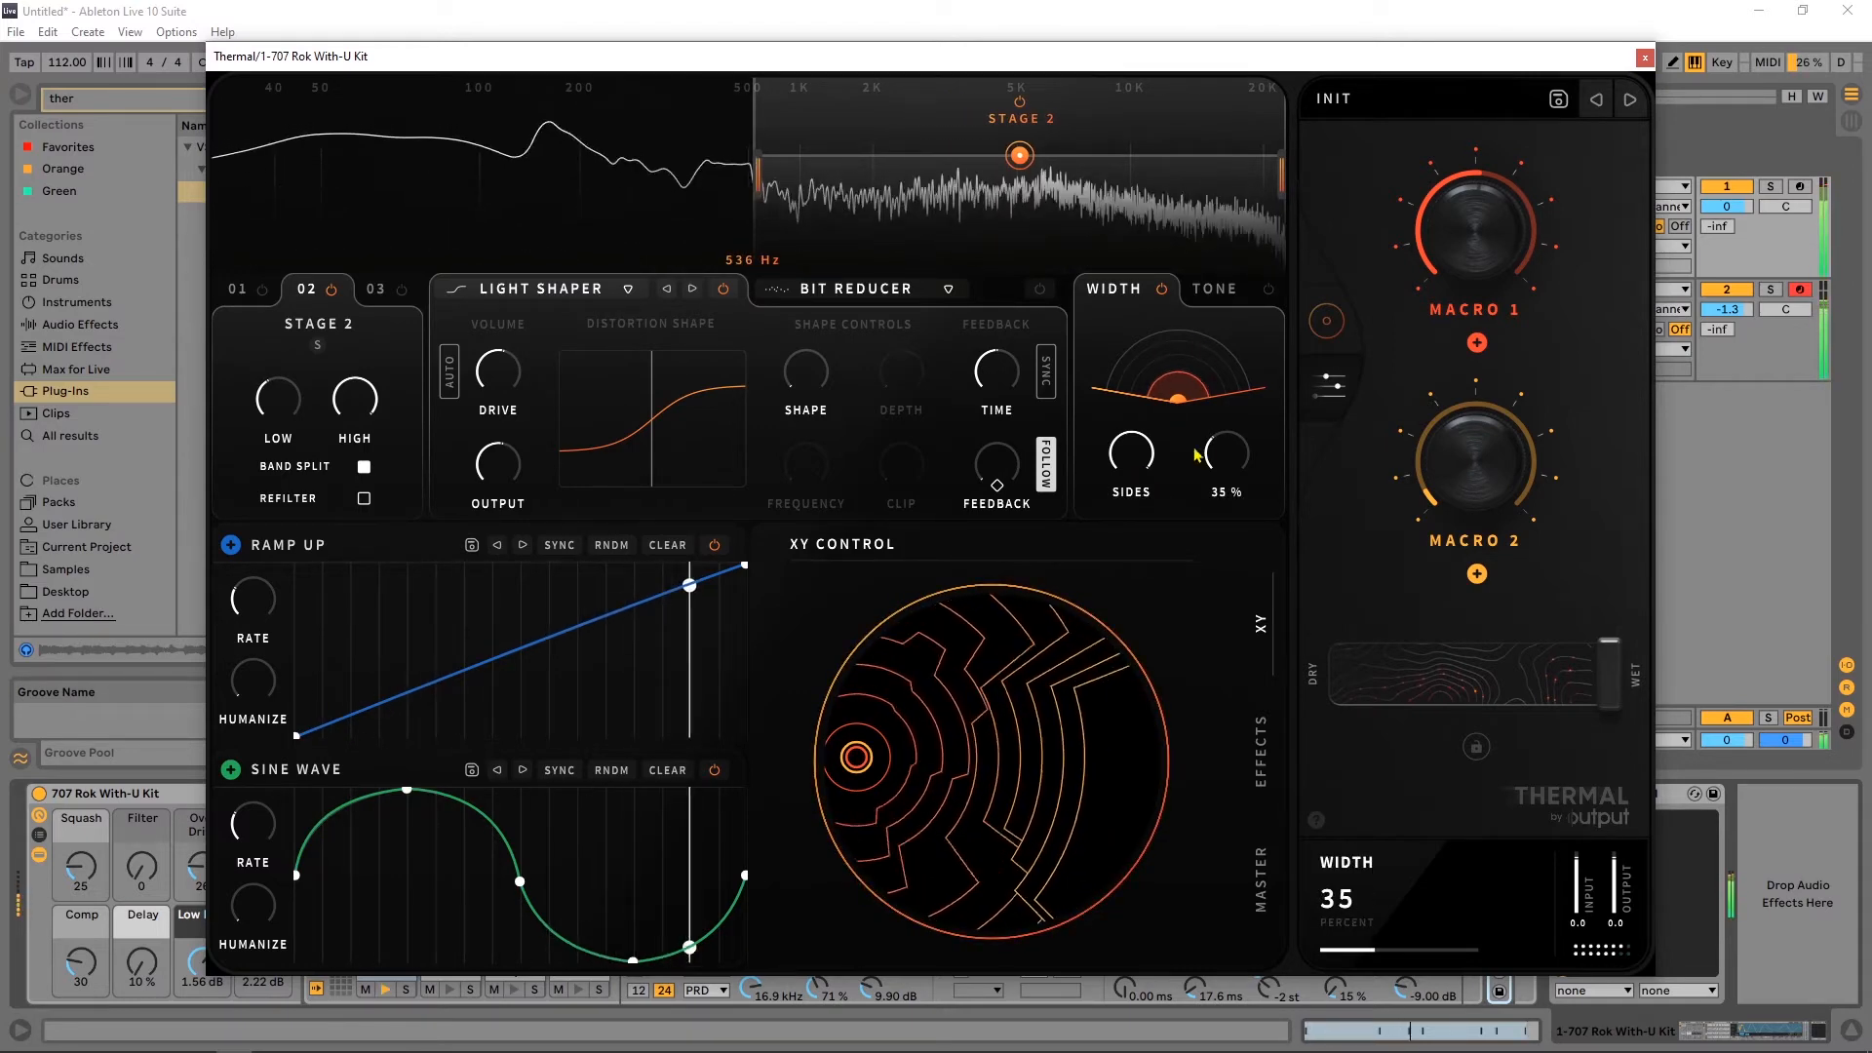
pyautogui.moveTo(1131, 451)
pyautogui.mouseDown()
pyautogui.moveTo(1126, 503)
pyautogui.moveTo(1125, 488)
pyautogui.mouseUp()
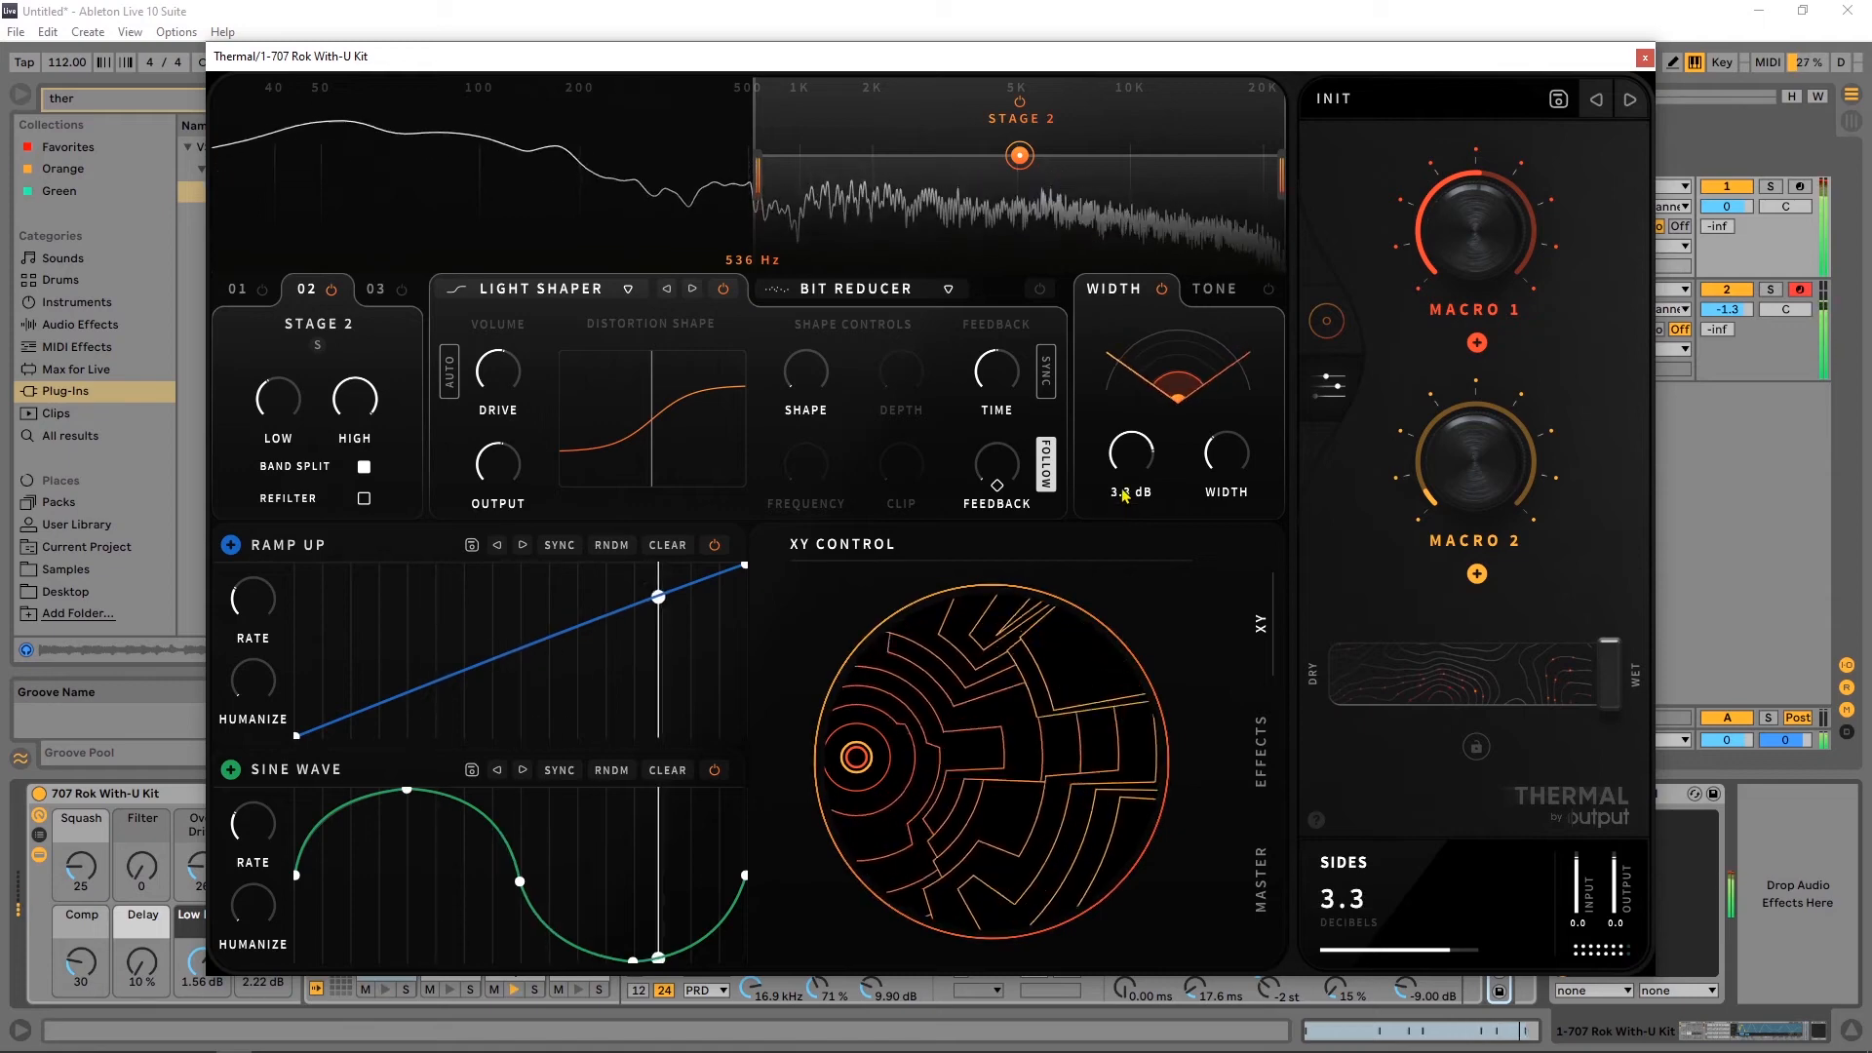
pyautogui.moveTo(1207, 456)
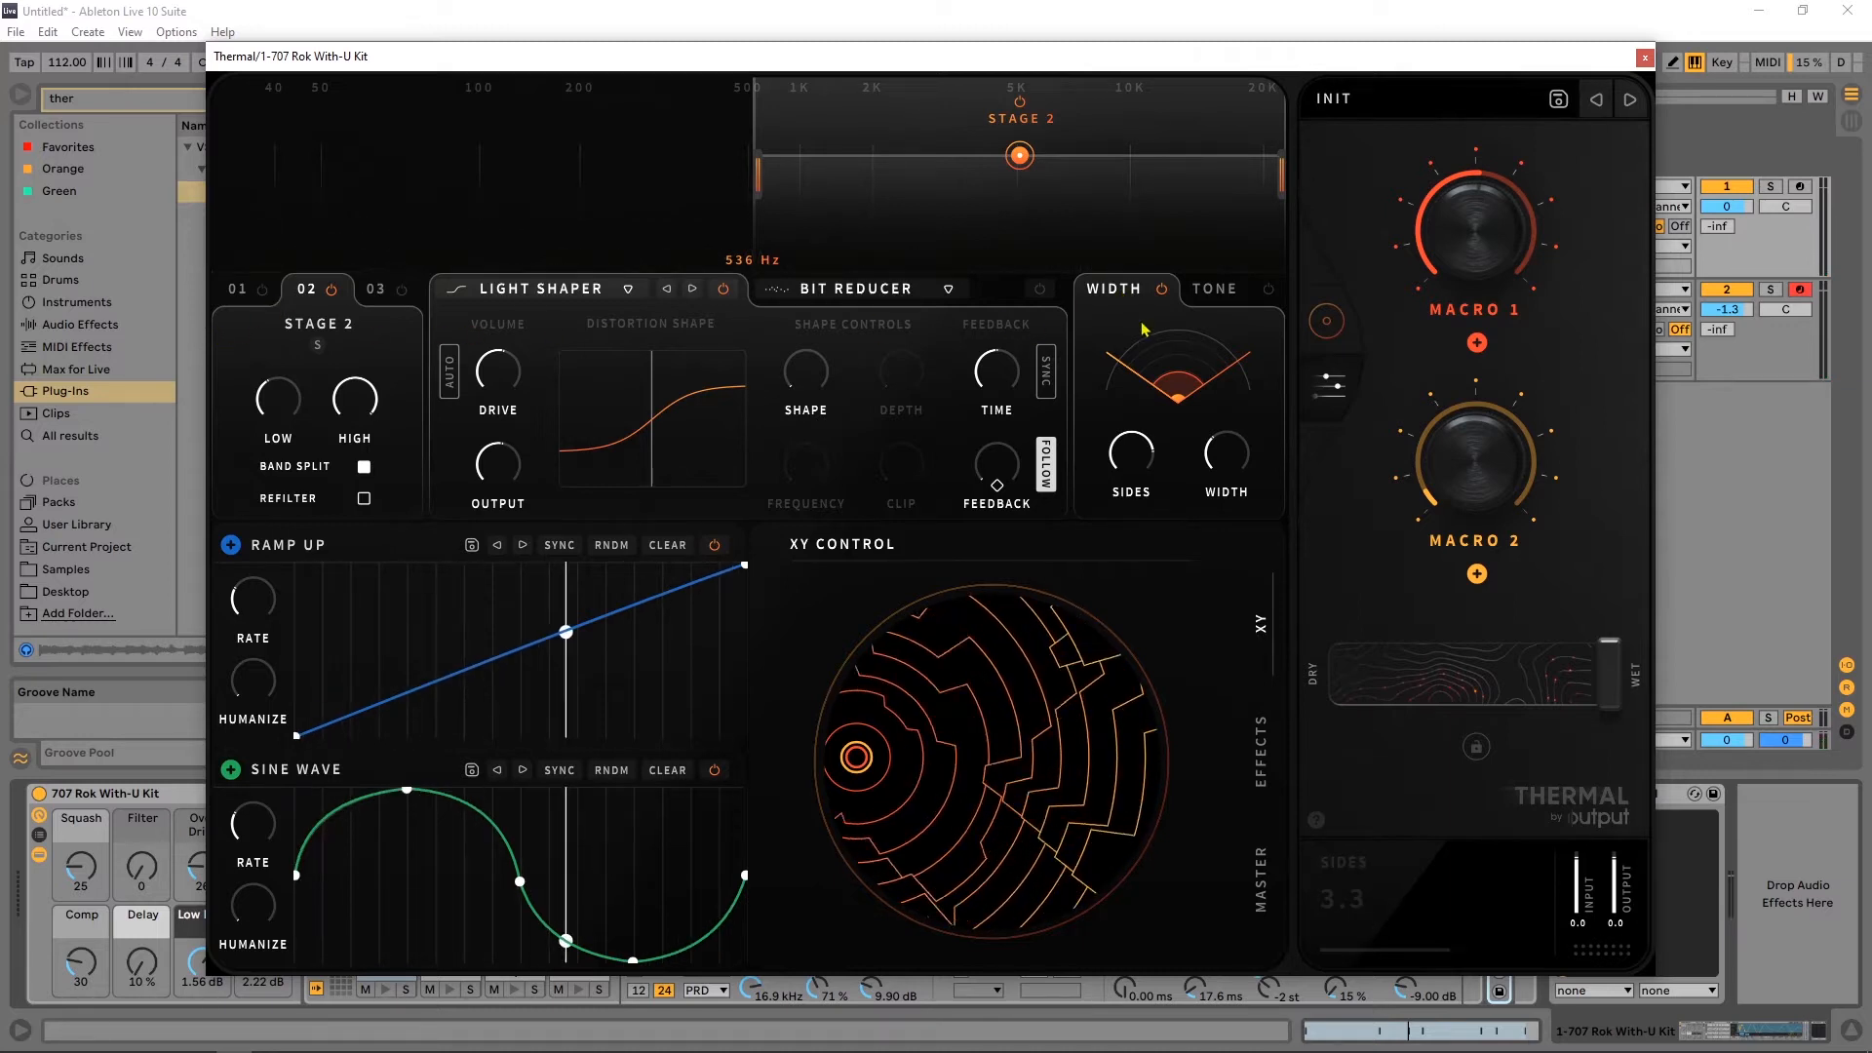
# Enable Stage 2's tone module, solo the stage for playback and mute track 2.
pyautogui.click(1214, 295)
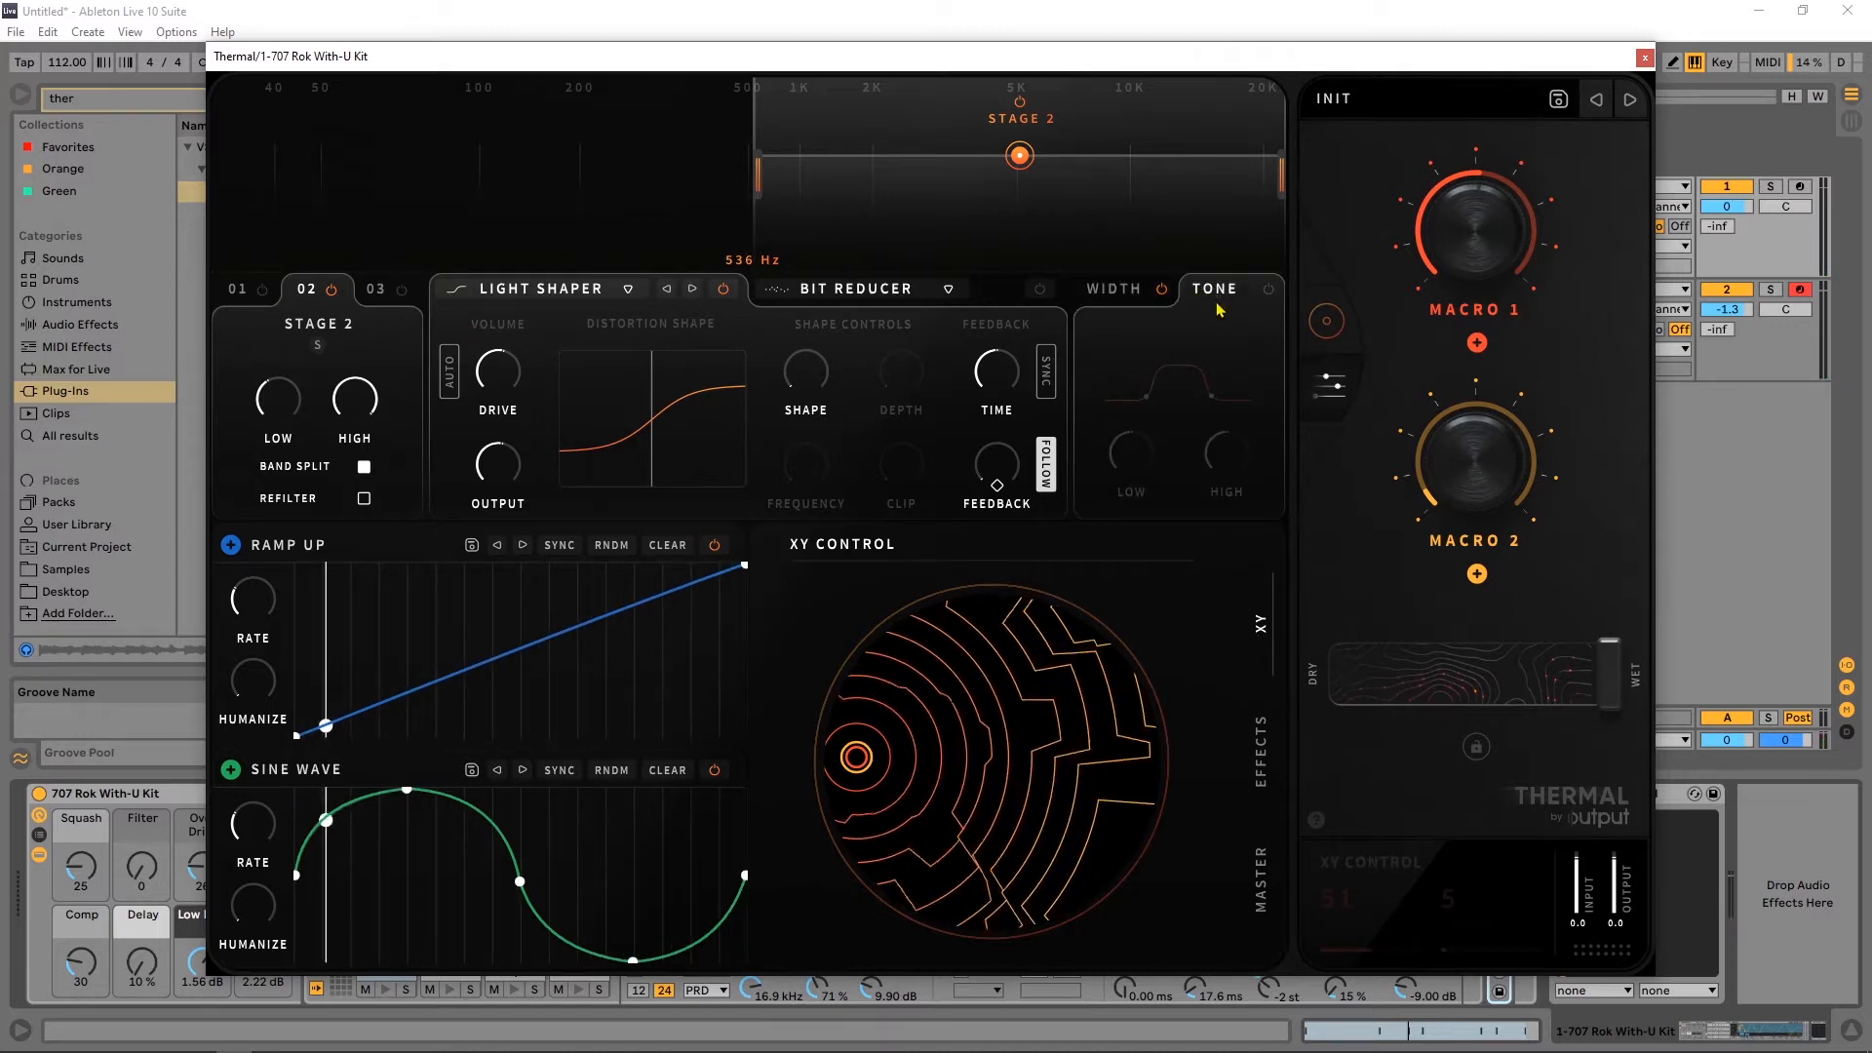
pyautogui.click(1267, 293)
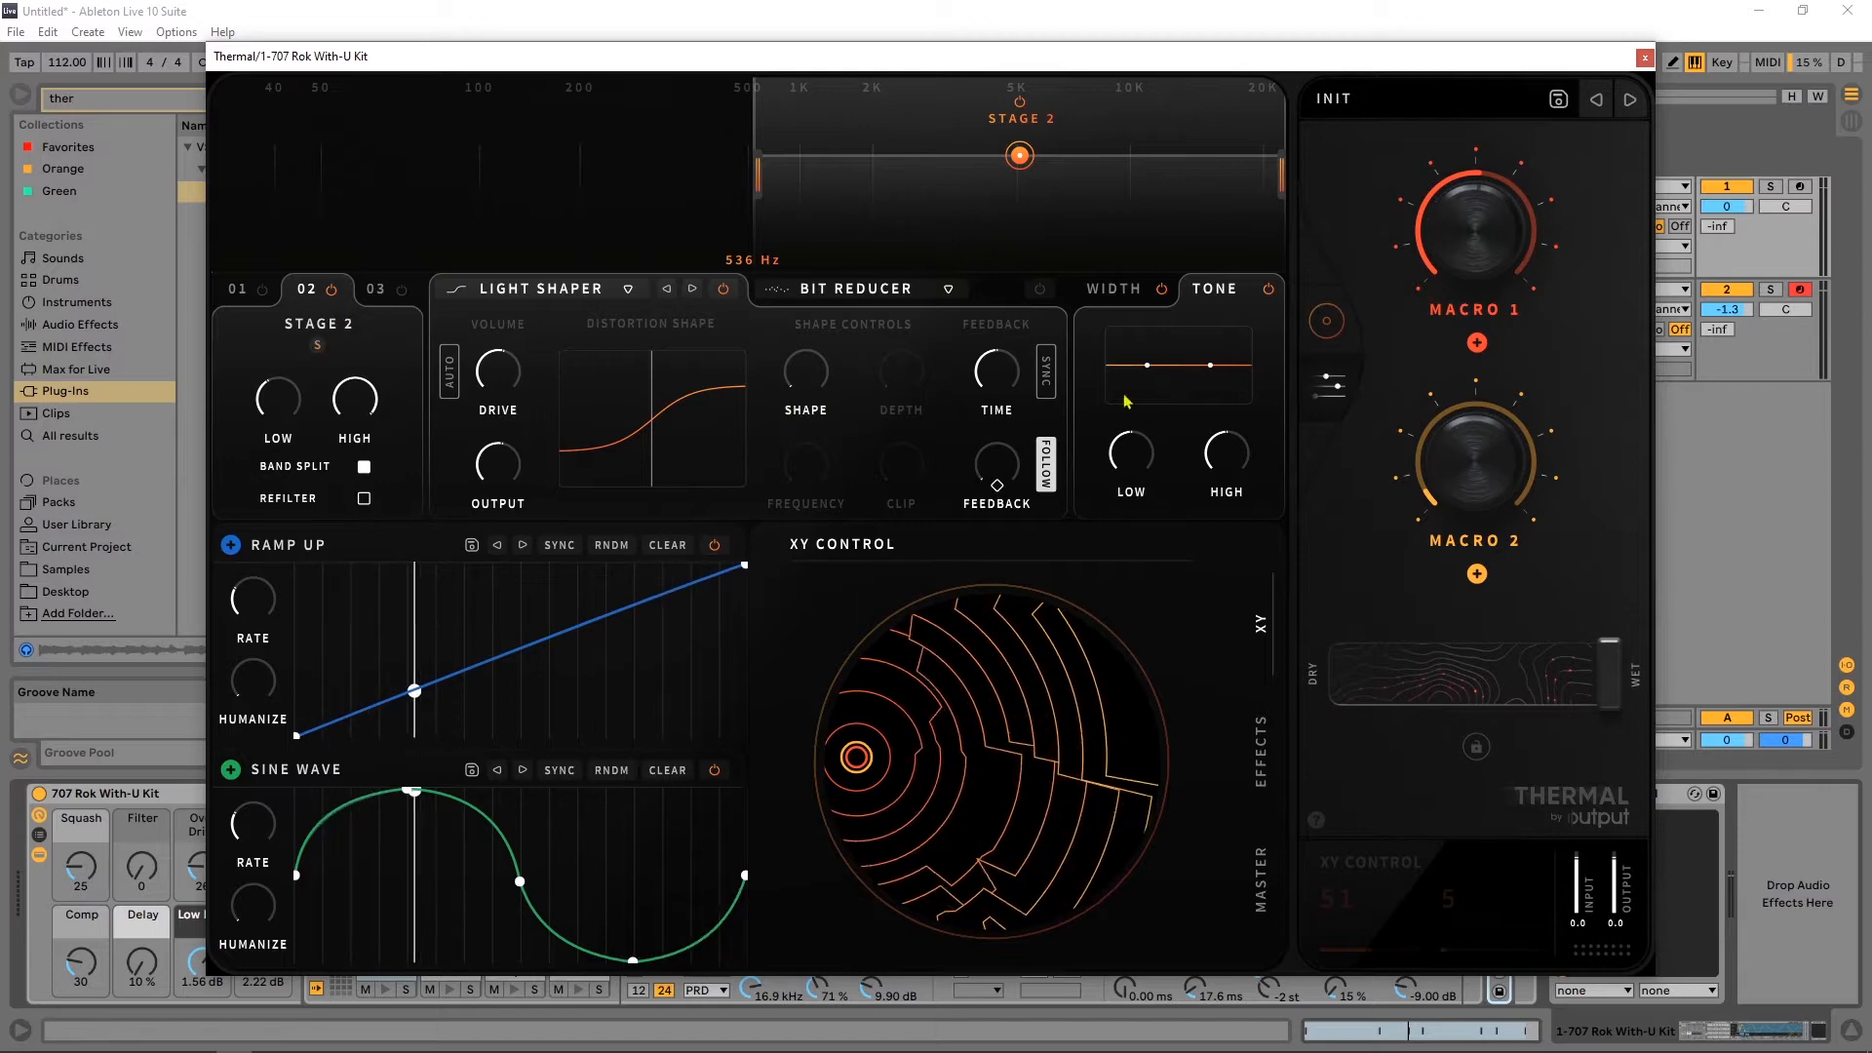
pyautogui.moveTo(1134, 466)
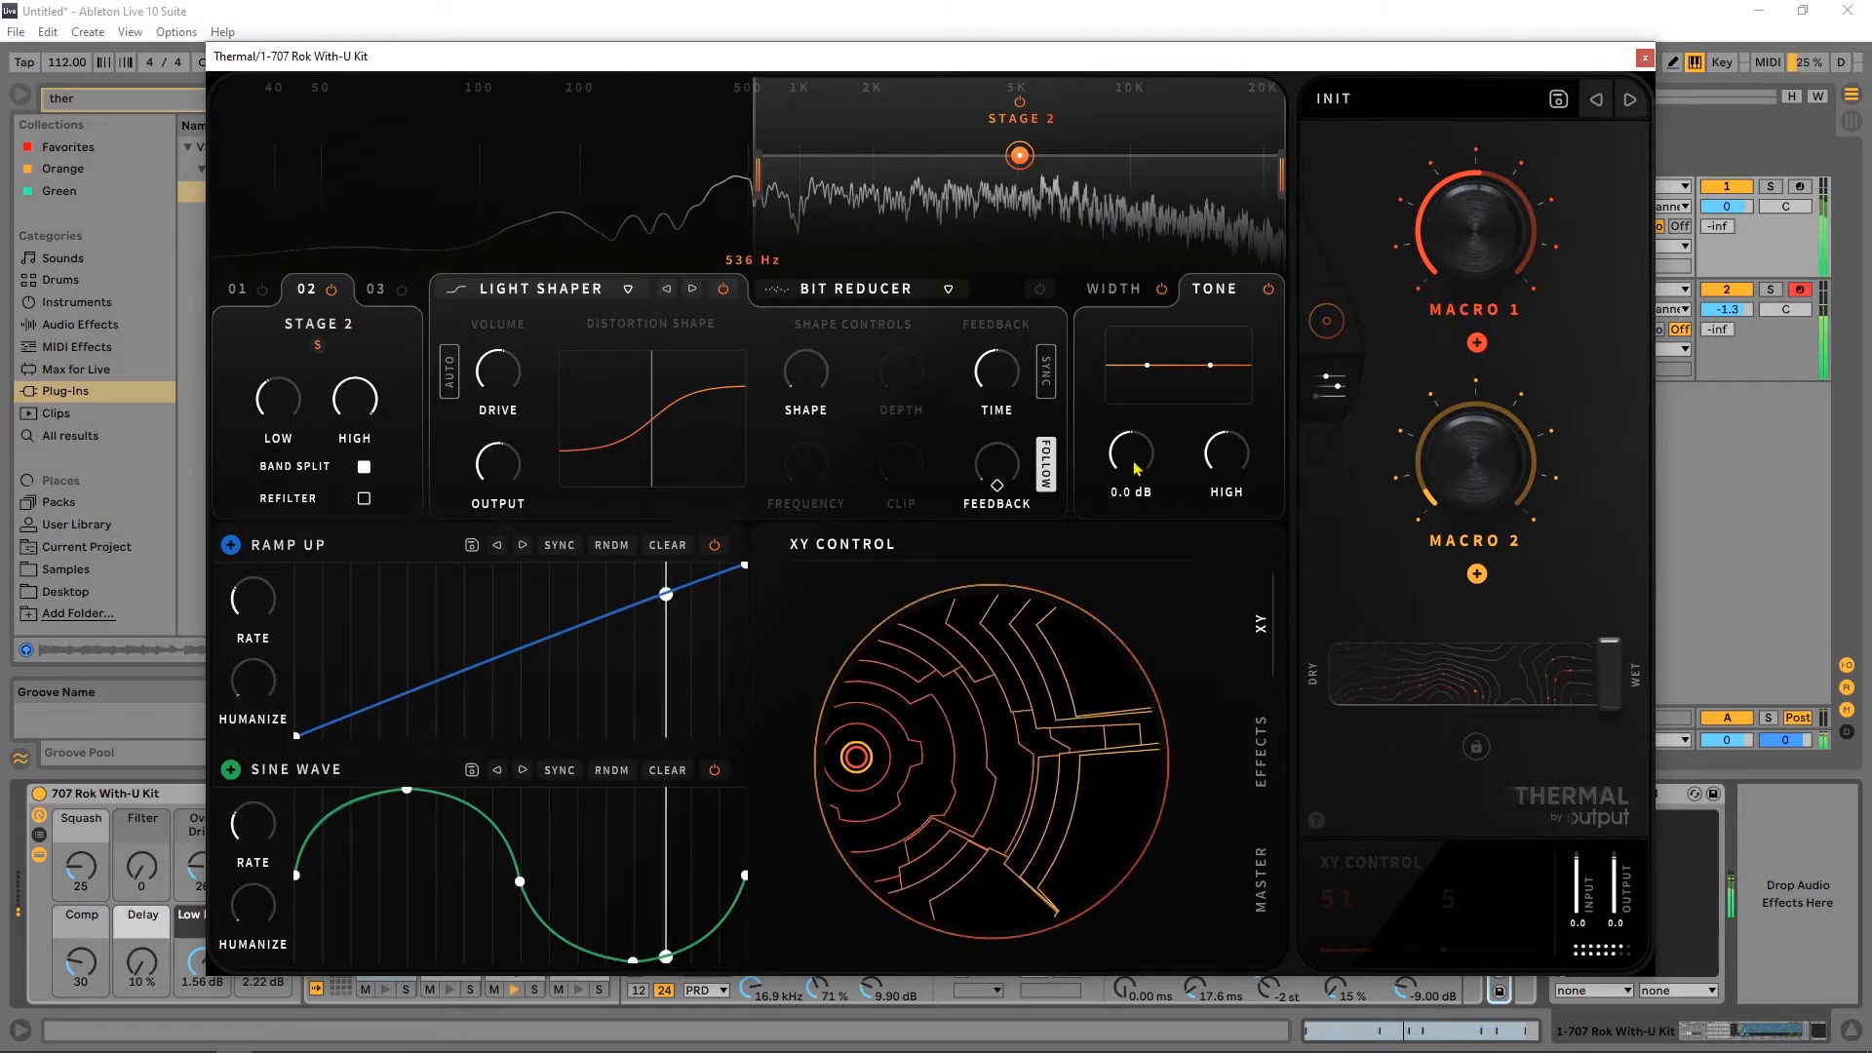
pyautogui.click(1727, 290)
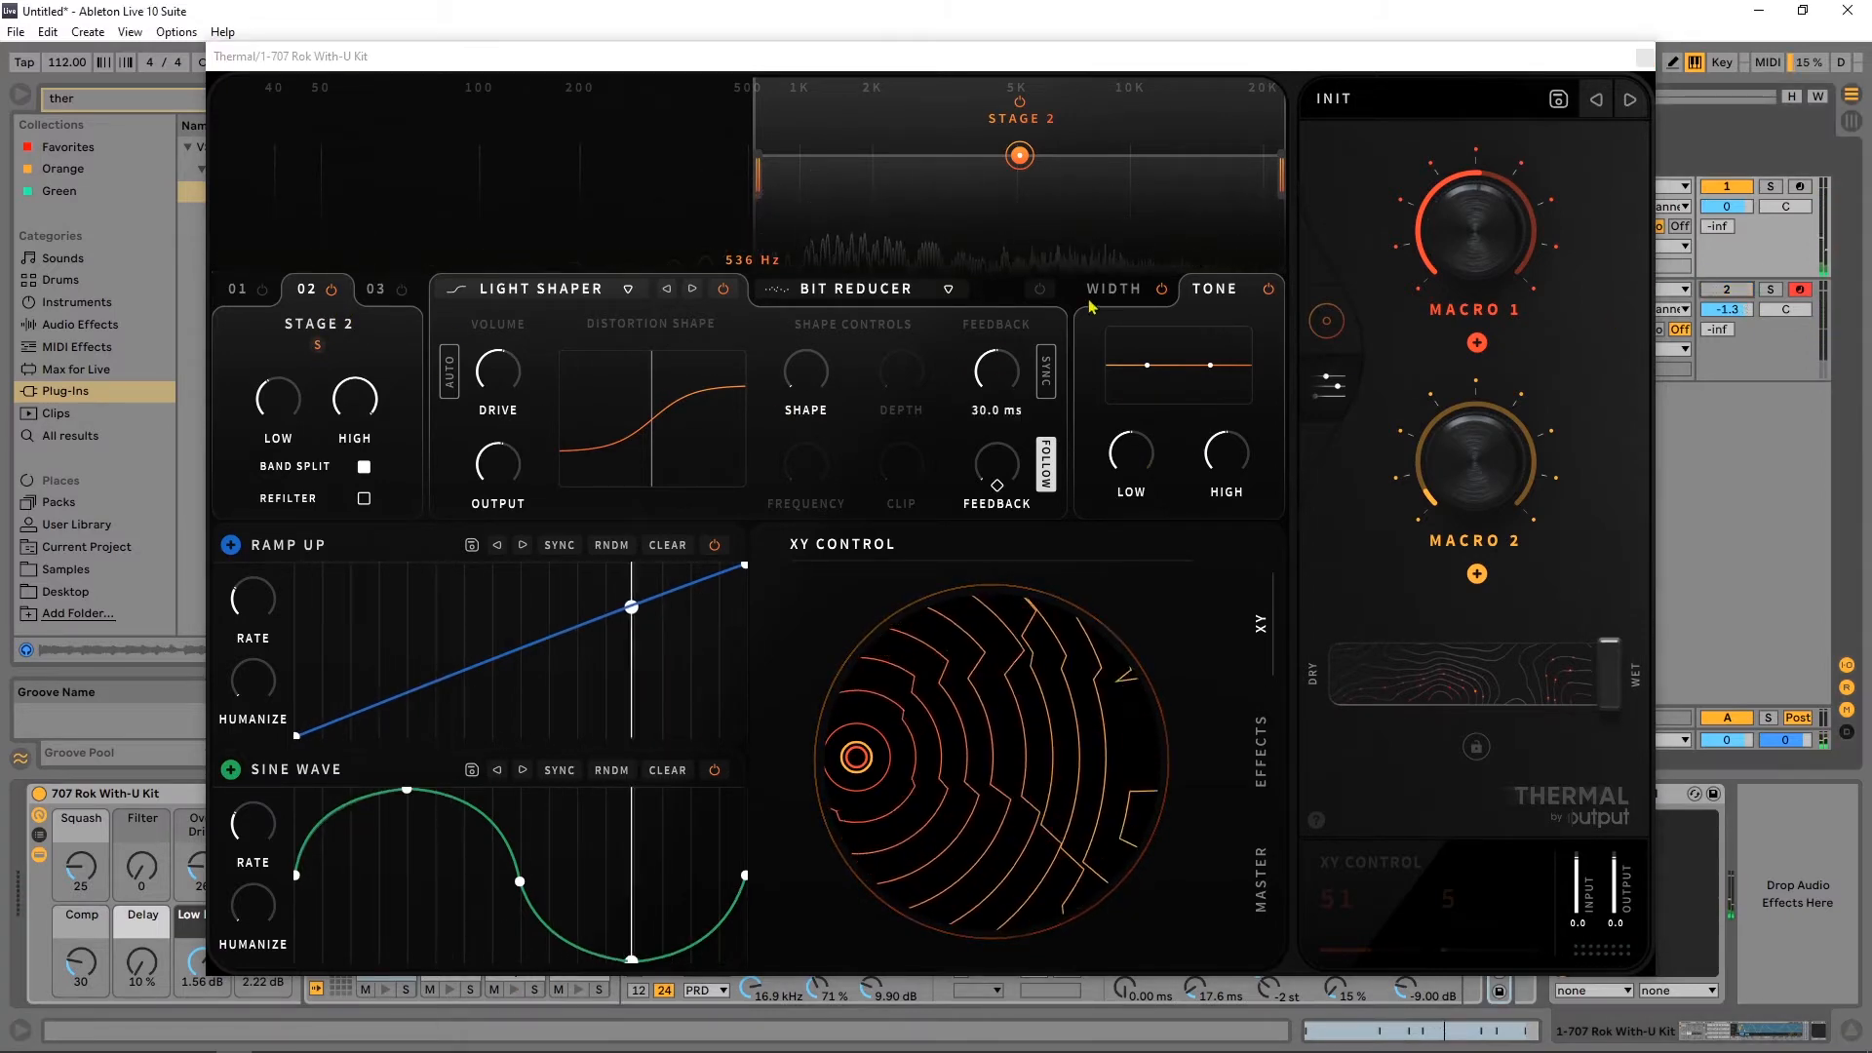
pyautogui.moveTo(1136, 470)
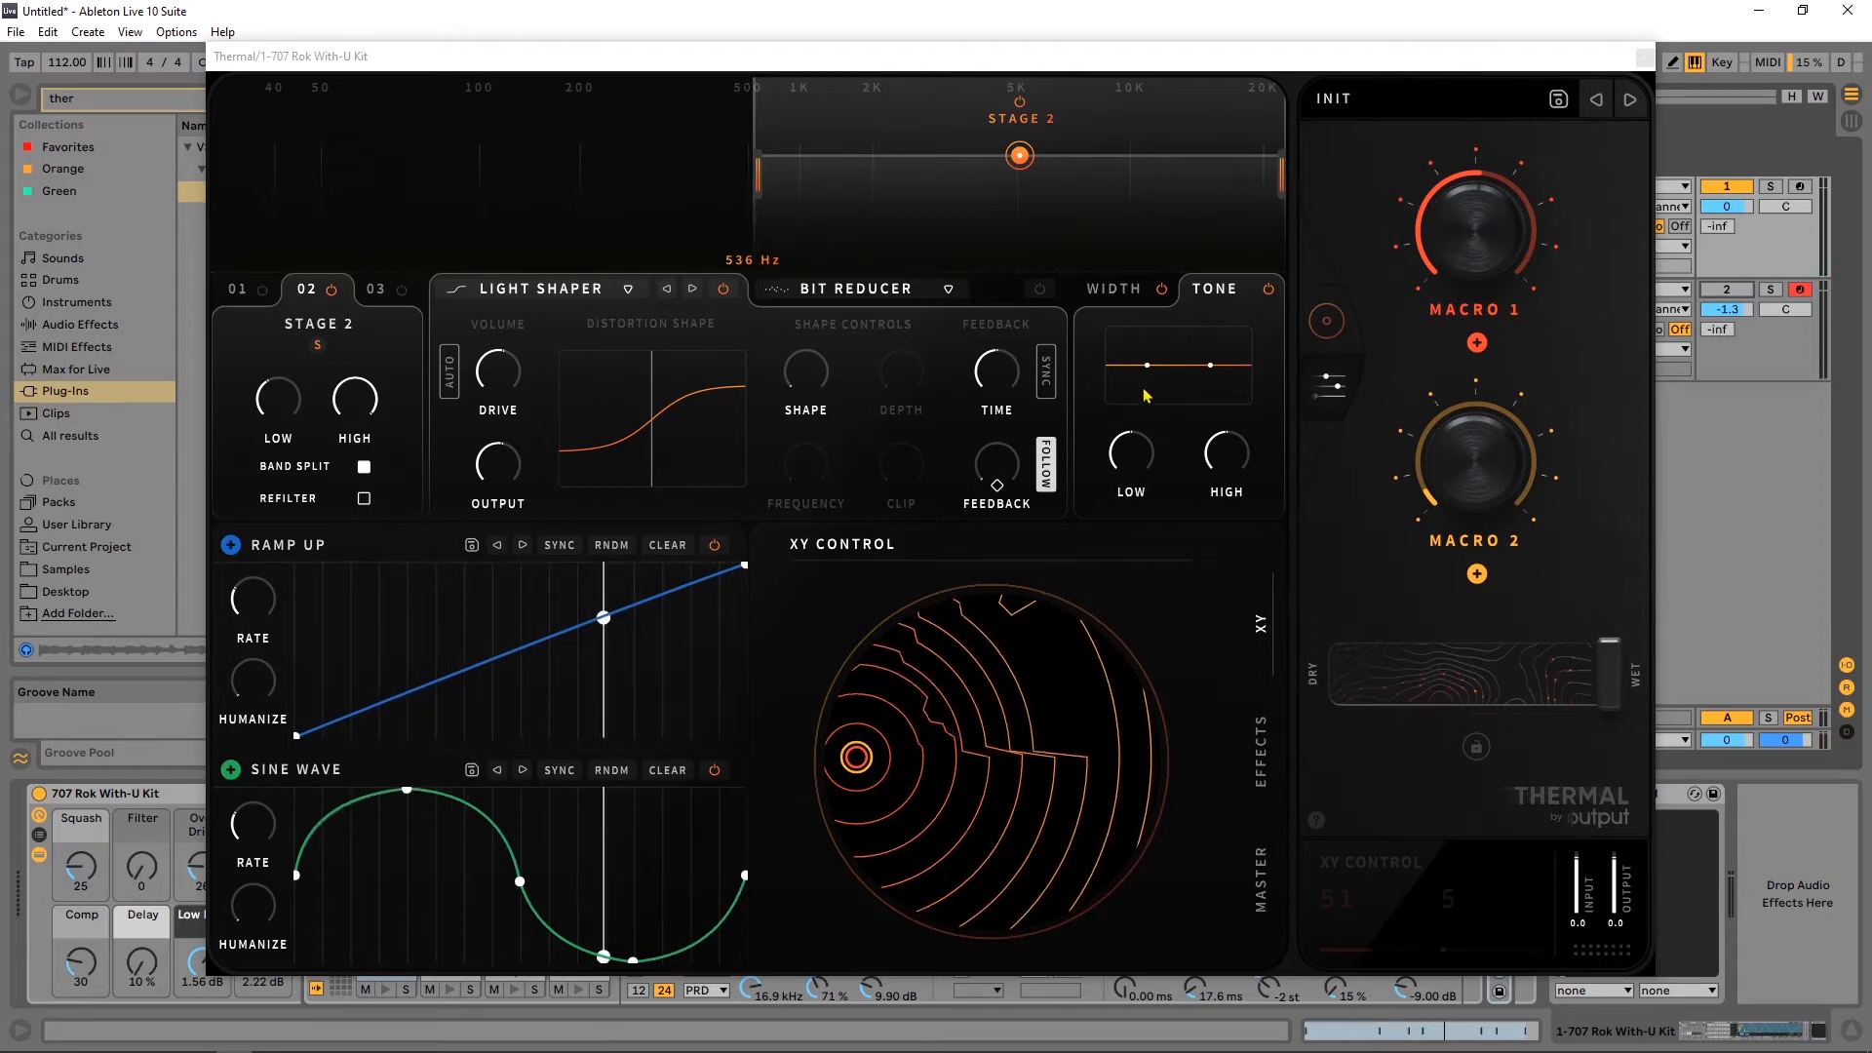
# Cut Stage 2's tone low to -5.1 dB and boost its high to 2.4 dB during playback.
pyautogui.moveTo(1131, 454); pyautogui.dragTo(1209, 440)
pyautogui.moveTo(1209, 421); pyautogui.dragTo(1122, 505)
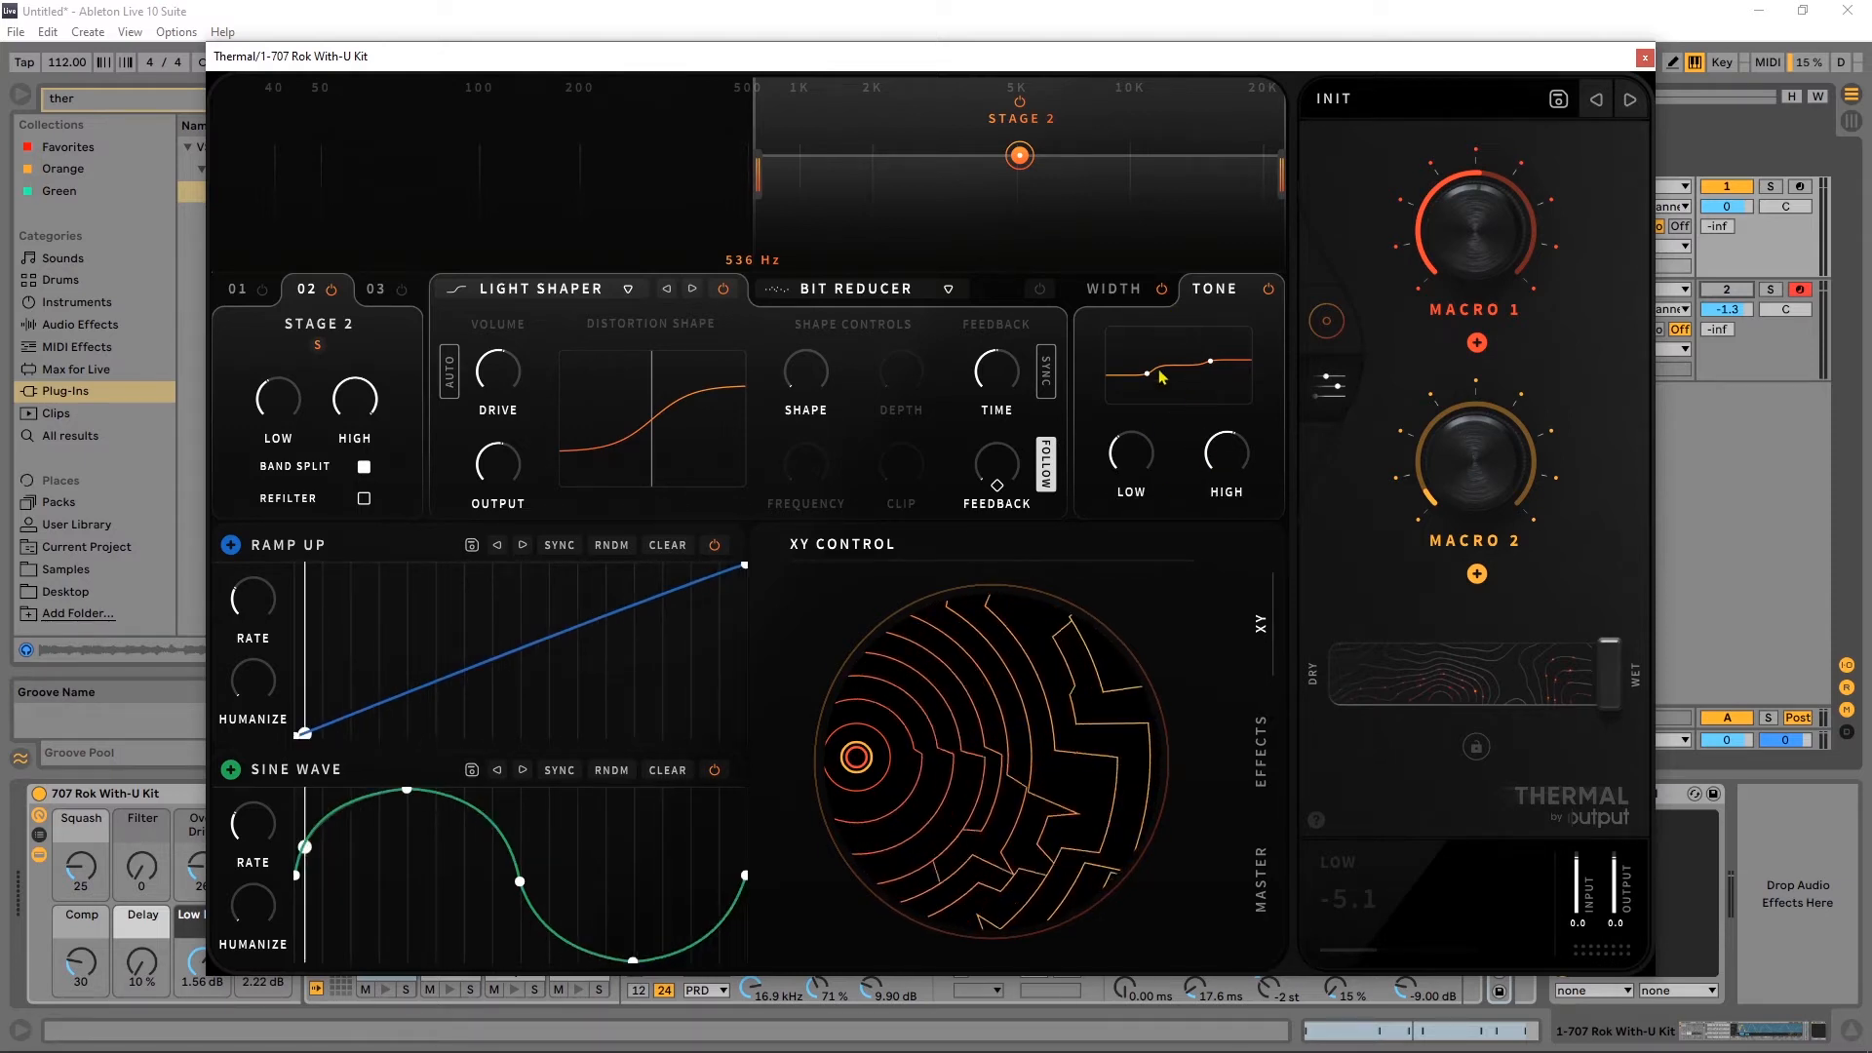
pyautogui.press('space')
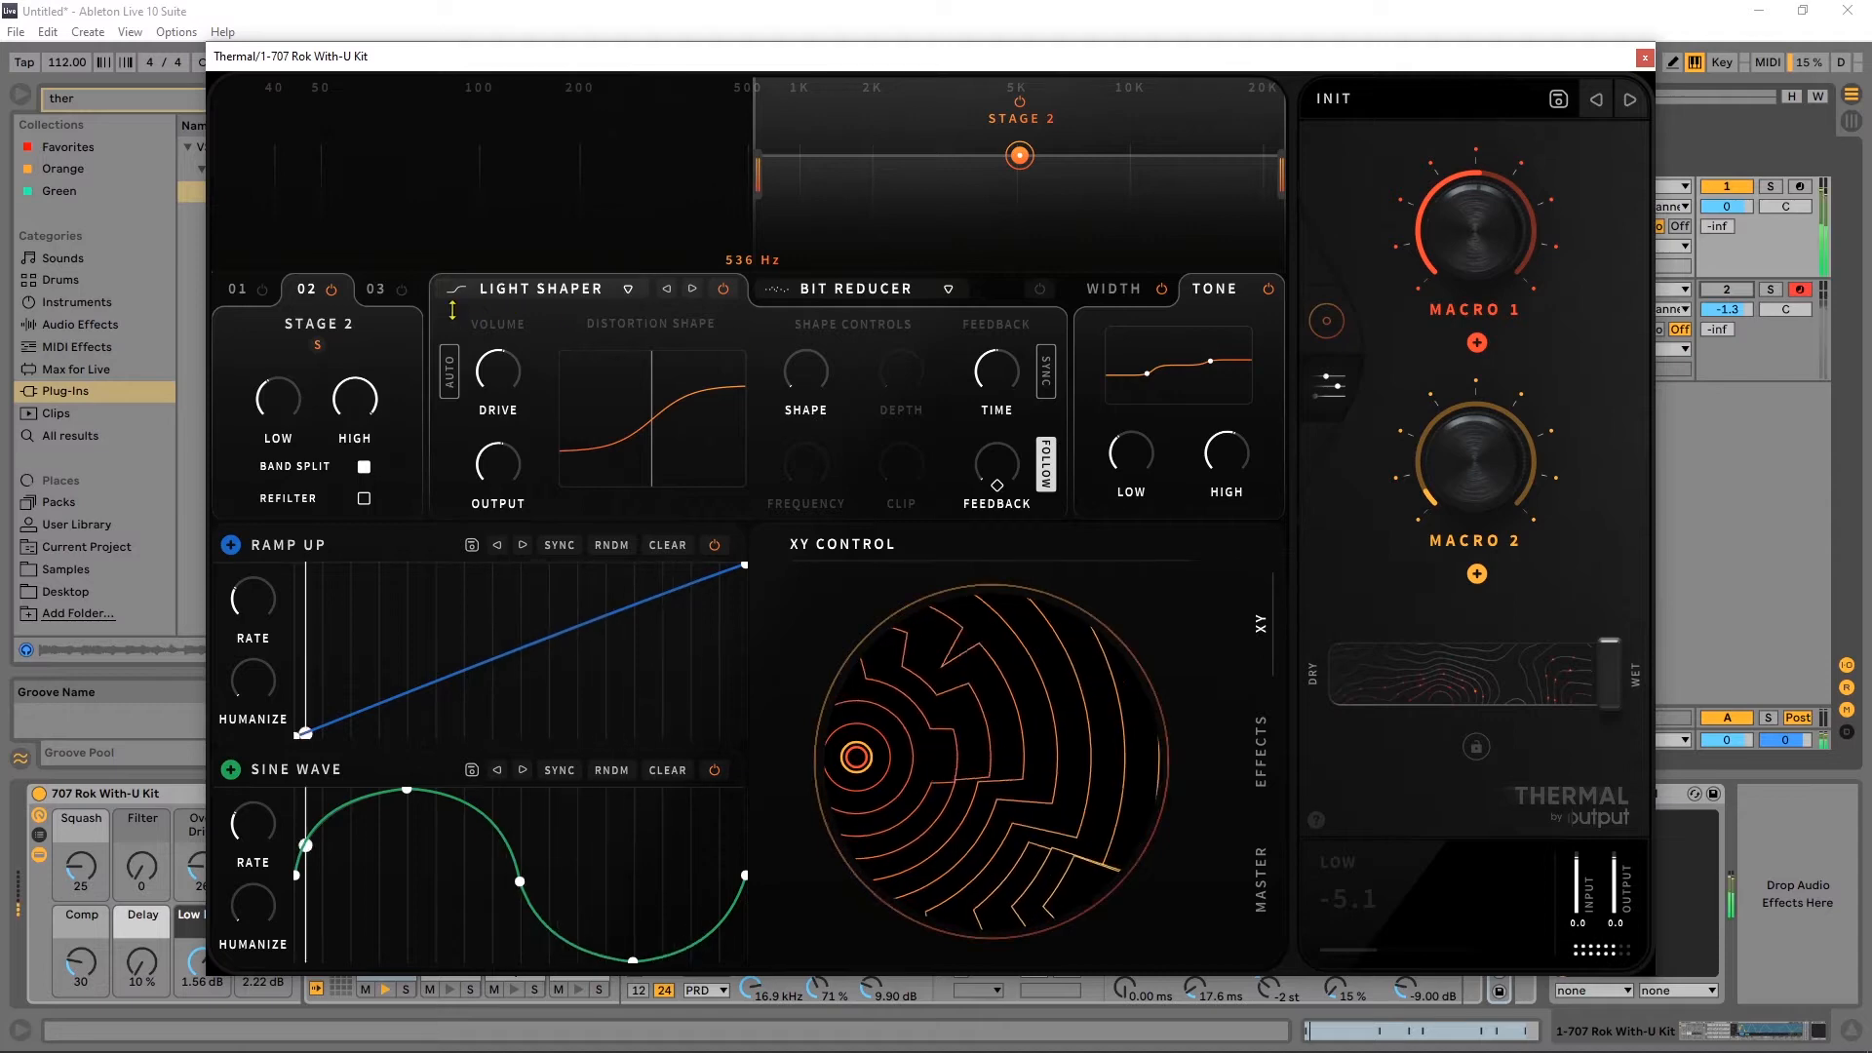
pyautogui.moveTo(1230, 470)
pyautogui.mouseDown()
pyautogui.moveTo(1137, 456)
pyautogui.moveTo(1138, 421)
pyautogui.moveTo(1138, 459)
pyautogui.moveTo(1231, 441)
pyautogui.mouseUp()
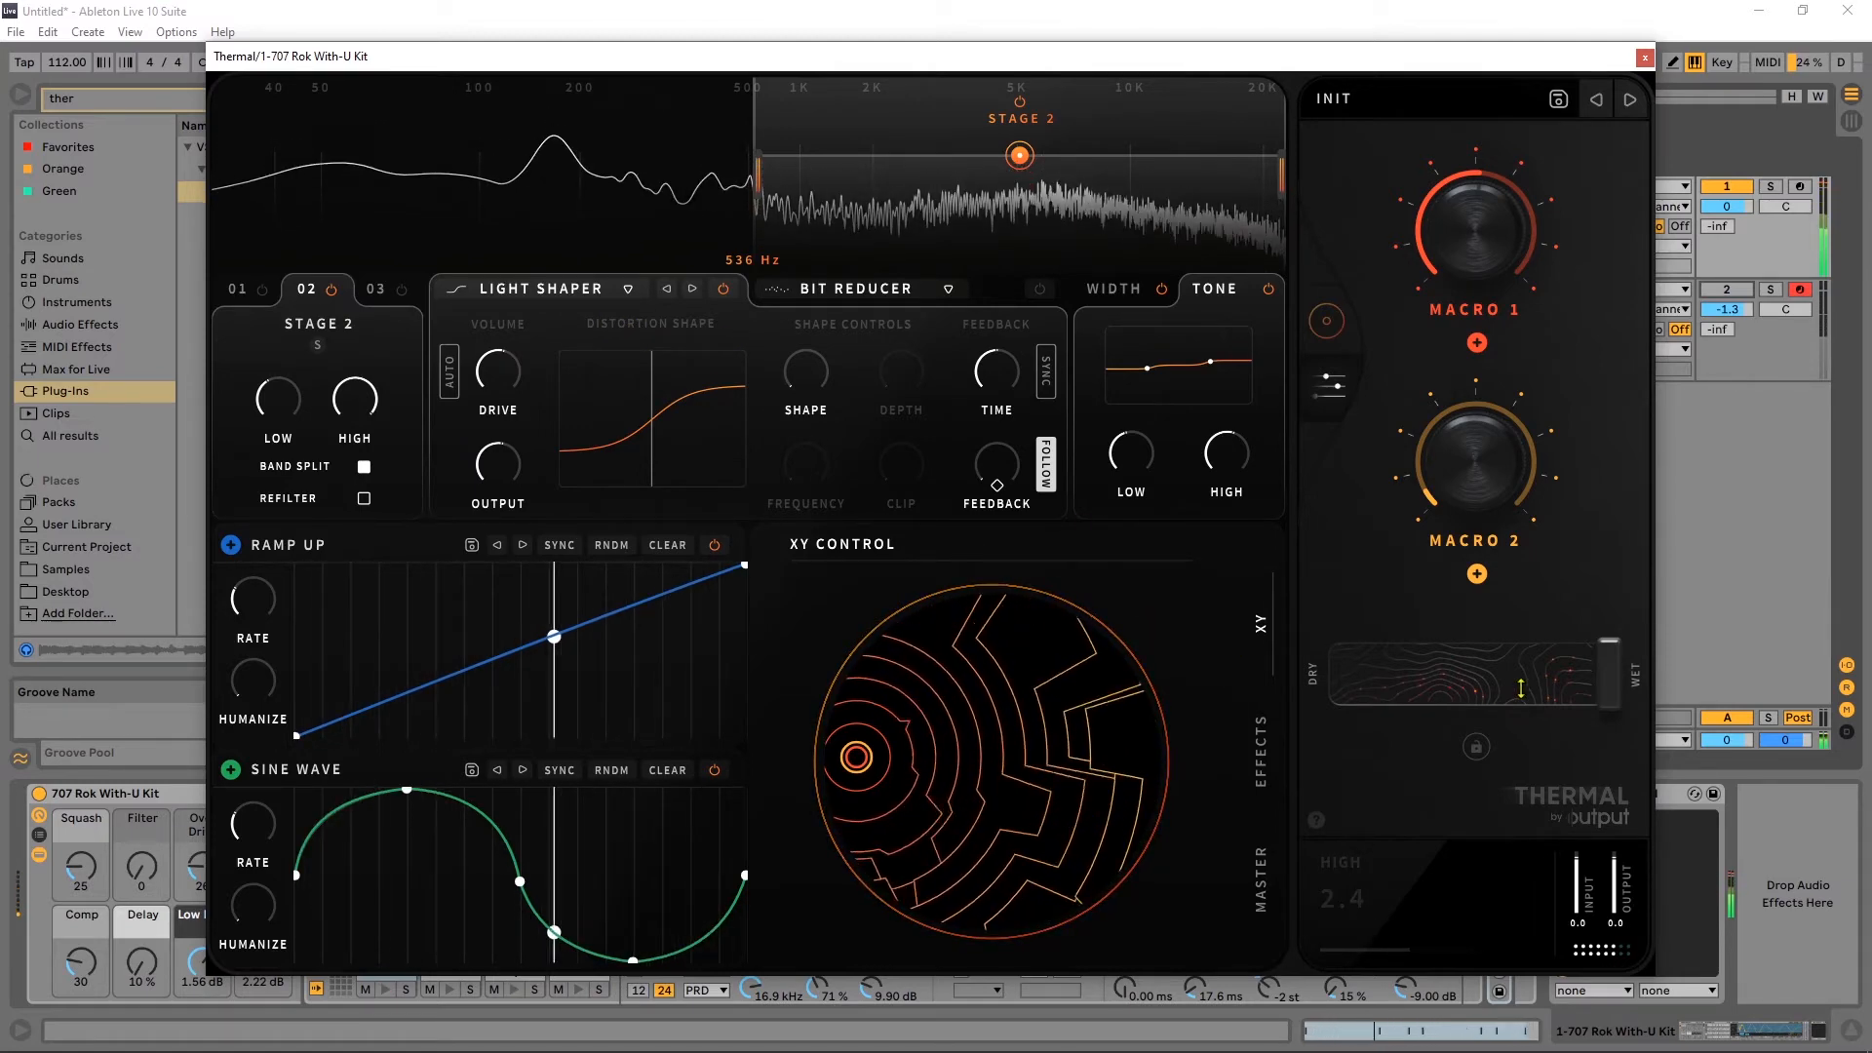
# Set the overall dry/wet mix to 100 percent and raise Stage 2's lower band limit to 924 Hz.
pyautogui.moveTo(1608, 672); pyautogui.dragTo(1765, 634)
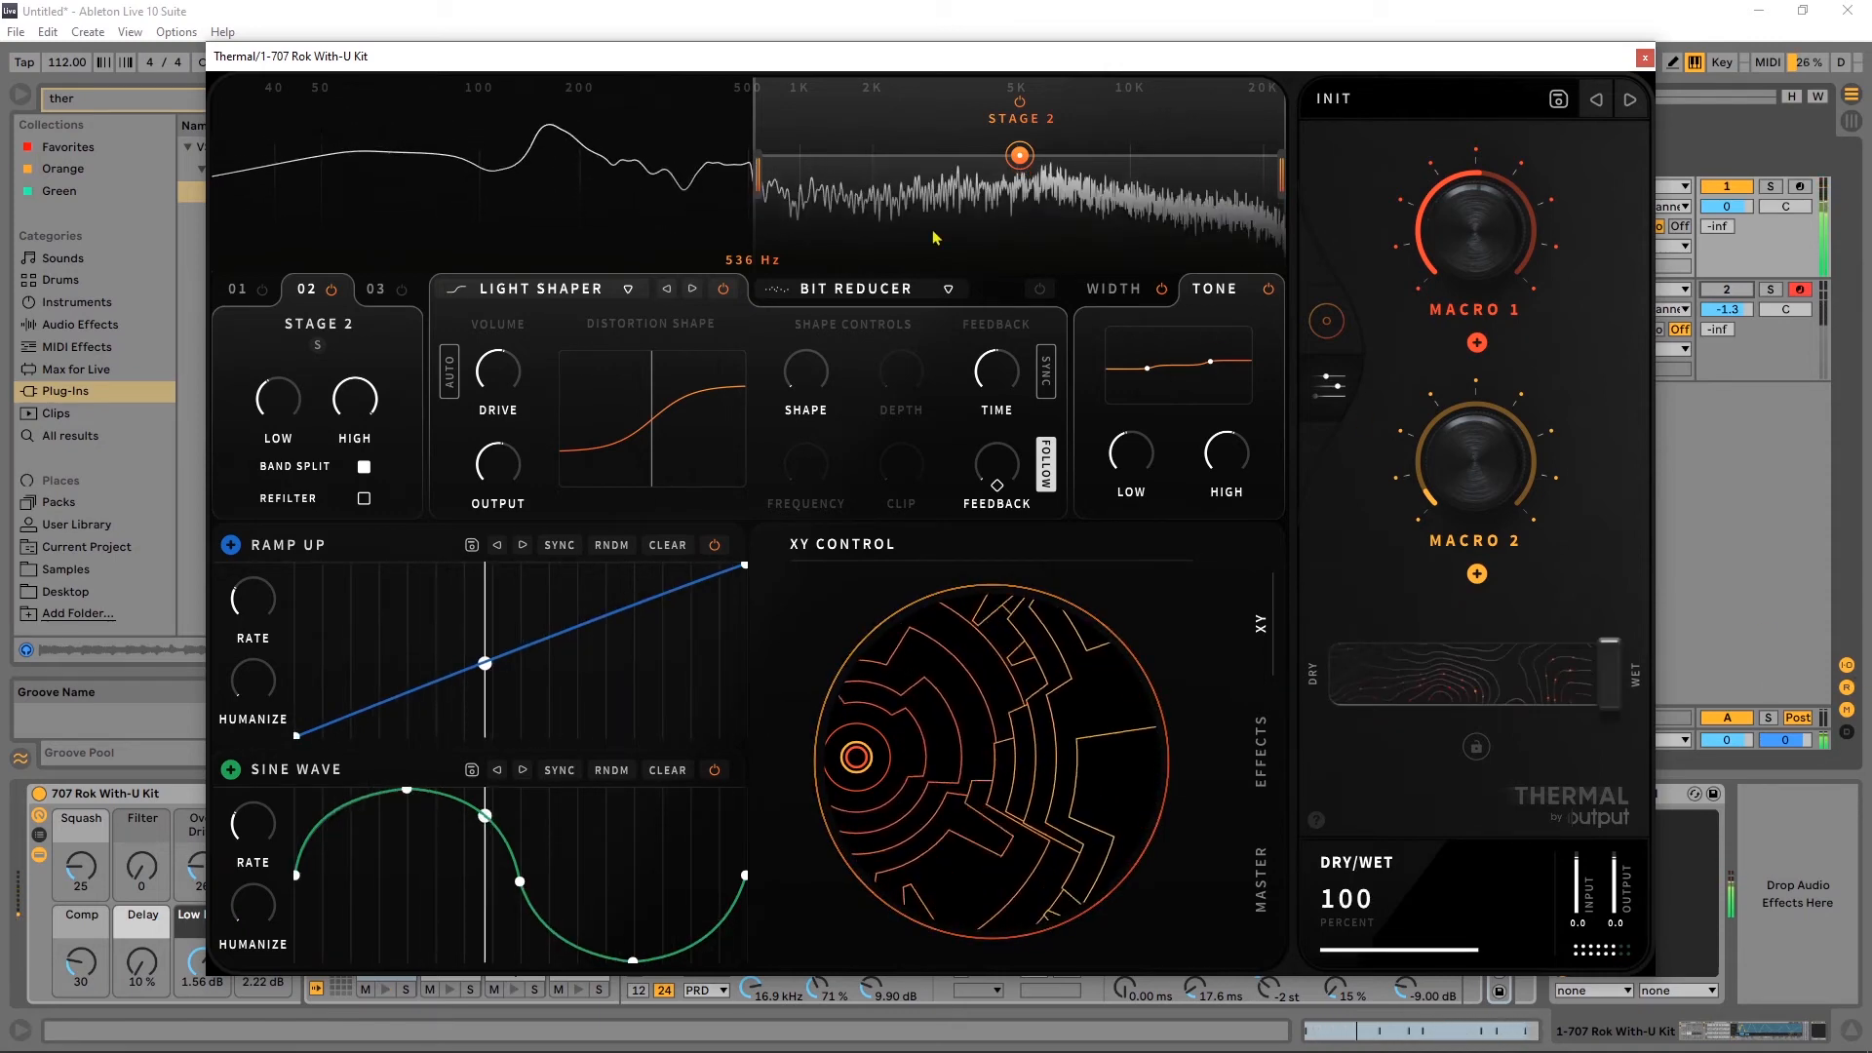
pyautogui.moveTo(750, 168); pyautogui.dragTo(796, 168)
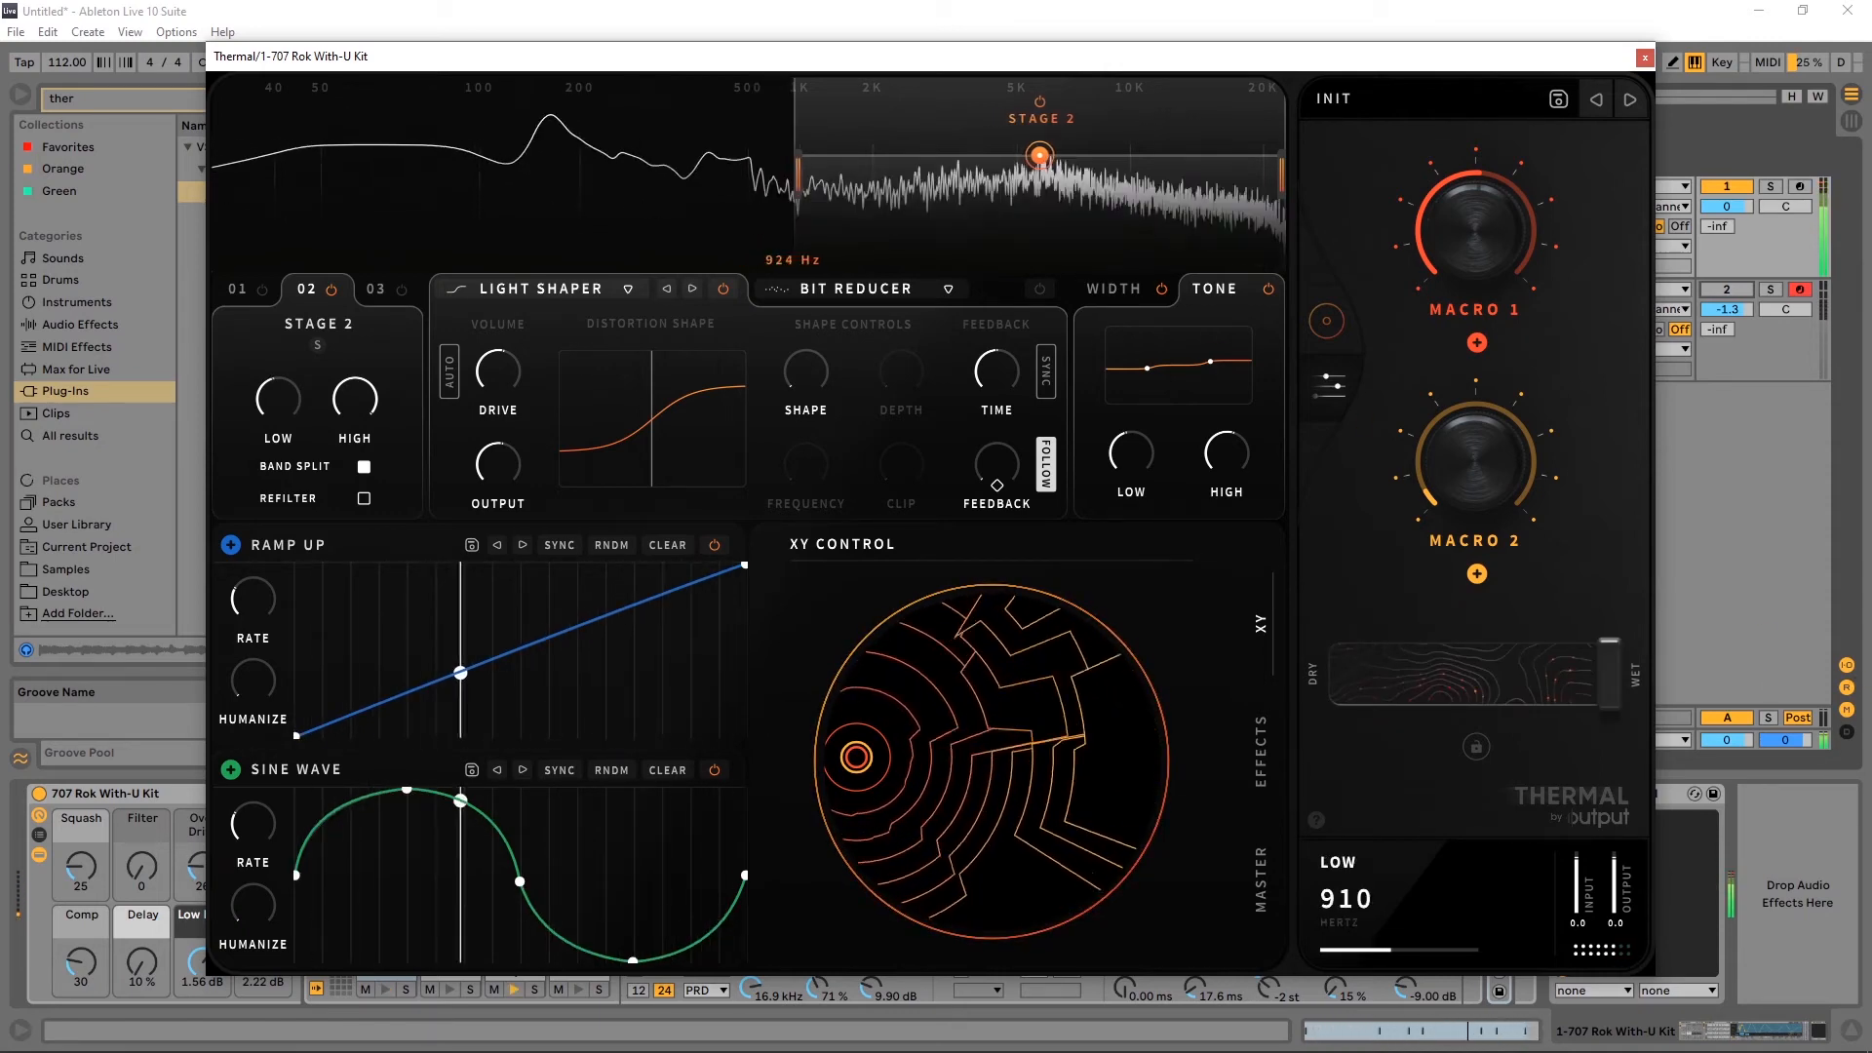
# Enable Stage 1, set its frequency band from 30 Hz to 149 Hz, and start playback.
pyautogui.click(263, 297)
pyautogui.click(263, 291)
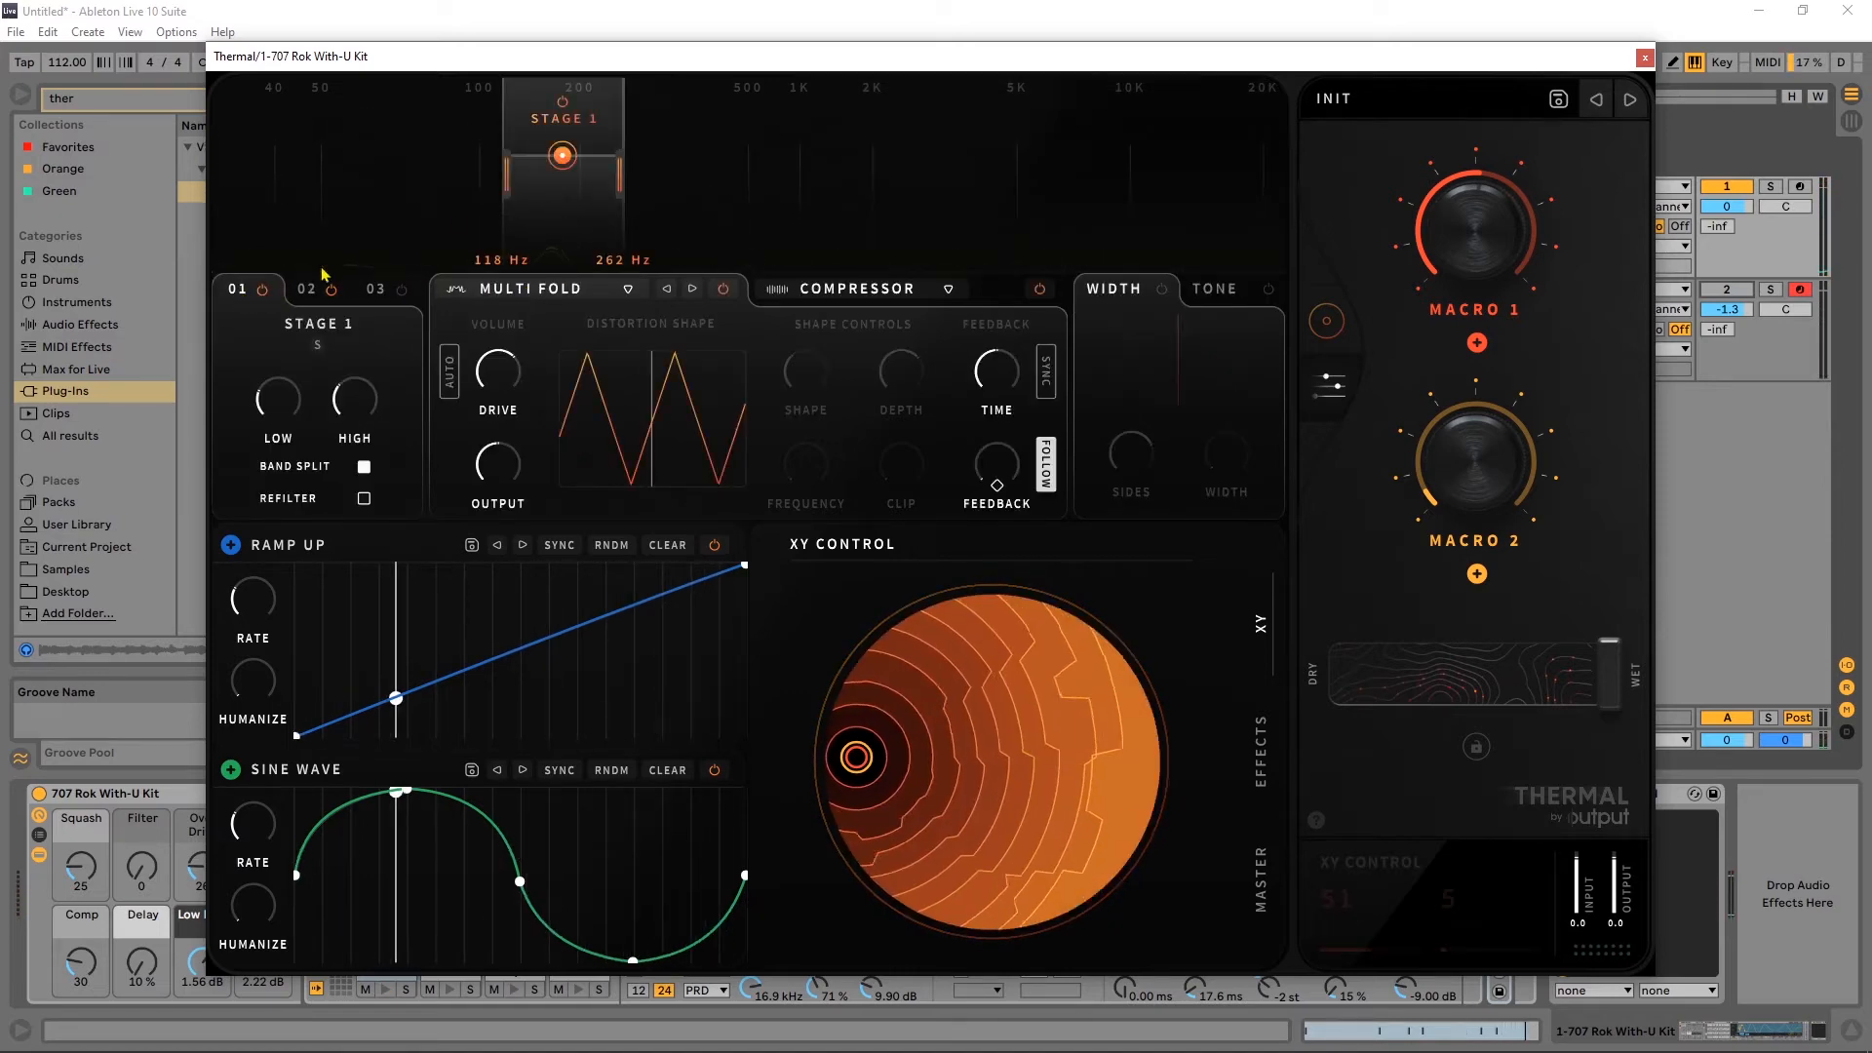
pyautogui.moveTo(508, 177); pyautogui.dragTo(218, 186)
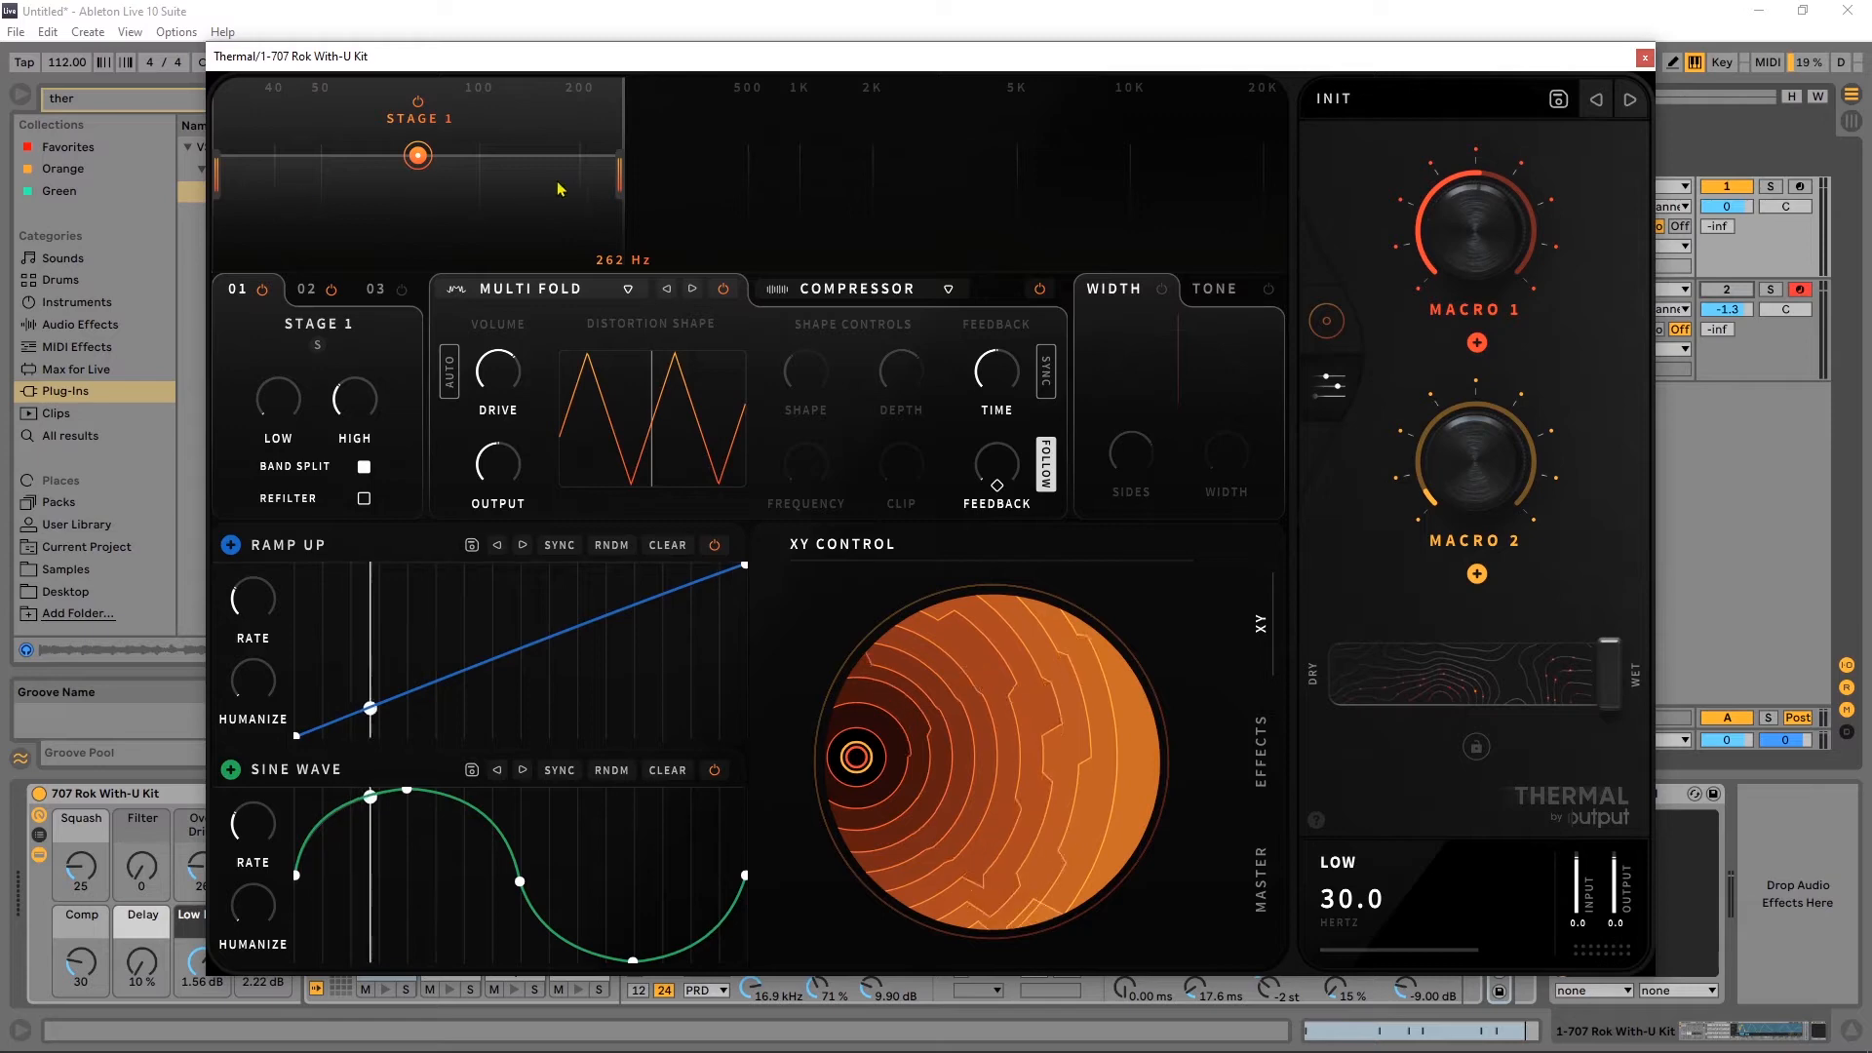
pyautogui.moveTo(619, 177); pyautogui.dragTo(574, 177)
pyautogui.press('space')
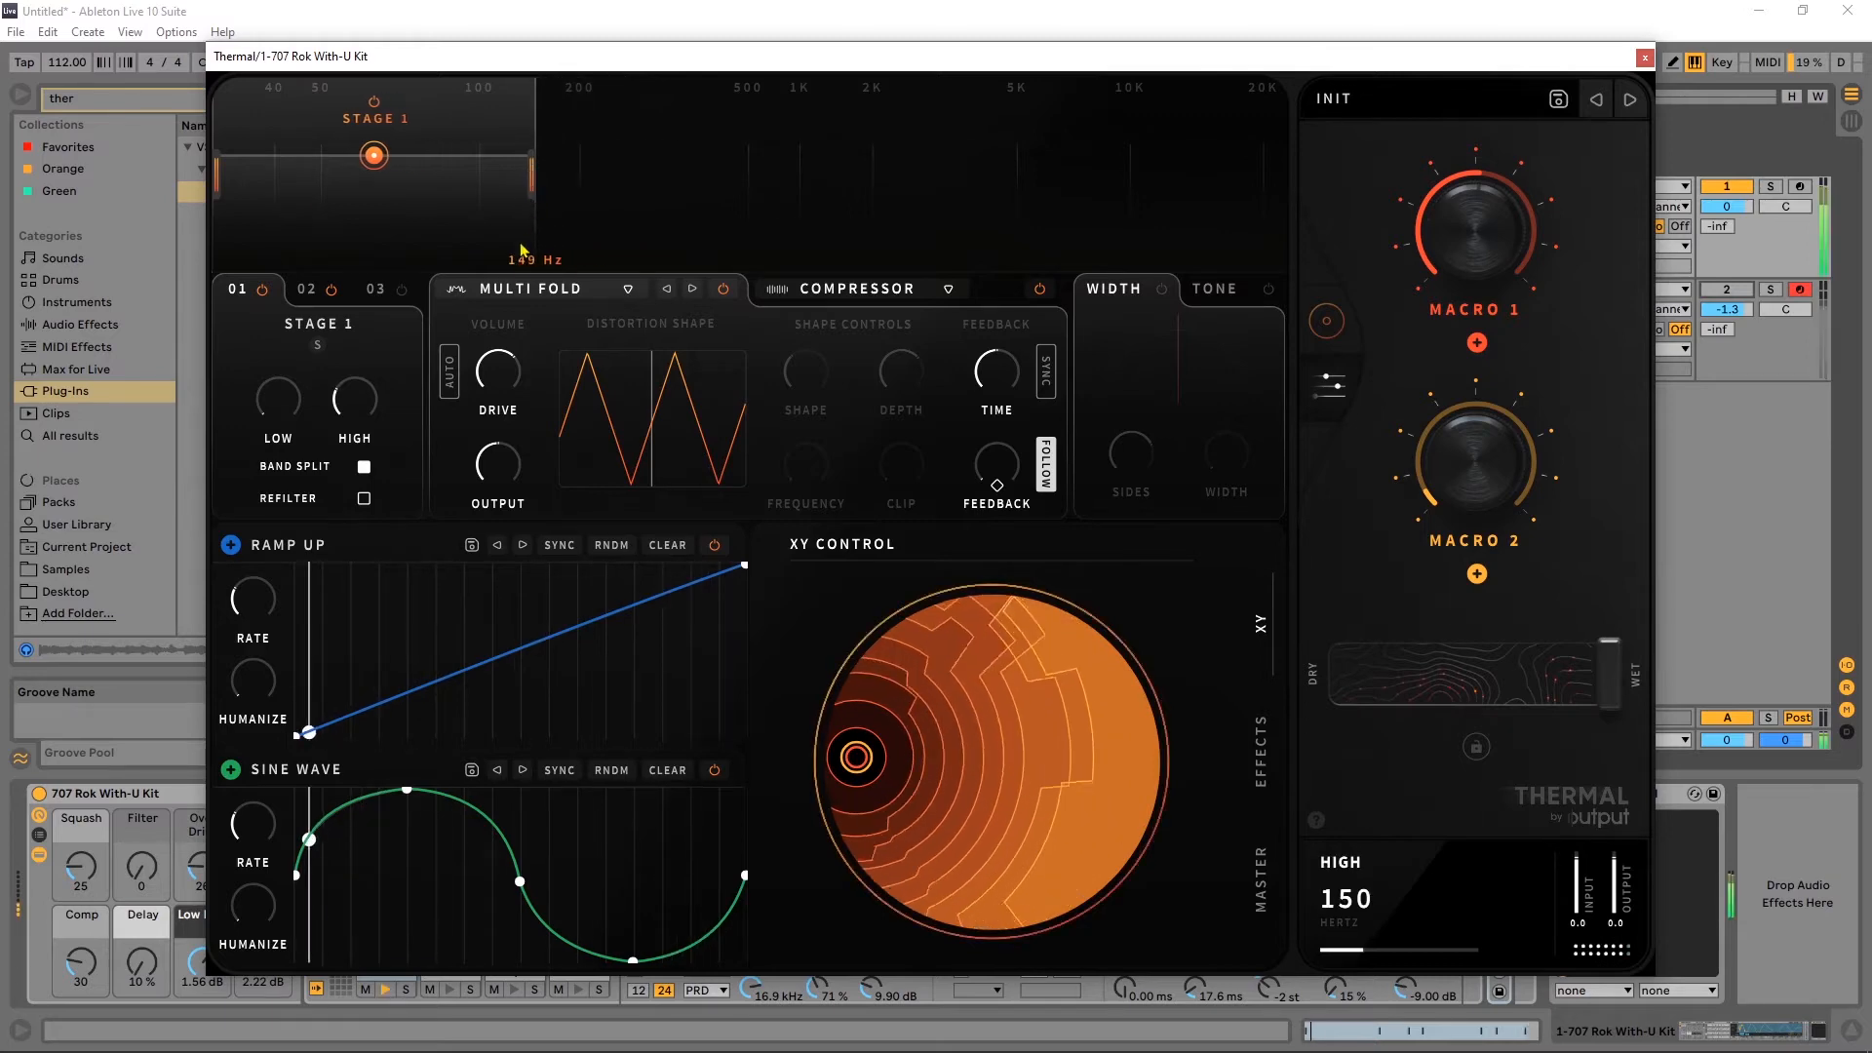
# Change Stage 1's distortion type to Sine Fold and lower its drive to -6.1 dB.
pyautogui.click(621, 290)
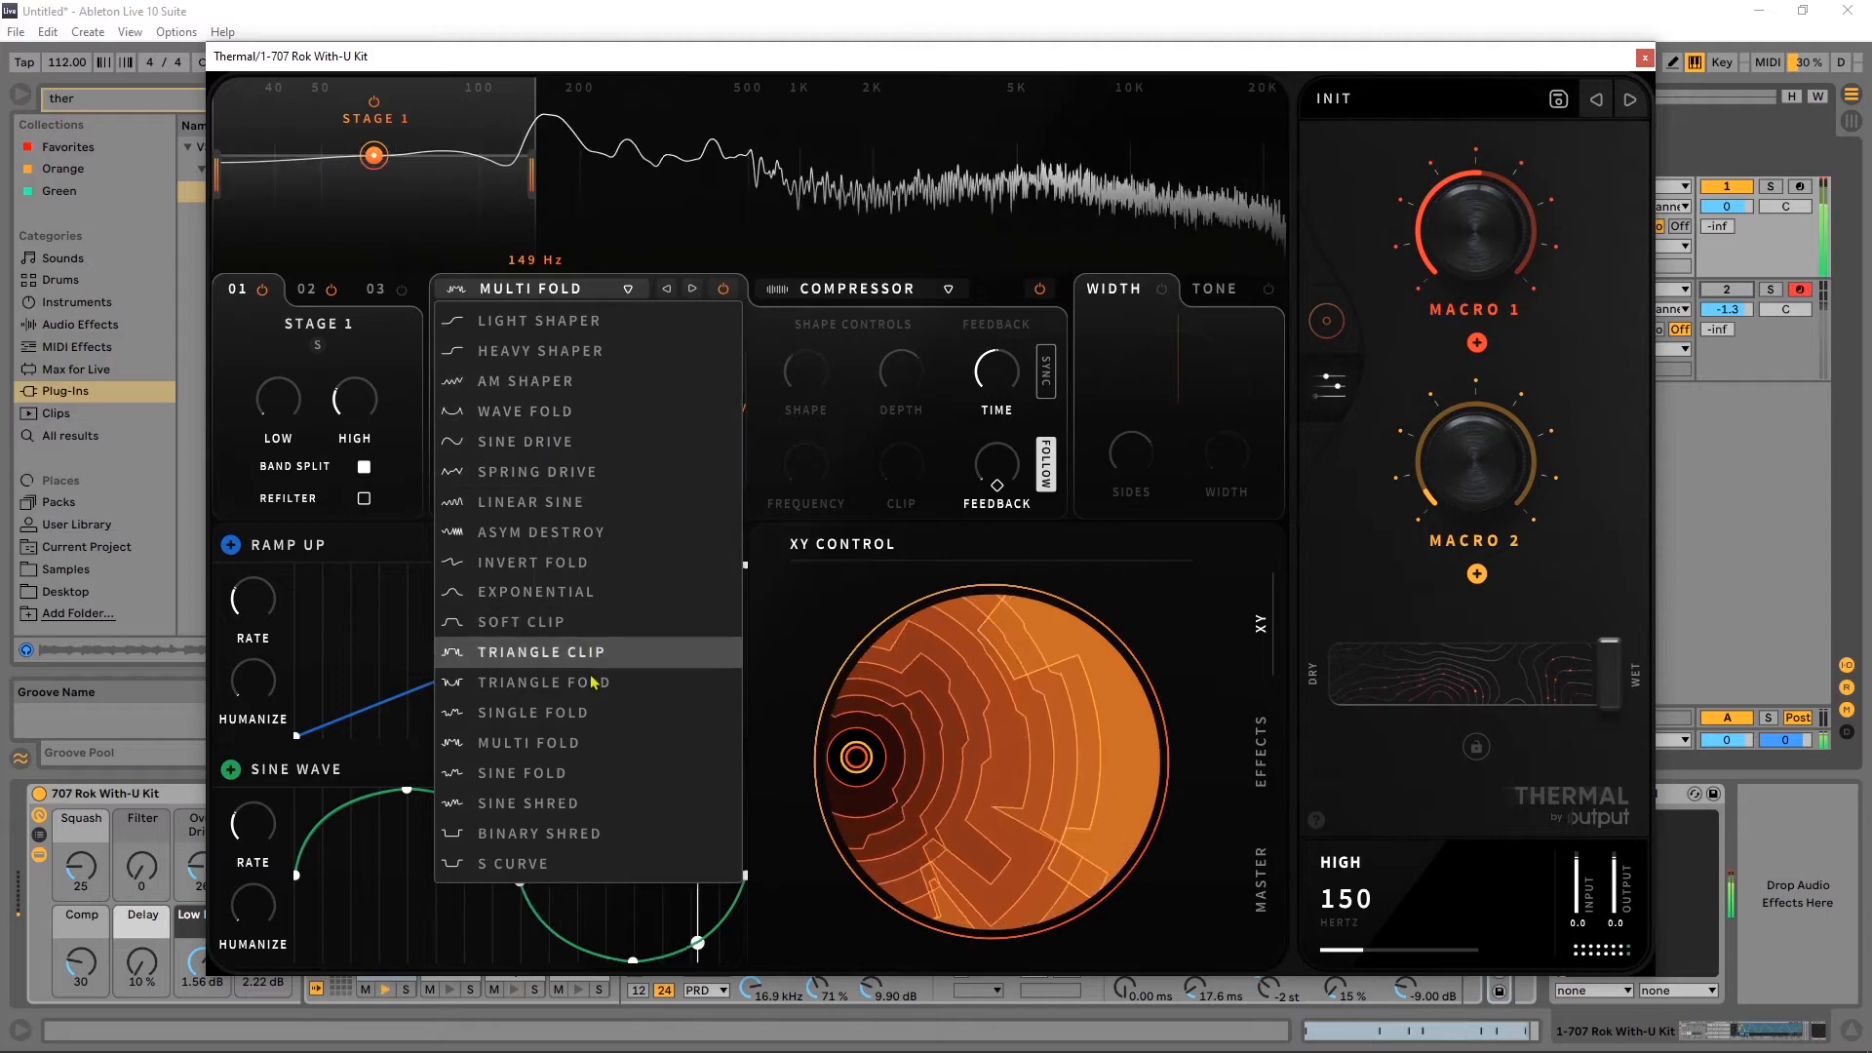
pyautogui.click(539, 780)
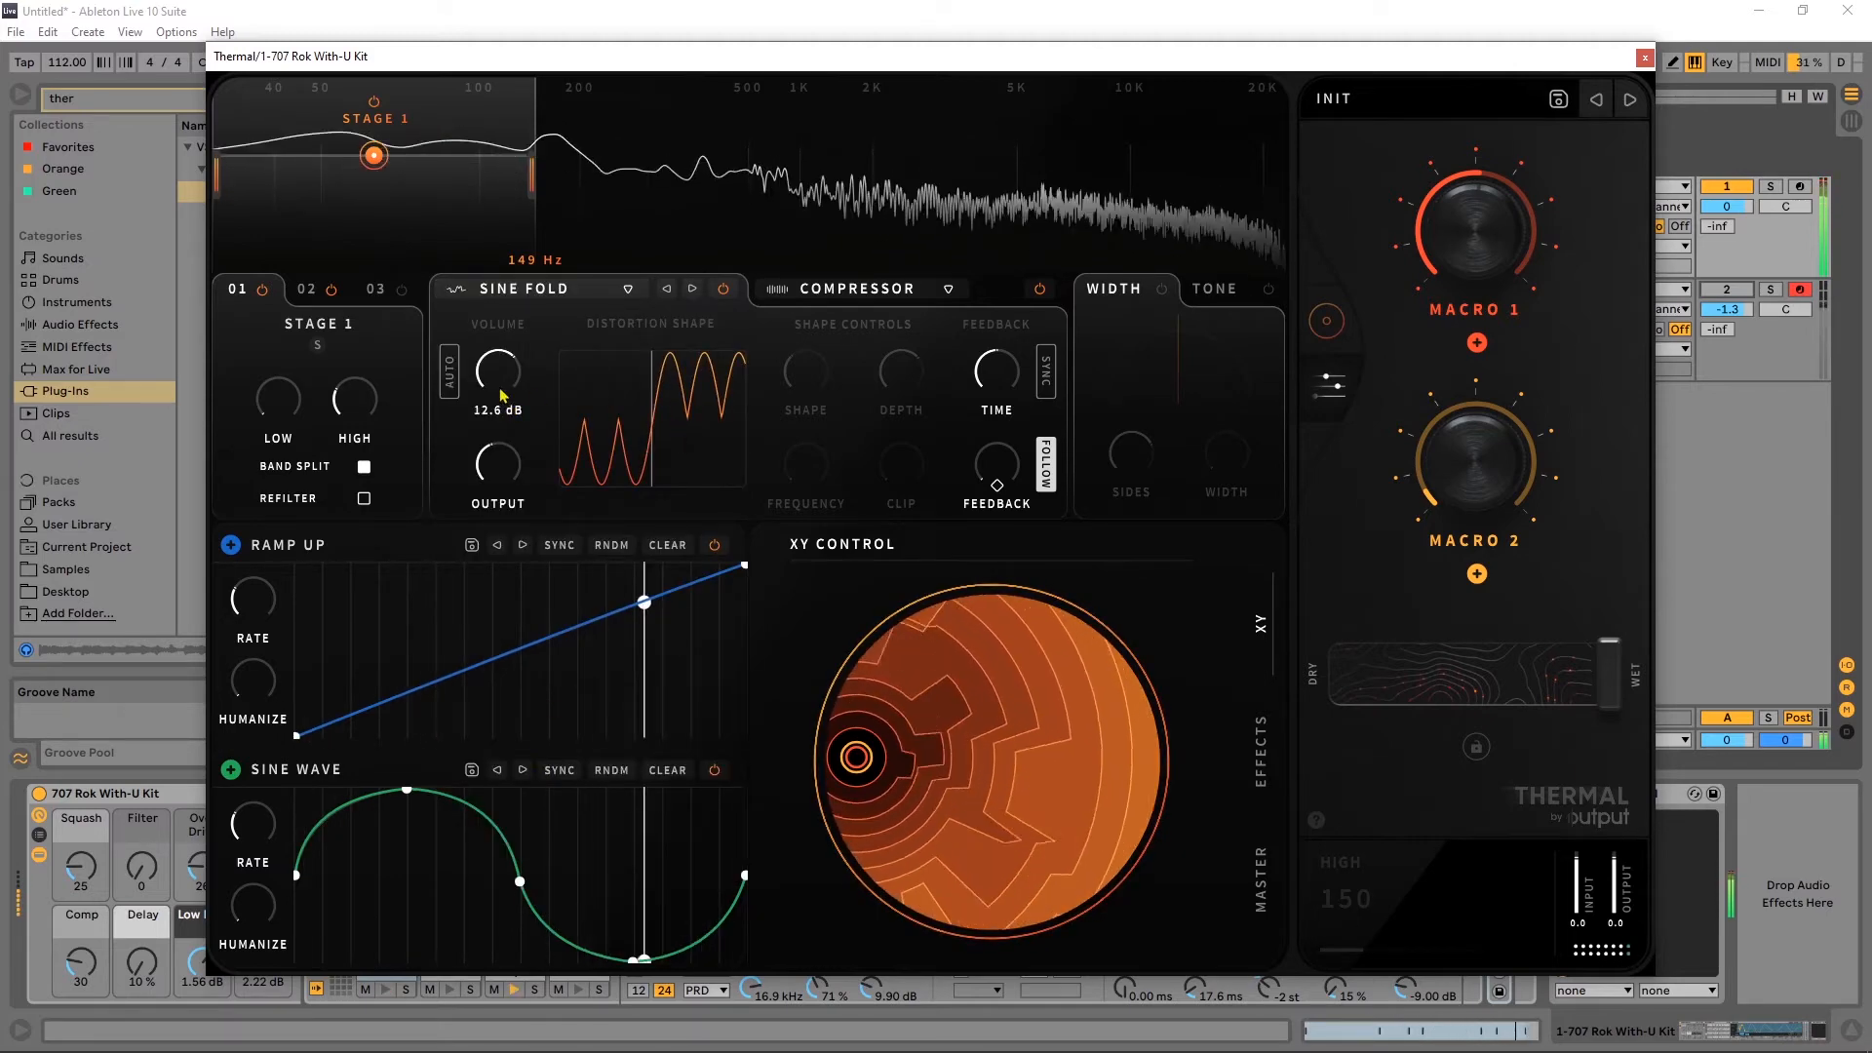
pyautogui.moveTo(502, 395); pyautogui.dragTo(489, 444)
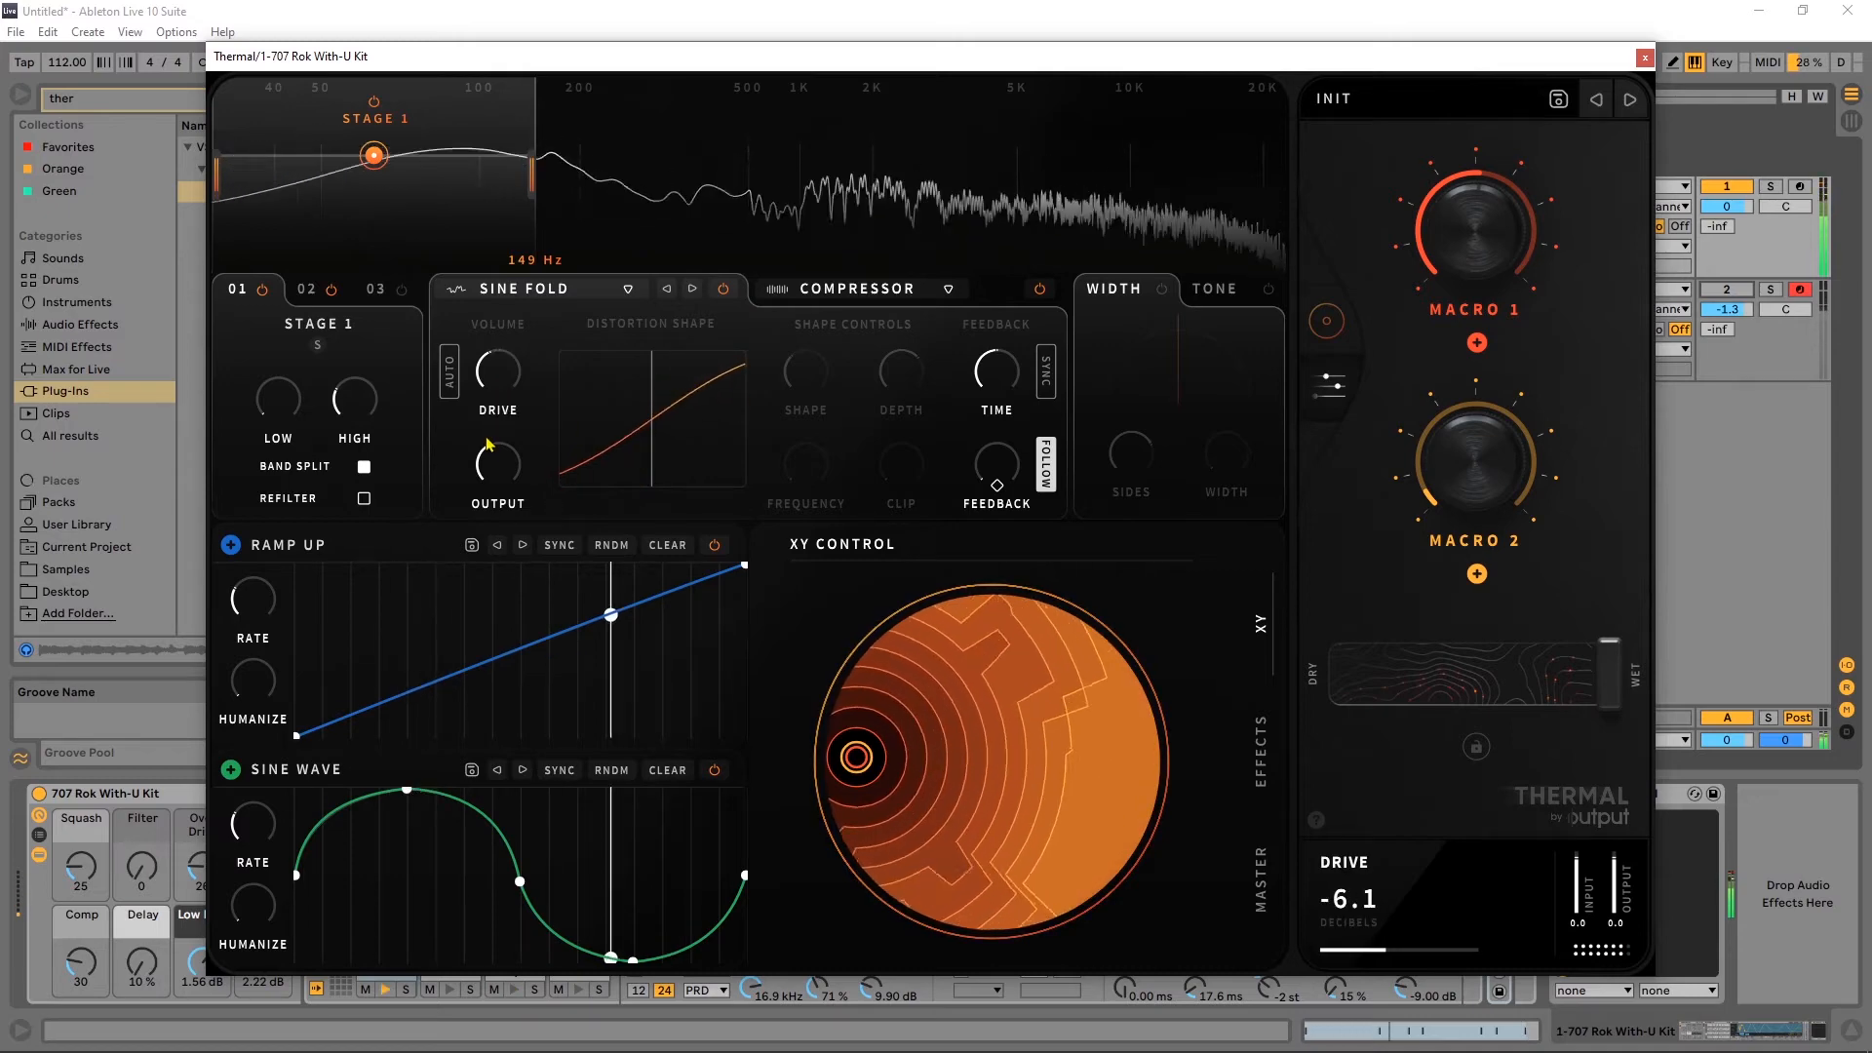
# Compare the sound with Stage 1 off and on, and lower the soloed stage's upper band limit to 135 Hz.
pyautogui.click(263, 290)
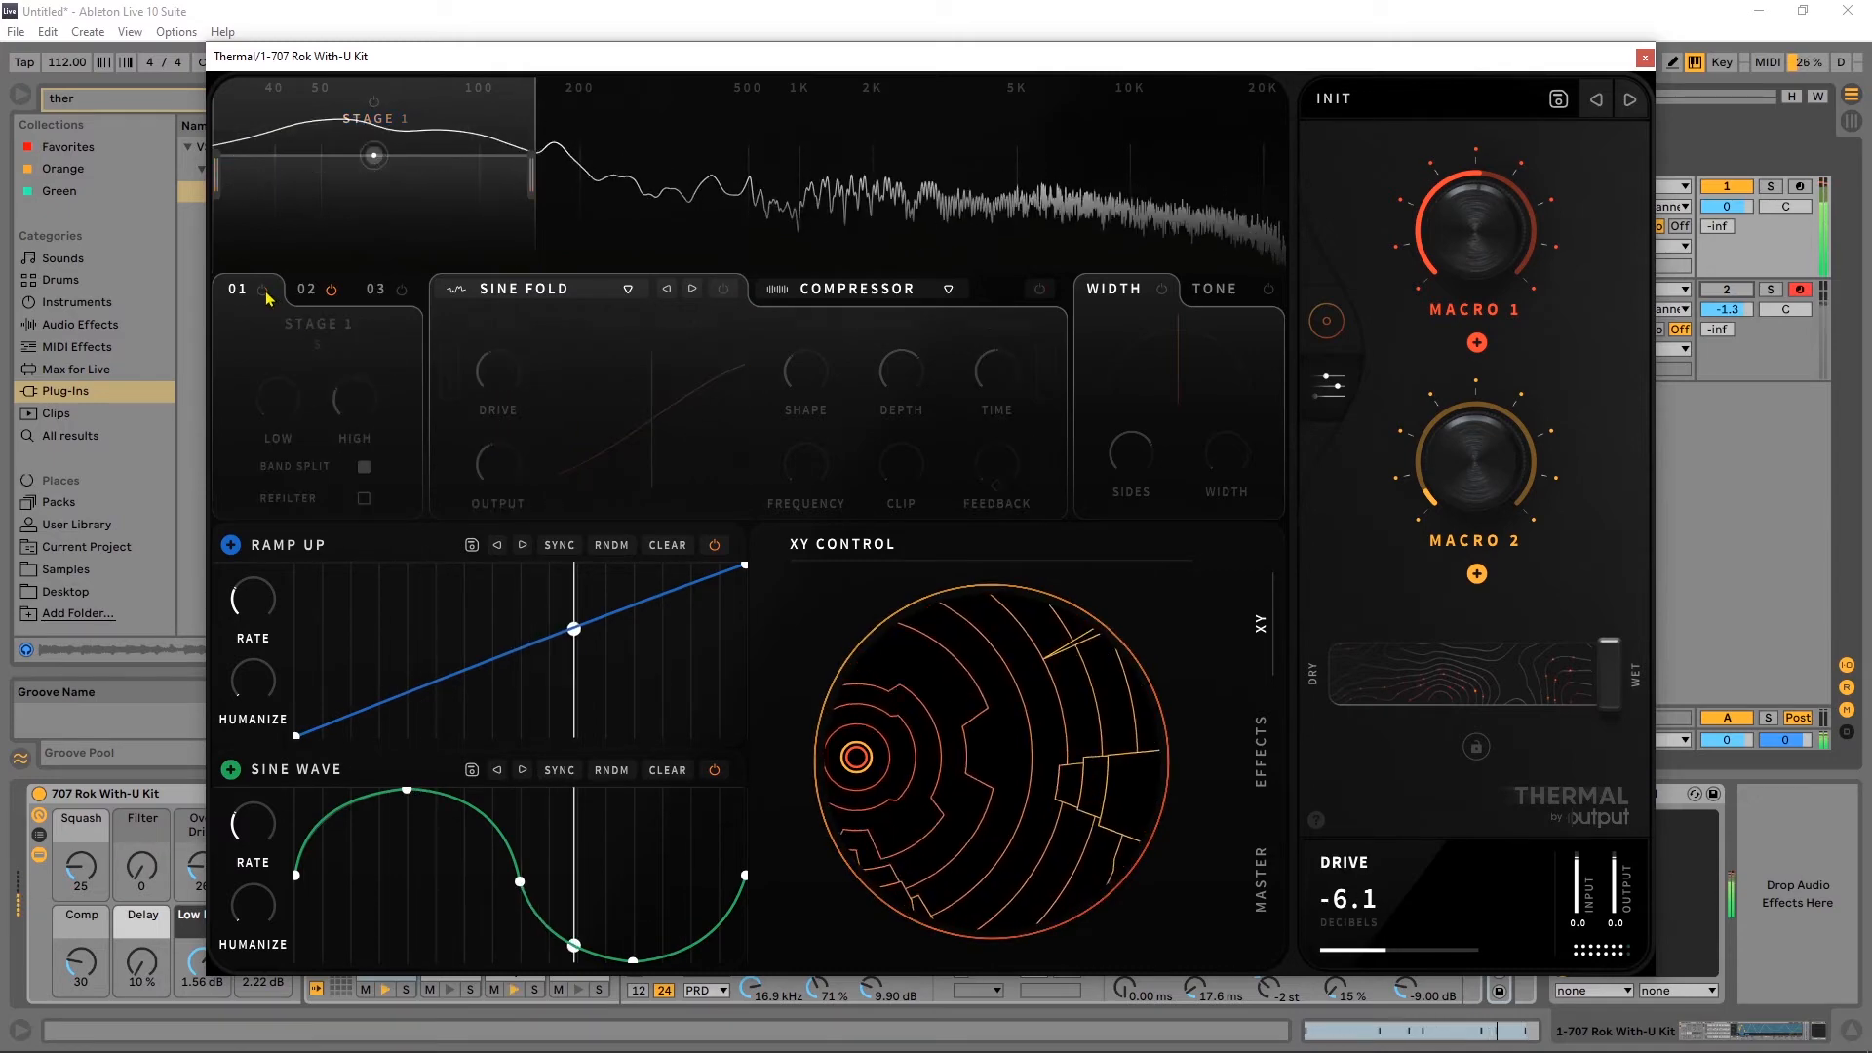
pyautogui.click(264, 290)
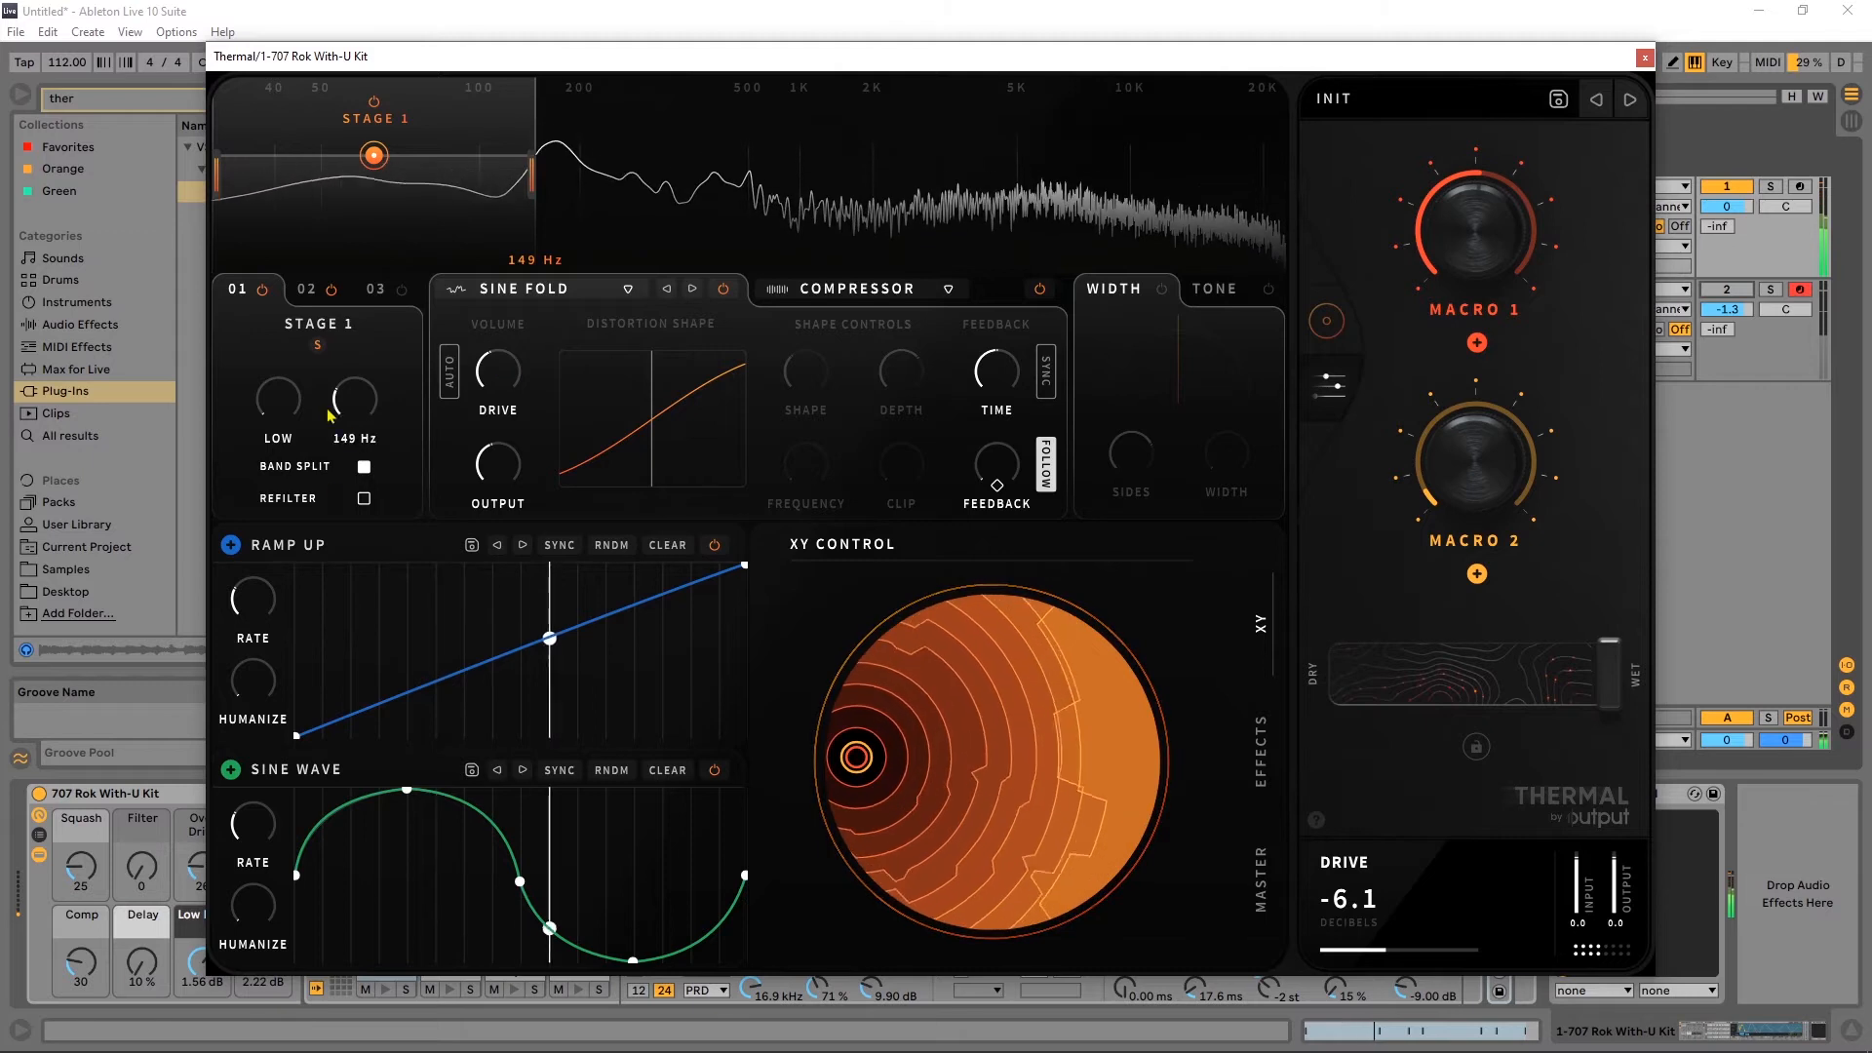
pyautogui.moveTo(353, 418); pyautogui.dragTo(352, 412)
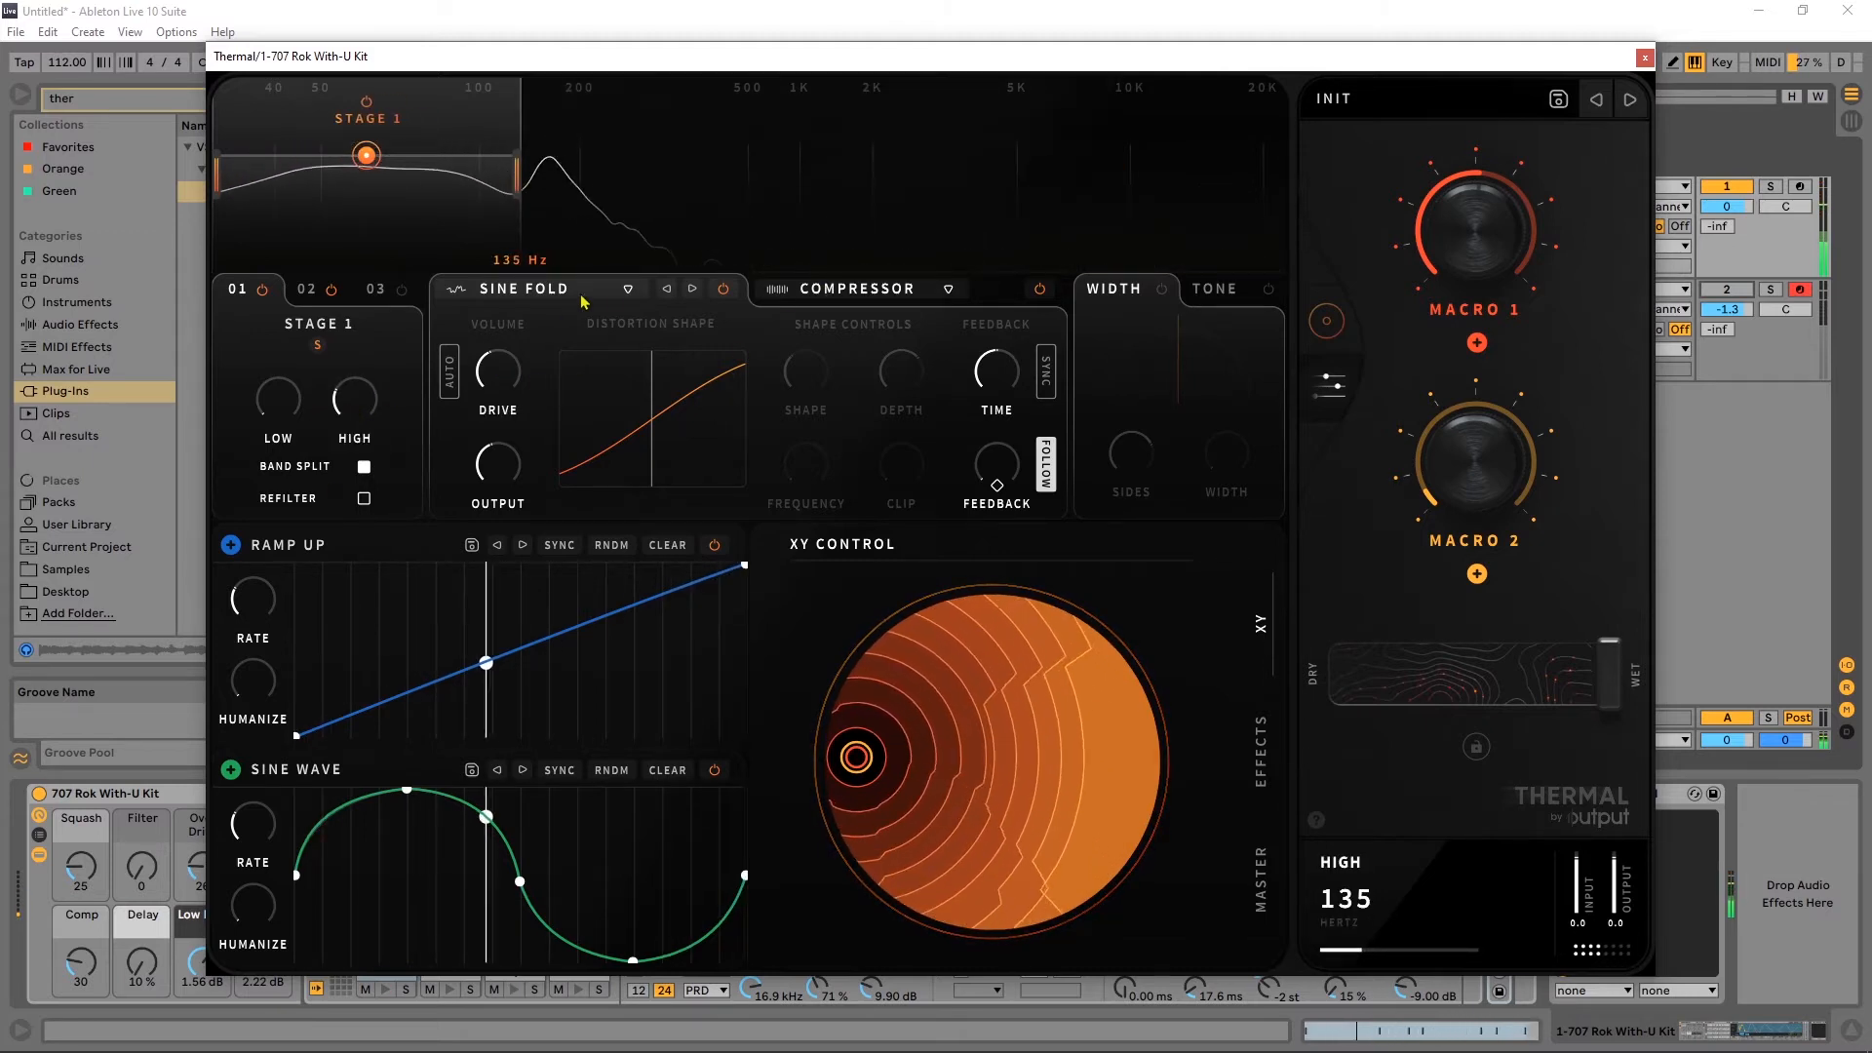
# Audition Sine Shred and Binary Shred, then use S Curve on Stage 1 with drive at -6.4 dB and output at 4.7 dB.
pyautogui.click(693, 288)
pyautogui.moveTo(498, 371)
pyautogui.mouseDown()
pyautogui.moveTo(511, 328)
pyautogui.moveTo(513, 368)
pyautogui.mouseUp()
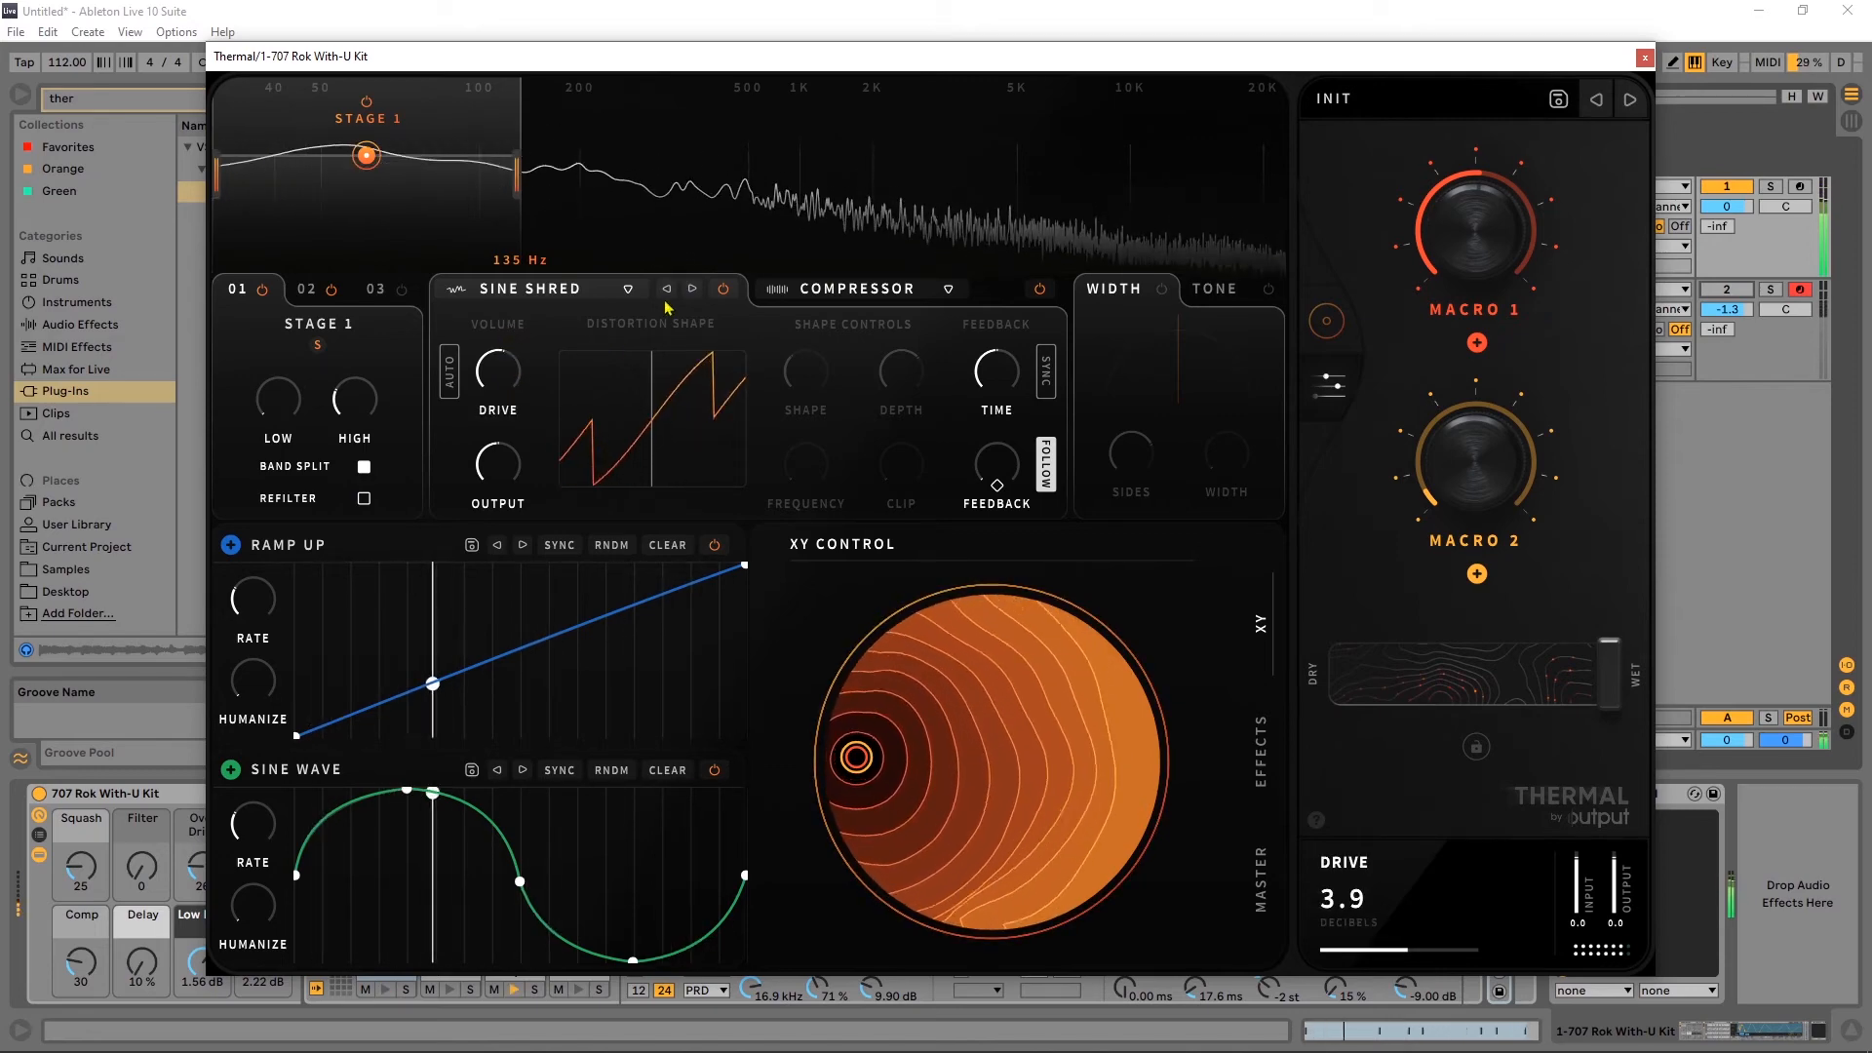
pyautogui.click(692, 289)
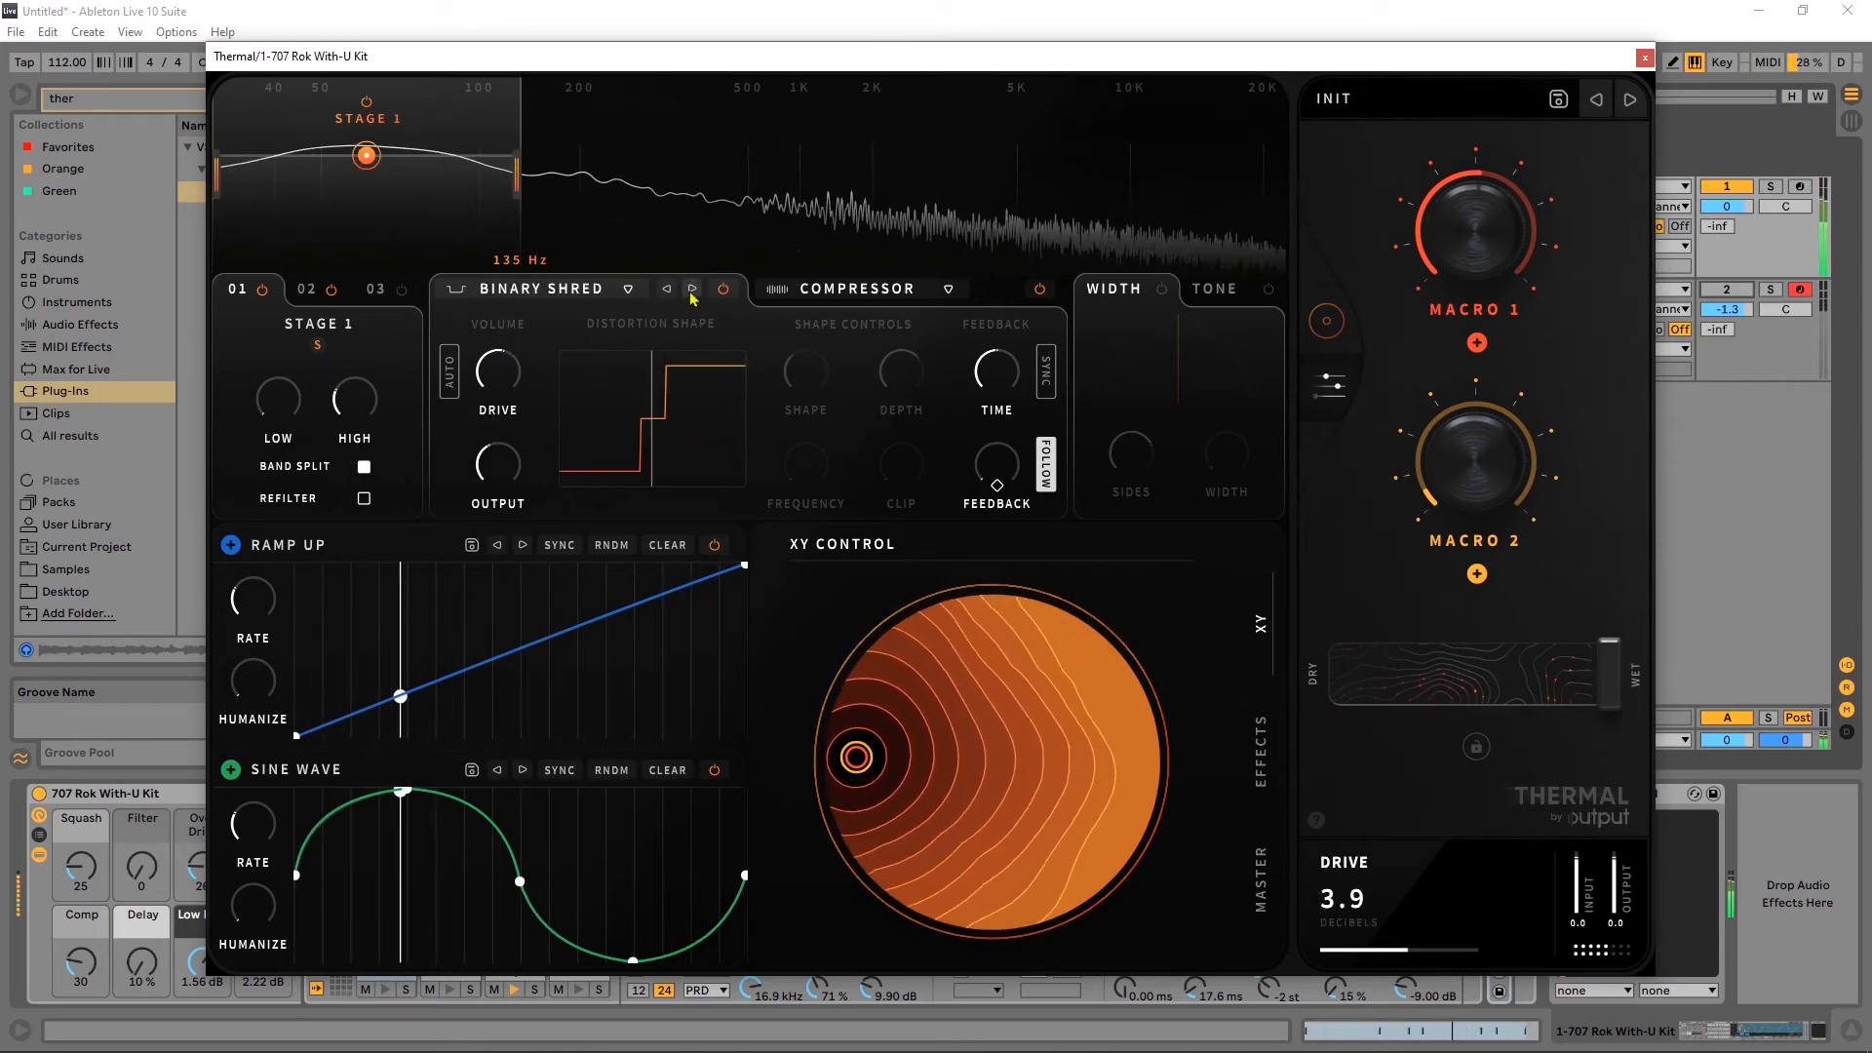
pyautogui.click(692, 289)
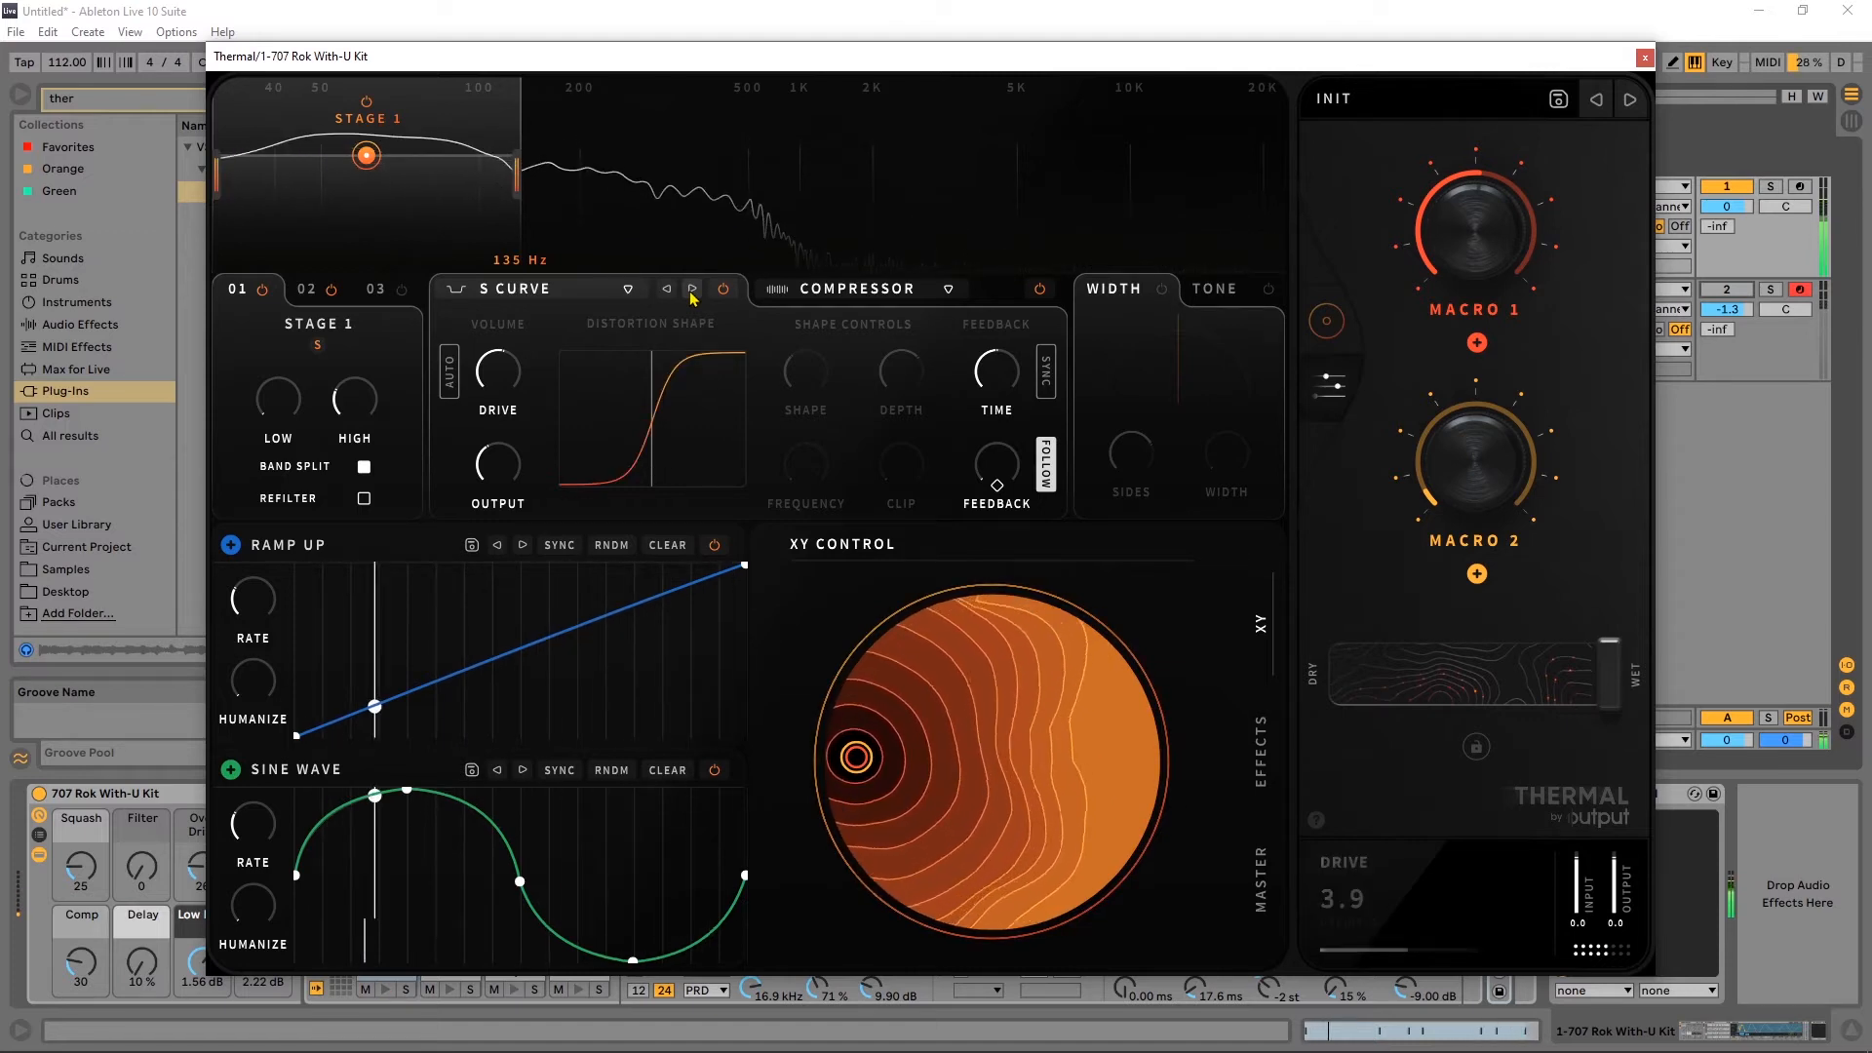
pyautogui.moveTo(498, 371); pyautogui.dragTo(500, 409)
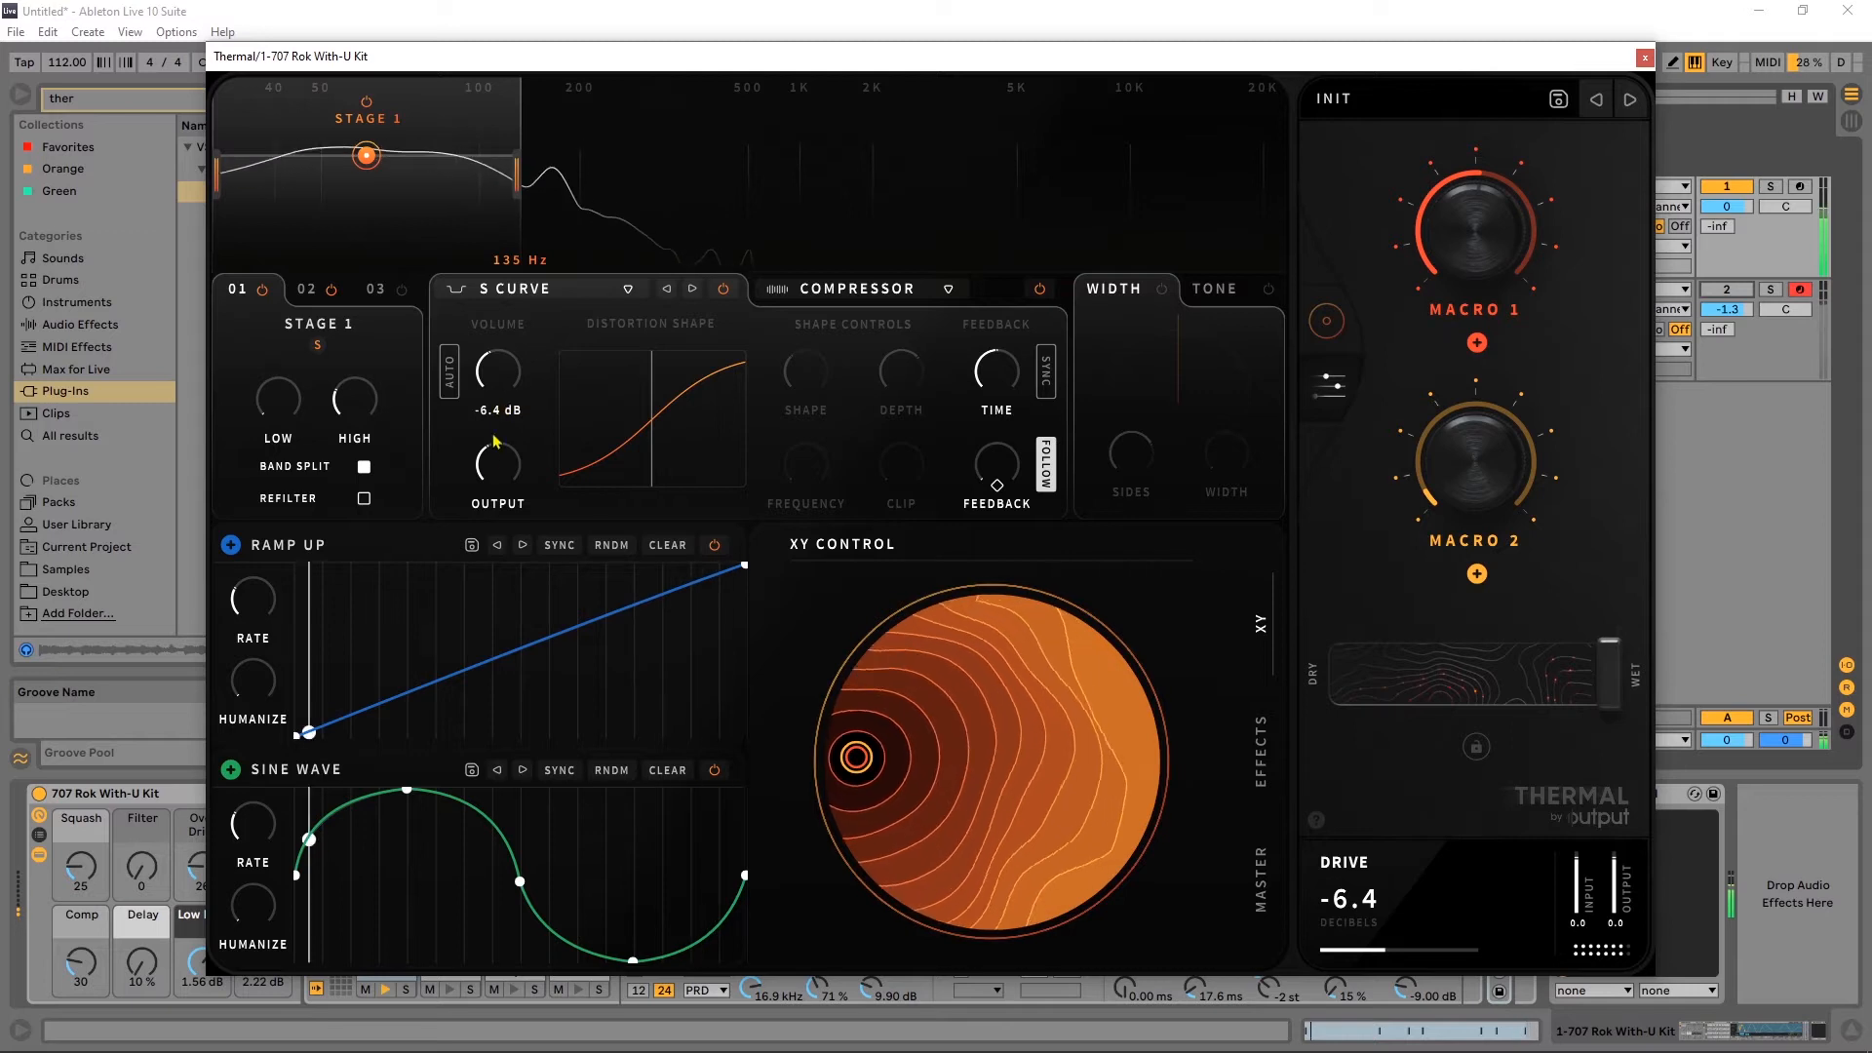
pyautogui.moveTo(494, 442); pyautogui.dragTo(482, 445)
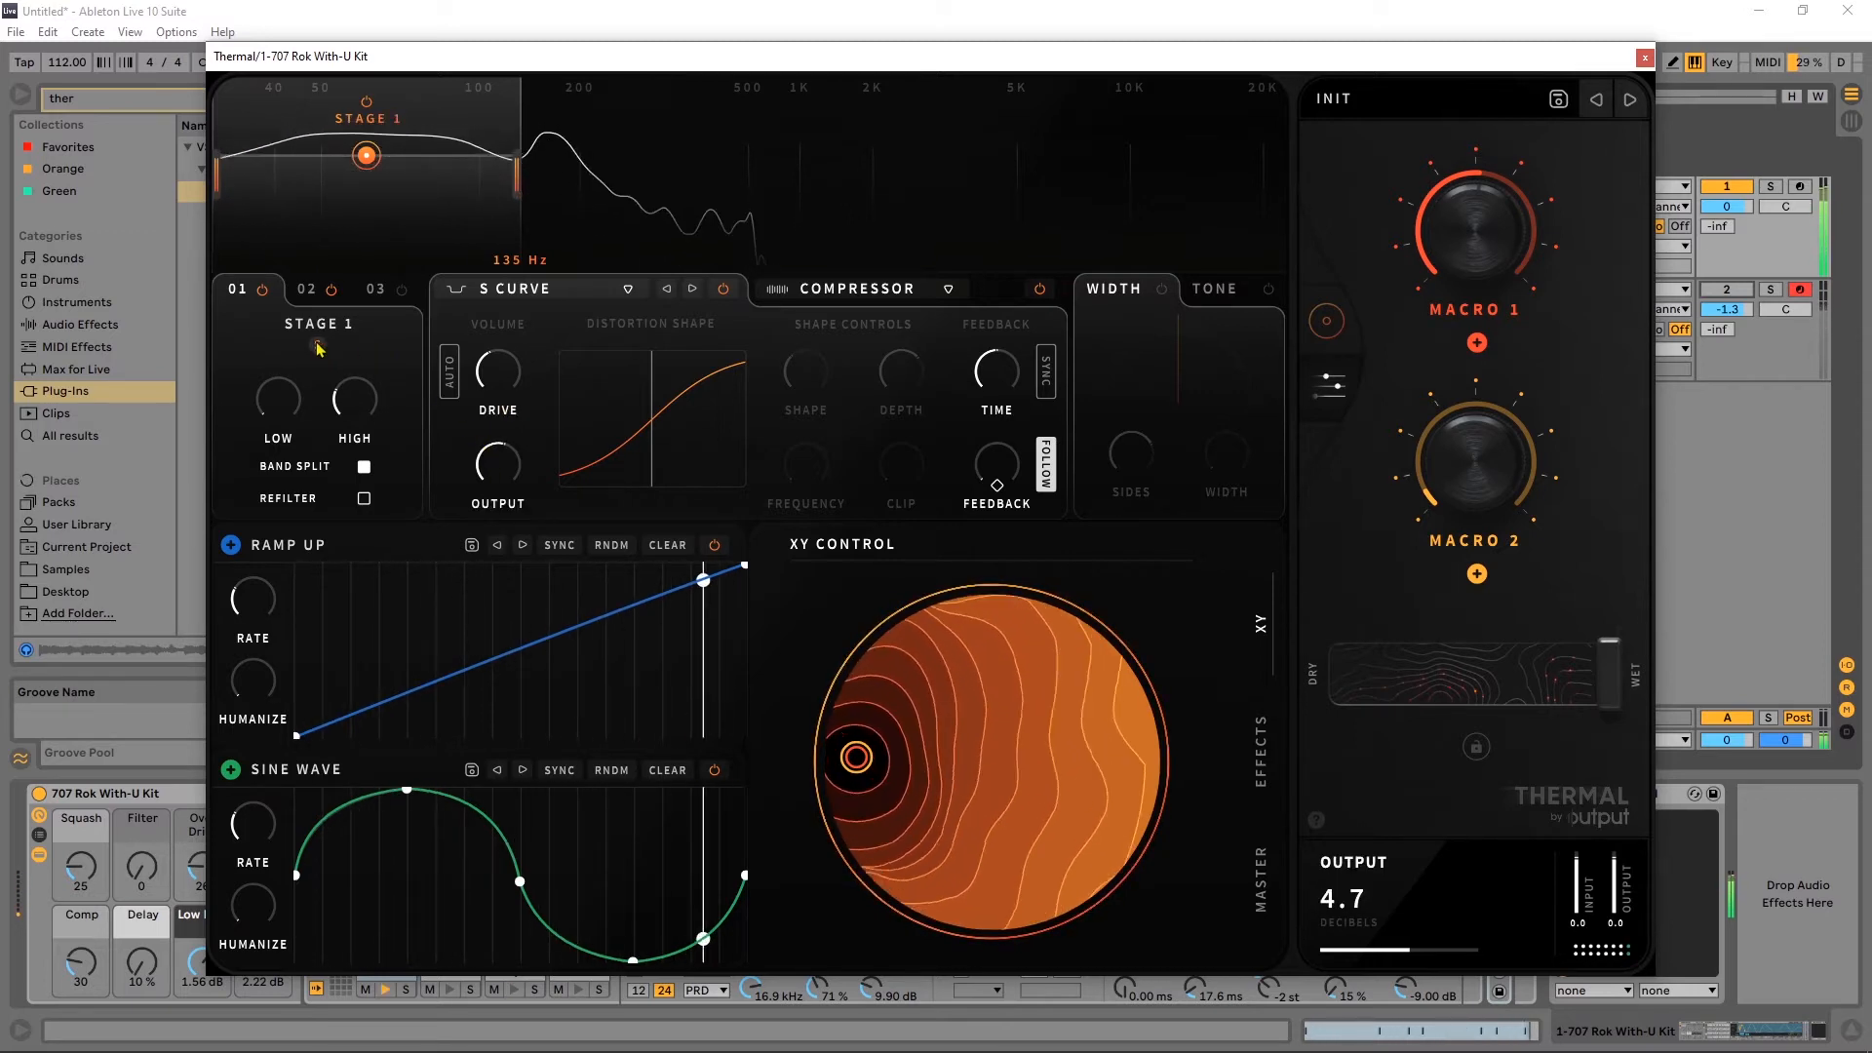
# Lower Stage 1's drive to -9.1 dB, raise its output to 11.0 dB, and compare the stage off and on.
pyautogui.click(262, 291)
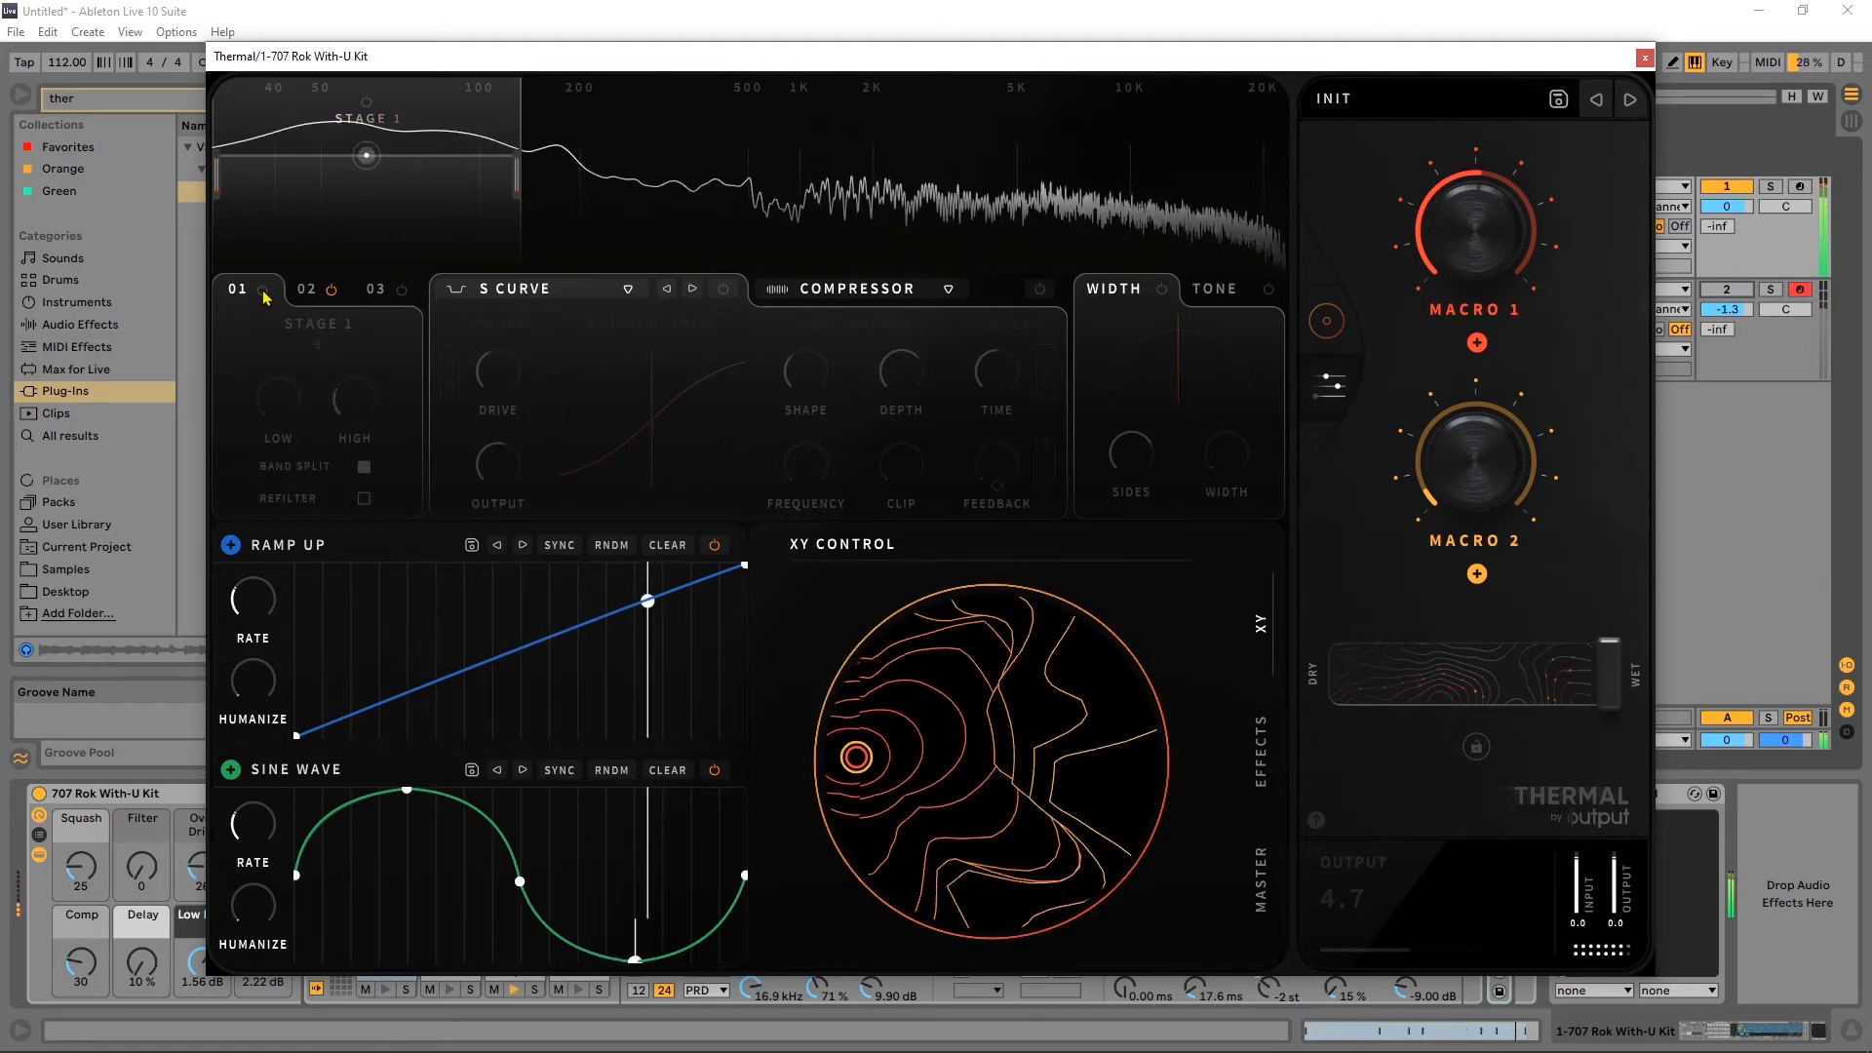
pyautogui.click(262, 289)
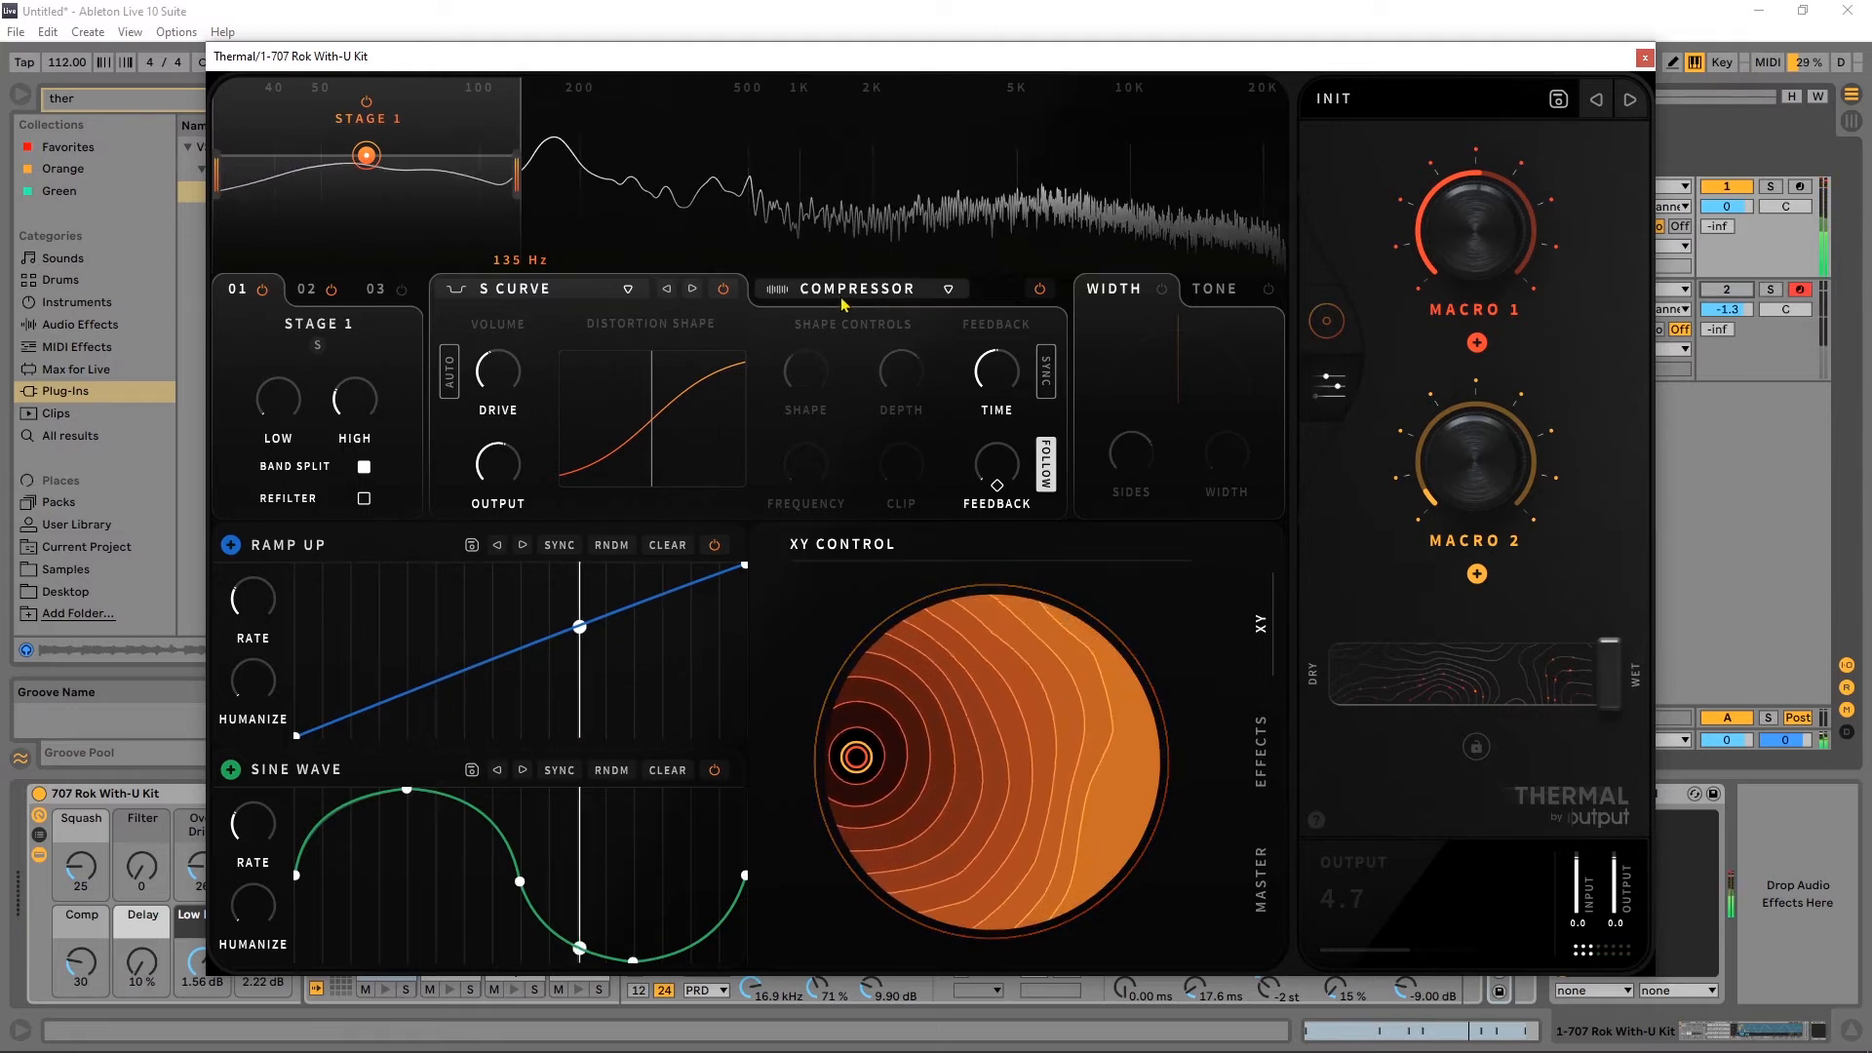
pyautogui.moveTo(500, 382)
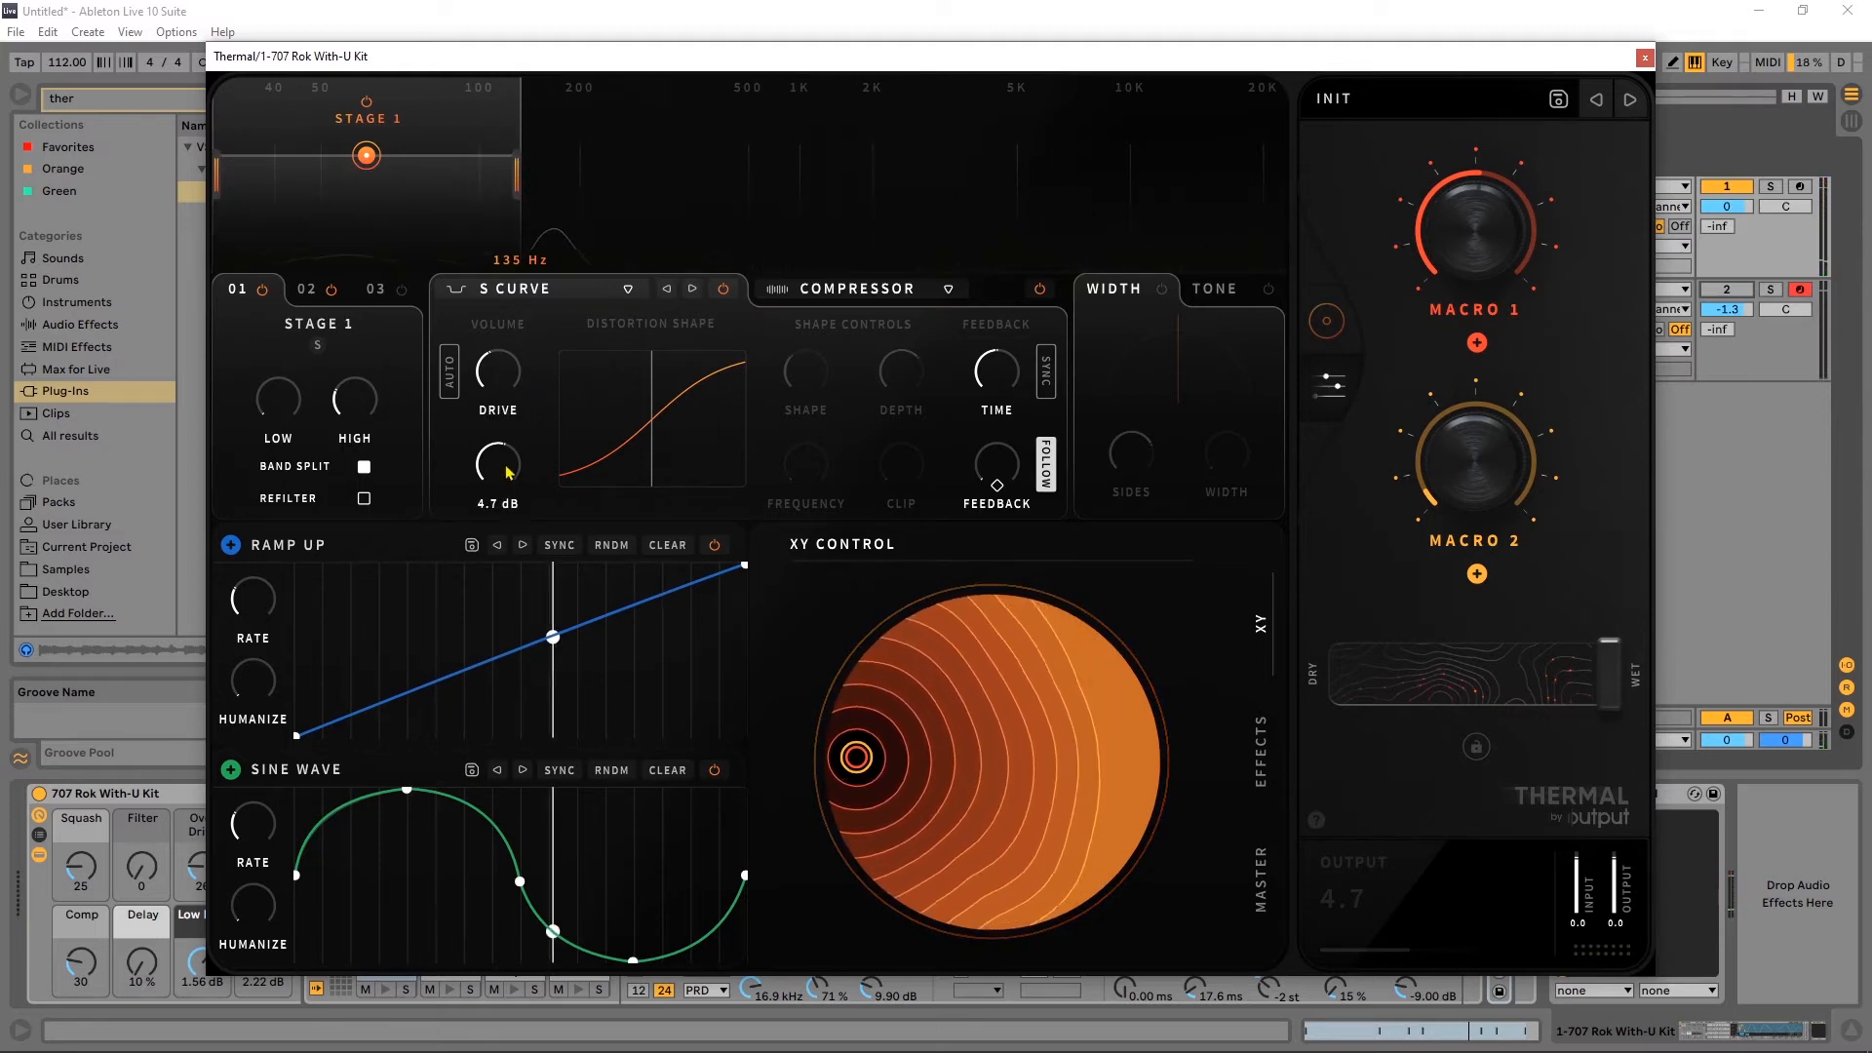
pyautogui.moveTo(509, 472); pyautogui.dragTo(510, 467)
pyautogui.moveTo(509, 384); pyautogui.dragTo(502, 392)
pyautogui.moveTo(506, 479); pyautogui.dragTo(507, 464)
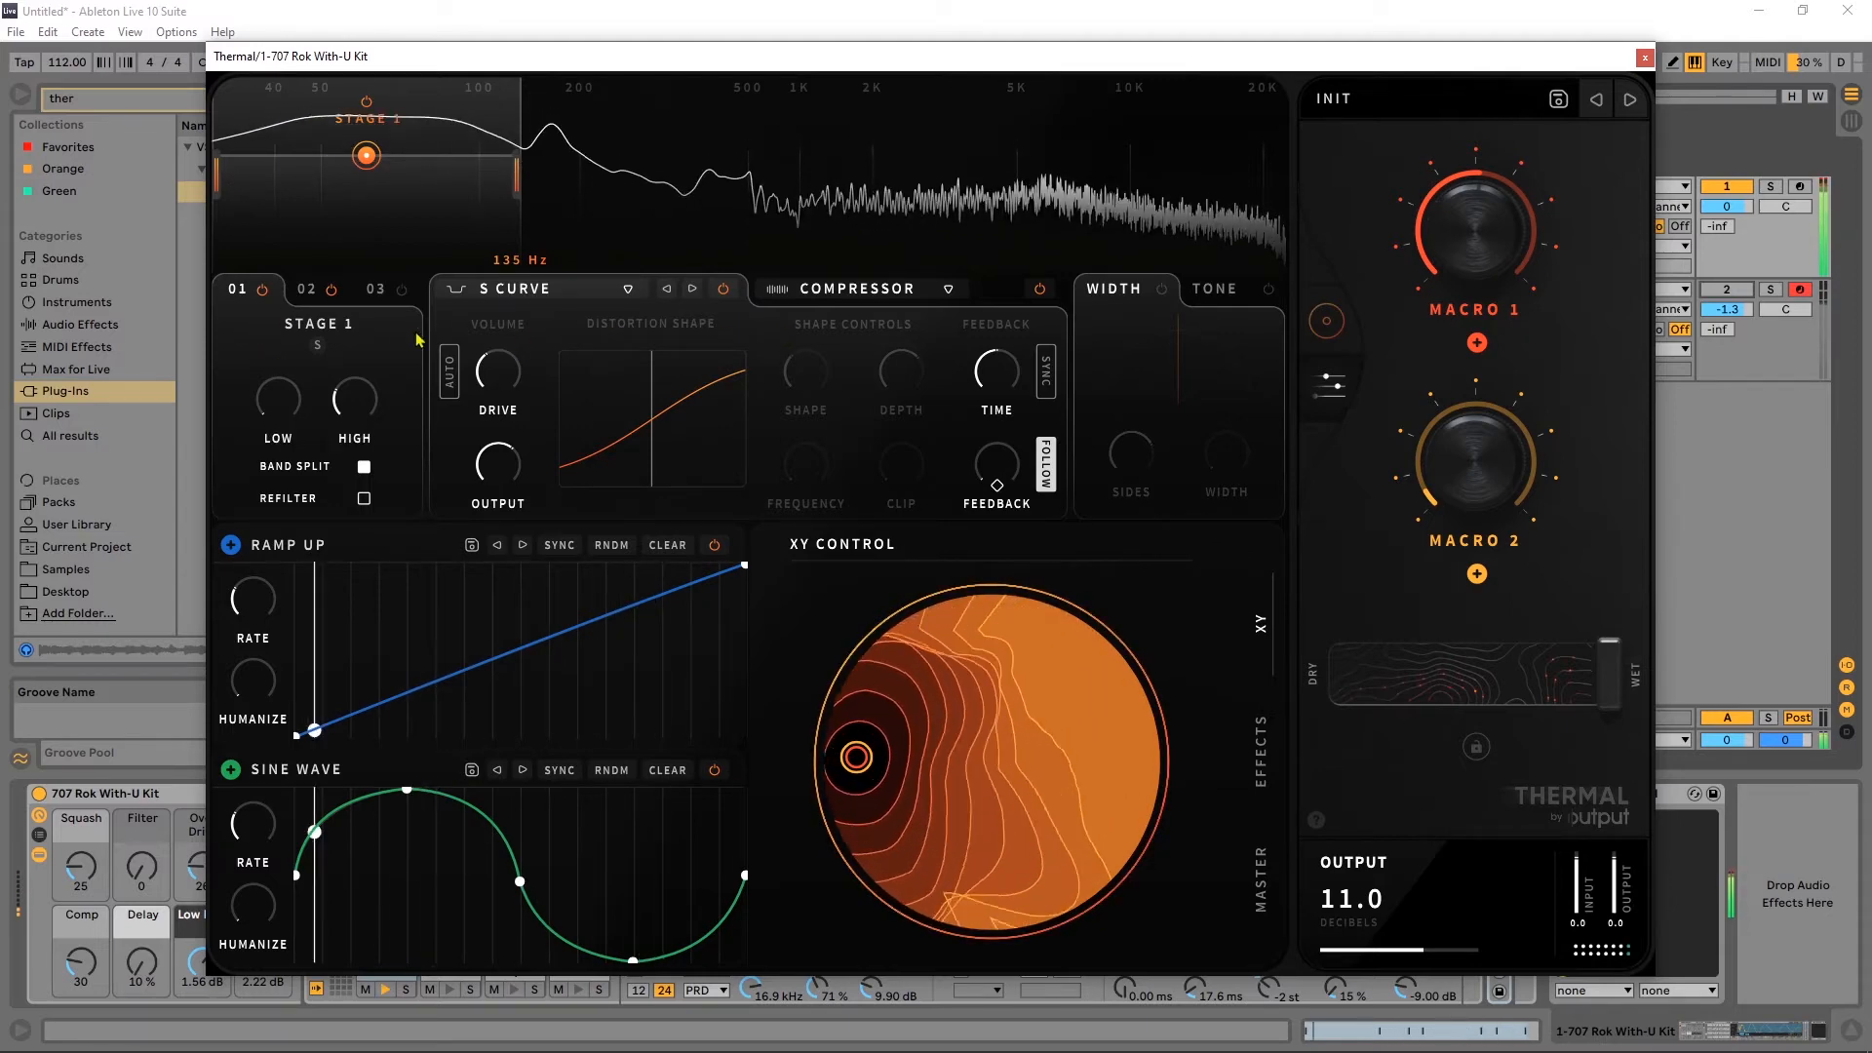
pyautogui.click(264, 294)
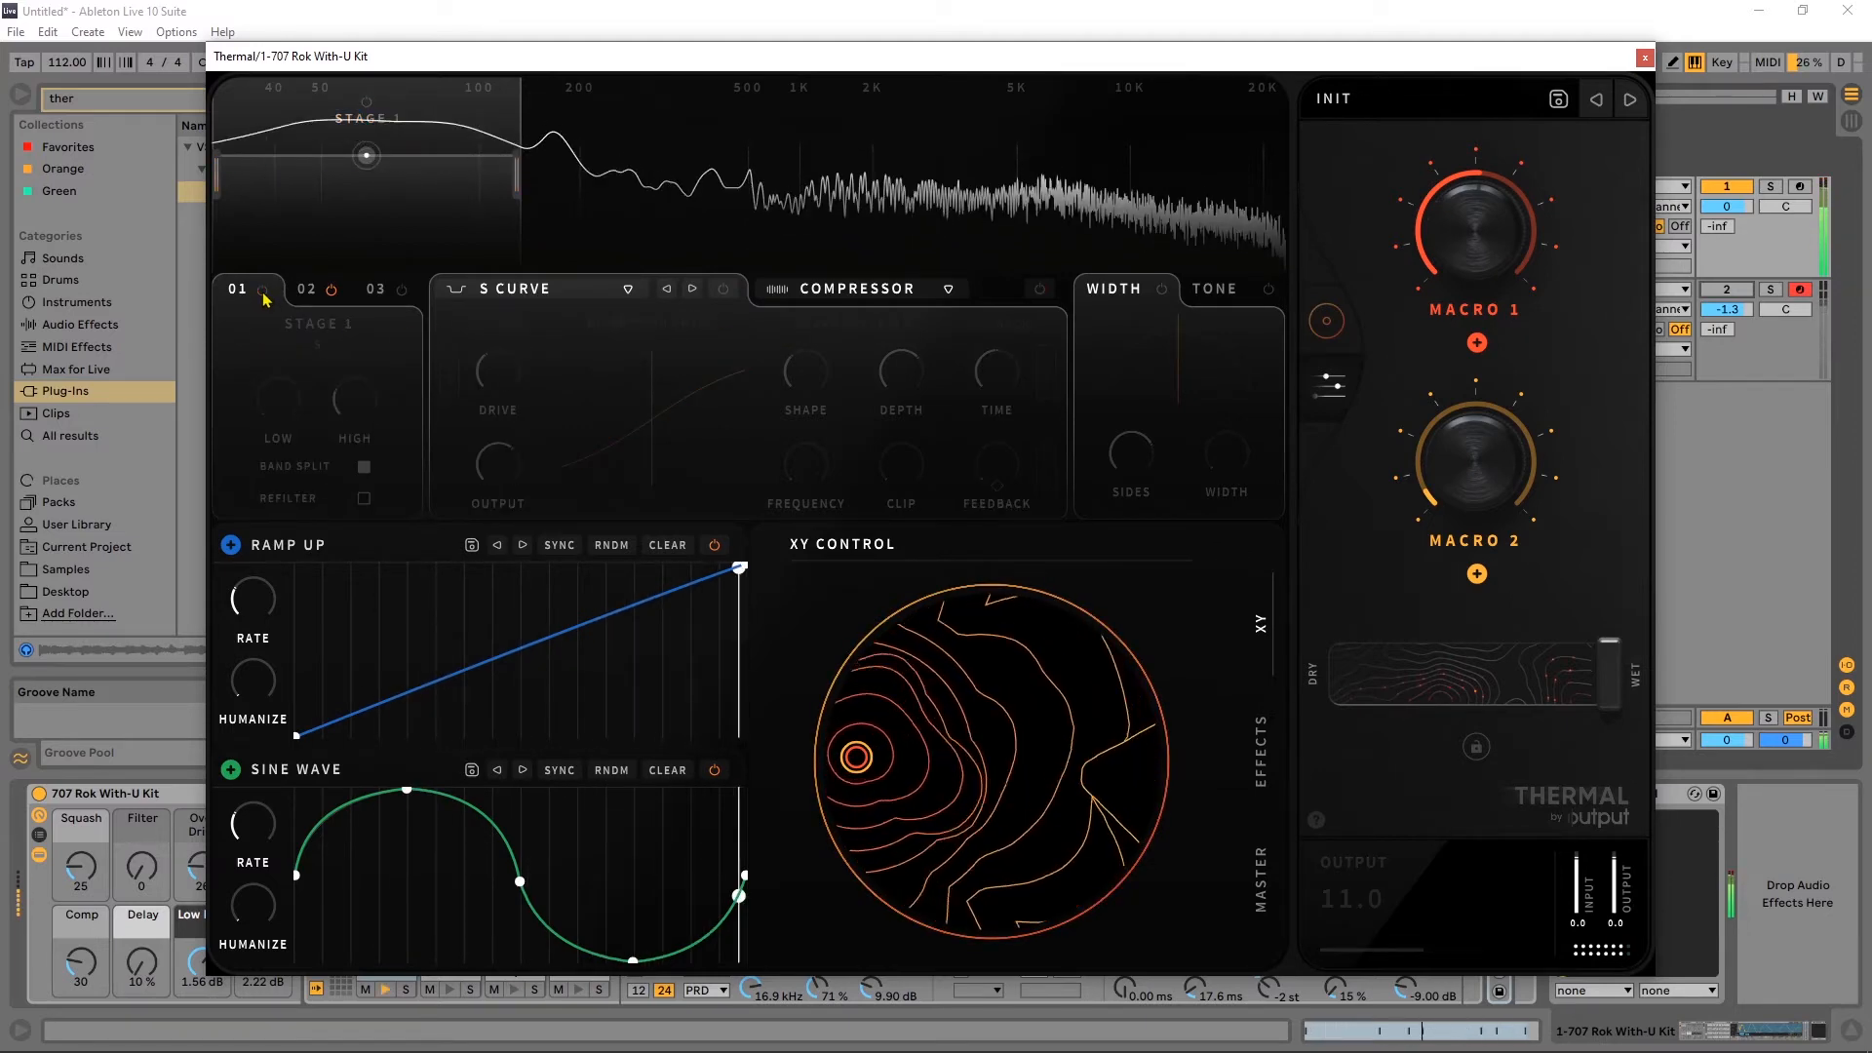
pyautogui.click(263, 293)
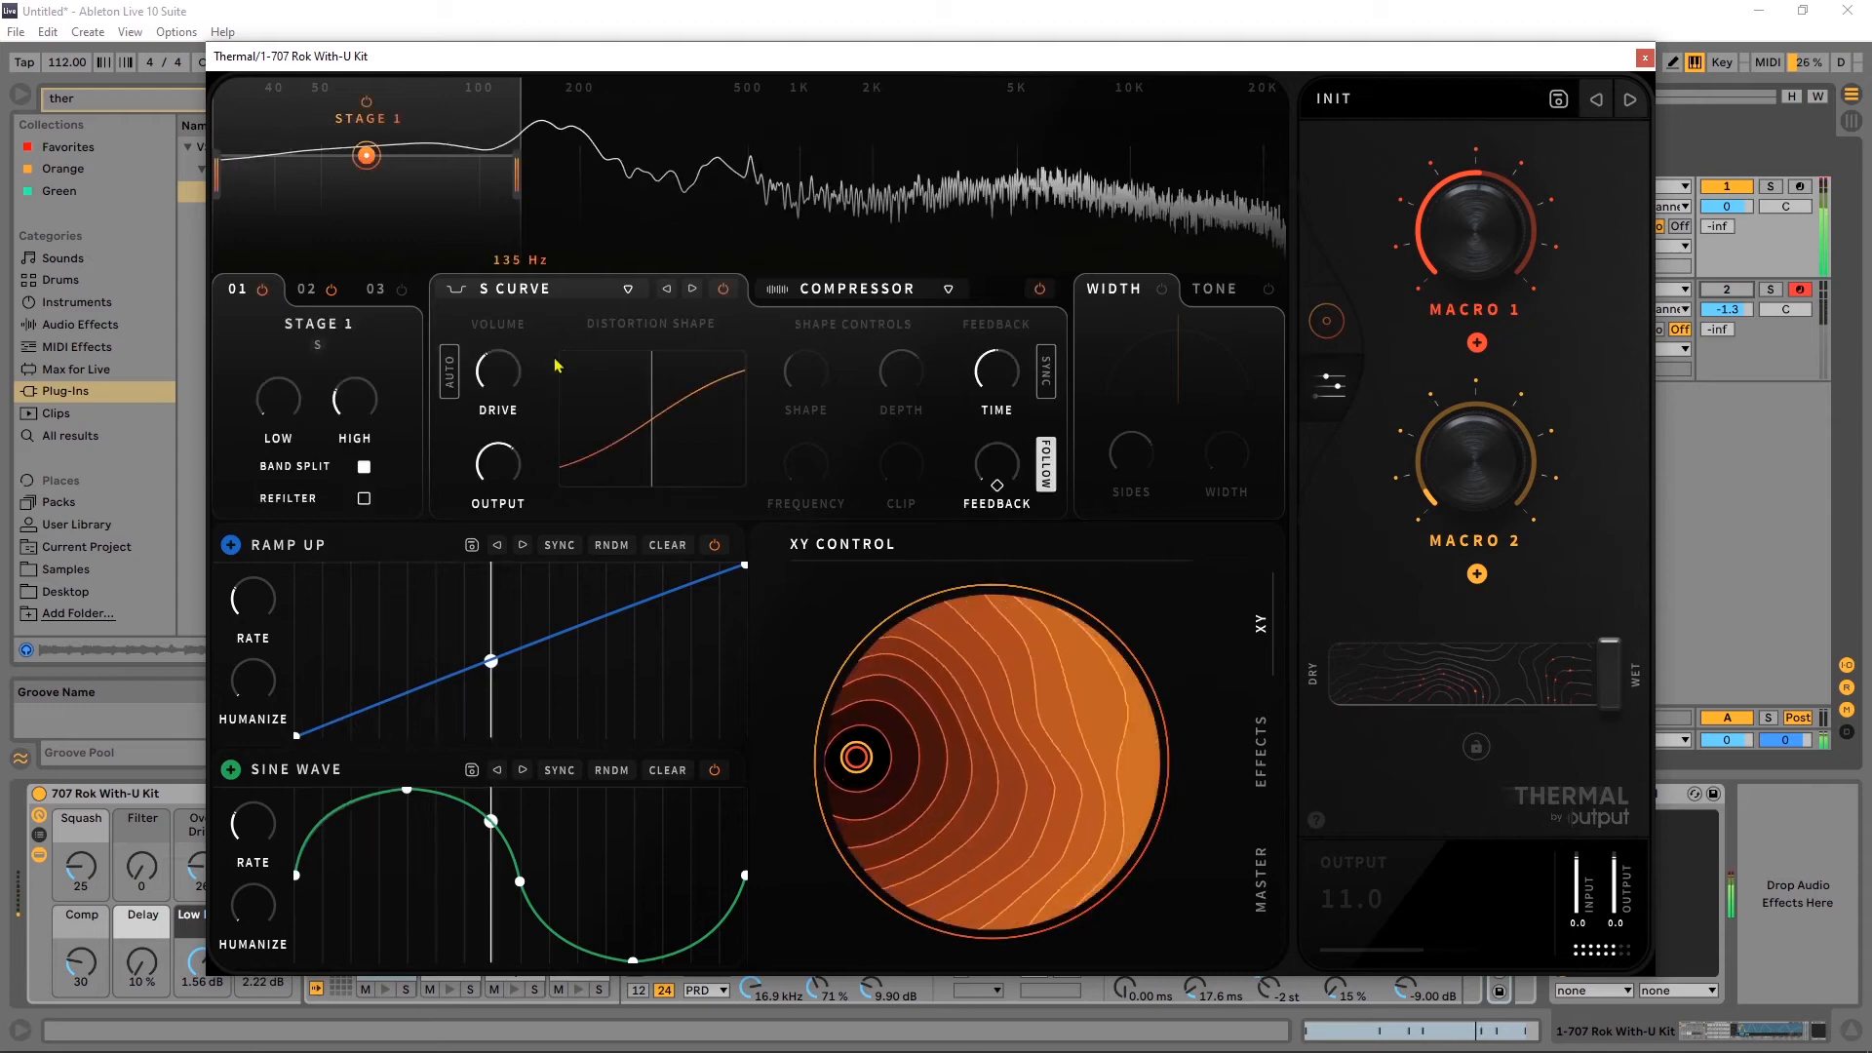
# Switch Stage 1's distortion to Heavy Shaper, soften its shape, and reduce the drive to -17.6 dB.
pyautogui.click(633, 289)
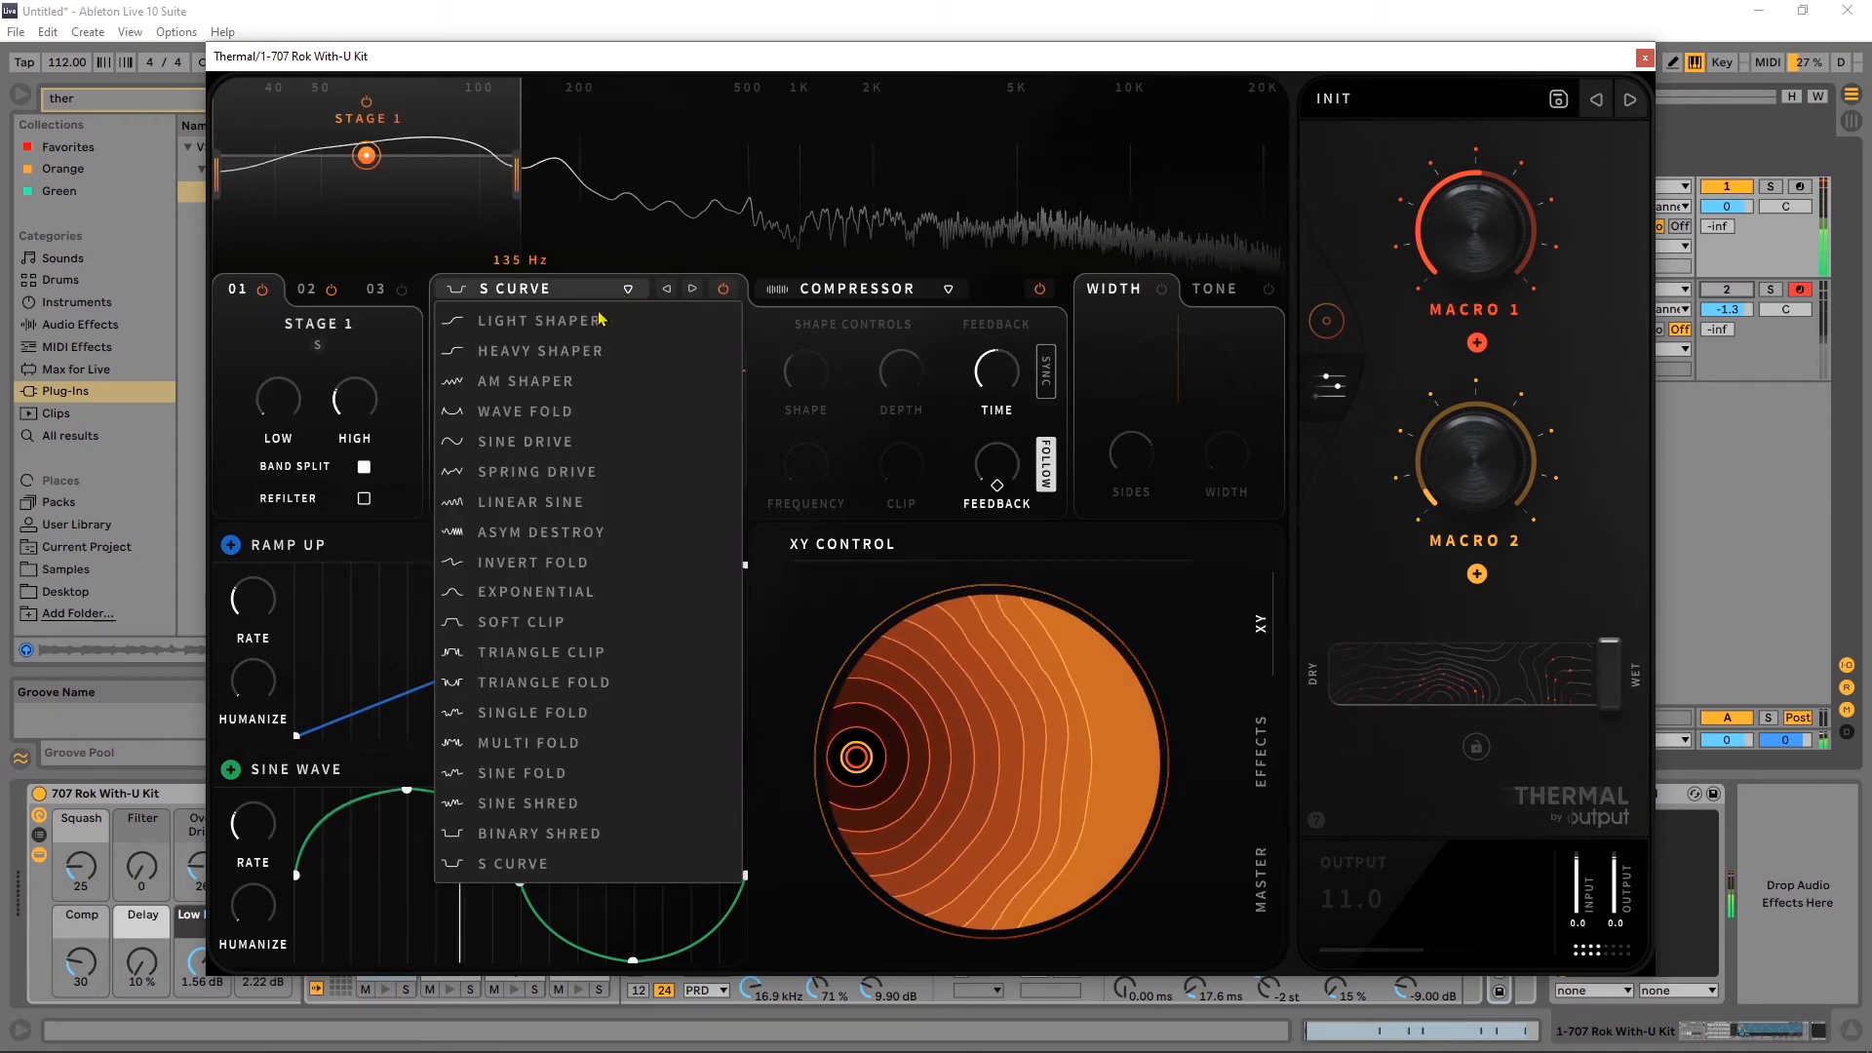
pyautogui.click(555, 352)
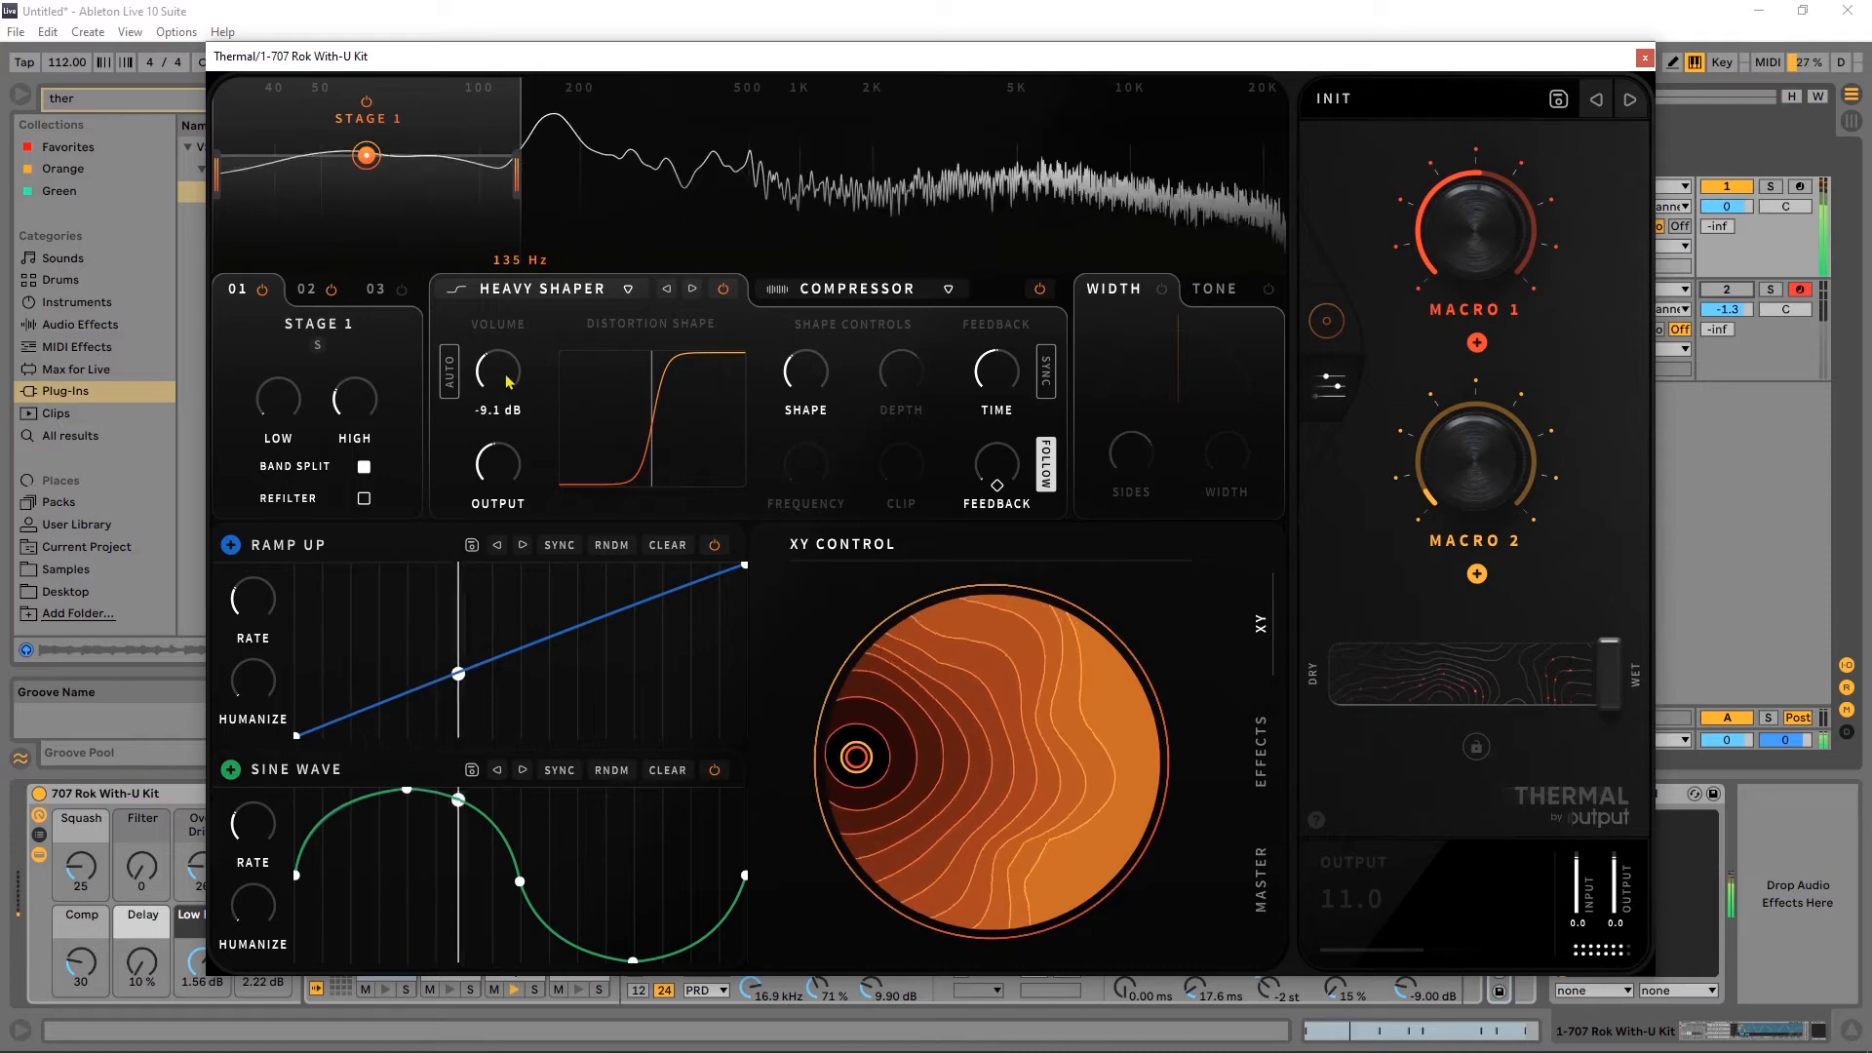
pyautogui.moveTo(500, 378); pyautogui.dragTo(497, 487)
pyautogui.moveTo(805, 376)
pyautogui.mouseDown()
pyautogui.moveTo(801, 351)
pyautogui.moveTo(780, 410)
pyautogui.moveTo(779, 393)
pyautogui.mouseUp()
pyautogui.moveTo(515, 388)
pyautogui.mouseDown()
pyautogui.moveTo(509, 372)
pyautogui.moveTo(506, 390)
pyautogui.mouseUp()
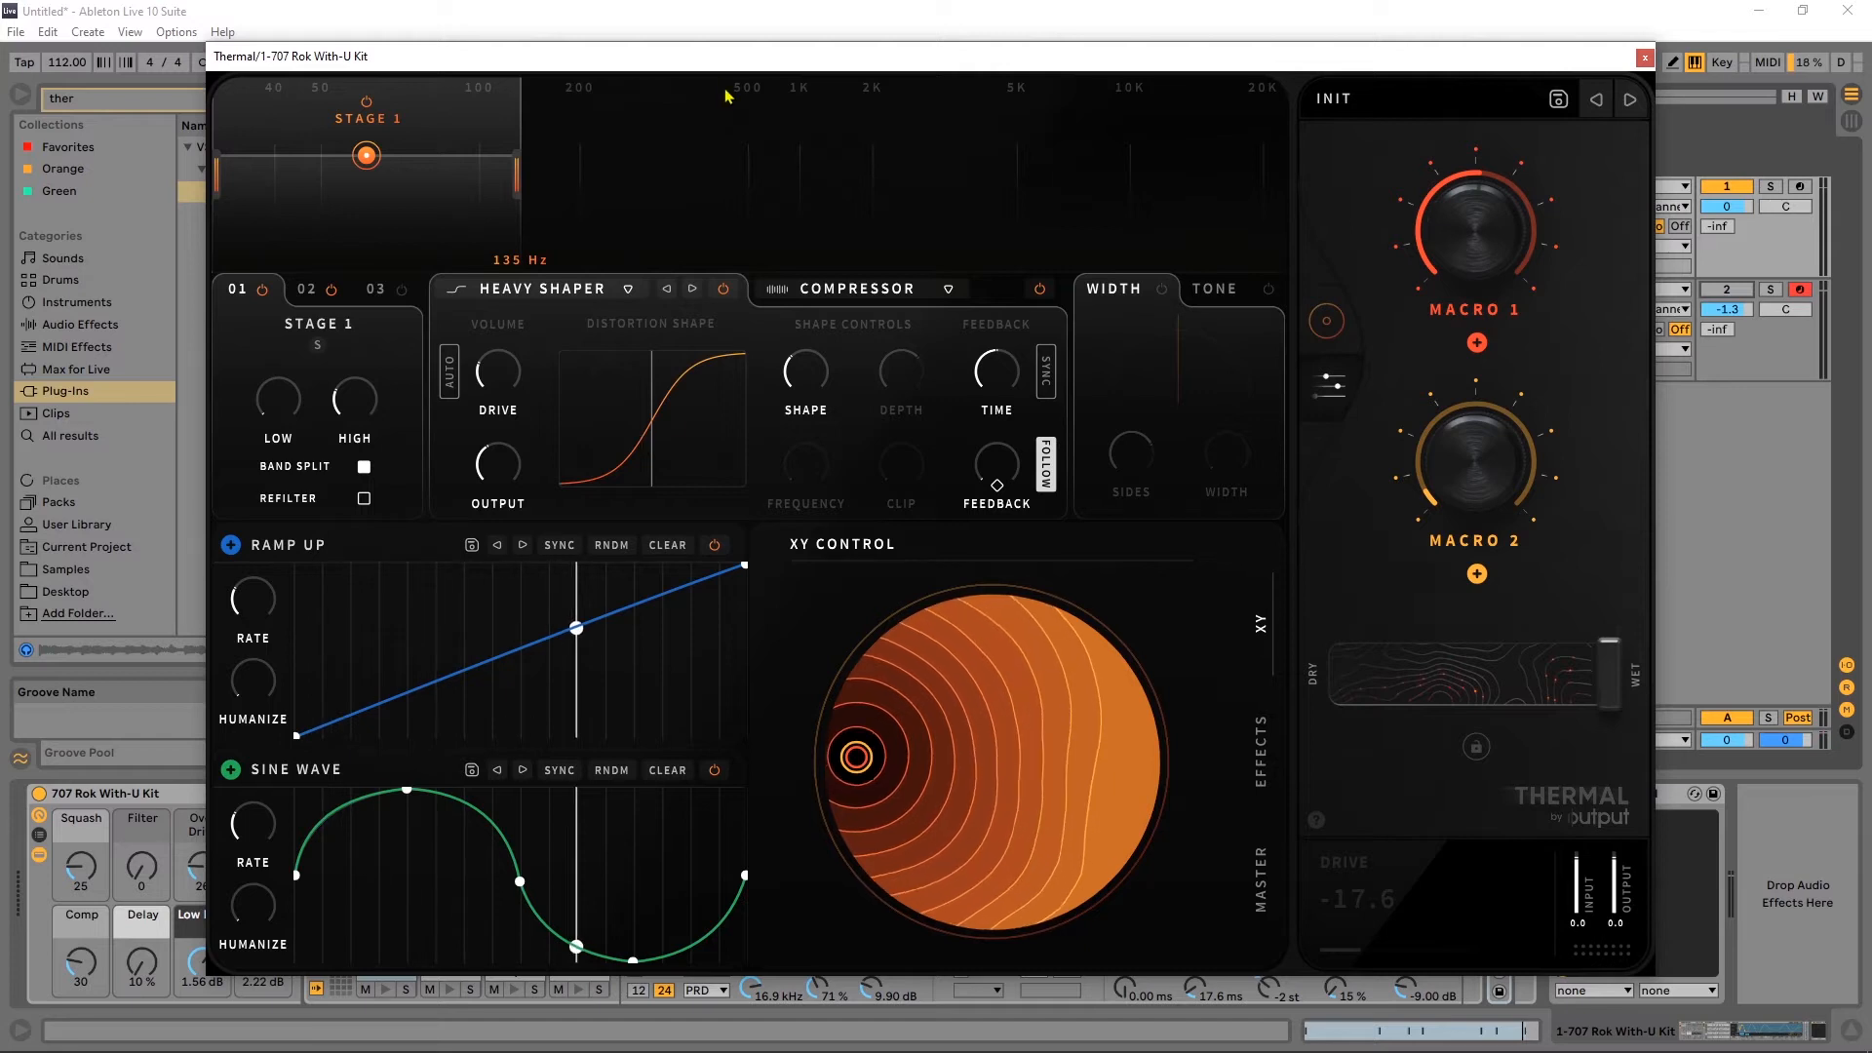
# Review the effect types available for Stage 1 and switch its compressor off.
pyautogui.click(834, 289)
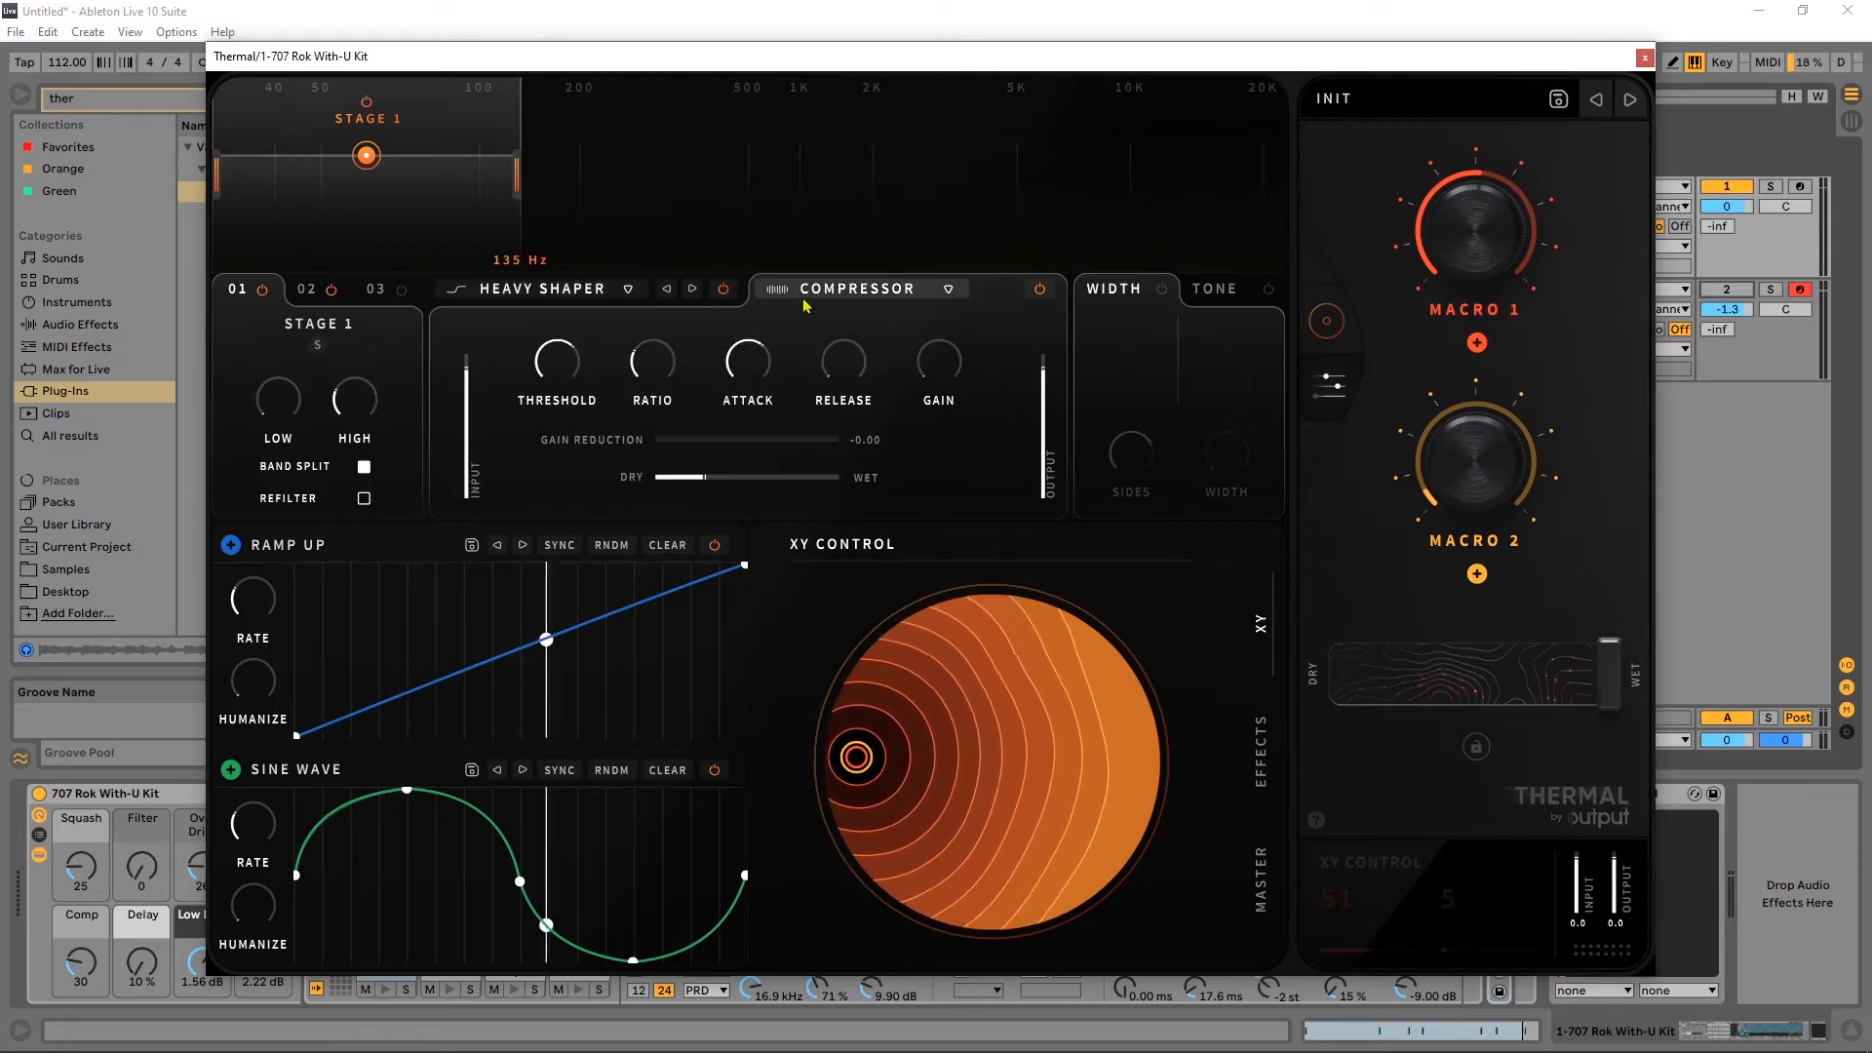
pyautogui.click(845, 290)
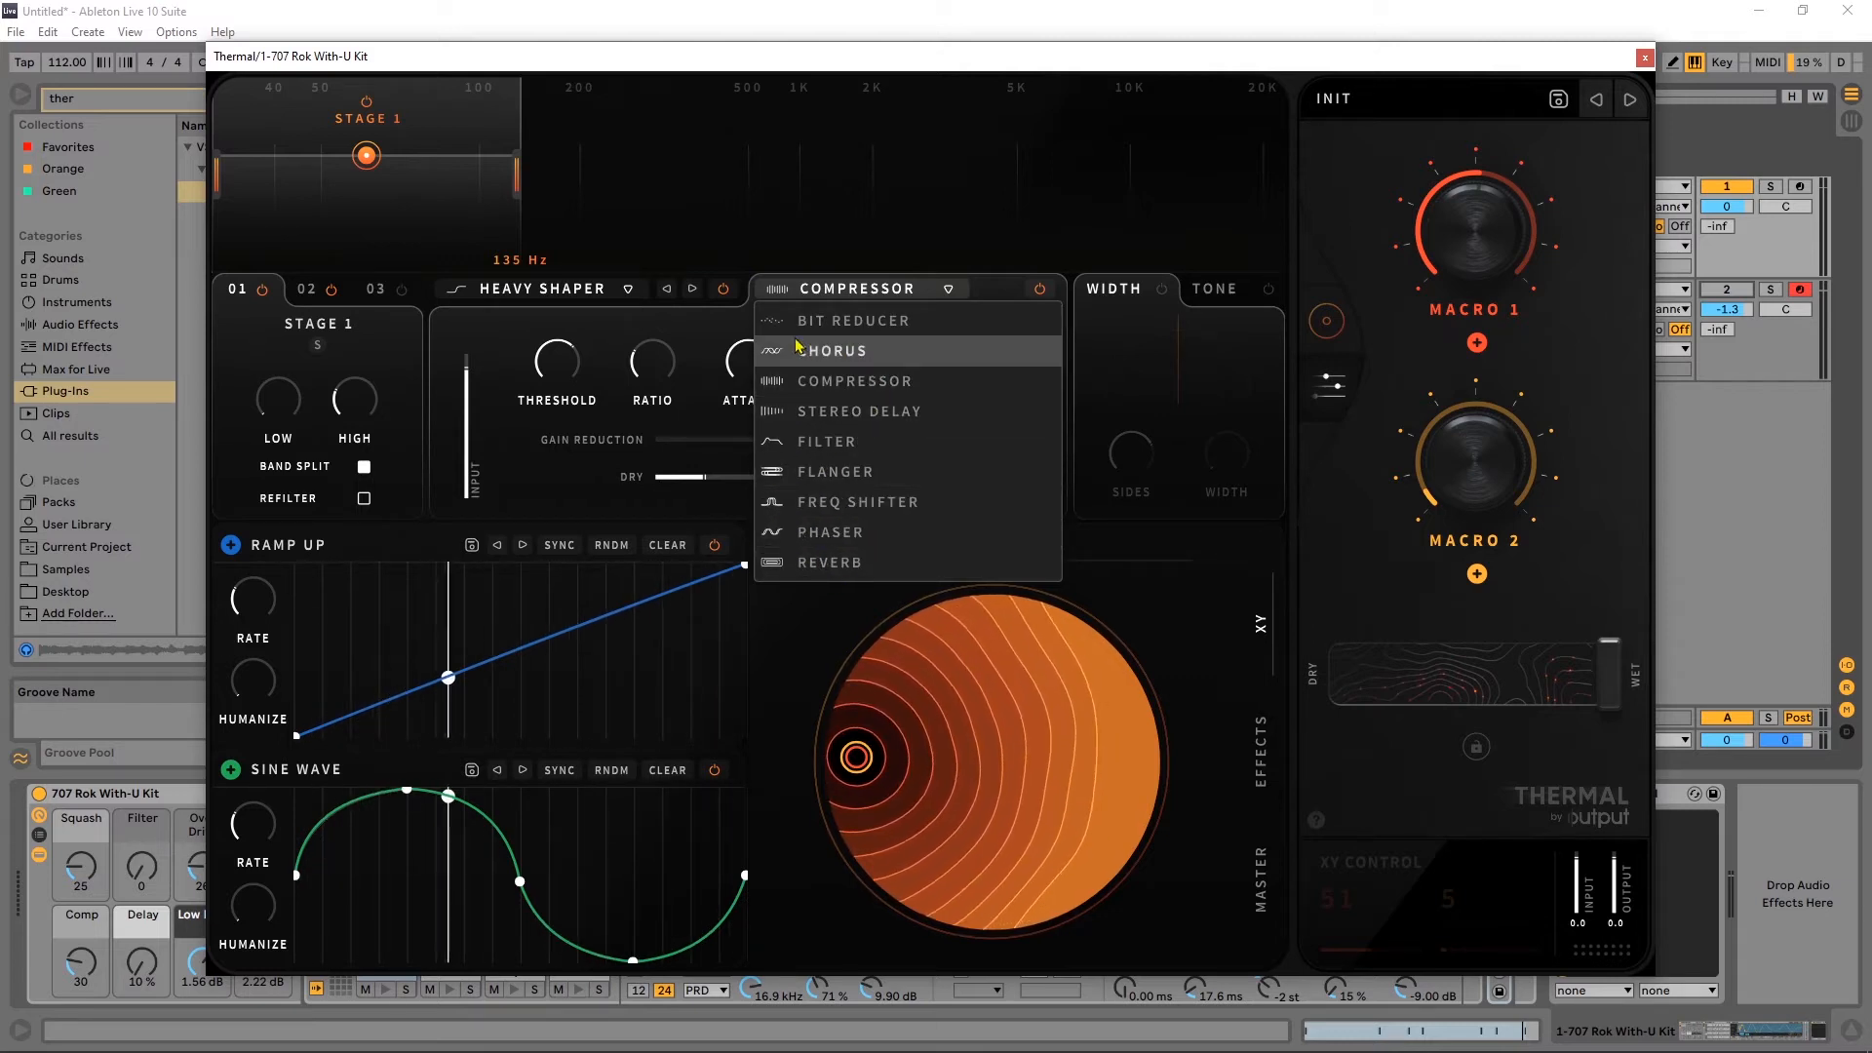
pyautogui.click(961, 296)
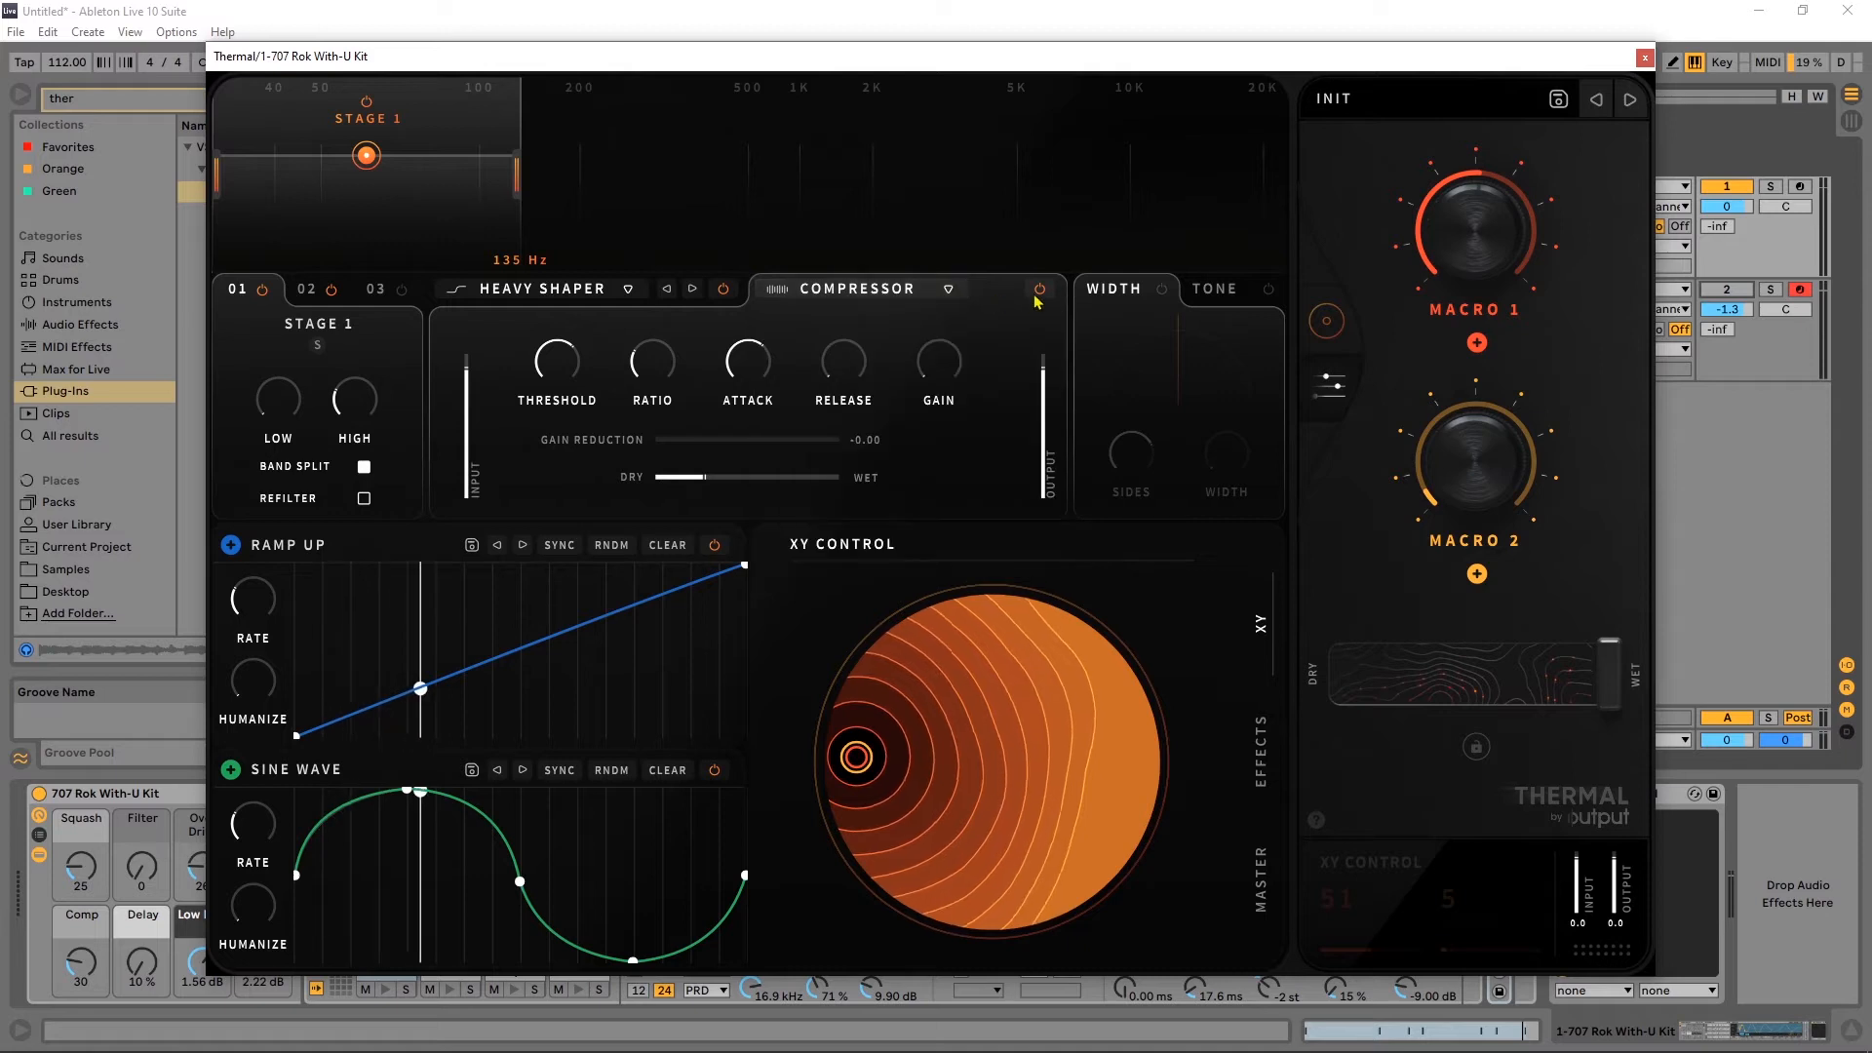
pyautogui.click(1040, 289)
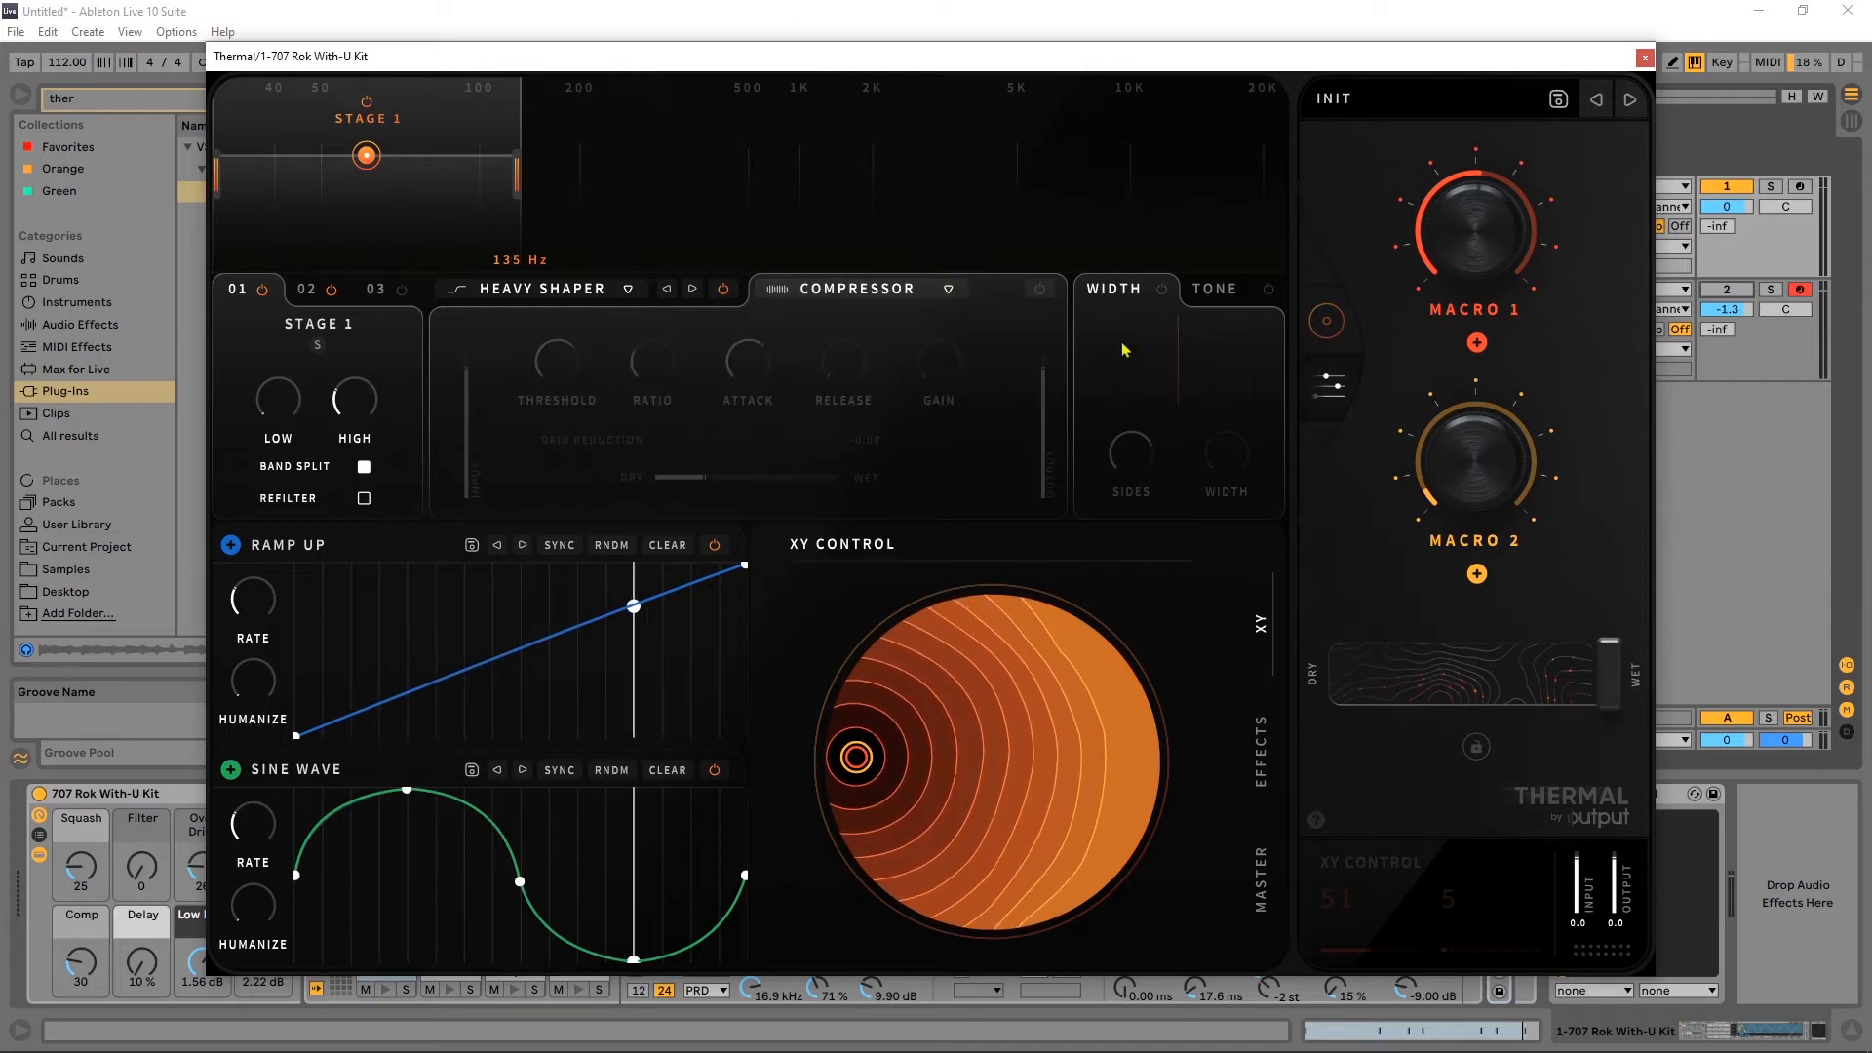
# Enable Stage 1's width module with sides at -36 dB and width at 0%, and compare it off and on during playback.
pyautogui.click(1161, 289)
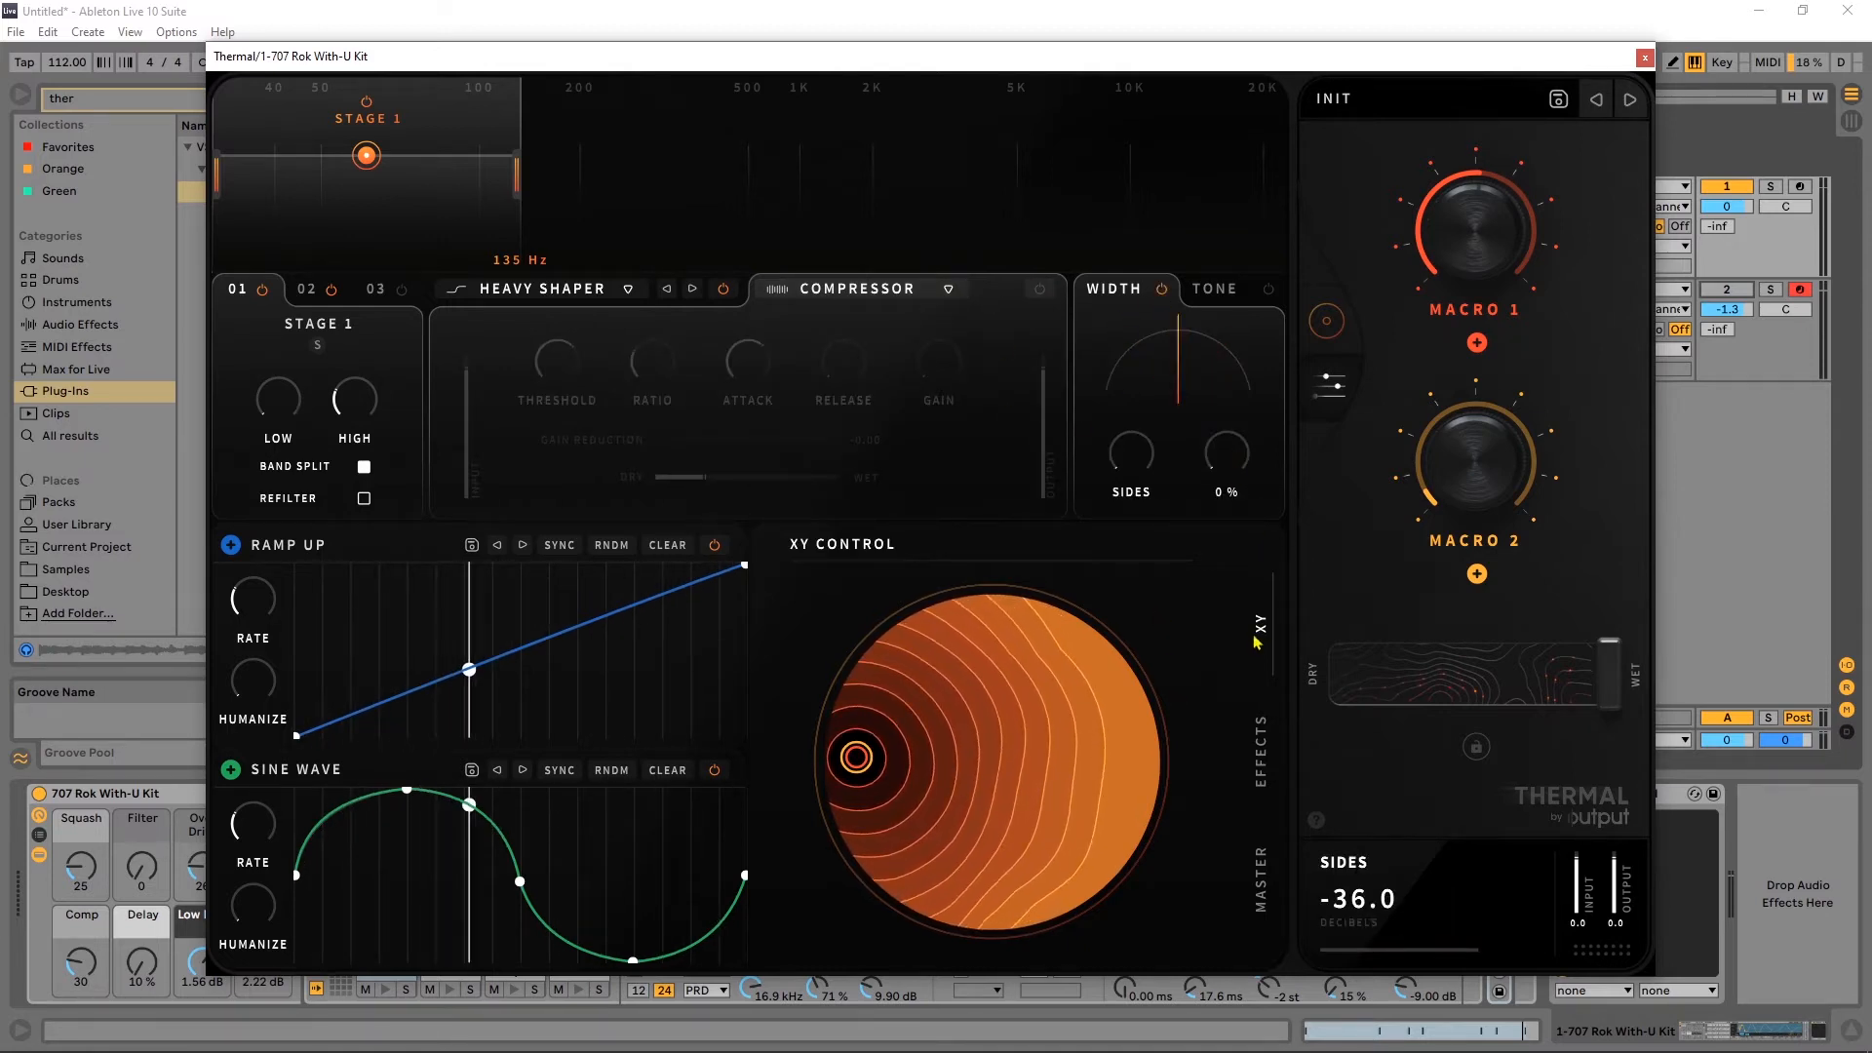
pyautogui.press('space')
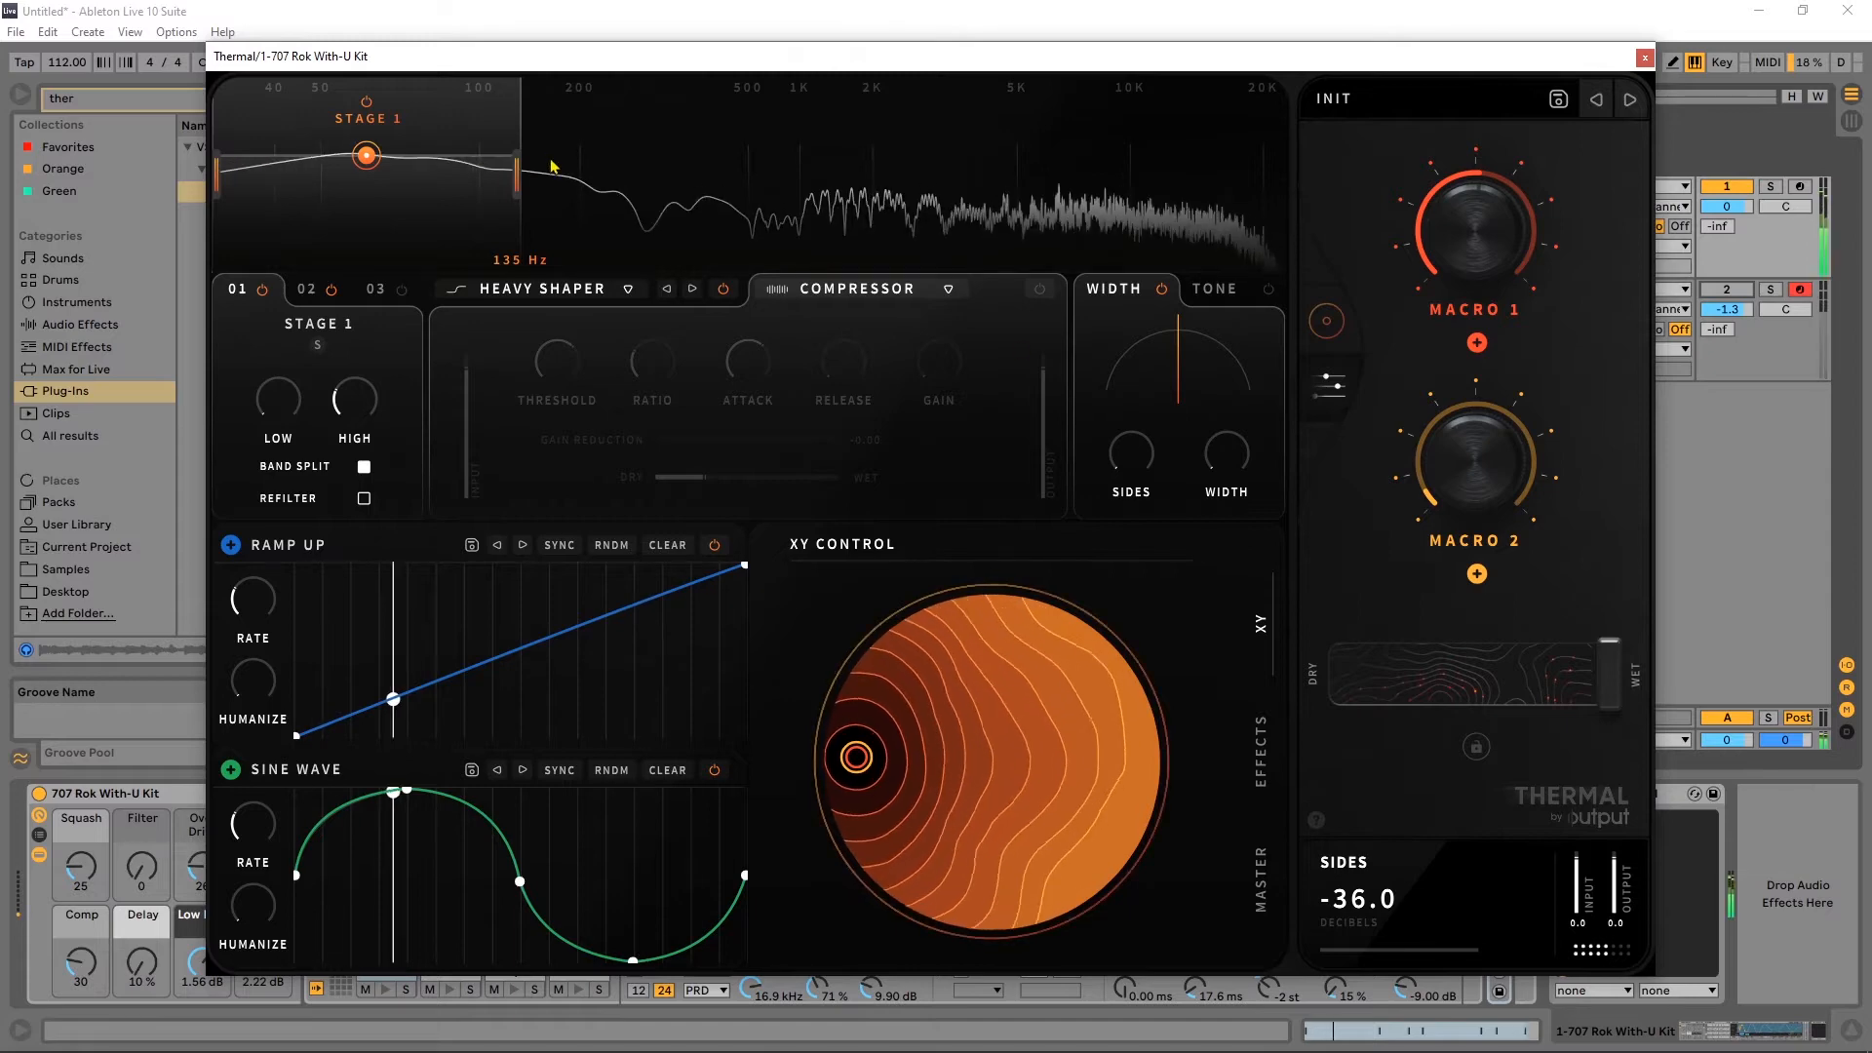
pyautogui.click(1161, 288)
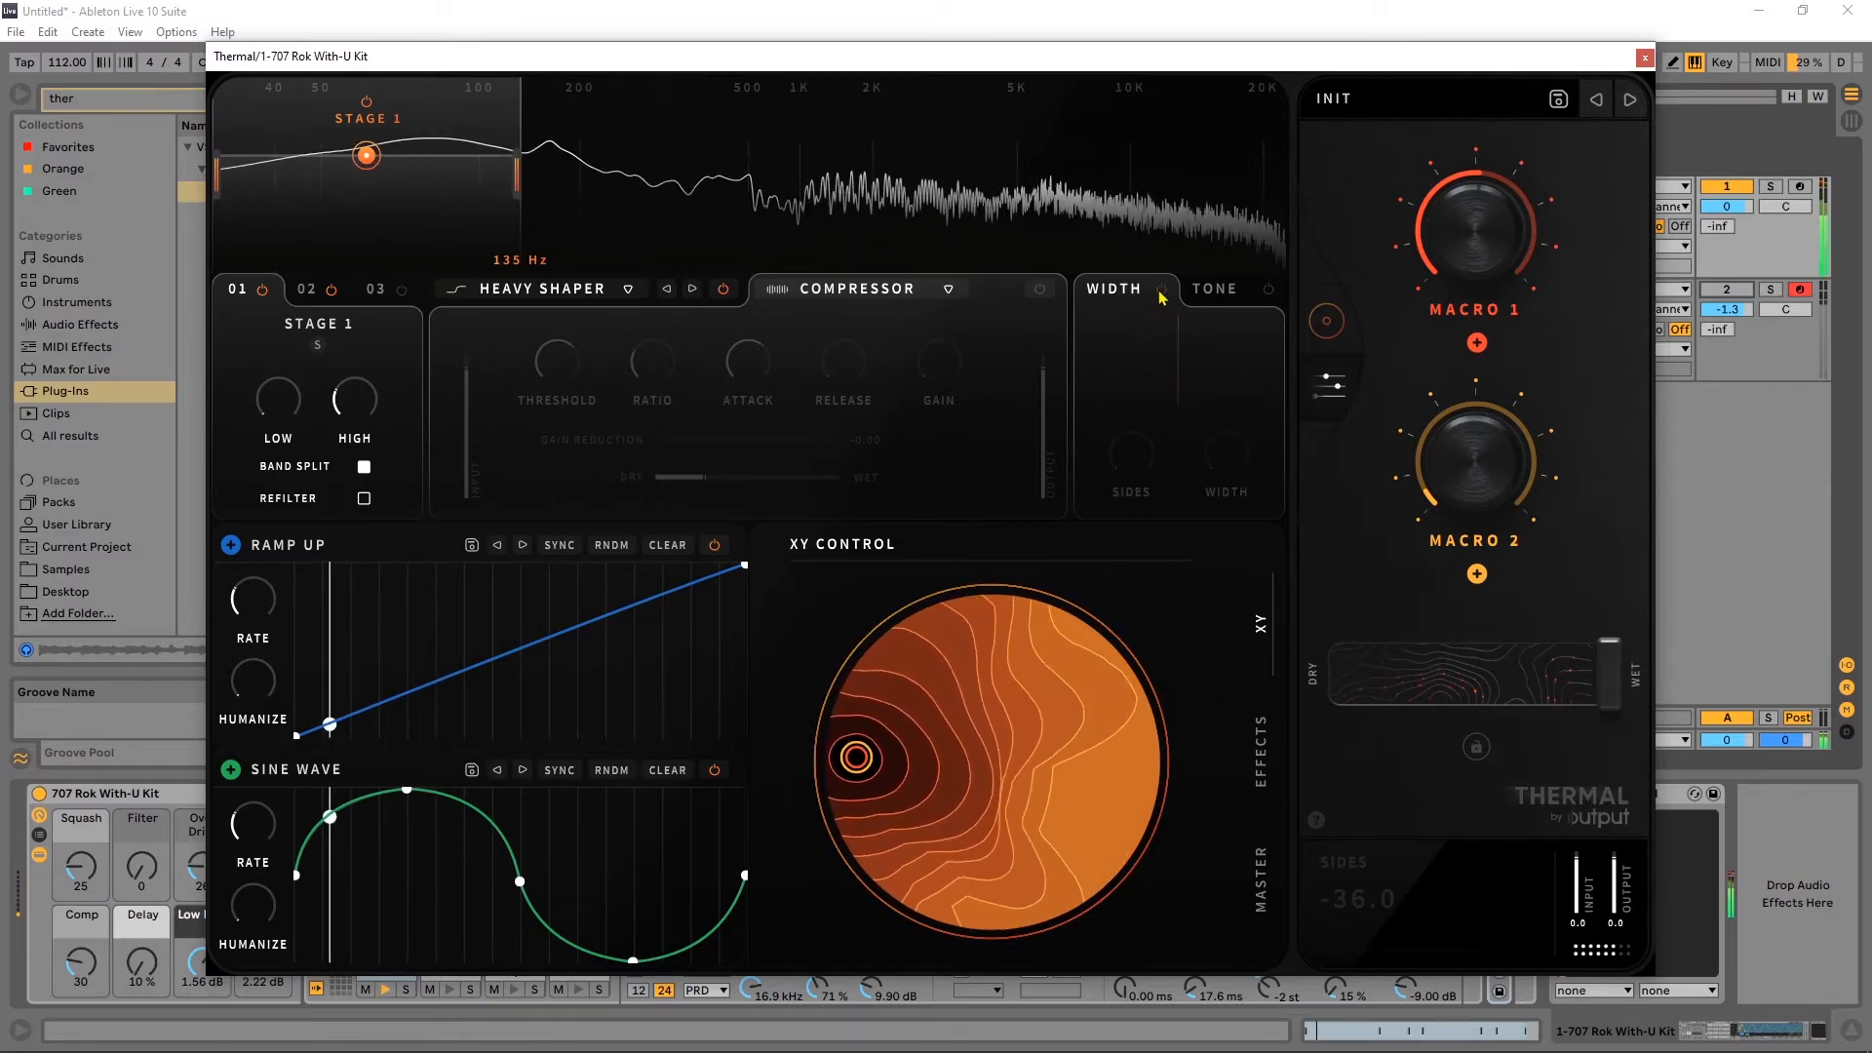
pyautogui.click(1161, 289)
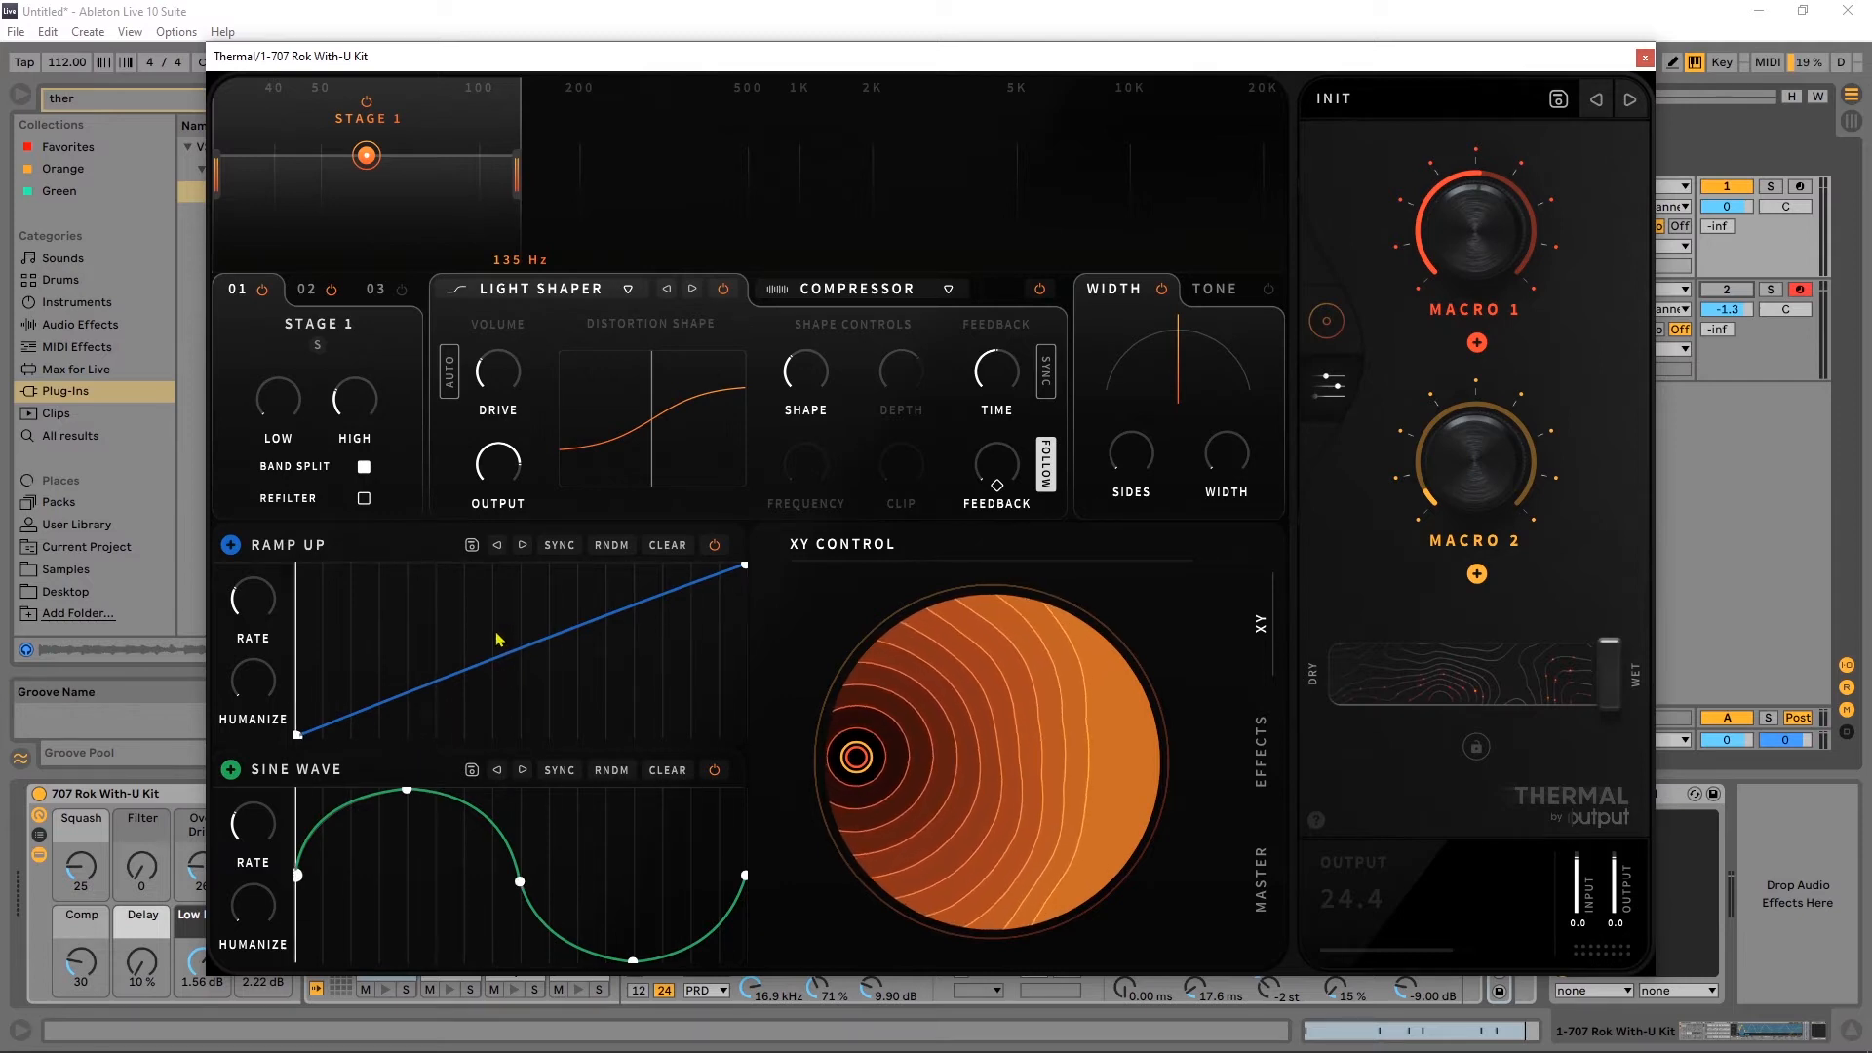
# Try reshaping the Ramp Up modulator's curve by hand and randomize it.
pyautogui.moveTo(501, 655); pyautogui.dragTo(554, 702)
pyautogui.moveTo(465, 663); pyautogui.dragTo(546, 539)
pyautogui.moveTo(616, 622); pyautogui.dragTo(719, 741)
pyautogui.click(612, 546)
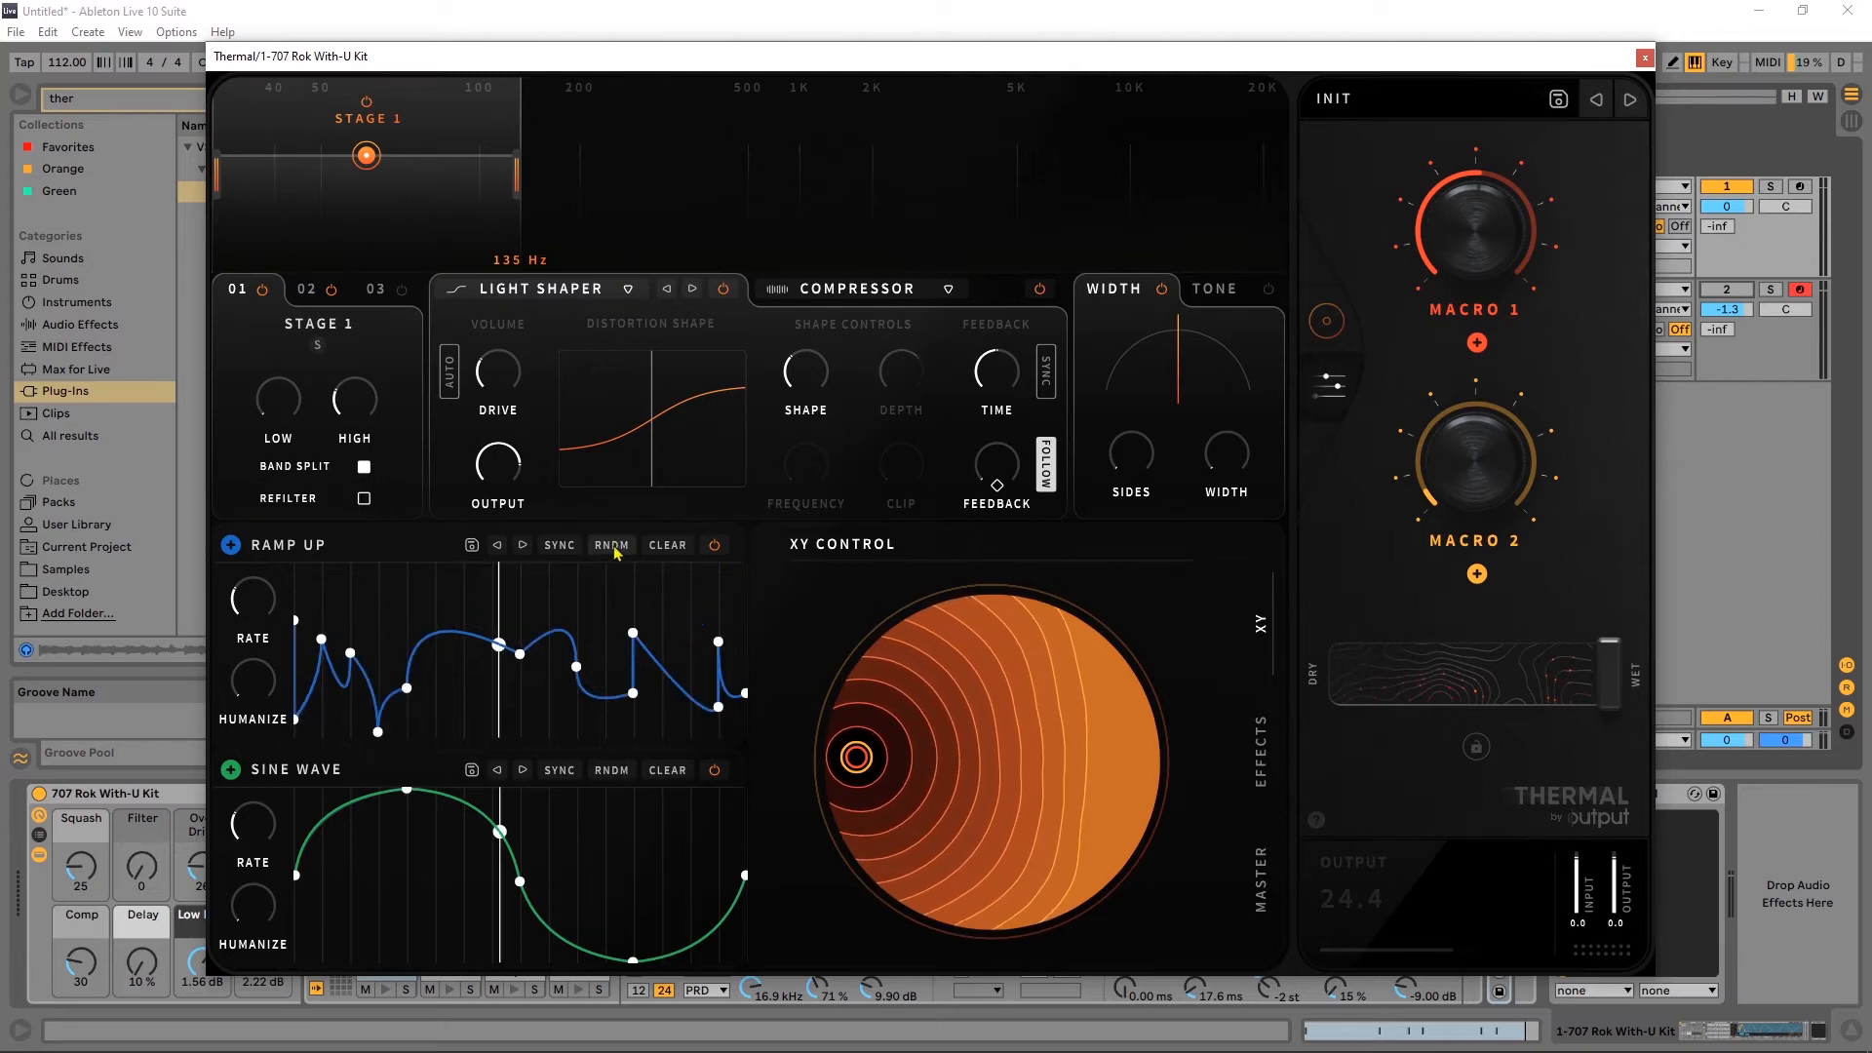
# Browse the first modulator's preset shapes through Ramp Down and Ramp Fills 02 to Rounded Saw.
pyautogui.click(523, 545)
pyautogui.click(522, 545)
pyautogui.click(522, 545)
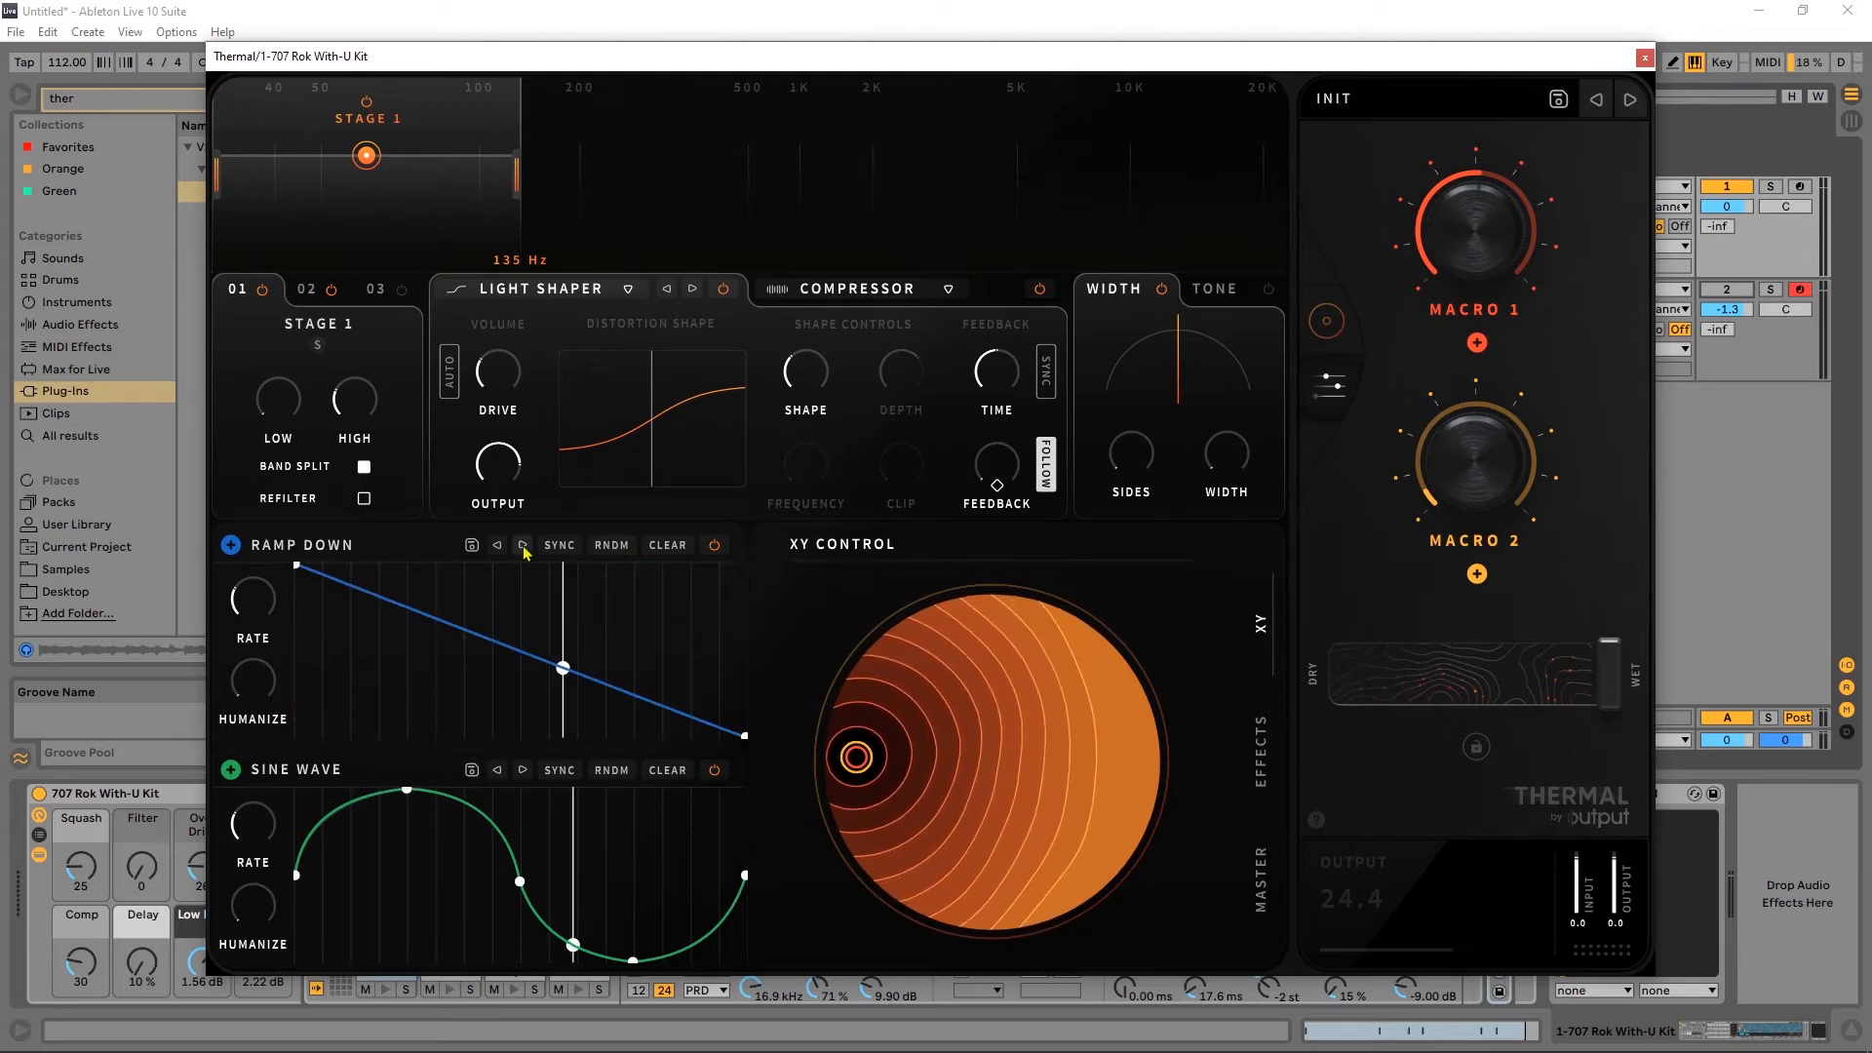
pyautogui.click(522, 545)
pyautogui.click(523, 545)
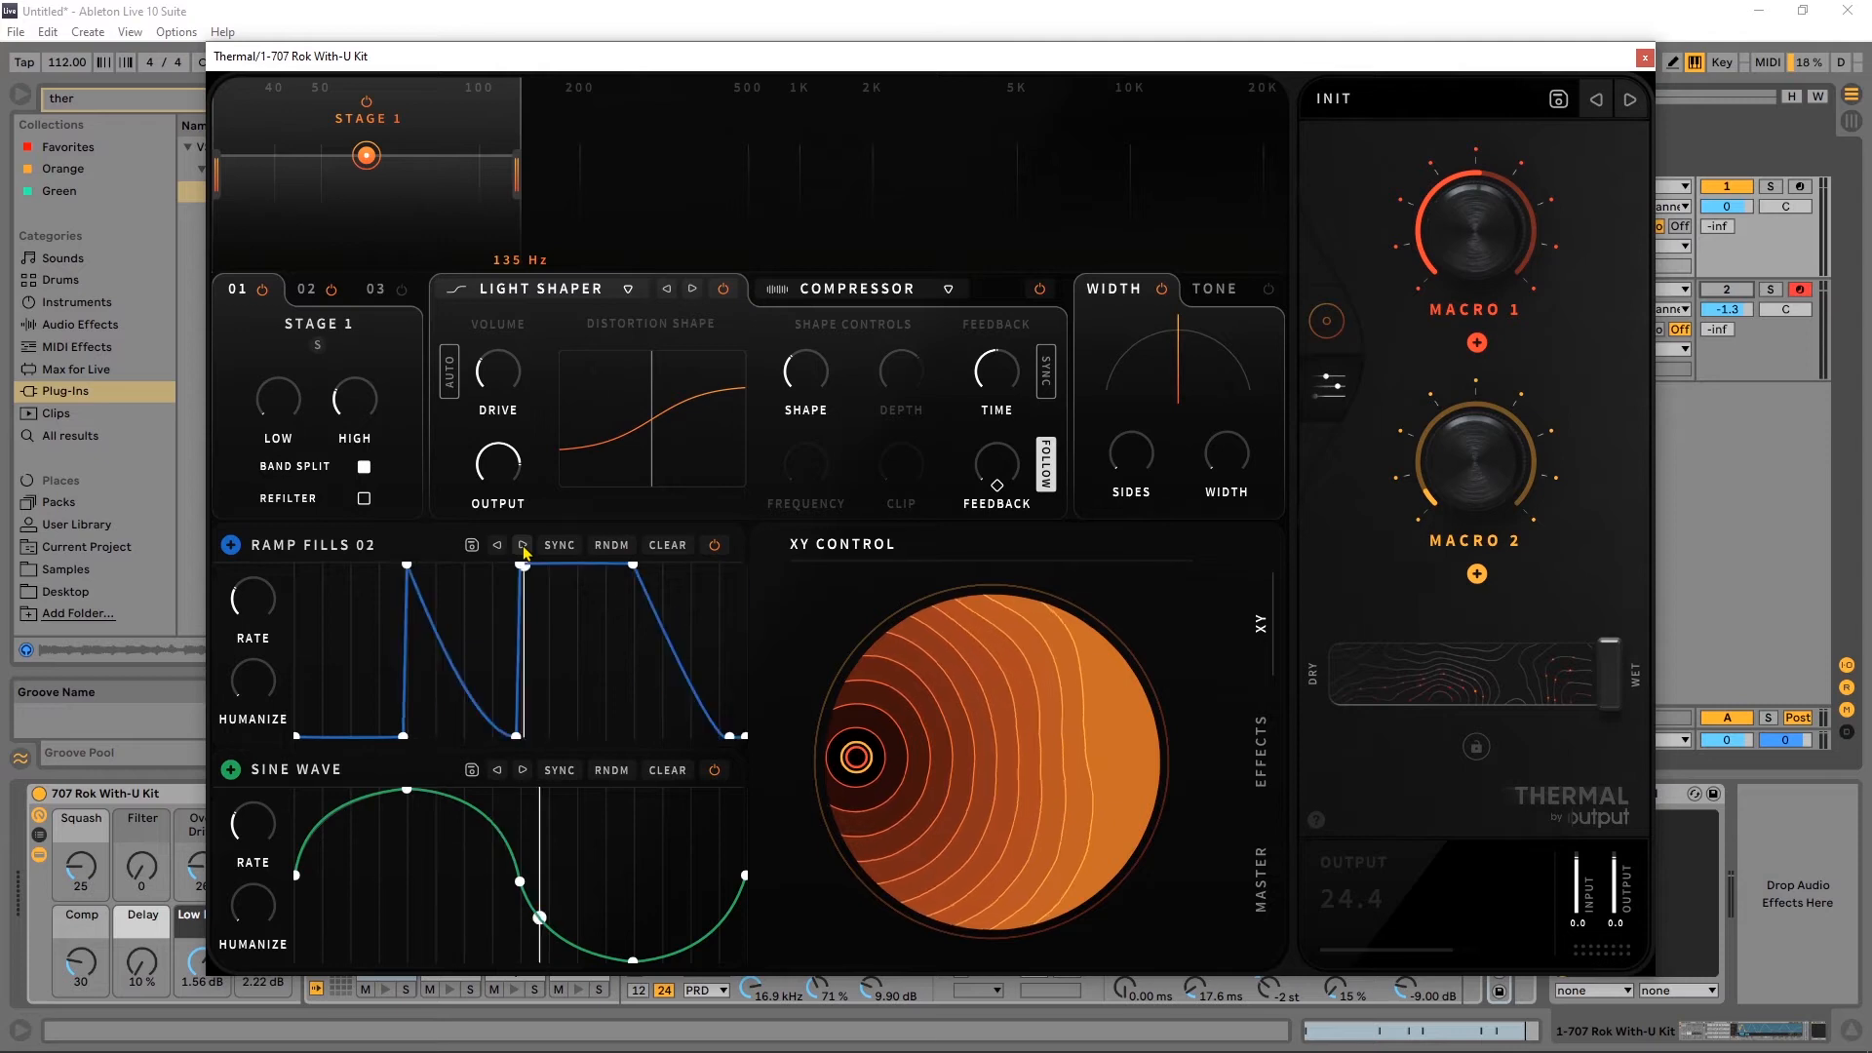
pyautogui.click(522, 545)
pyautogui.click(522, 545)
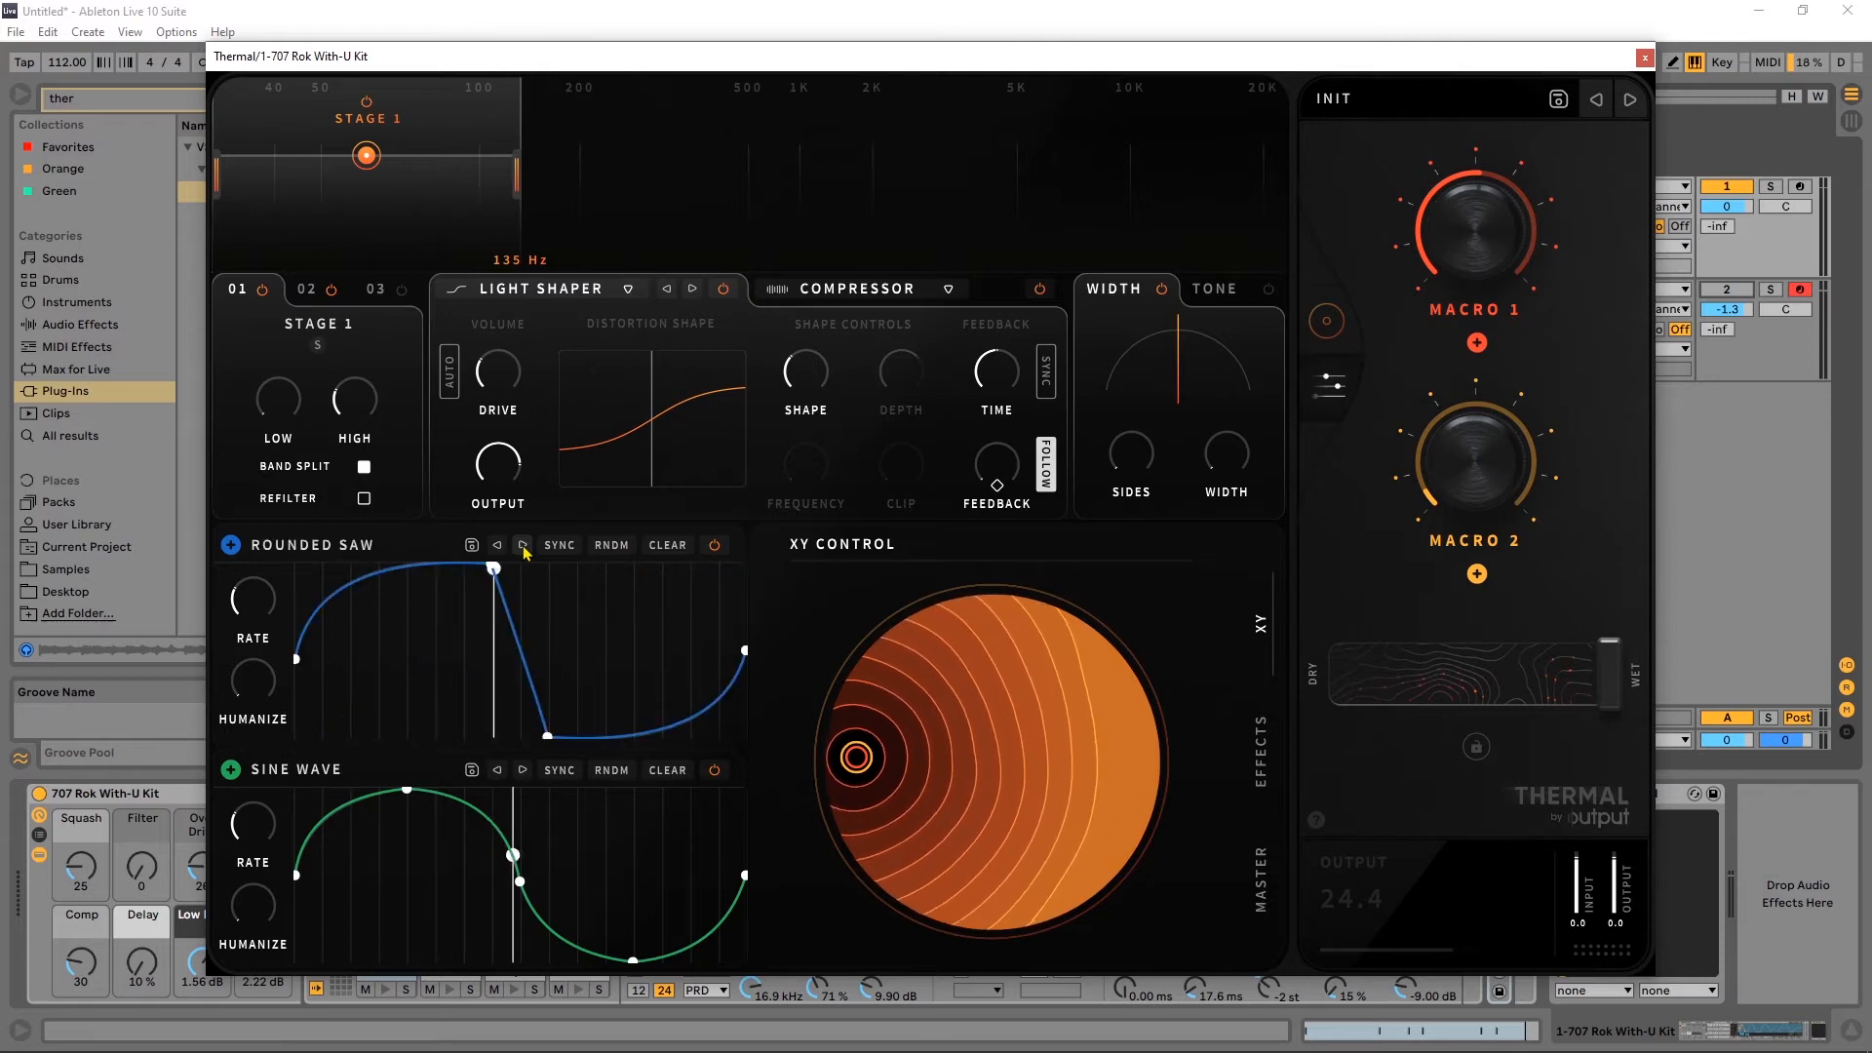
# Load the Sawtoof shape in the first modulator and assign it to Stage 1's Drive with a depth of +49.
pyautogui.click(522, 545)
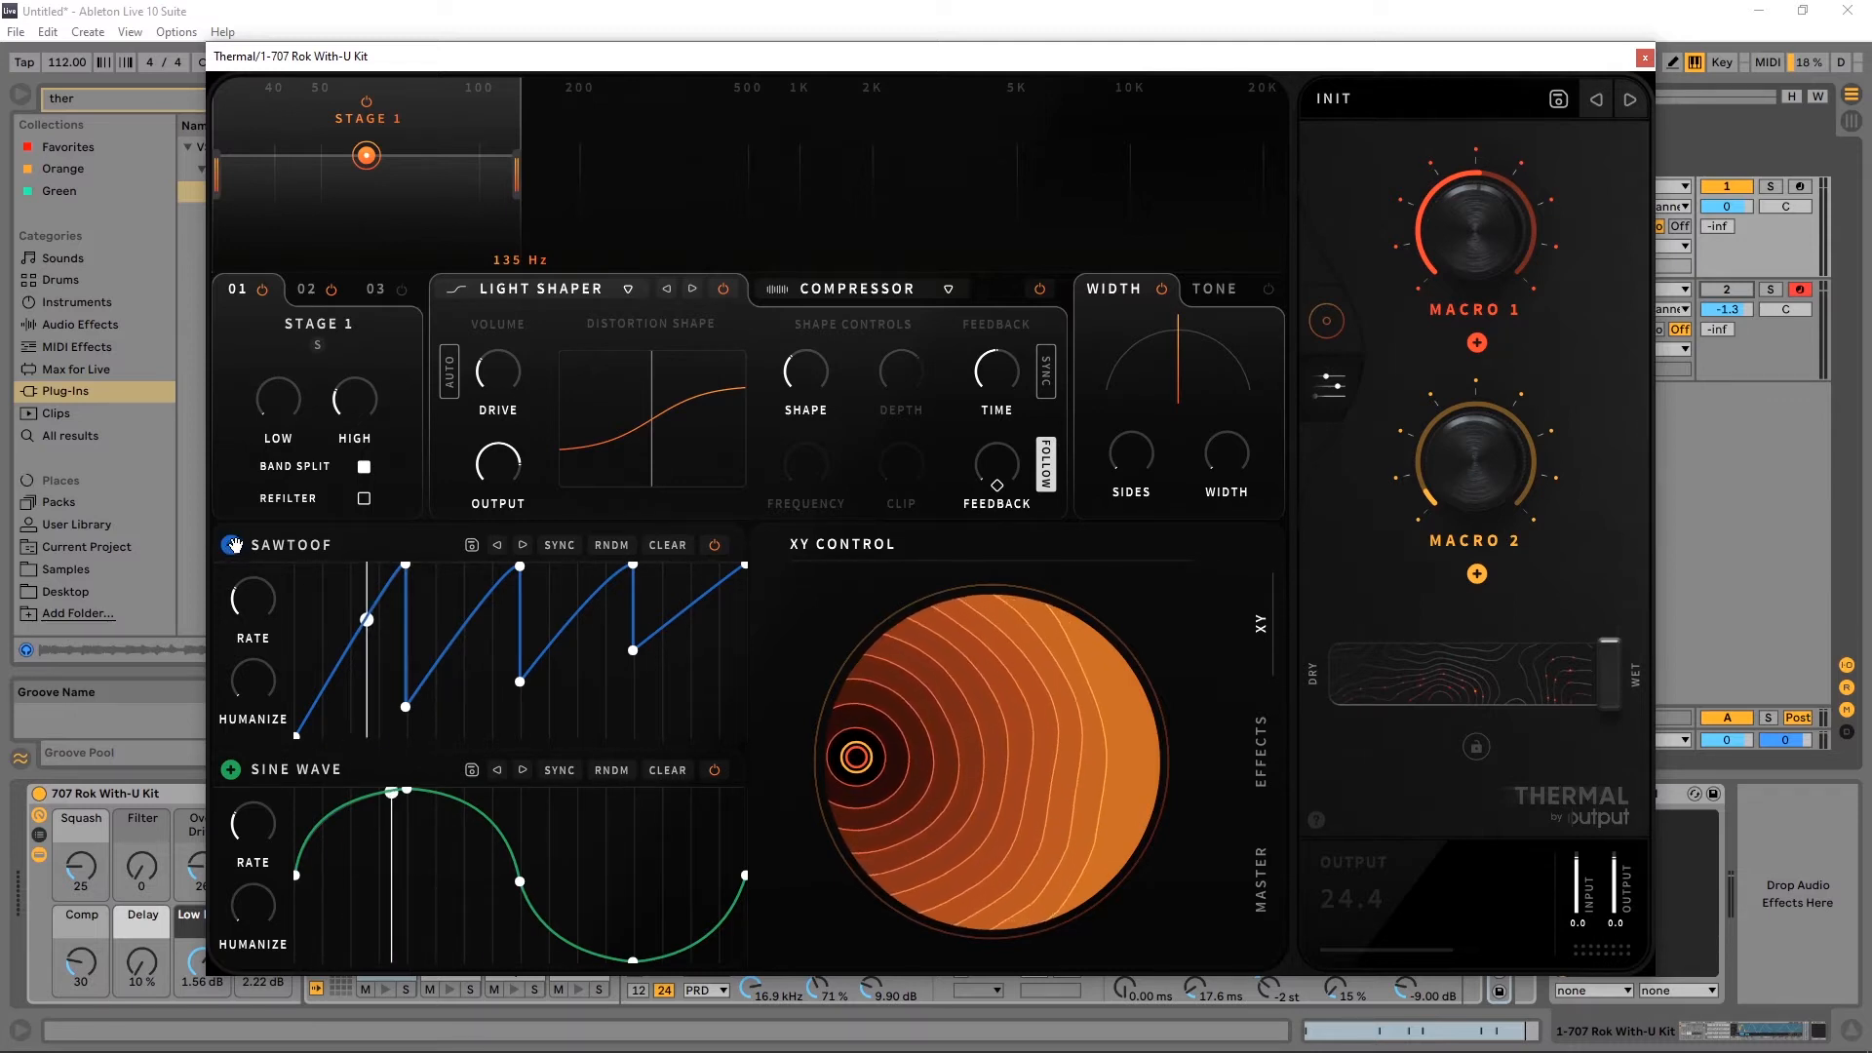
pyautogui.moveTo(231, 548); pyautogui.dragTo(497, 403)
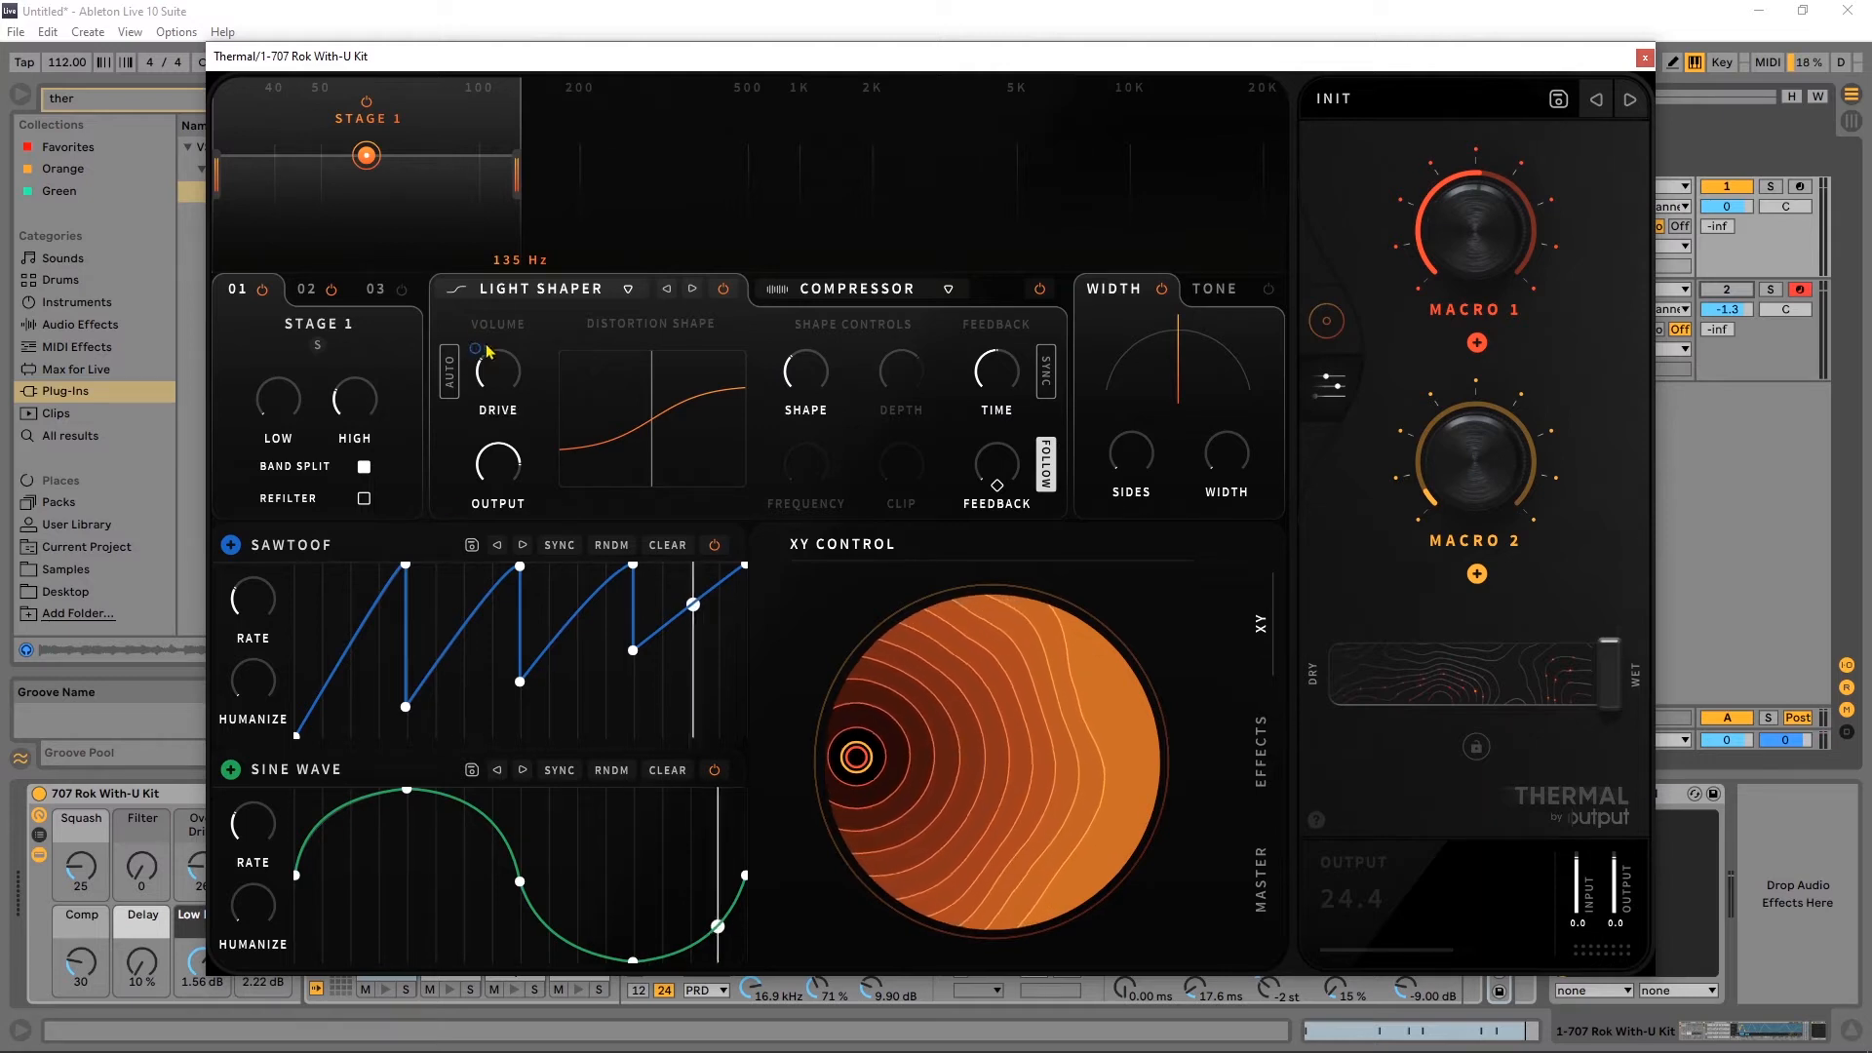
pyautogui.moveTo(475, 344); pyautogui.dragTo(475, 296)
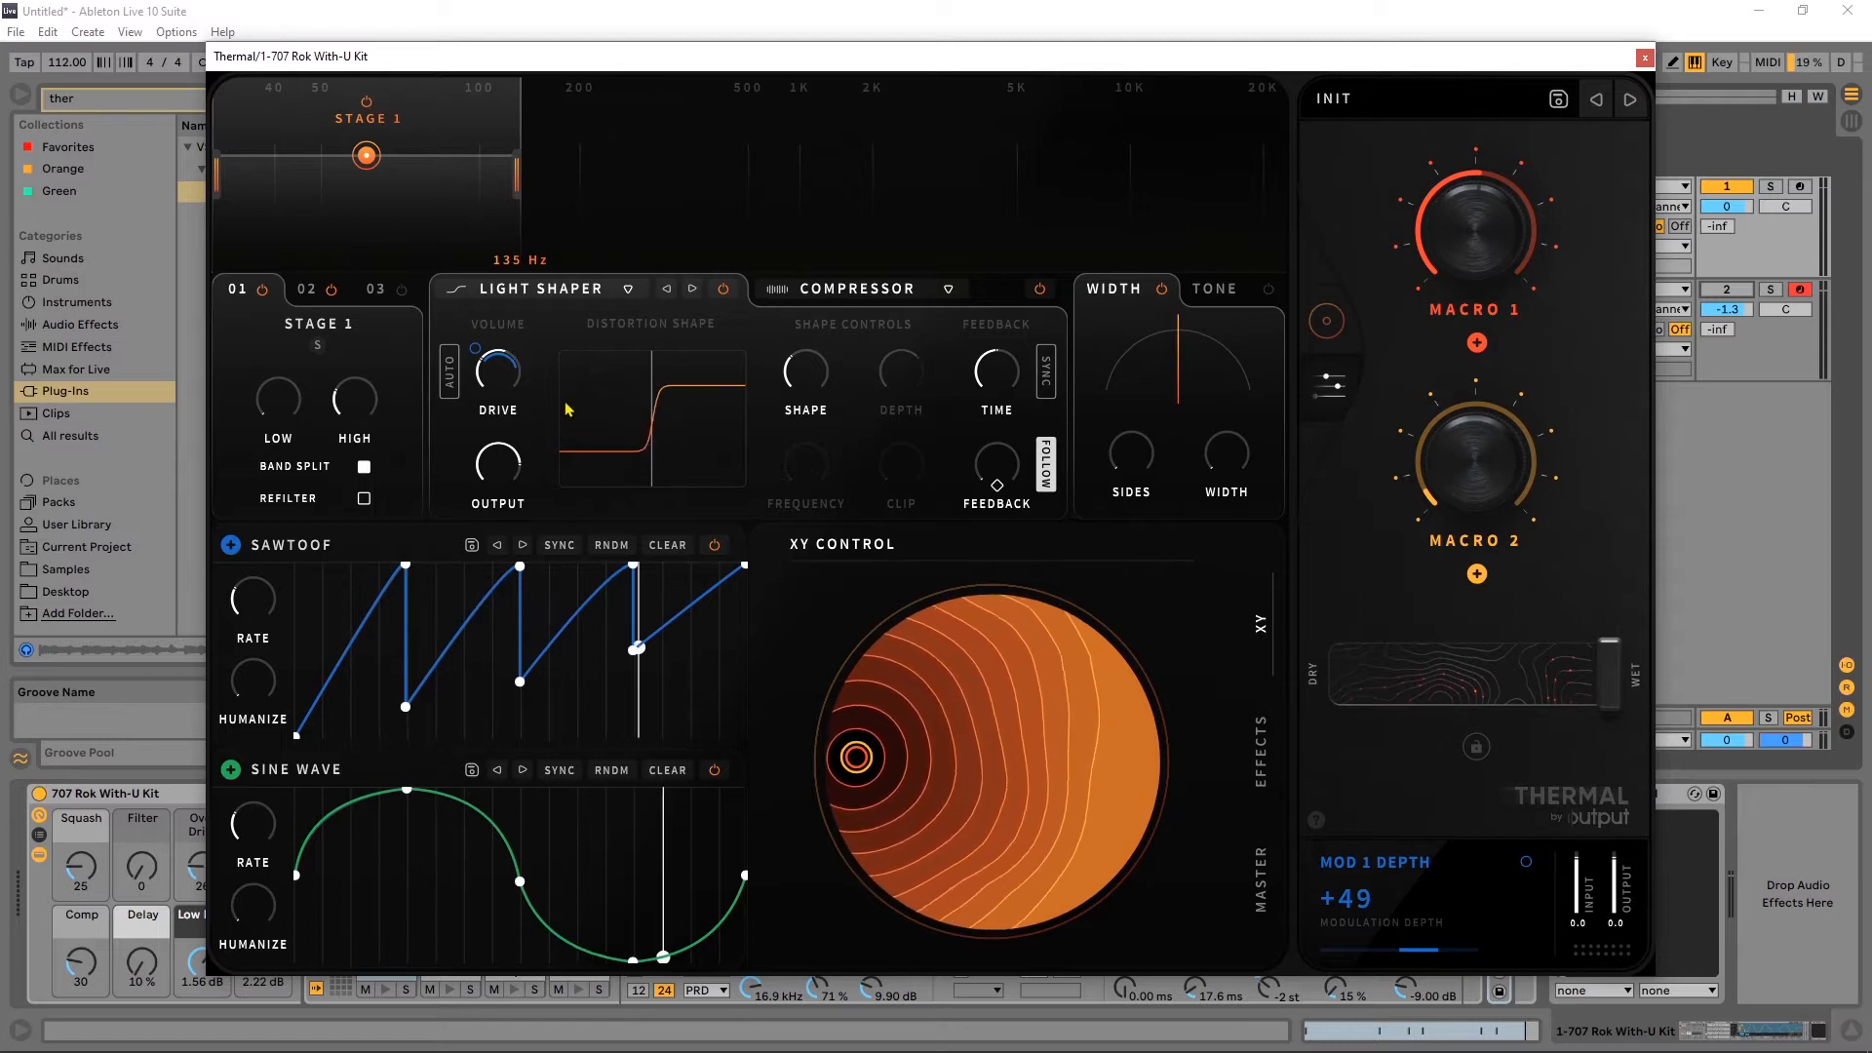
# Check the Drive modulation's polarity options, and adjust its first-modulator depth during playback.
pyautogui.moveTo(475, 352); pyautogui.dragTo(490, 447)
pyautogui.rightClick(474, 349)
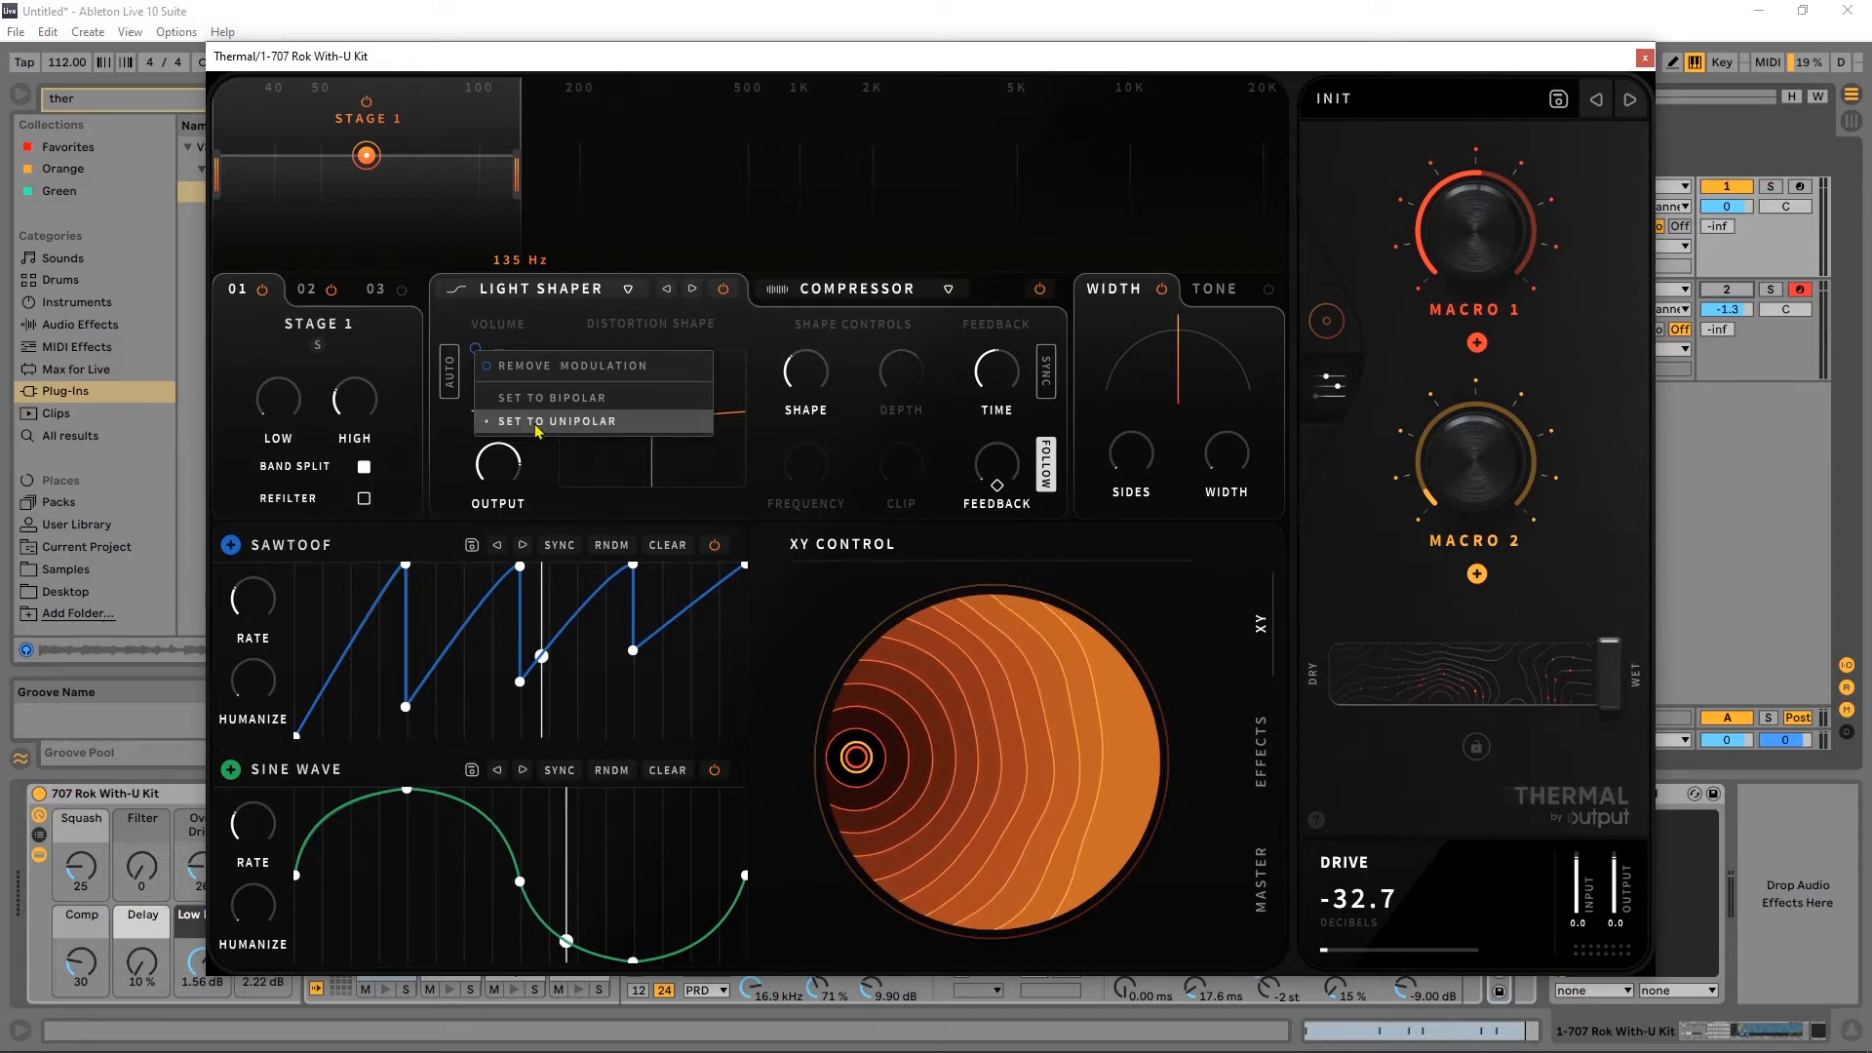
pyautogui.click(625, 523)
pyautogui.press('space')
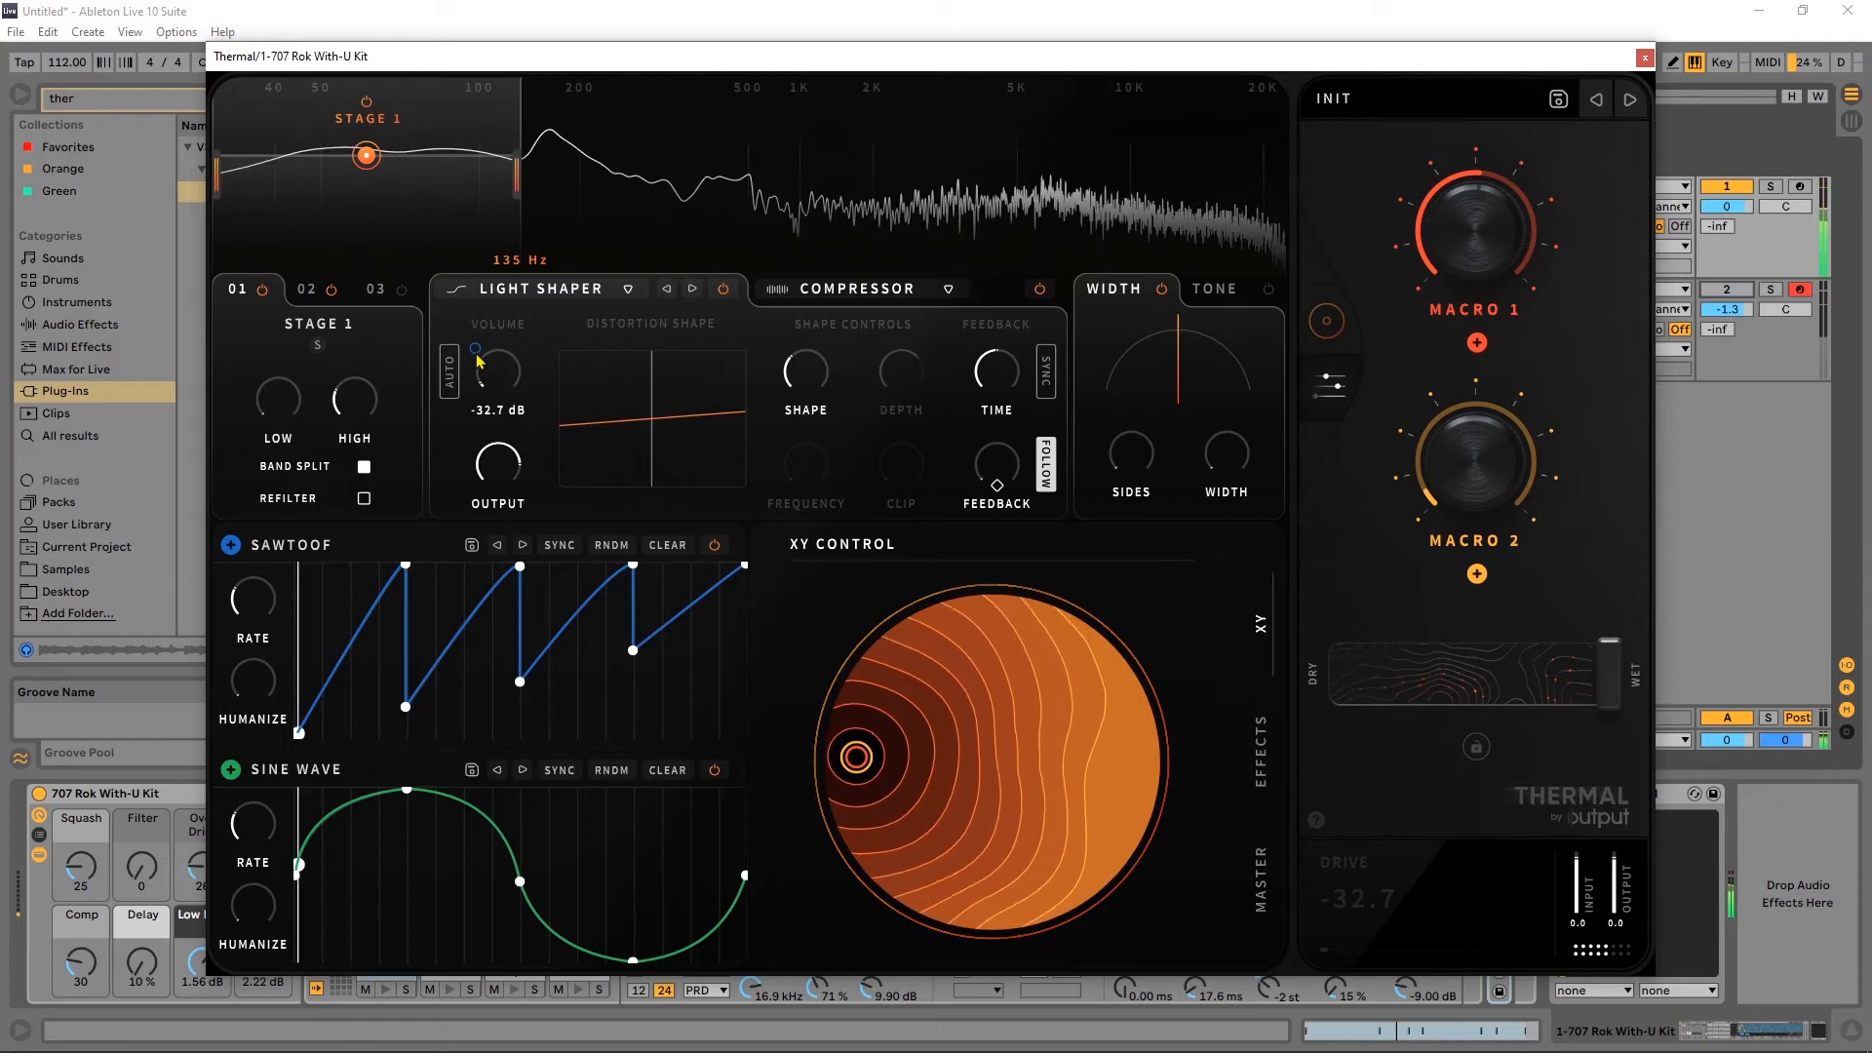
pyautogui.moveTo(476, 350); pyautogui.dragTo(777, 249)
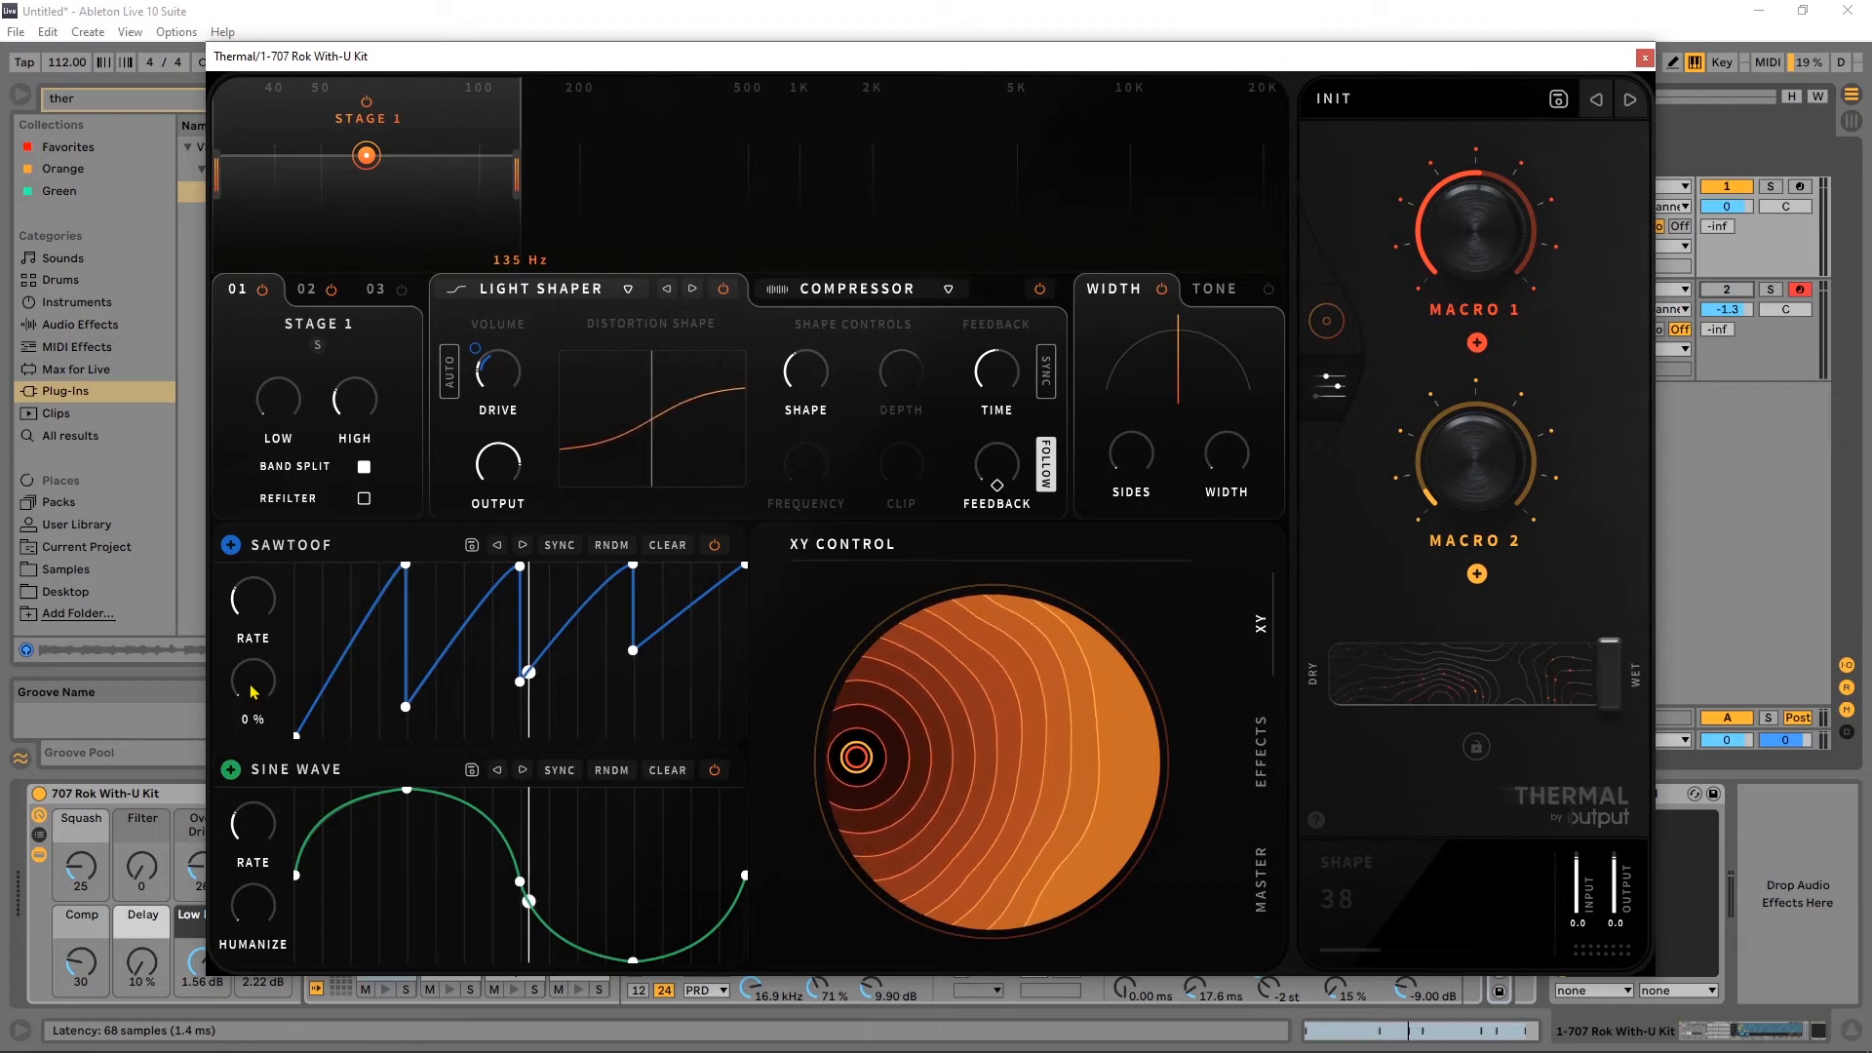
# Raise the first modulator's Humanize to 59%, load the Side2Side 01 shape and ease the Humanize amount back slightly.
pyautogui.moveTo(251, 691); pyautogui.dragTo(259, 589)
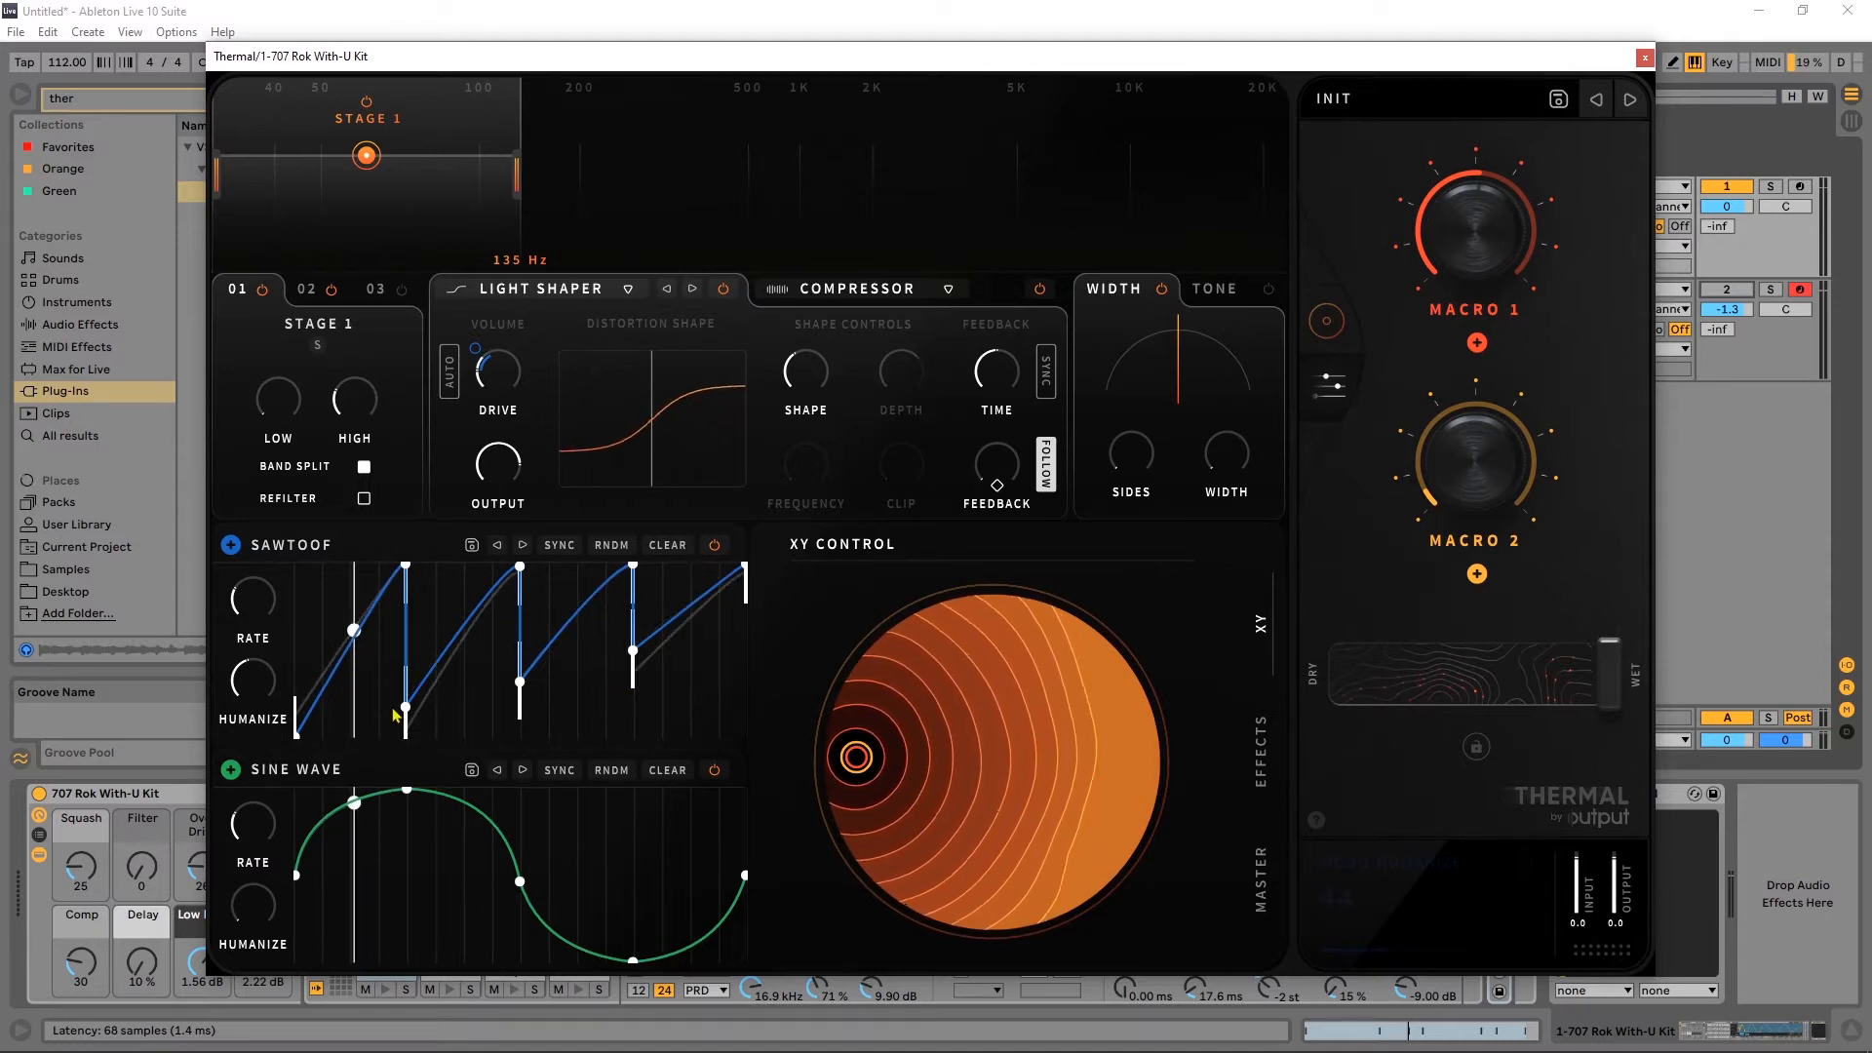
pyautogui.moveTo(253, 692); pyautogui.dragTo(255, 664)
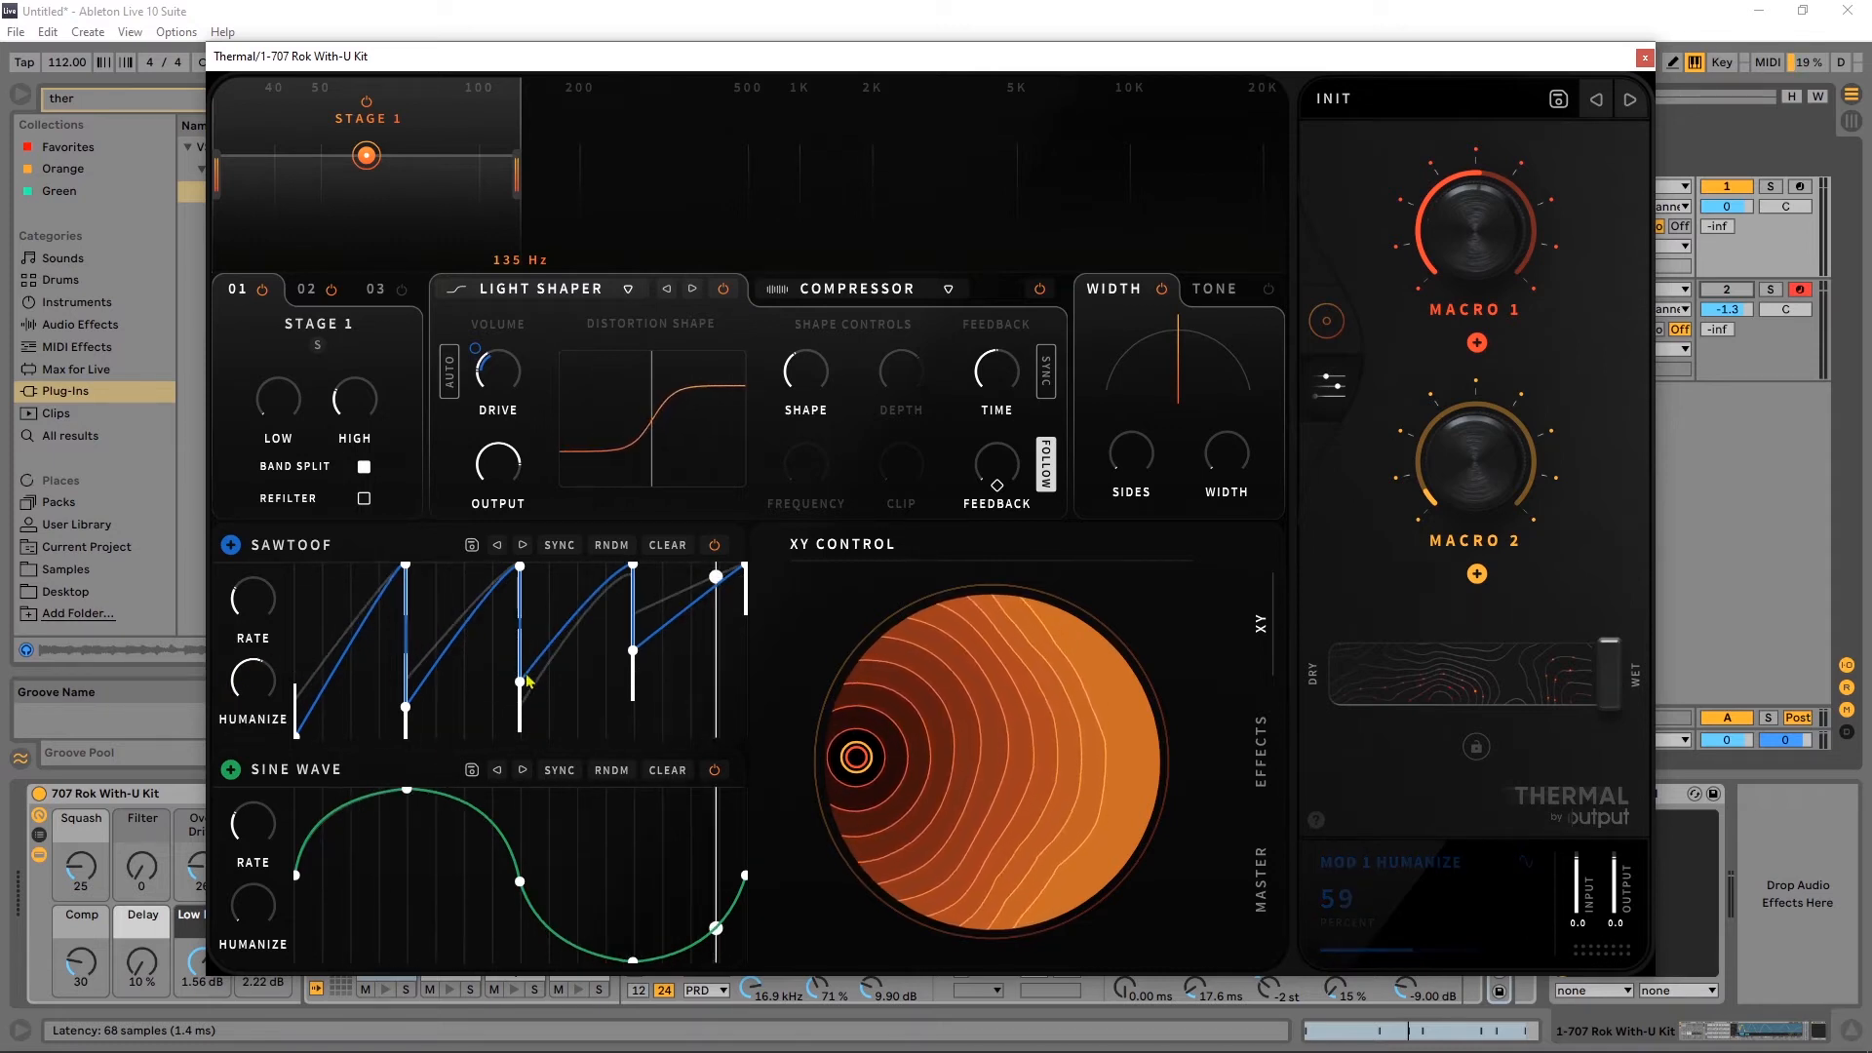
pyautogui.click(522, 545)
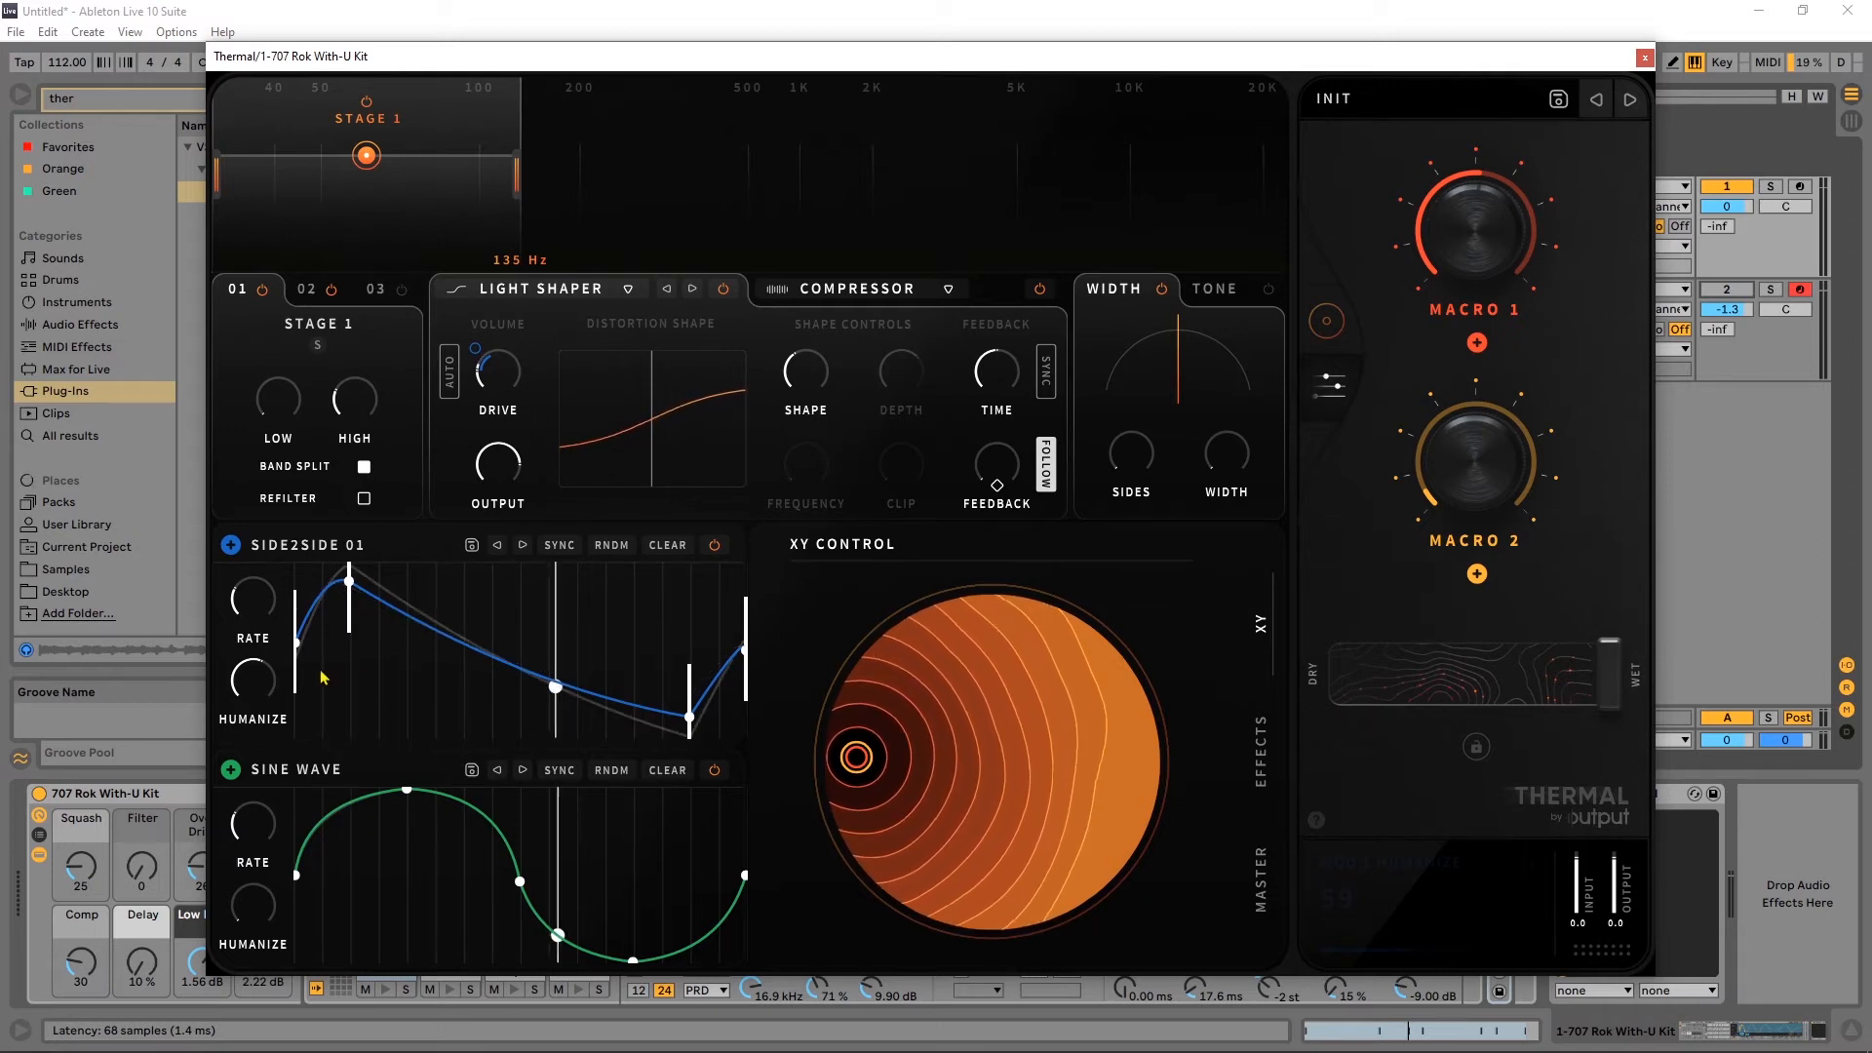
pyautogui.moveTo(261, 696)
pyautogui.mouseDown()
pyautogui.moveTo(249, 727)
pyautogui.moveTo(237, 680)
pyautogui.moveTo(239, 715)
pyautogui.mouseUp()
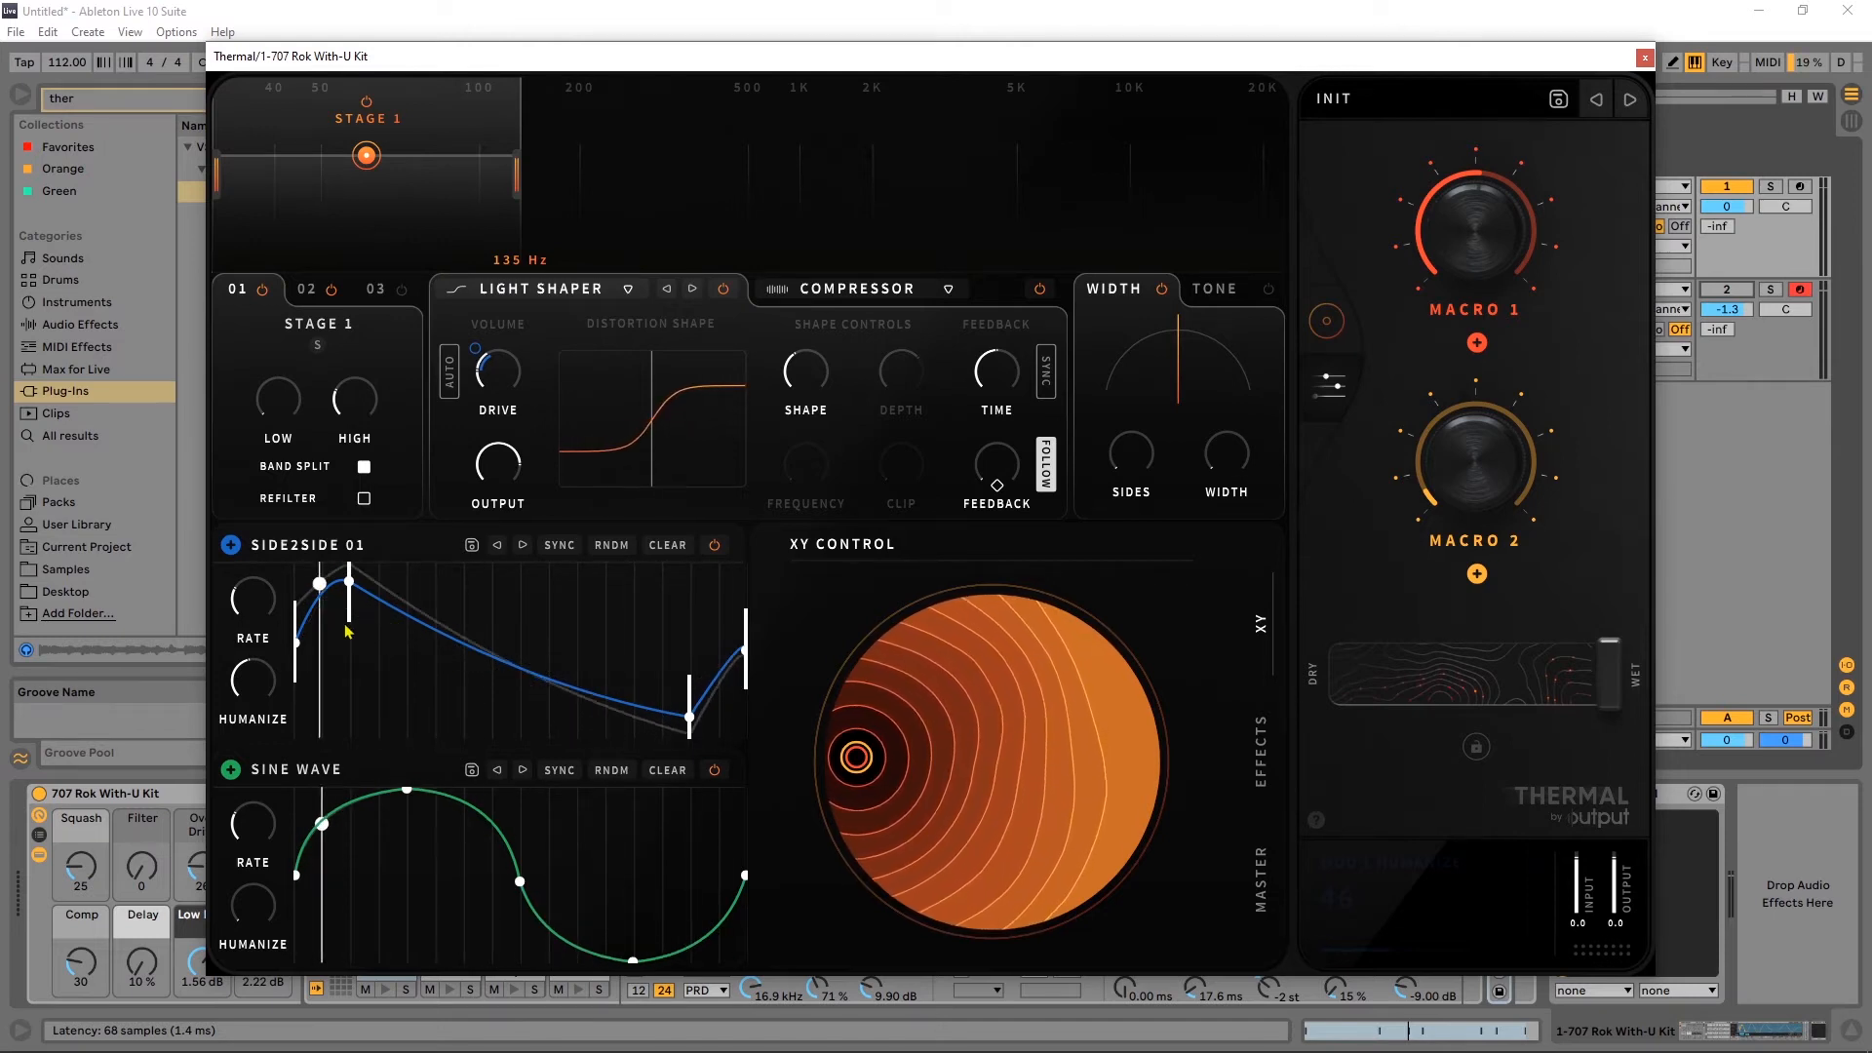
# Add a point midway along the Side2Side 01 curve and reposition it lower and closer to the first peak.
pyautogui.doubleClick(506, 662)
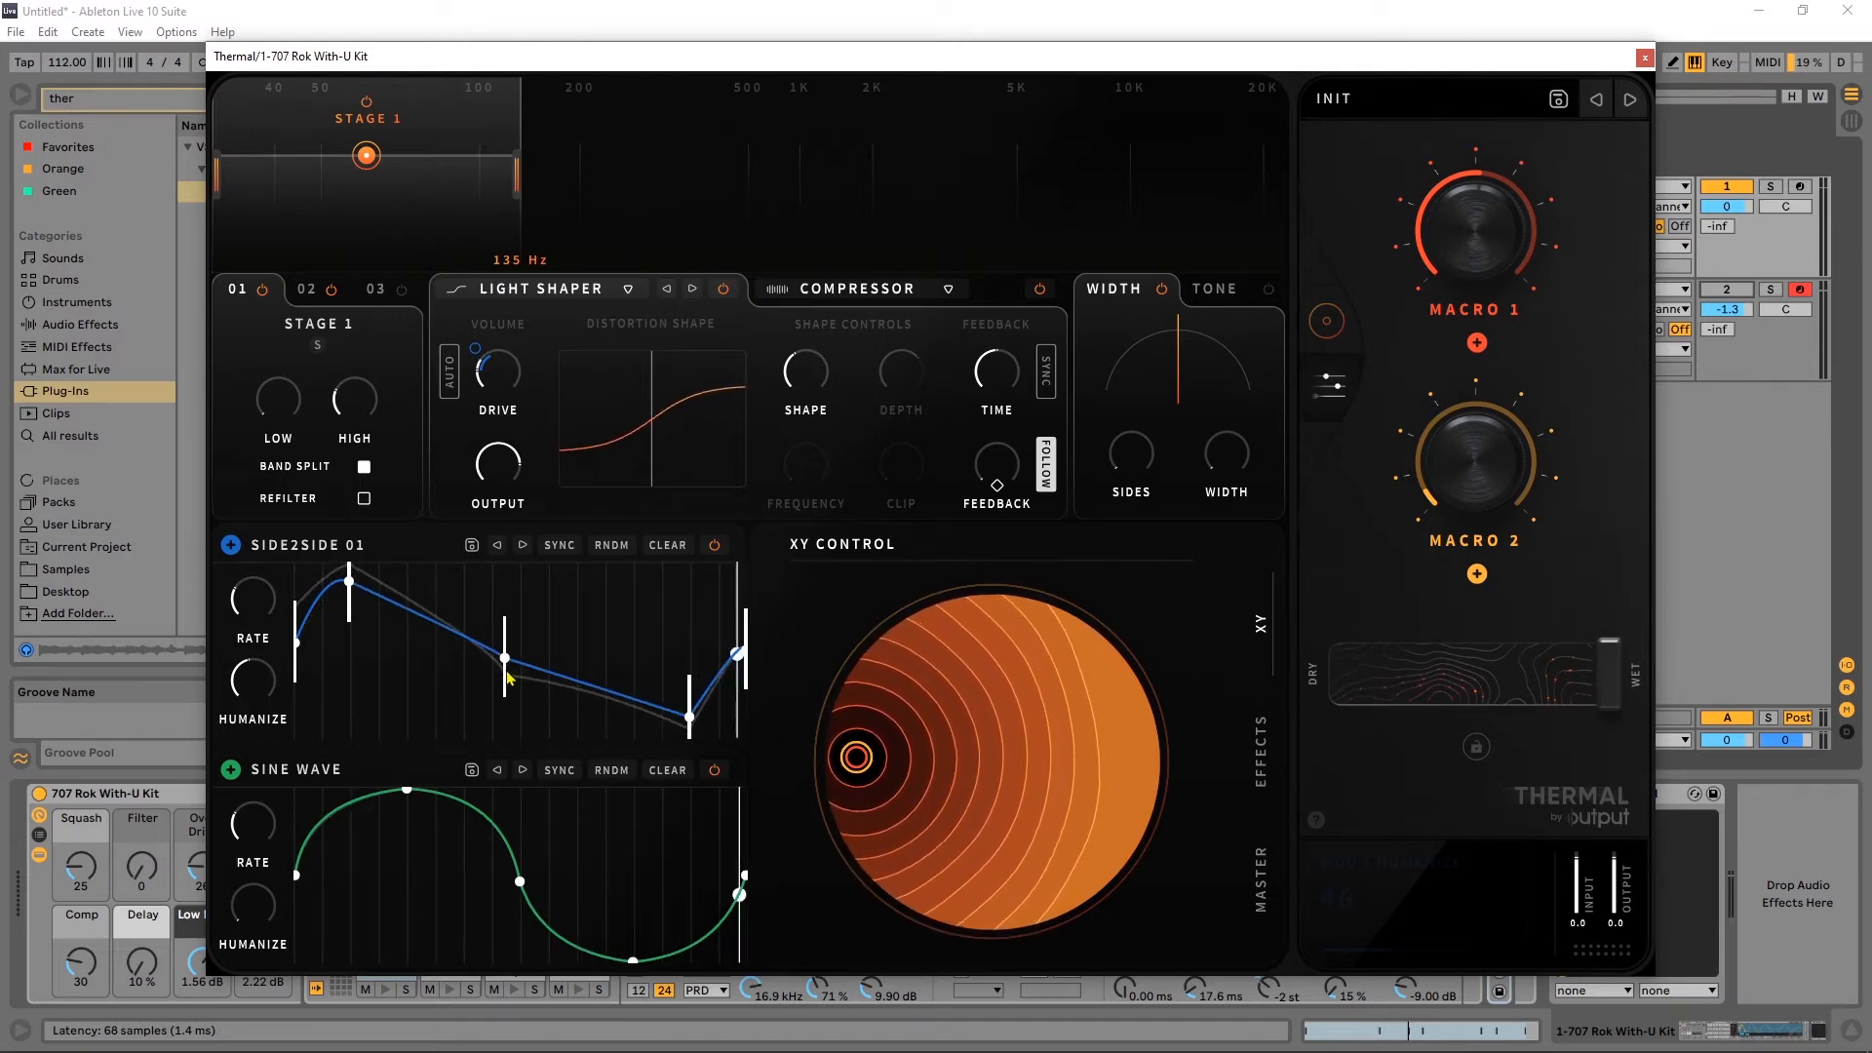
pyautogui.moveTo(506, 662); pyautogui.dragTo(521, 603)
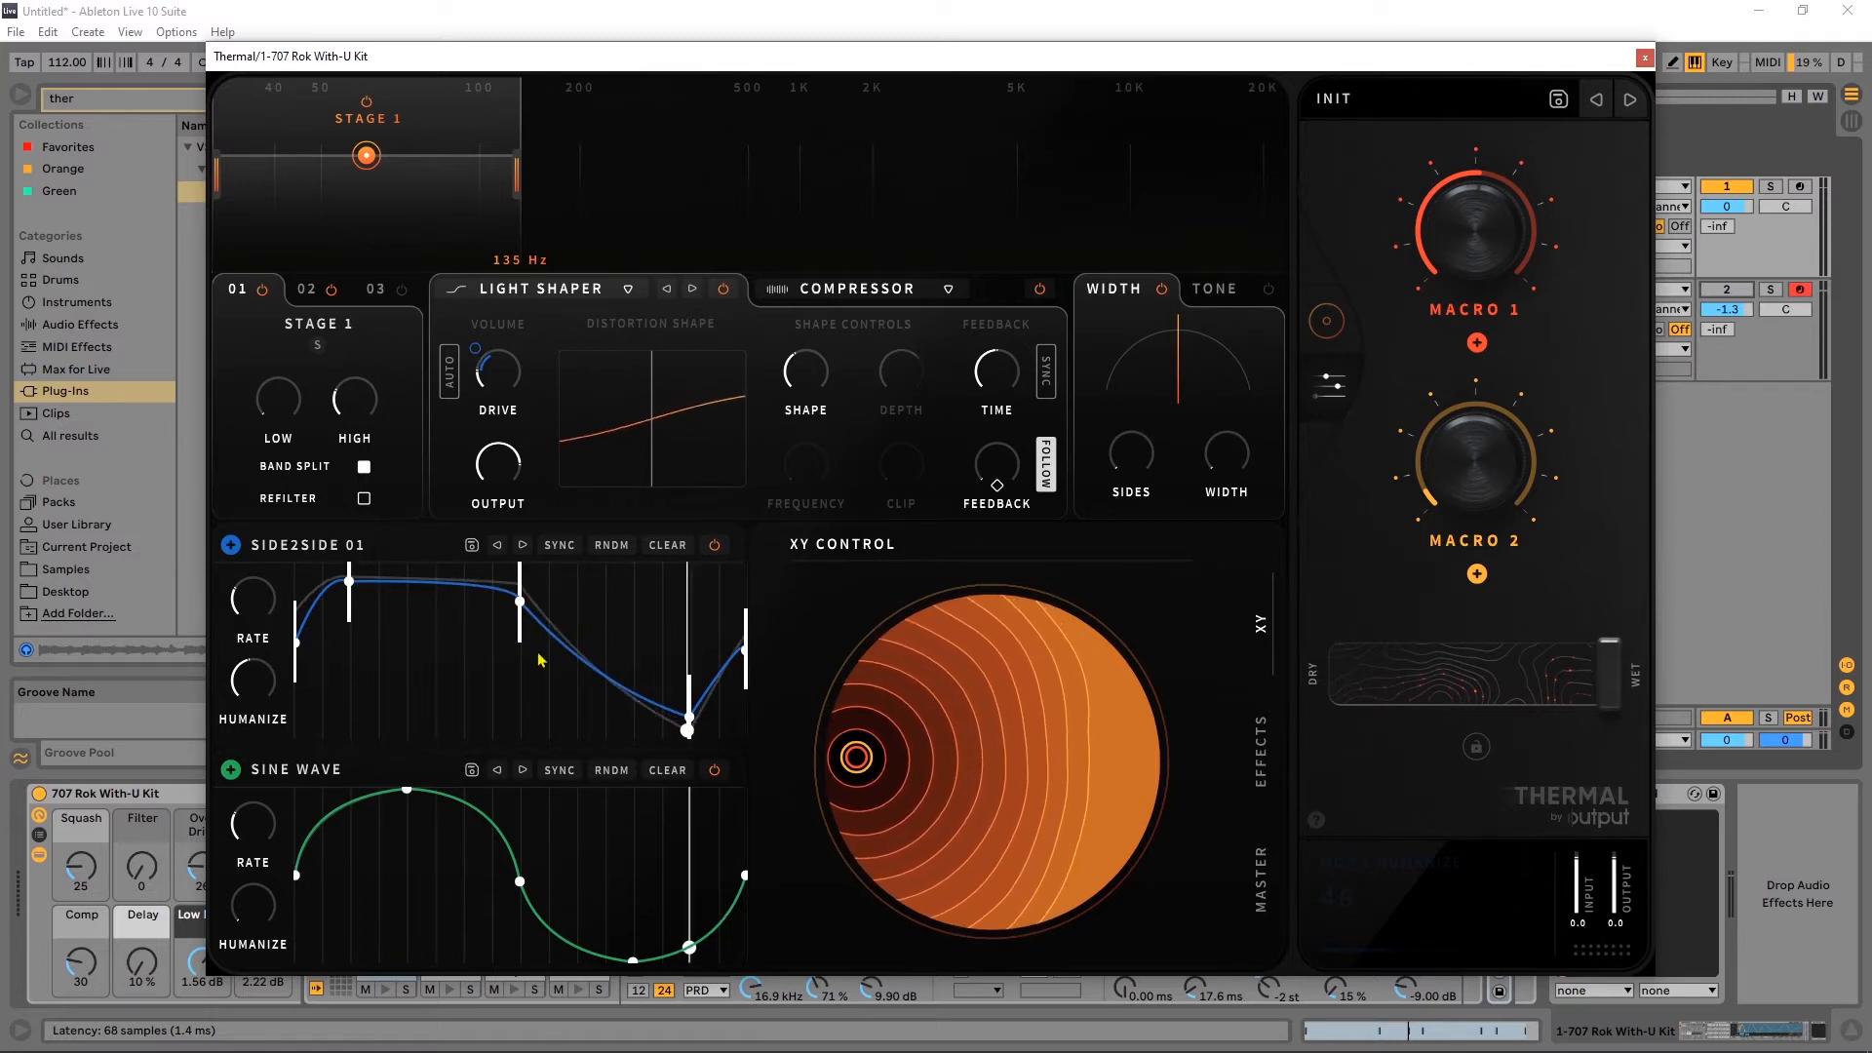
pyautogui.moveTo(520, 601); pyautogui.dragTo(434, 688)
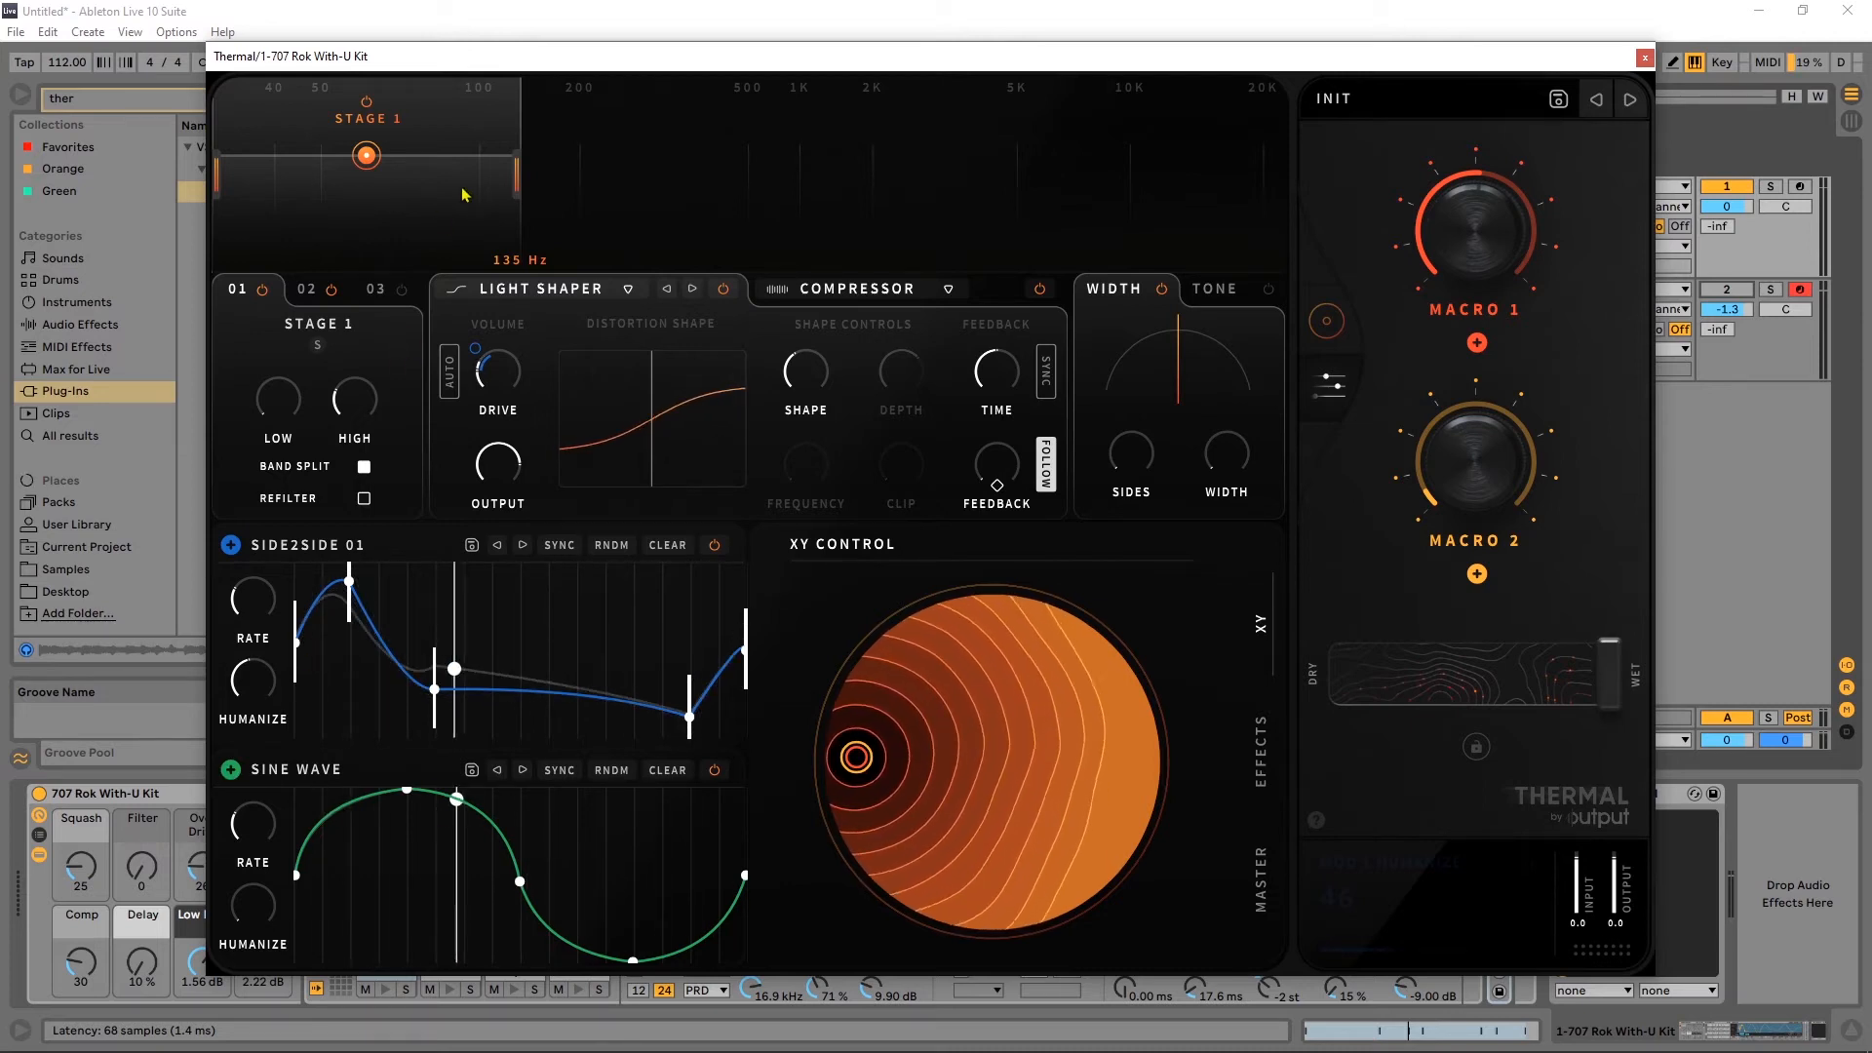
# Lower Stage 1's high frequency limit to 98.1 Hz and modulate it with the second modulator at a depth of +8.
pyautogui.moveTo(518, 166); pyautogui.dragTo(468, 165)
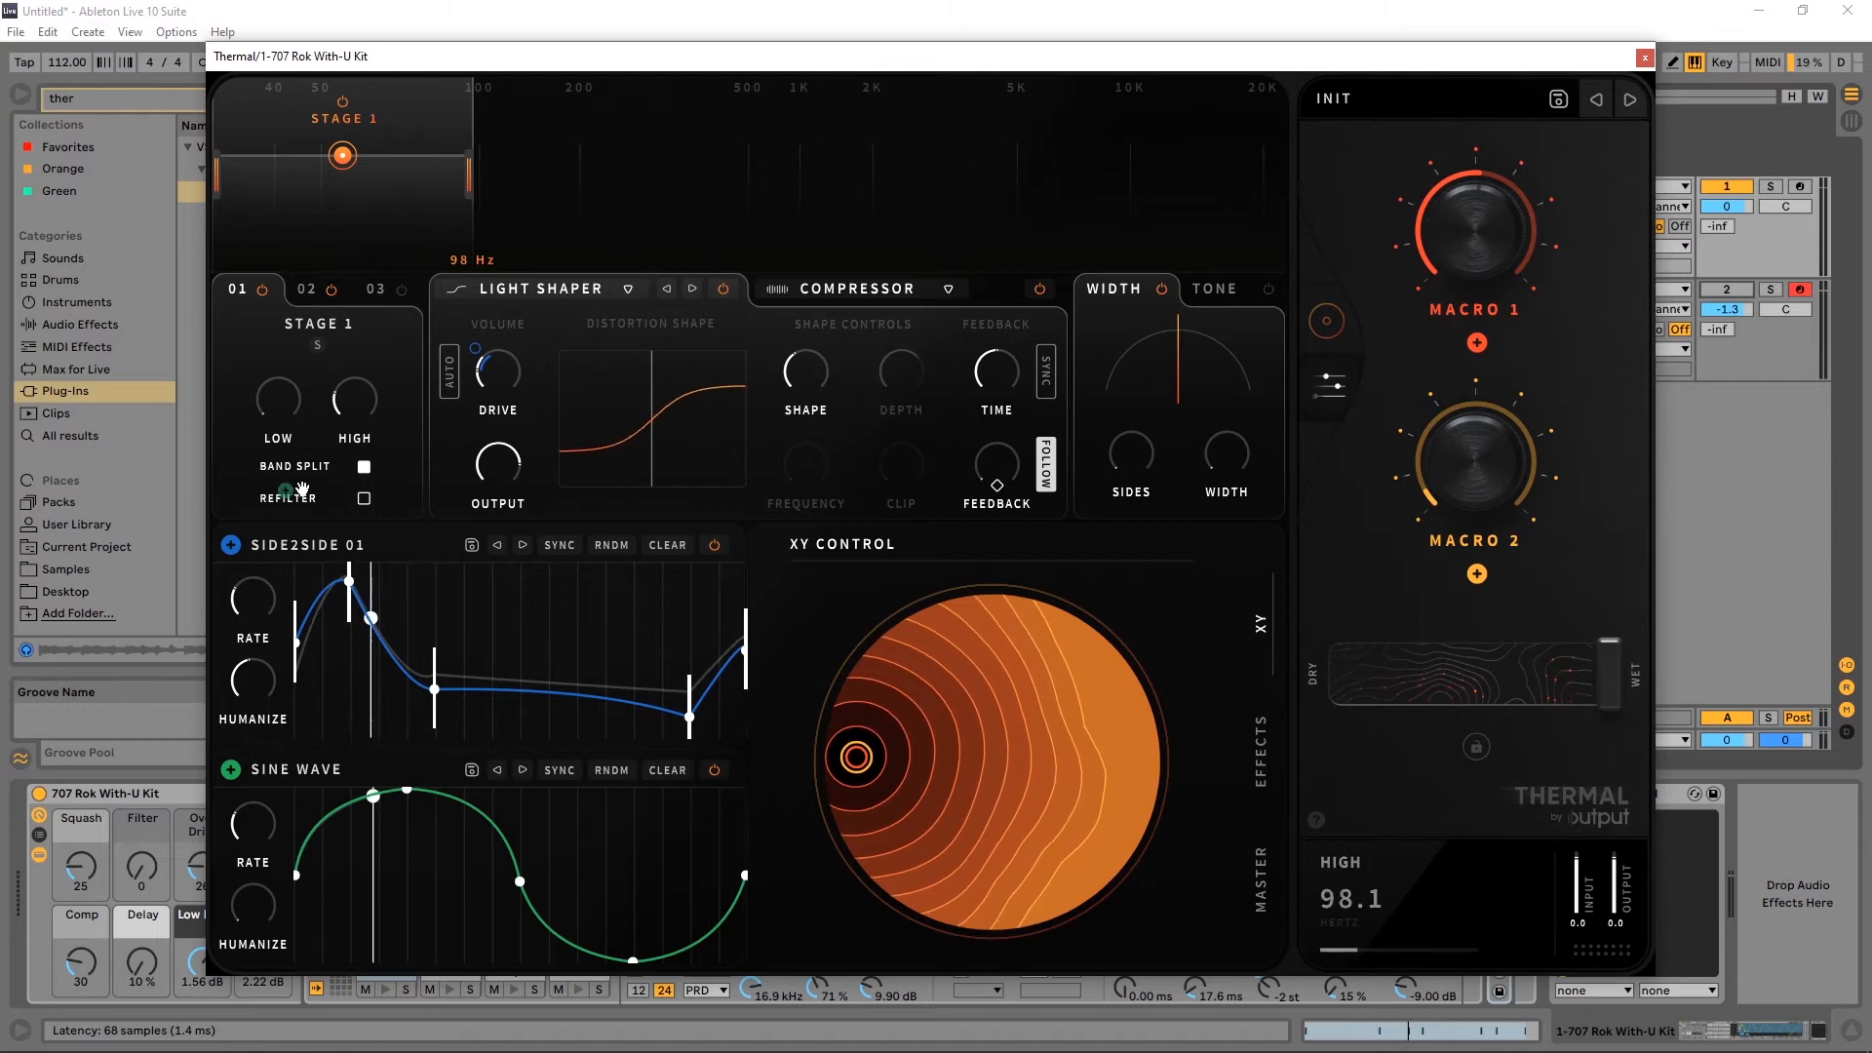
pyautogui.moveTo(349, 398); pyautogui.dragTo(338, 386)
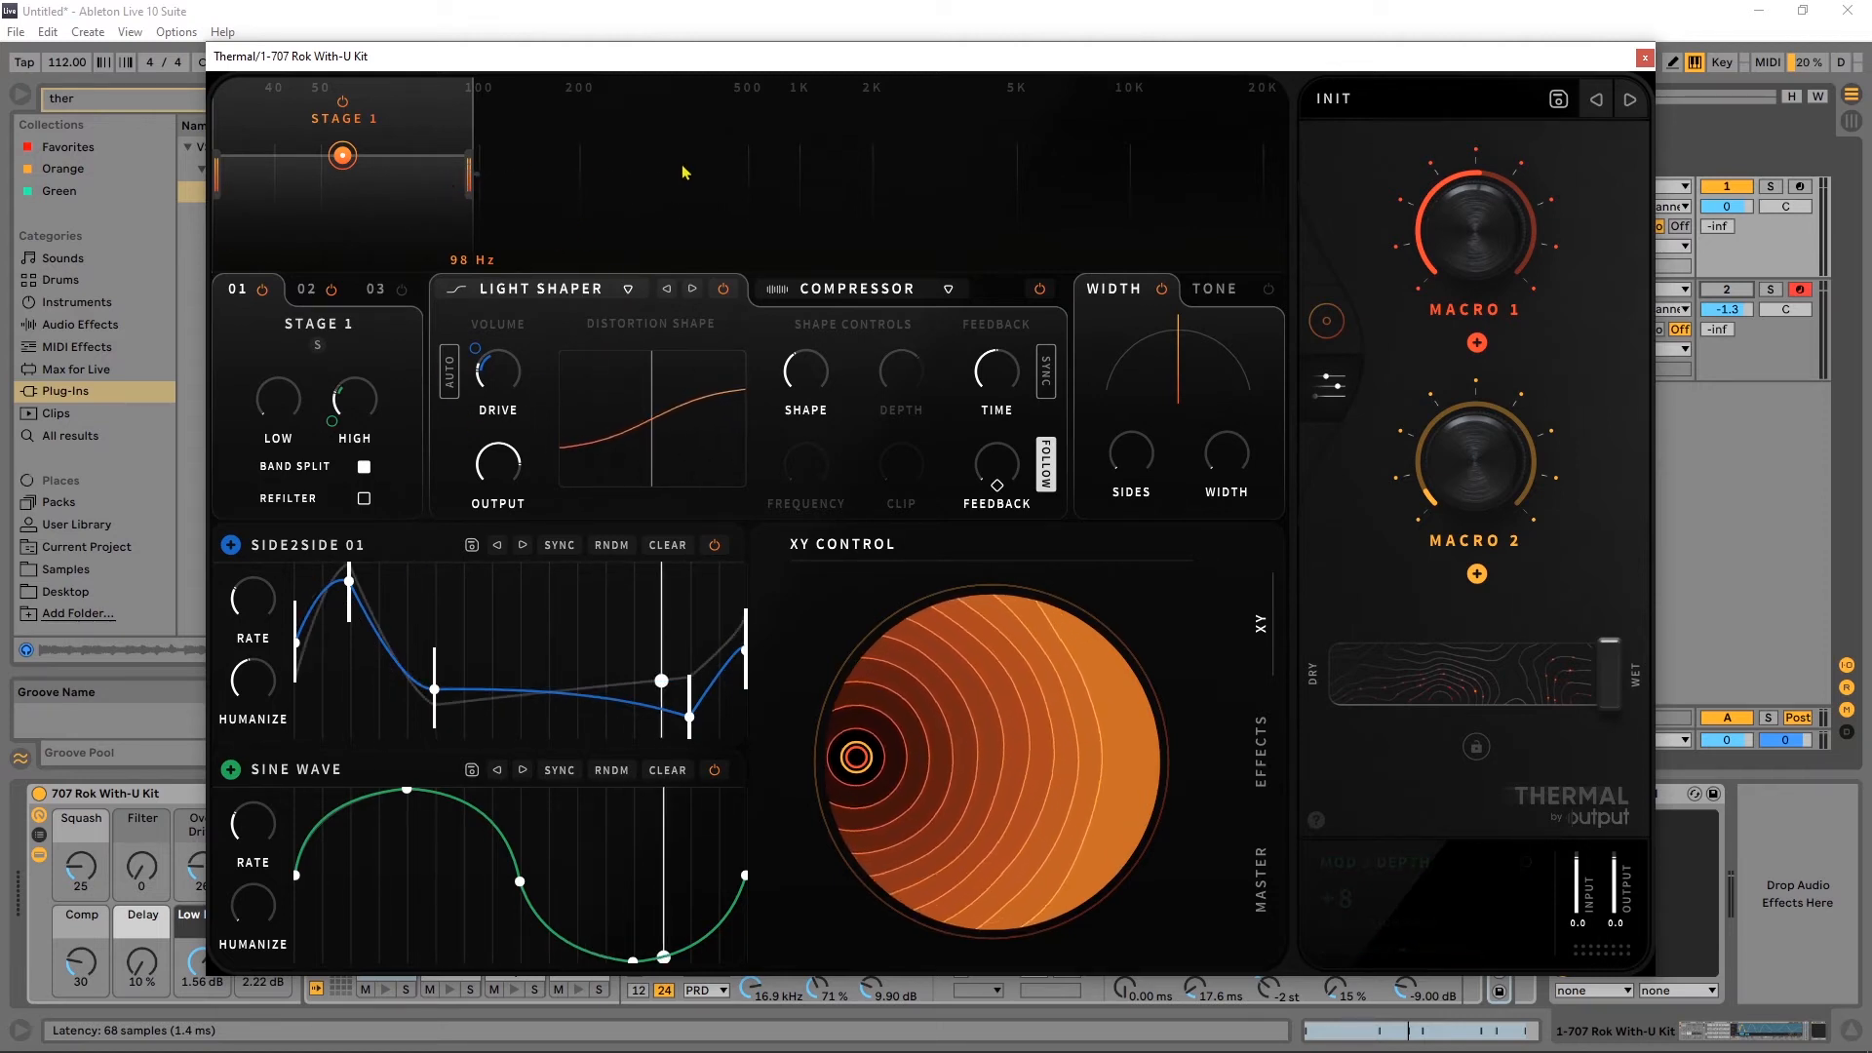
pyautogui.press('space')
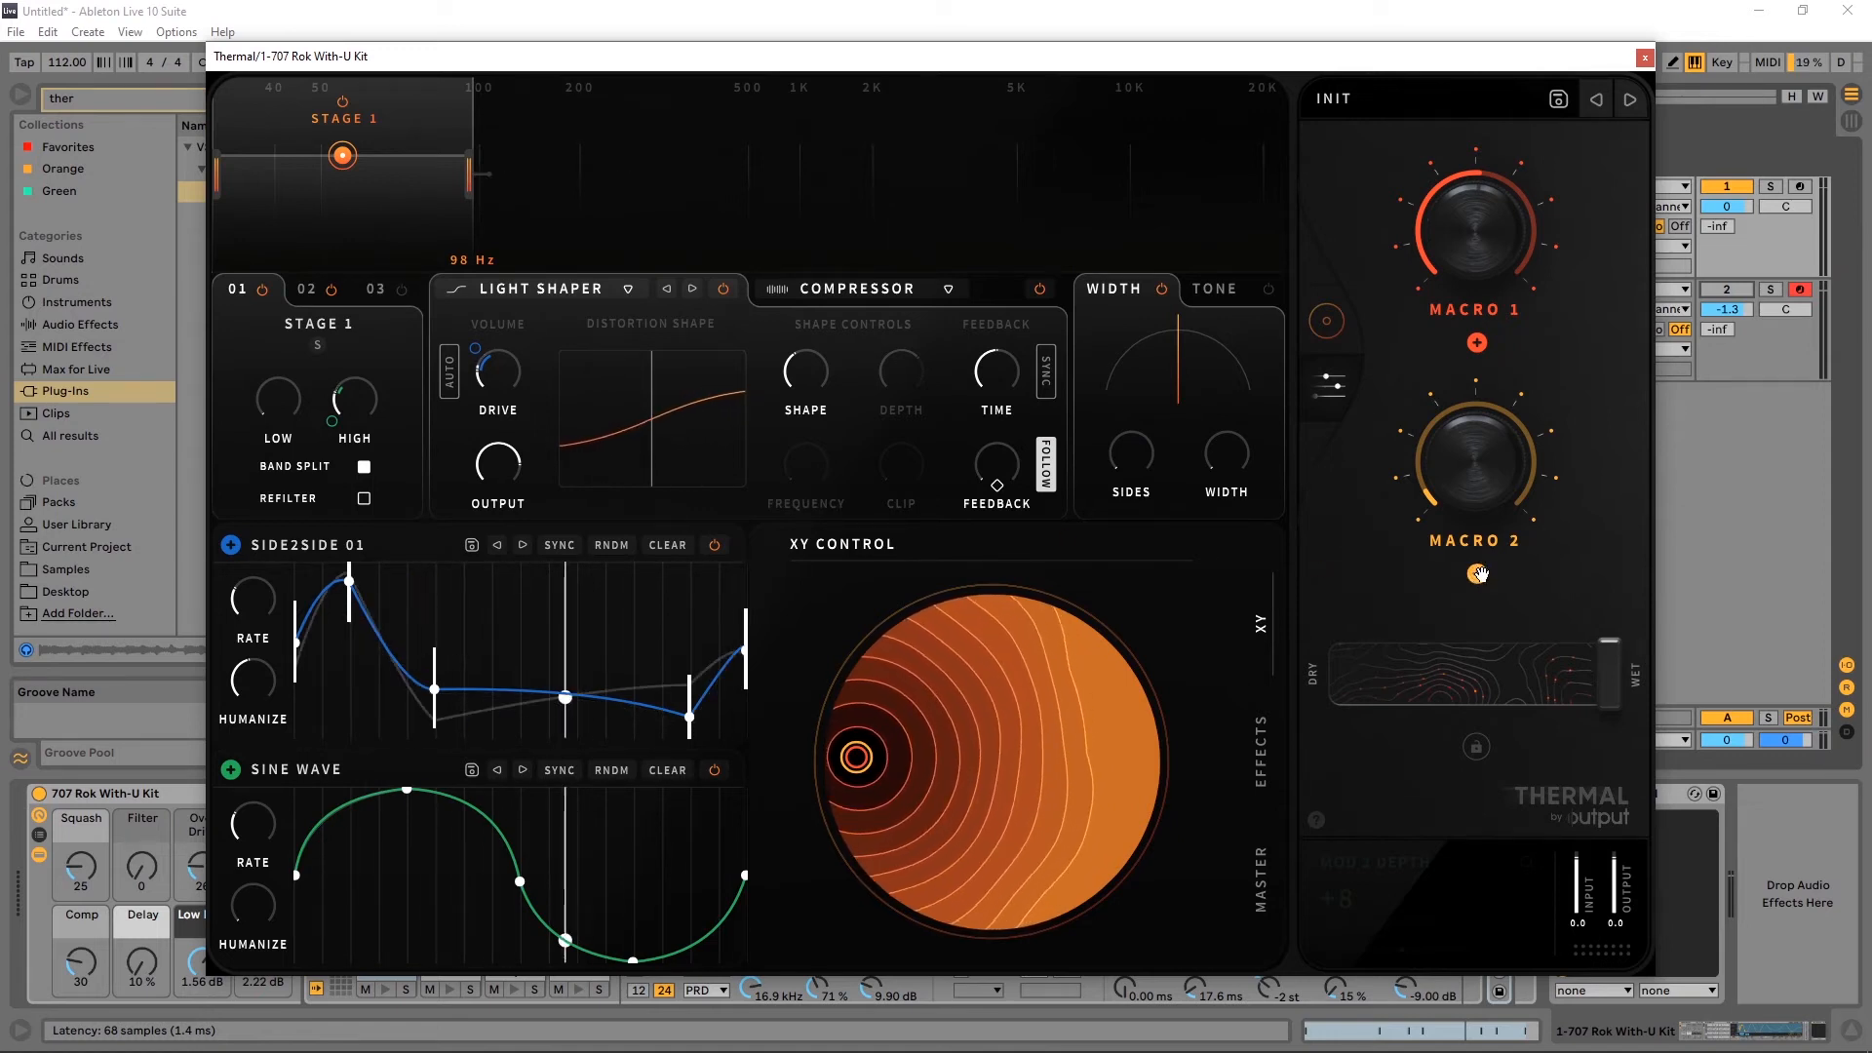
# Assign Macro 2 to Stage 1's Drive with a depth of +78 and sweep the macro up to 56% and back down.
pyautogui.moveTo(1477, 573)
pyautogui.mouseDown()
pyautogui.moveTo(479, 373)
pyautogui.moveTo(1588, 669)
pyautogui.moveTo(782, 410)
pyautogui.moveTo(534, 380)
pyautogui.moveTo(468, 396)
pyautogui.moveTo(494, 399)
pyautogui.mouseUp()
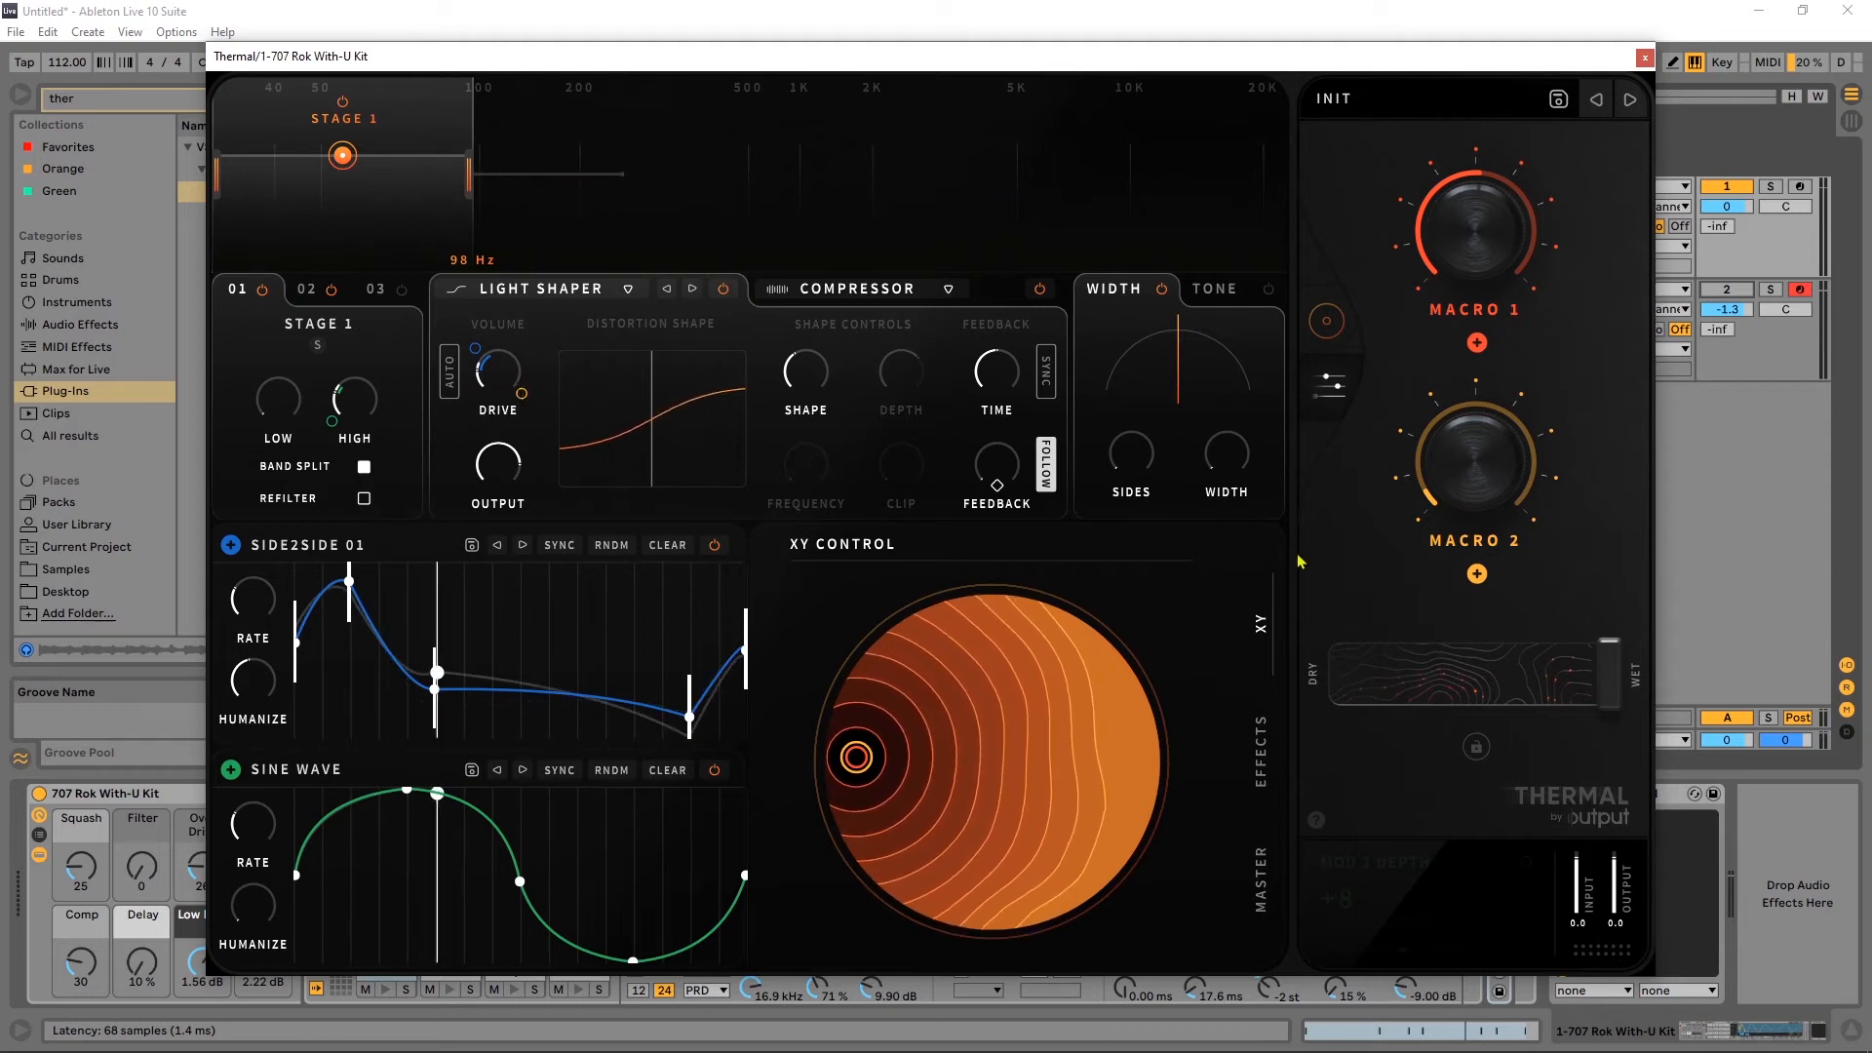
pyautogui.moveTo(522, 393); pyautogui.dragTo(535, 292)
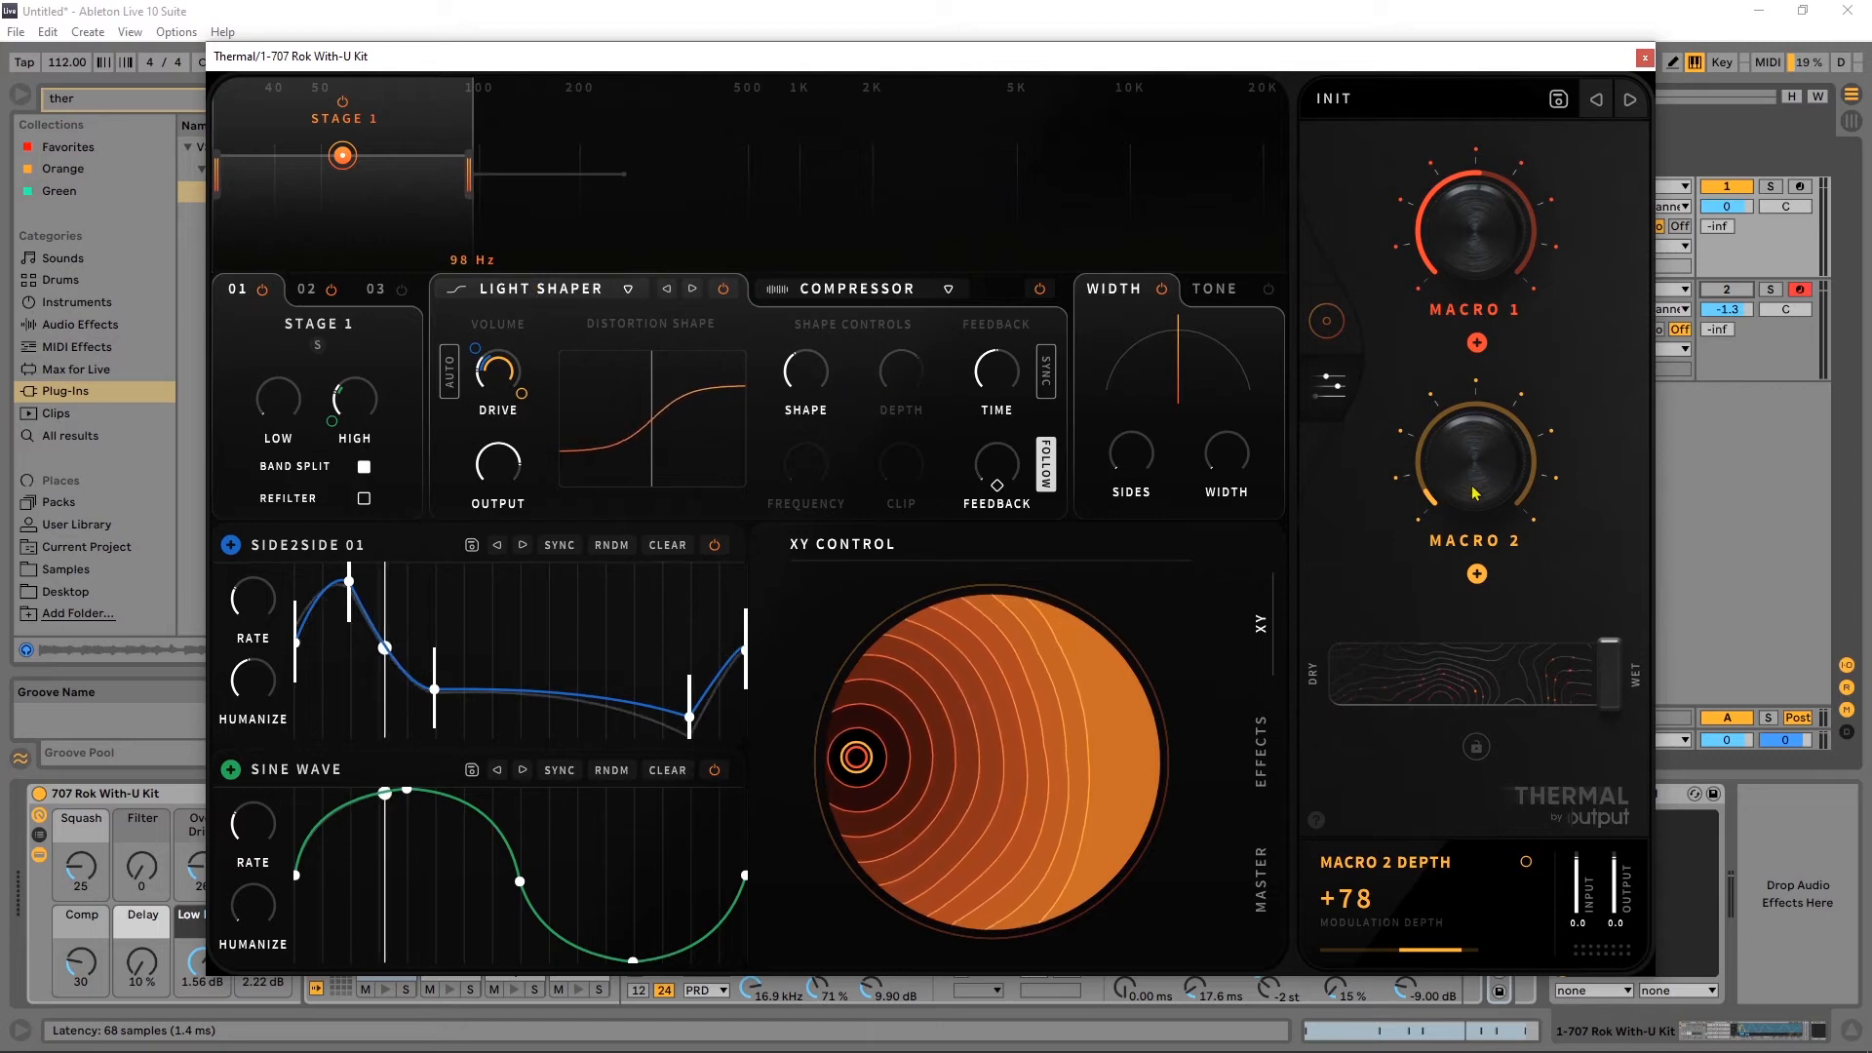
pyautogui.moveTo(1475, 444); pyautogui.dragTo(1473, 371)
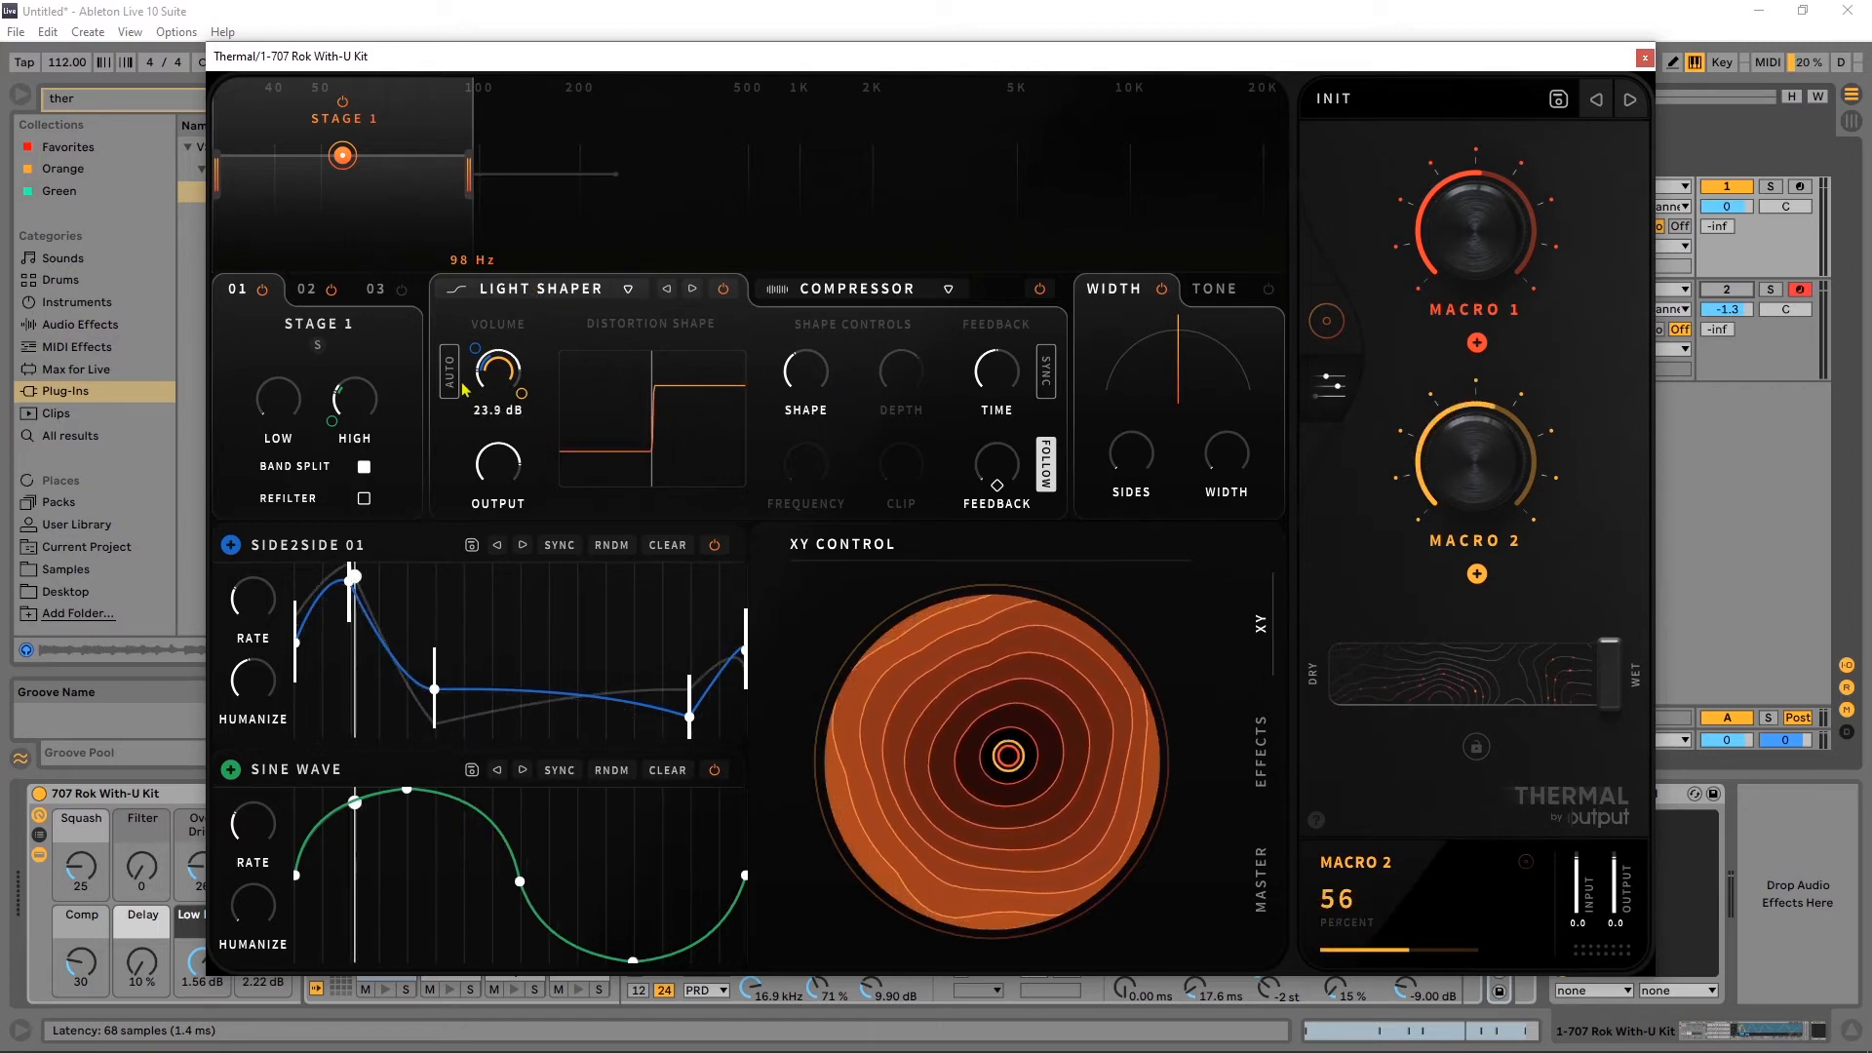
pyautogui.moveTo(1473, 459); pyautogui.dragTo(1457, 520)
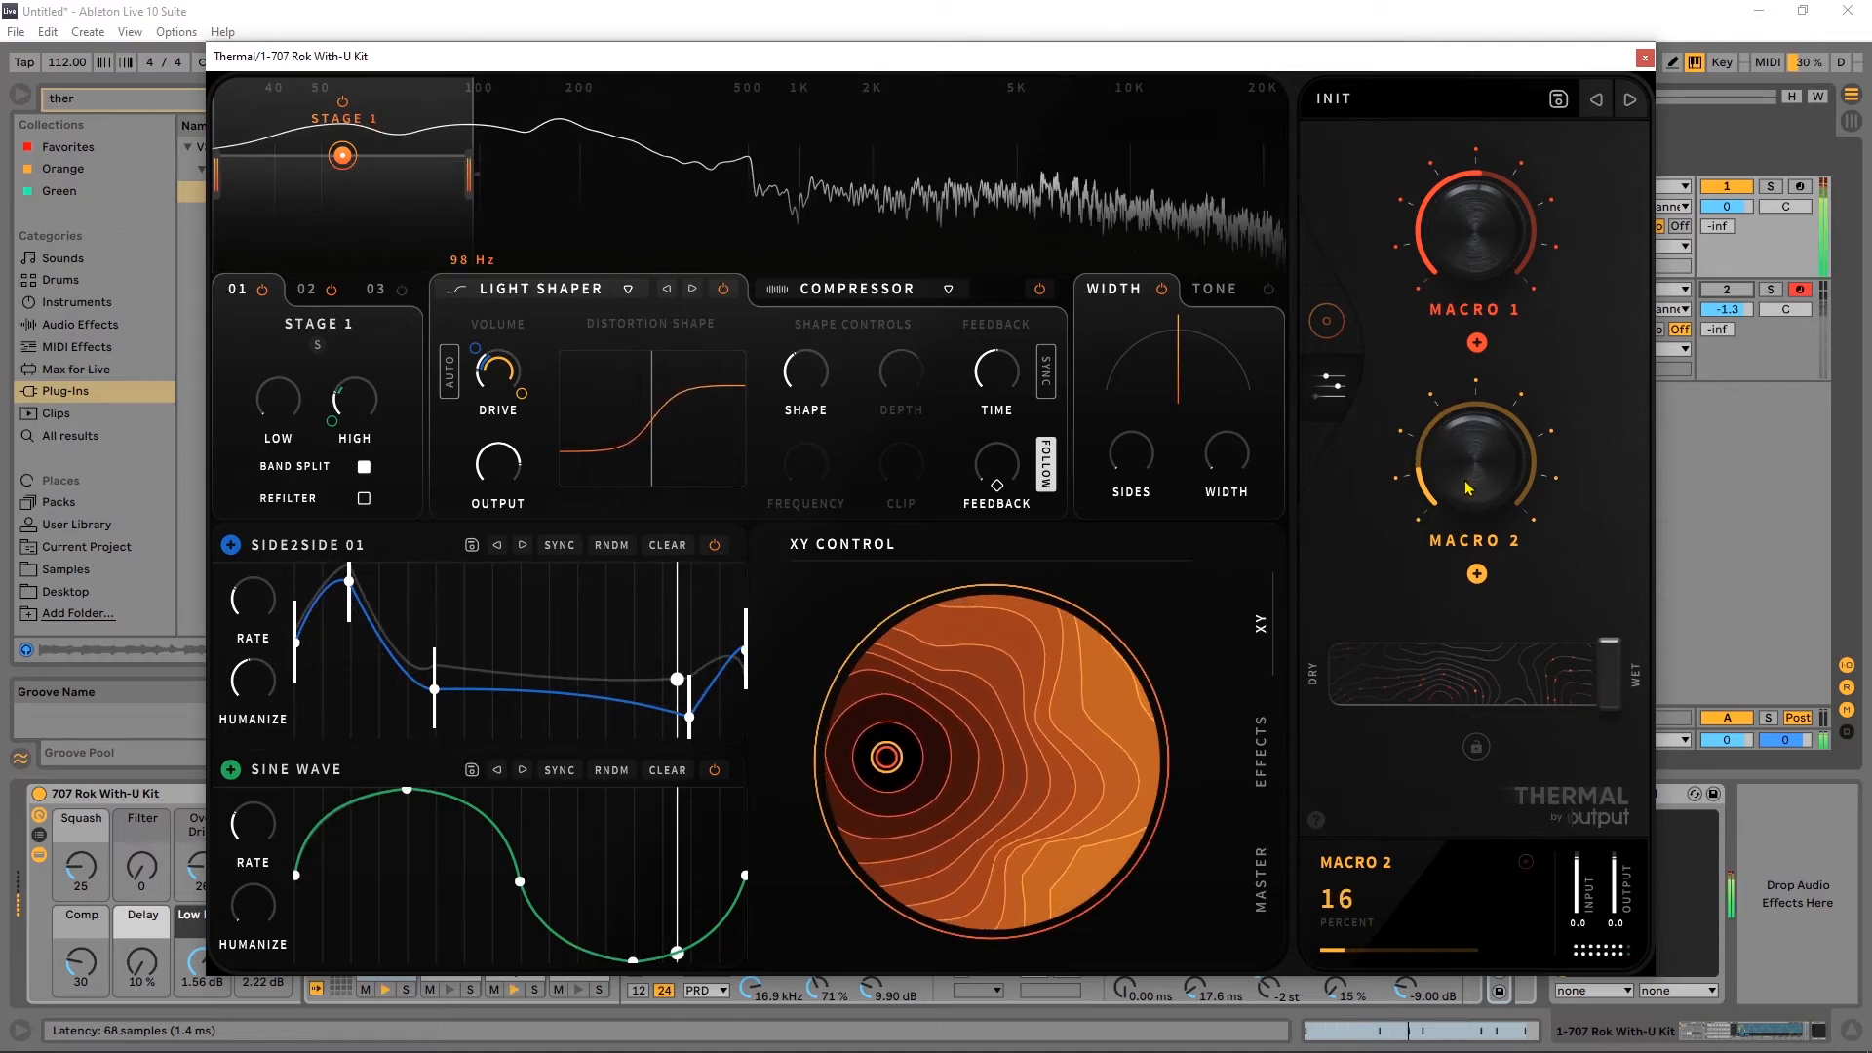
pyautogui.moveTo(1468, 487); pyautogui.dragTo(1470, 502)
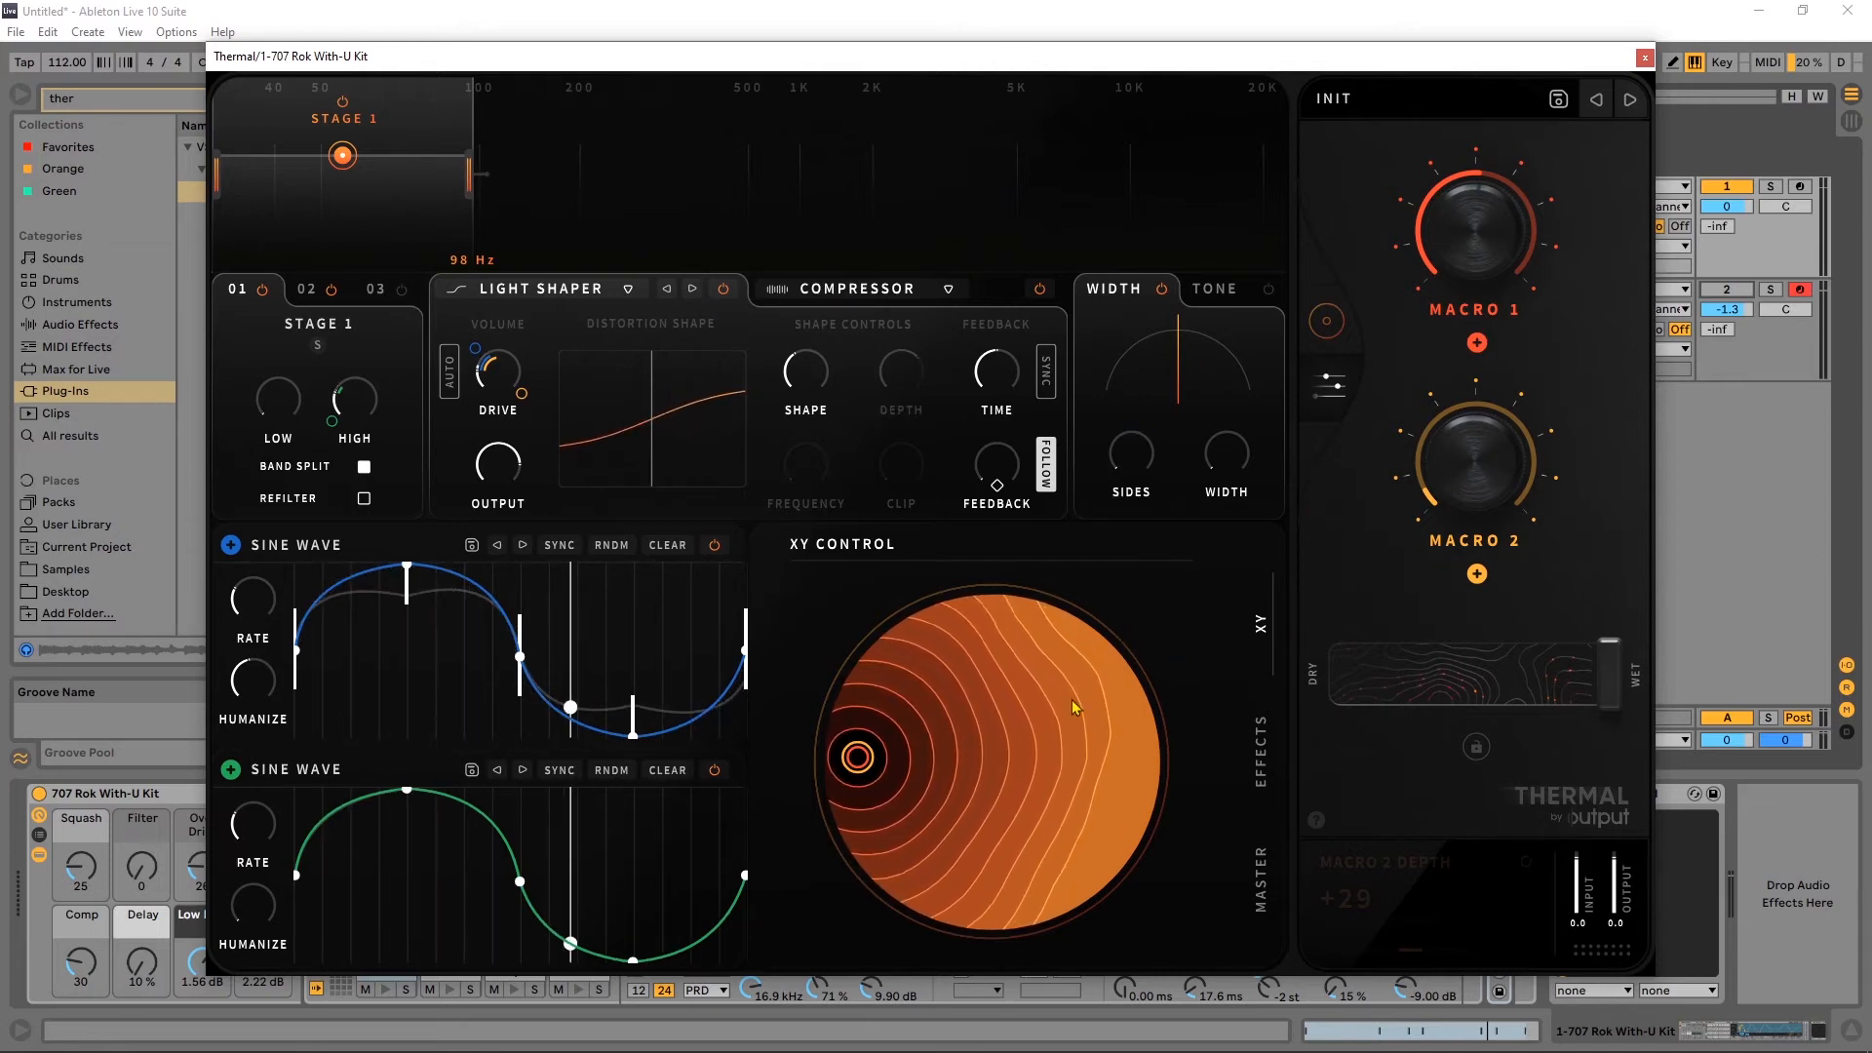
# Move the XY control's point to 57% for Macro 1 and 40% for Macro 2.
pyautogui.moveTo(858, 758); pyautogui.dragTo(1002, 729)
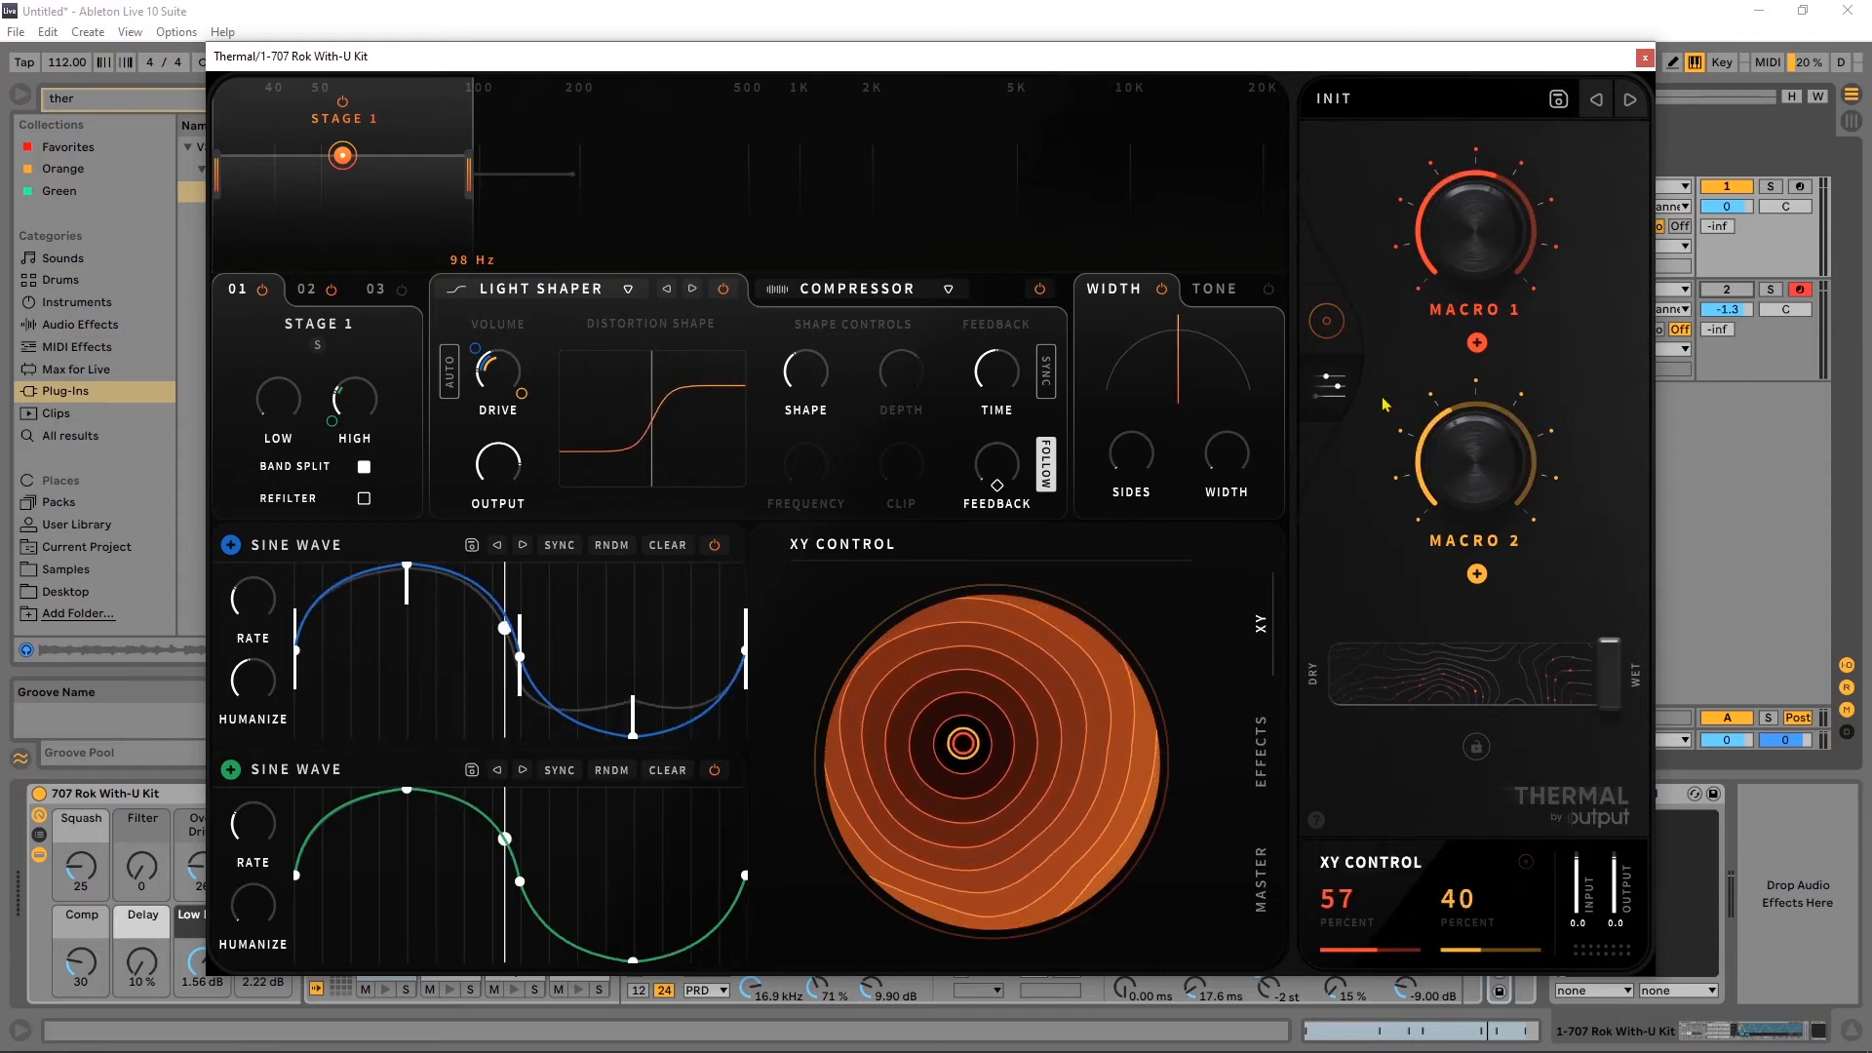
pyautogui.click(1326, 321)
pyautogui.click(1328, 385)
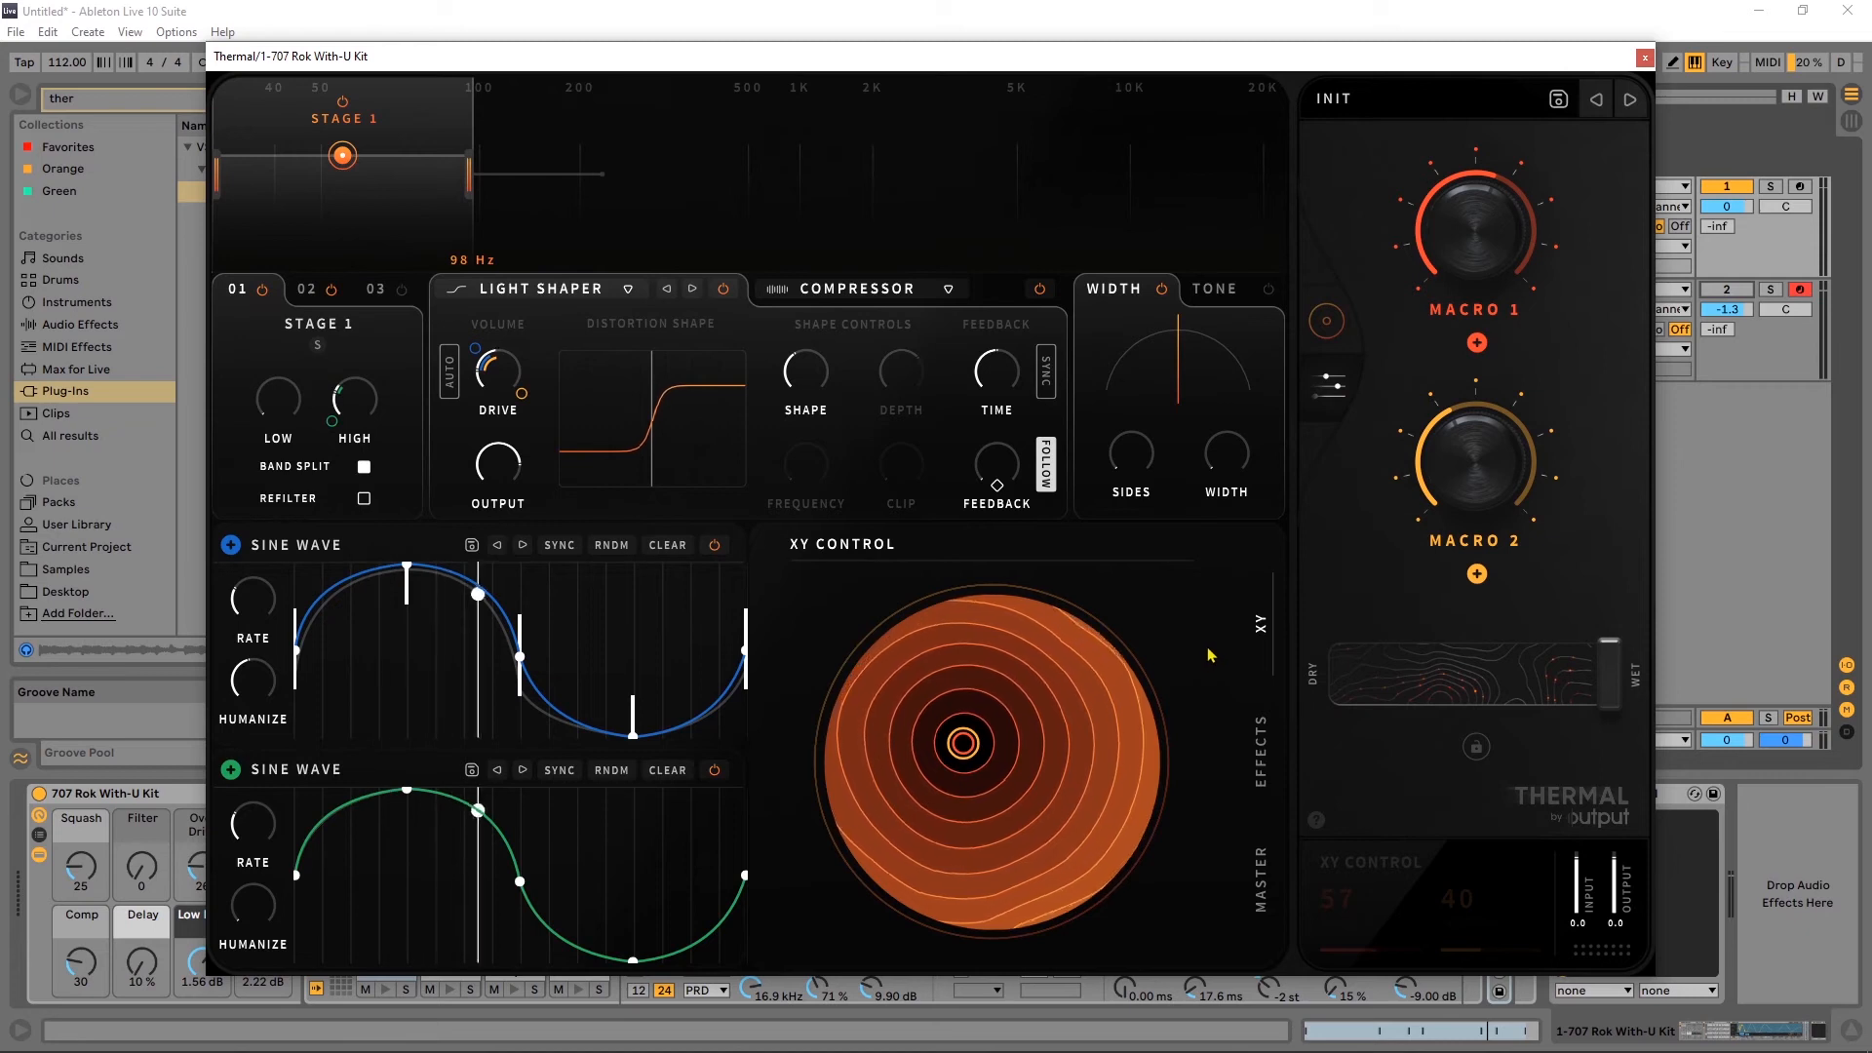
# Review the effect types available in the global effects section, enable the first slot and change it from Bit Reducer to Reverb.
pyautogui.click(1261, 766)
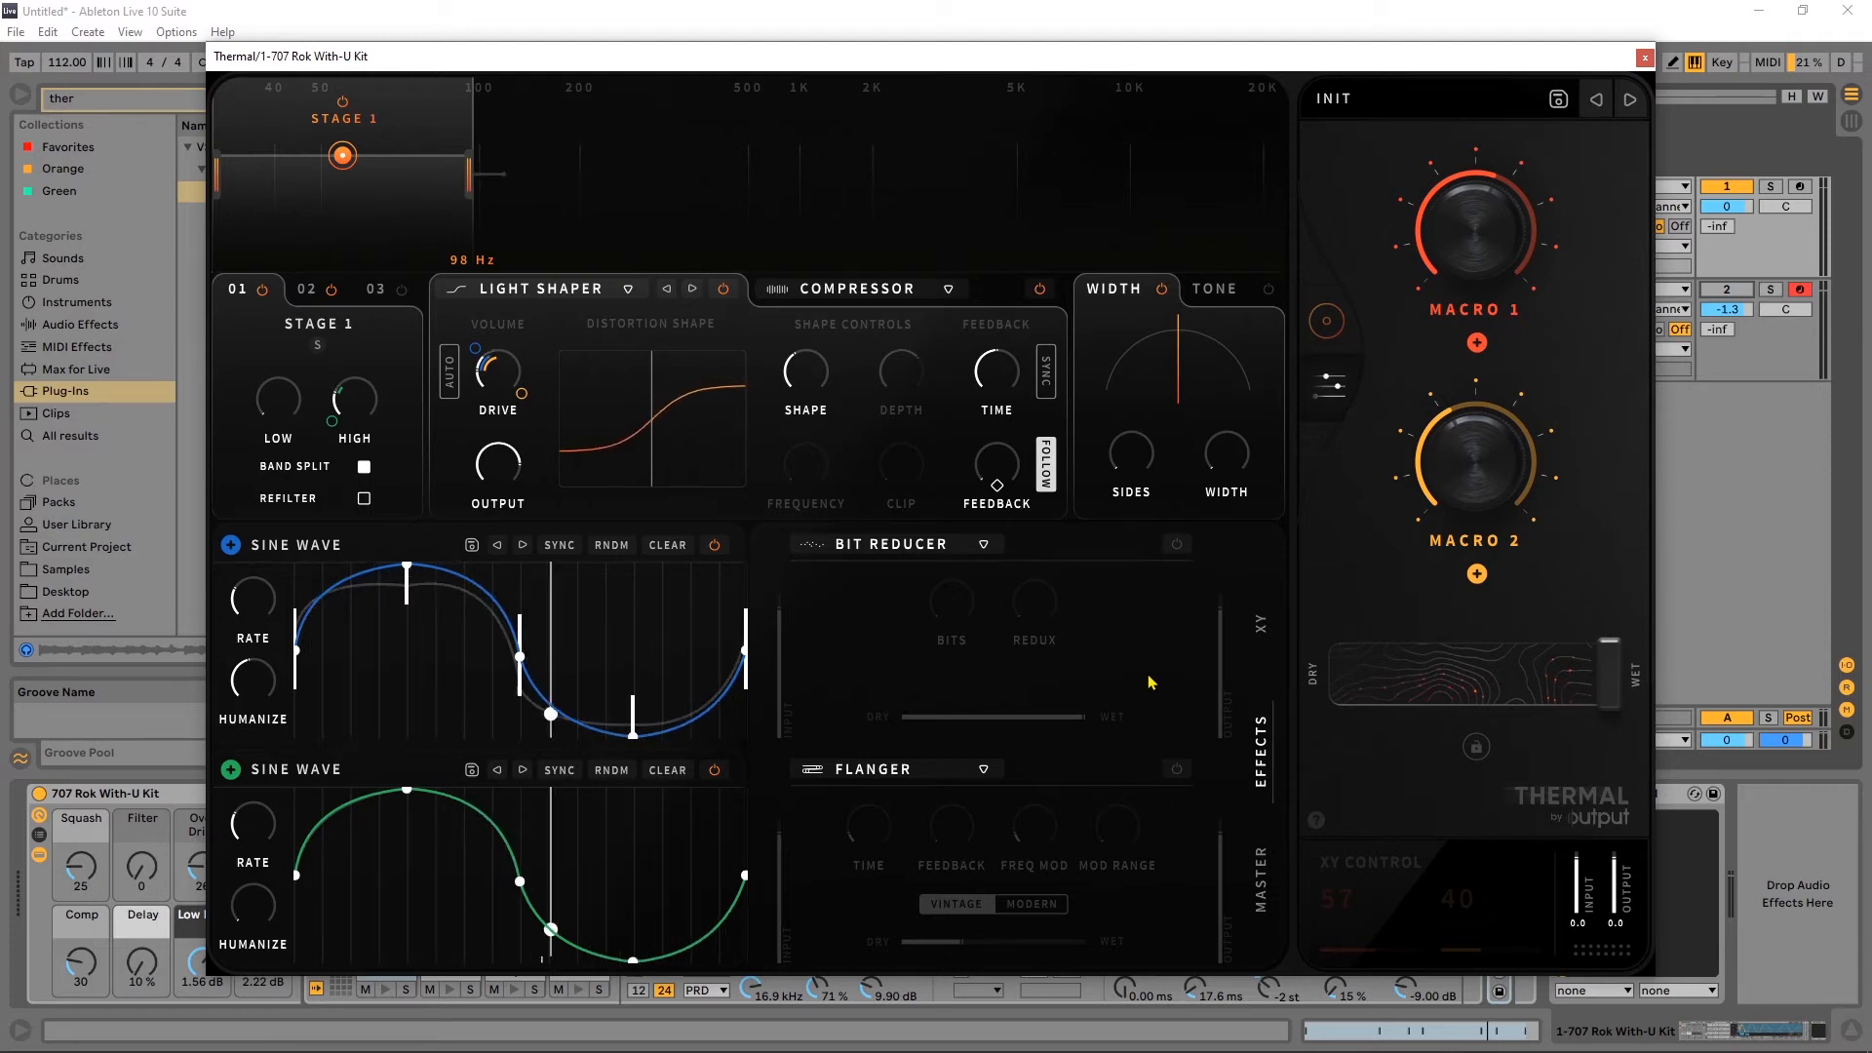
pyautogui.moveTo(824, 357)
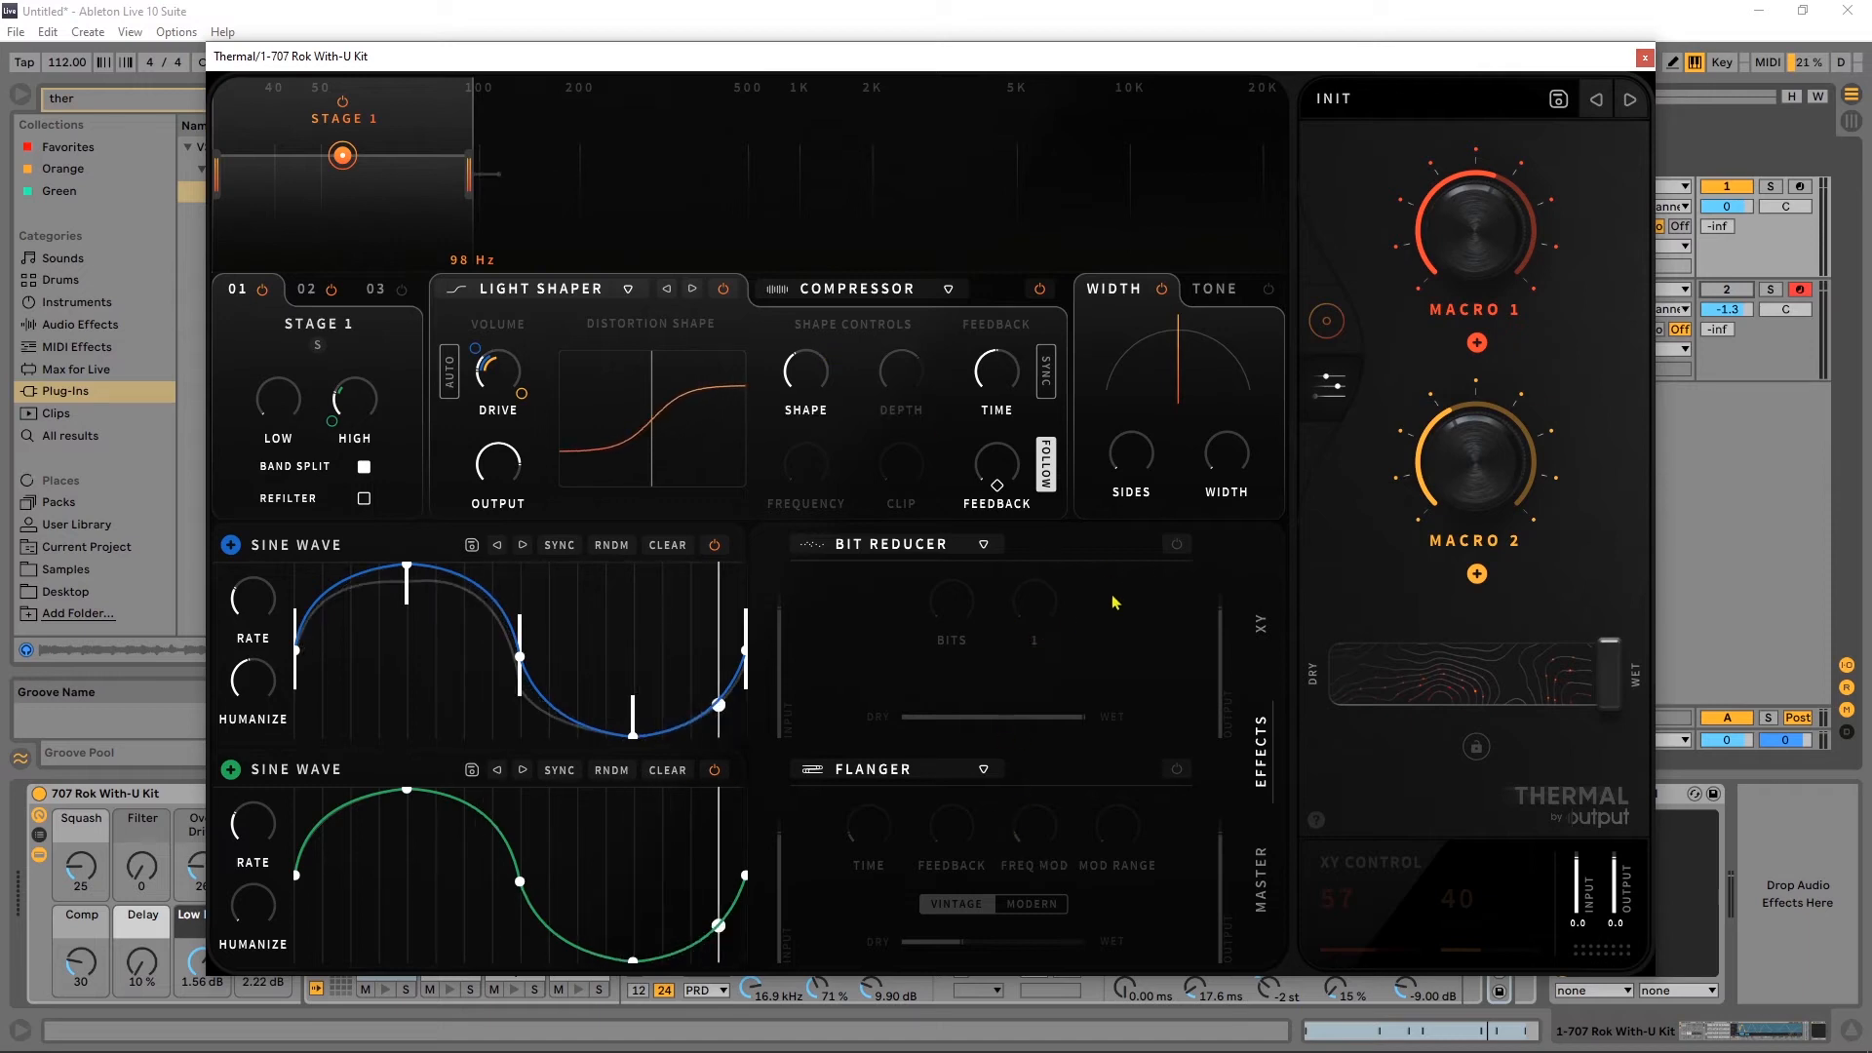
pyautogui.click(982, 544)
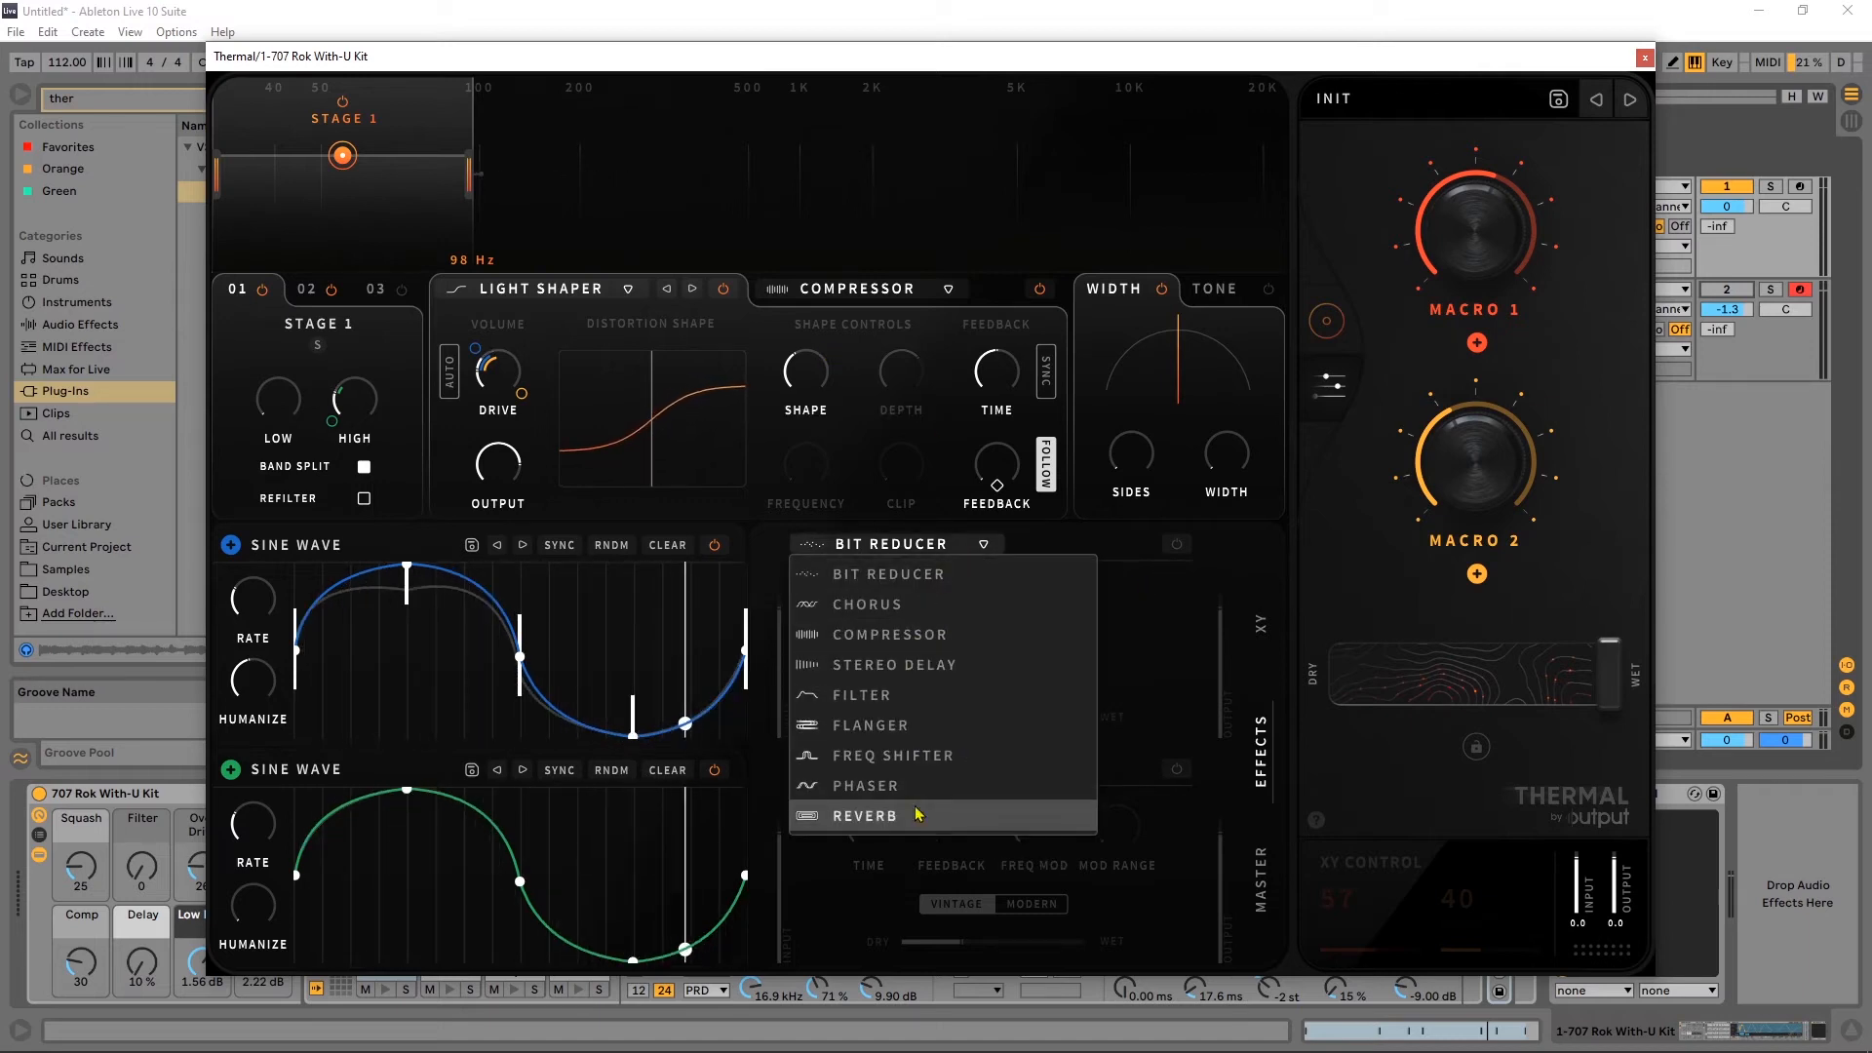
pyautogui.click(943, 549)
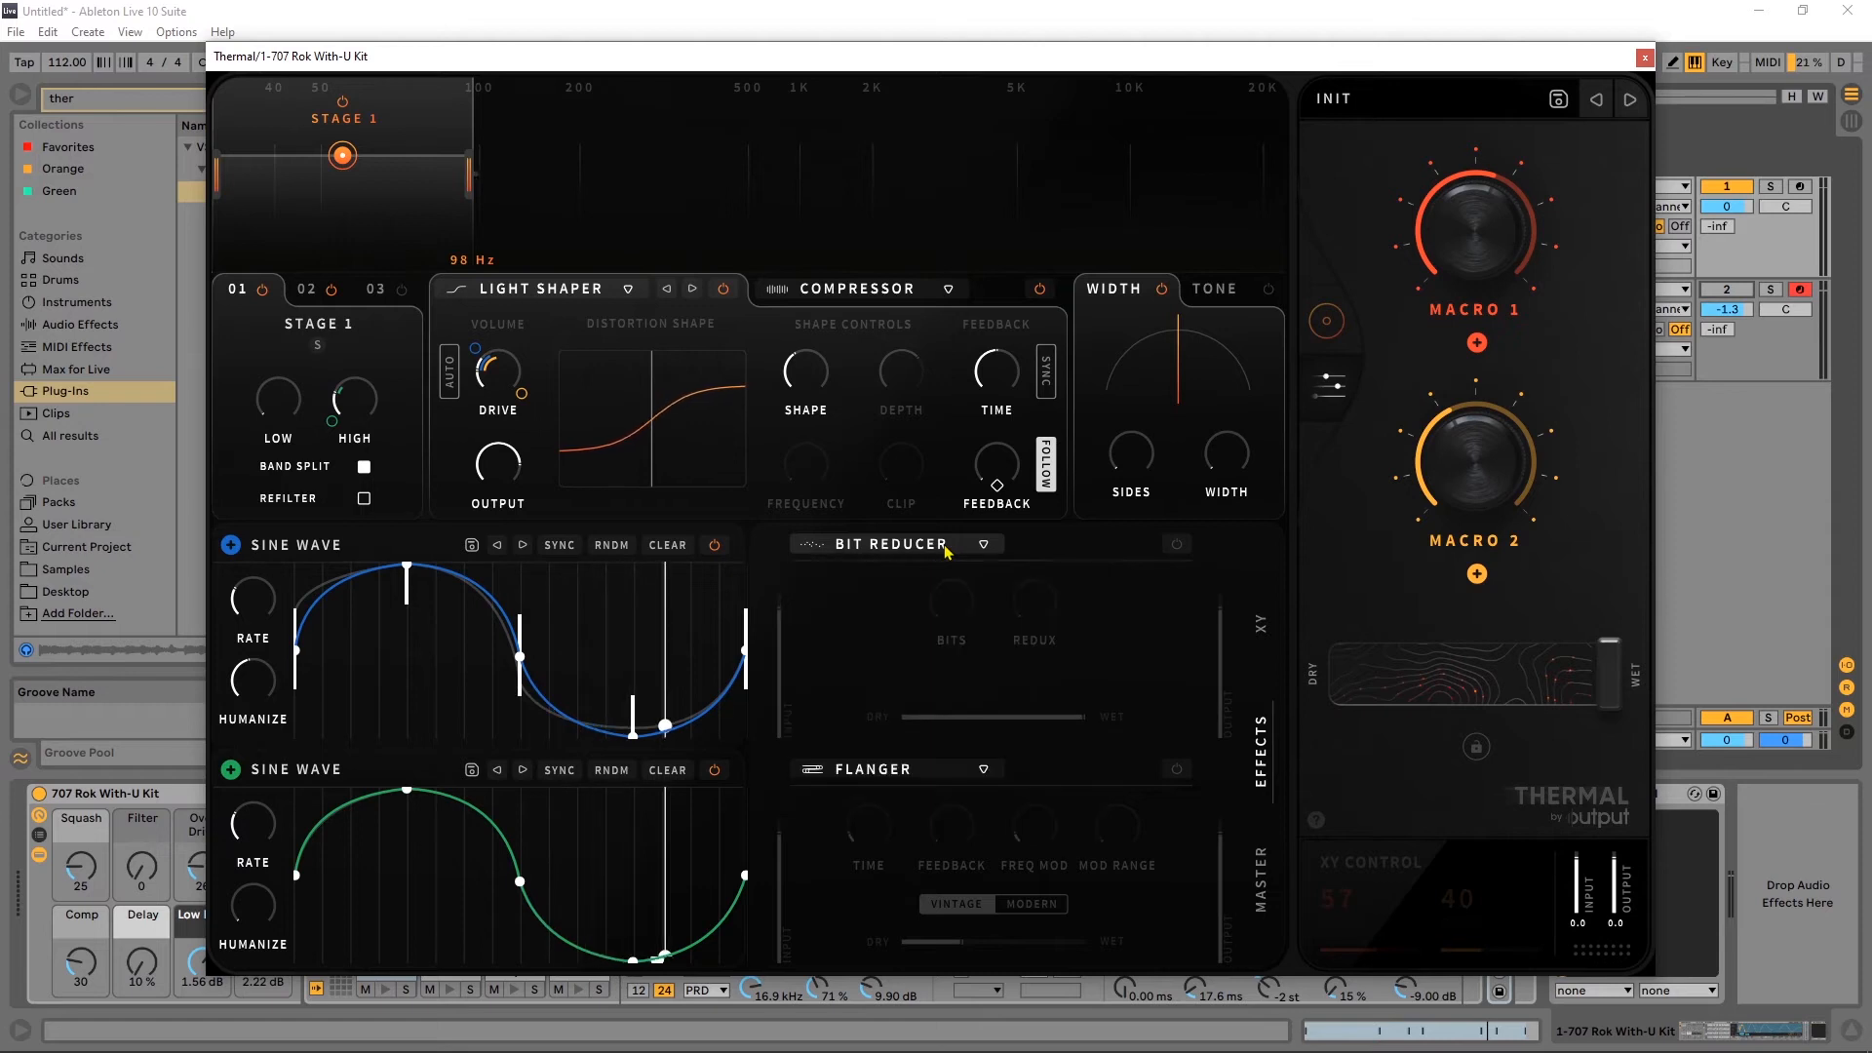
pyautogui.click(1177, 544)
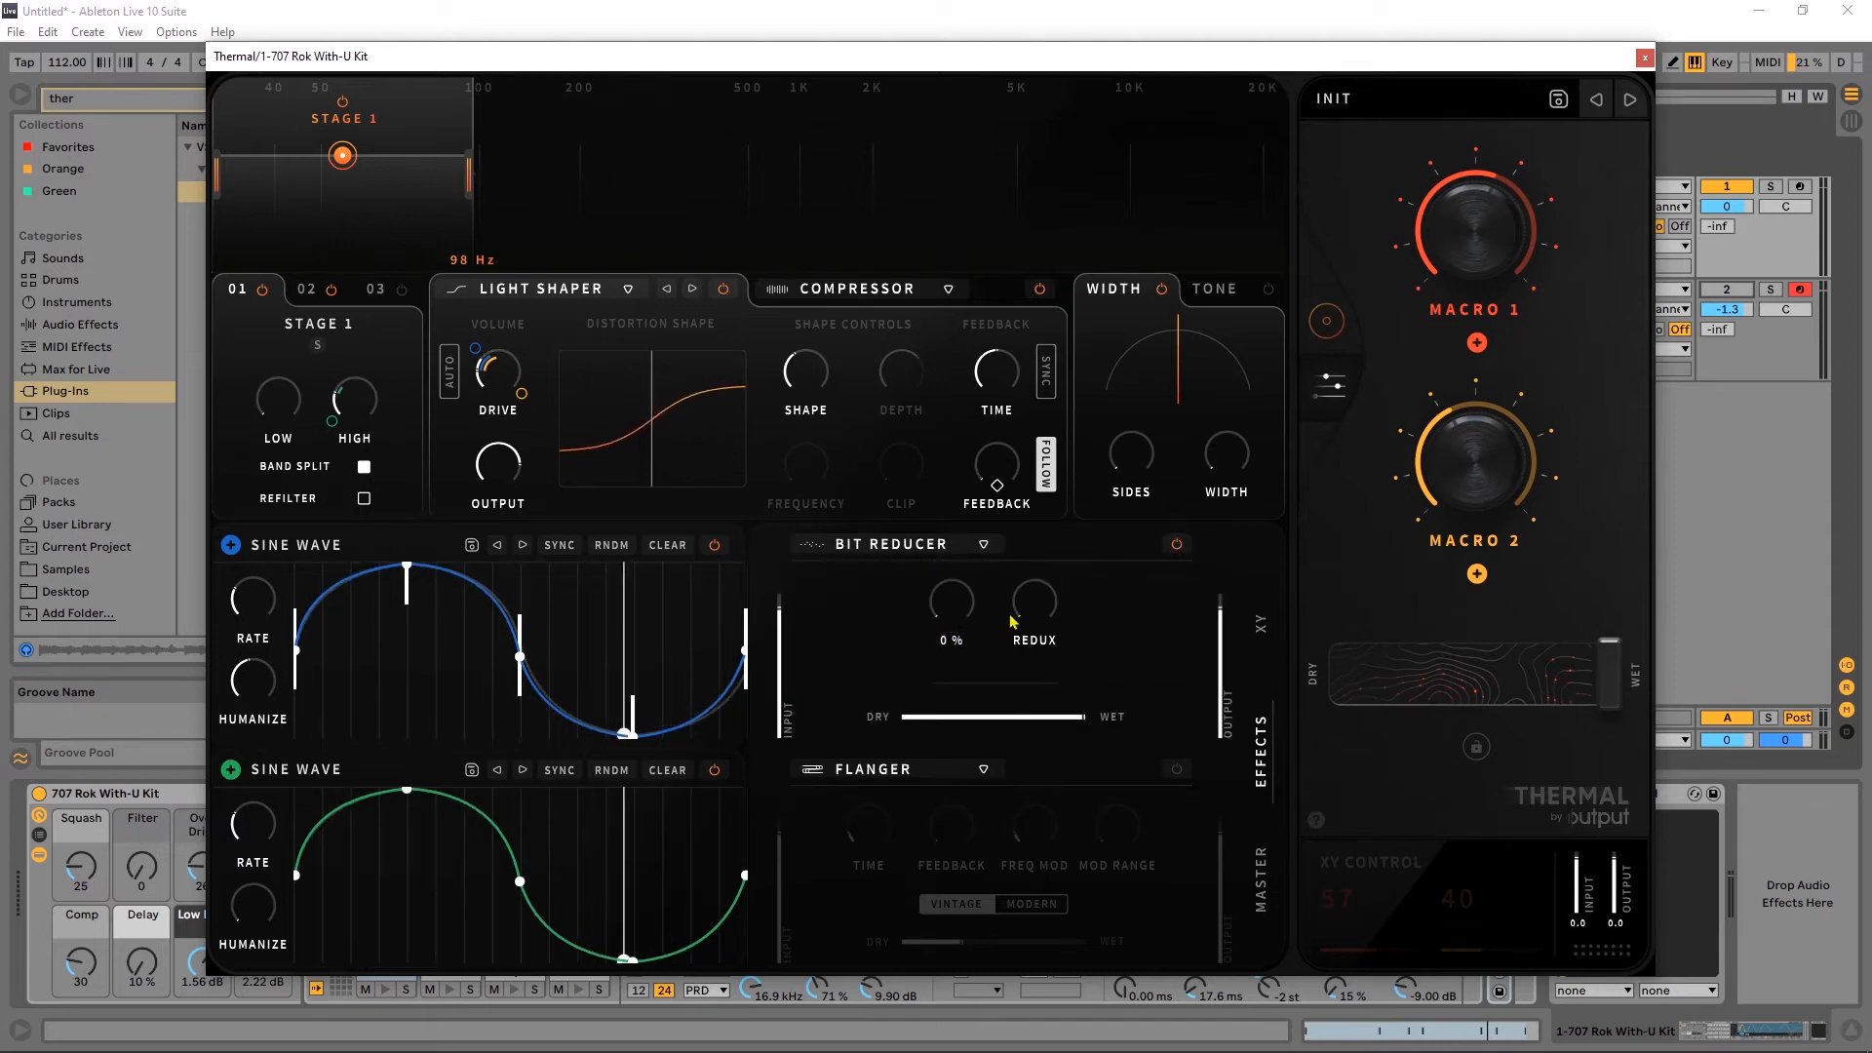
pyautogui.click(982, 544)
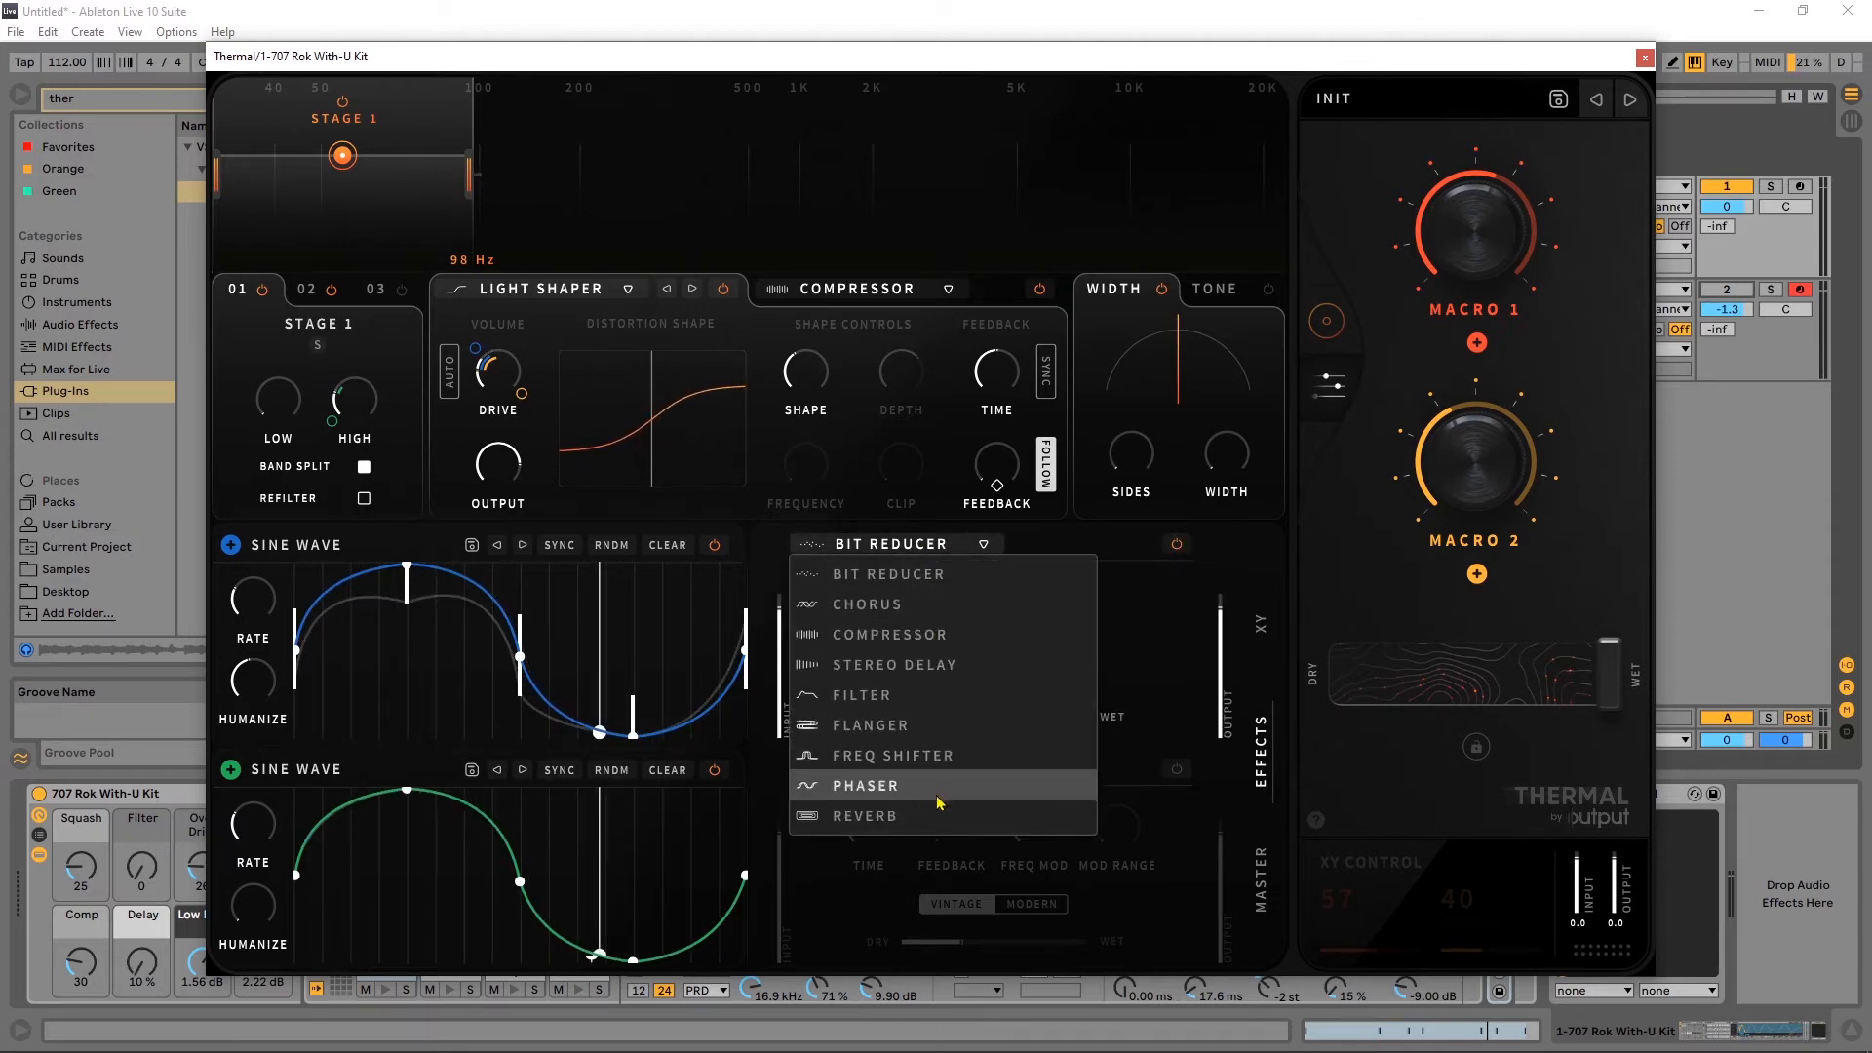
pyautogui.click(939, 815)
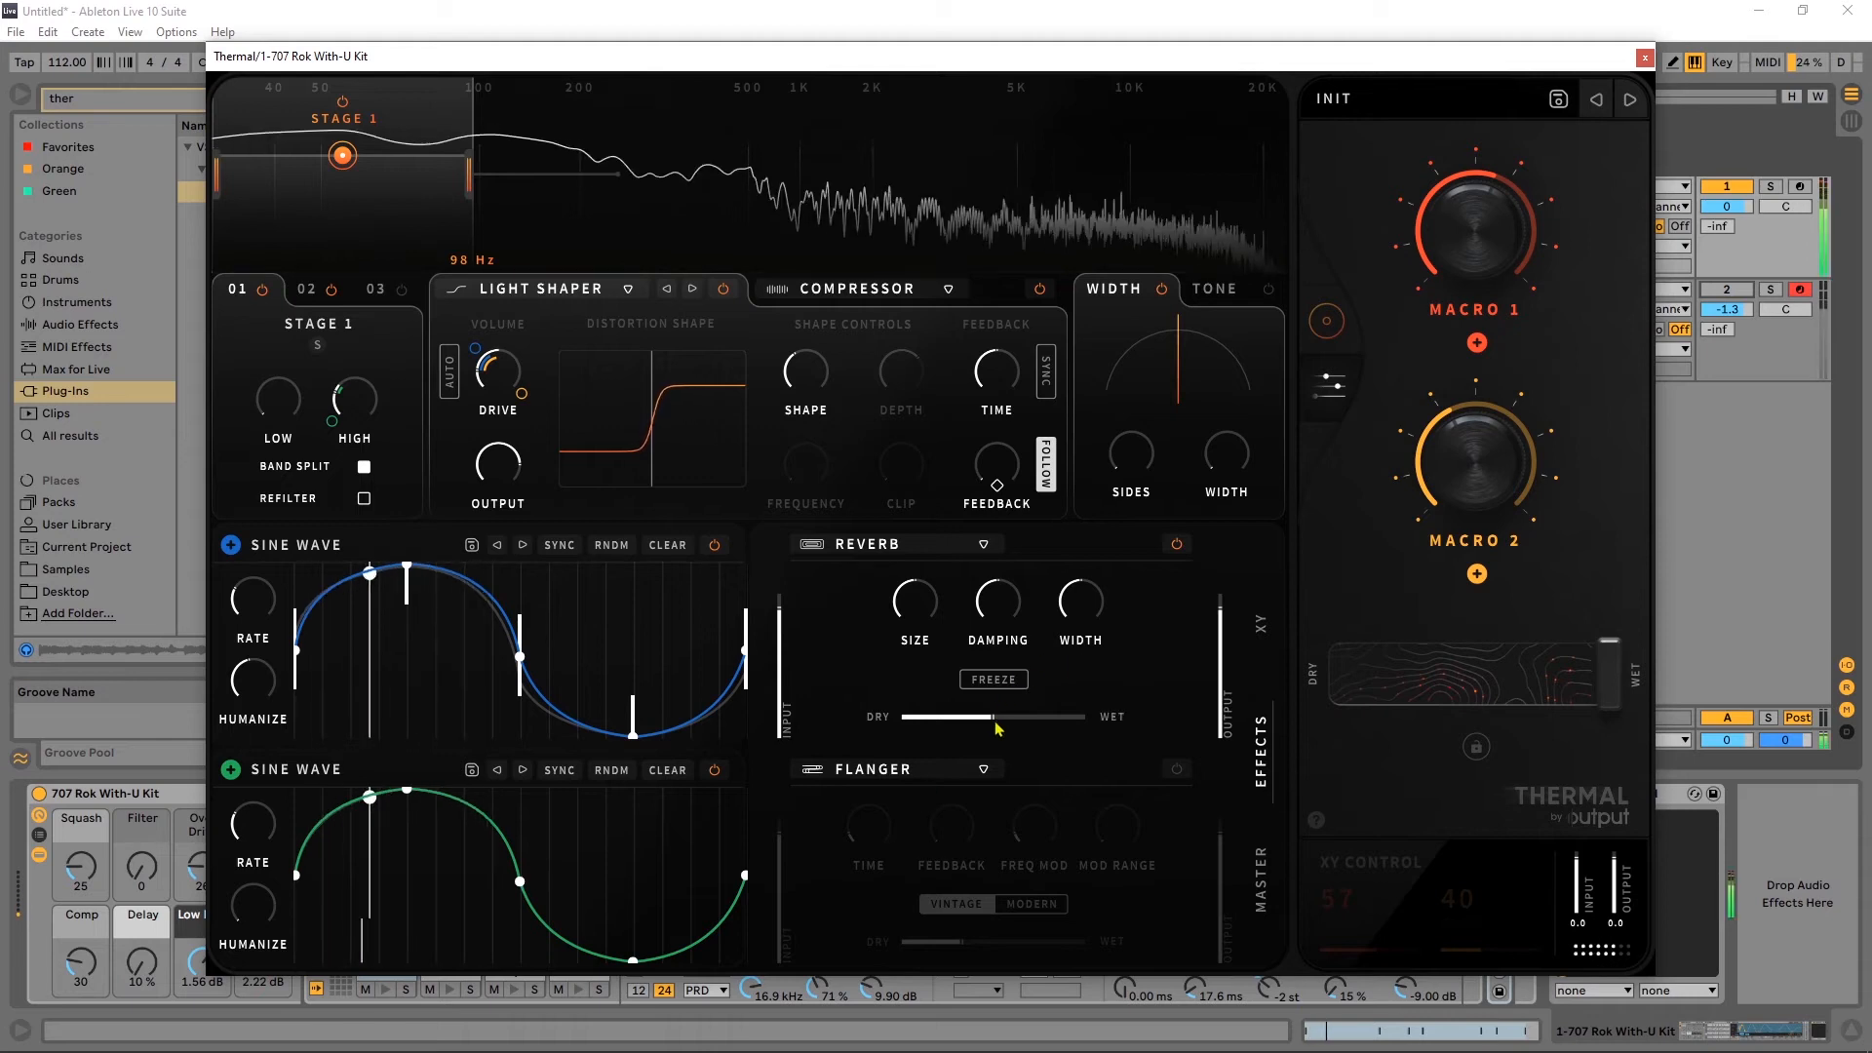
# Reduce the reverb's size, set its width to 25% and dry/wet to 6%, and lower Macro 2's modulation depth on Stage 1's Drive.
pyautogui.moveTo(996, 727); pyautogui.dragTo(902, 723)
pyautogui.moveTo(915, 601); pyautogui.dragTo(898, 673)
pyautogui.moveTo(1076, 620); pyautogui.dragTo(1070, 678)
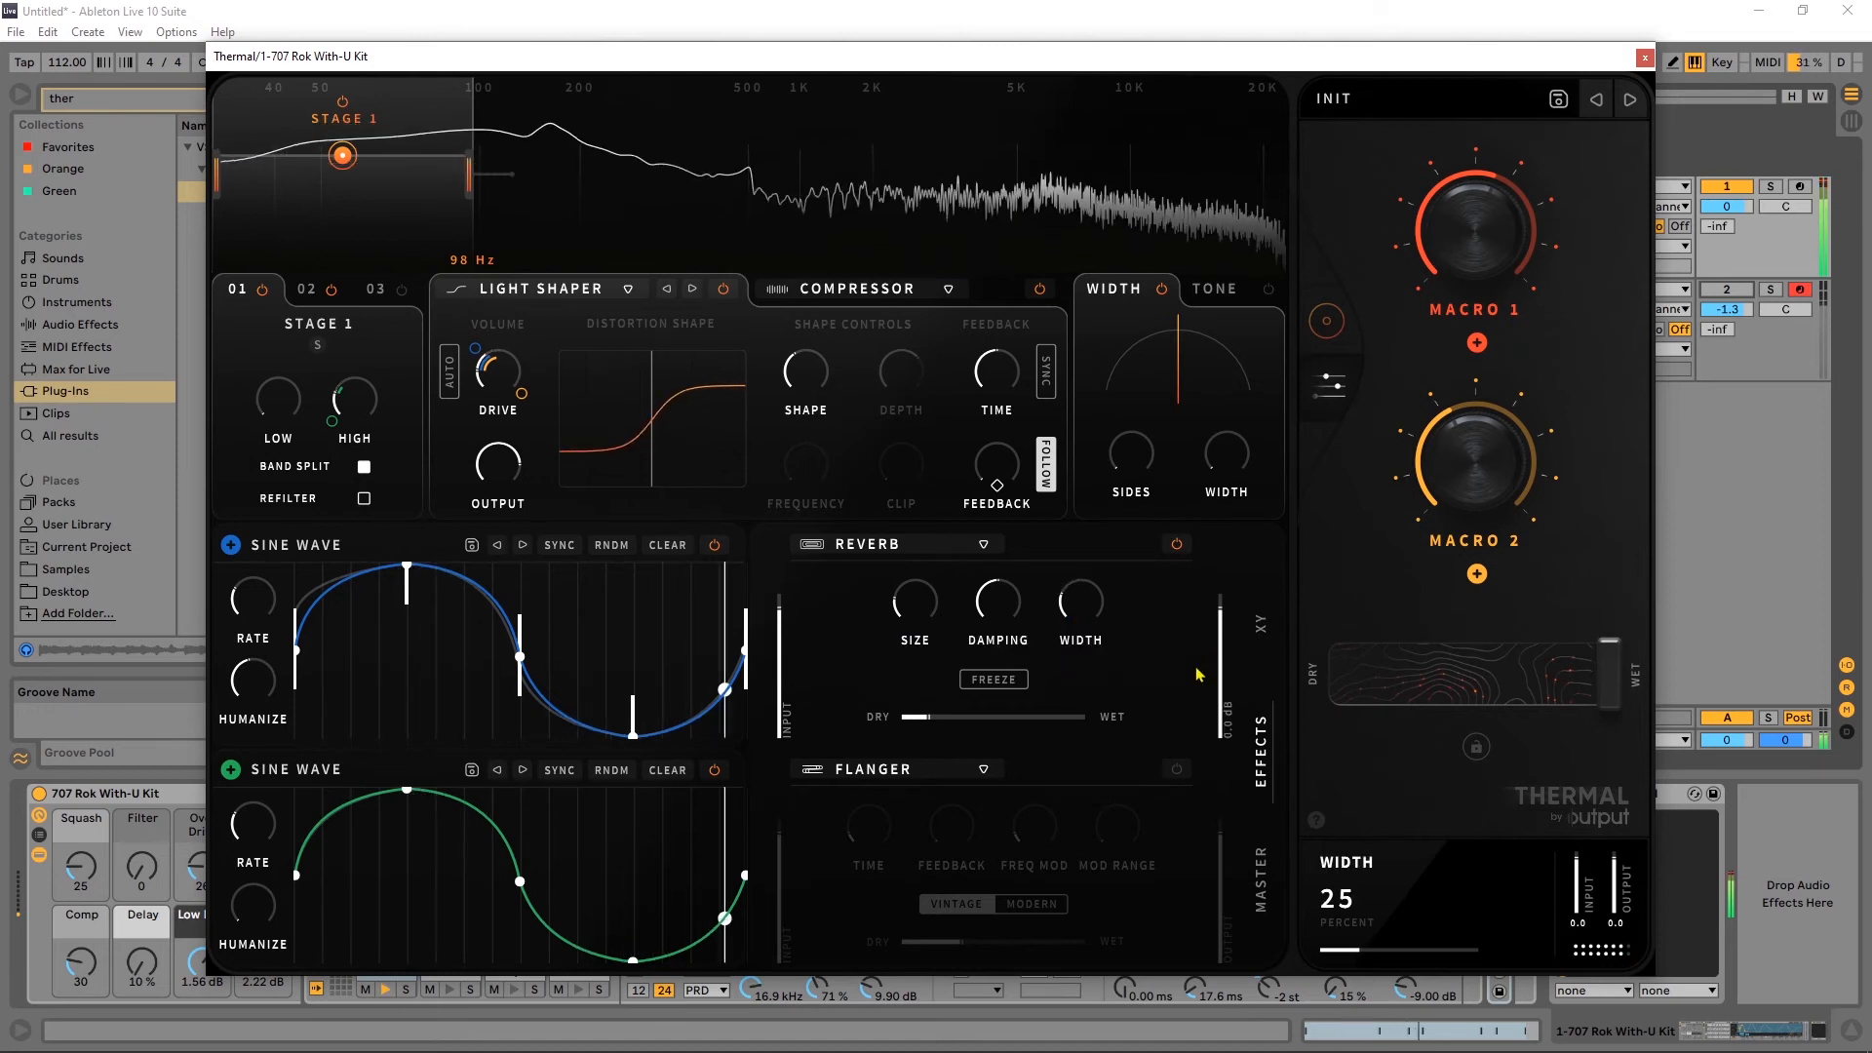
pyautogui.moveTo(930, 721); pyautogui.dragTo(912, 721)
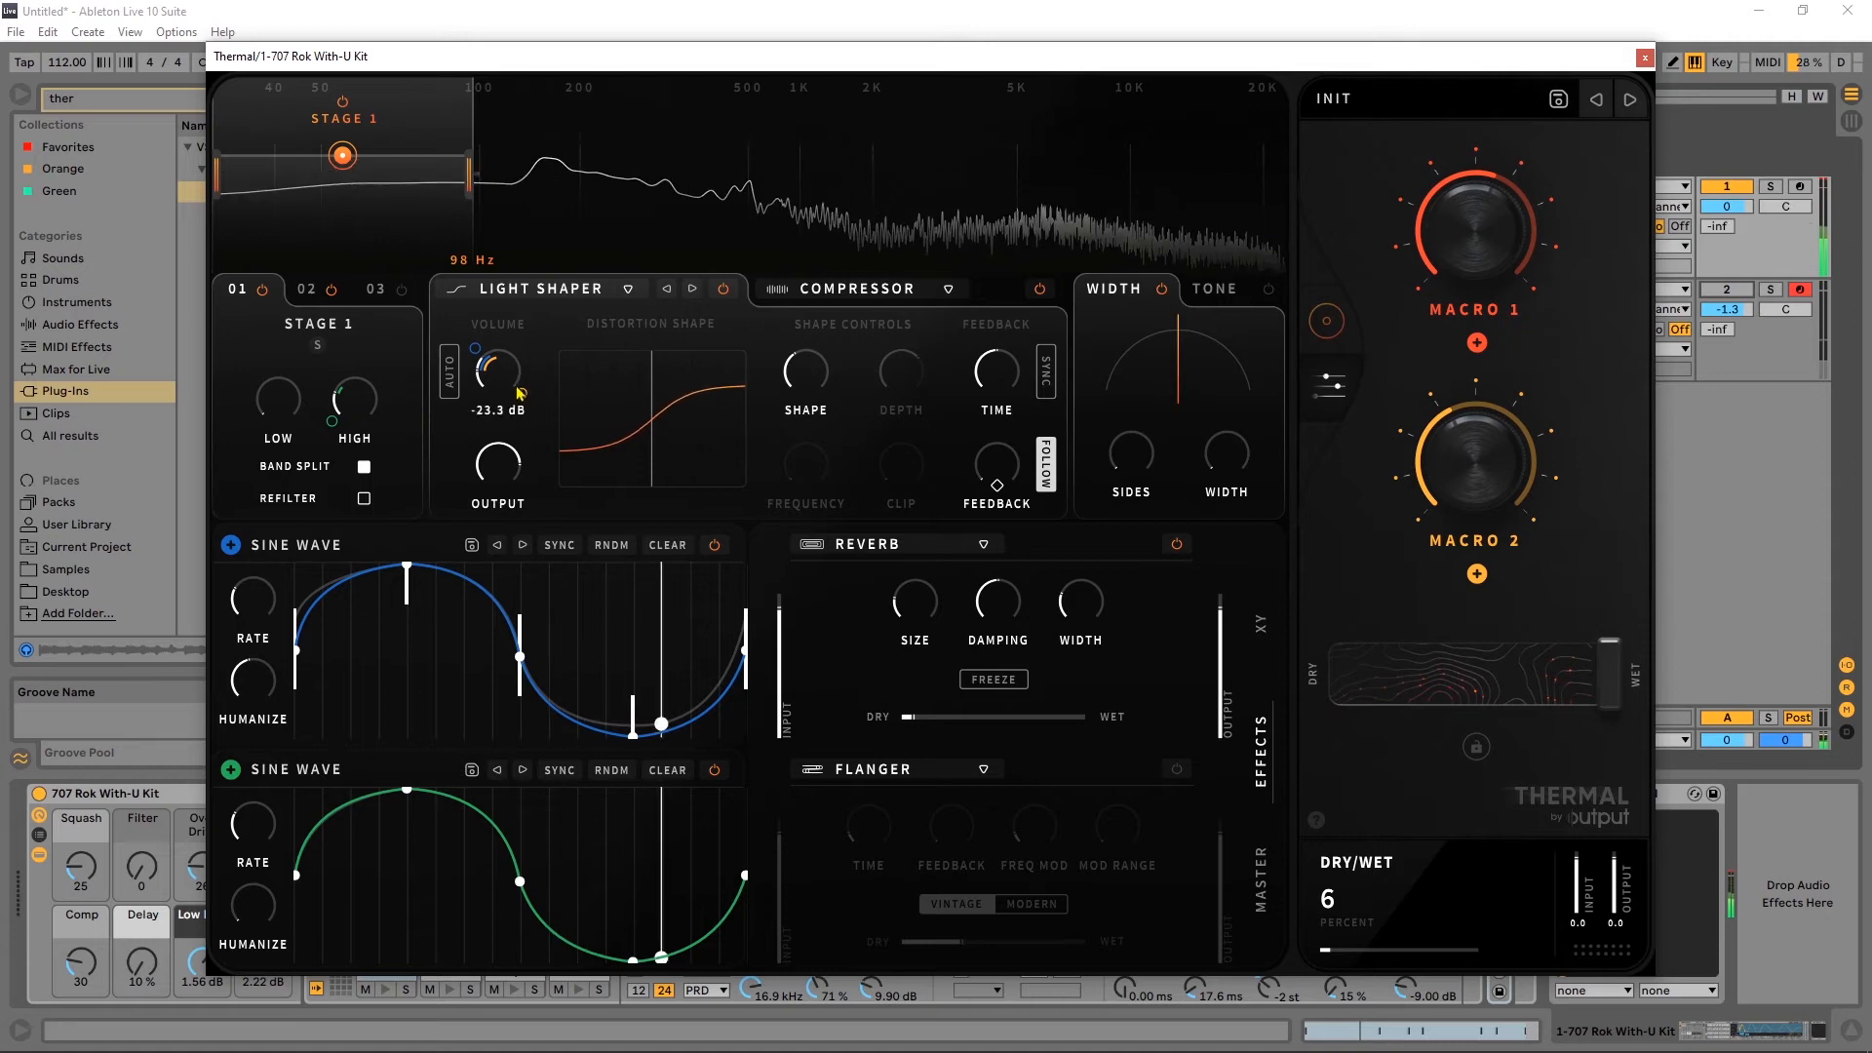
pyautogui.moveTo(521, 392); pyautogui.dragTo(517, 429)
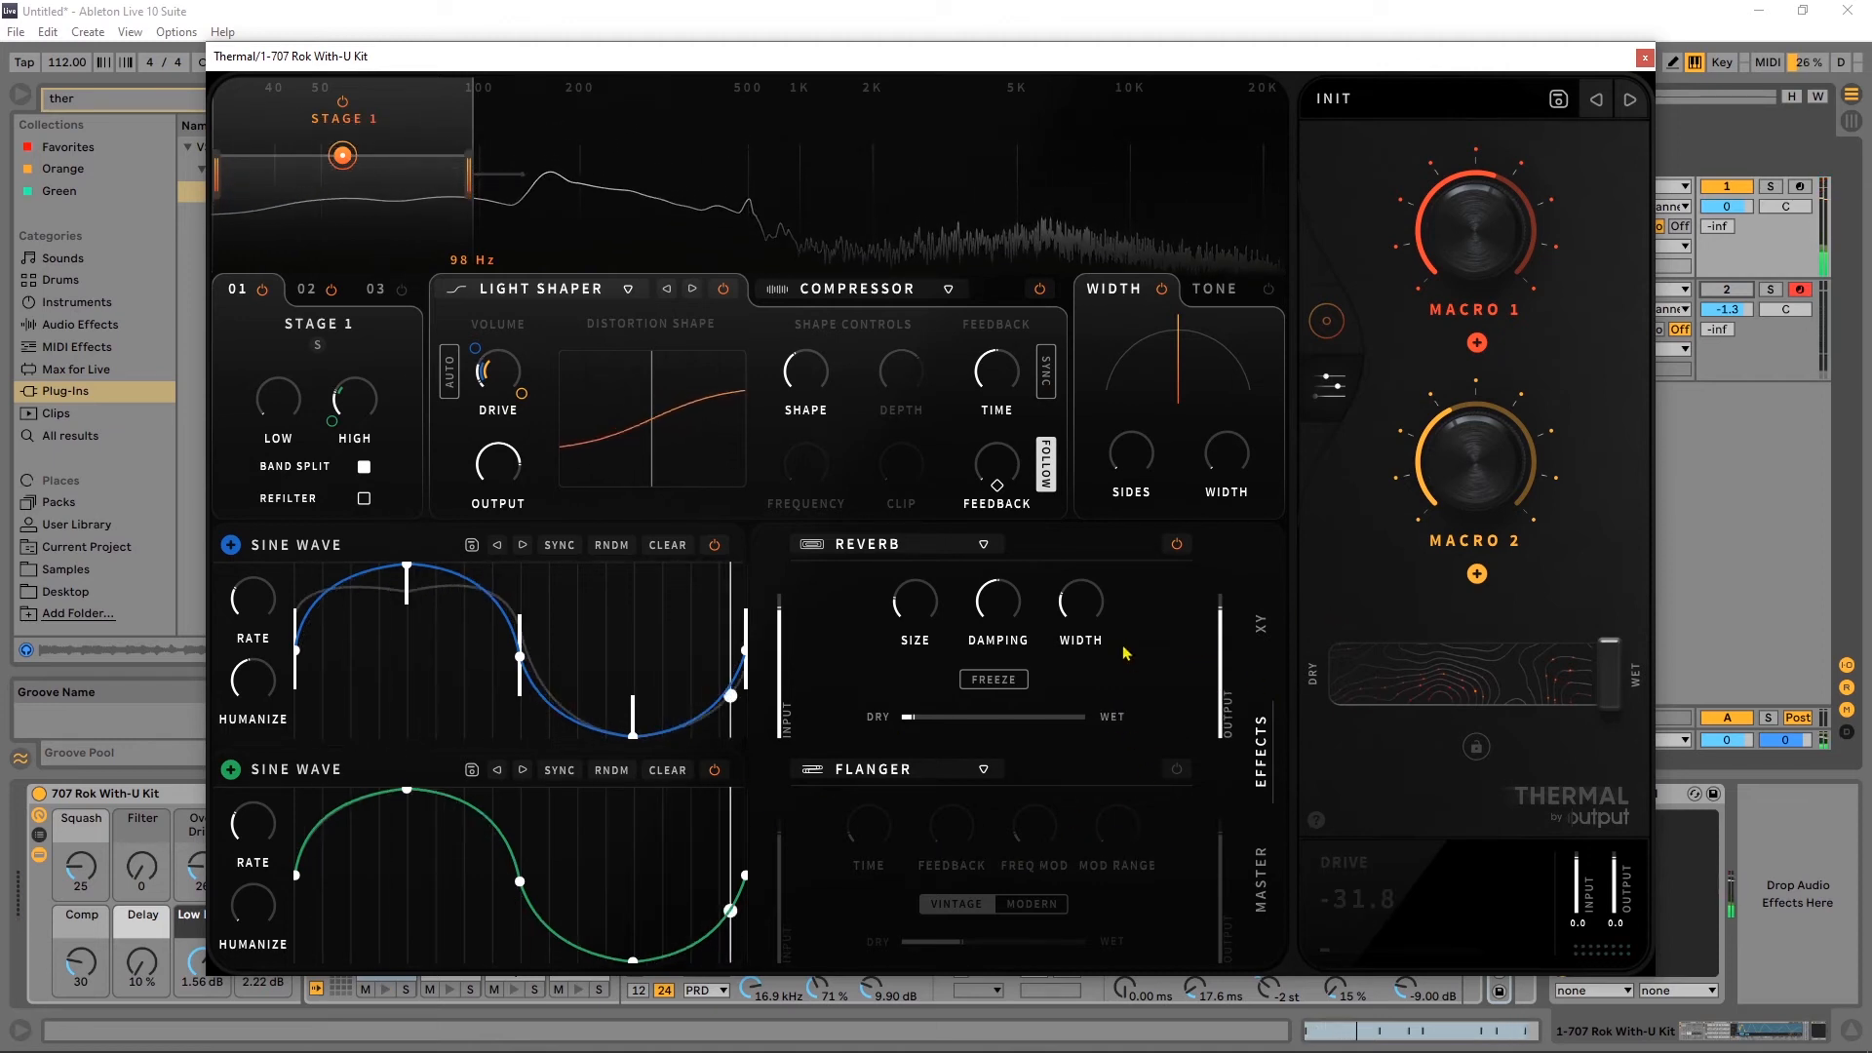
# Review the master section's filter and compressor controls and the effect types available for Stage 1's Compressor slot.
pyautogui.click(1262, 889)
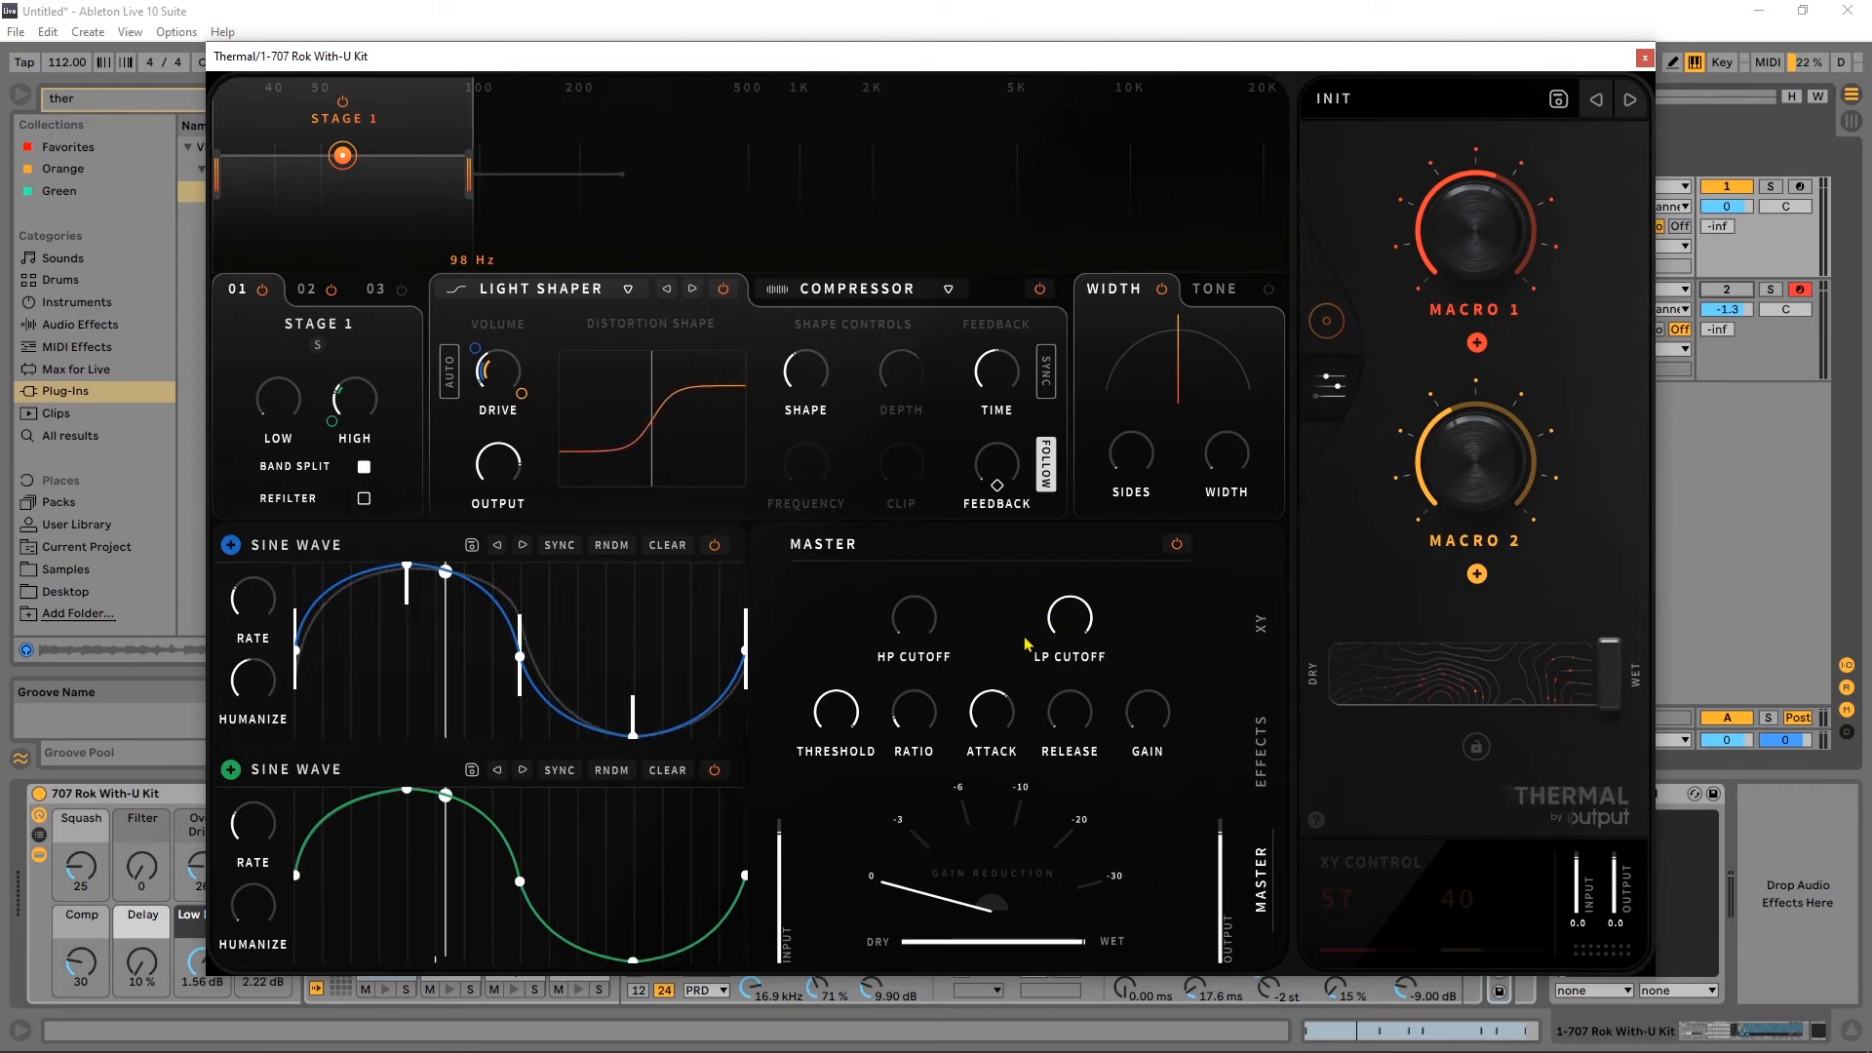
pyautogui.moveTo(1053, 656)
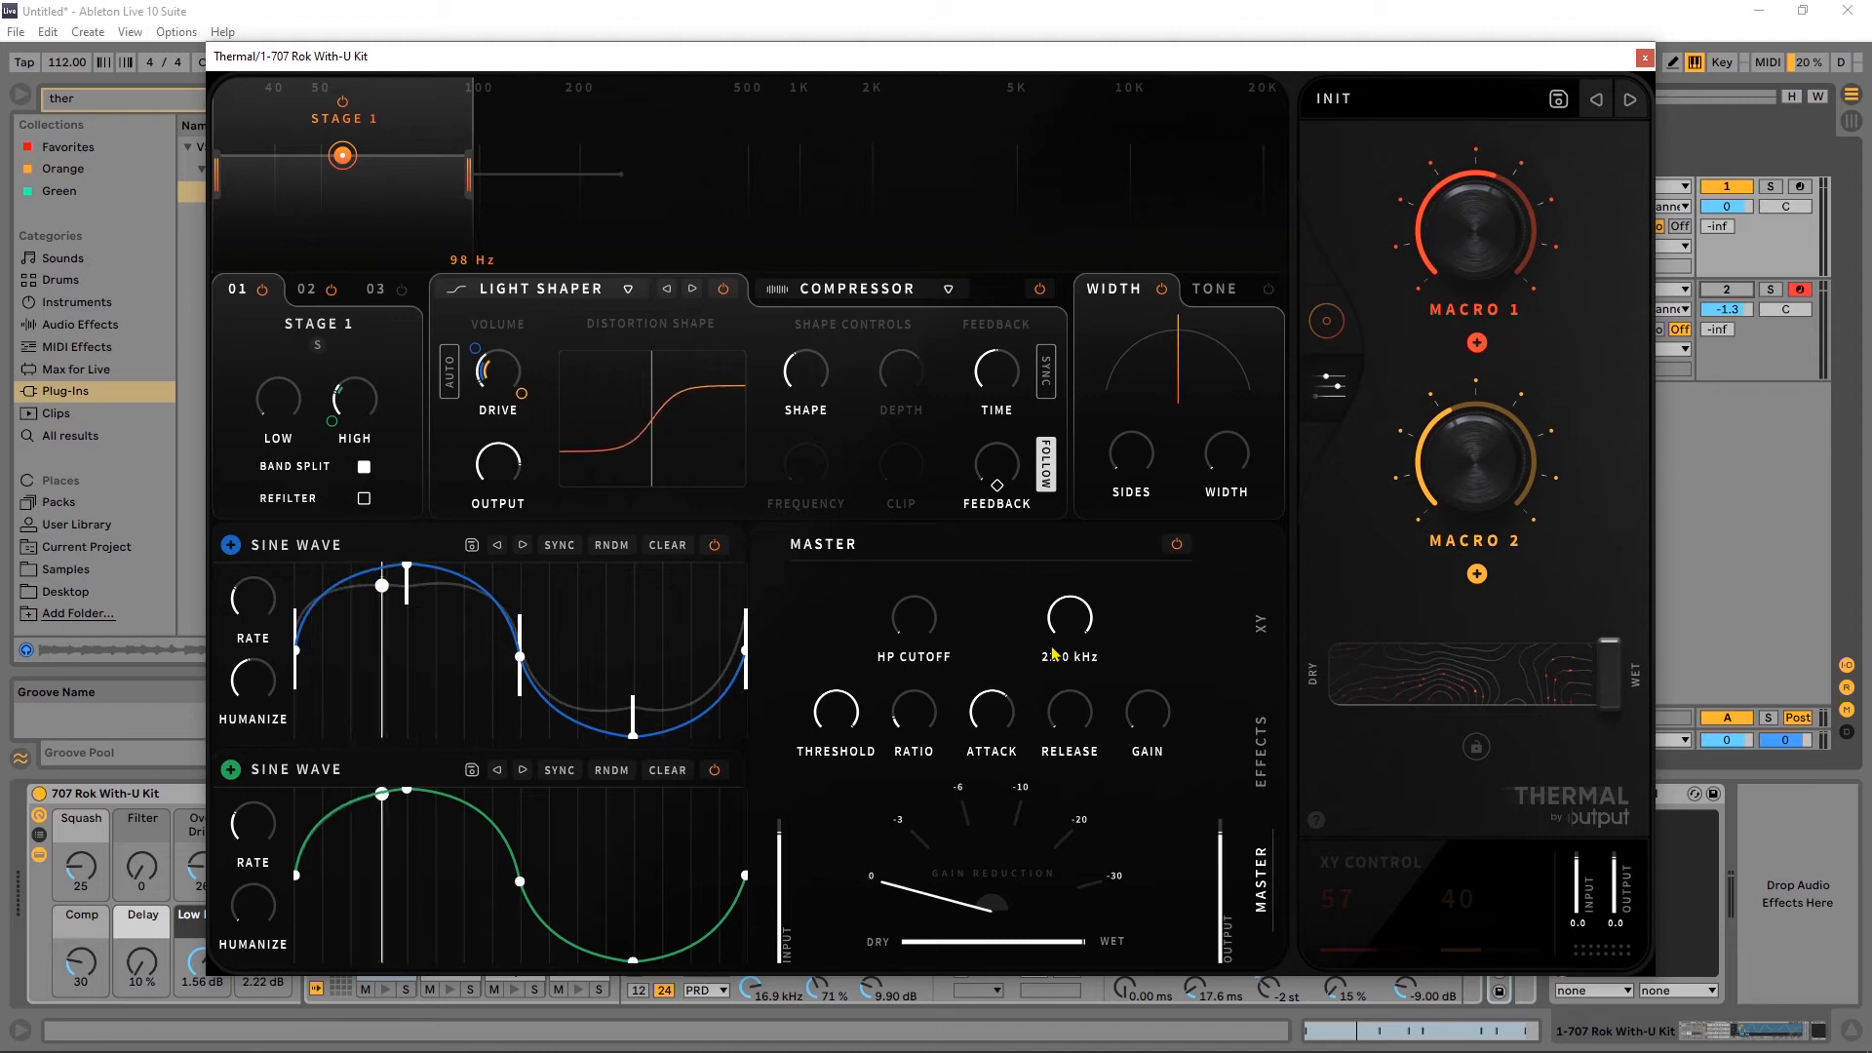
pyautogui.moveTo(1053, 655); pyautogui.dragTo(1052, 605)
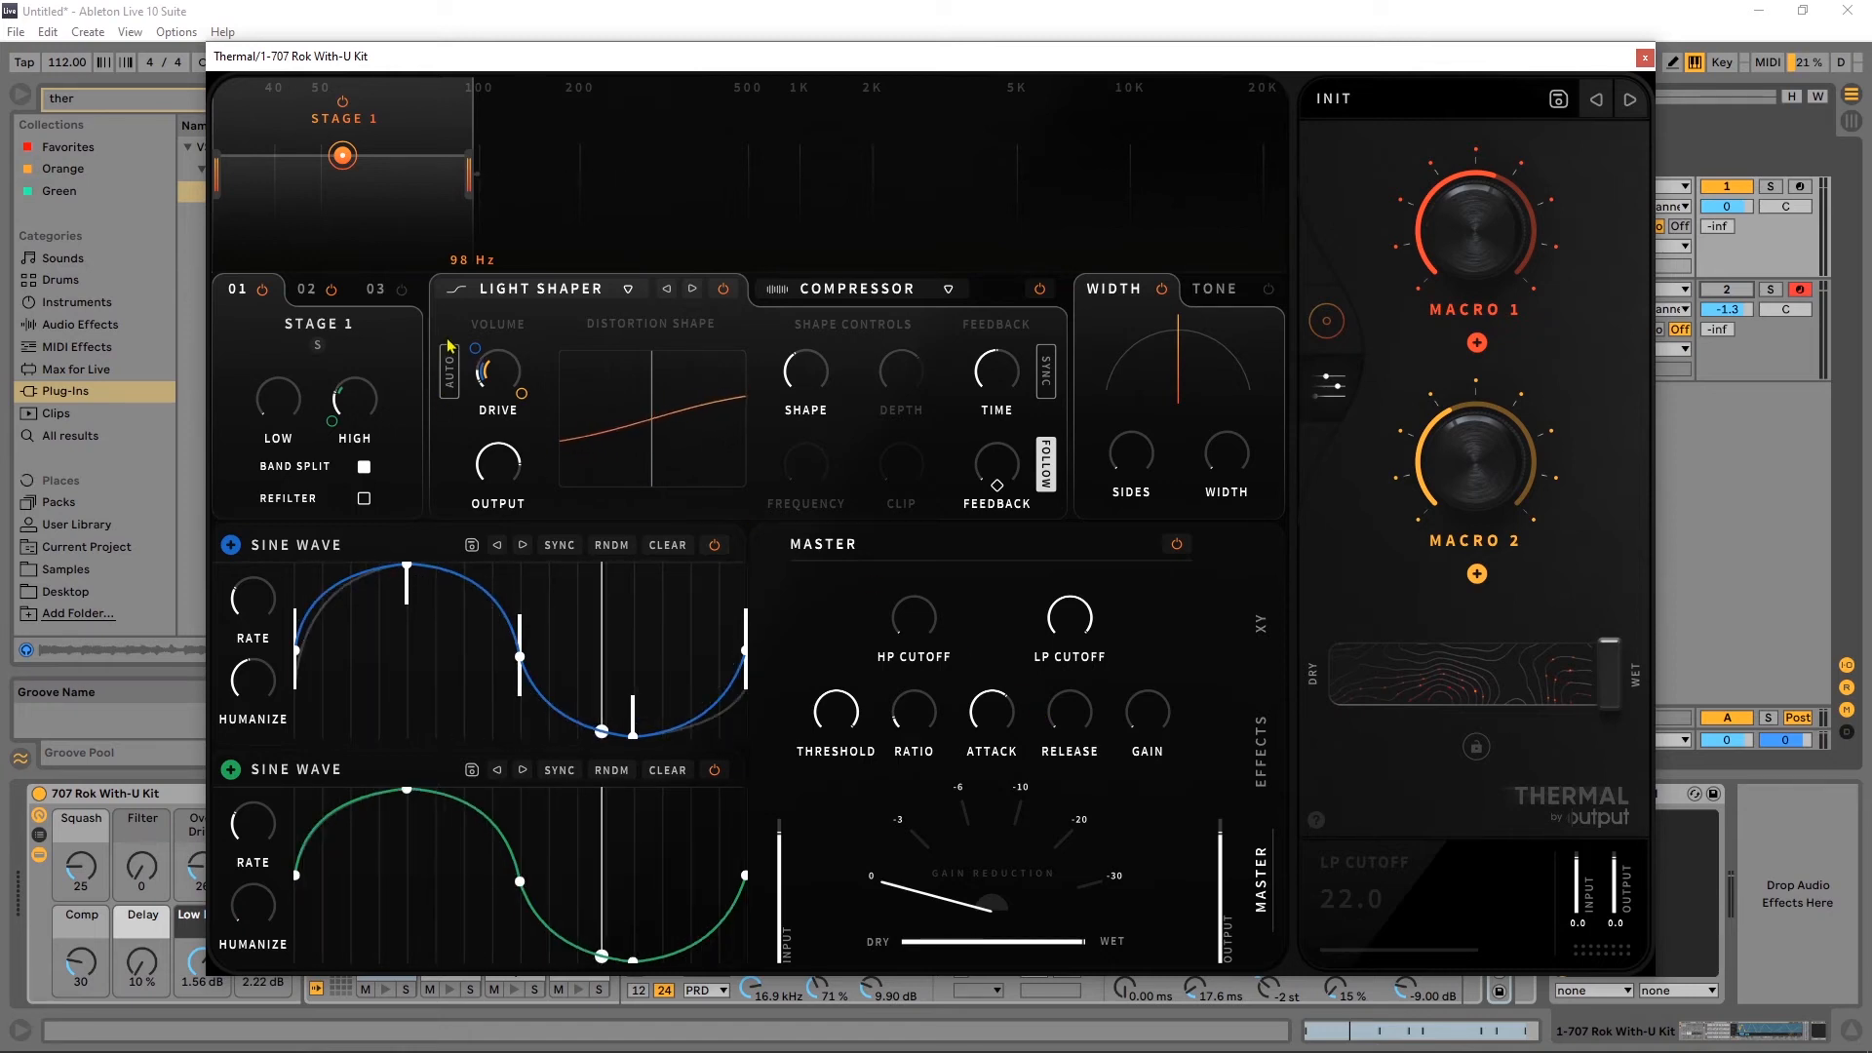
pyautogui.click(899, 291)
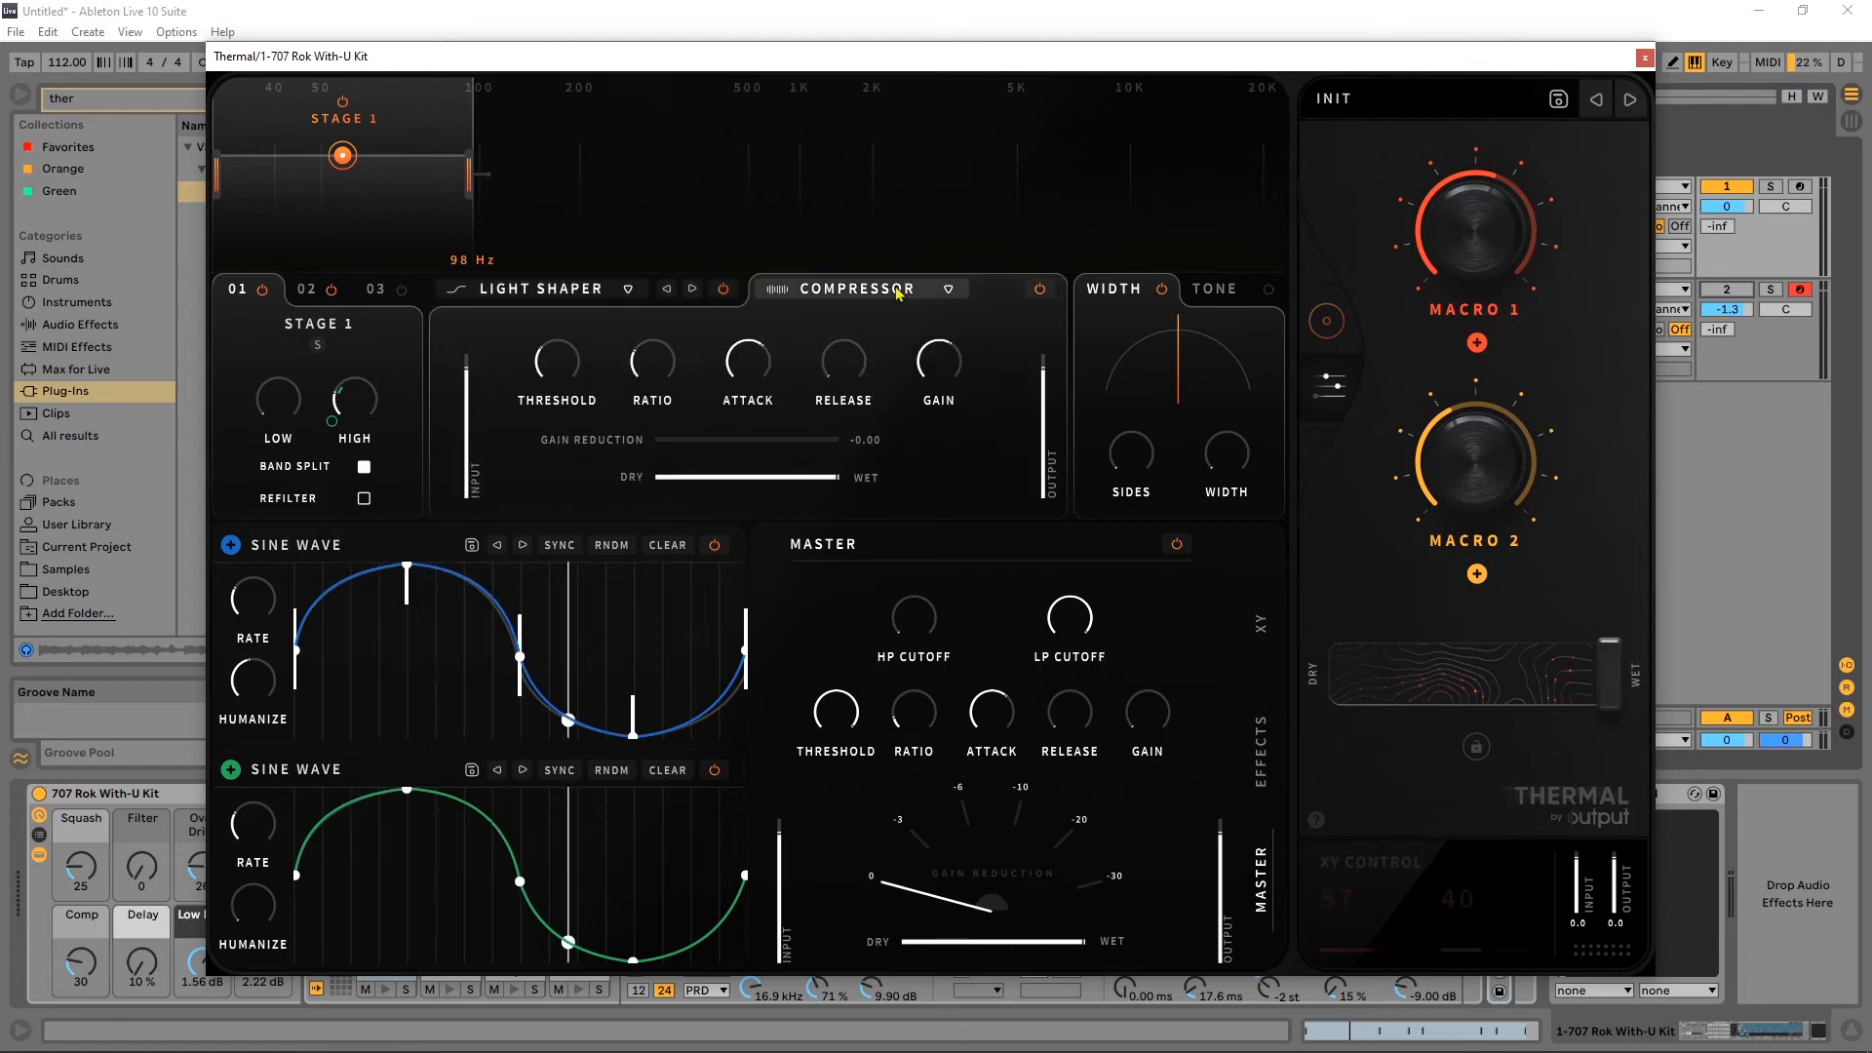
pyautogui.click(877, 292)
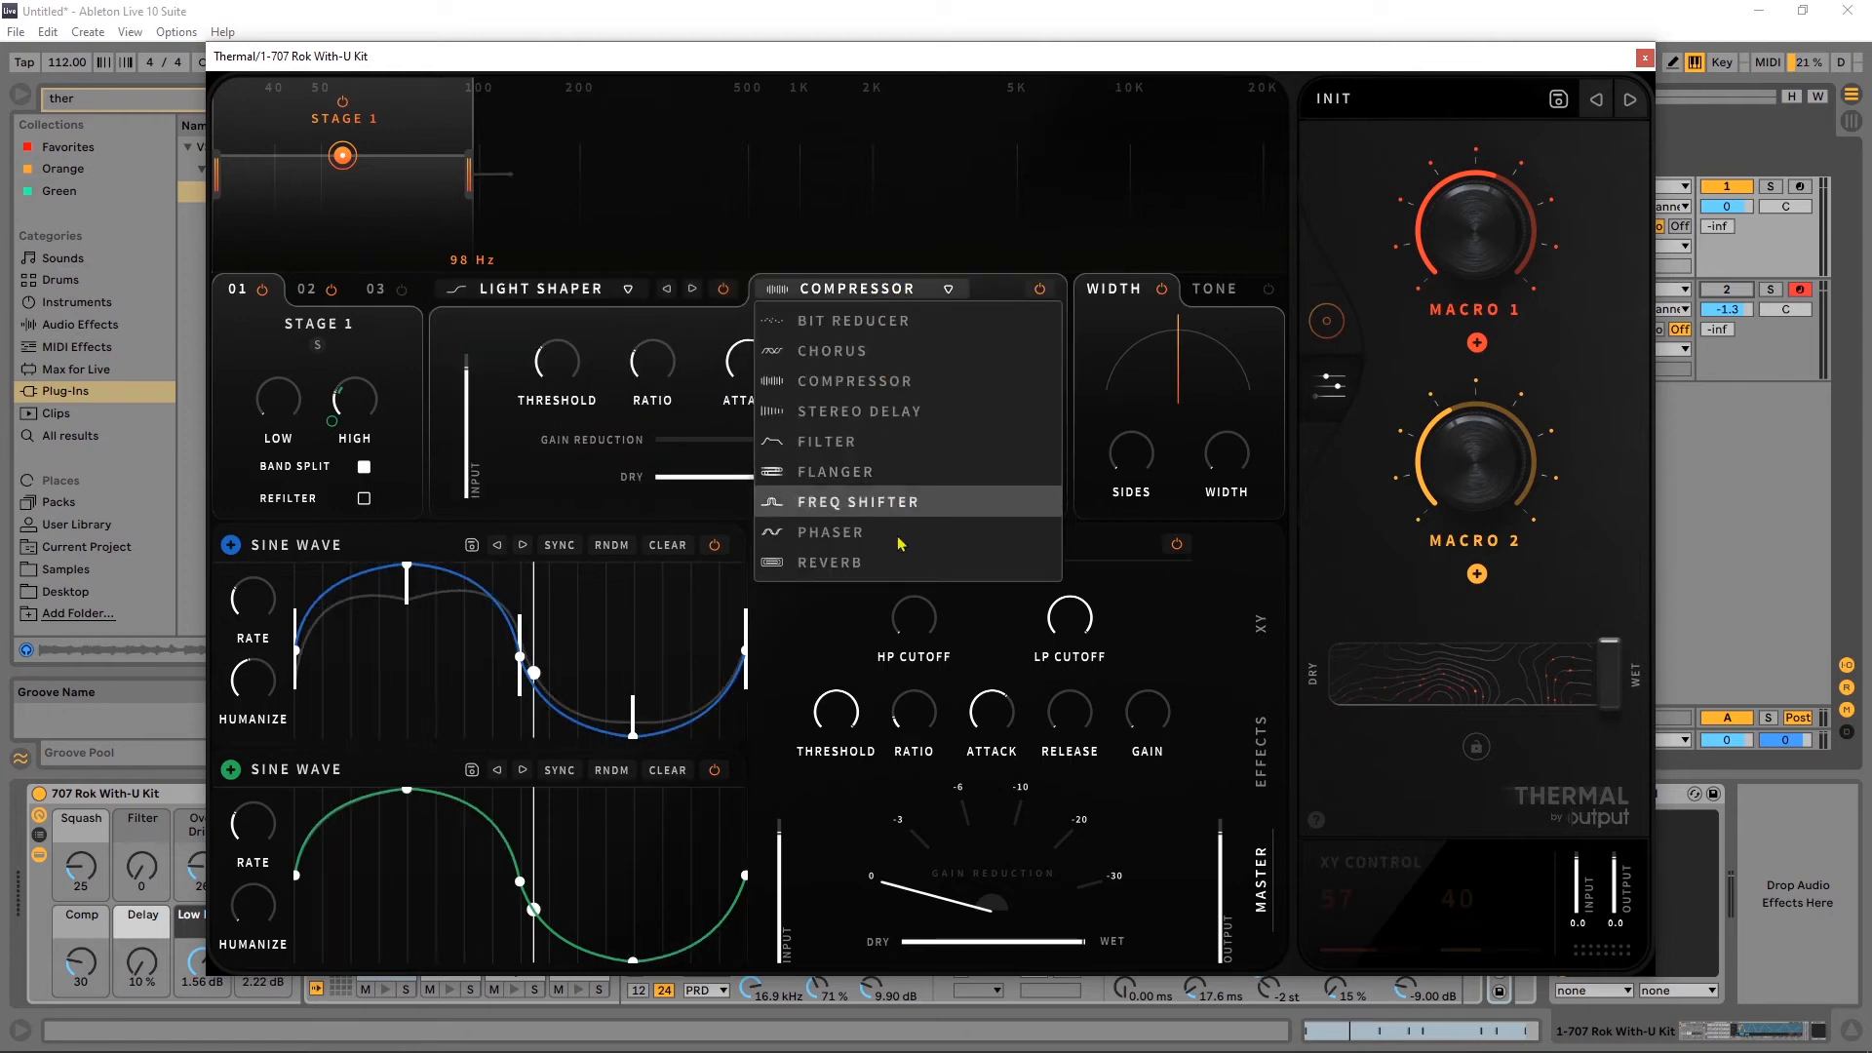
pyautogui.click(874, 292)
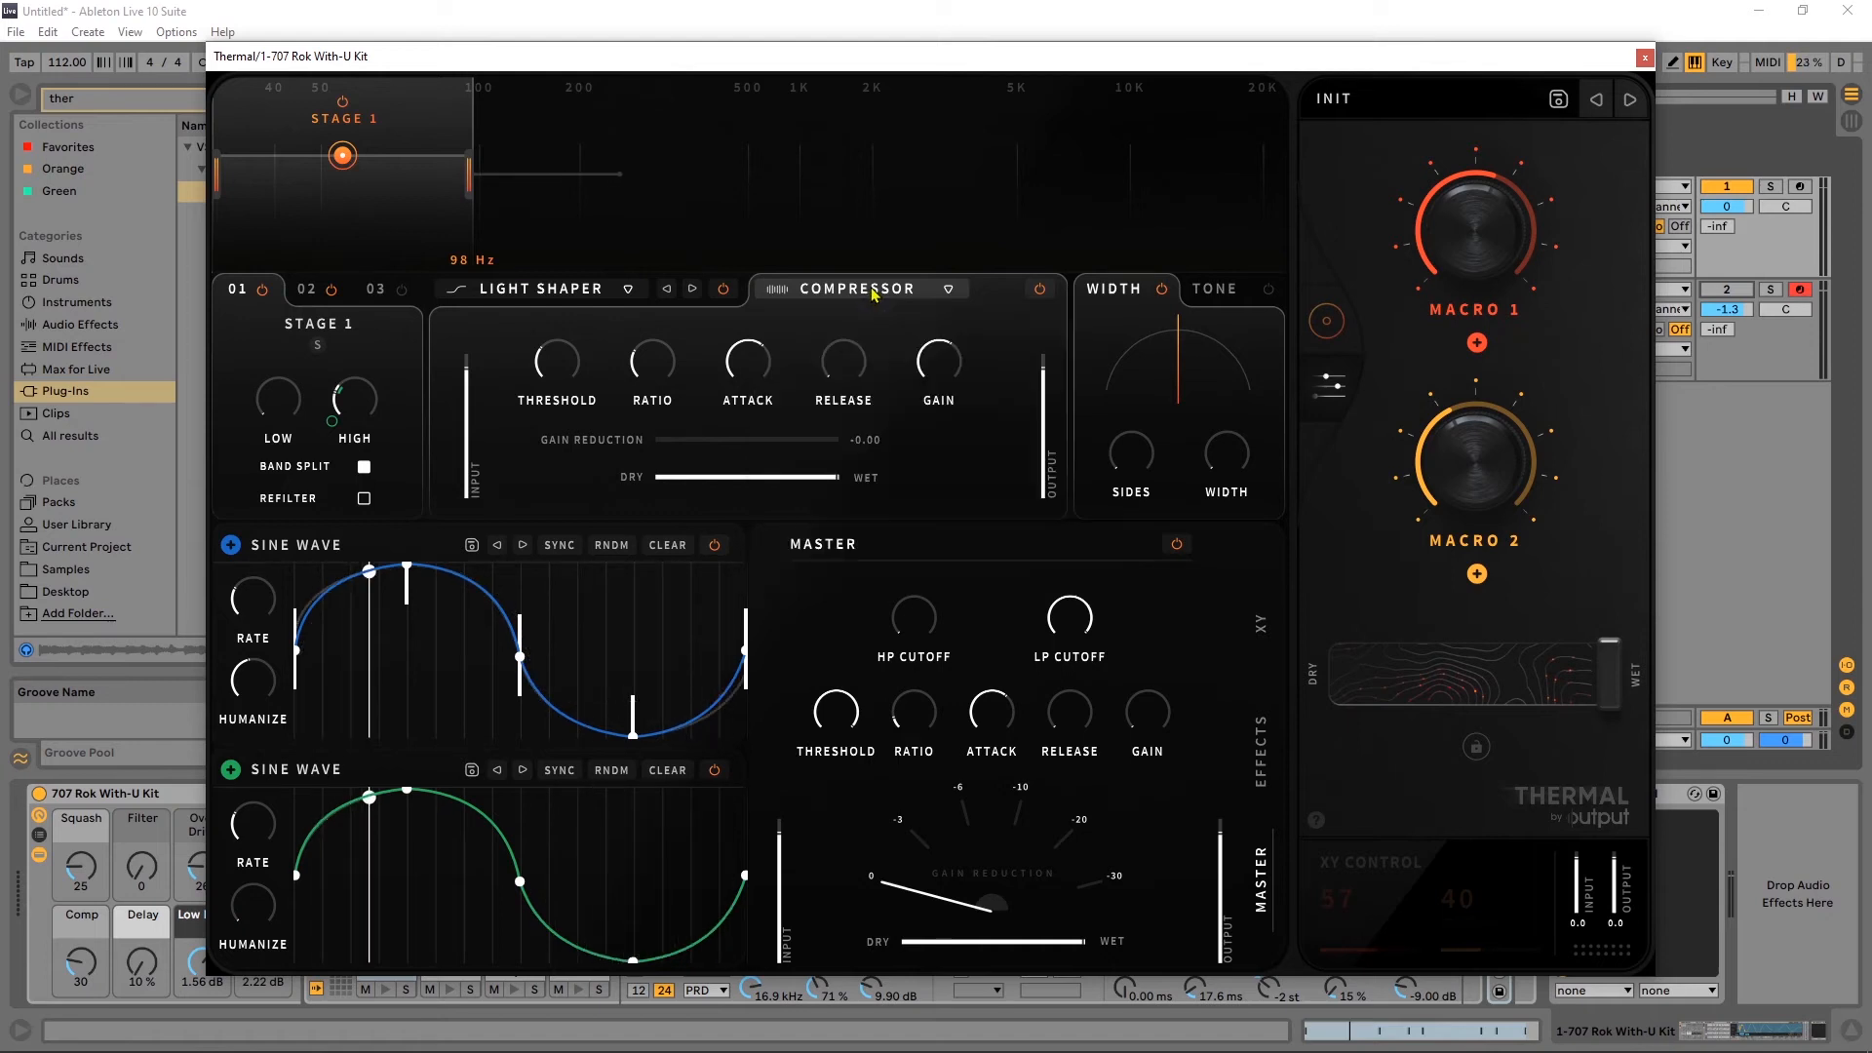
# Load the Drop the Beat preset from the Drums category and set its dry/wet mix to 40%.
pyautogui.click(1360, 107)
pyautogui.click(585, 256)
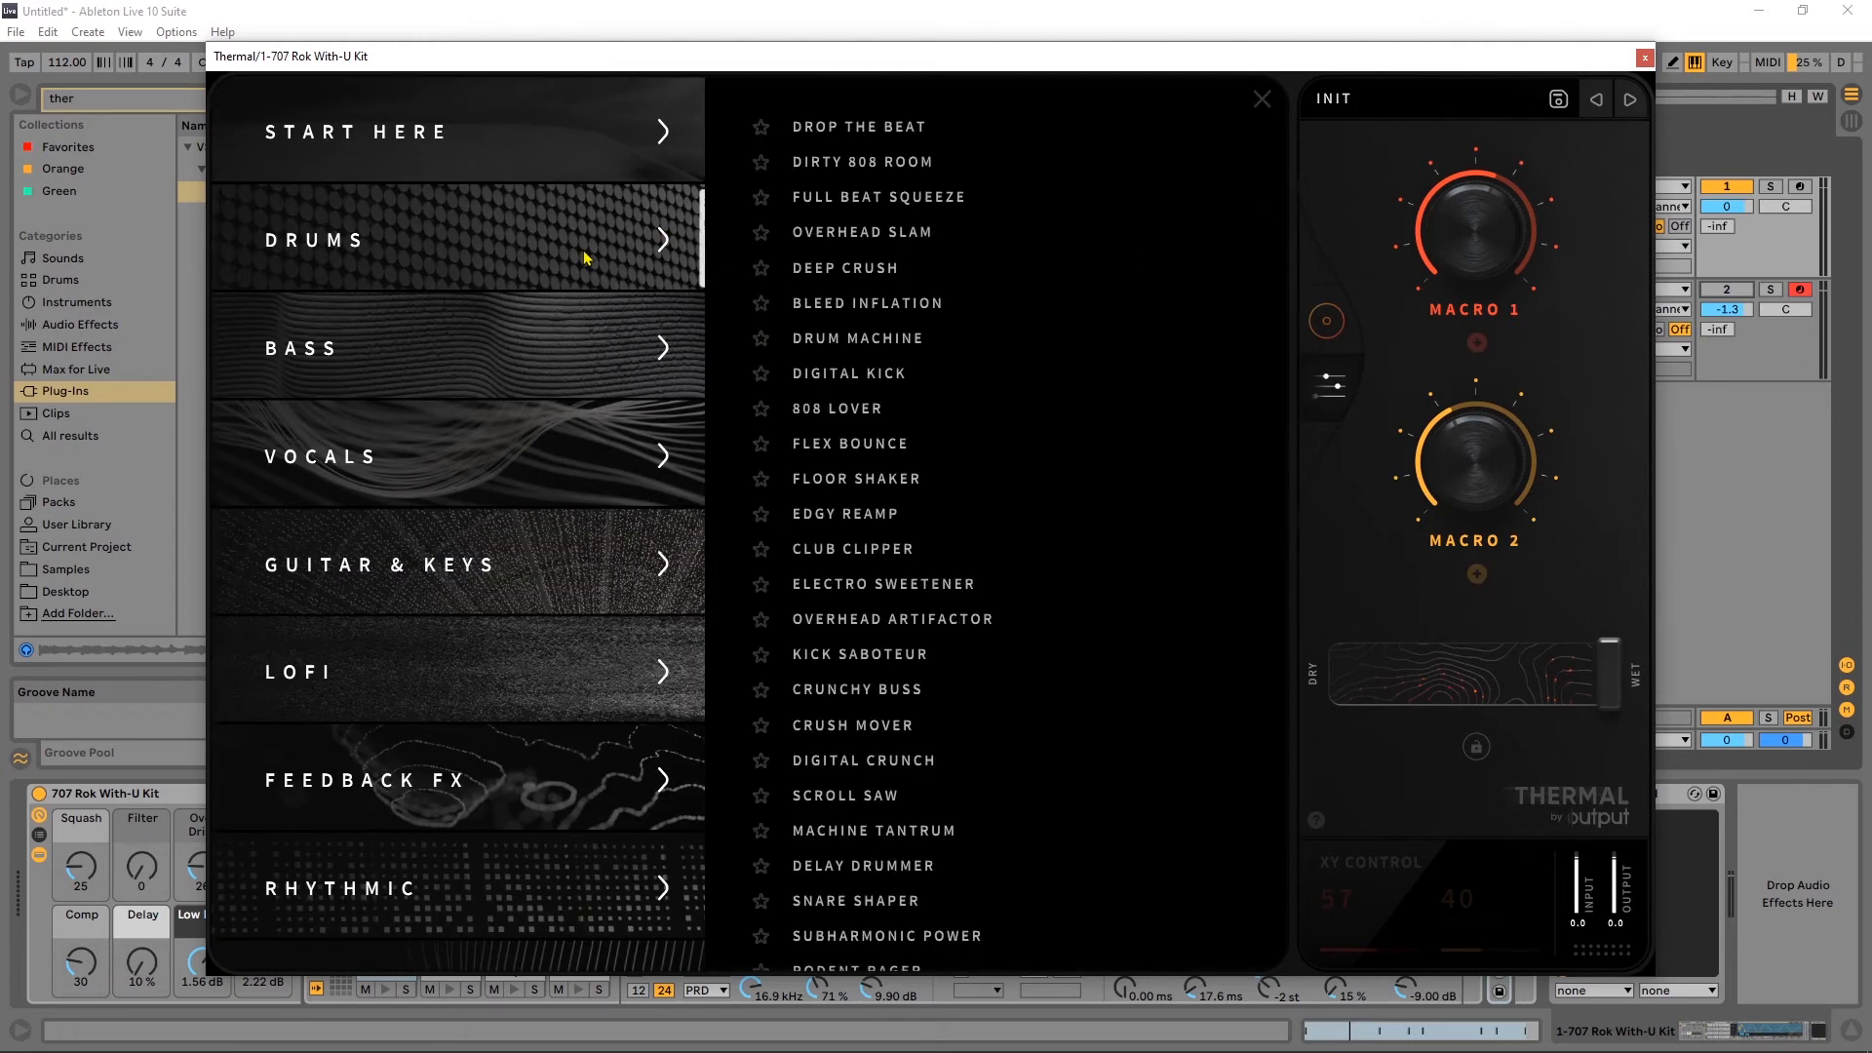
pyautogui.click(875, 146)
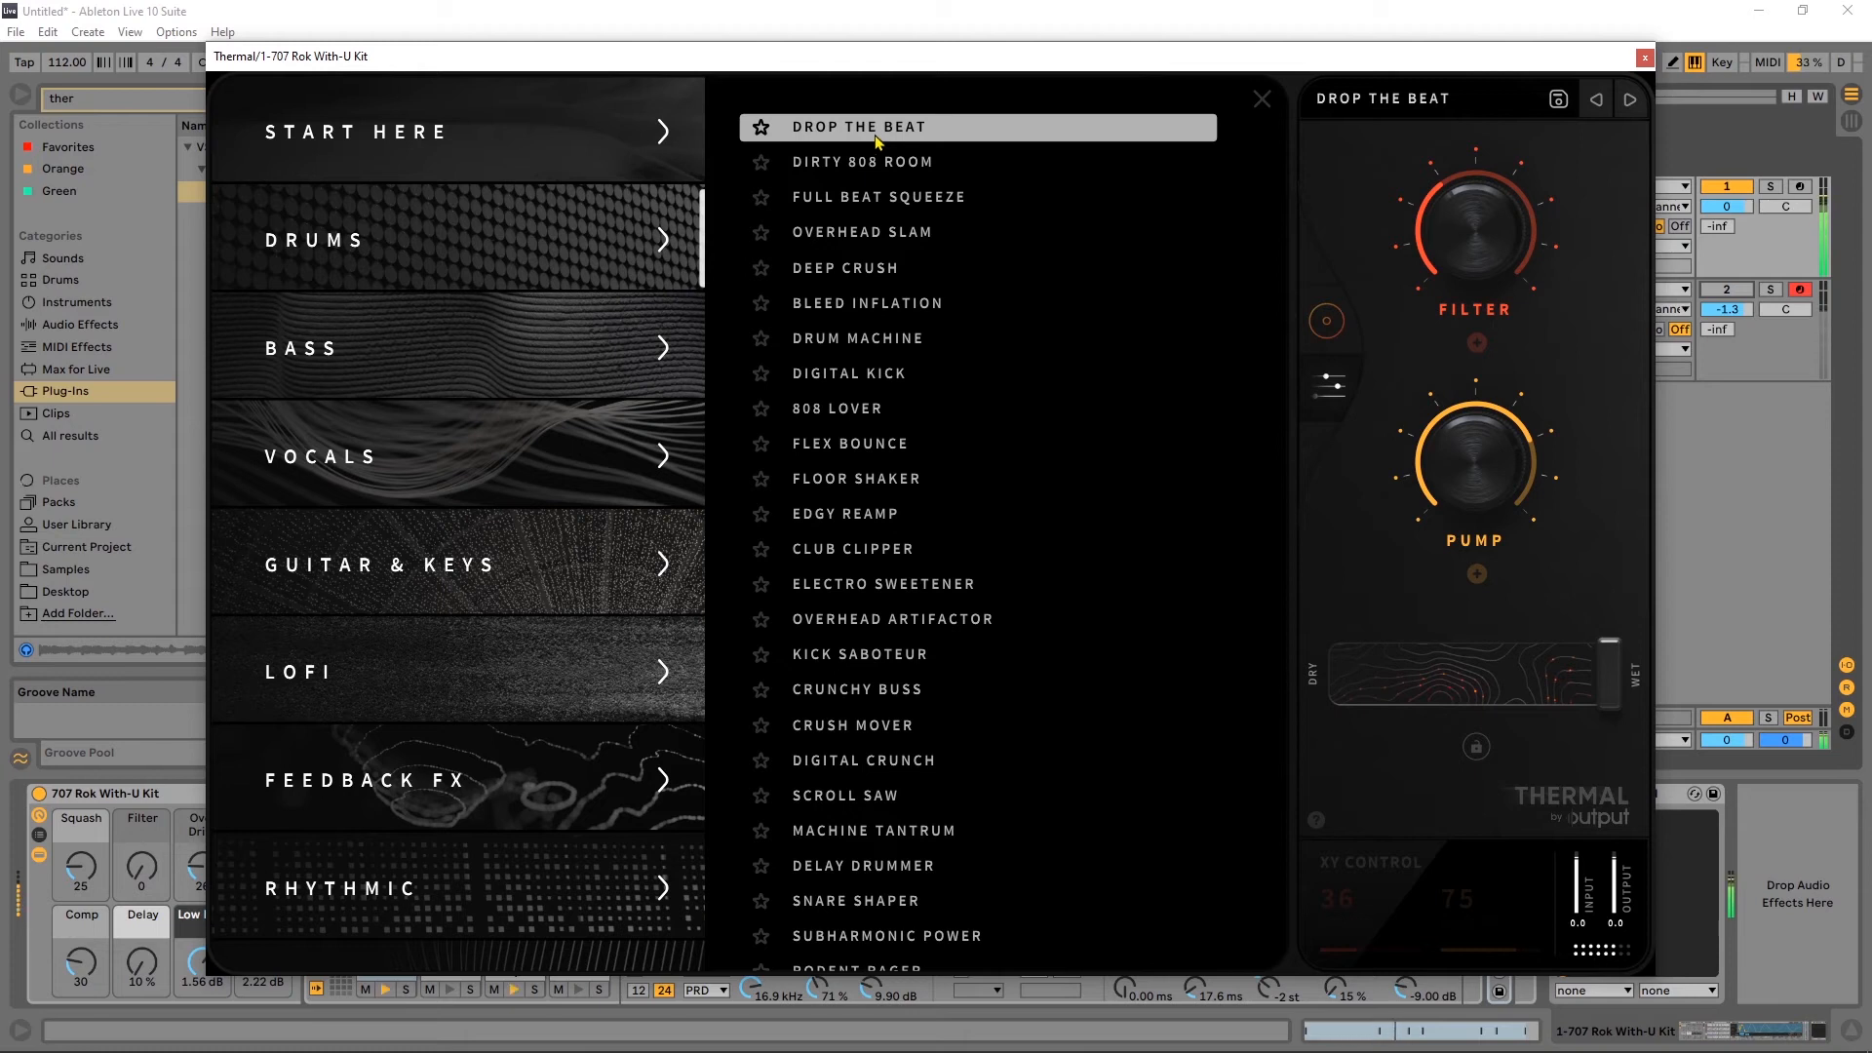
pyautogui.moveTo(1591, 685); pyautogui.dragTo(1452, 699)
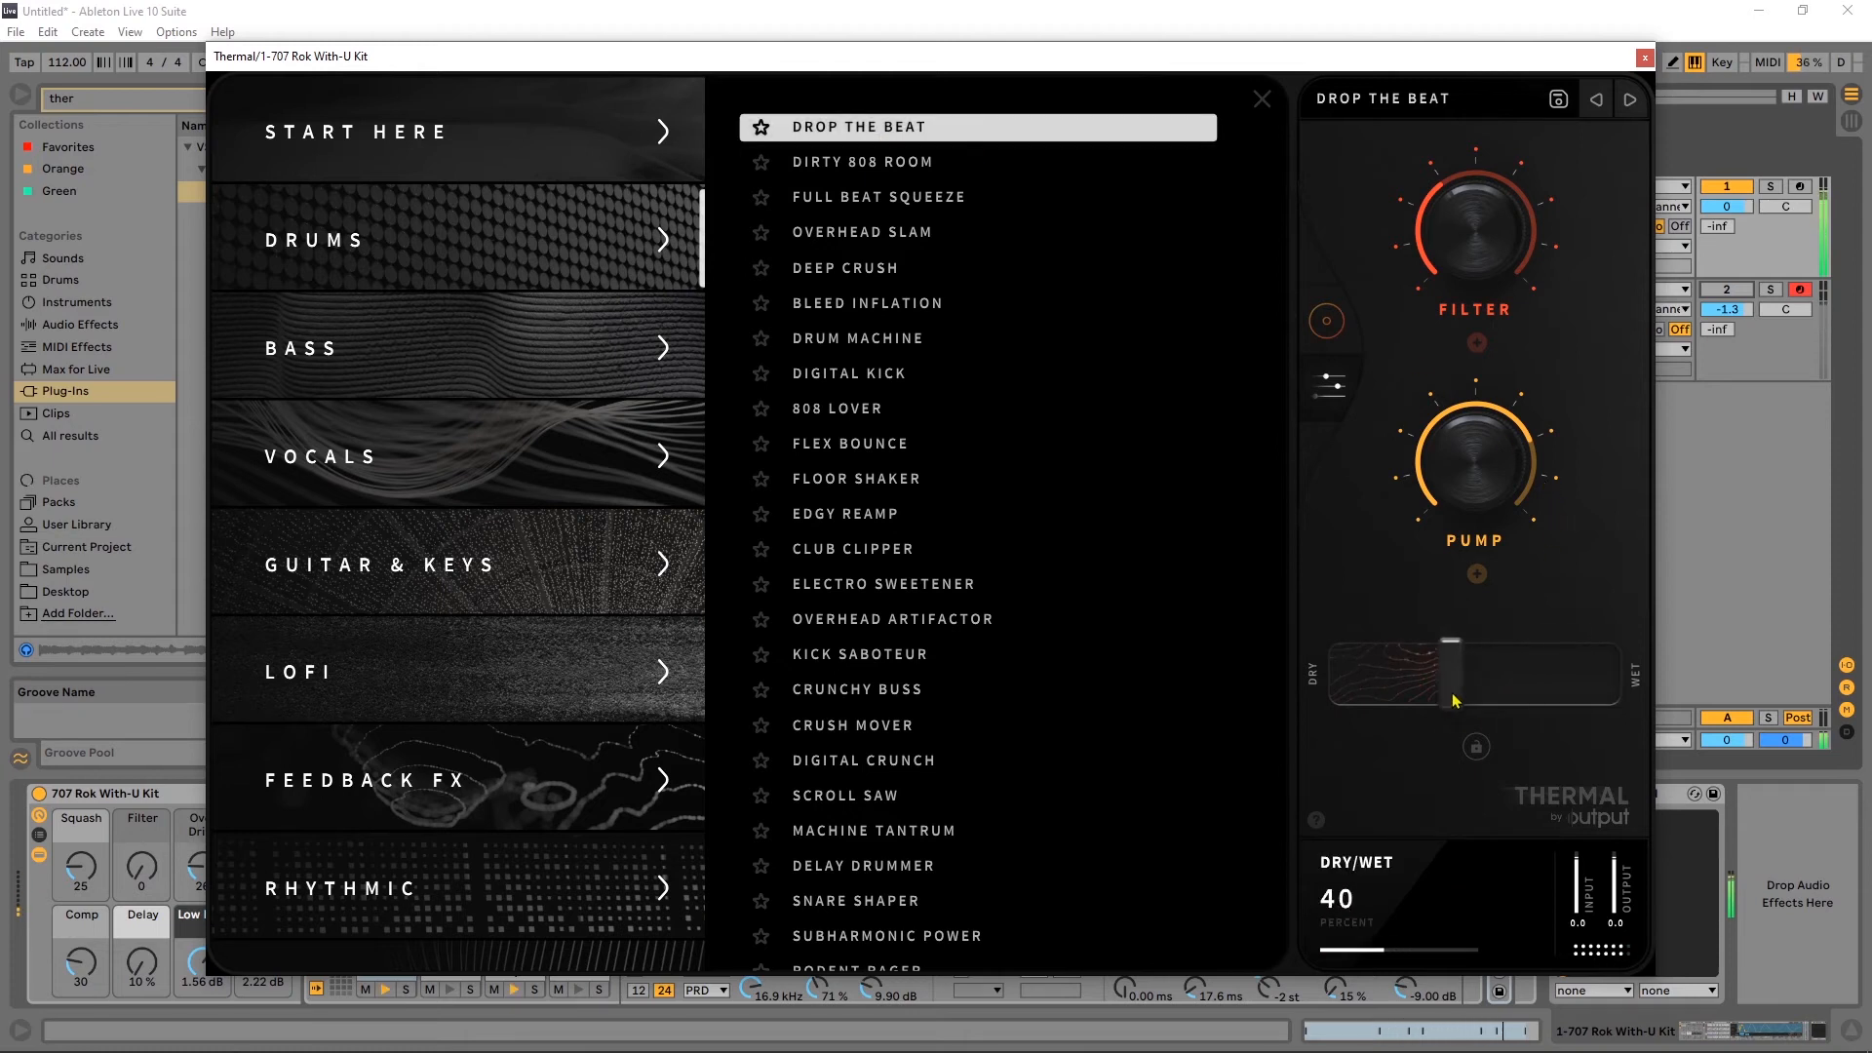
# Audition the Drums presets from Dirty 808 Room through Bleed Inflation, and lower Bleed Inflation's dry/wet mix and set its Pulse macro to 16%.
pyautogui.click(1629, 99)
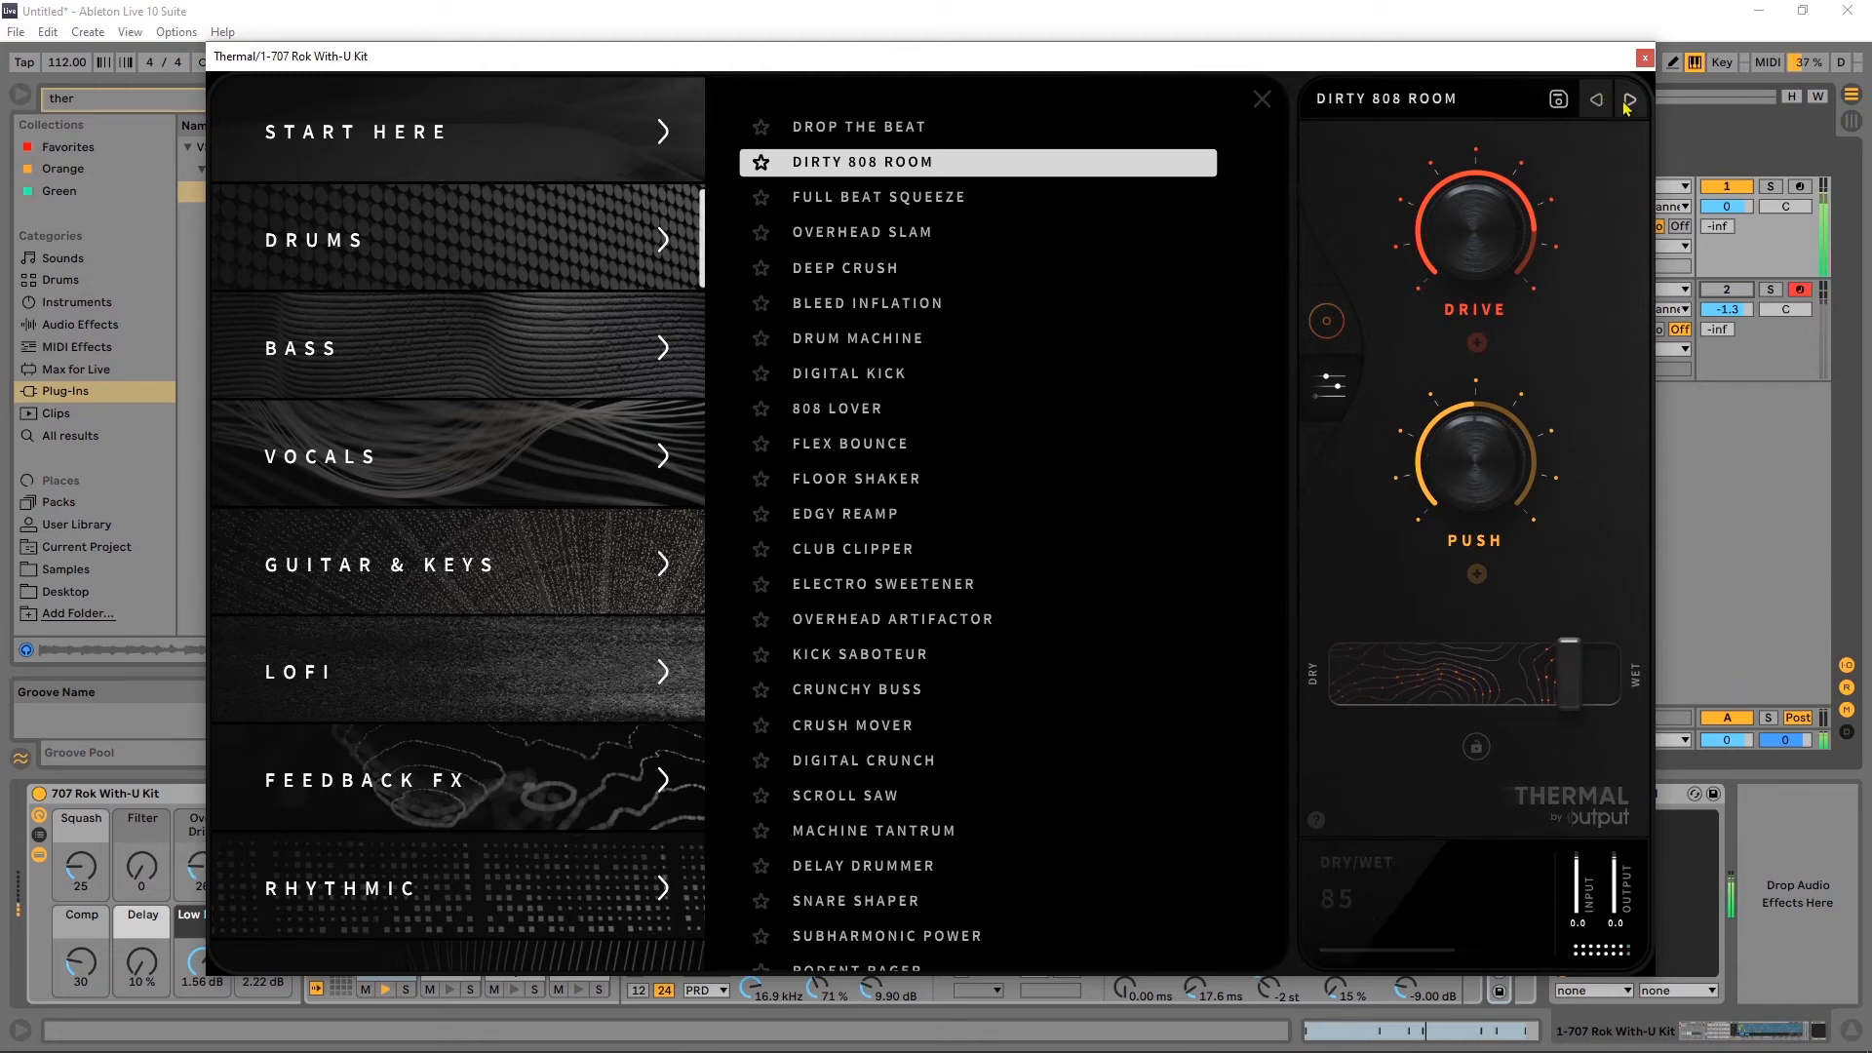
pyautogui.click(1629, 100)
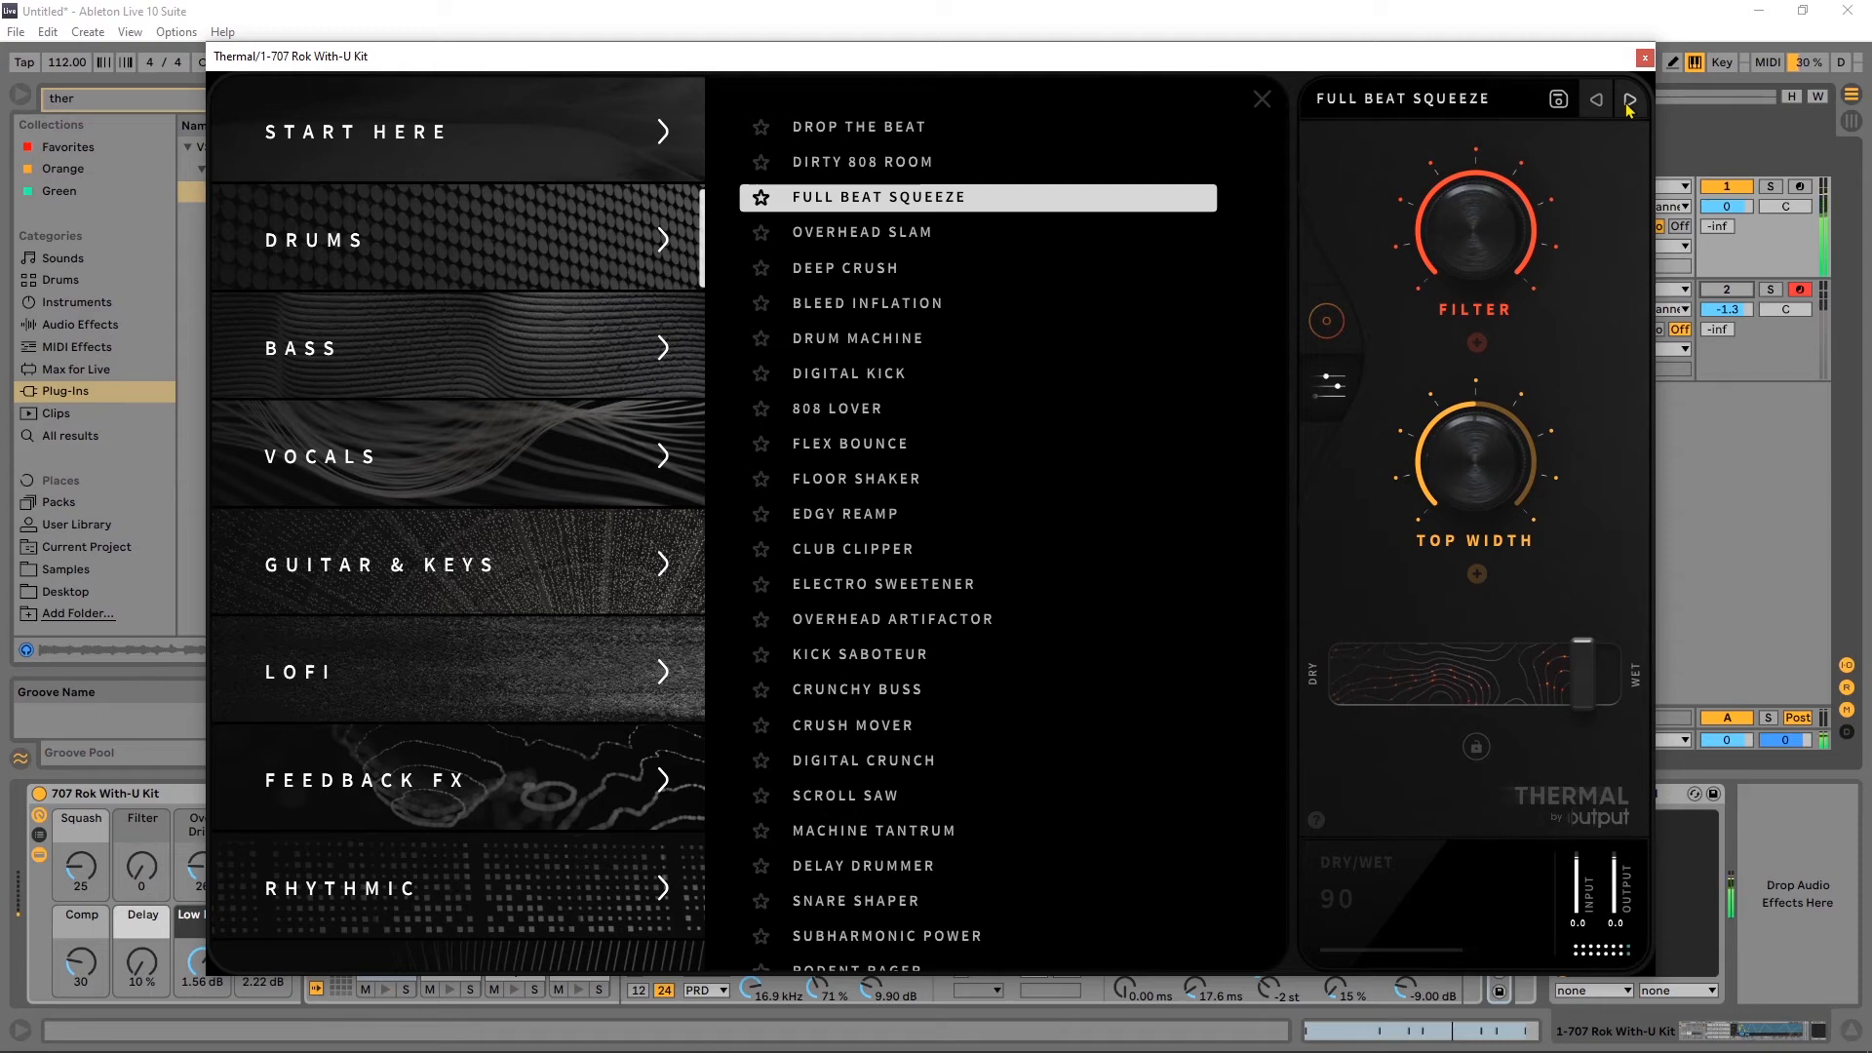
pyautogui.click(1629, 101)
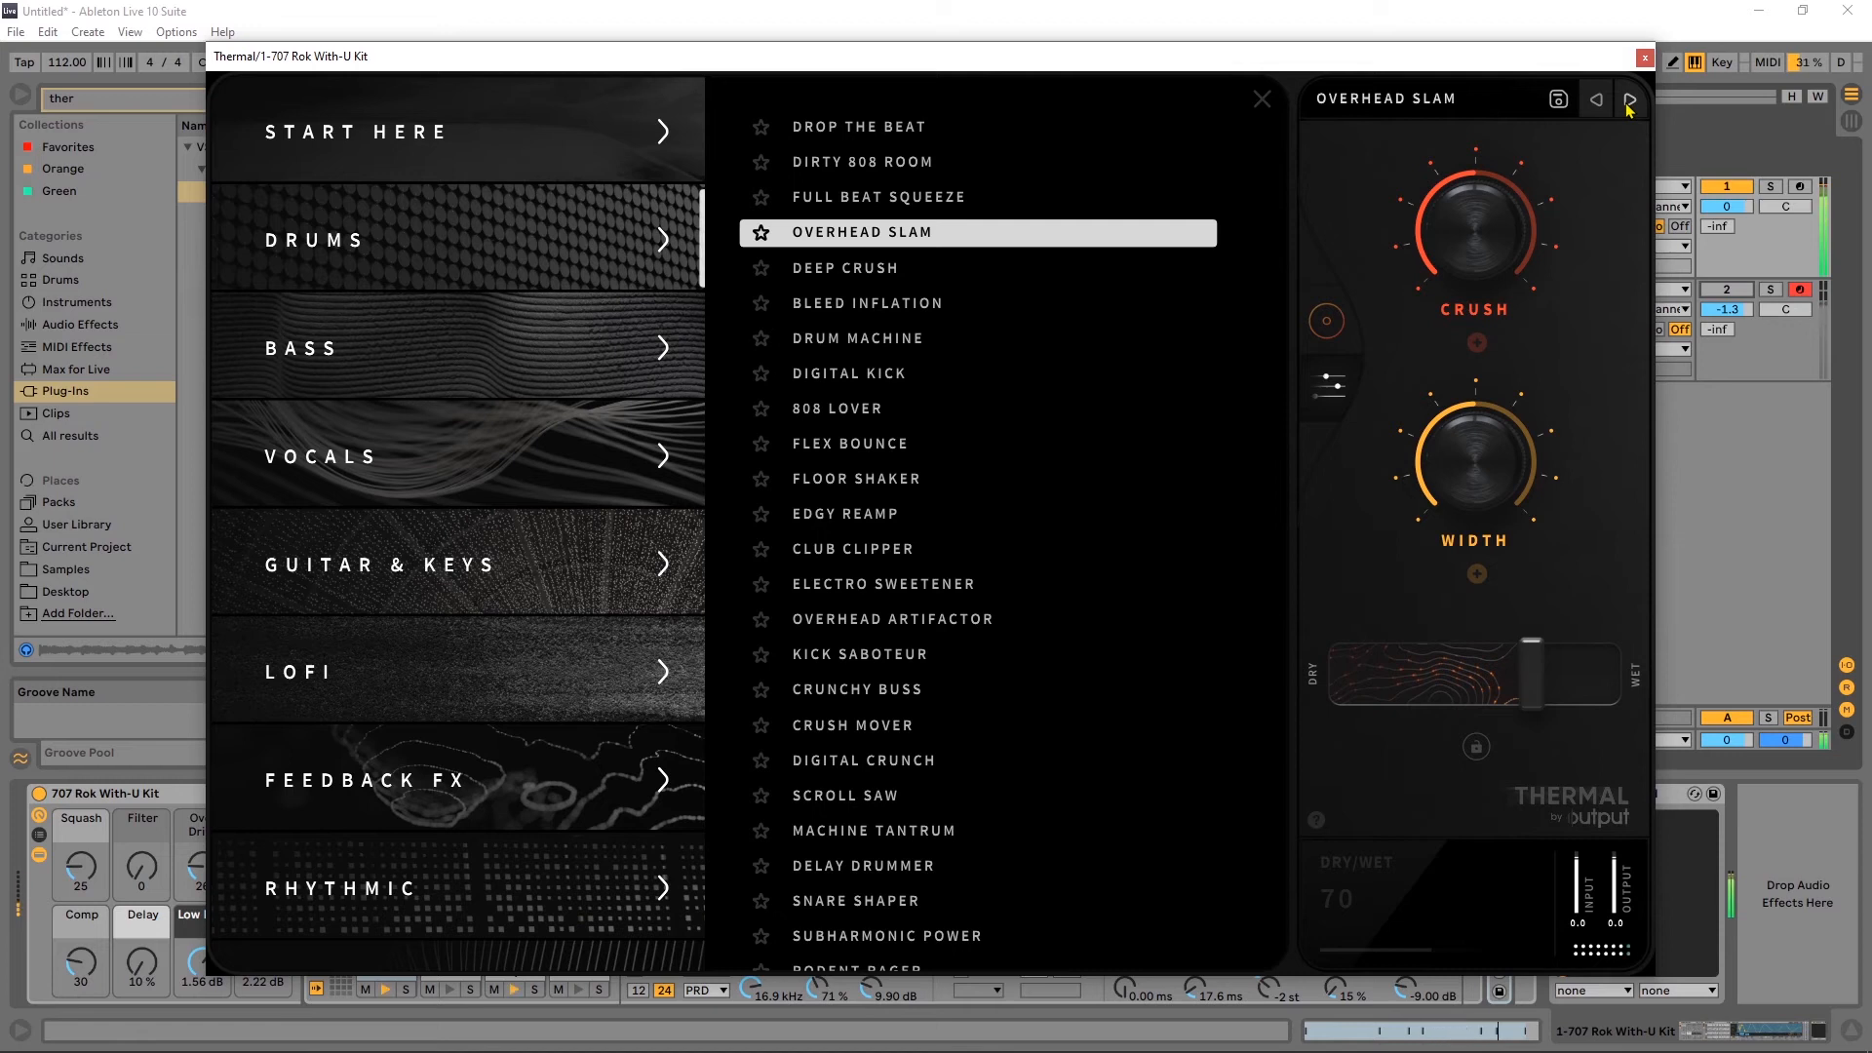
pyautogui.click(1629, 101)
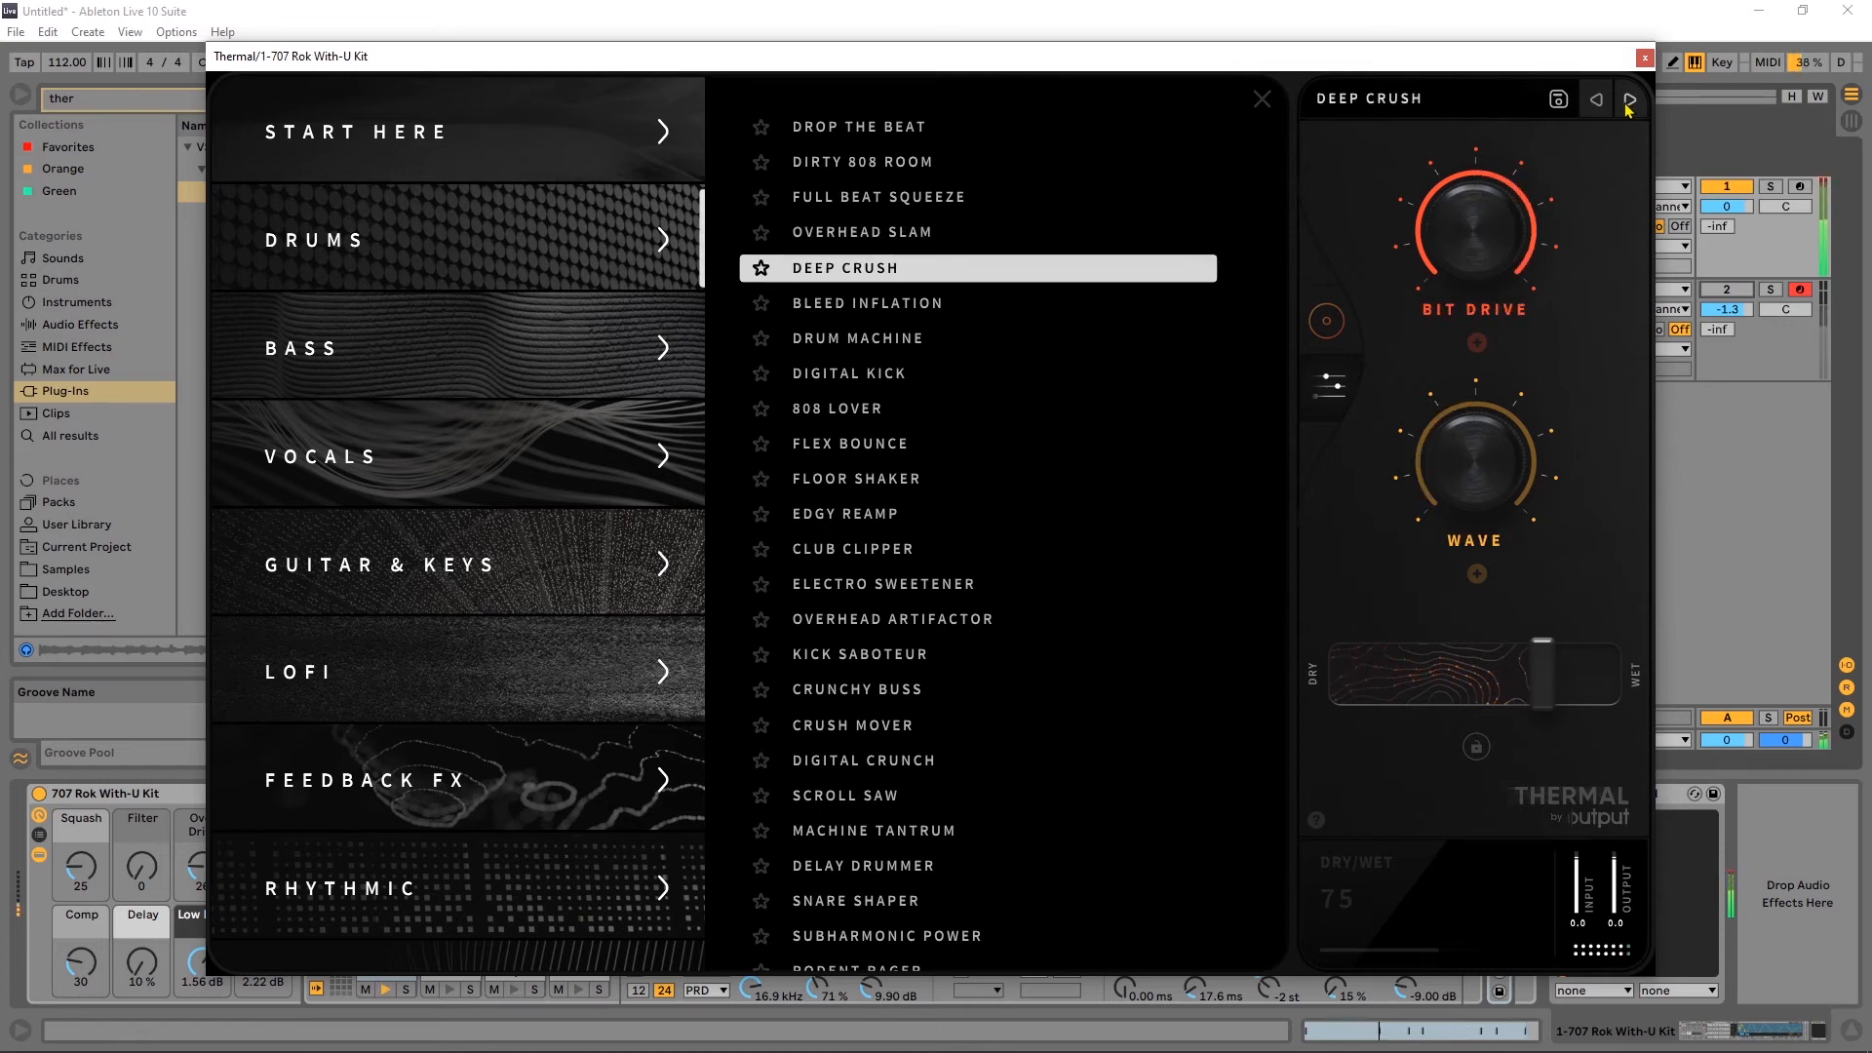
pyautogui.click(1629, 101)
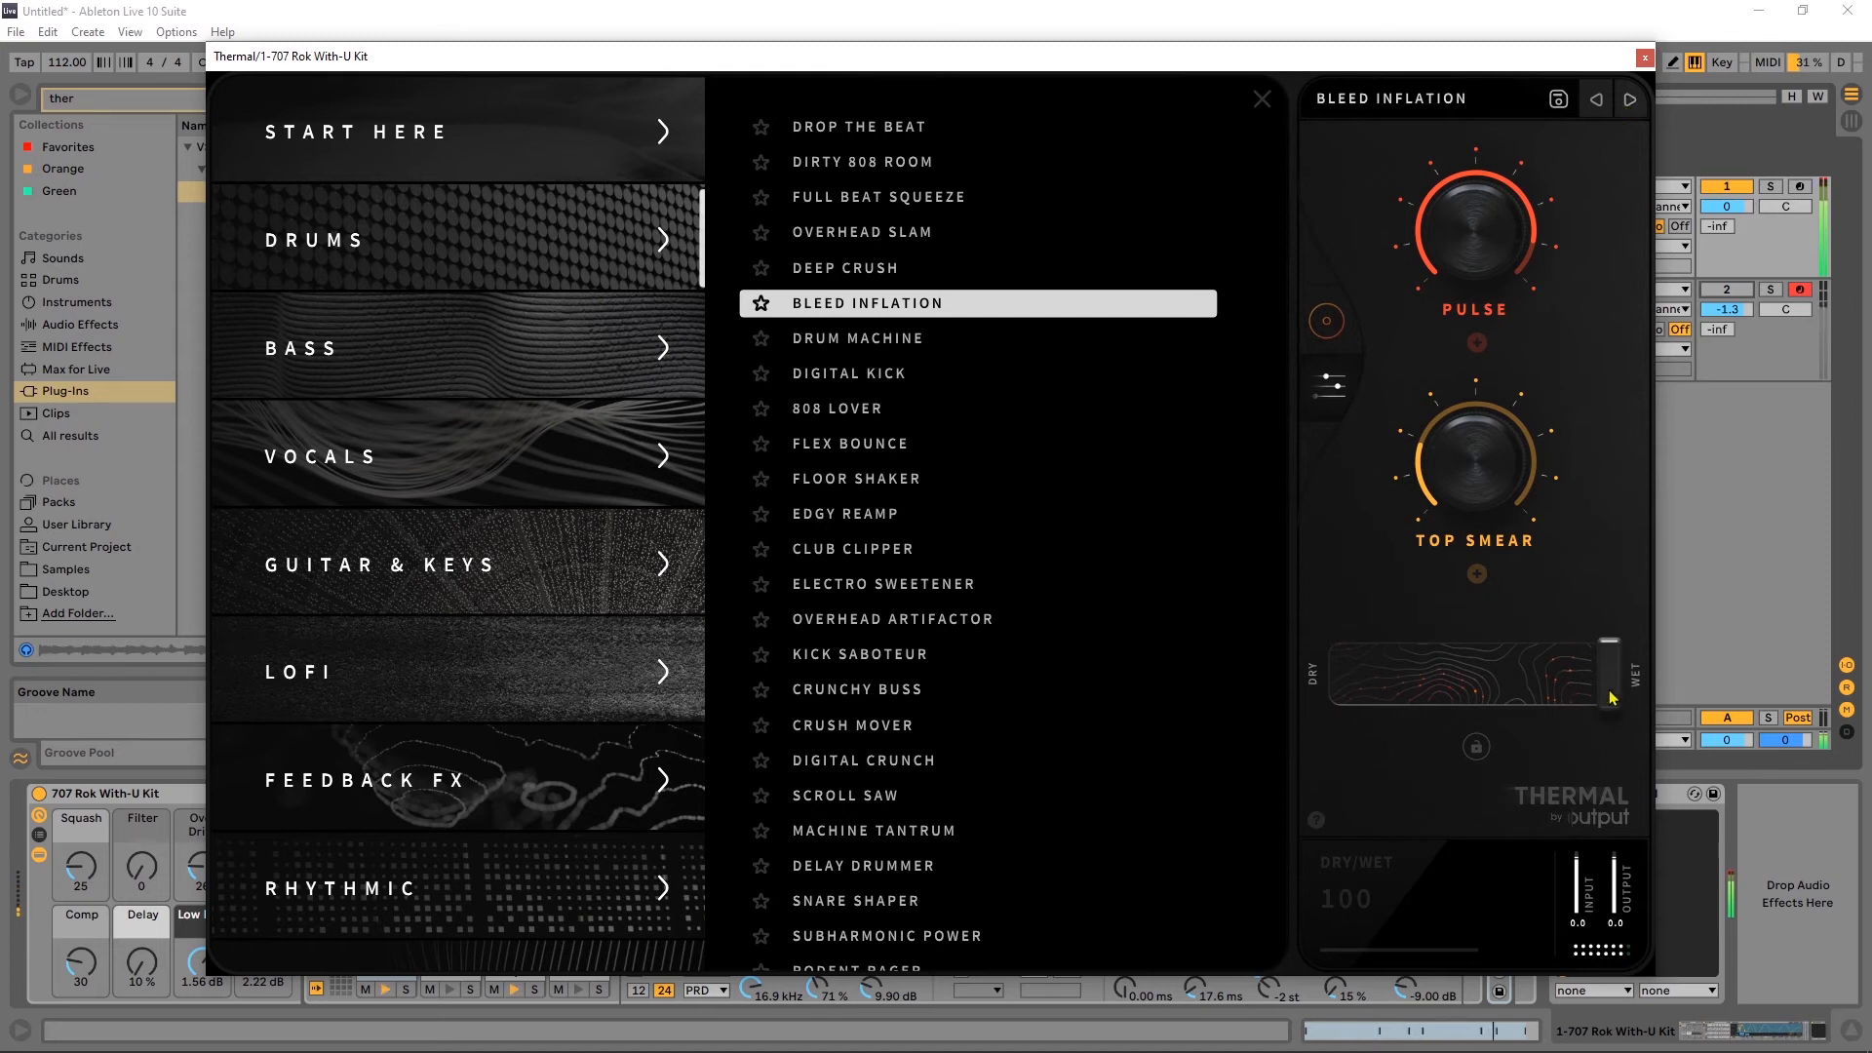
pyautogui.moveTo(1611, 697); pyautogui.dragTo(1425, 686)
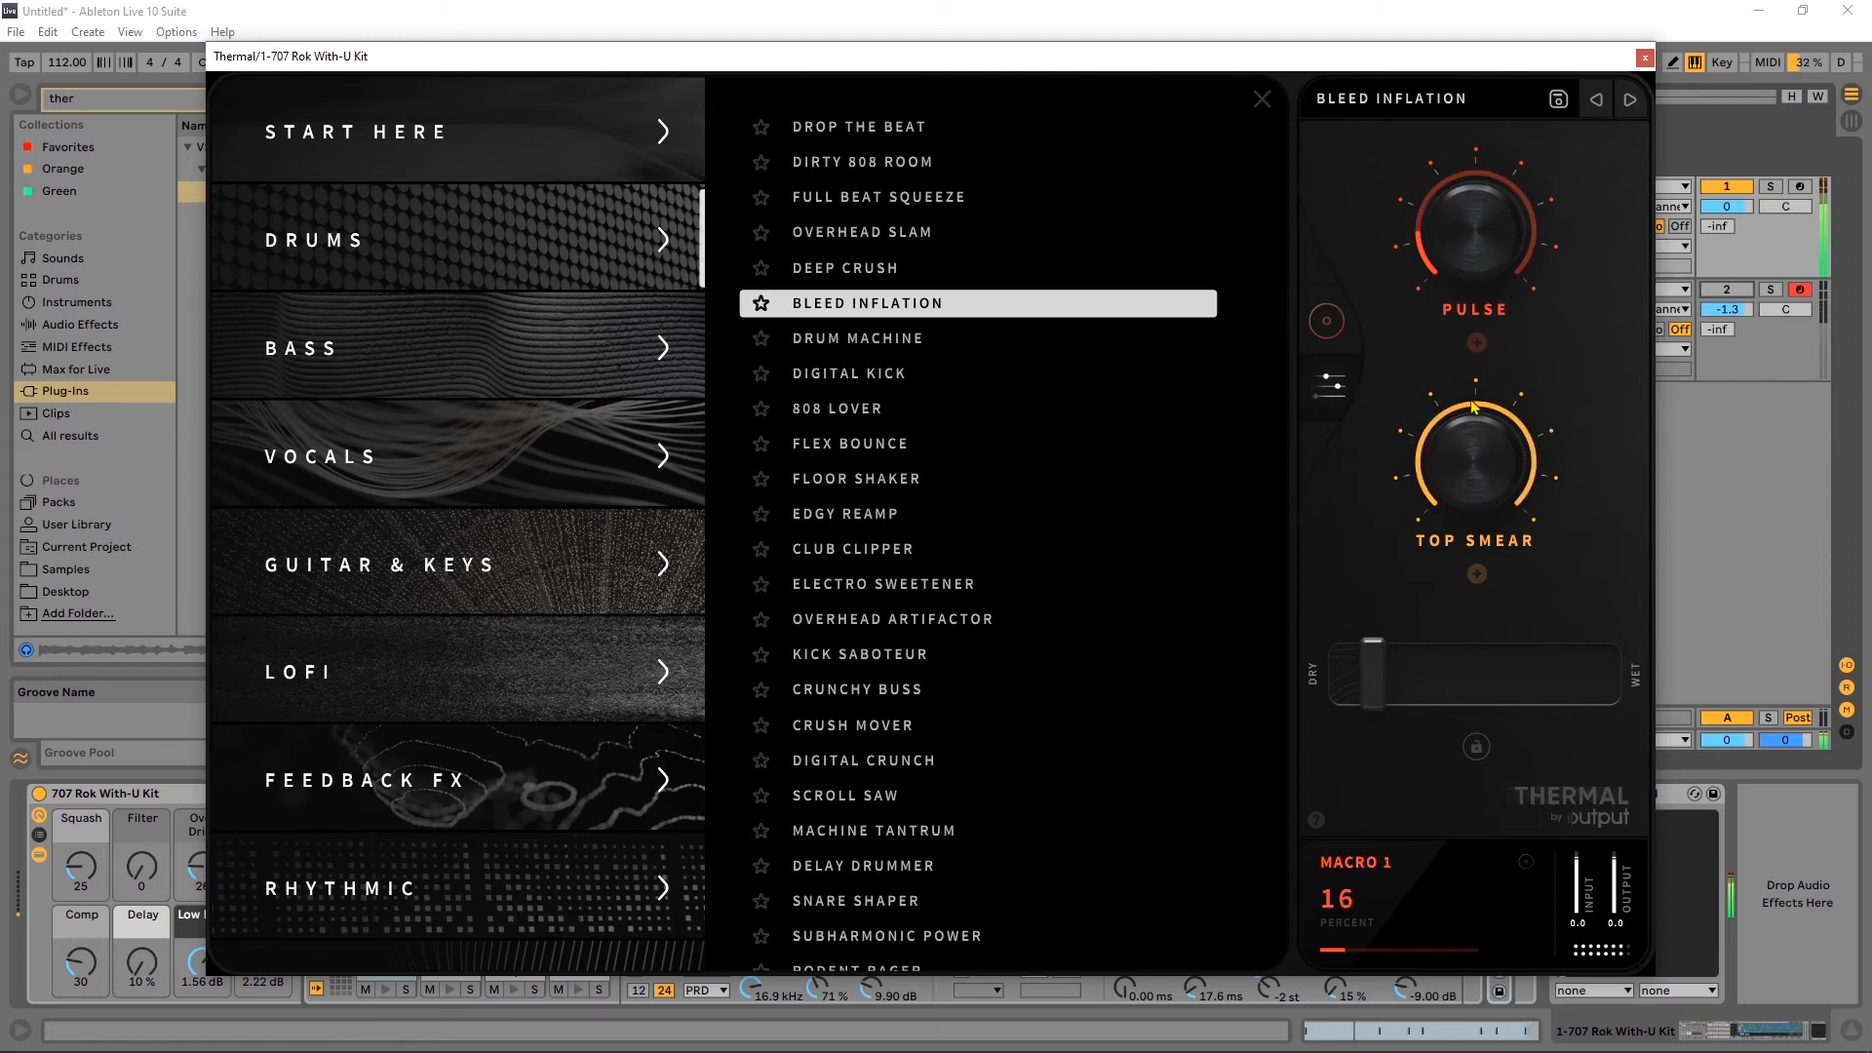
# Audition 808 Lover and Digital Kick, and load the Club Clipper preset with its dry/wet mix at 18%.
pyautogui.click(874, 410)
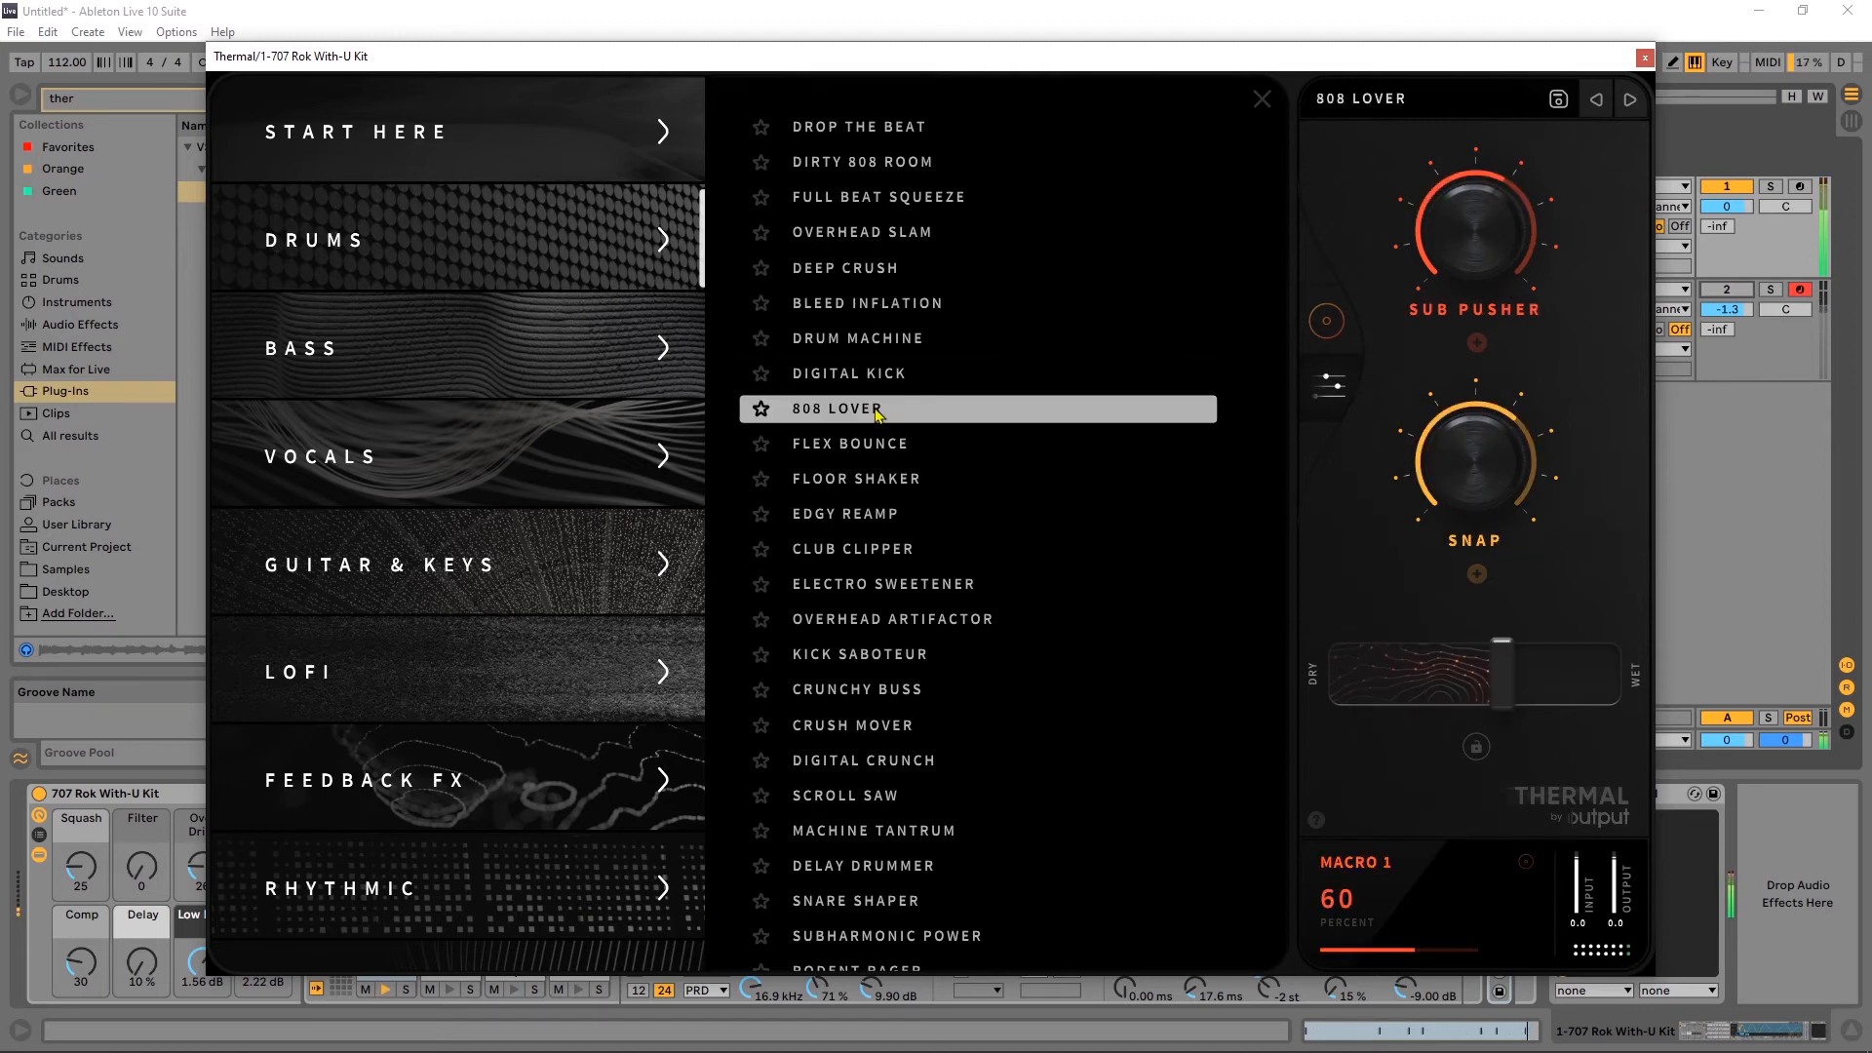
pyautogui.click(865, 379)
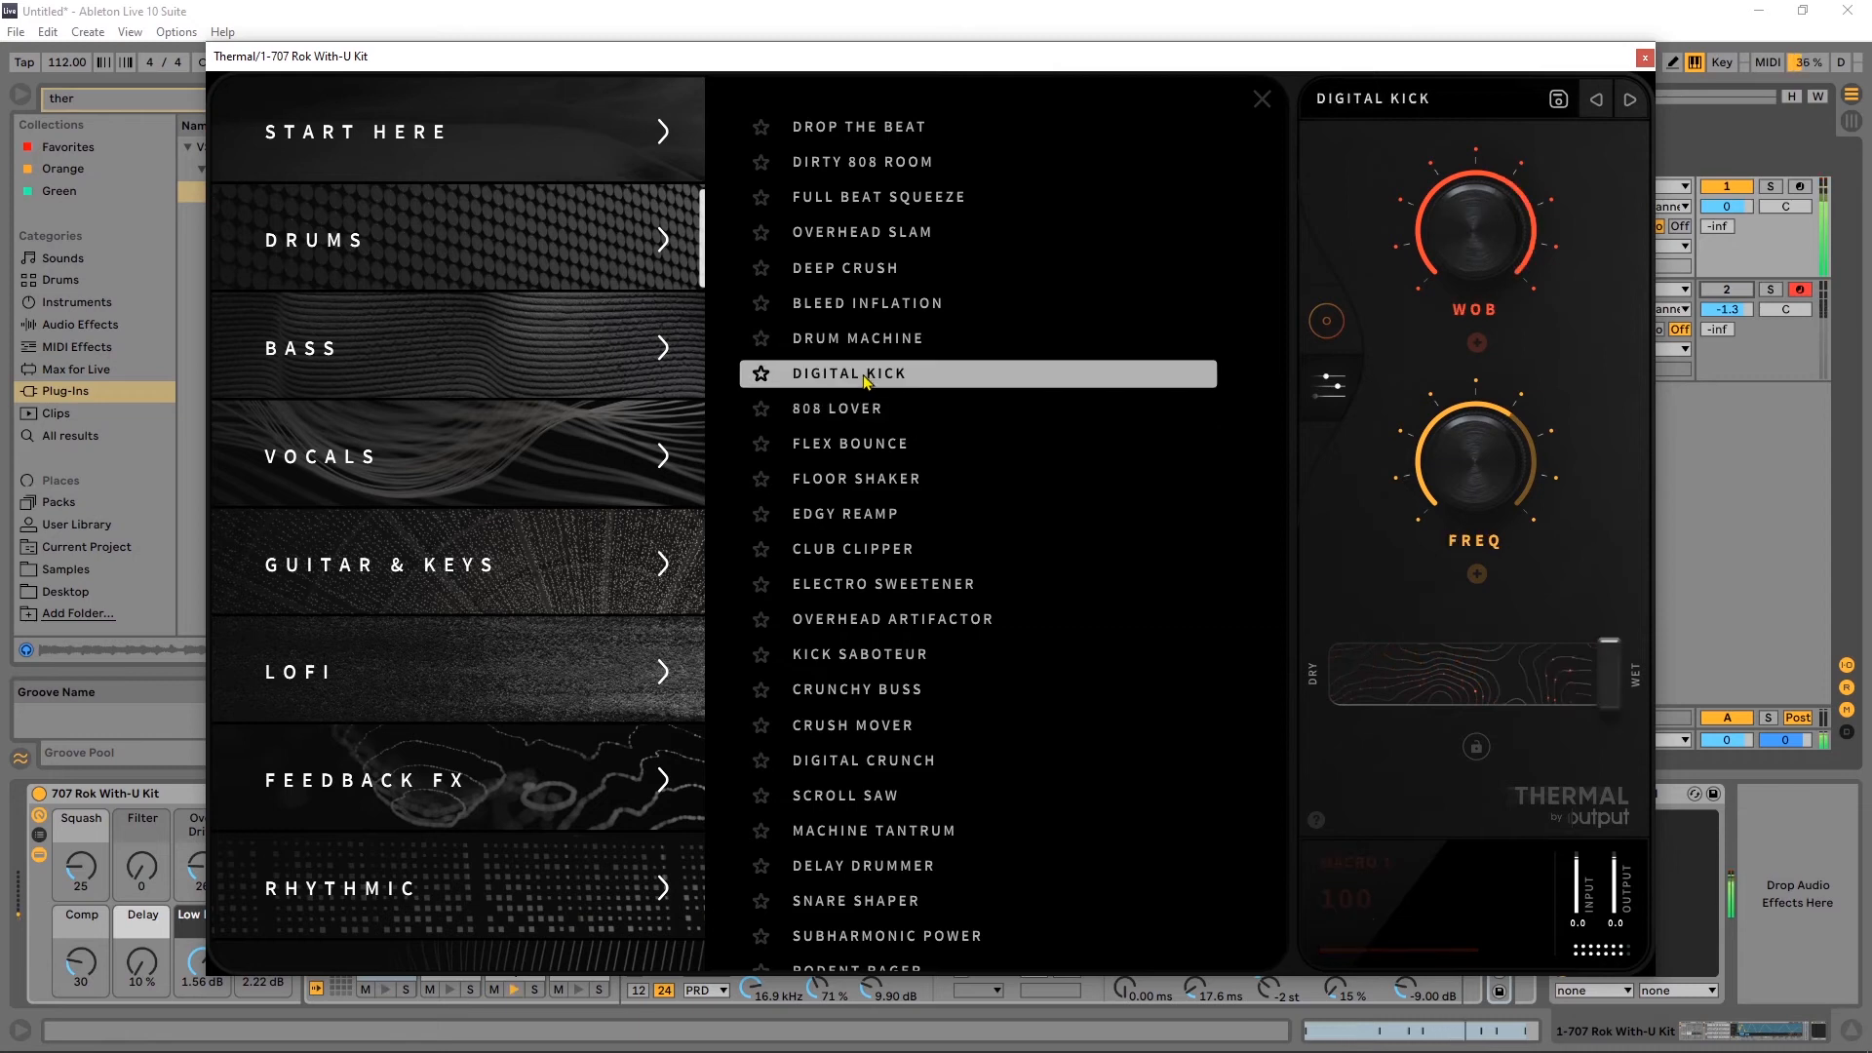
pyautogui.click(867, 558)
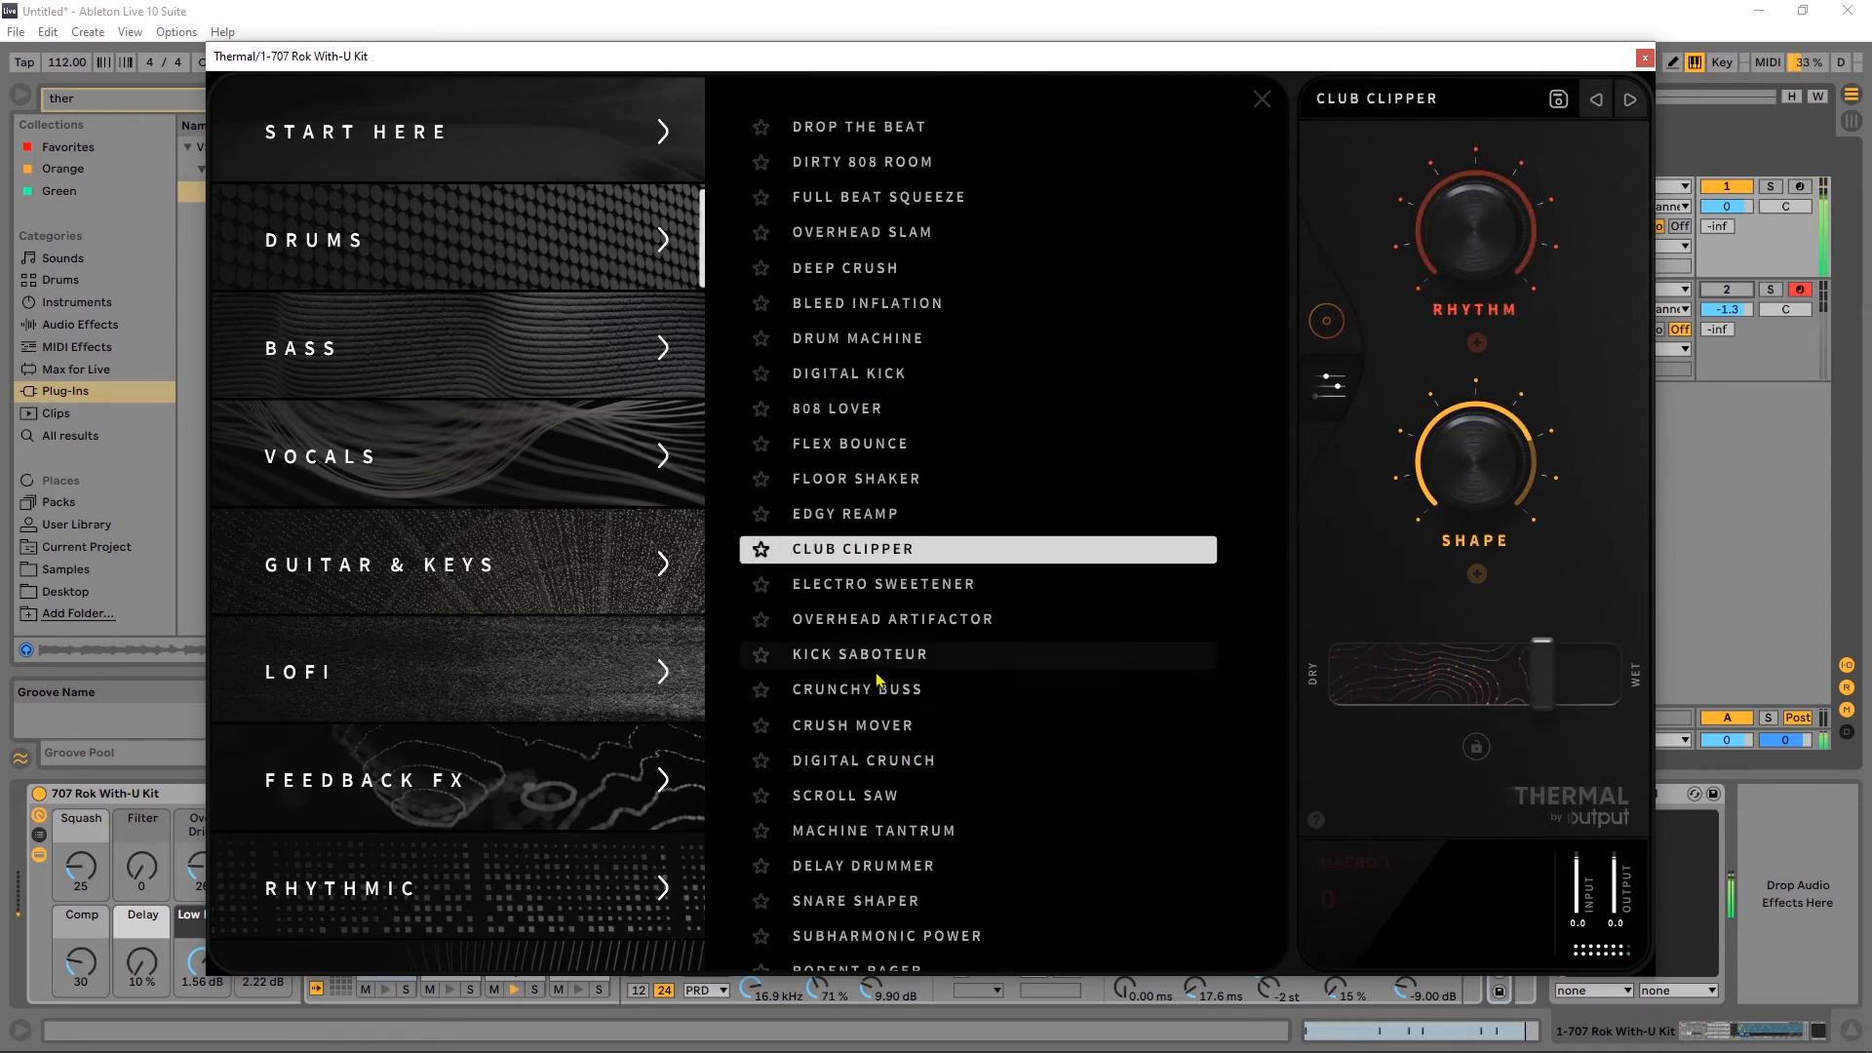
pyautogui.moveTo(1542, 672); pyautogui.dragTo(1435, 690)
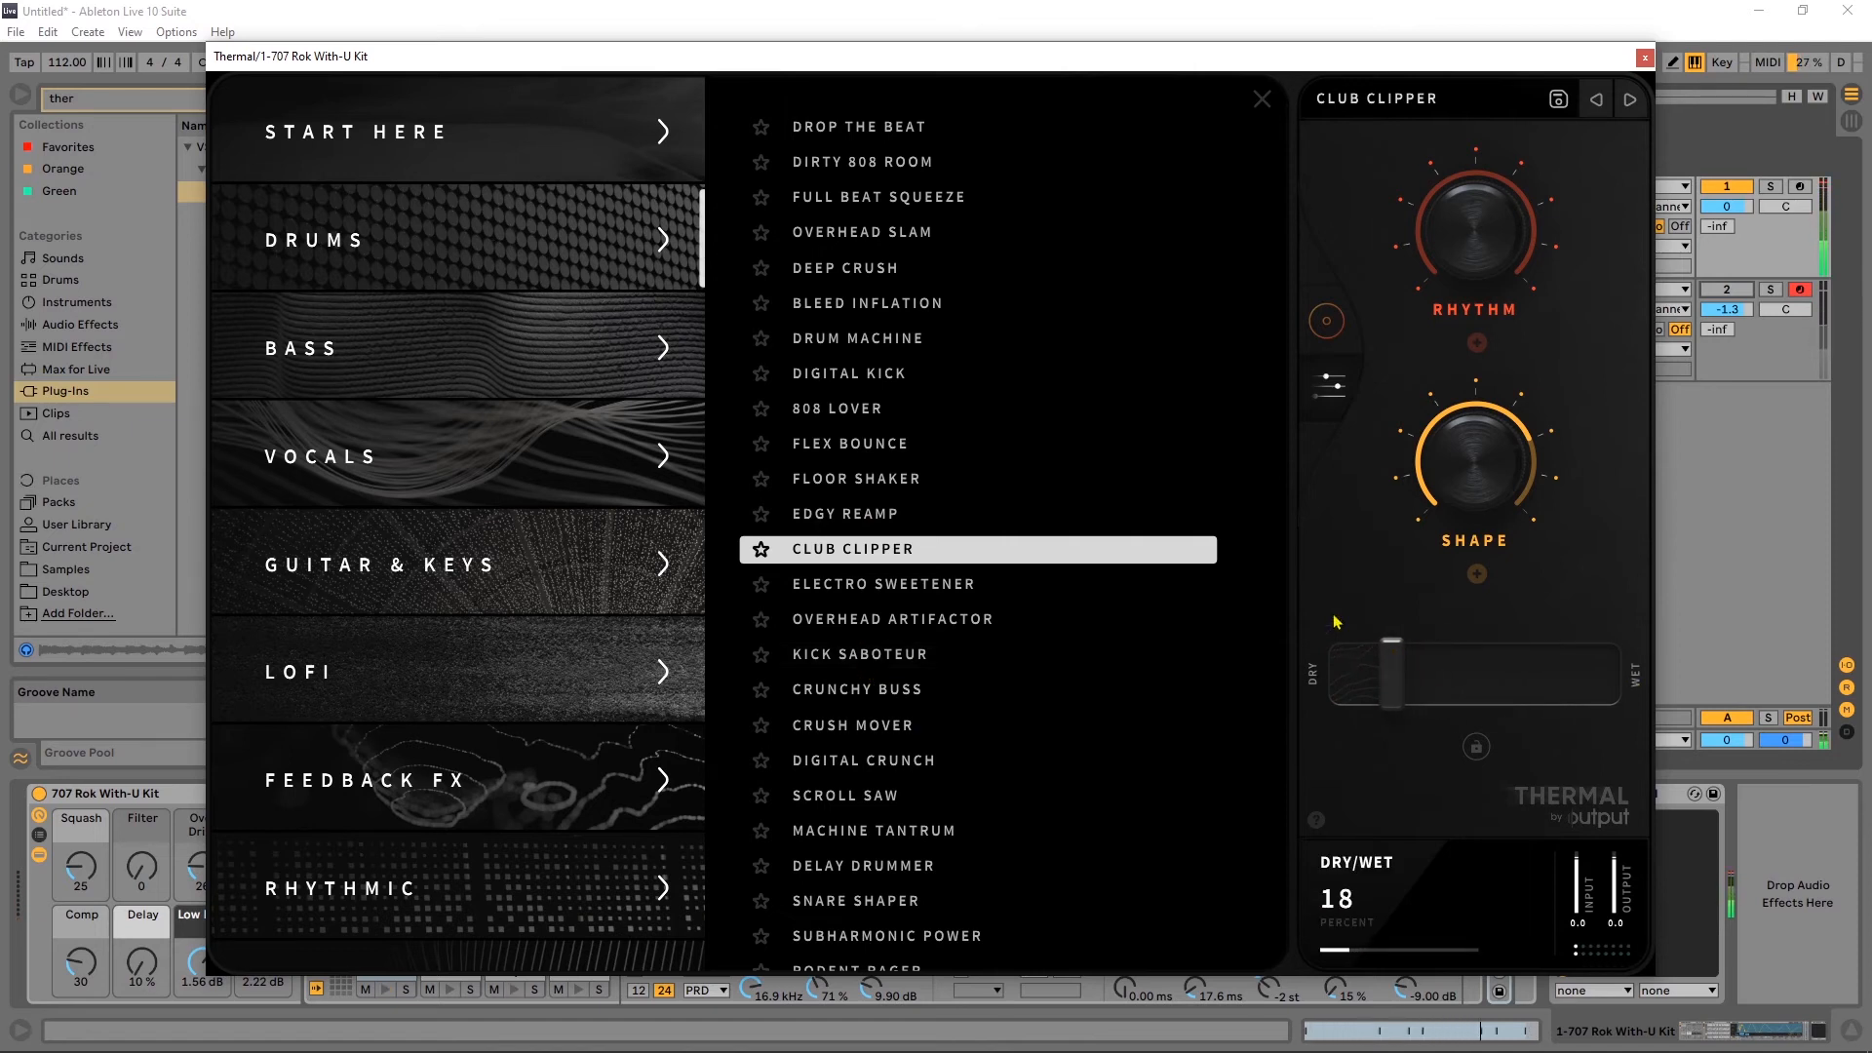
# Solo and play the 808 Aristocrat Kit track, and add the Thermal plug-in to it.
pyautogui.click(1641, 60)
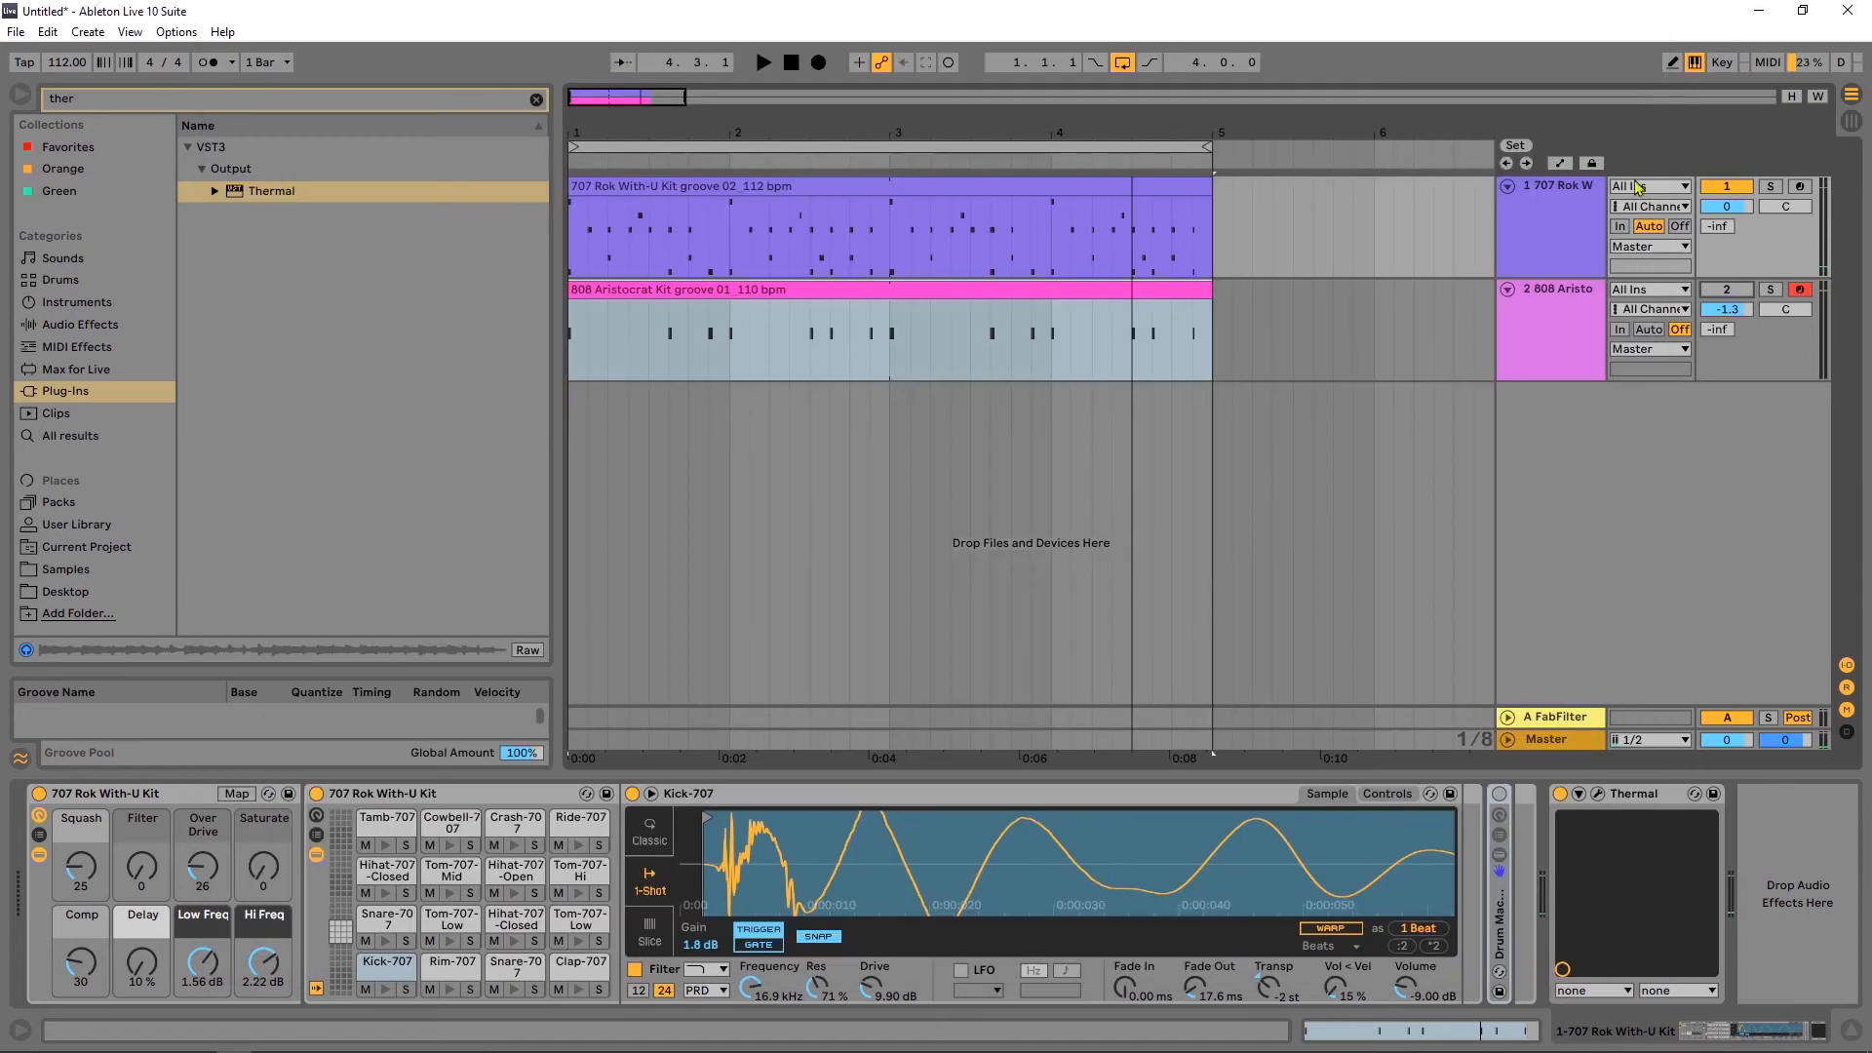
pyautogui.click(1548, 332)
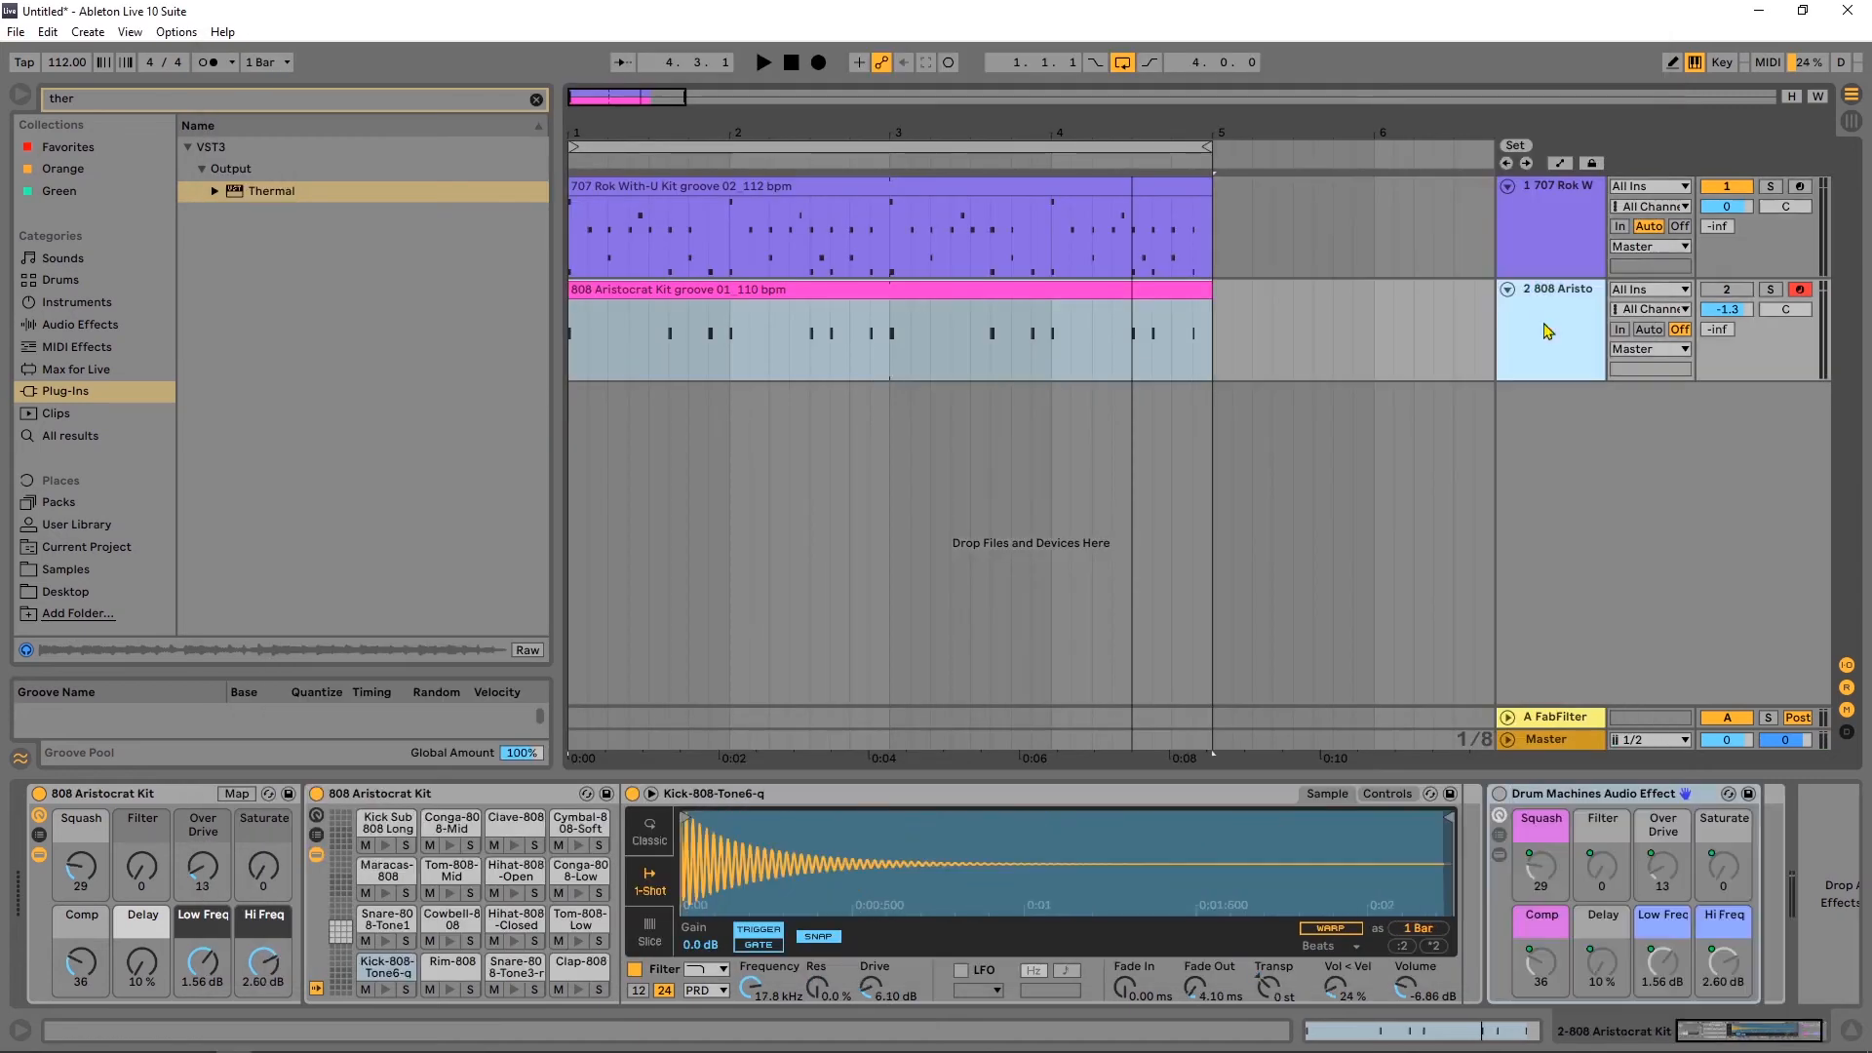
pyautogui.click(1769, 291)
pyautogui.press('space')
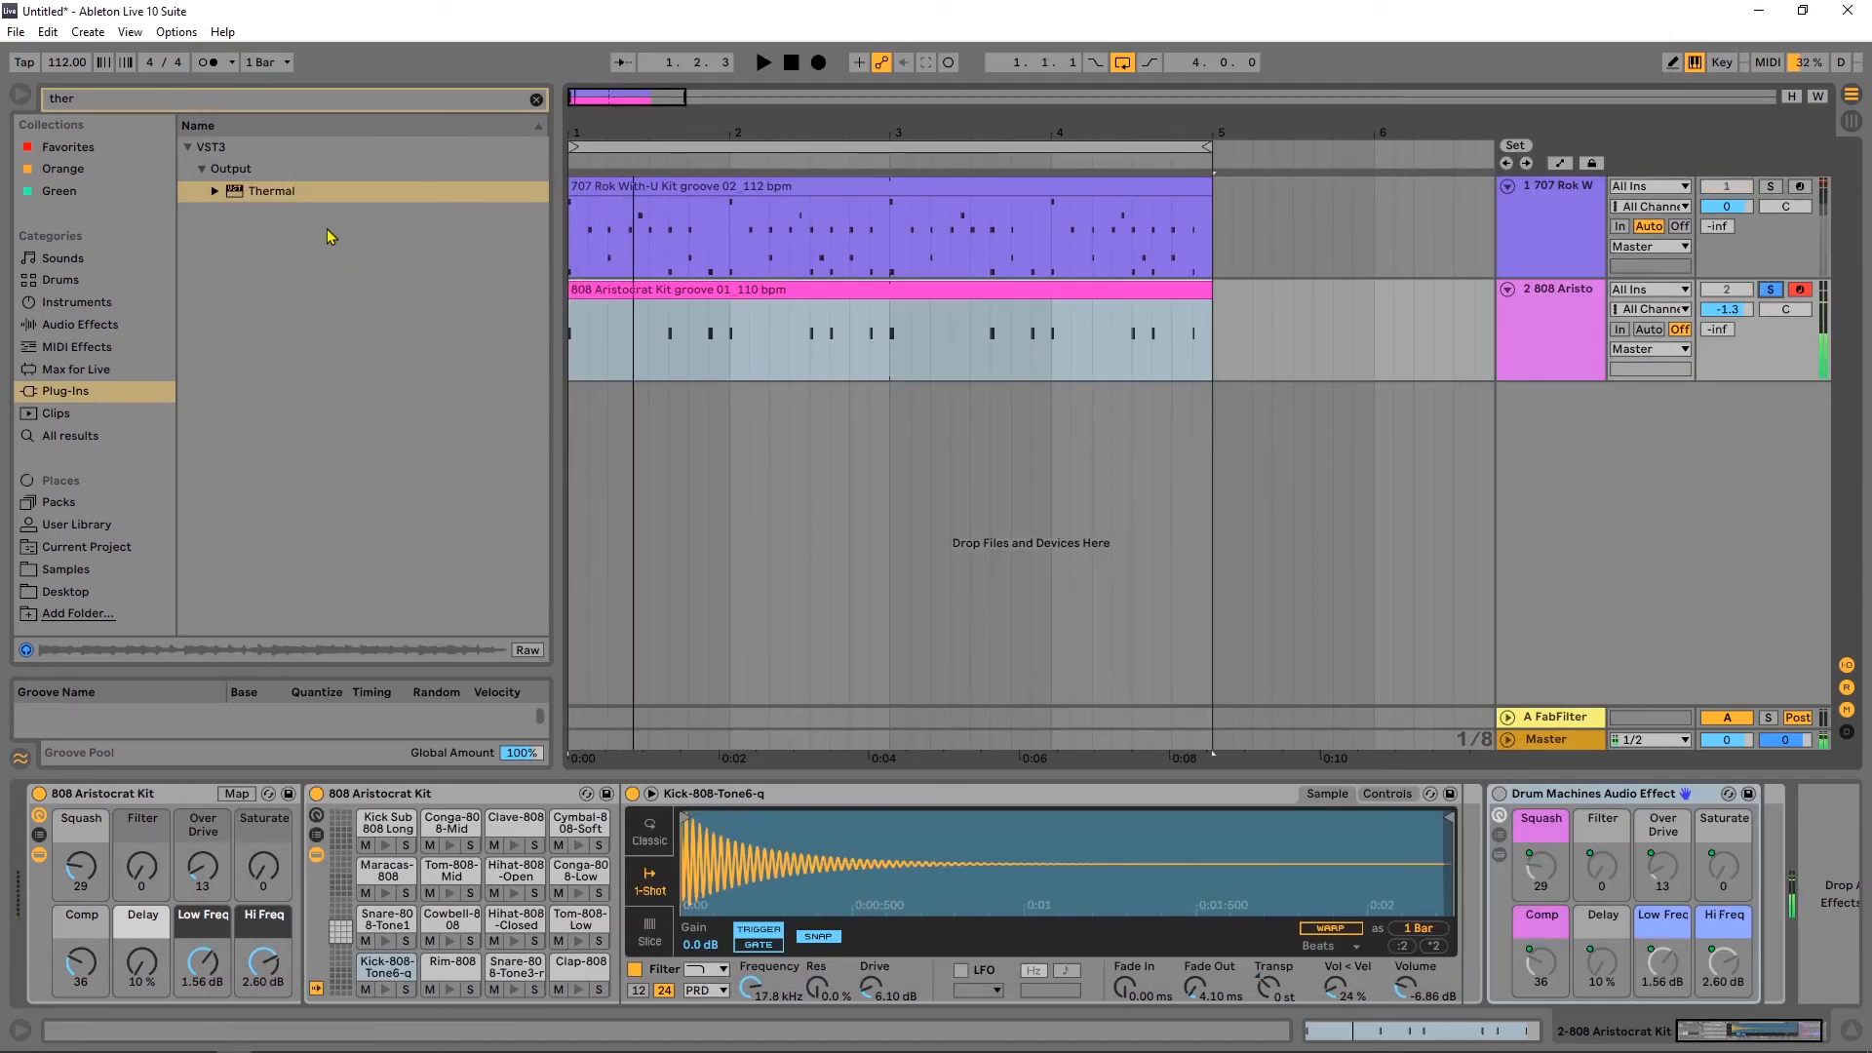
pyautogui.press('Up')
pyautogui.click(241, 191)
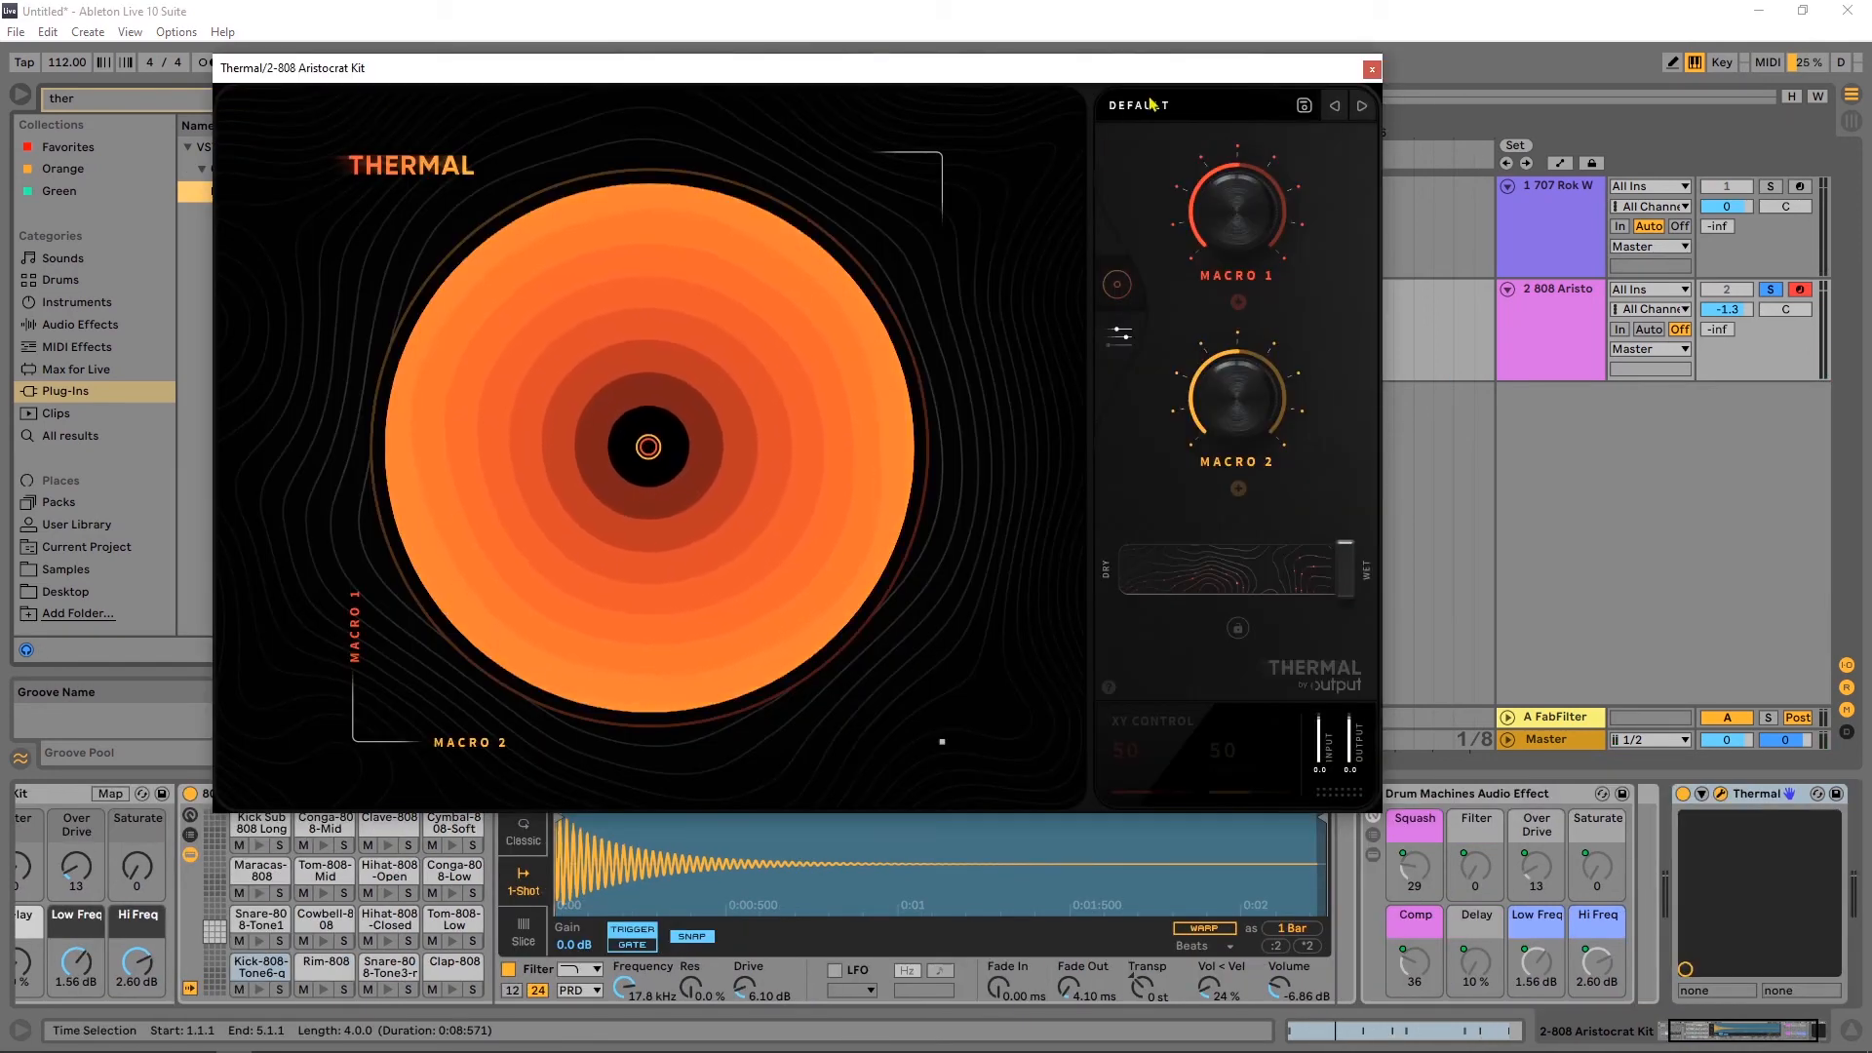
# Audition the Mellow Muffler, Synthesized Bass and Thick Fold presets from Thermal's Bass category on the 808 track.
pyautogui.click(1152, 105)
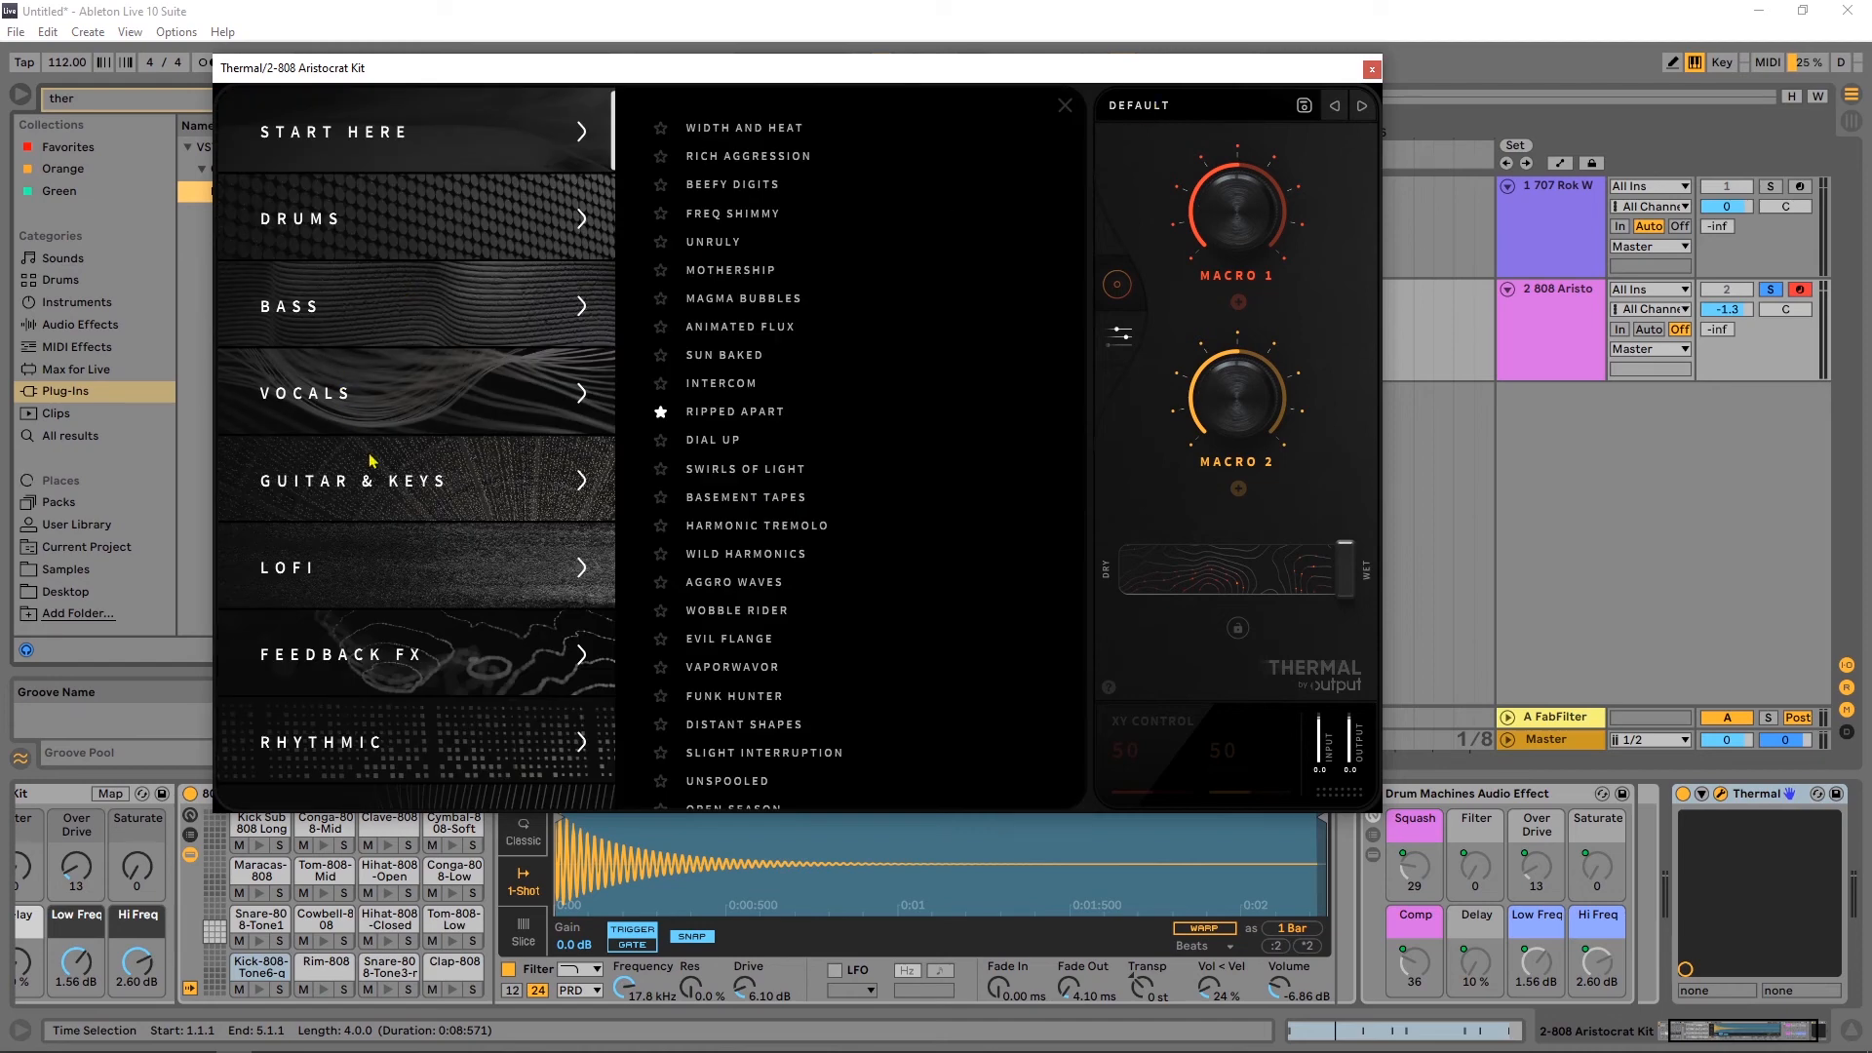
pyautogui.click(410, 313)
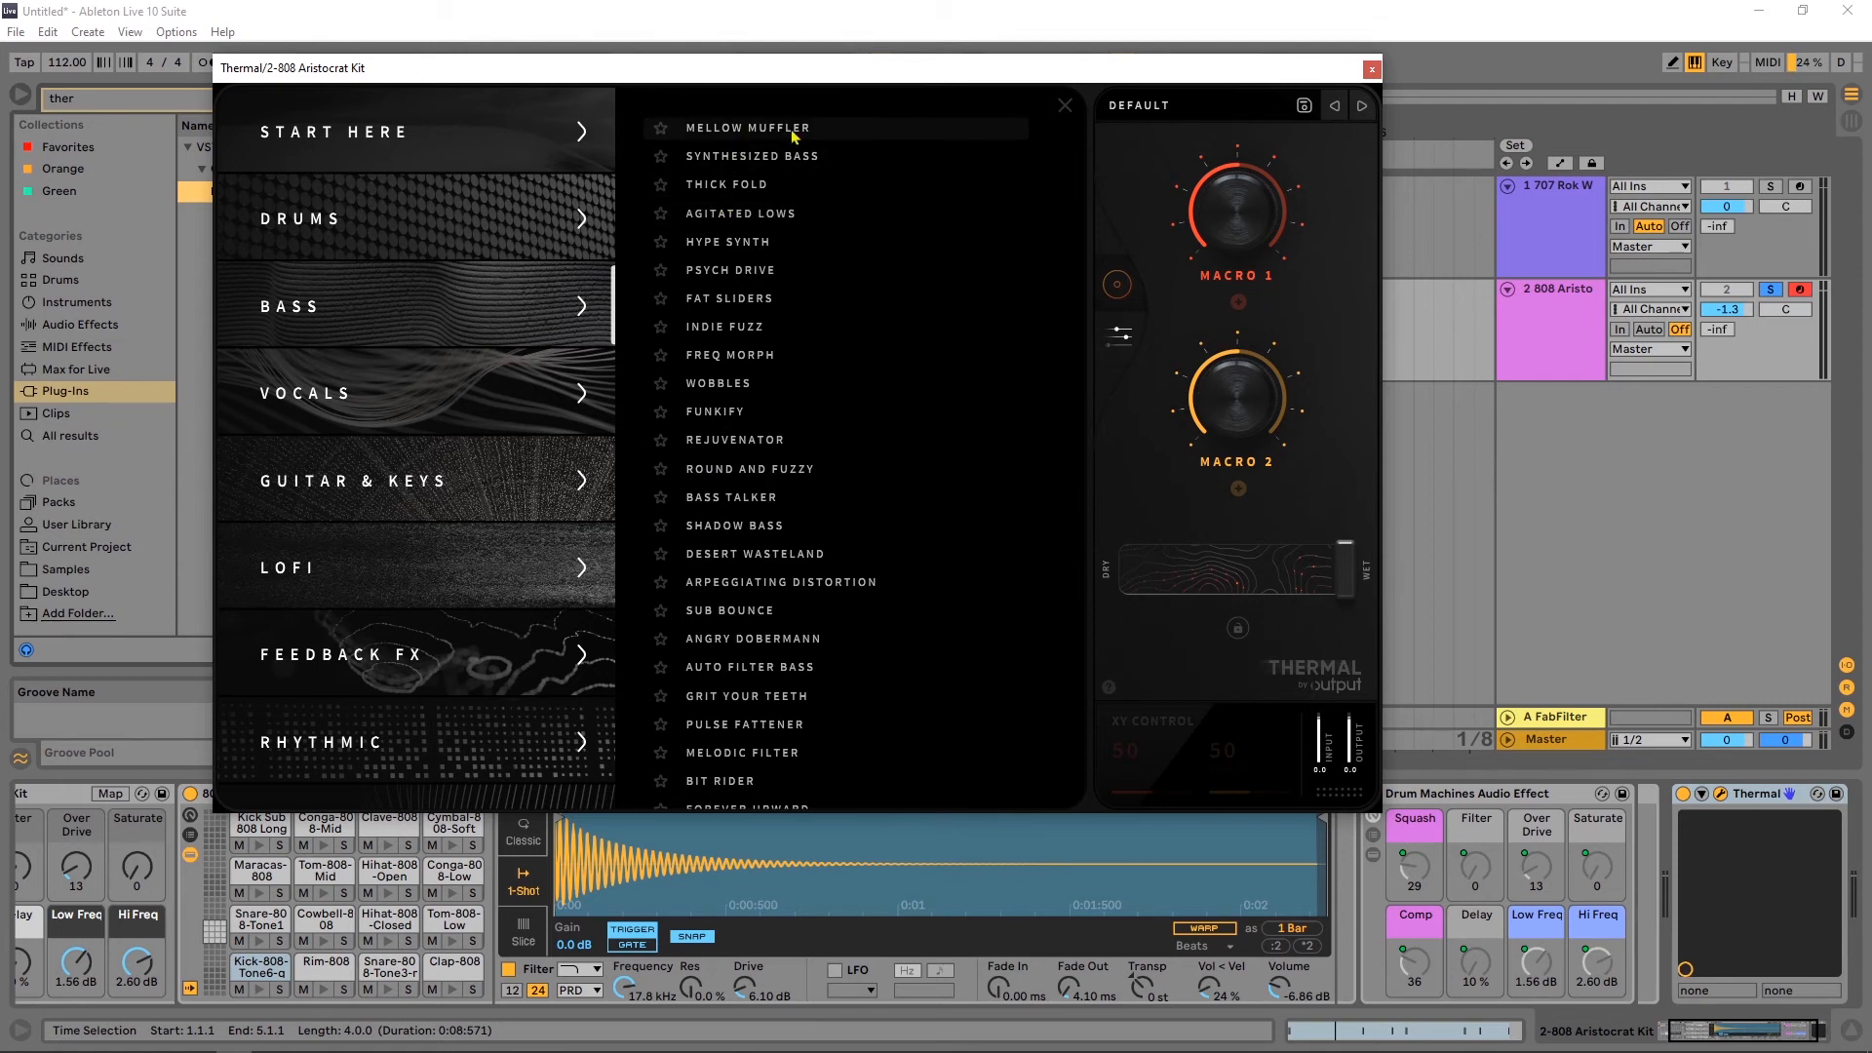
pyautogui.click(737, 129)
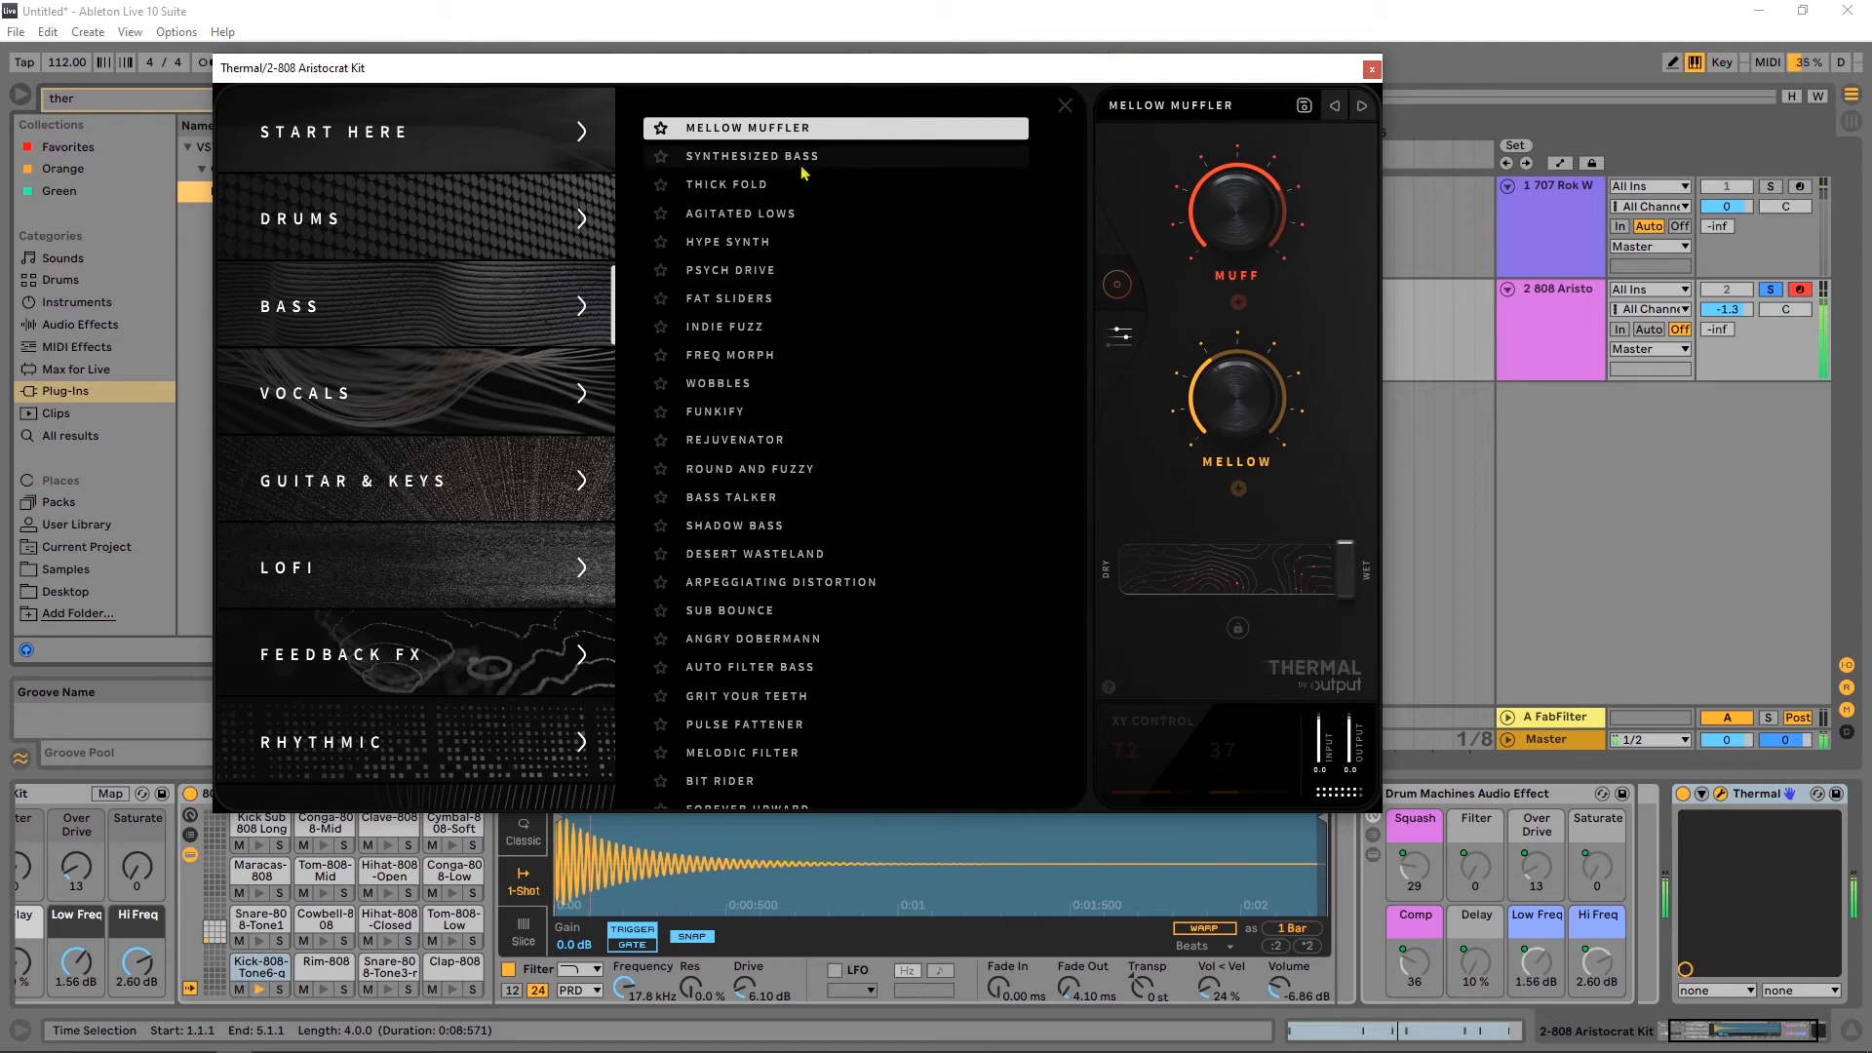
pyautogui.click(751, 160)
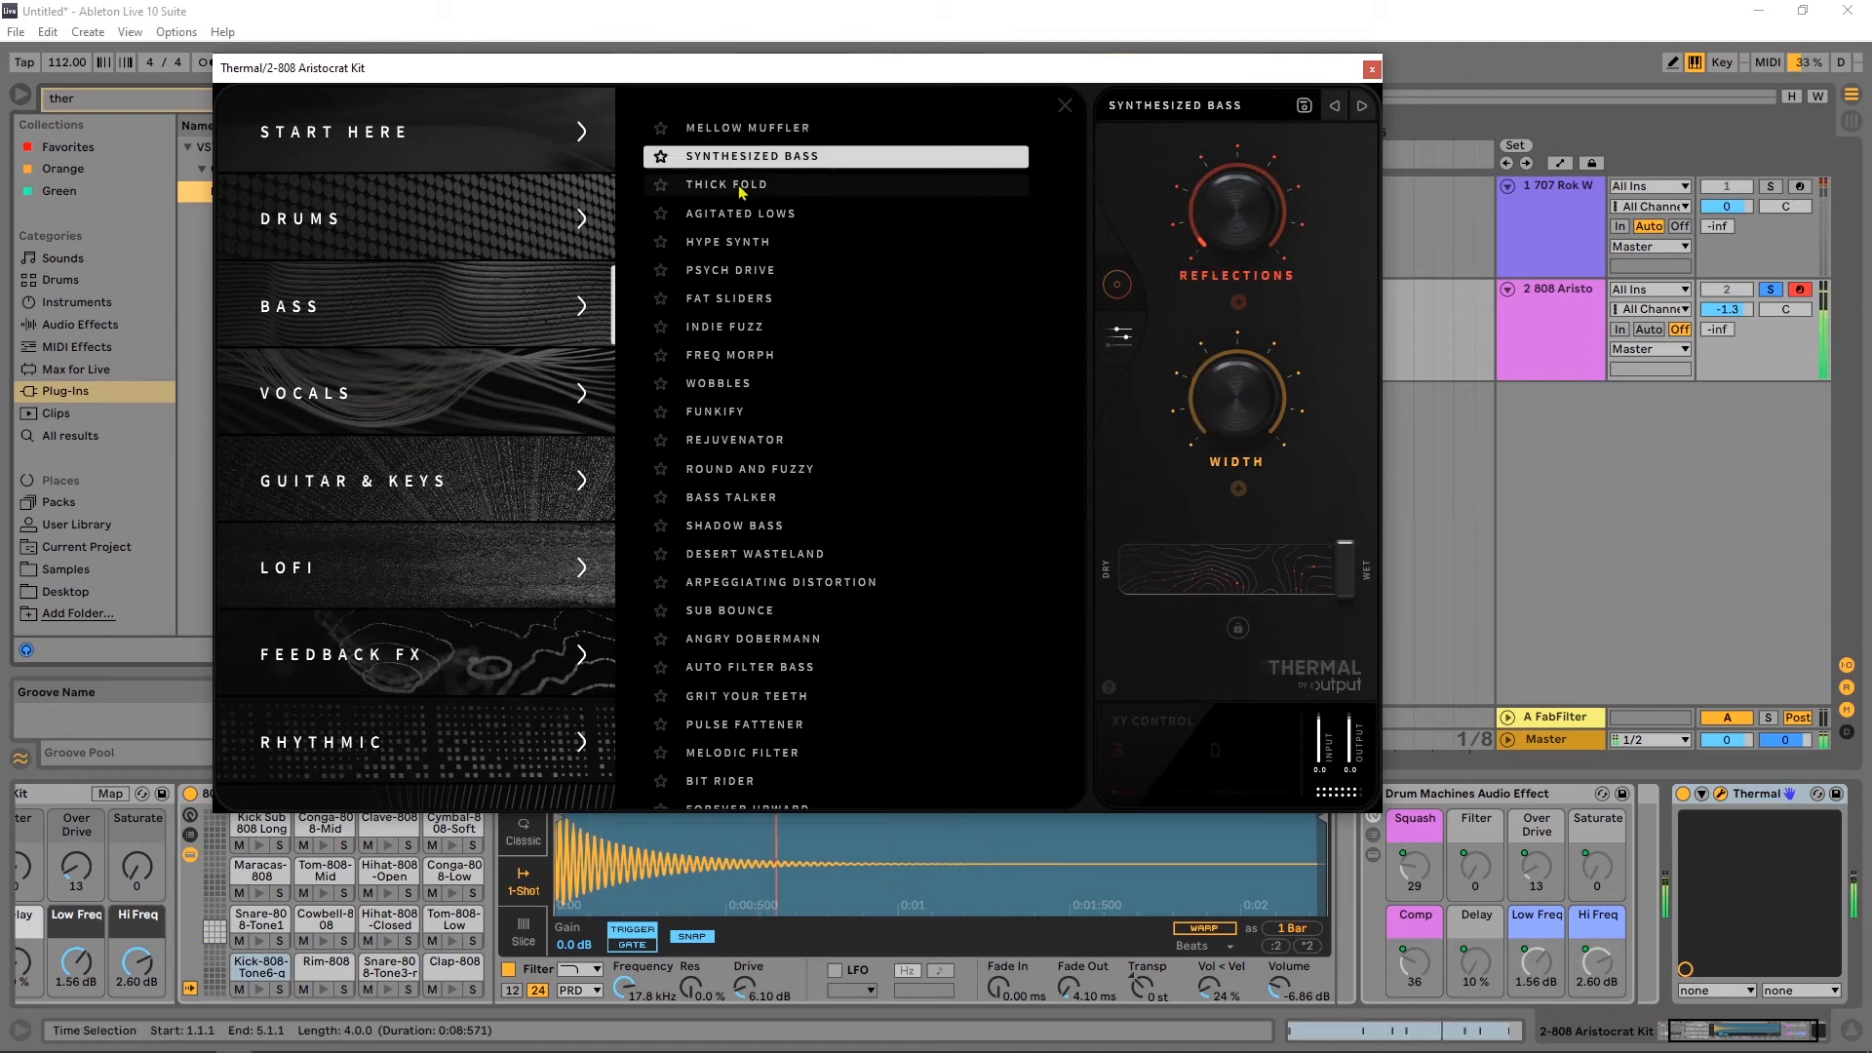
pyautogui.click(741, 190)
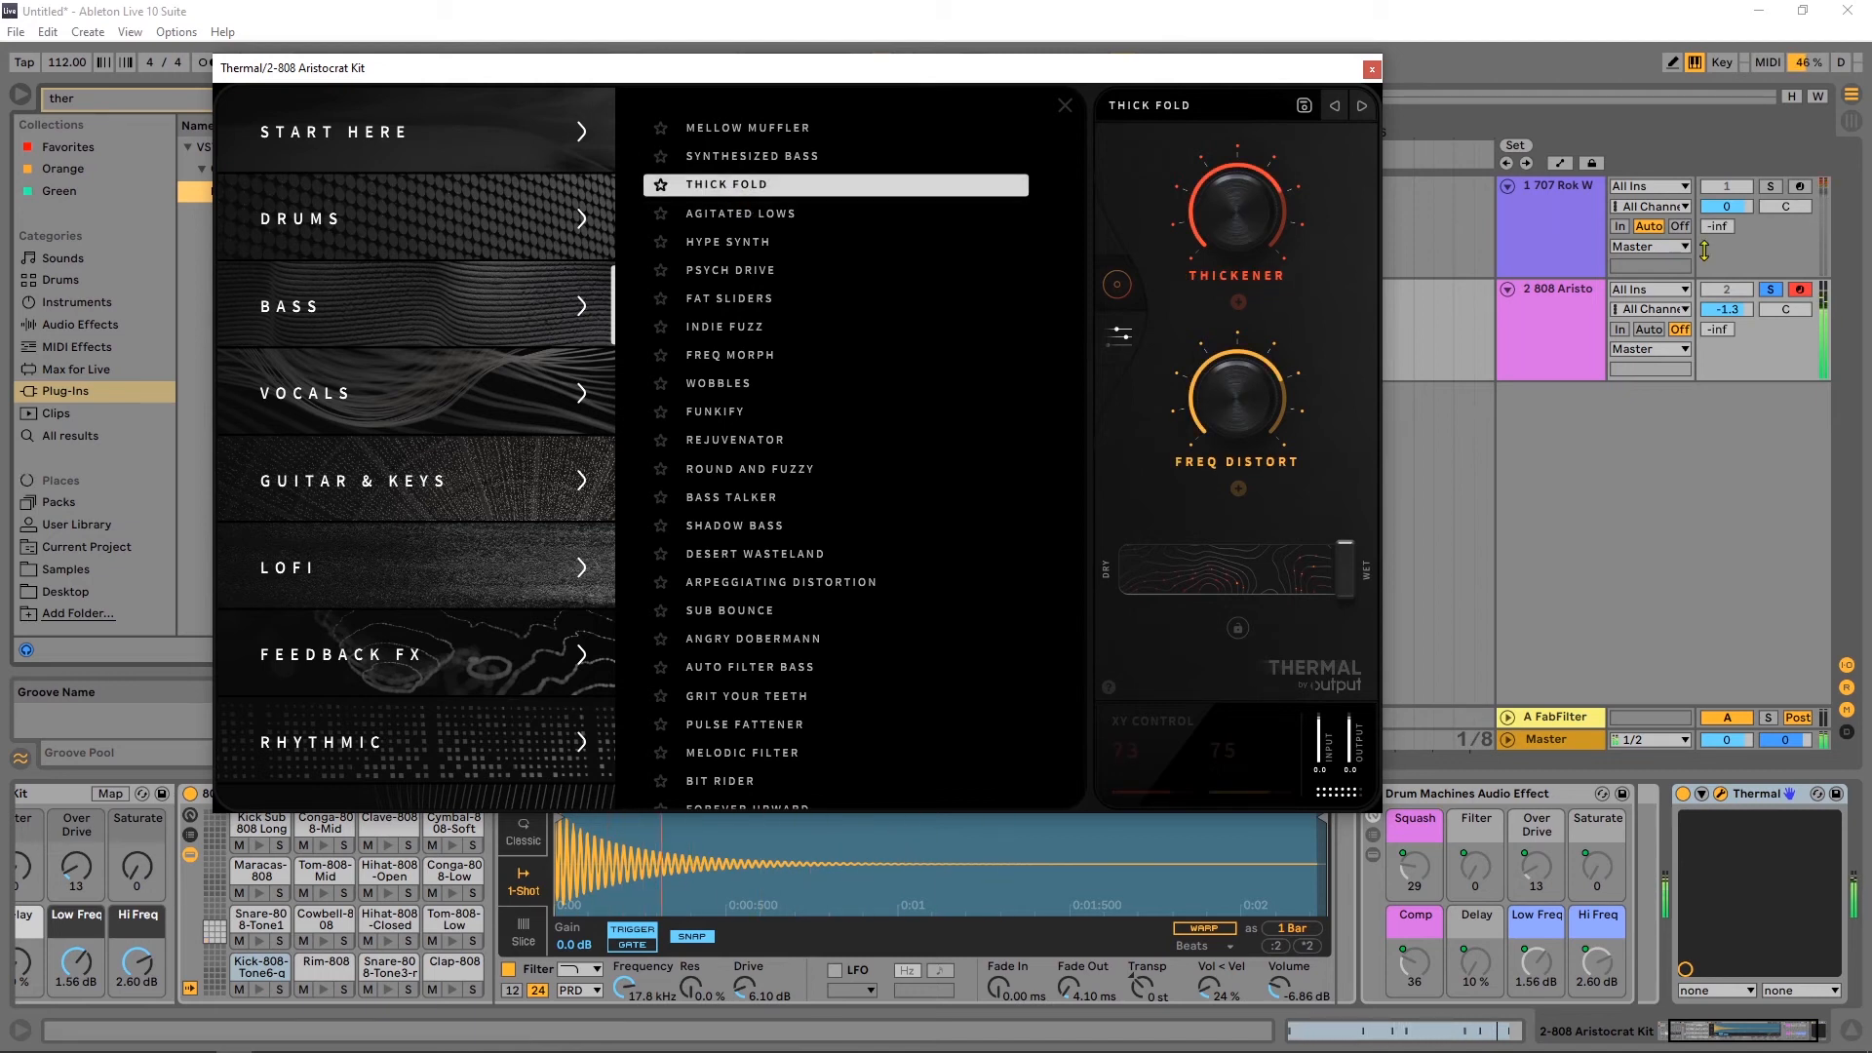
# Unsolo the 808 Aristocrat track to hear both tracks, load the Agitated Lows preset and solo the track again.
pyautogui.click(1777, 291)
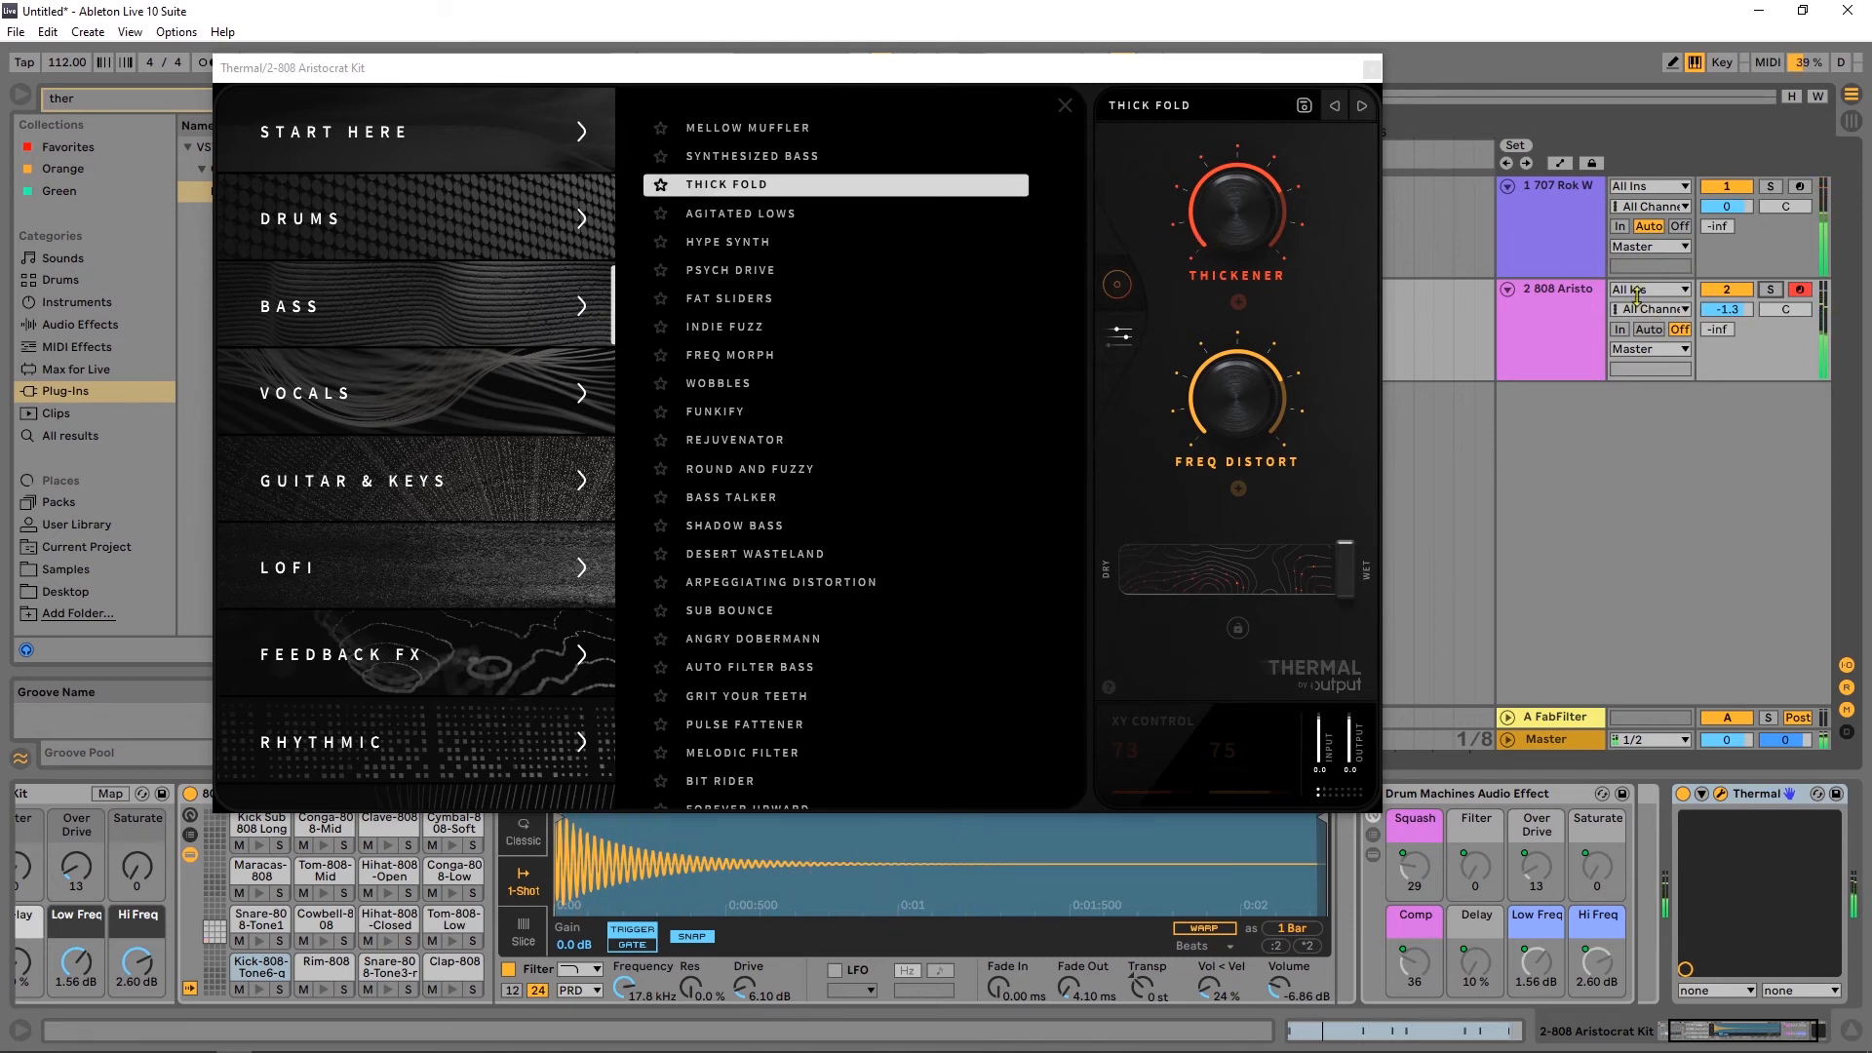
pyautogui.press('space')
pyautogui.click(763, 221)
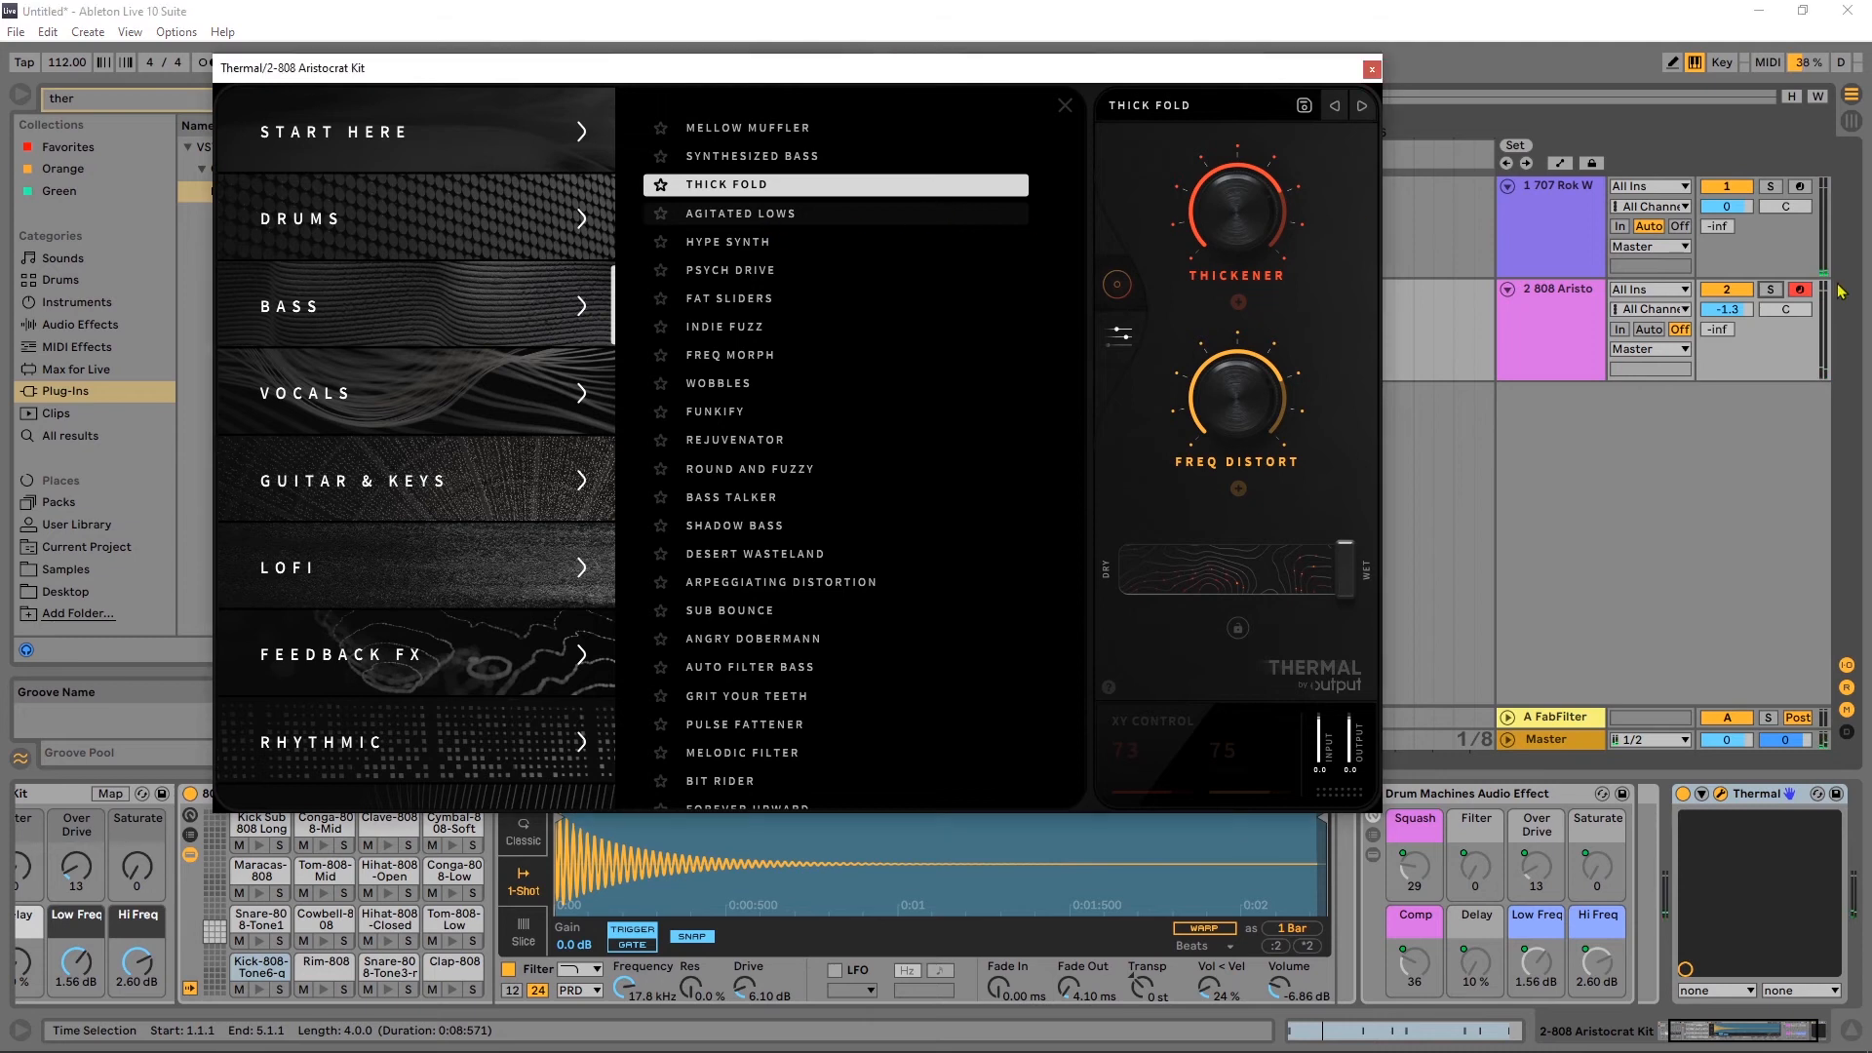
pyautogui.click(766, 219)
pyautogui.click(1769, 289)
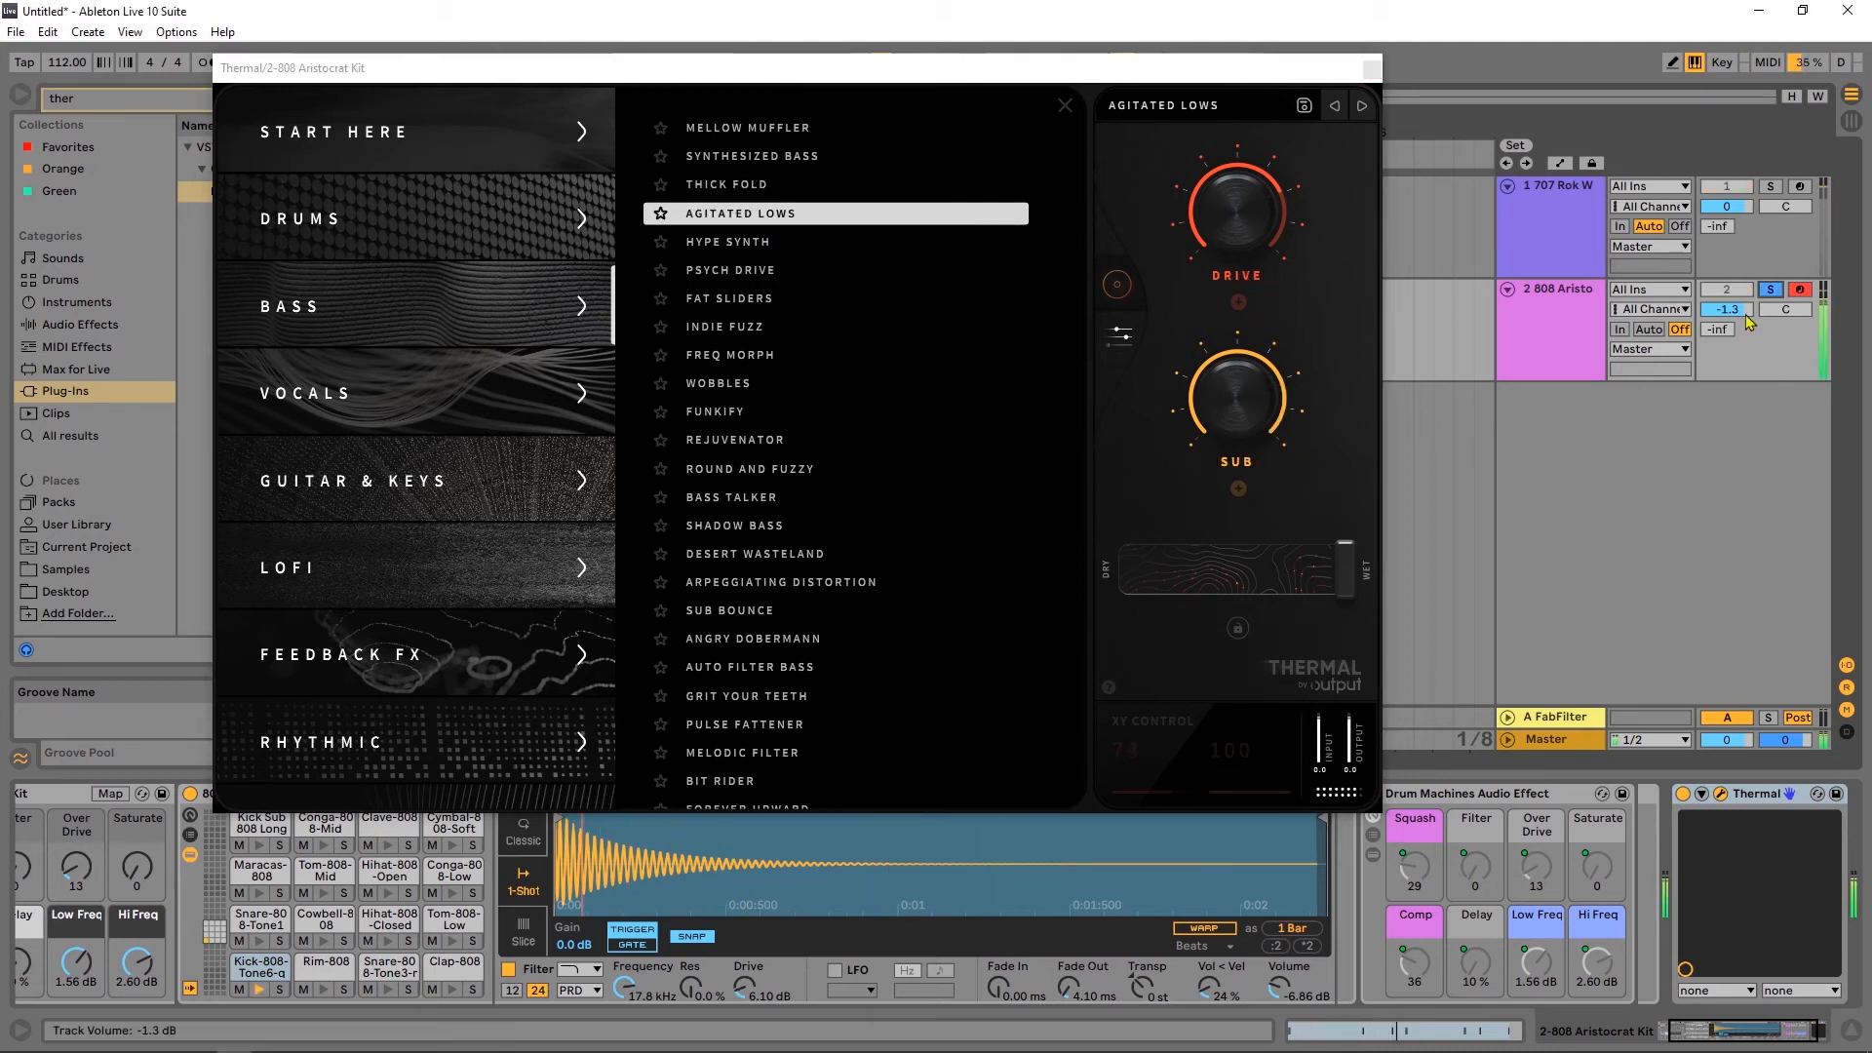
# Compare Agitated Lows at 0% and 100% dry/wet, keeping it fully wet, and raise its Drive macro to 100%.
pyautogui.moveTo(1344, 569); pyautogui.dragTo(962, 599)
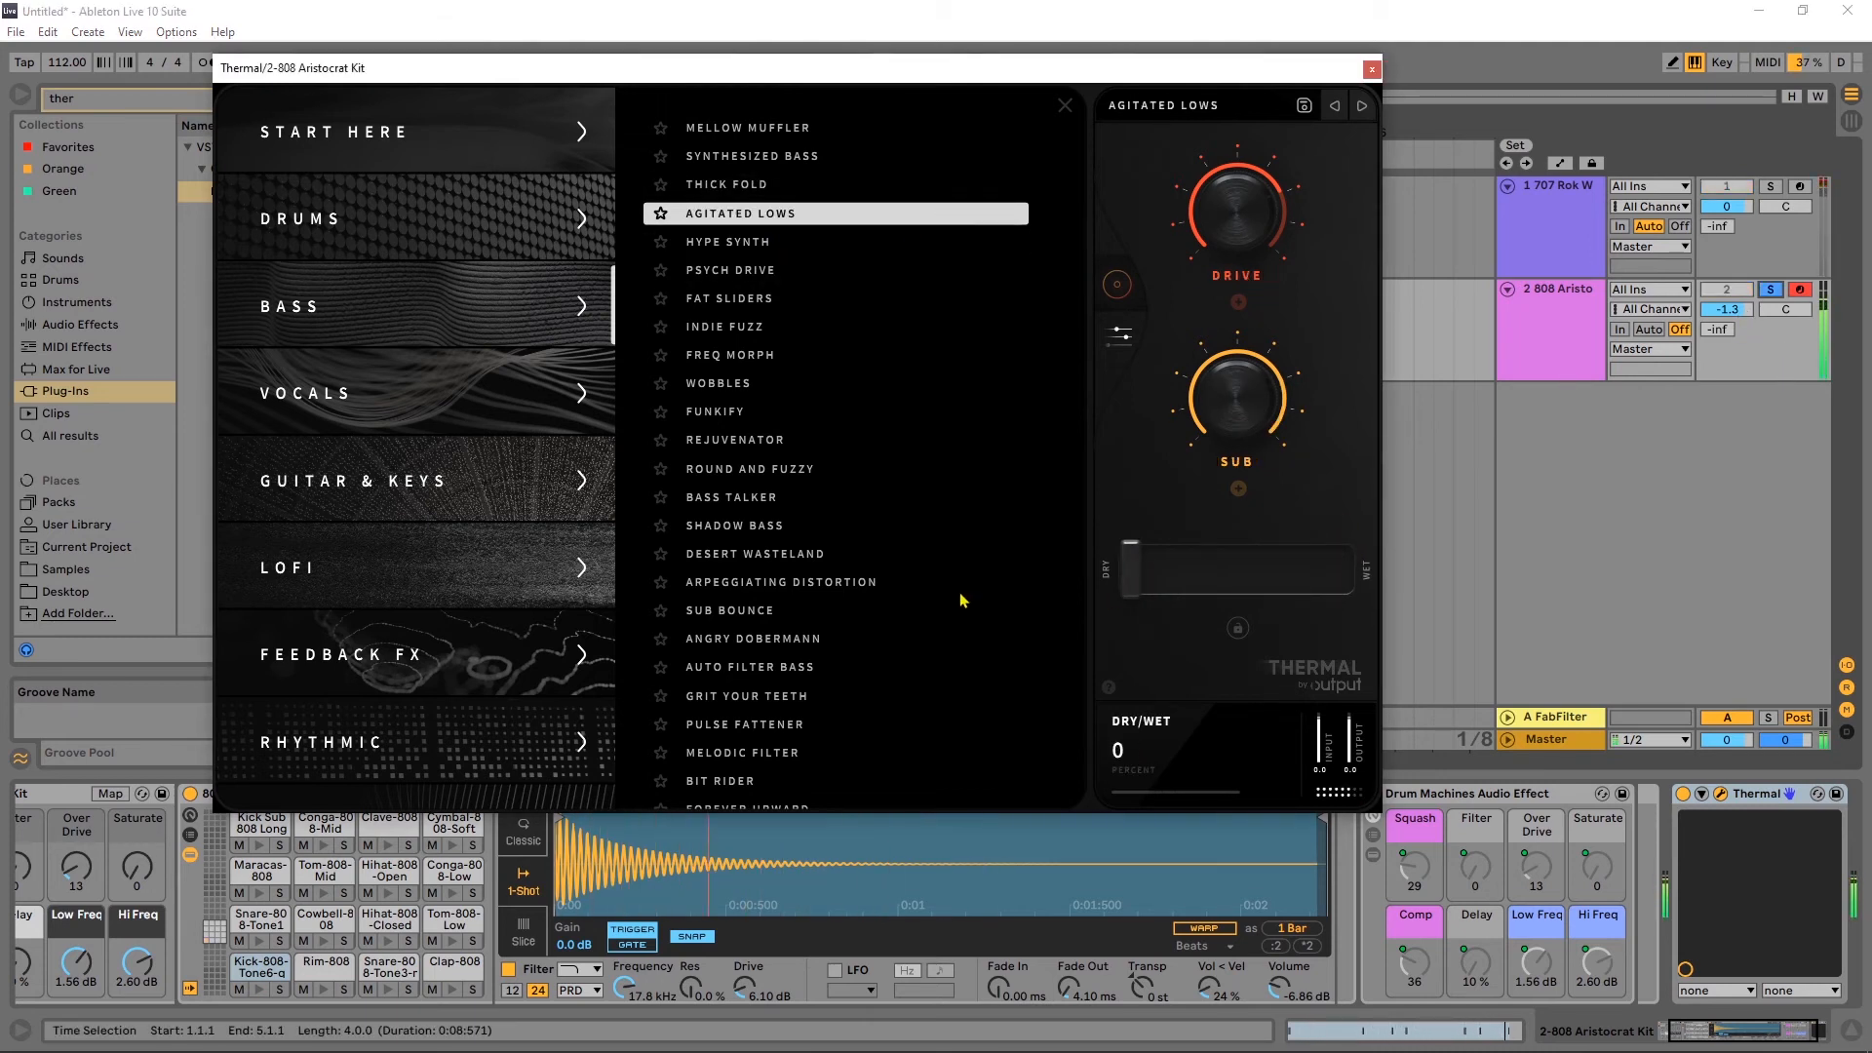
pyautogui.moveTo(1131, 569); pyautogui.dragTo(1348, 568)
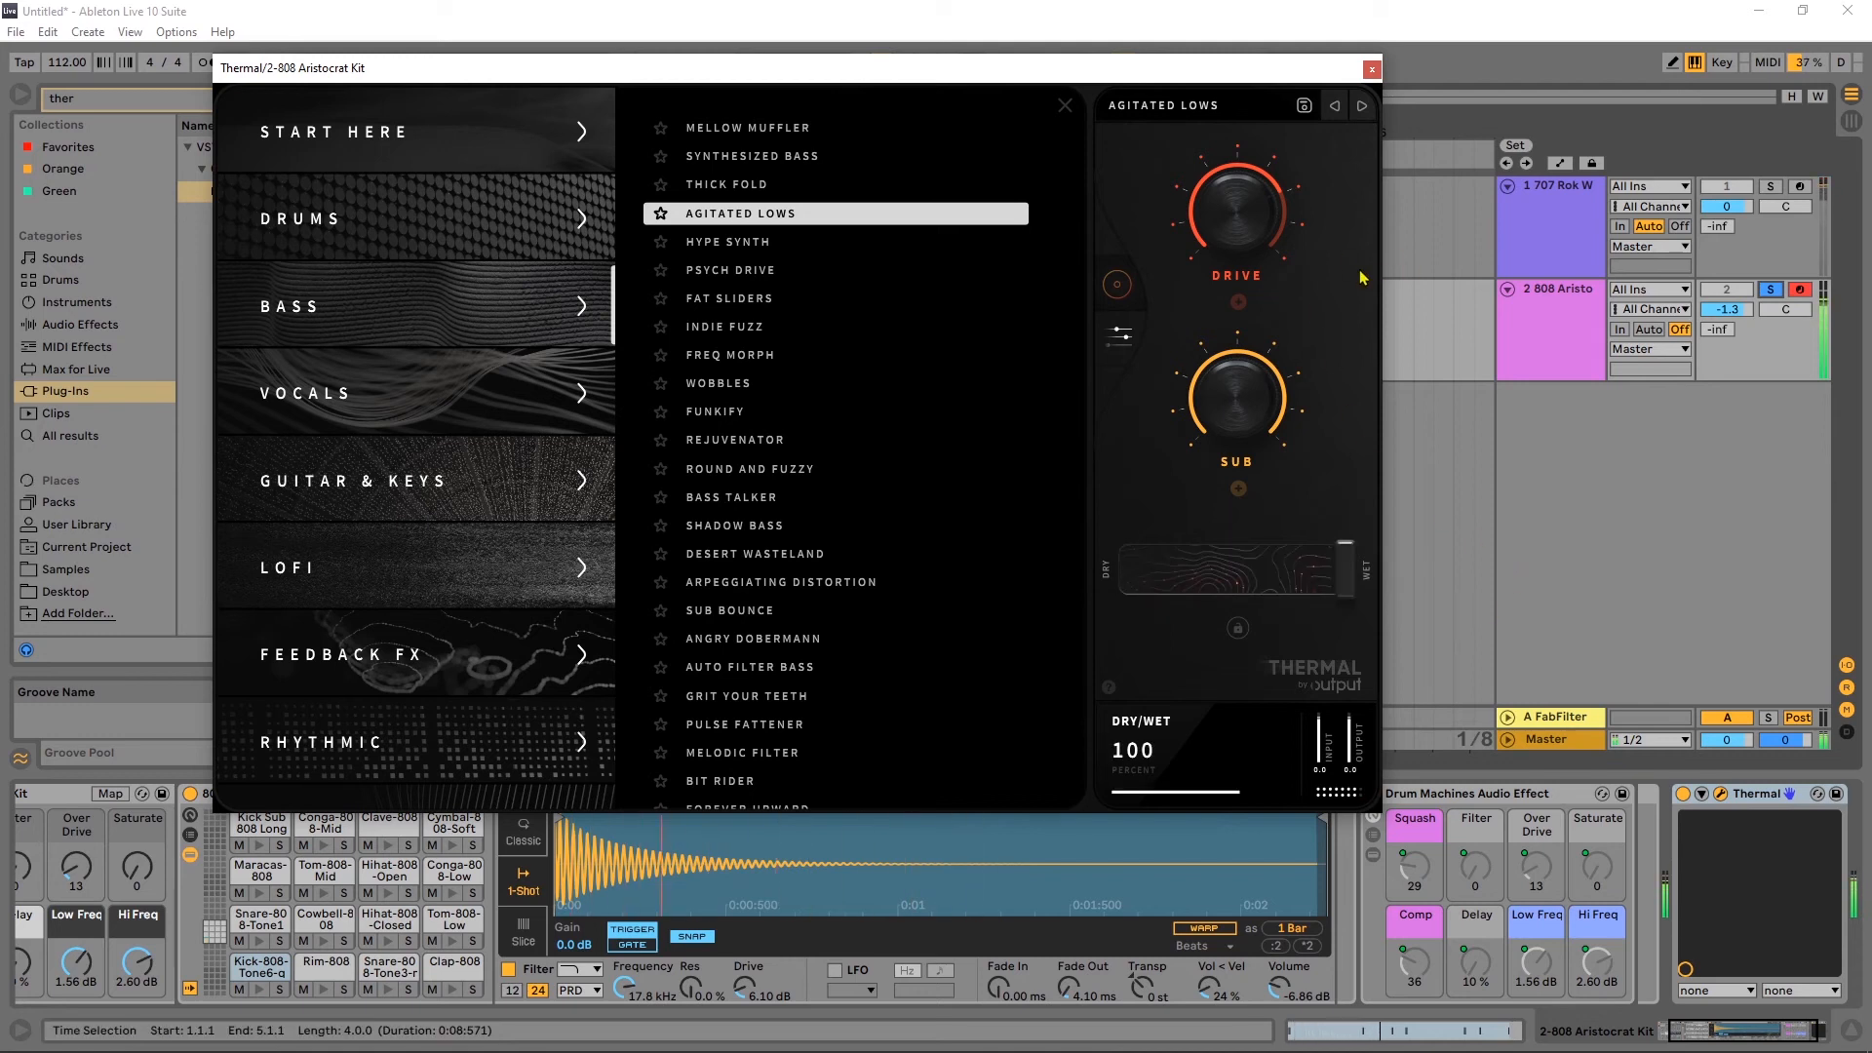
pyautogui.moveTo(1305, 226)
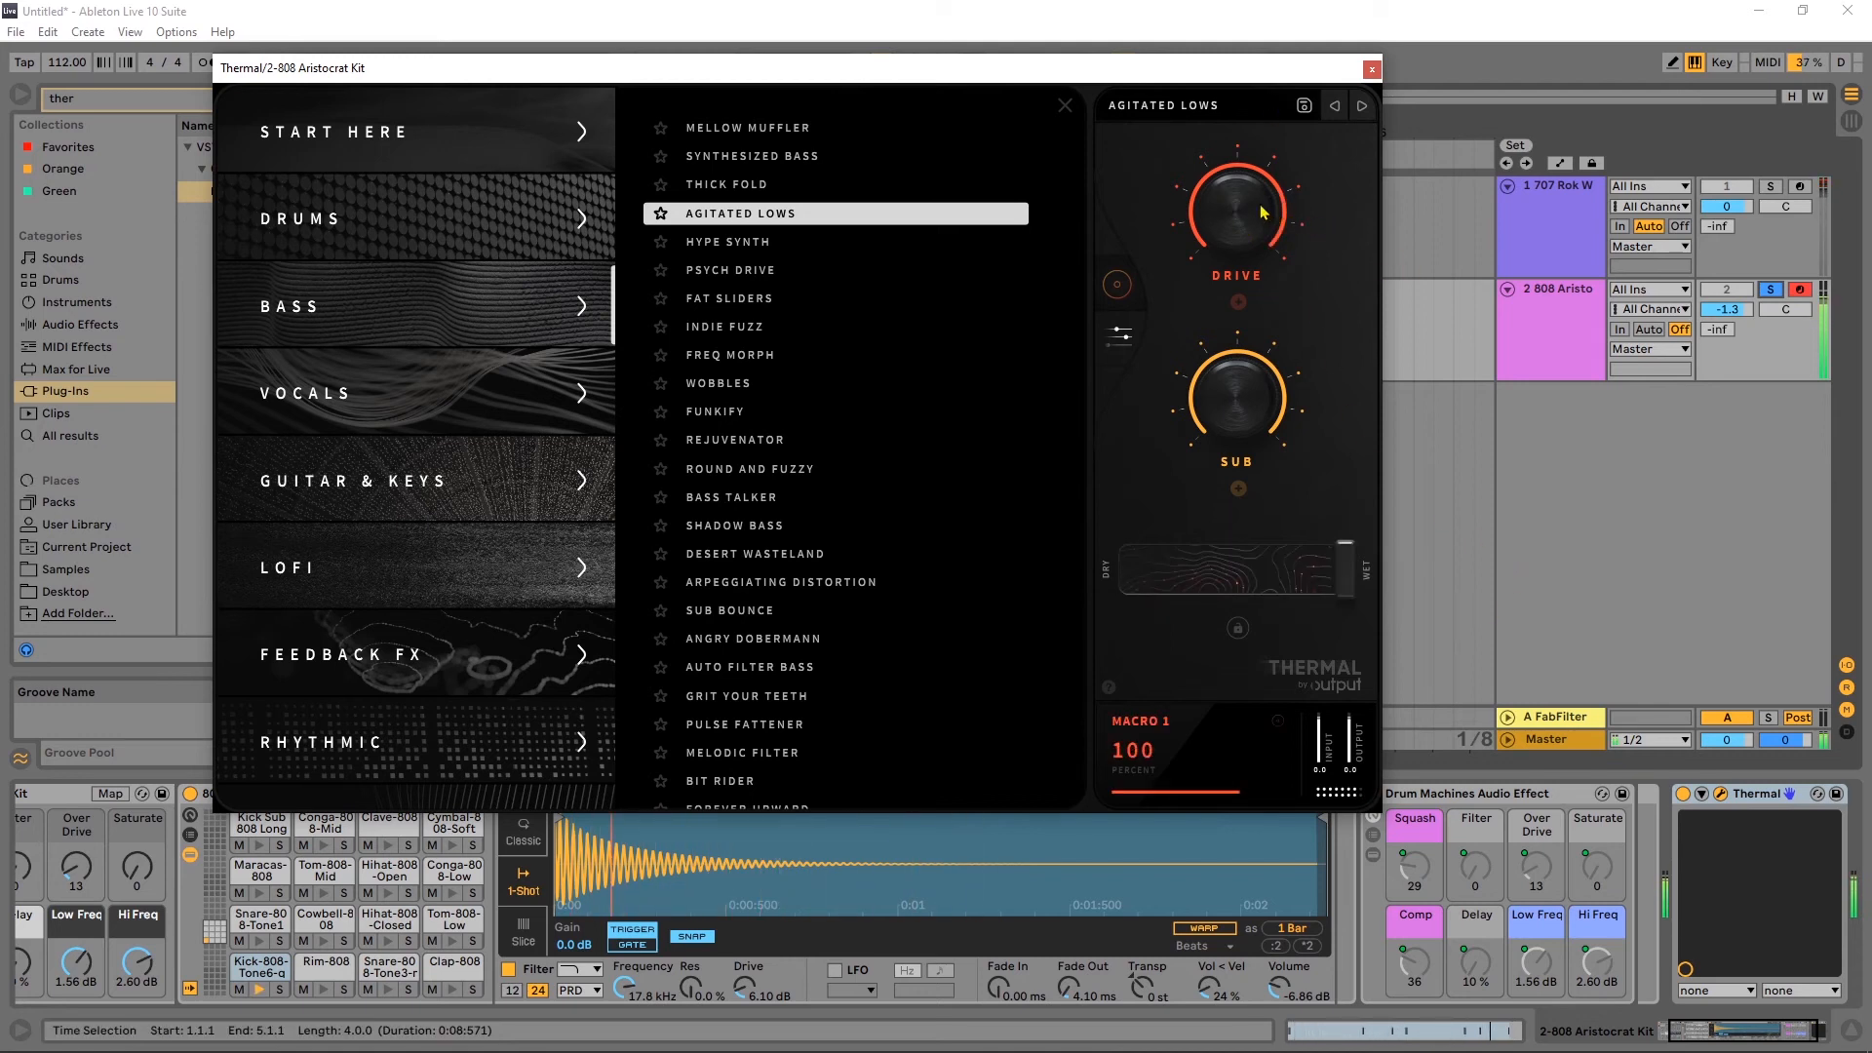
pyautogui.moveTo(1271, 214); pyautogui.dragTo(1299, 135)
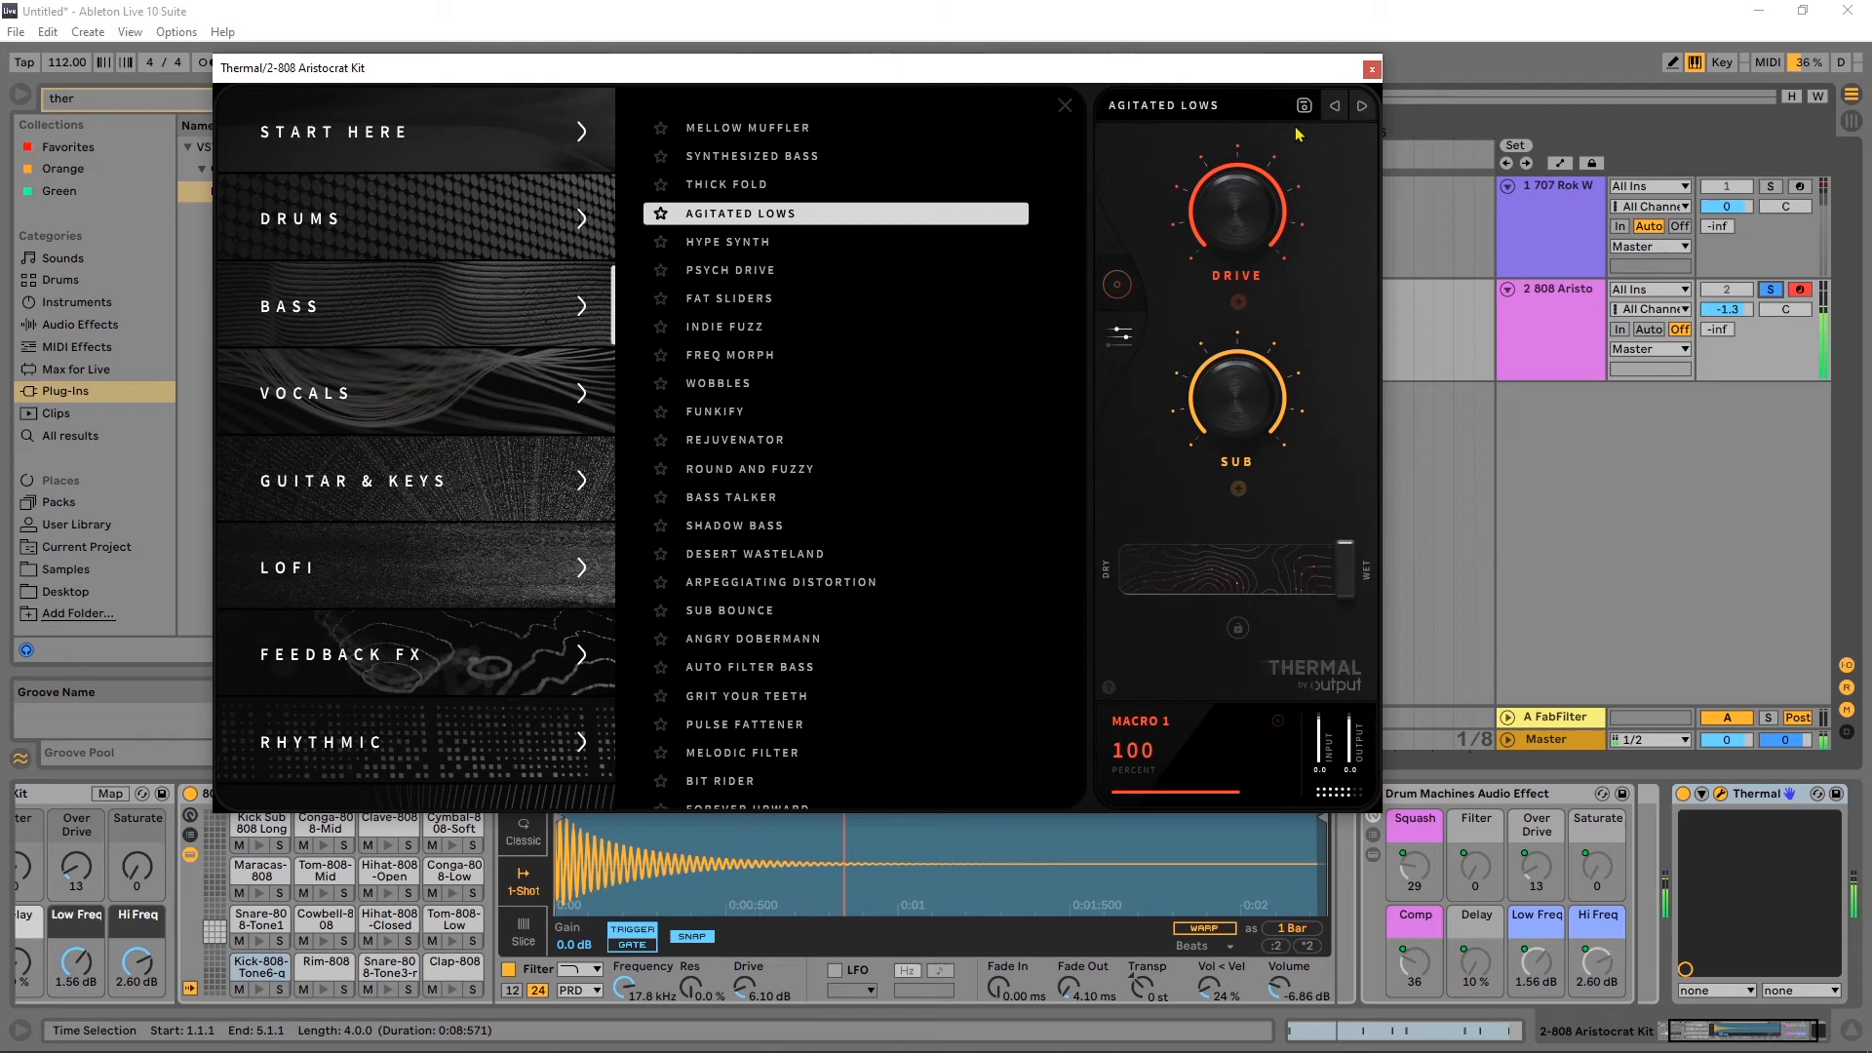
# Unsolo the 808 Aristocrat track, audition Thermal's Wobbles preset with both tracks playing, and solo the track again.
pyautogui.click(1769, 290)
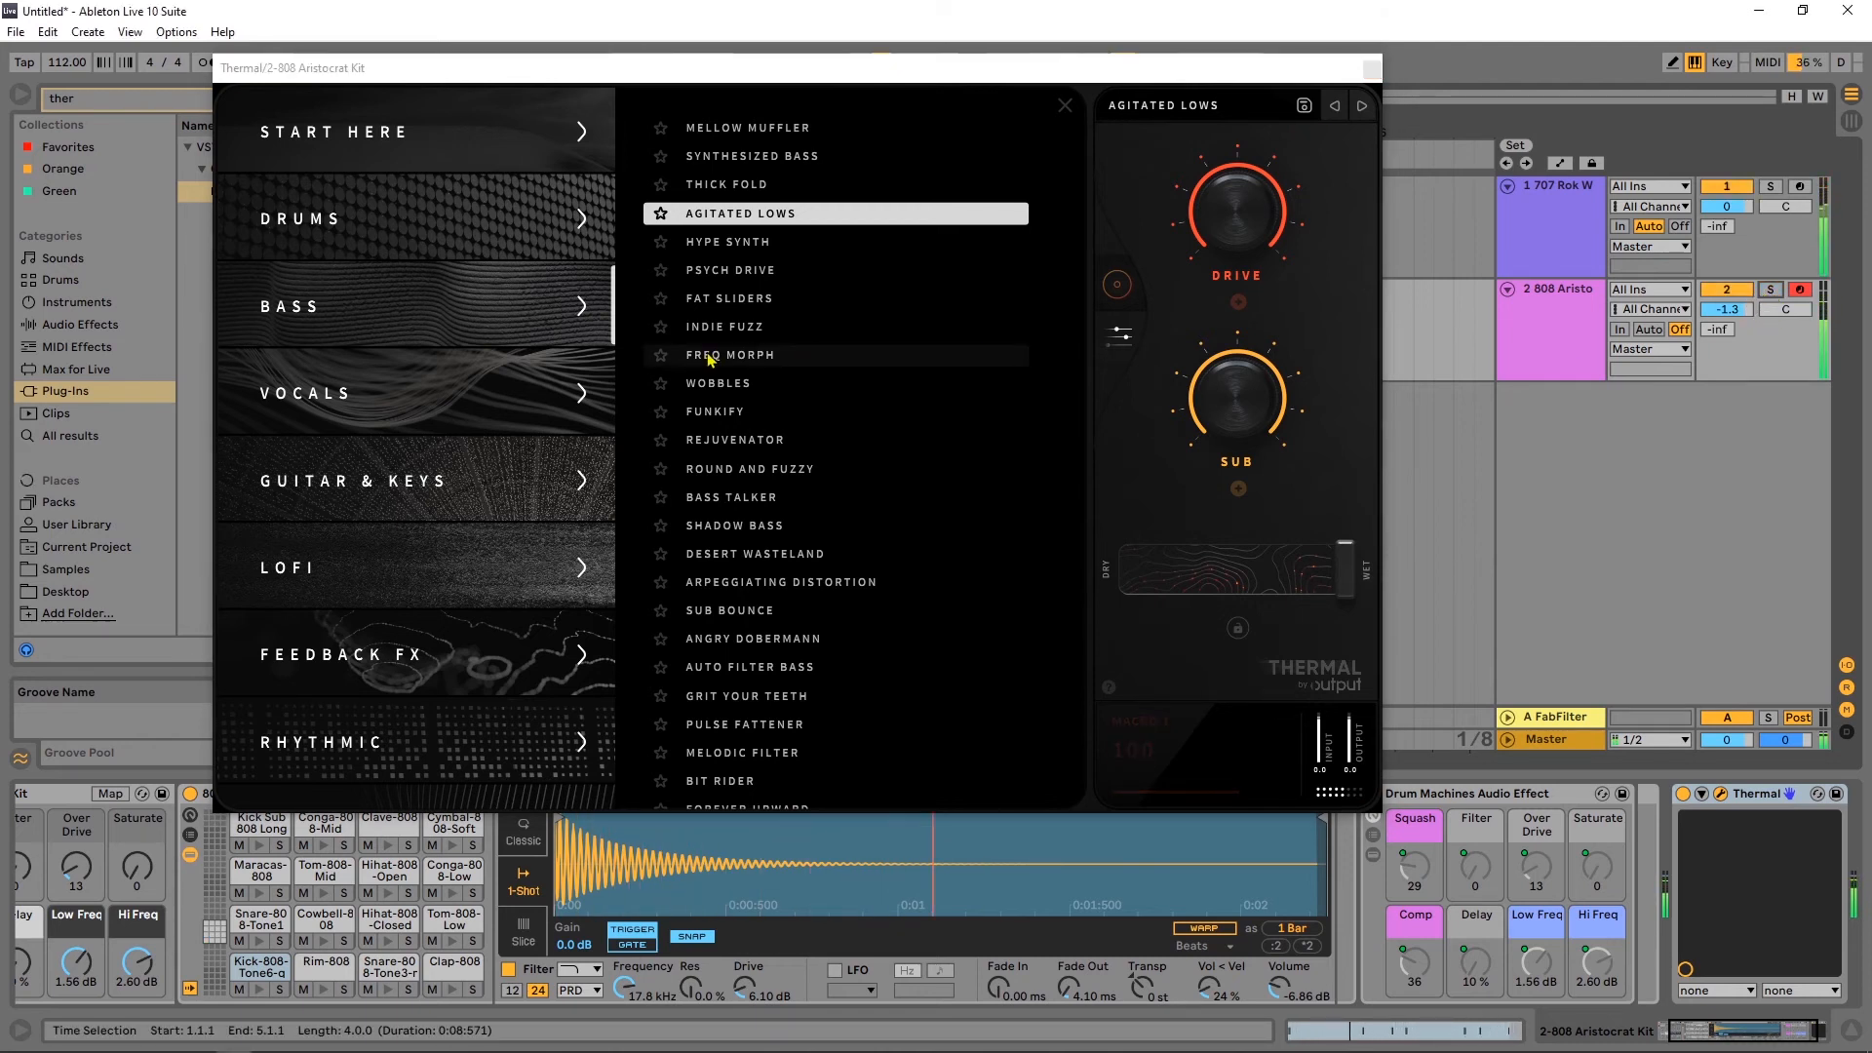
pyautogui.click(731, 383)
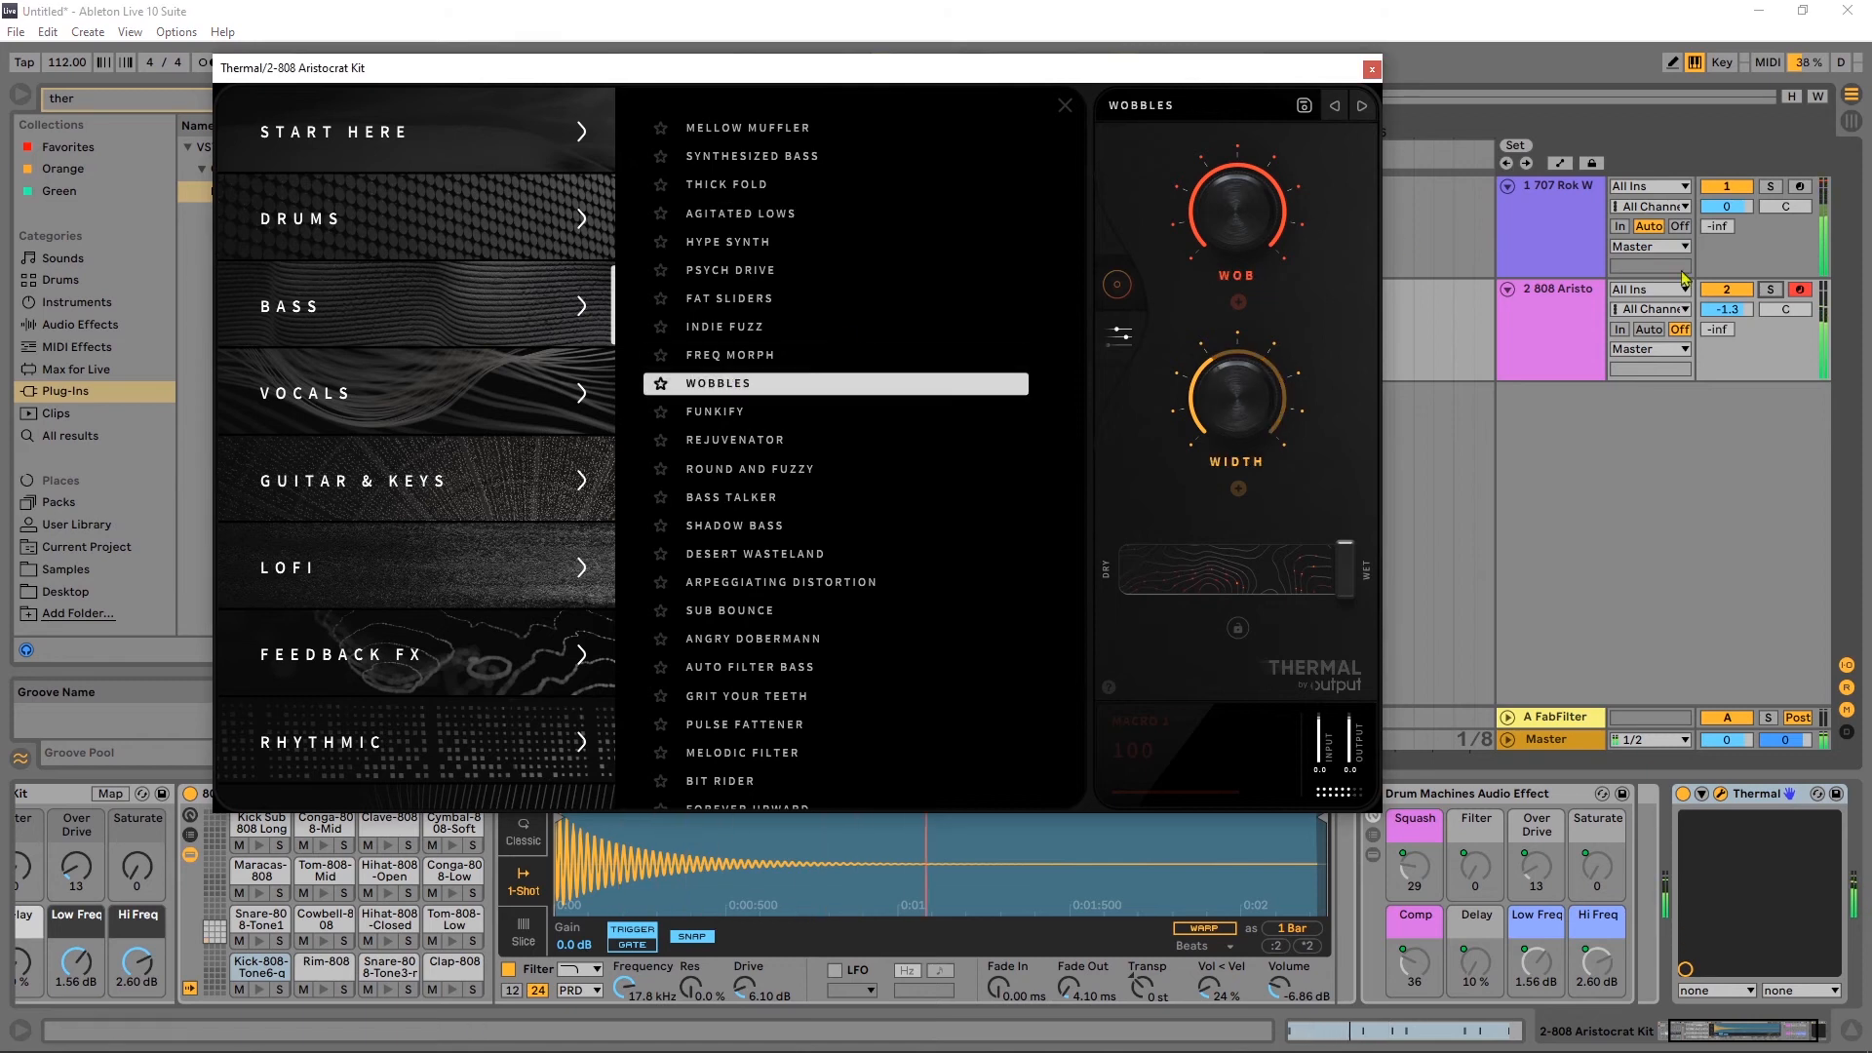
pyautogui.click(1769, 291)
# Audition the Rejuvenator and Desert Wasteland Bass presets, load Arpeggiating Distortion, and unsolo the 808 Aristocrat track.
pyautogui.click(711, 443)
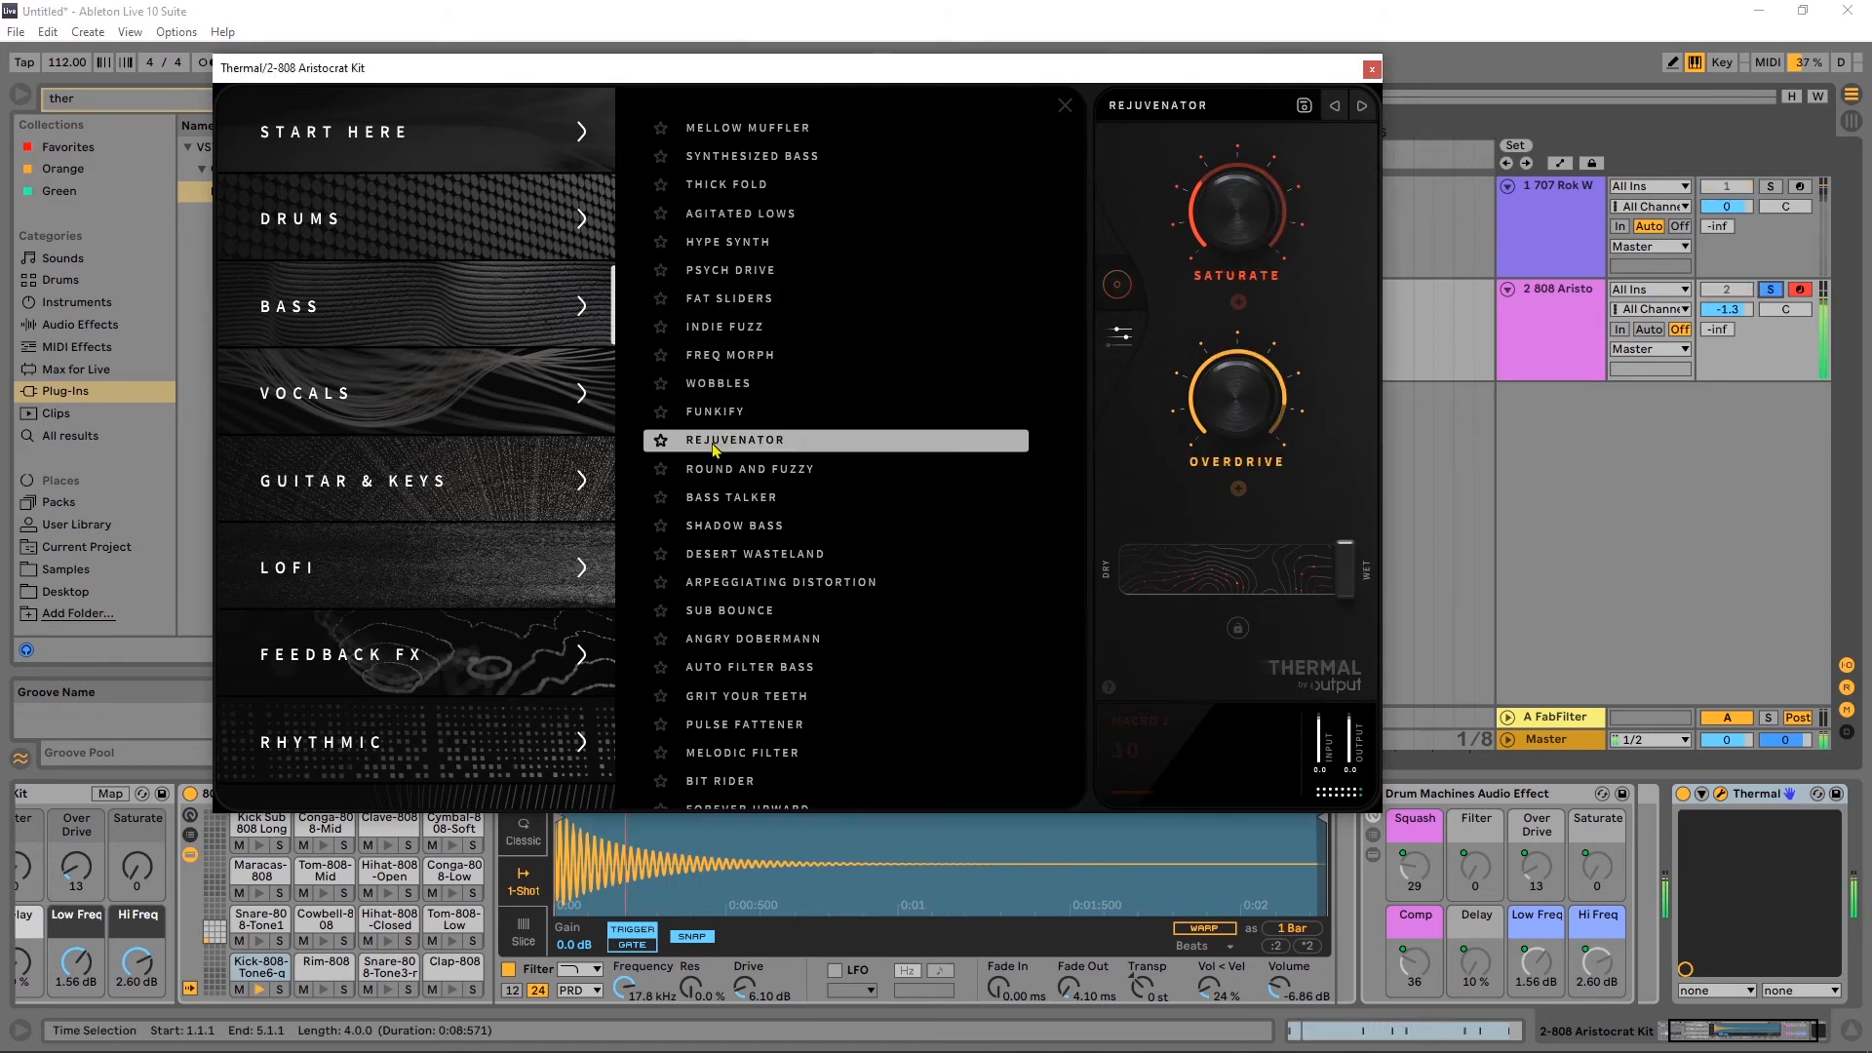
pyautogui.click(775, 566)
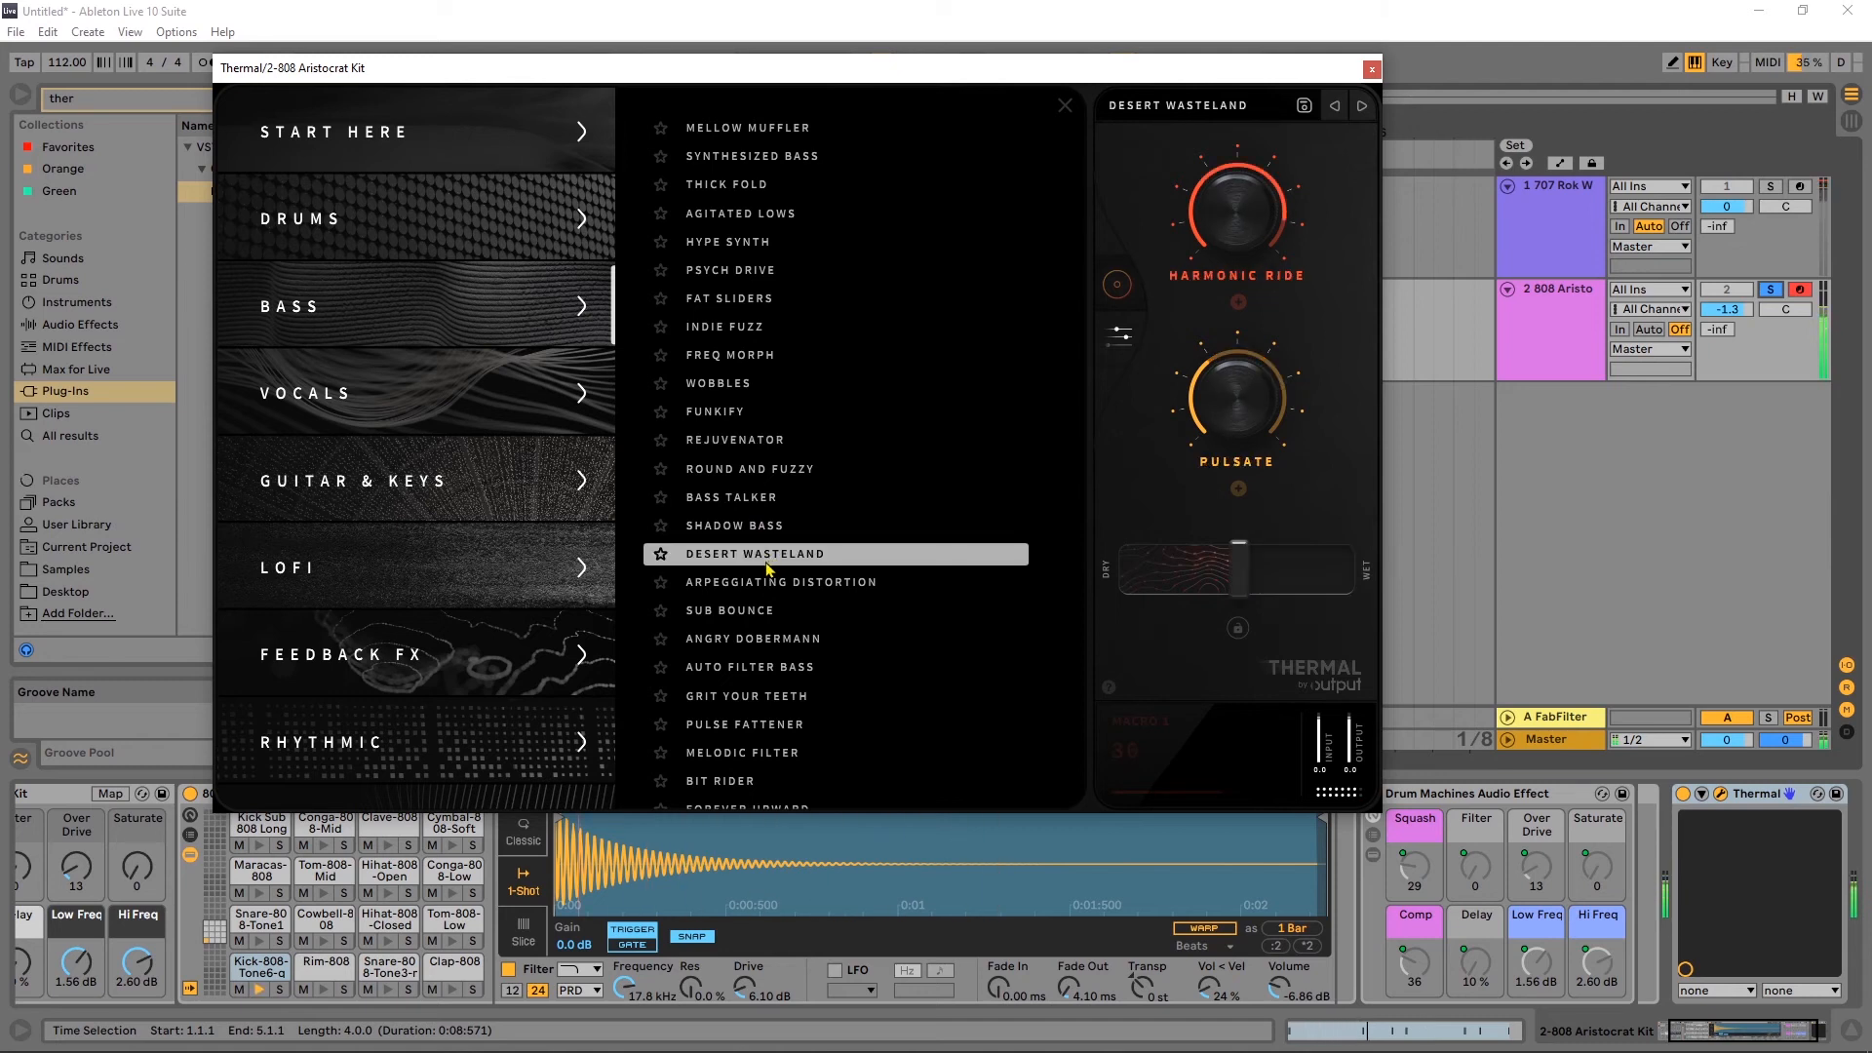
pyautogui.click(761, 585)
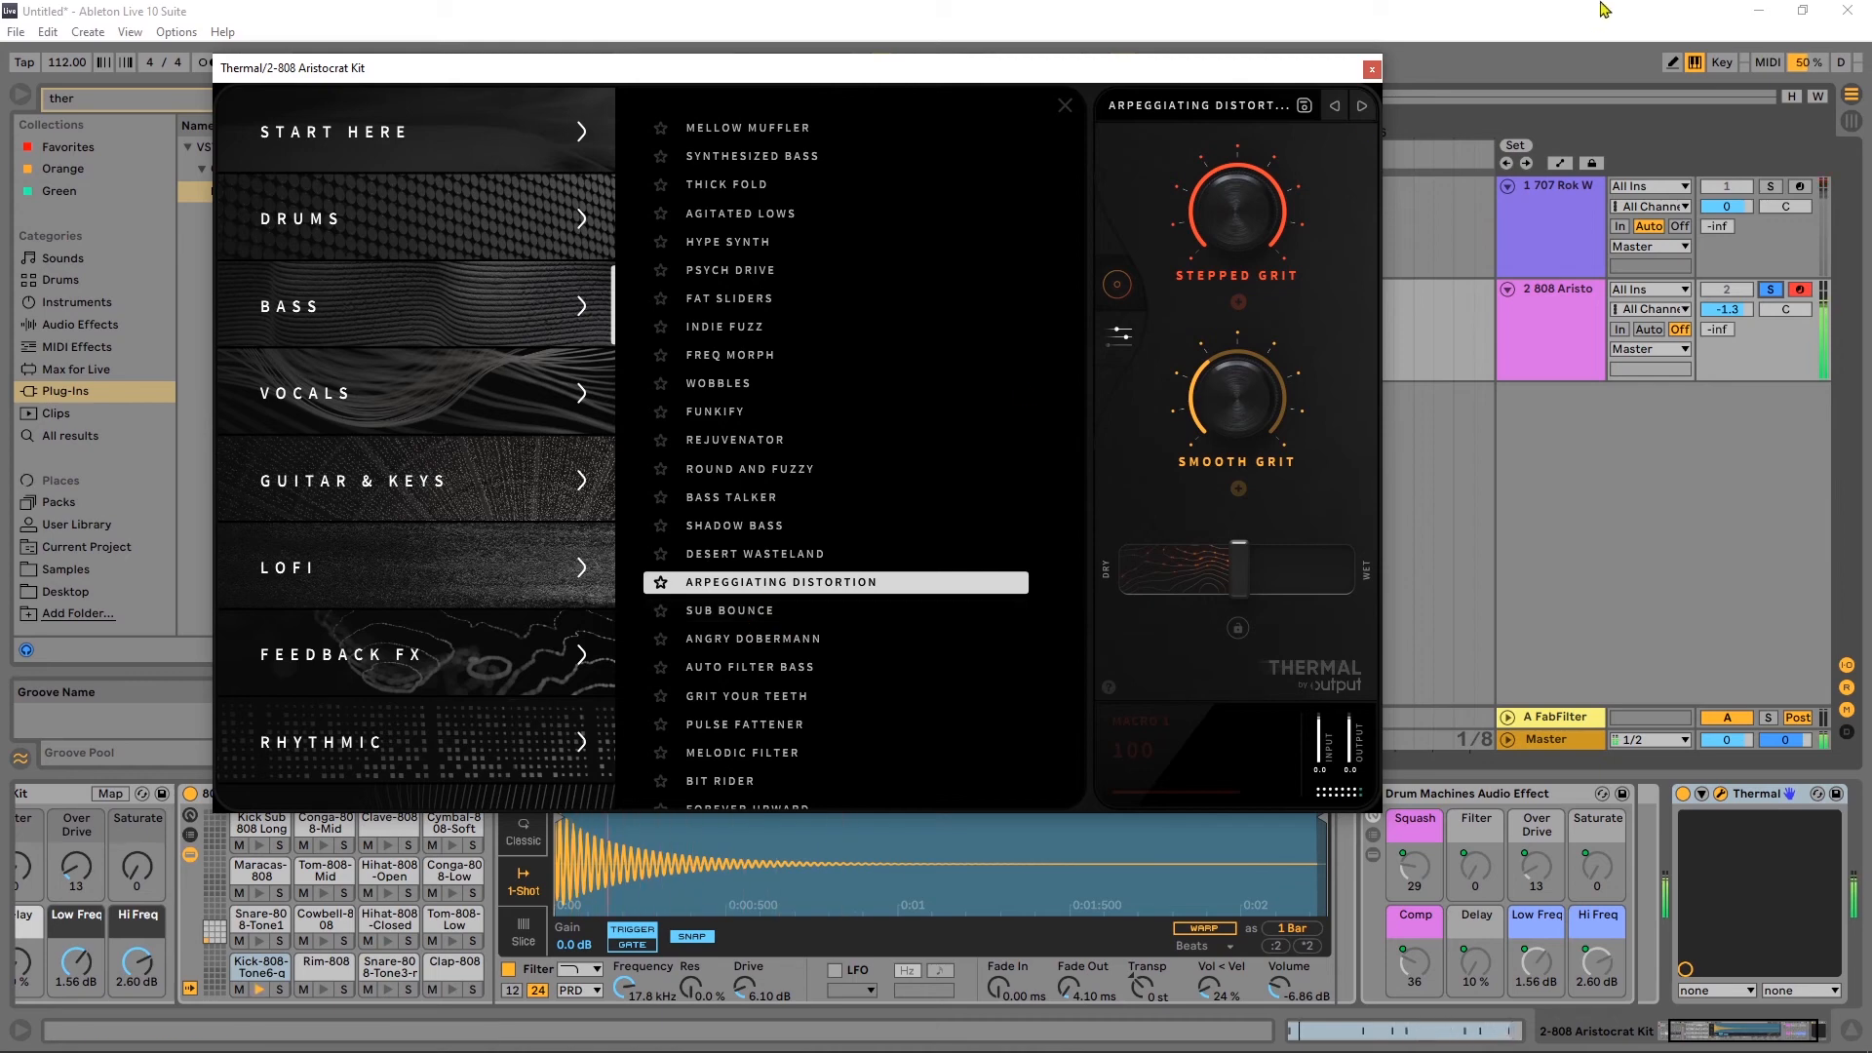
pyautogui.click(1769, 289)
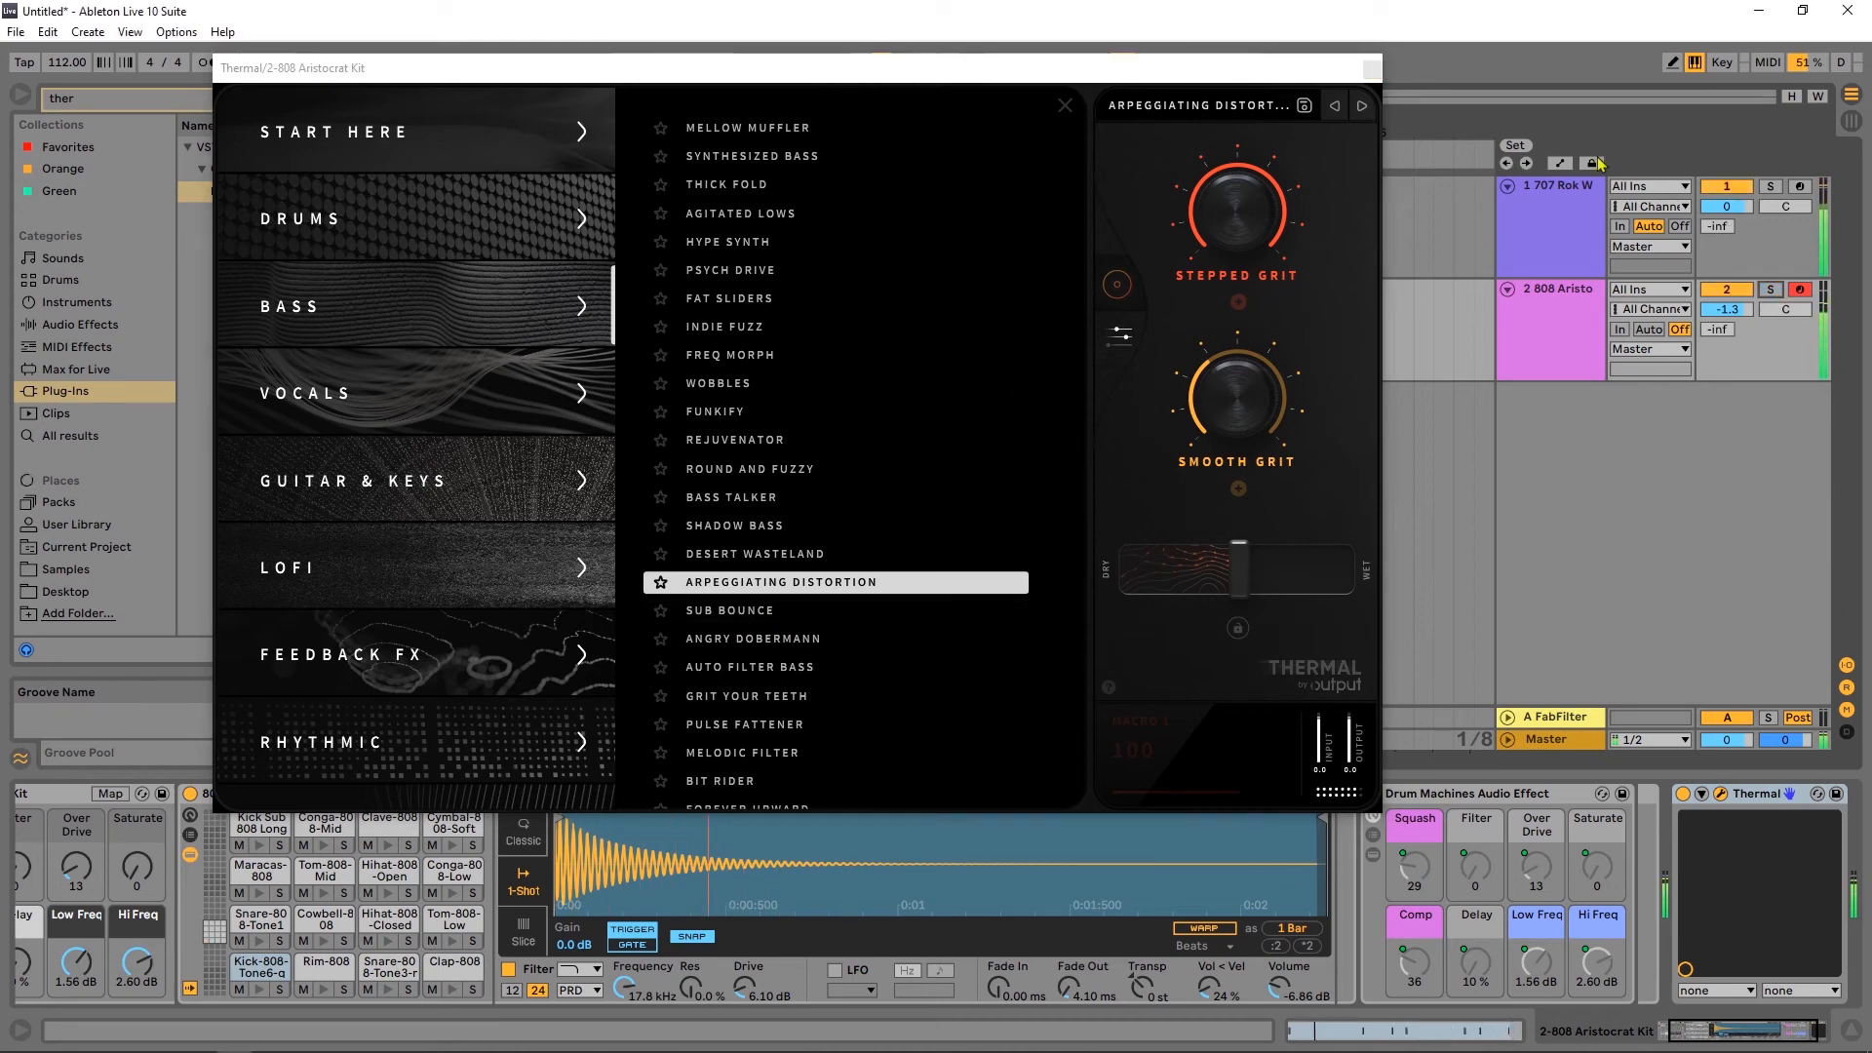
# Close the Thermal window, lower the 808 Aristocrat track volume to -2.1 dB and stop playback.
pyautogui.click(1371, 67)
pyautogui.moveTo(1716, 322); pyautogui.dragTo(1716, 331)
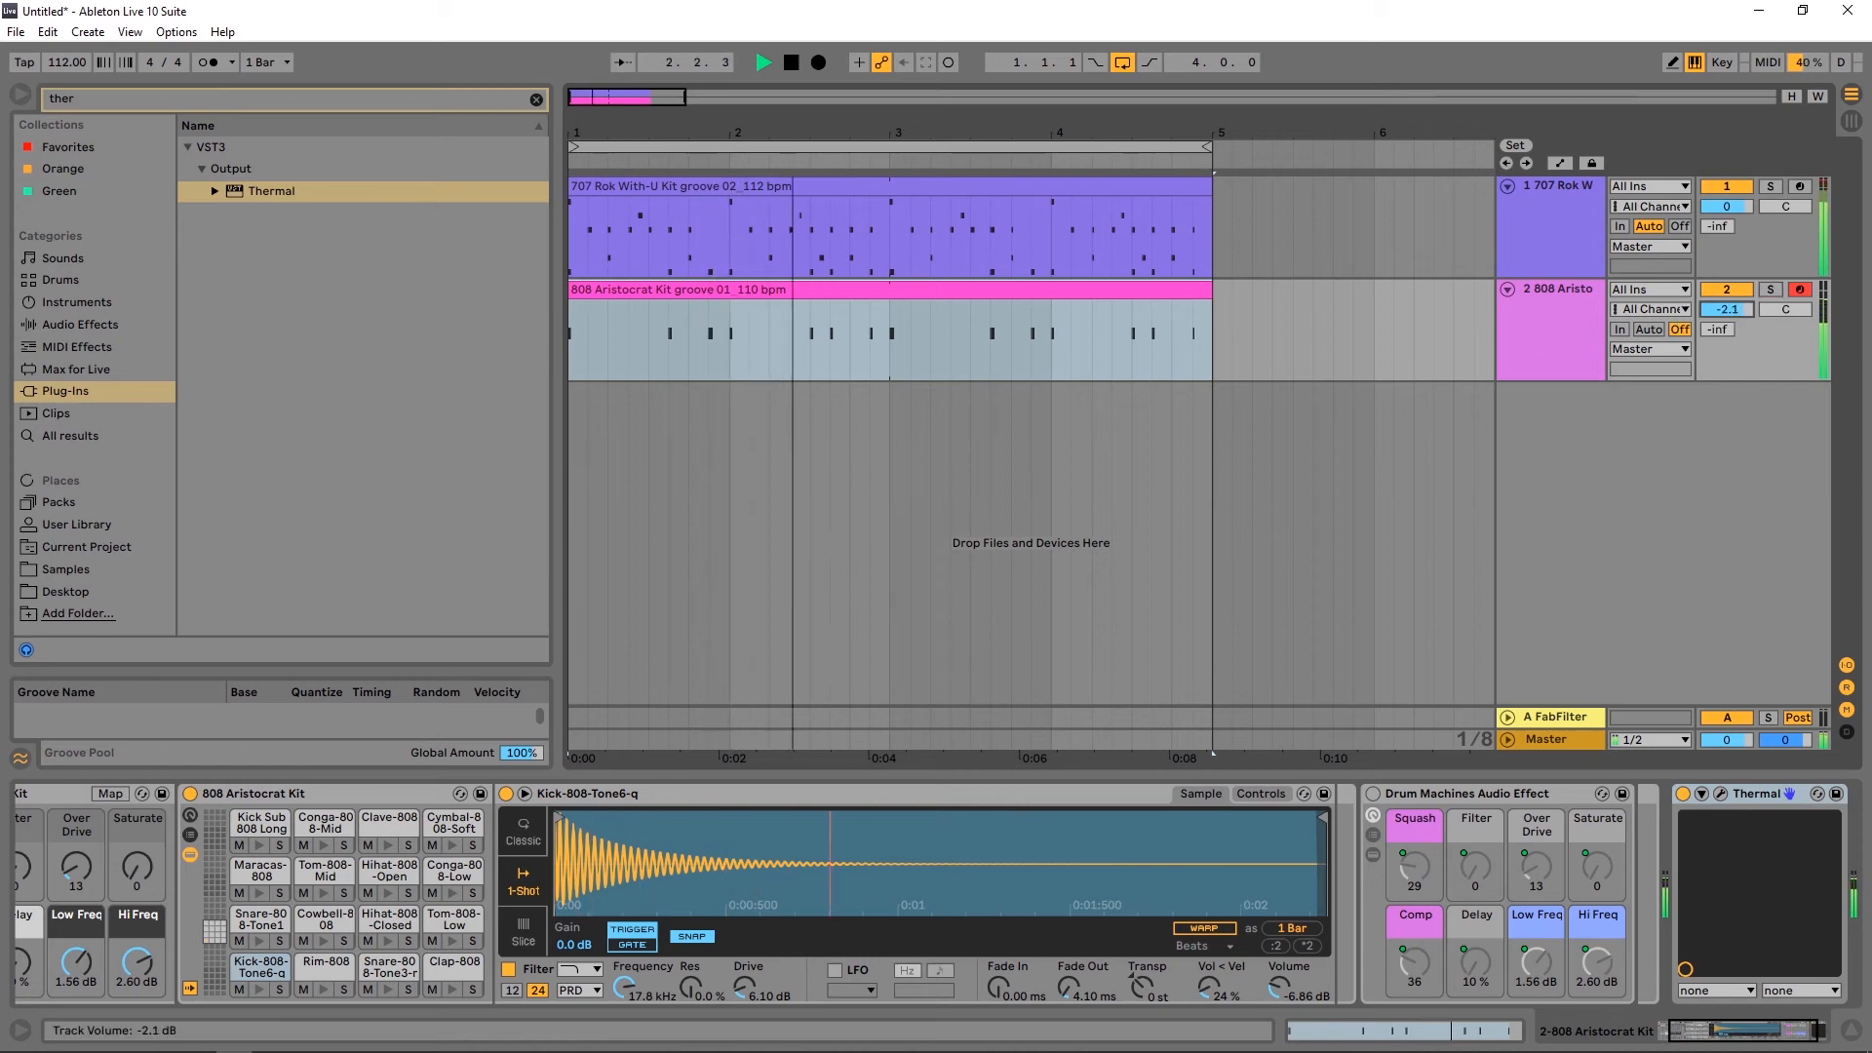
pyautogui.press('space')
# Group the 707 and 808 drum tracks and add the Thermal plug-in to the group track.
pyautogui.click(1524, 322)
pyautogui.keyDown('shift'); pyautogui.click(1542, 229); pyautogui.keyUp('shift')
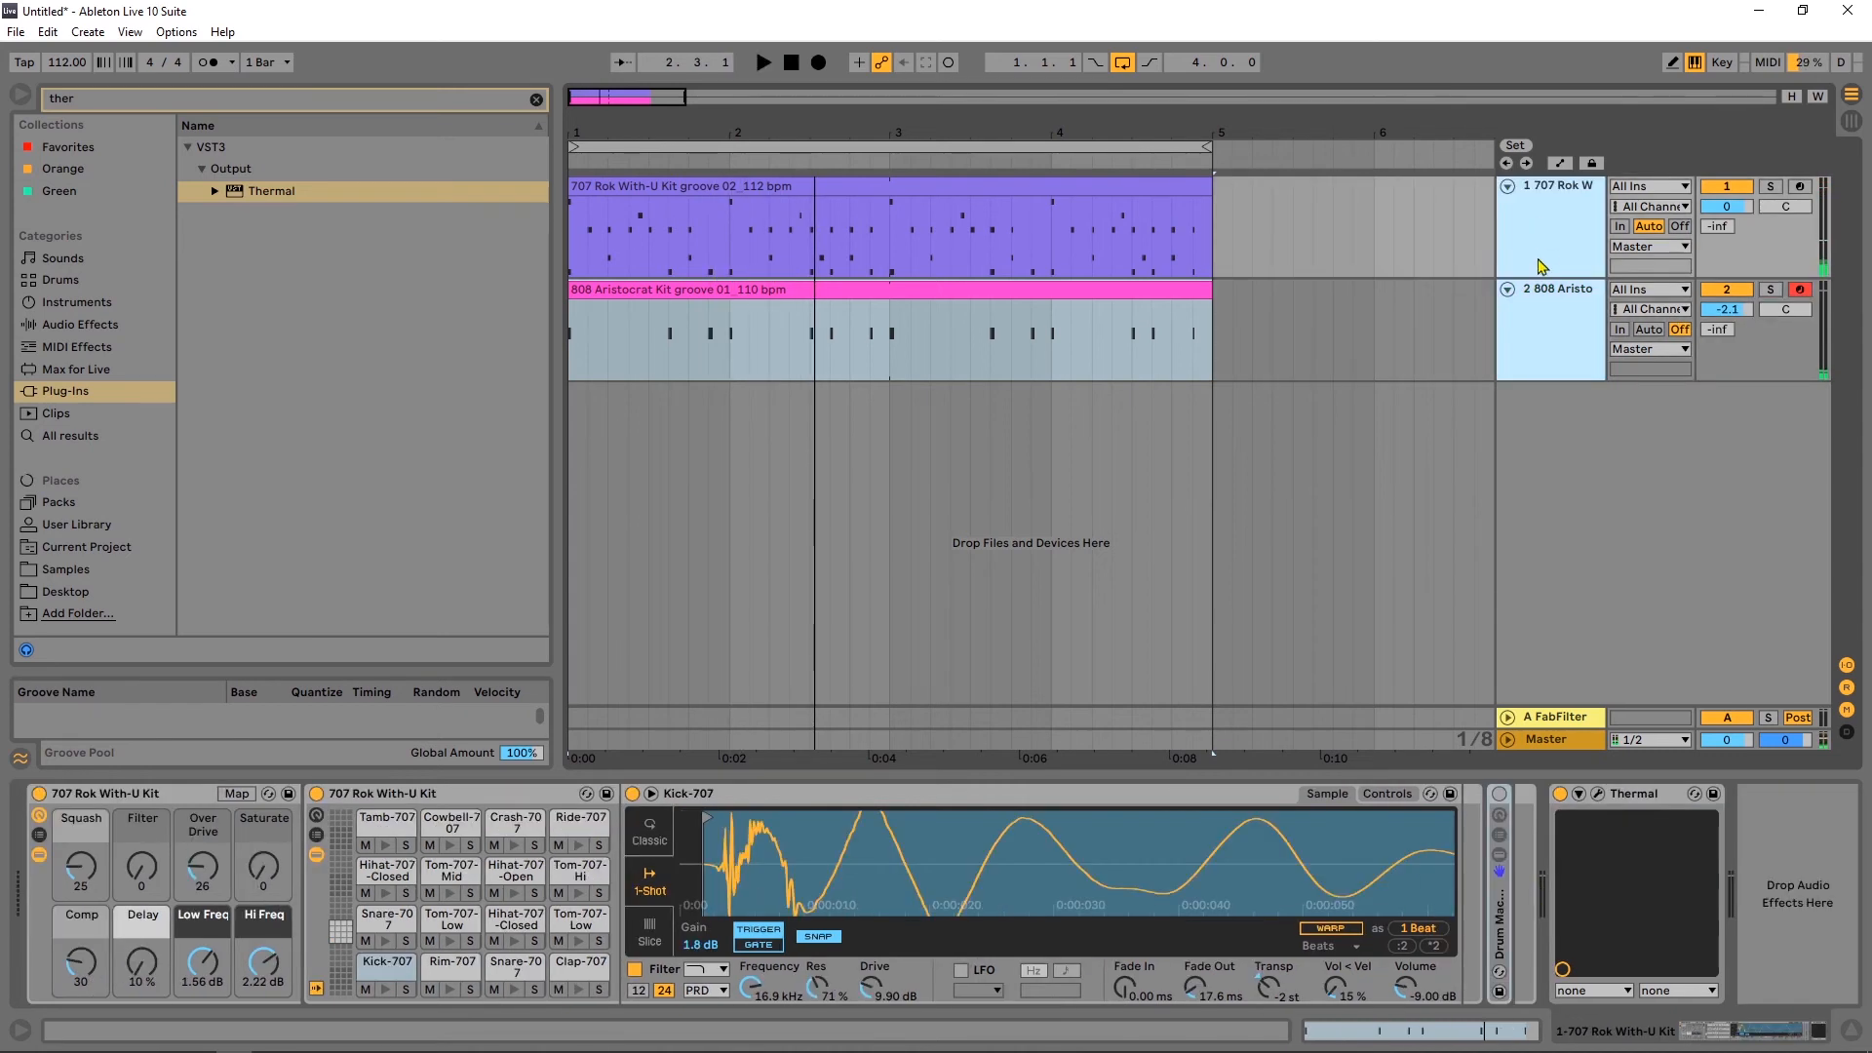
pyautogui.hotkey('ctrl', 'g')
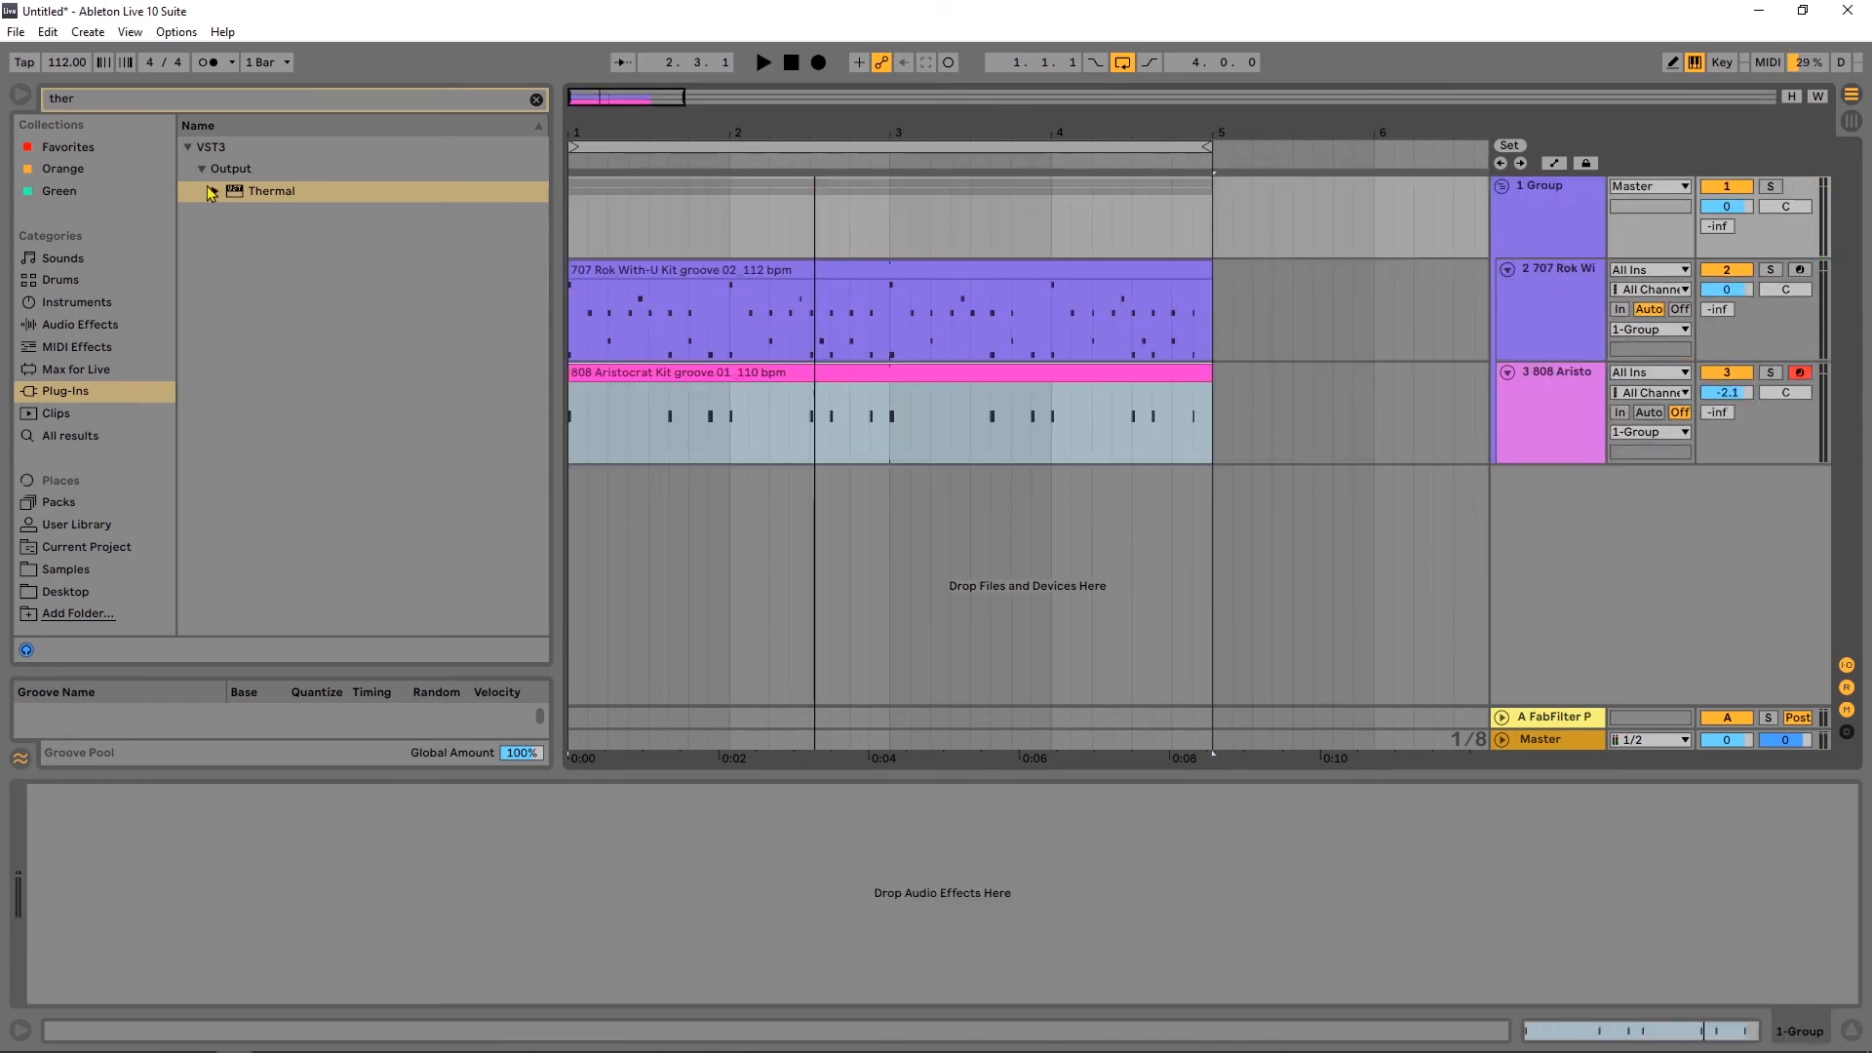
pyautogui.moveTo(230, 190); pyautogui.dragTo(1357, 231)
pyautogui.moveTo(1547, 216); pyautogui.dragTo(1547, 217)
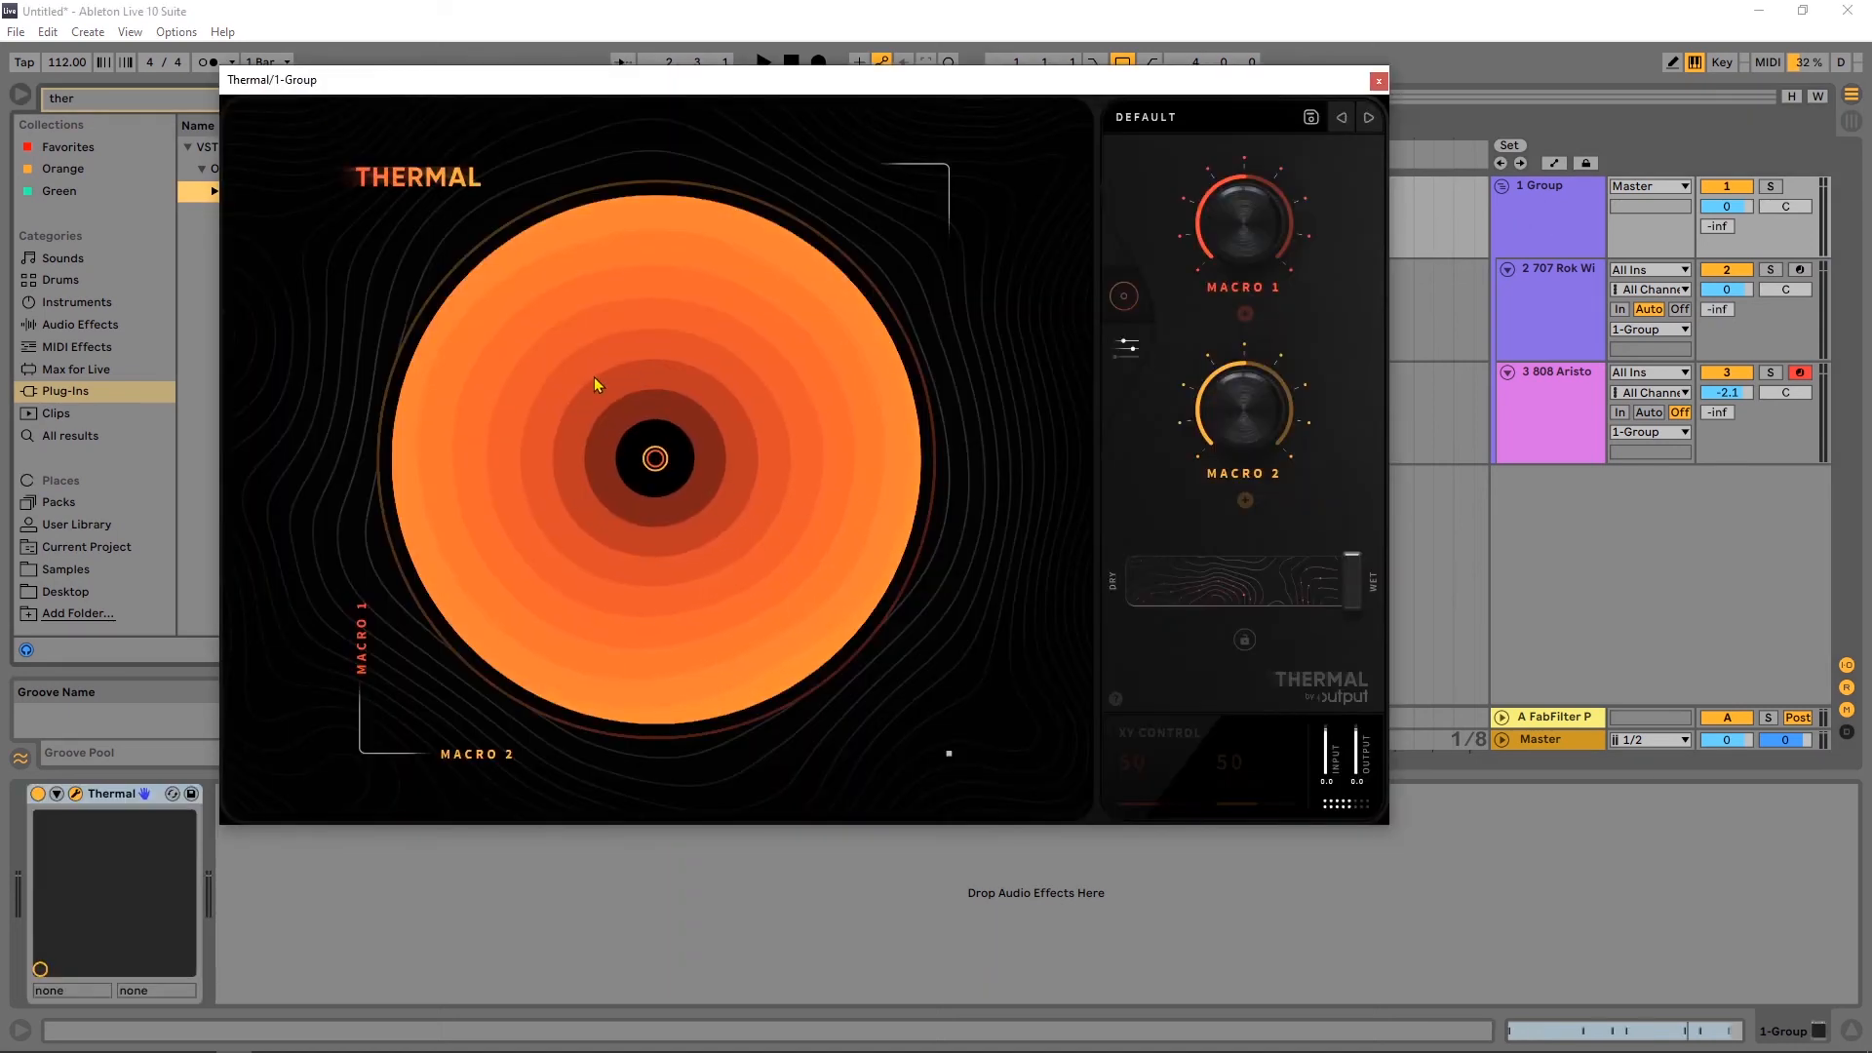
# Play the group and audition Wicked Shred, Death by Triangle, Vivisepulture and Strange Sandwich from Thermal's Extreme category.
pyautogui.scroll(-5, 329, 541)
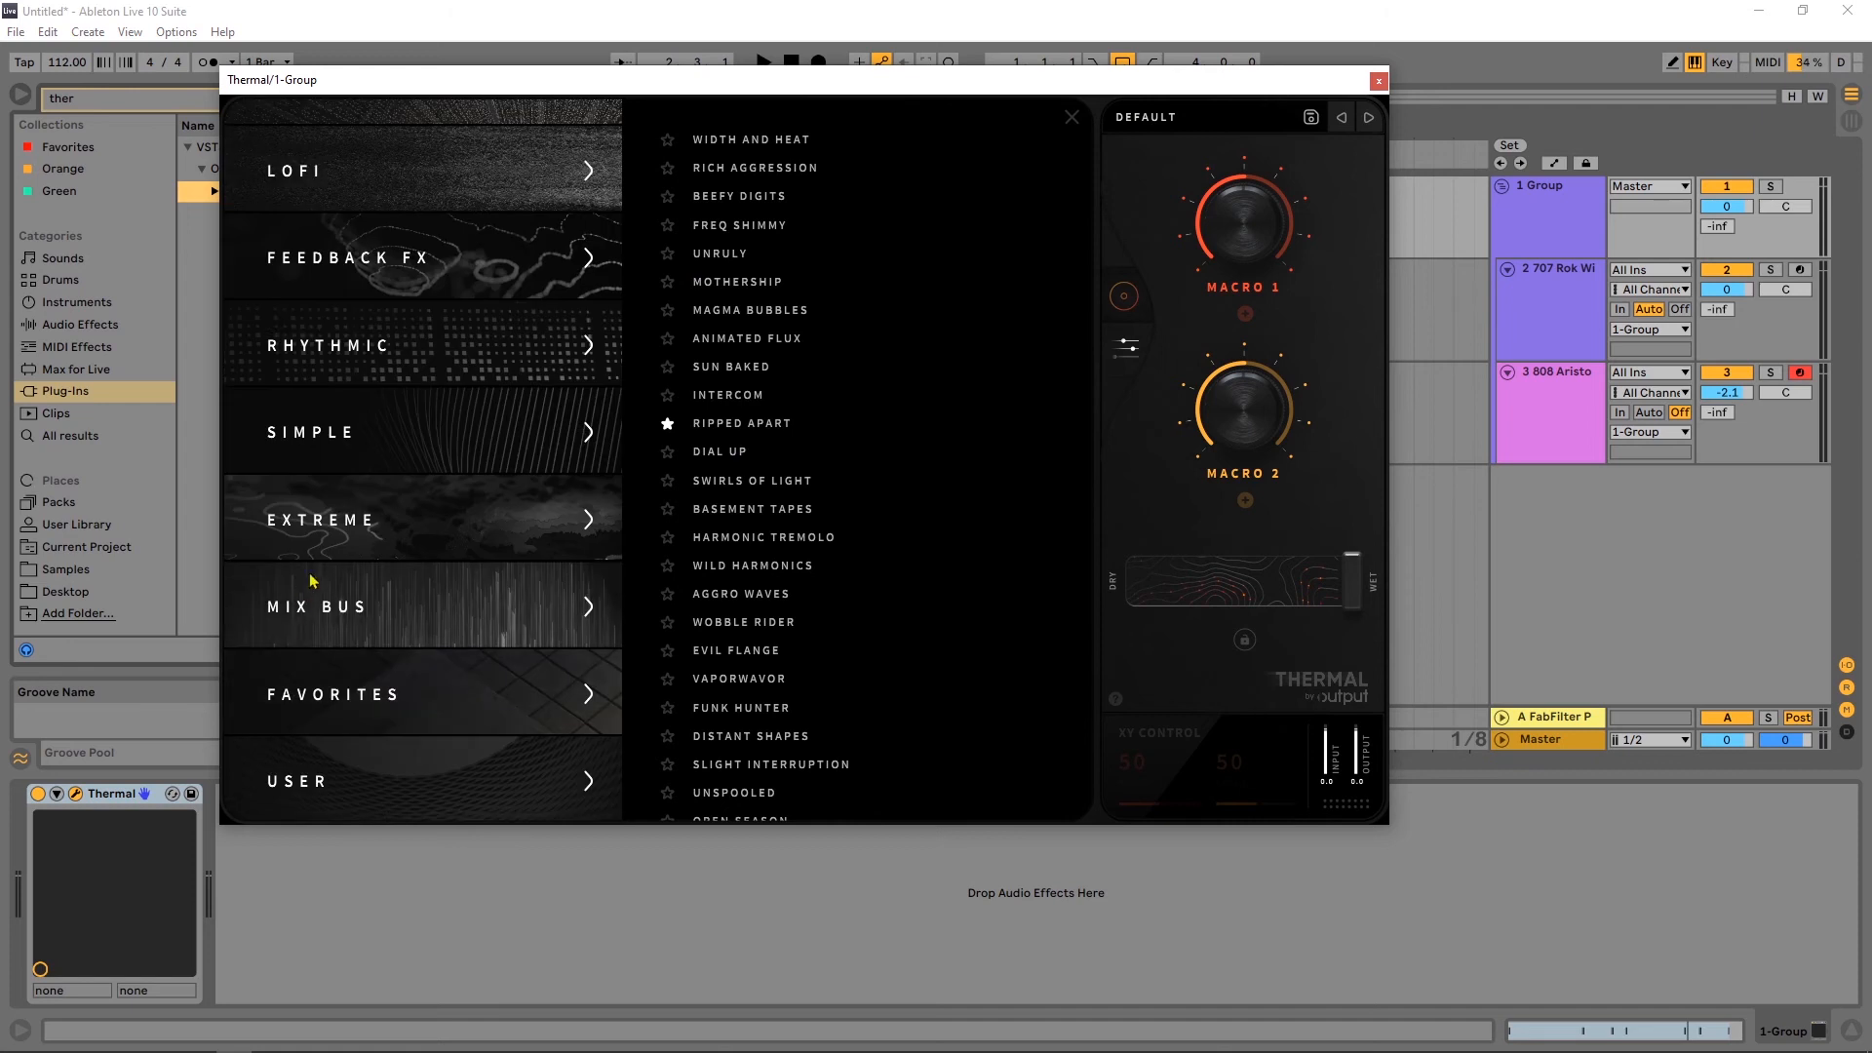
pyautogui.click(332, 524)
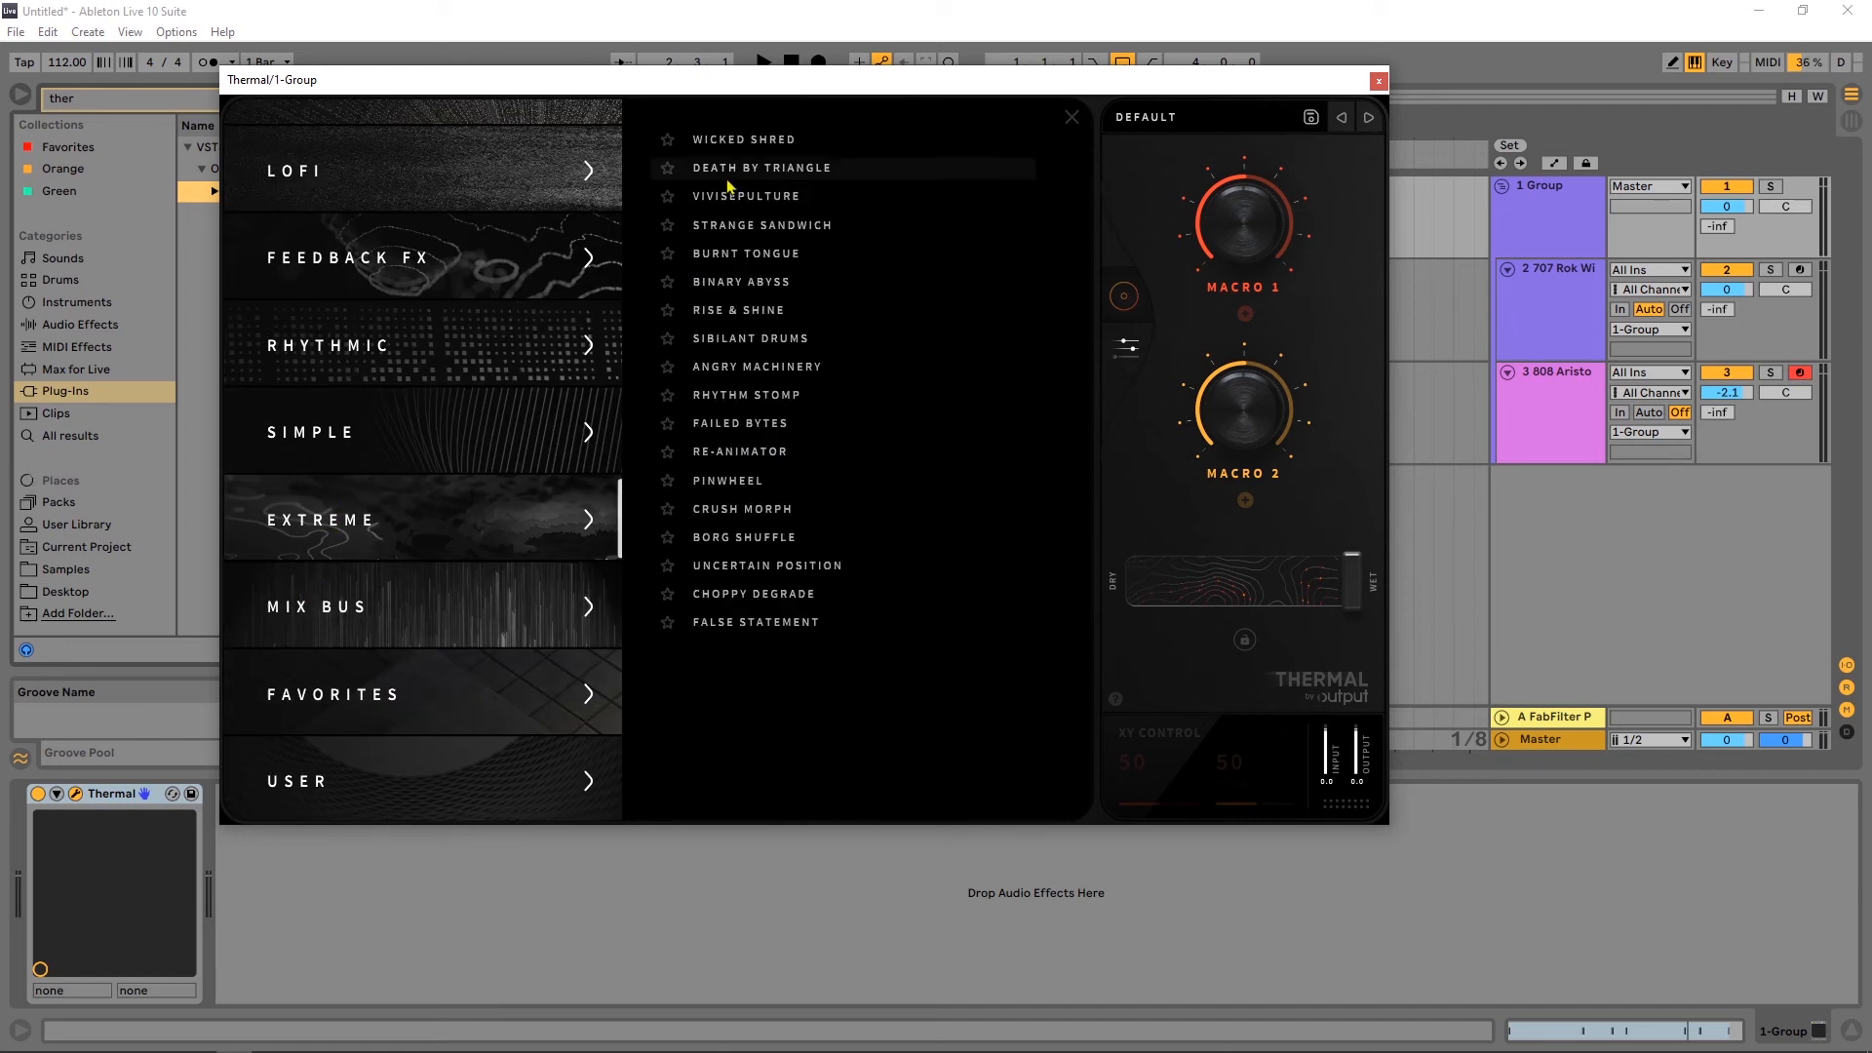
pyautogui.click(777, 145)
pyautogui.press('space')
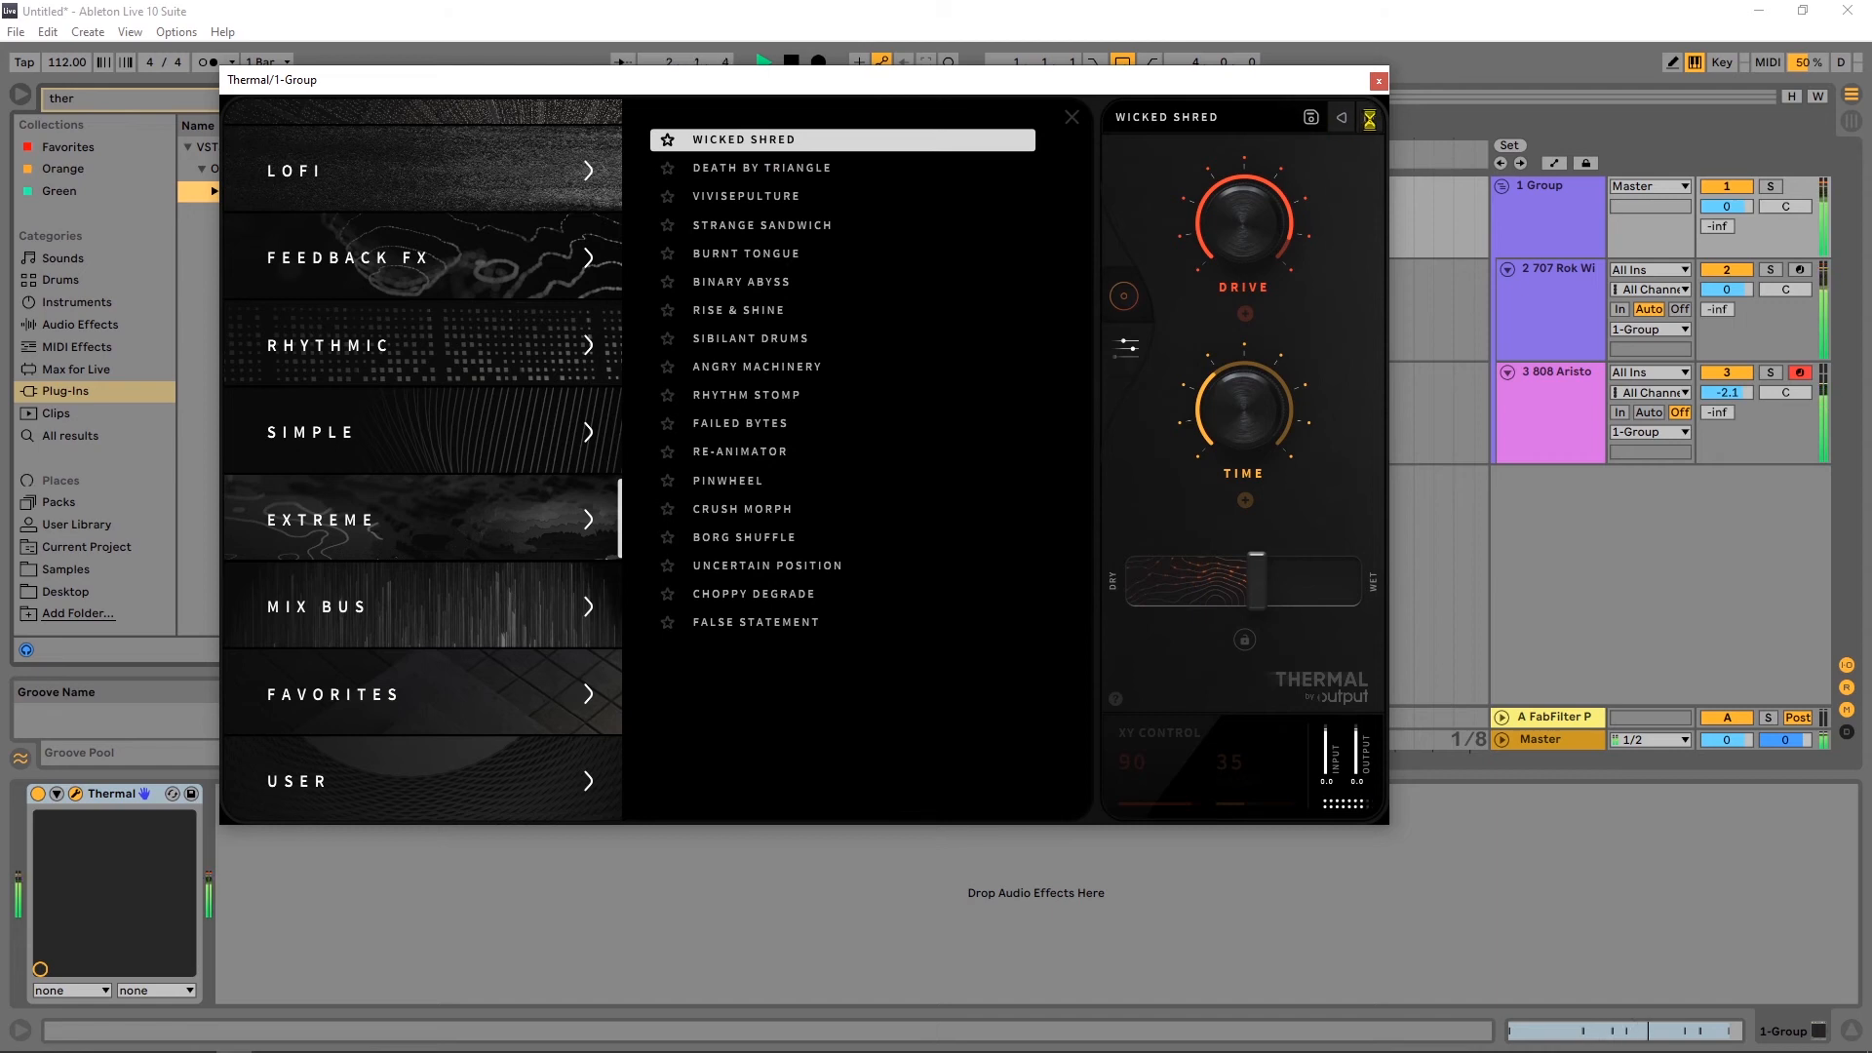
pyautogui.click(1368, 118)
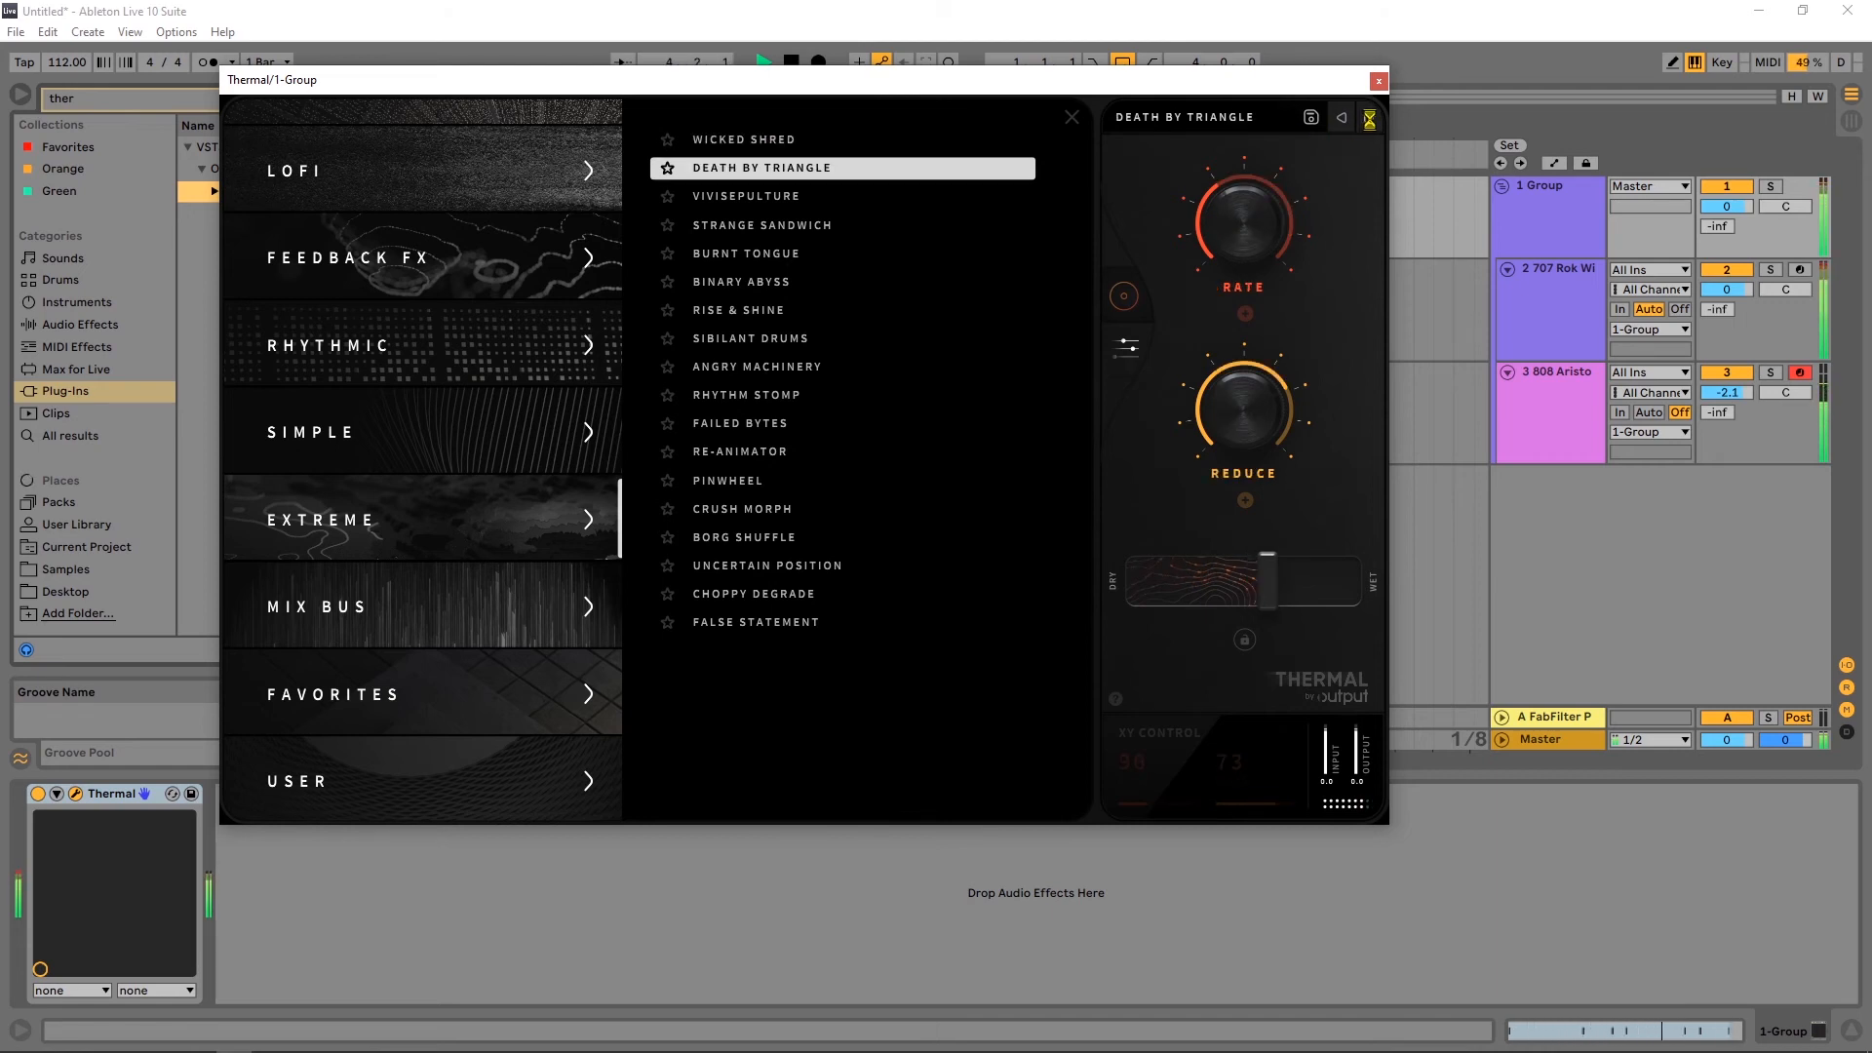
pyautogui.click(1369, 118)
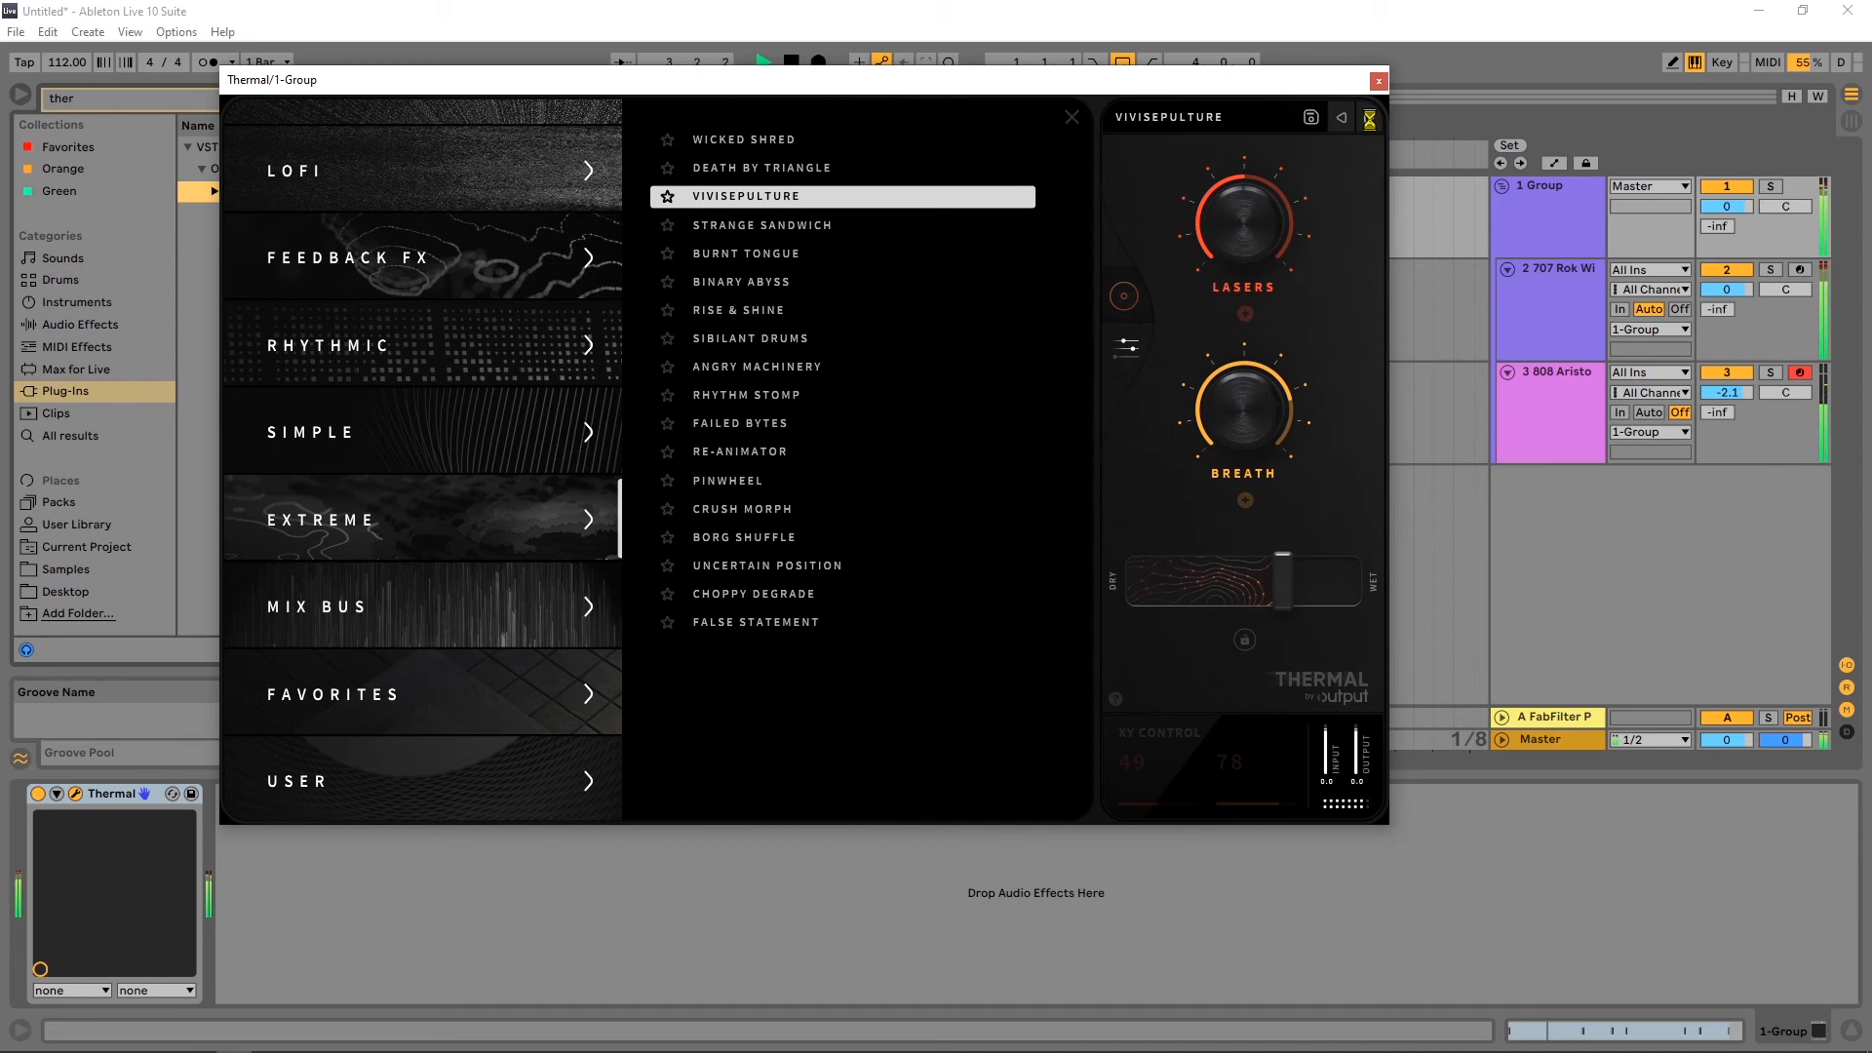
pyautogui.click(1369, 118)
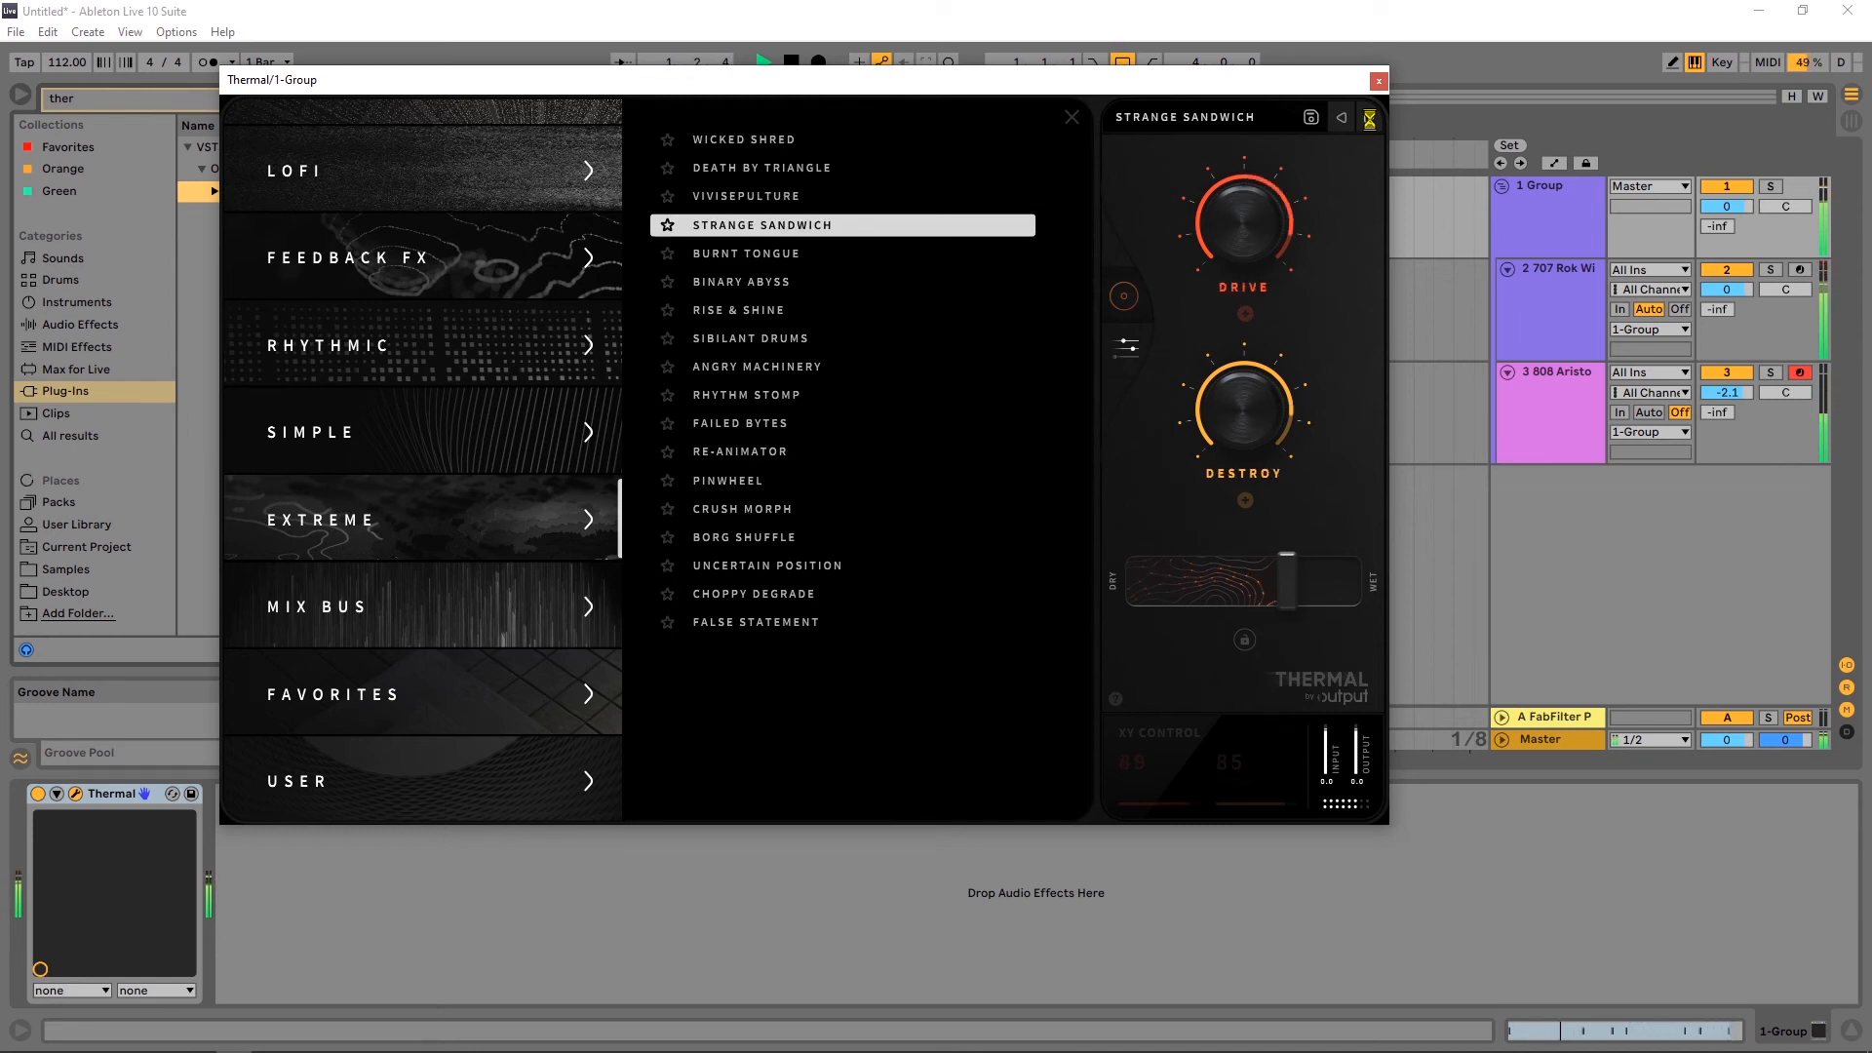
# Audition the Extreme presets Burnt Tongue, Binary Abyss, Rise & Shine, Sibilant Drums and Angry Machinery on the group, and stop playback.
pyautogui.click(1369, 118)
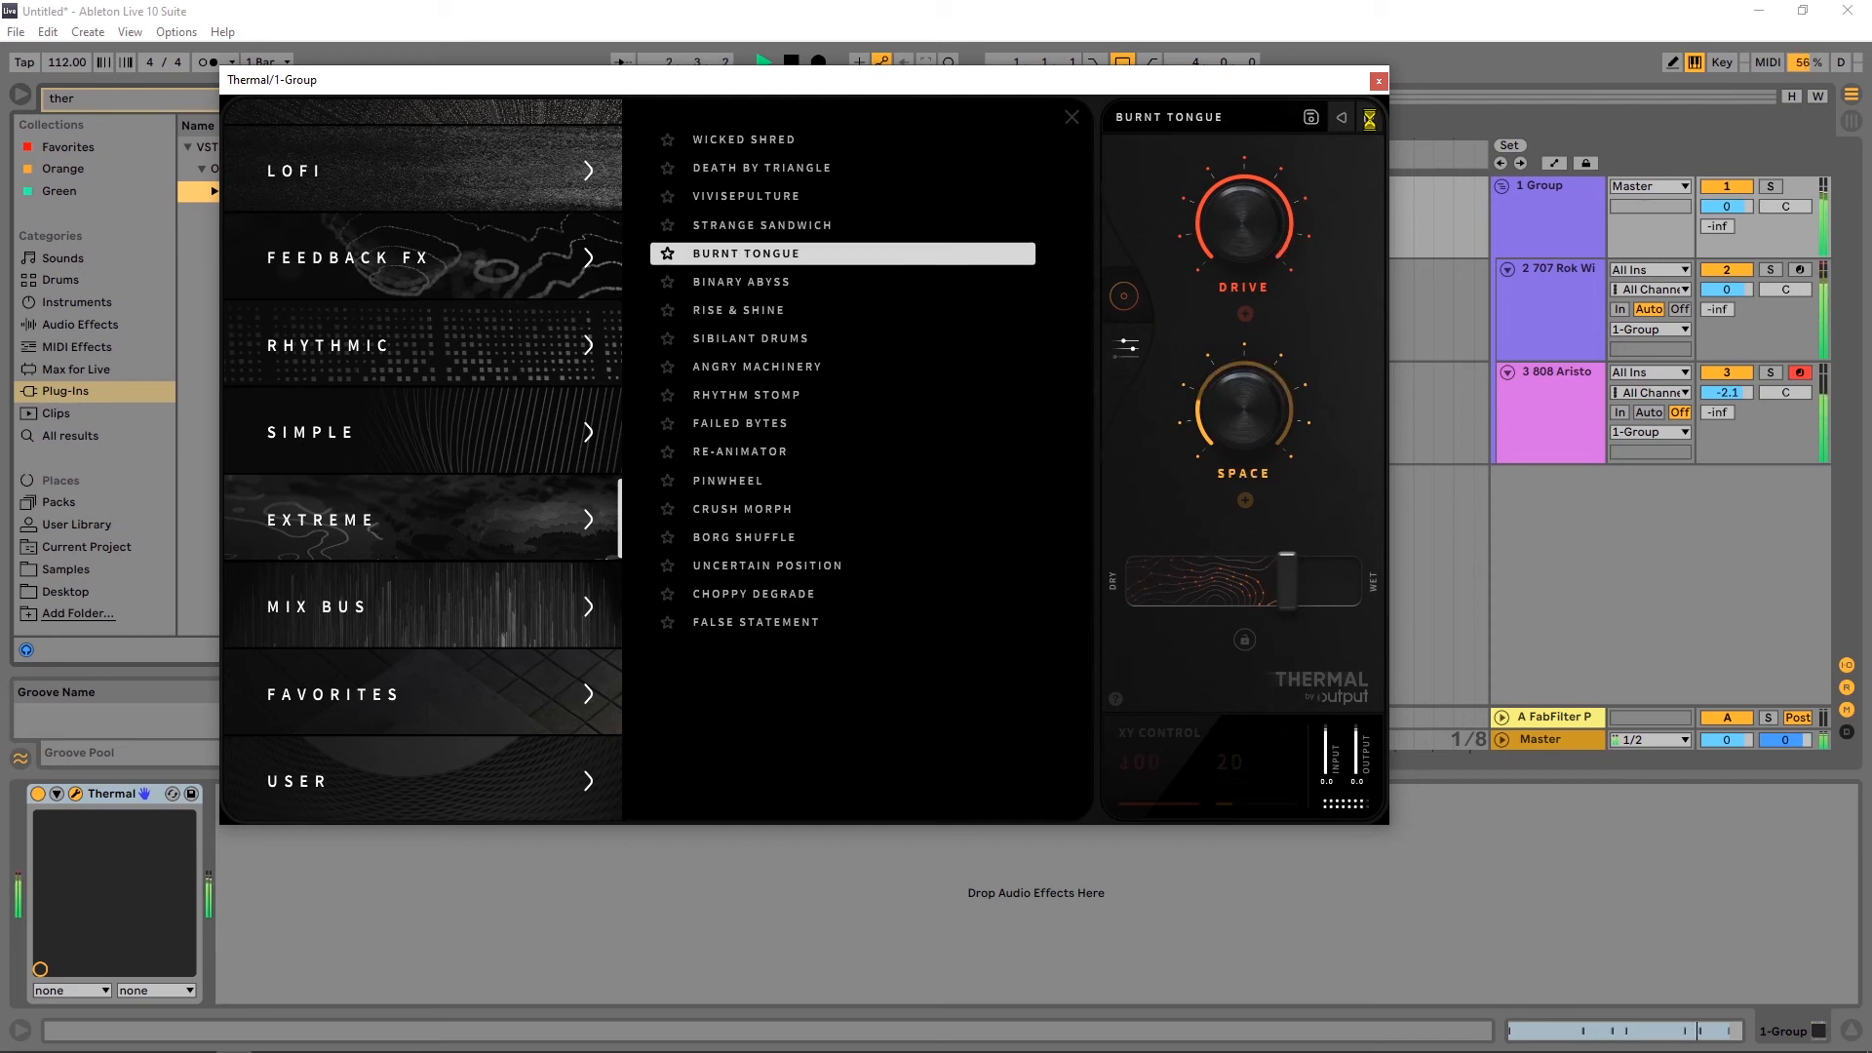
pyautogui.click(1368, 118)
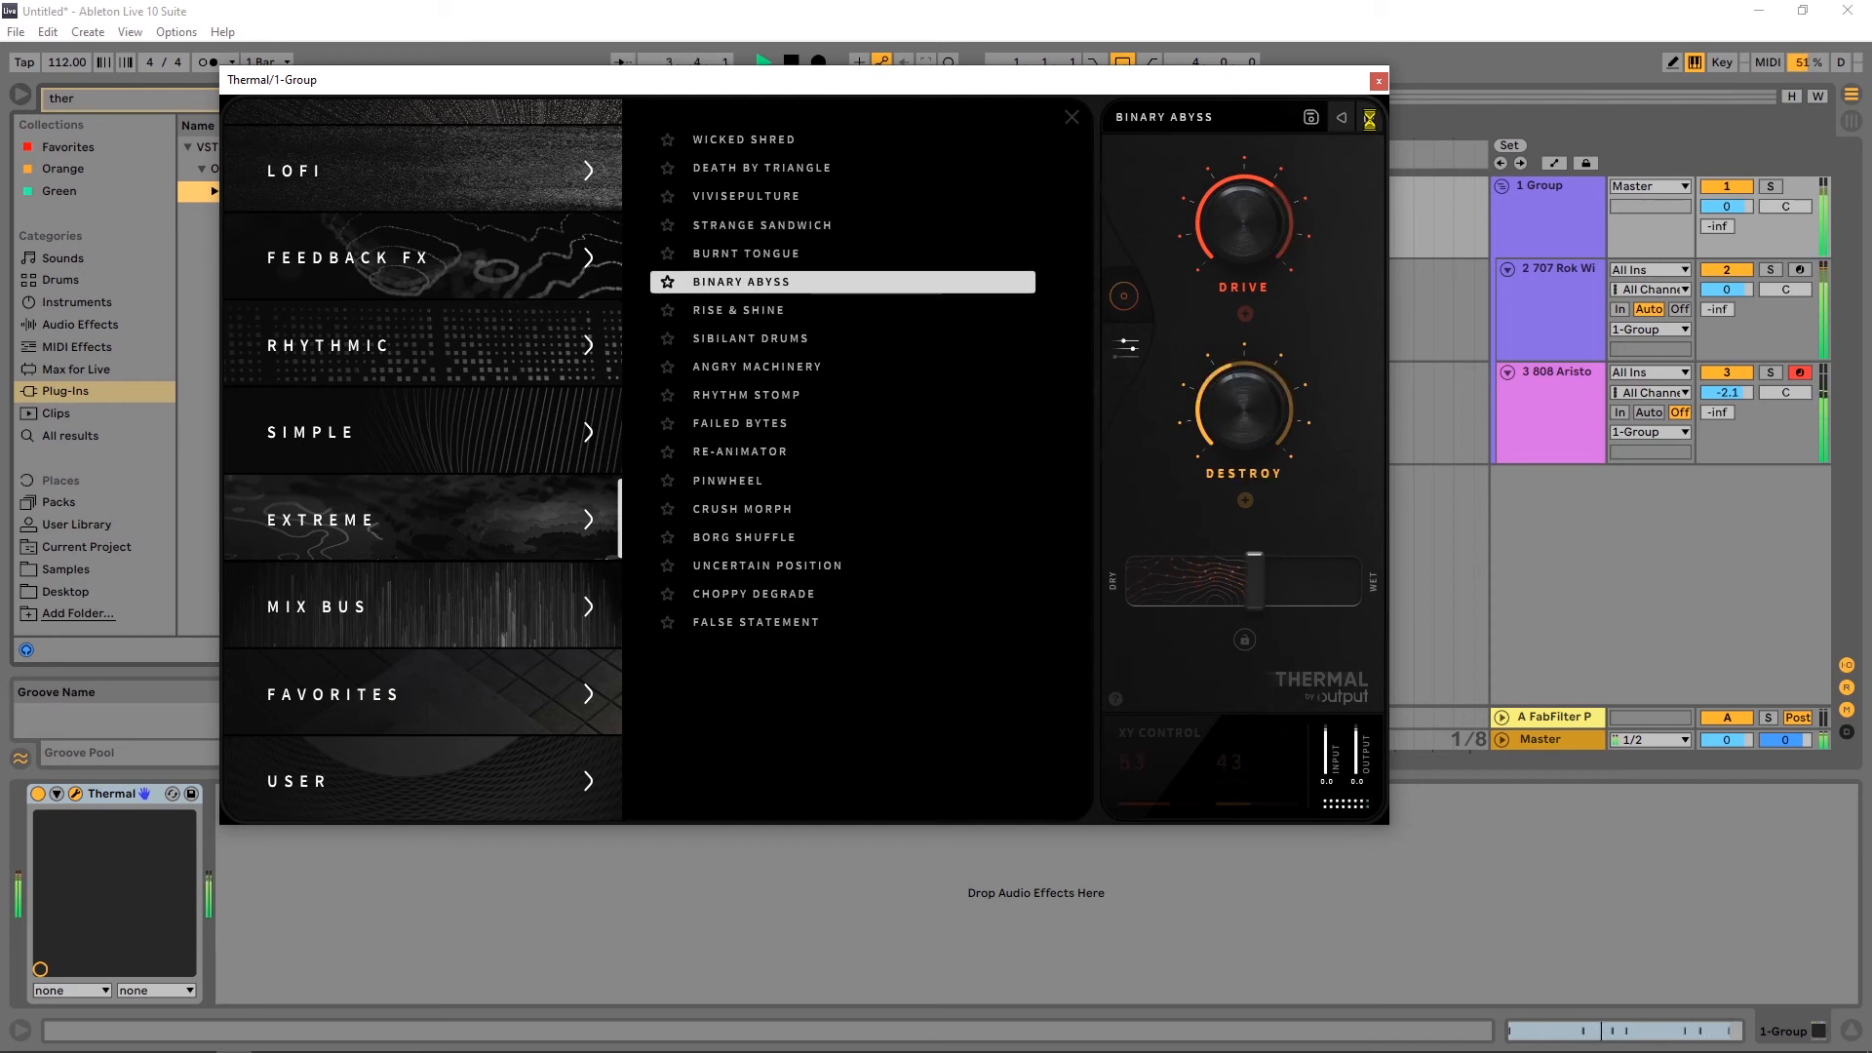
pyautogui.click(1369, 118)
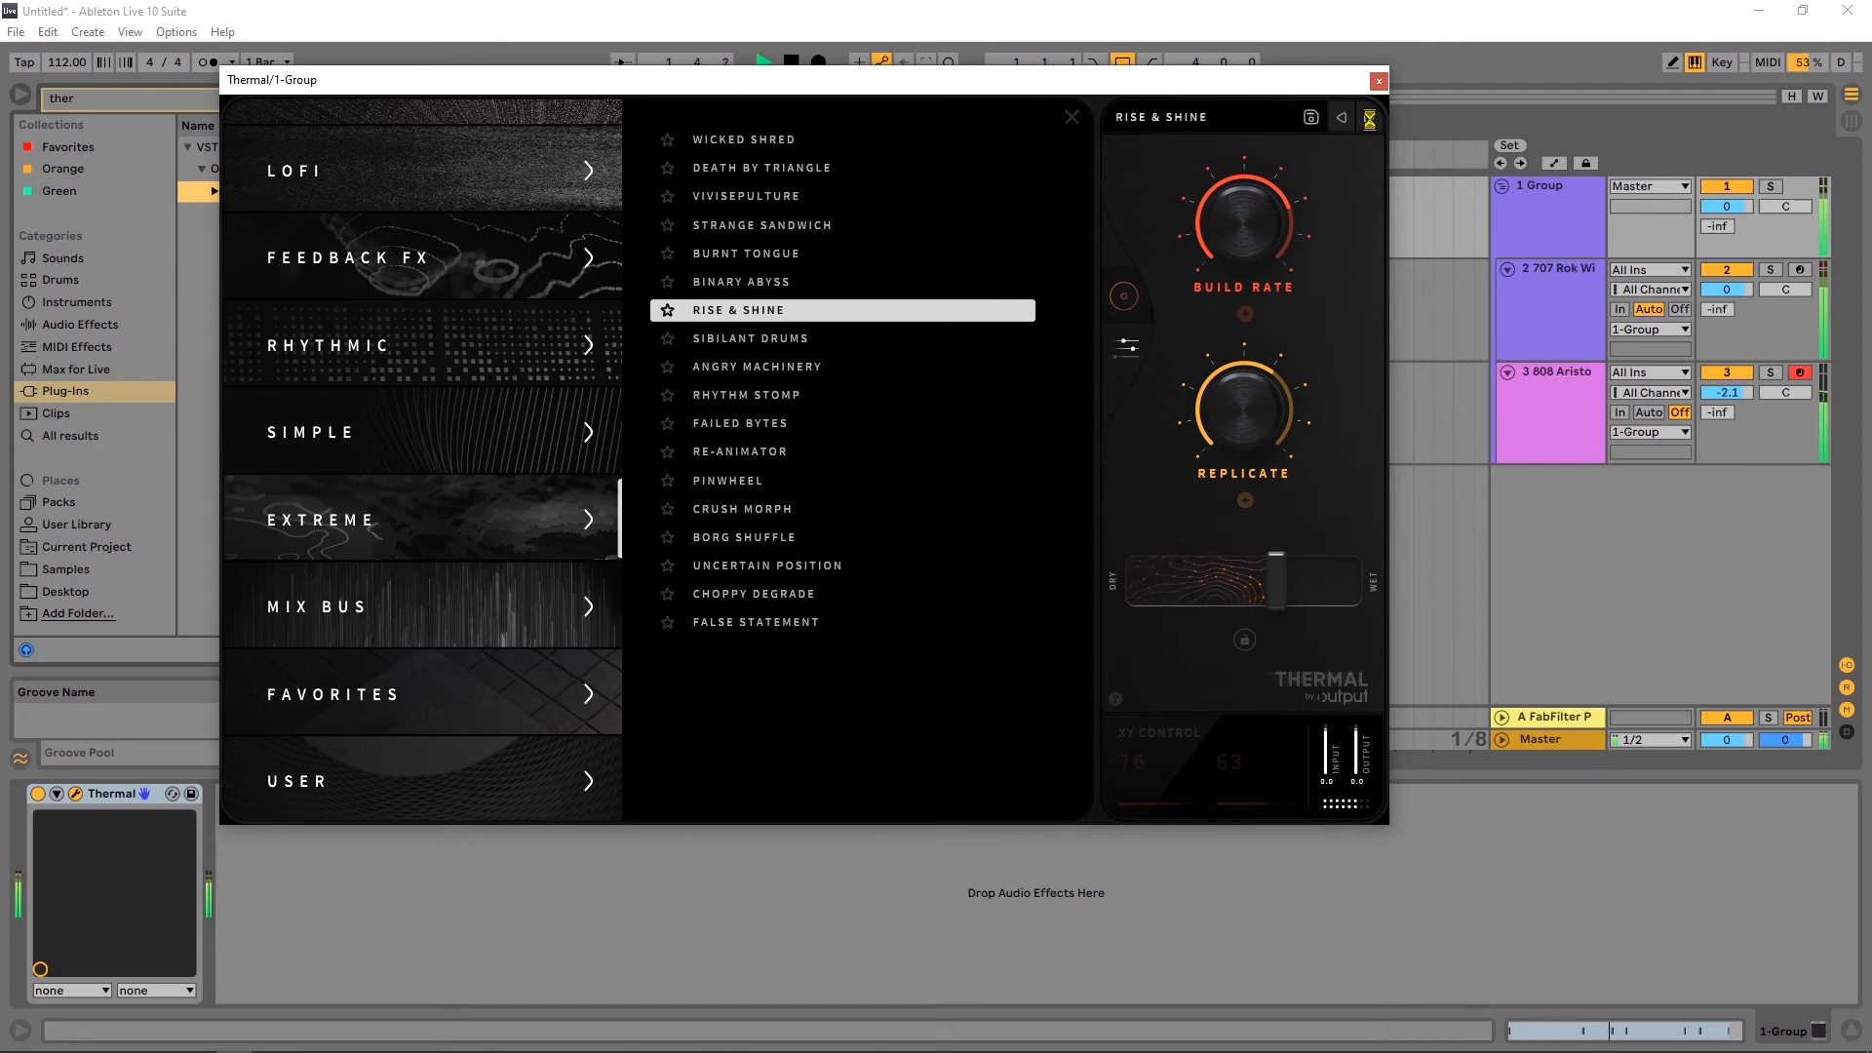
pyautogui.click(1369, 118)
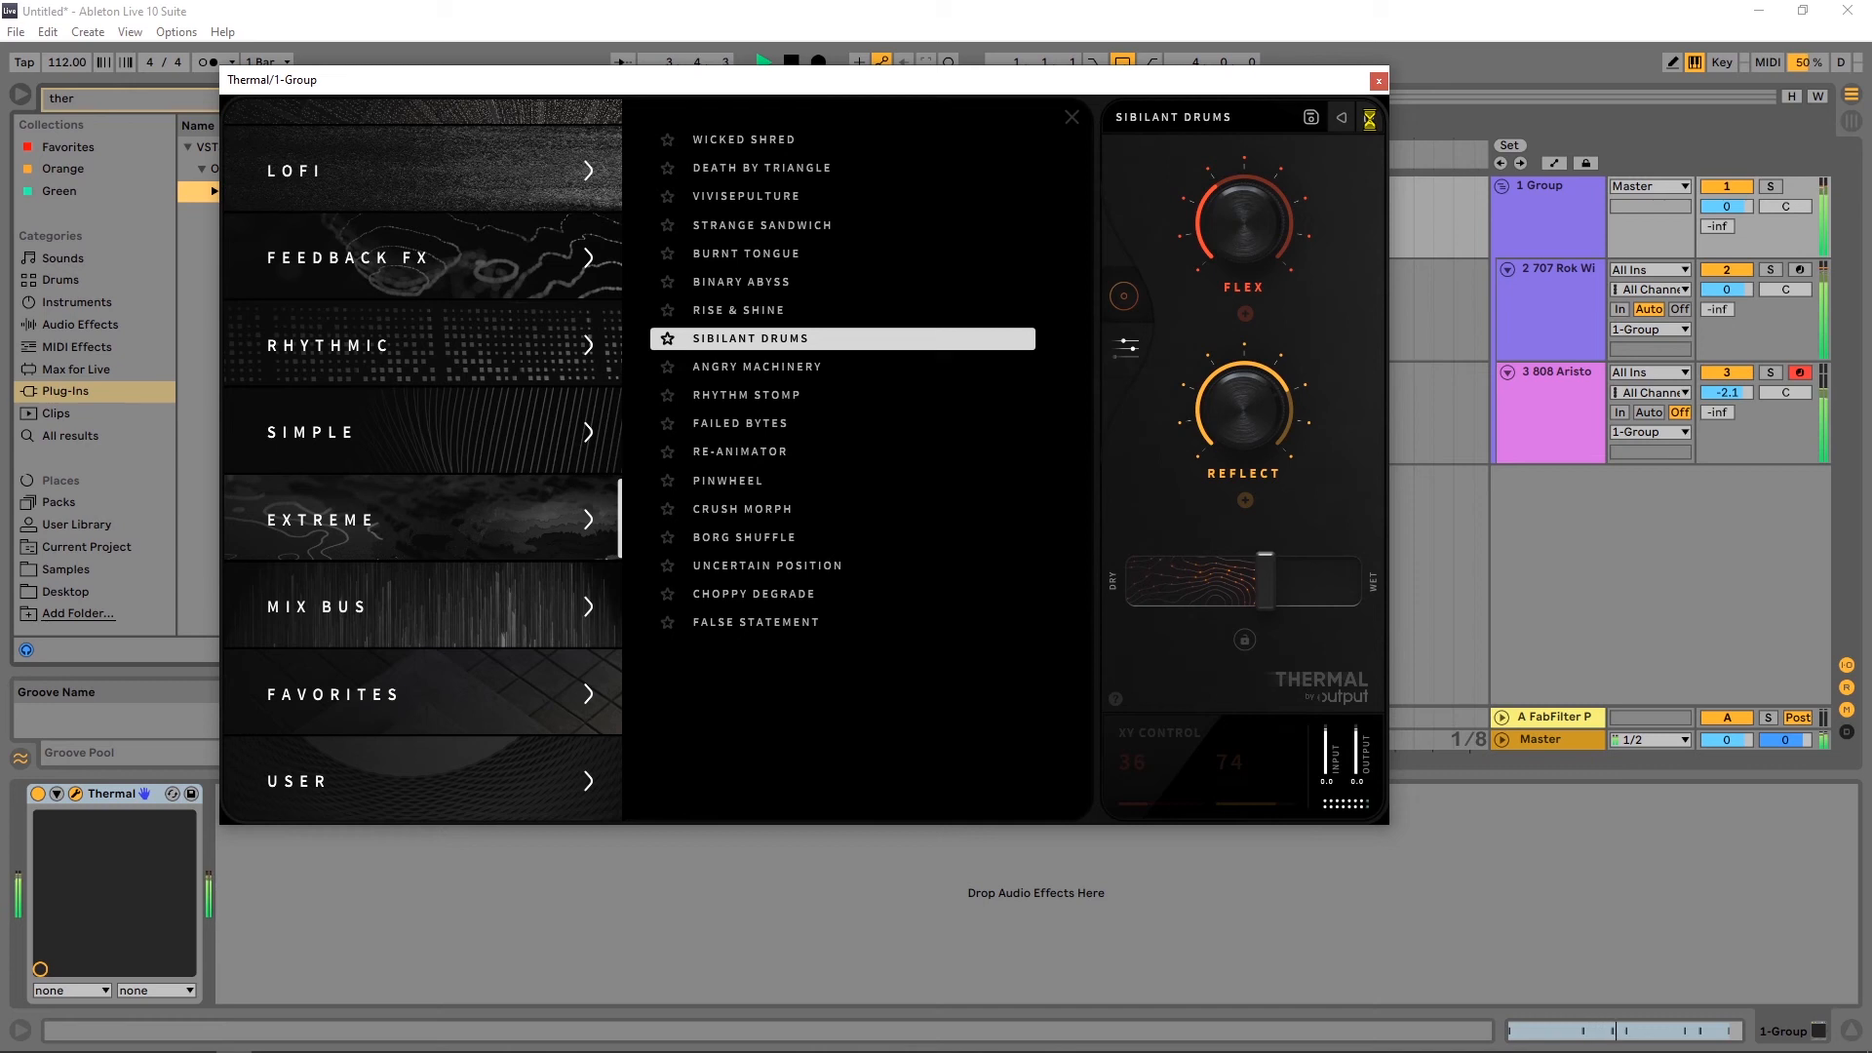
pyautogui.click(1369, 118)
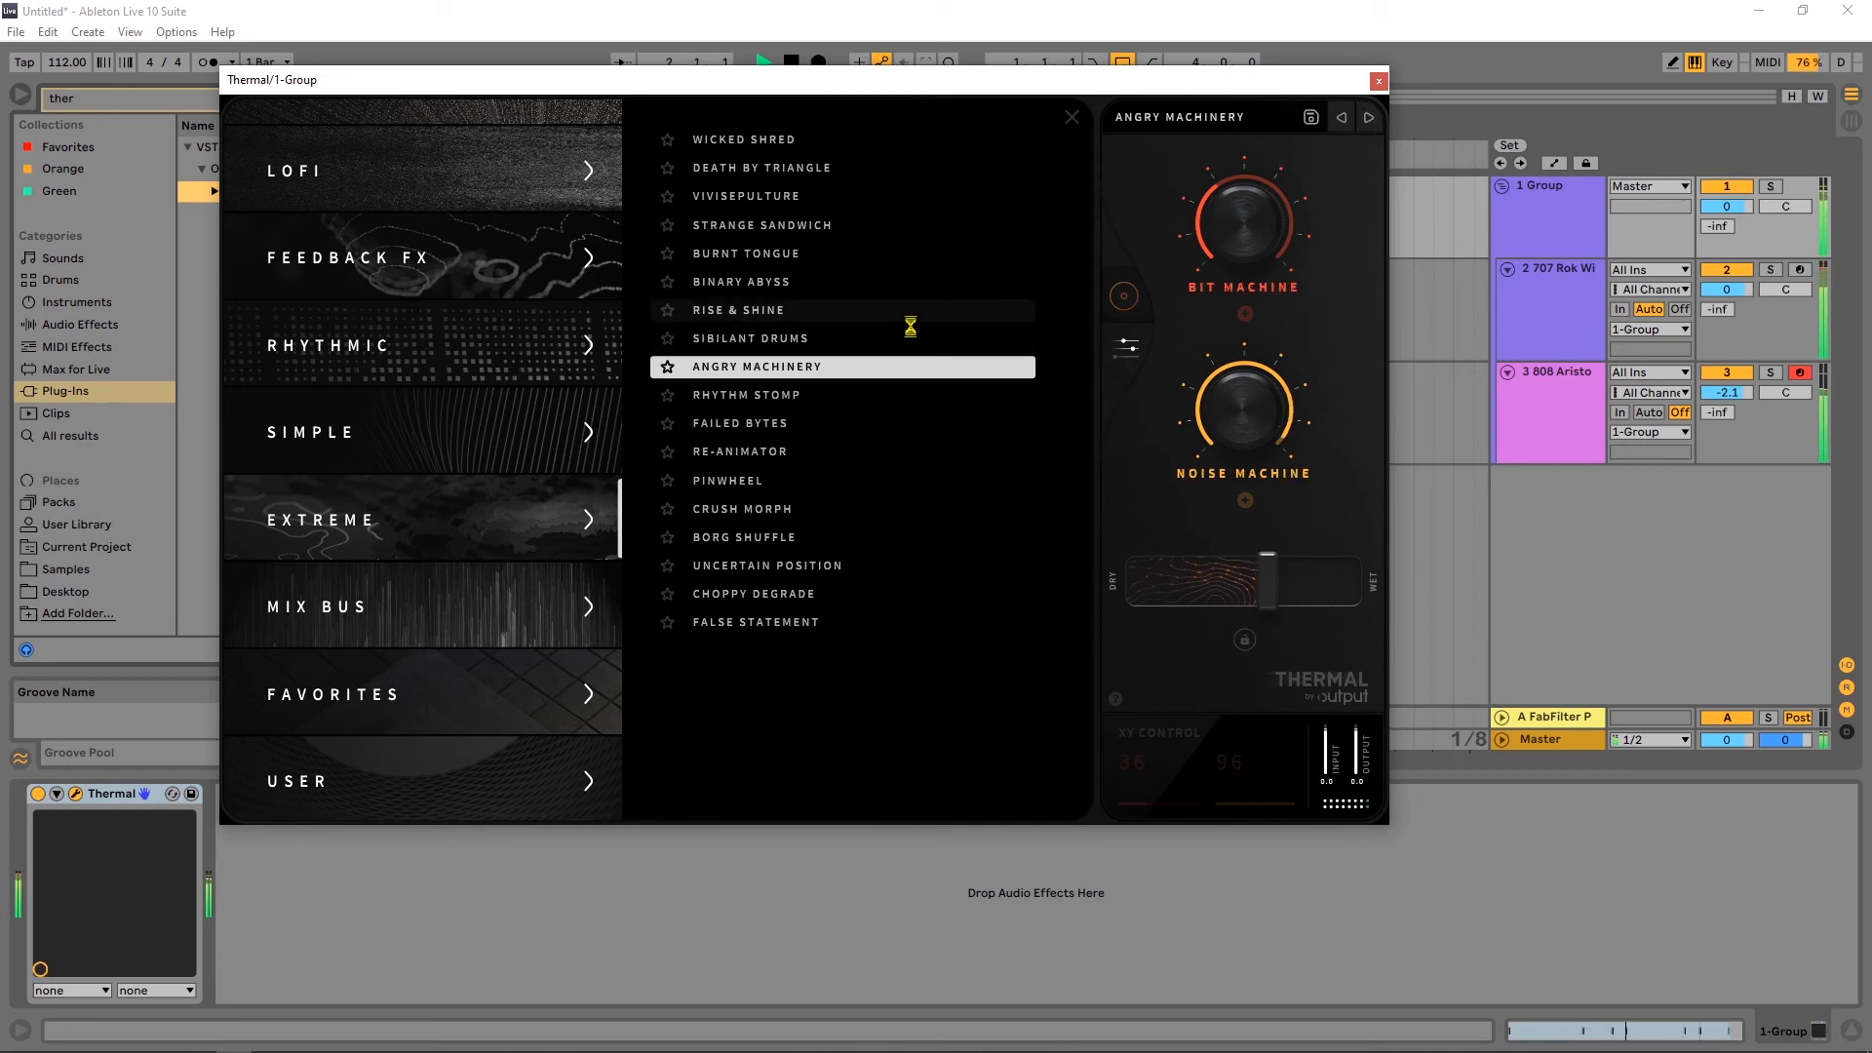
pyautogui.press('space')
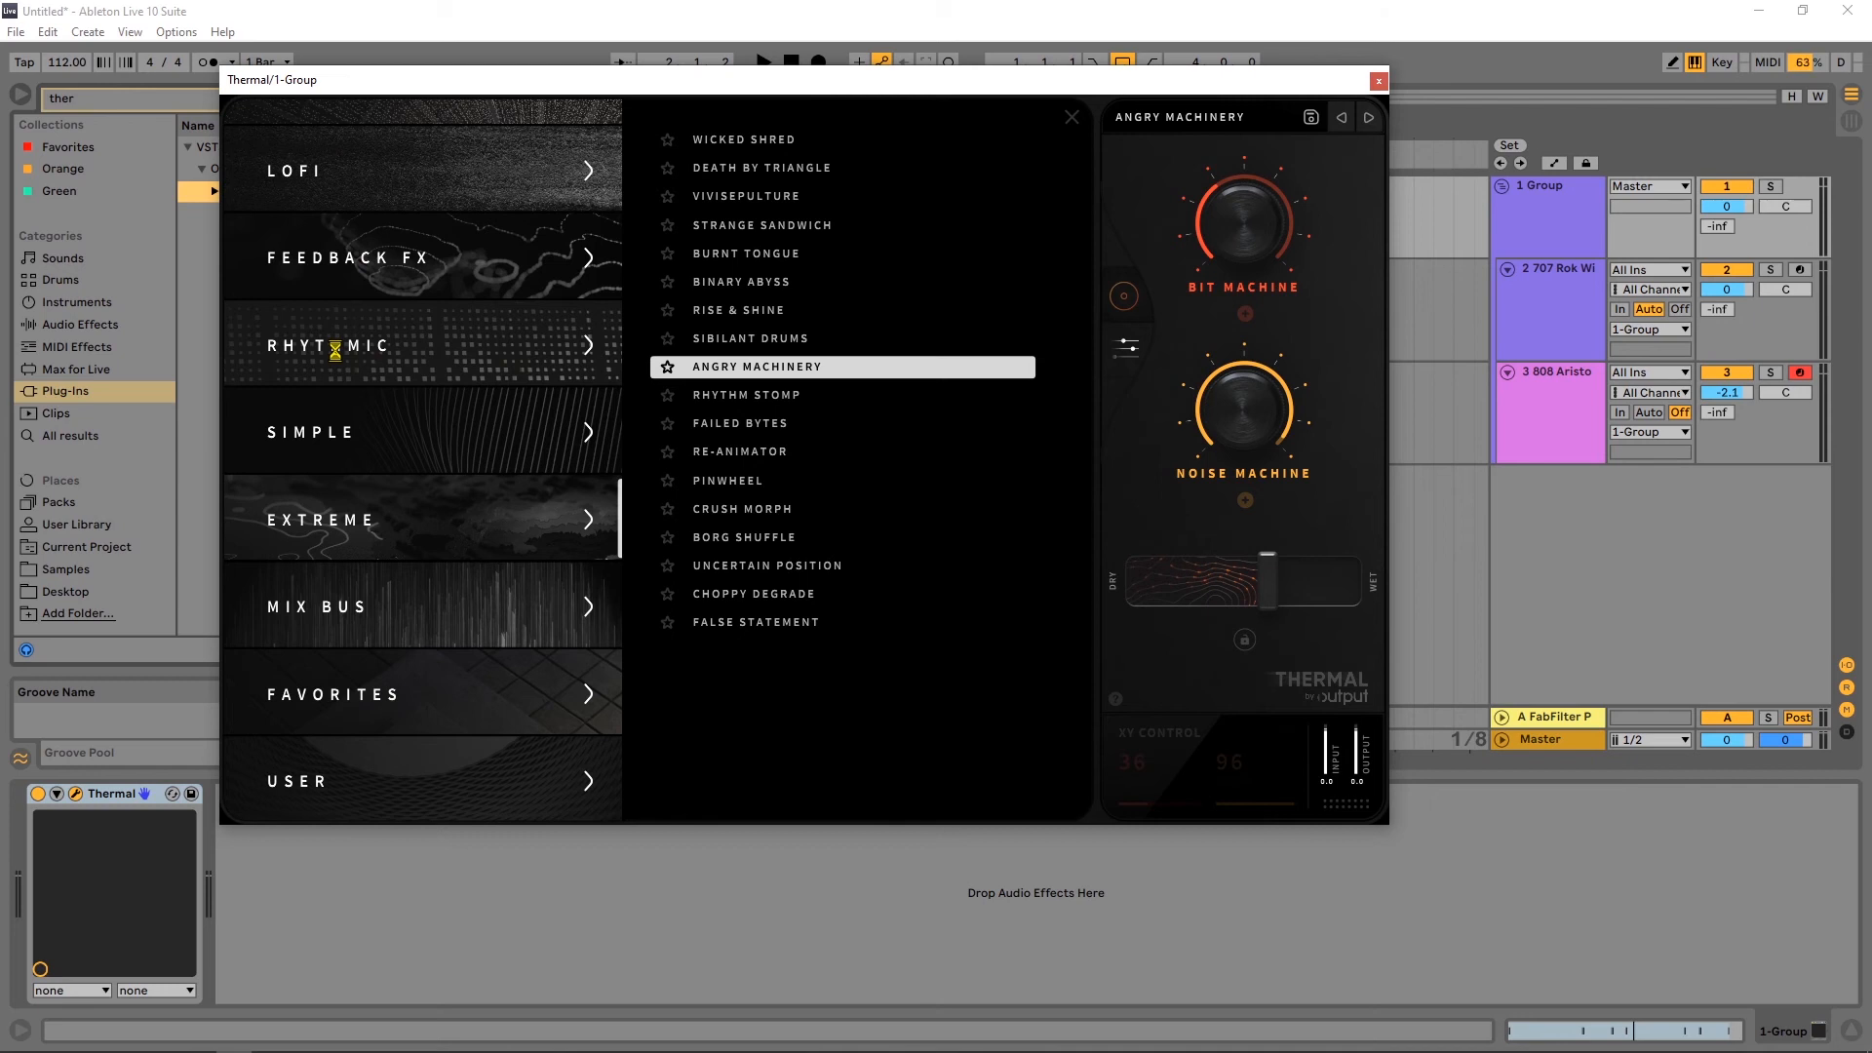
# Resume playback and audition Lofi Paradise, Game Over, Dead Bots and Pad Killer from Thermal's Lofi category.
pyautogui.click(418, 191)
pyautogui.press('space')
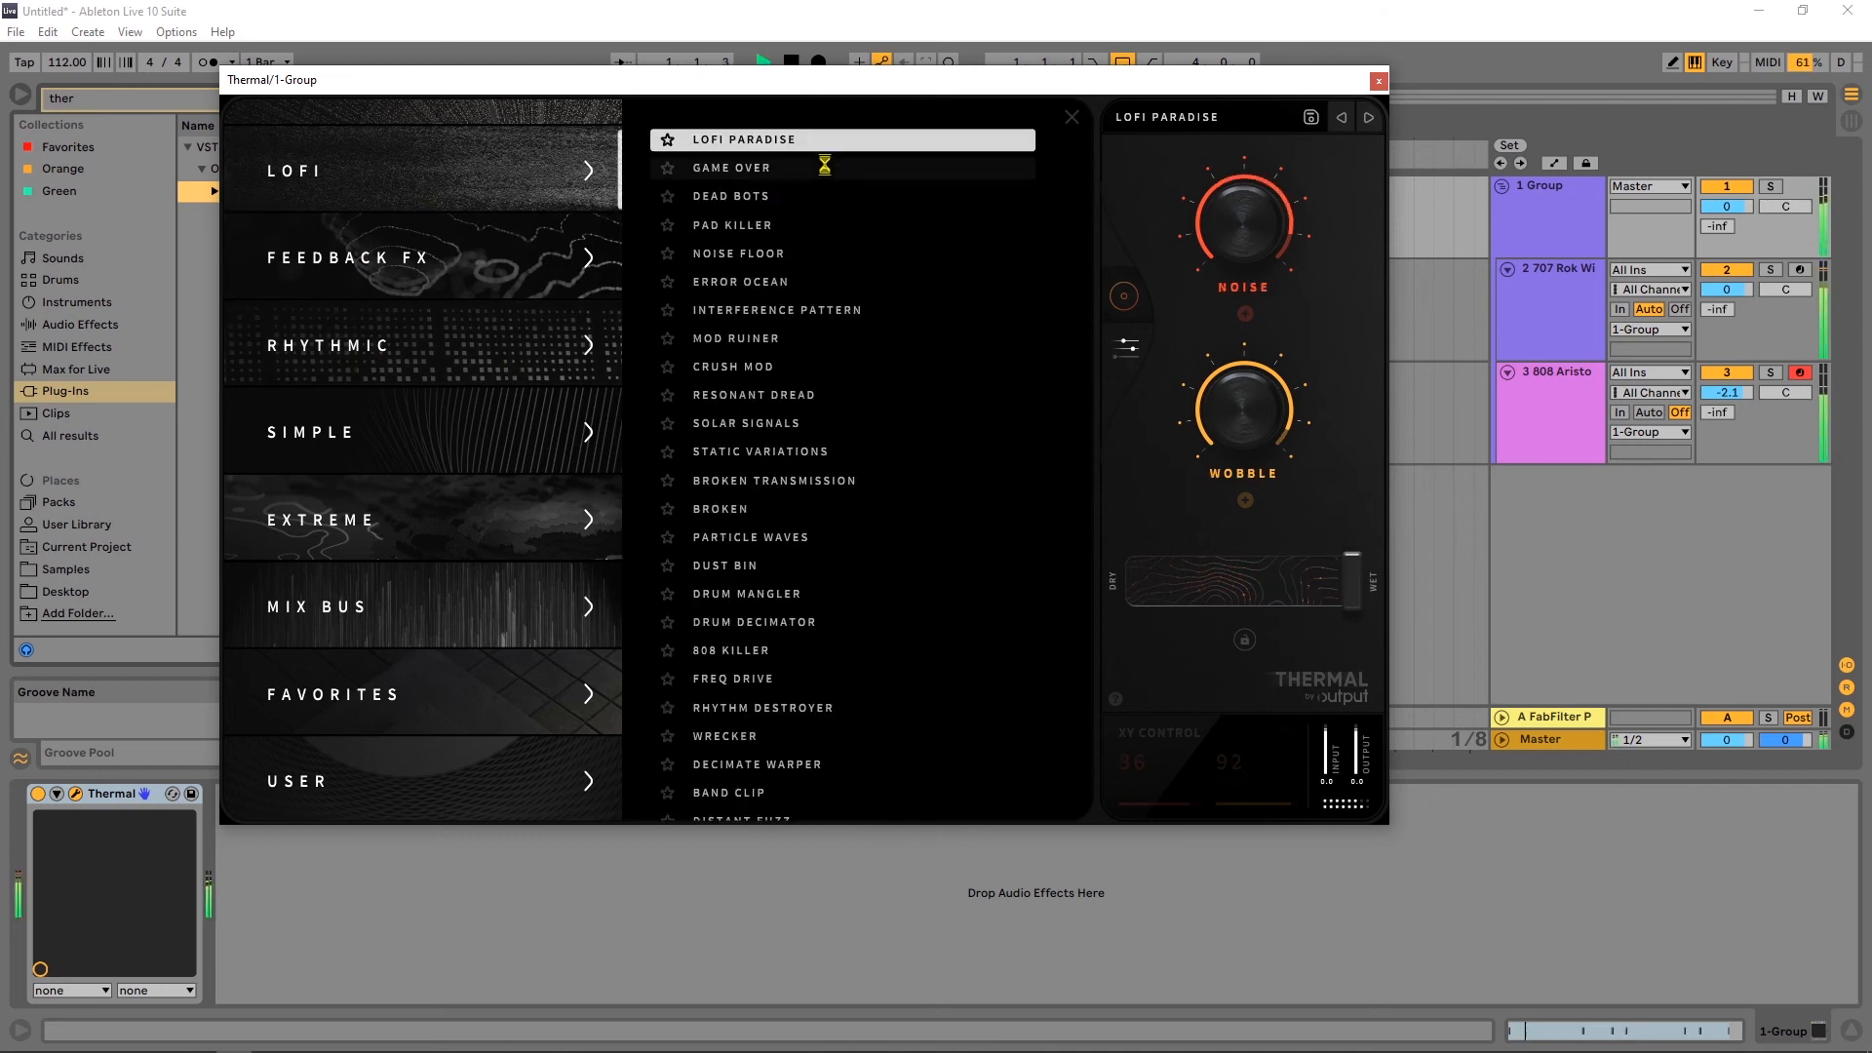
pyautogui.click(1371, 117)
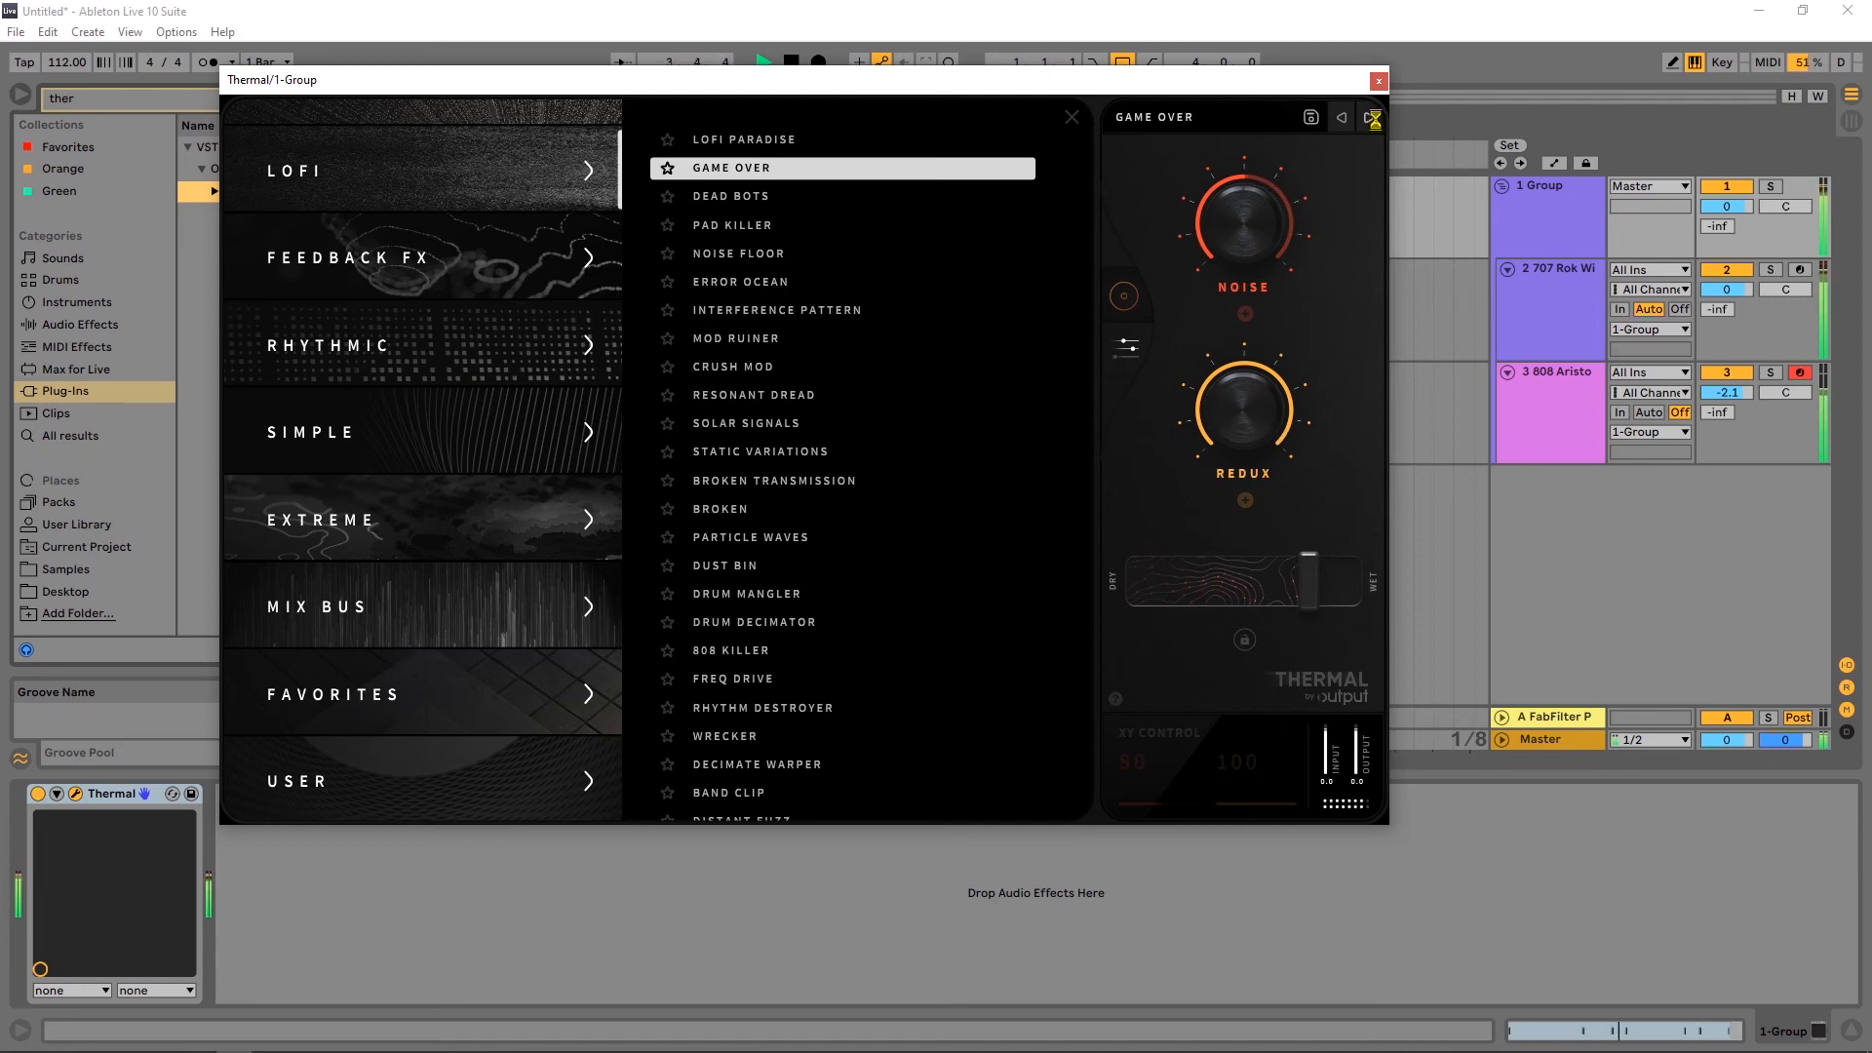
pyautogui.click(1372, 118)
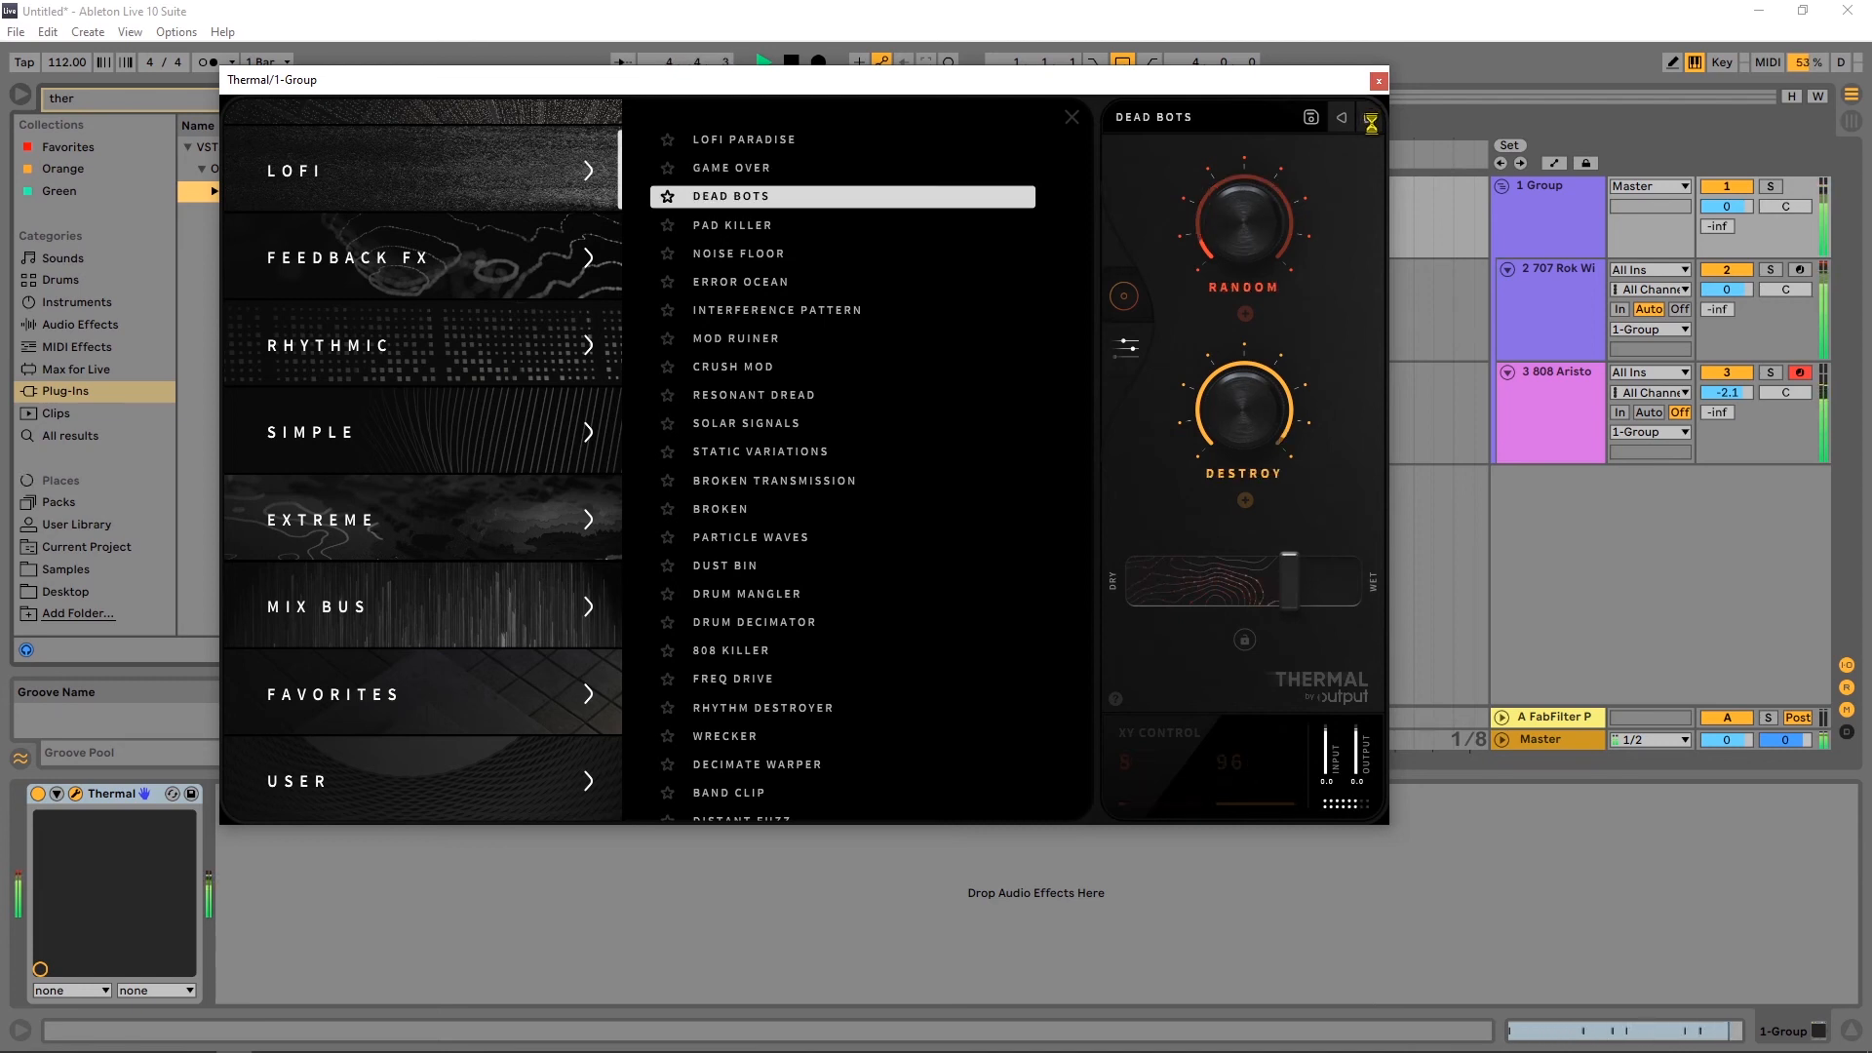
pyautogui.click(1371, 118)
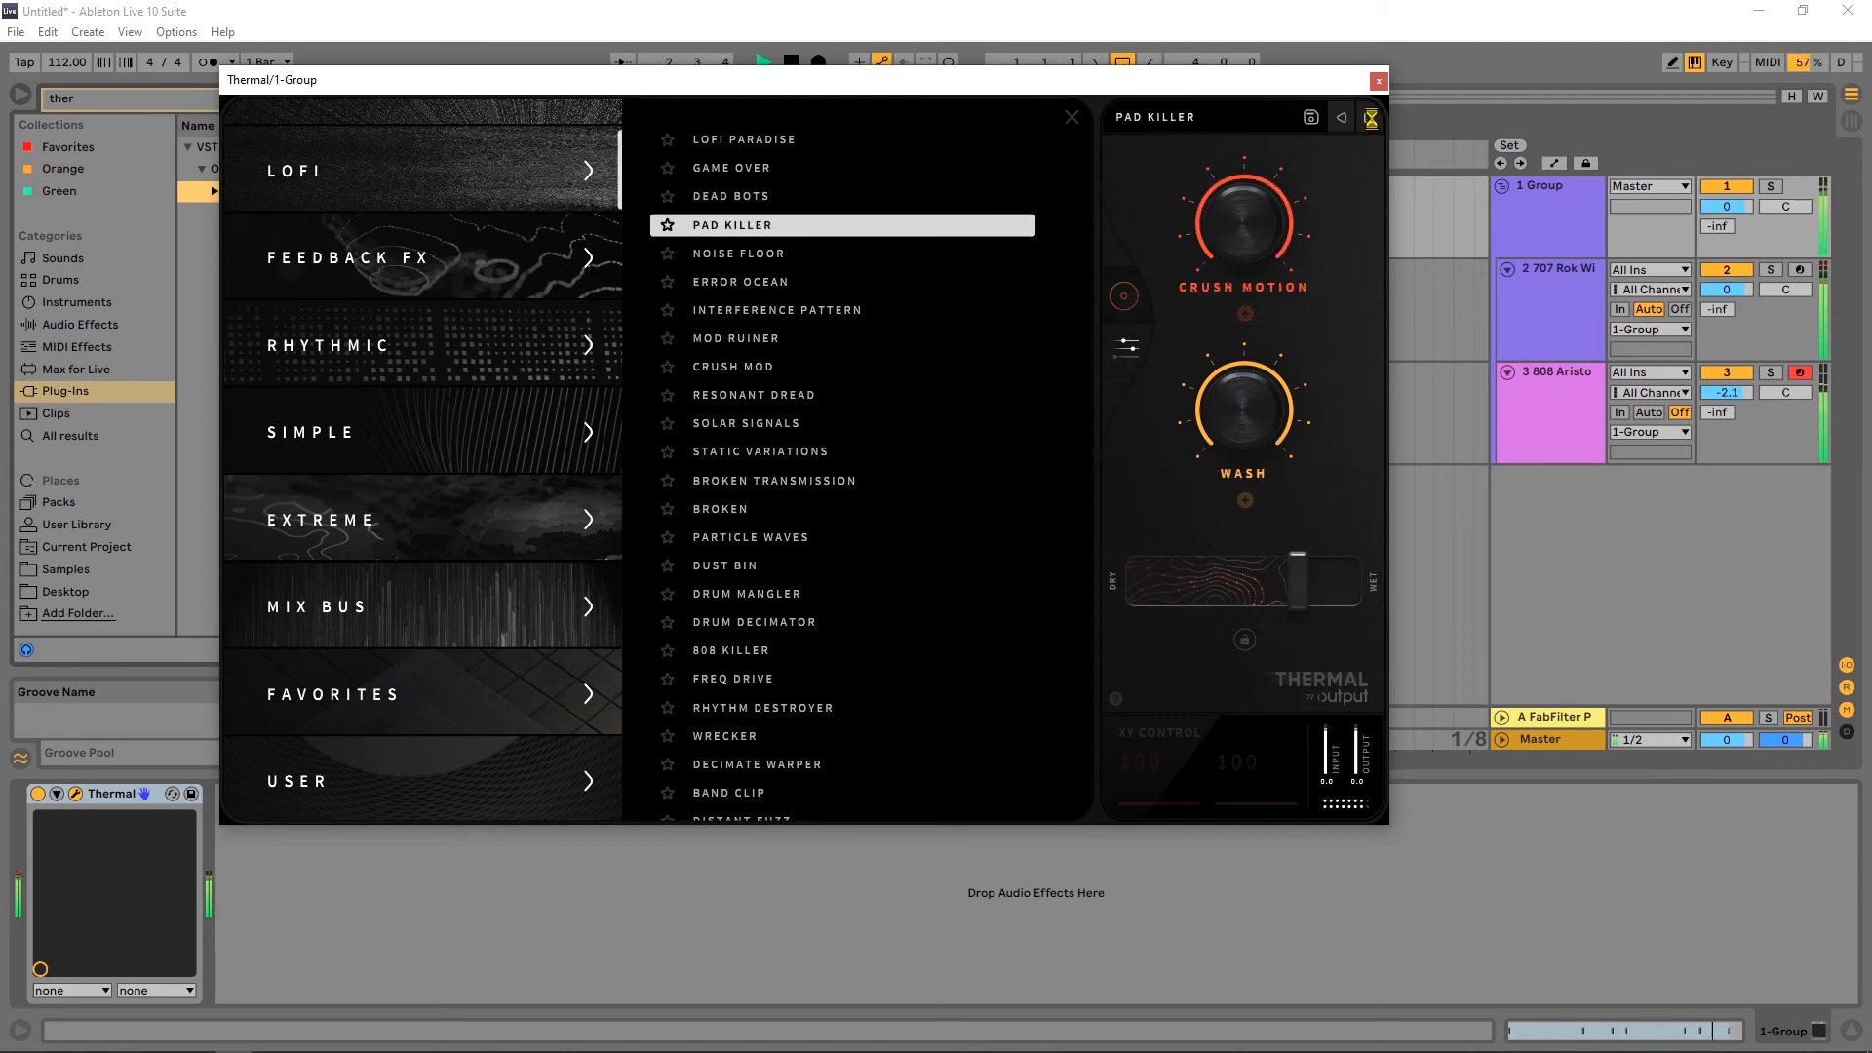
# Audition the Lofi presets Noise Floor, Error Ocean, Interference Pattern and Mod Ruiner on the drum group.
pyautogui.click(1371, 118)
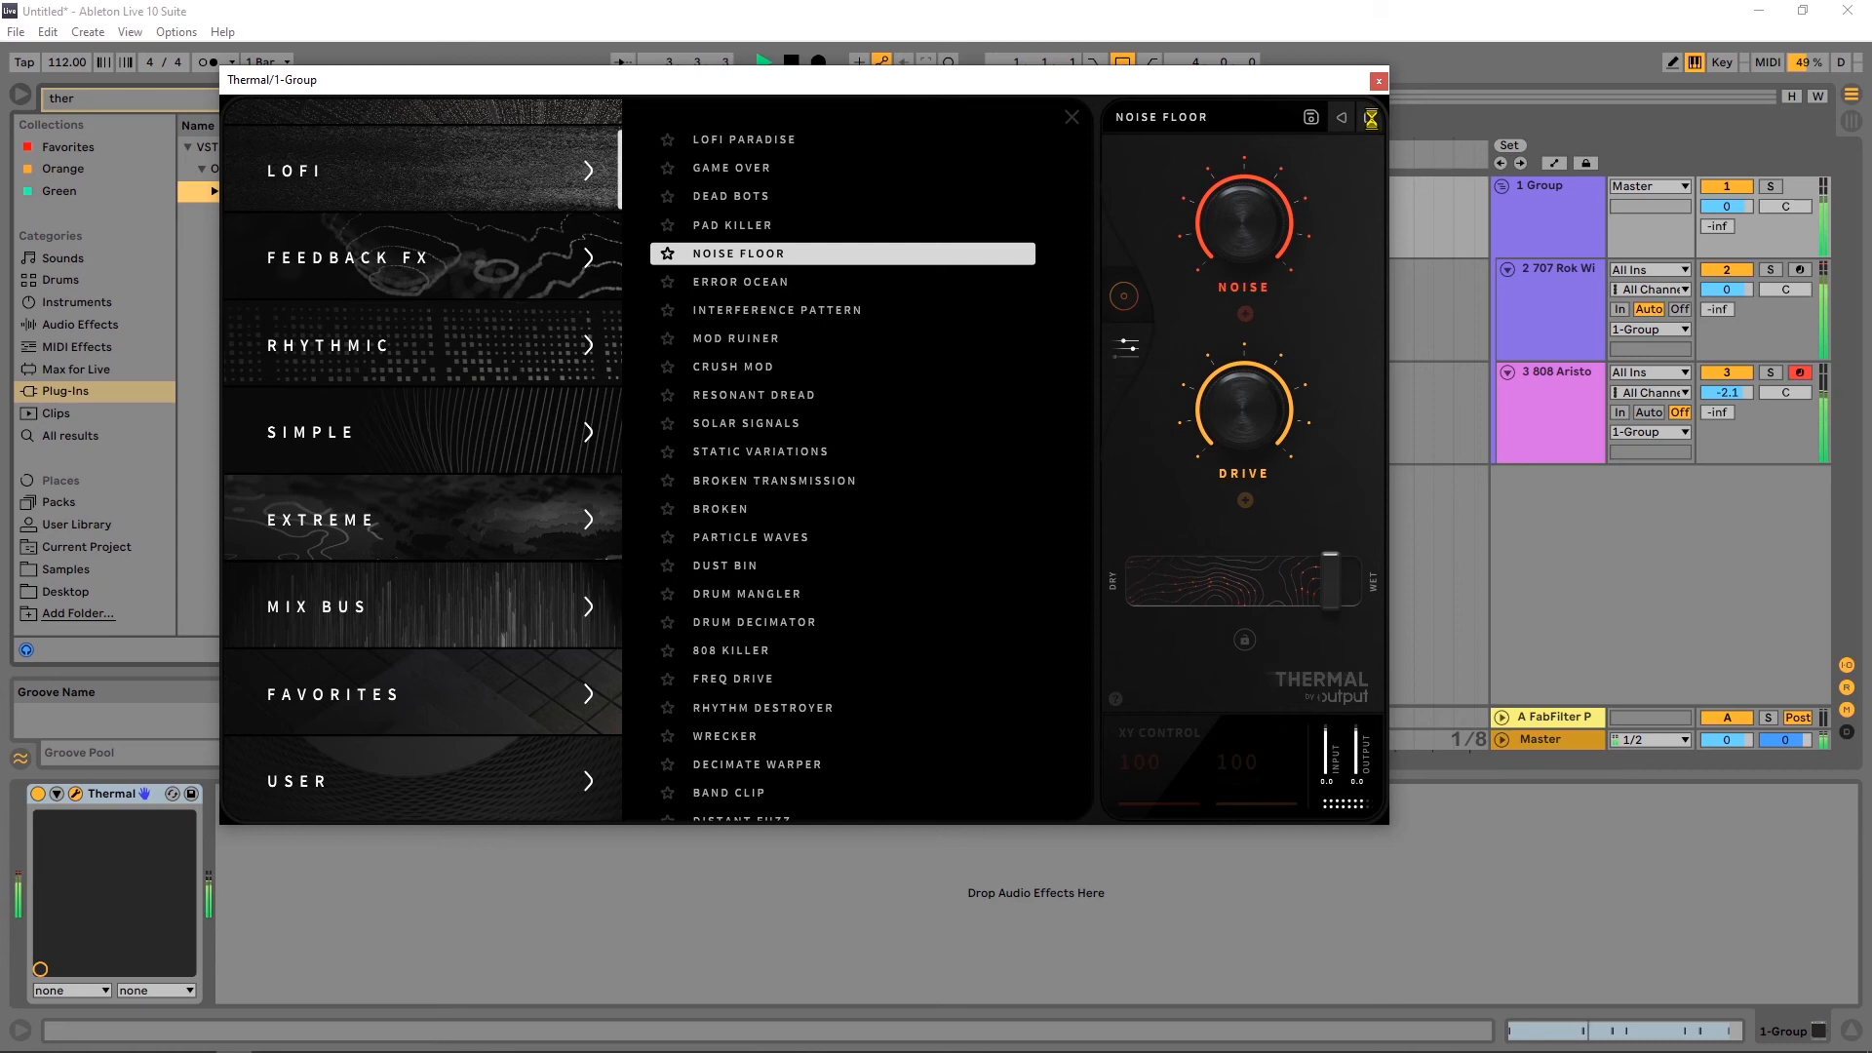
pyautogui.click(1371, 118)
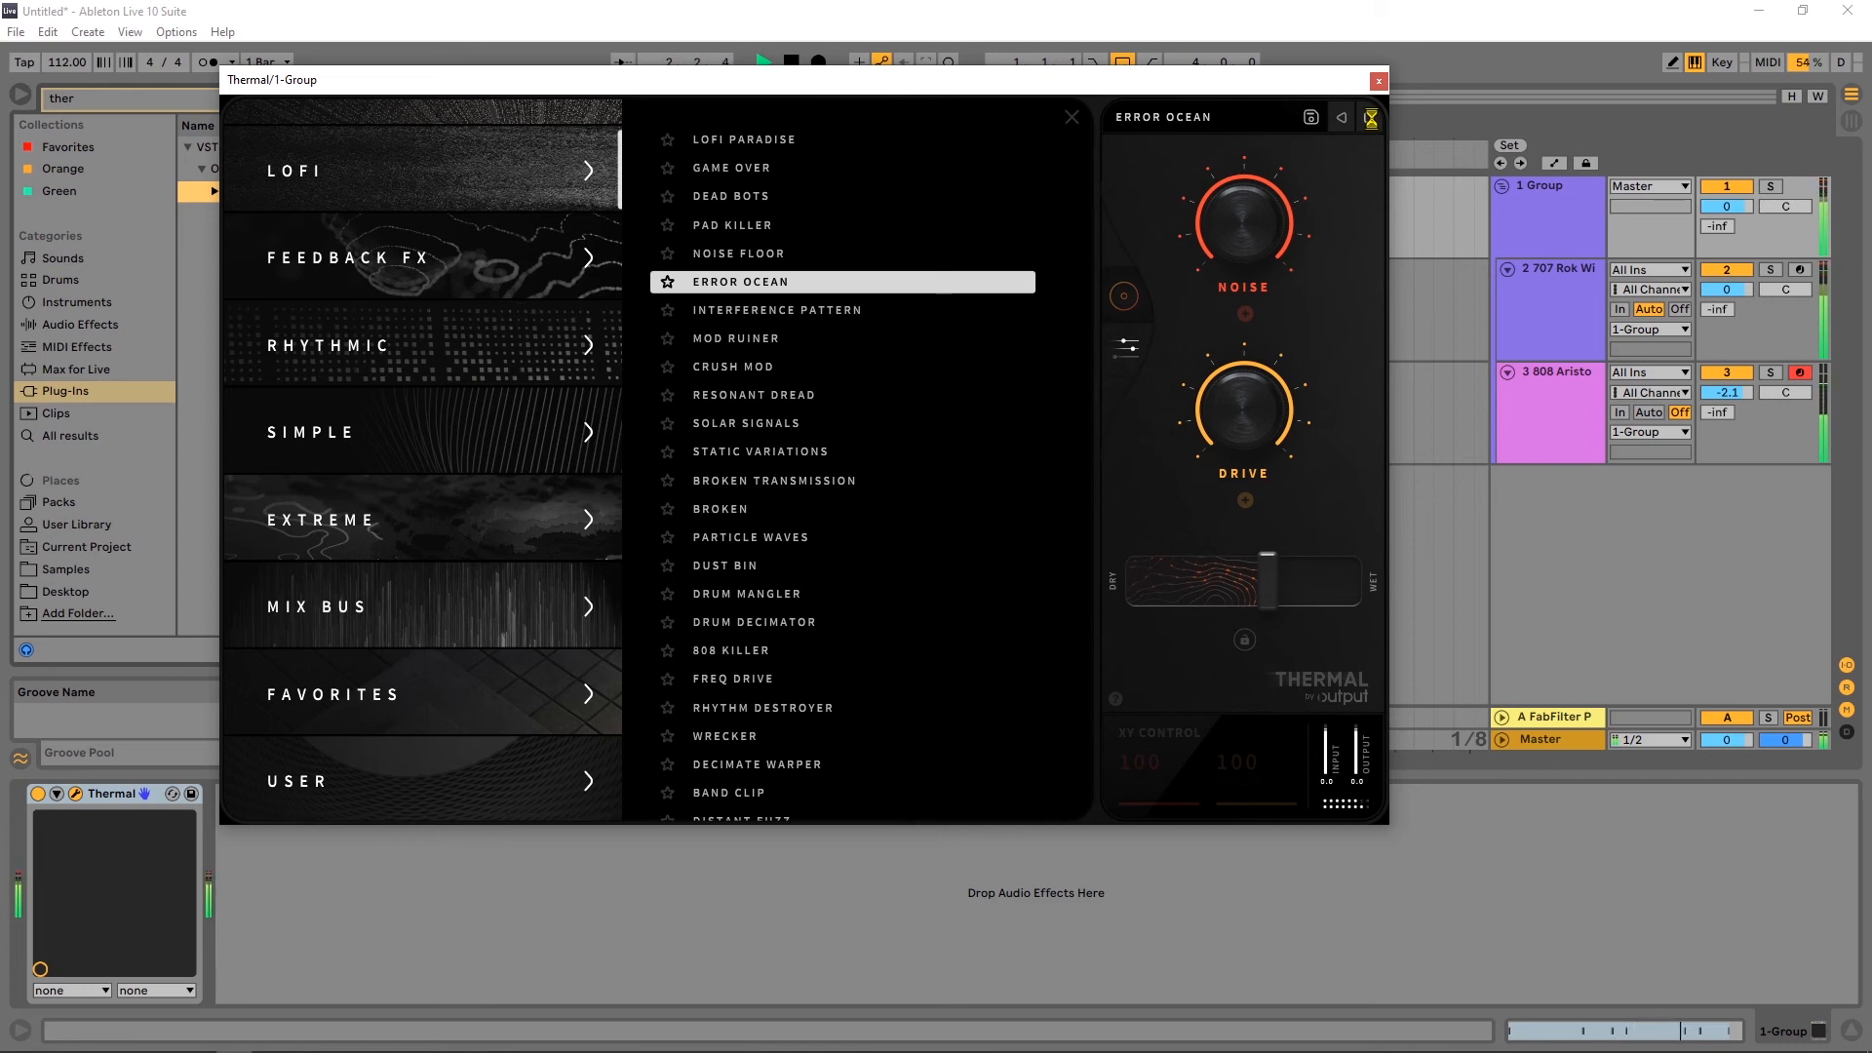
pyautogui.click(1371, 118)
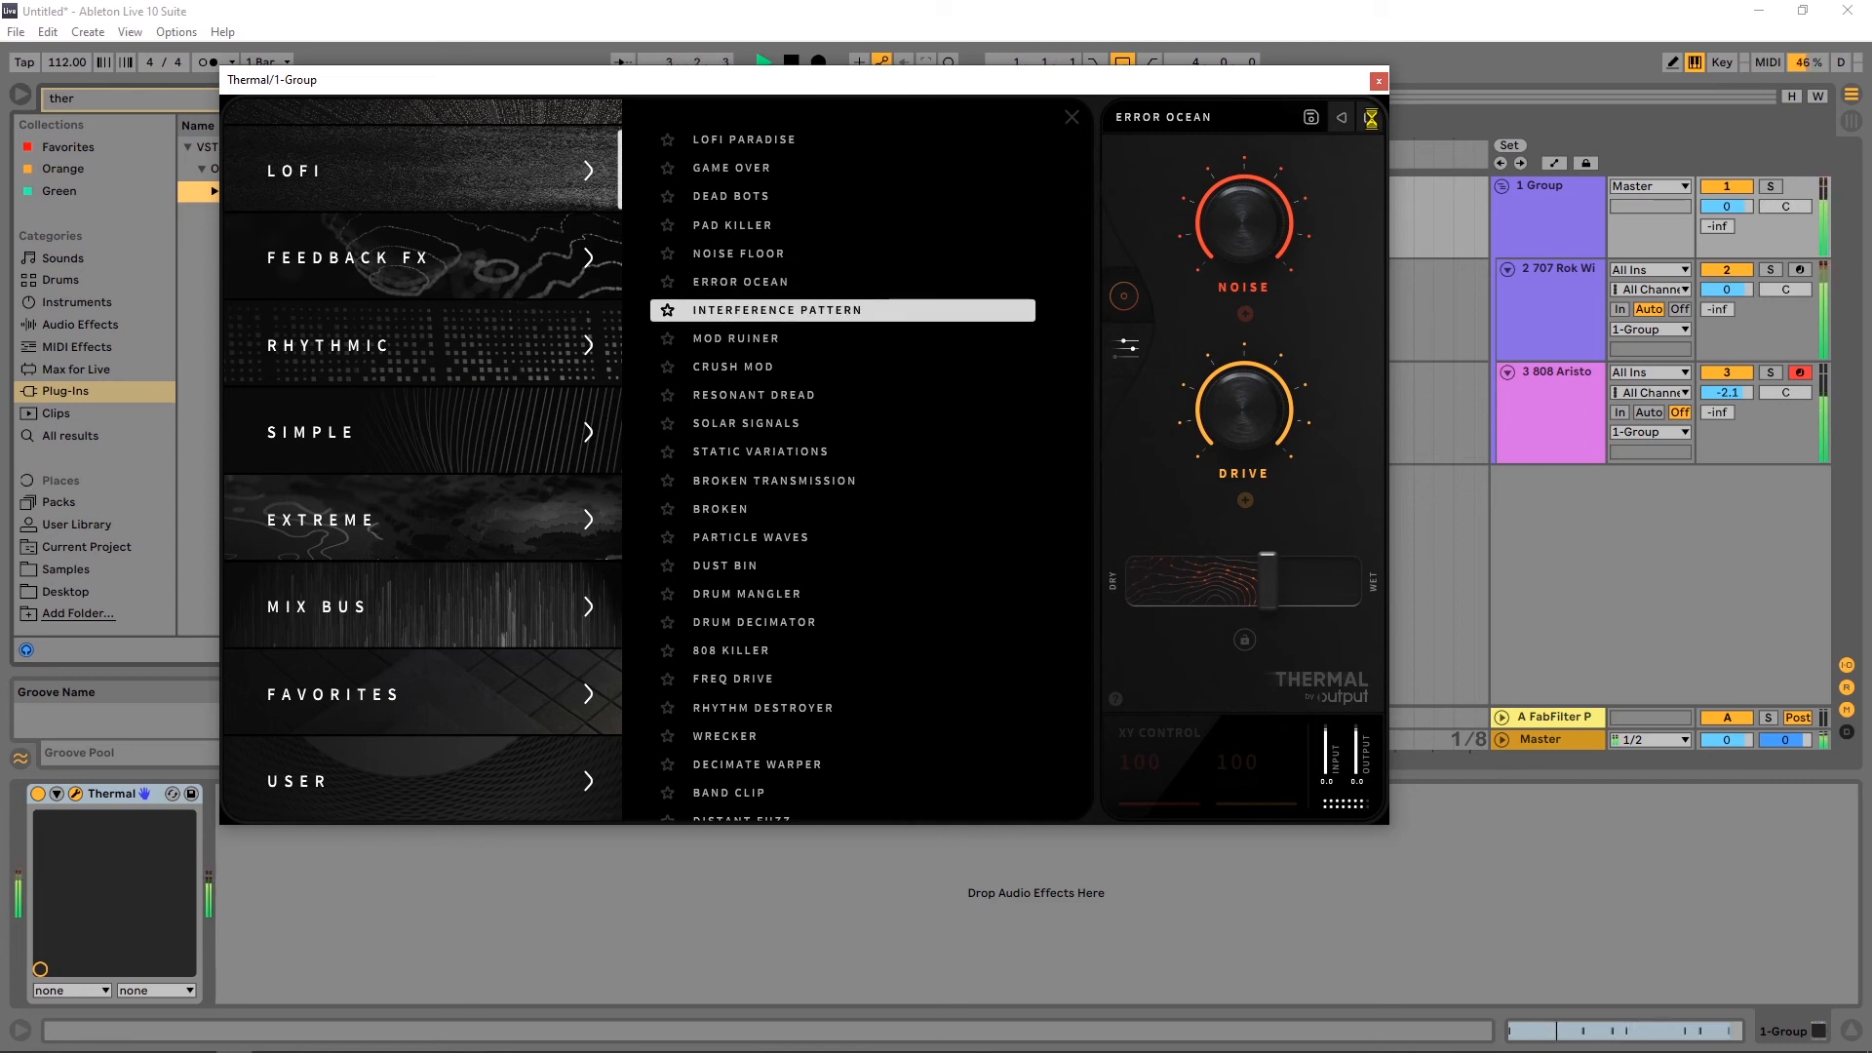
pyautogui.click(1372, 118)
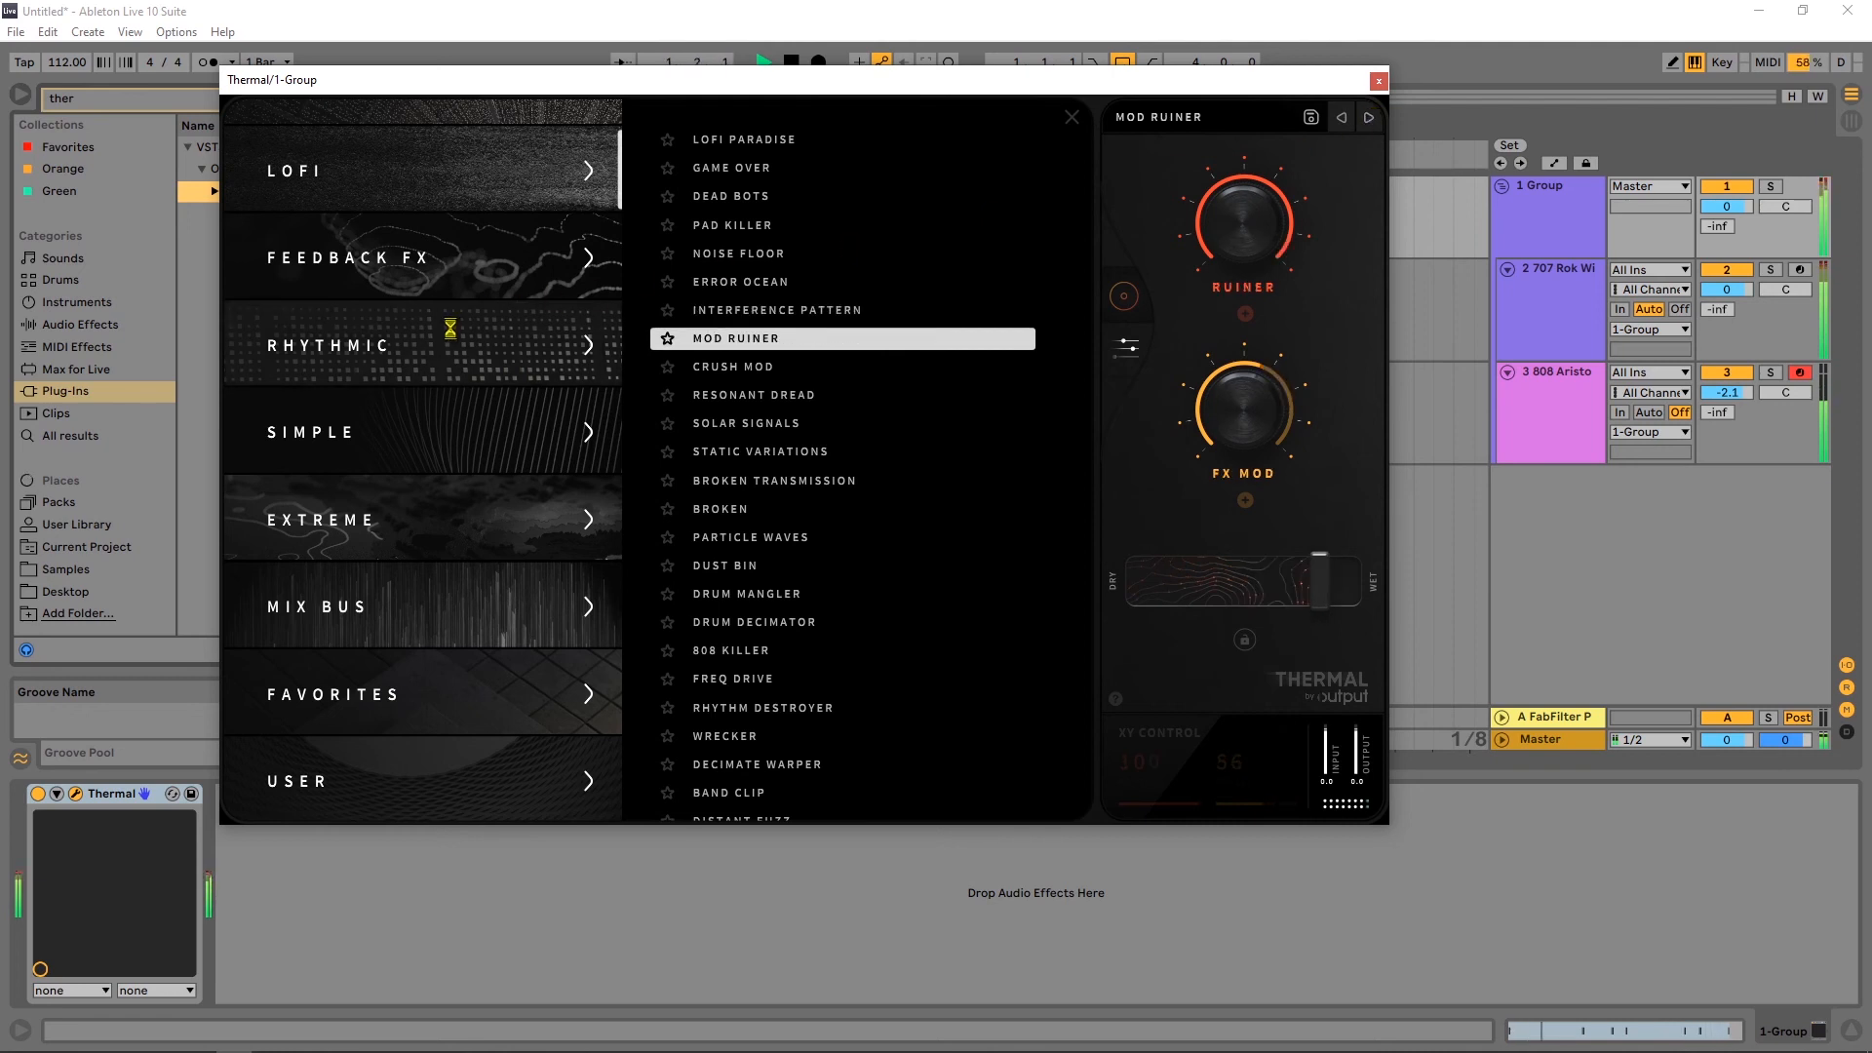
# Audition At the Edge, UV Flicker and Warm Titanium from Thermal's Feedback FX category, and load Invasive Species.
pyautogui.click(361, 265)
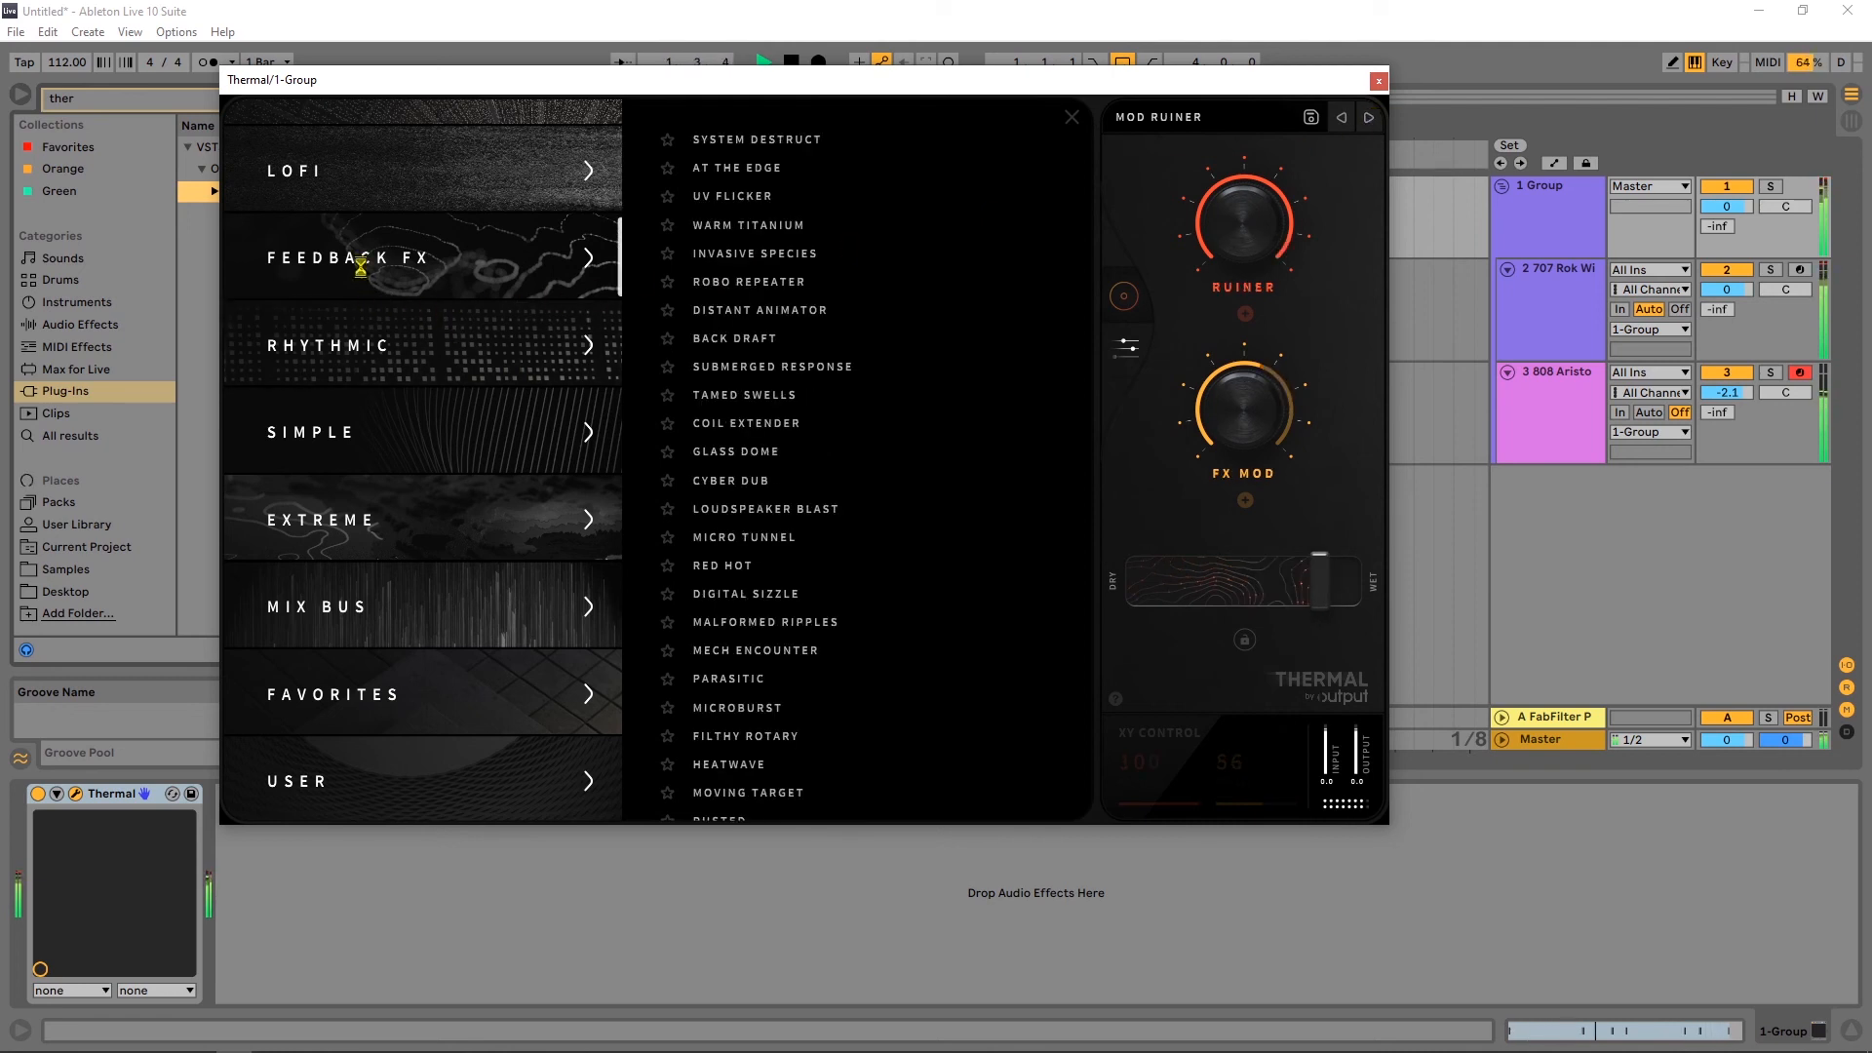
pyautogui.click(764, 168)
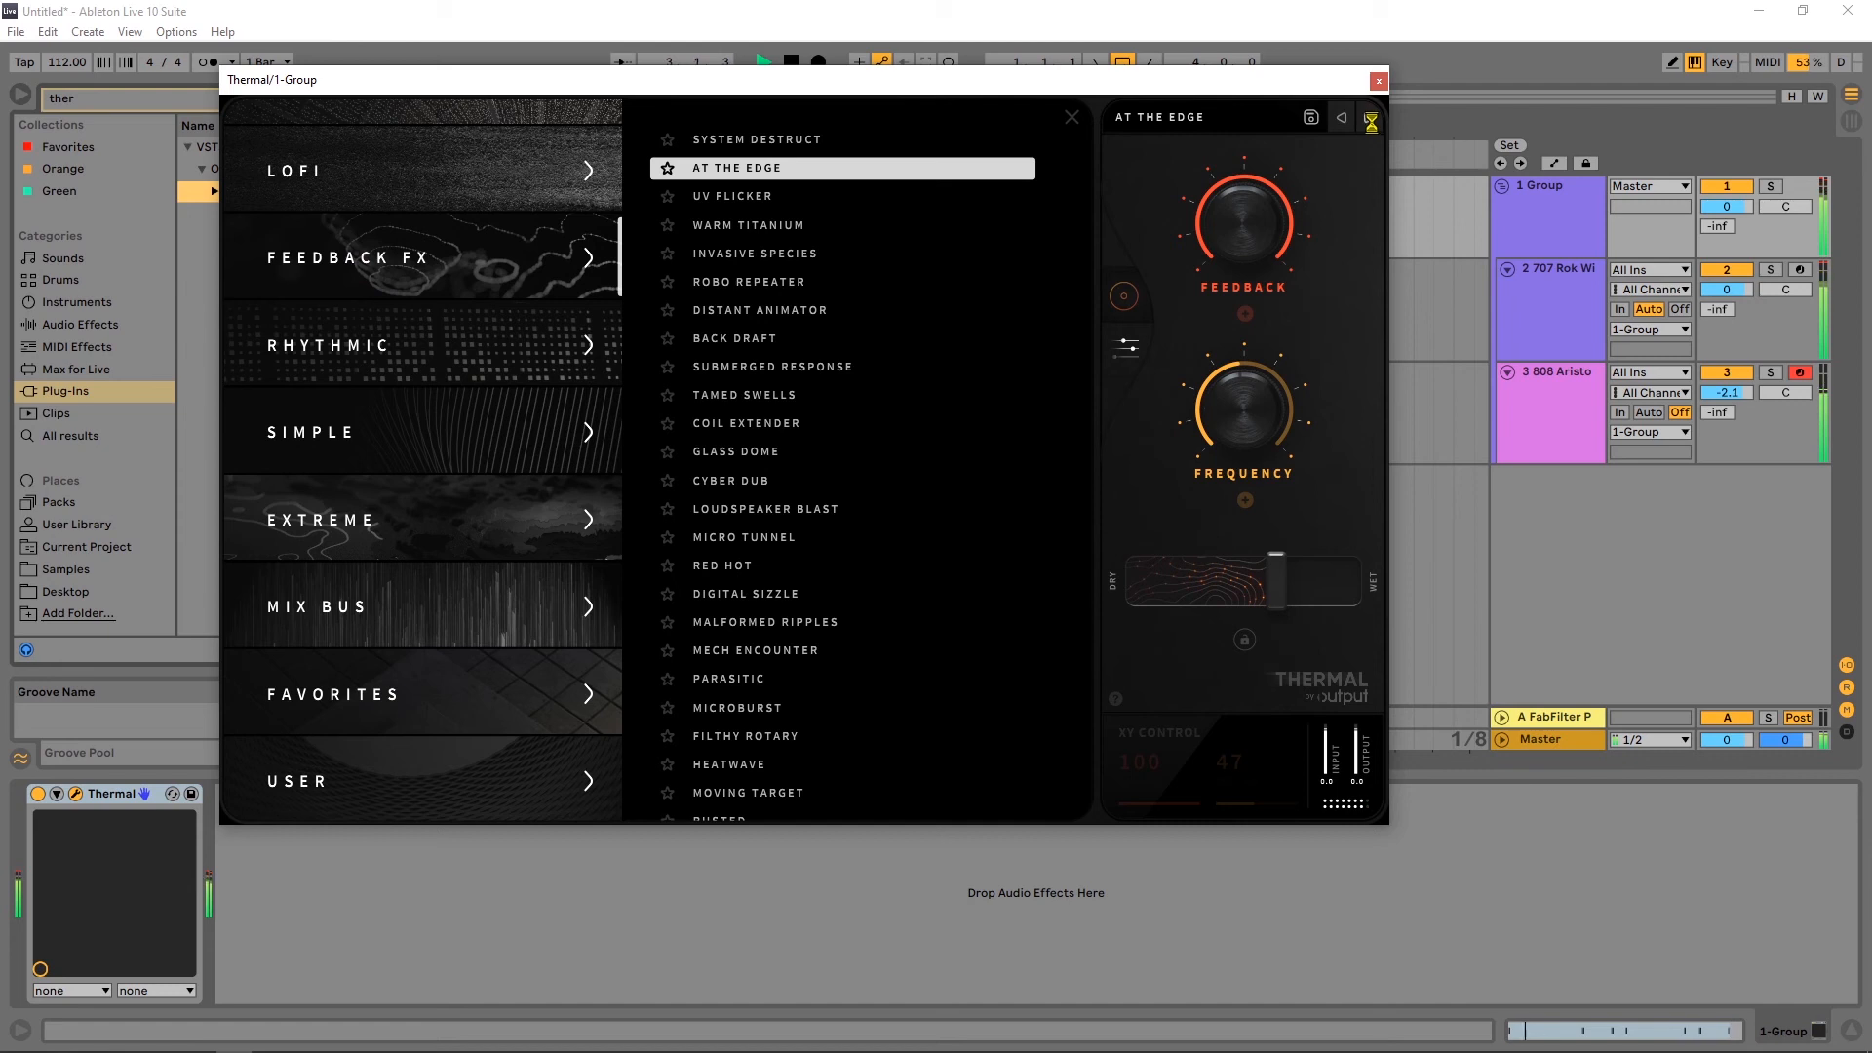
pyautogui.click(1371, 120)
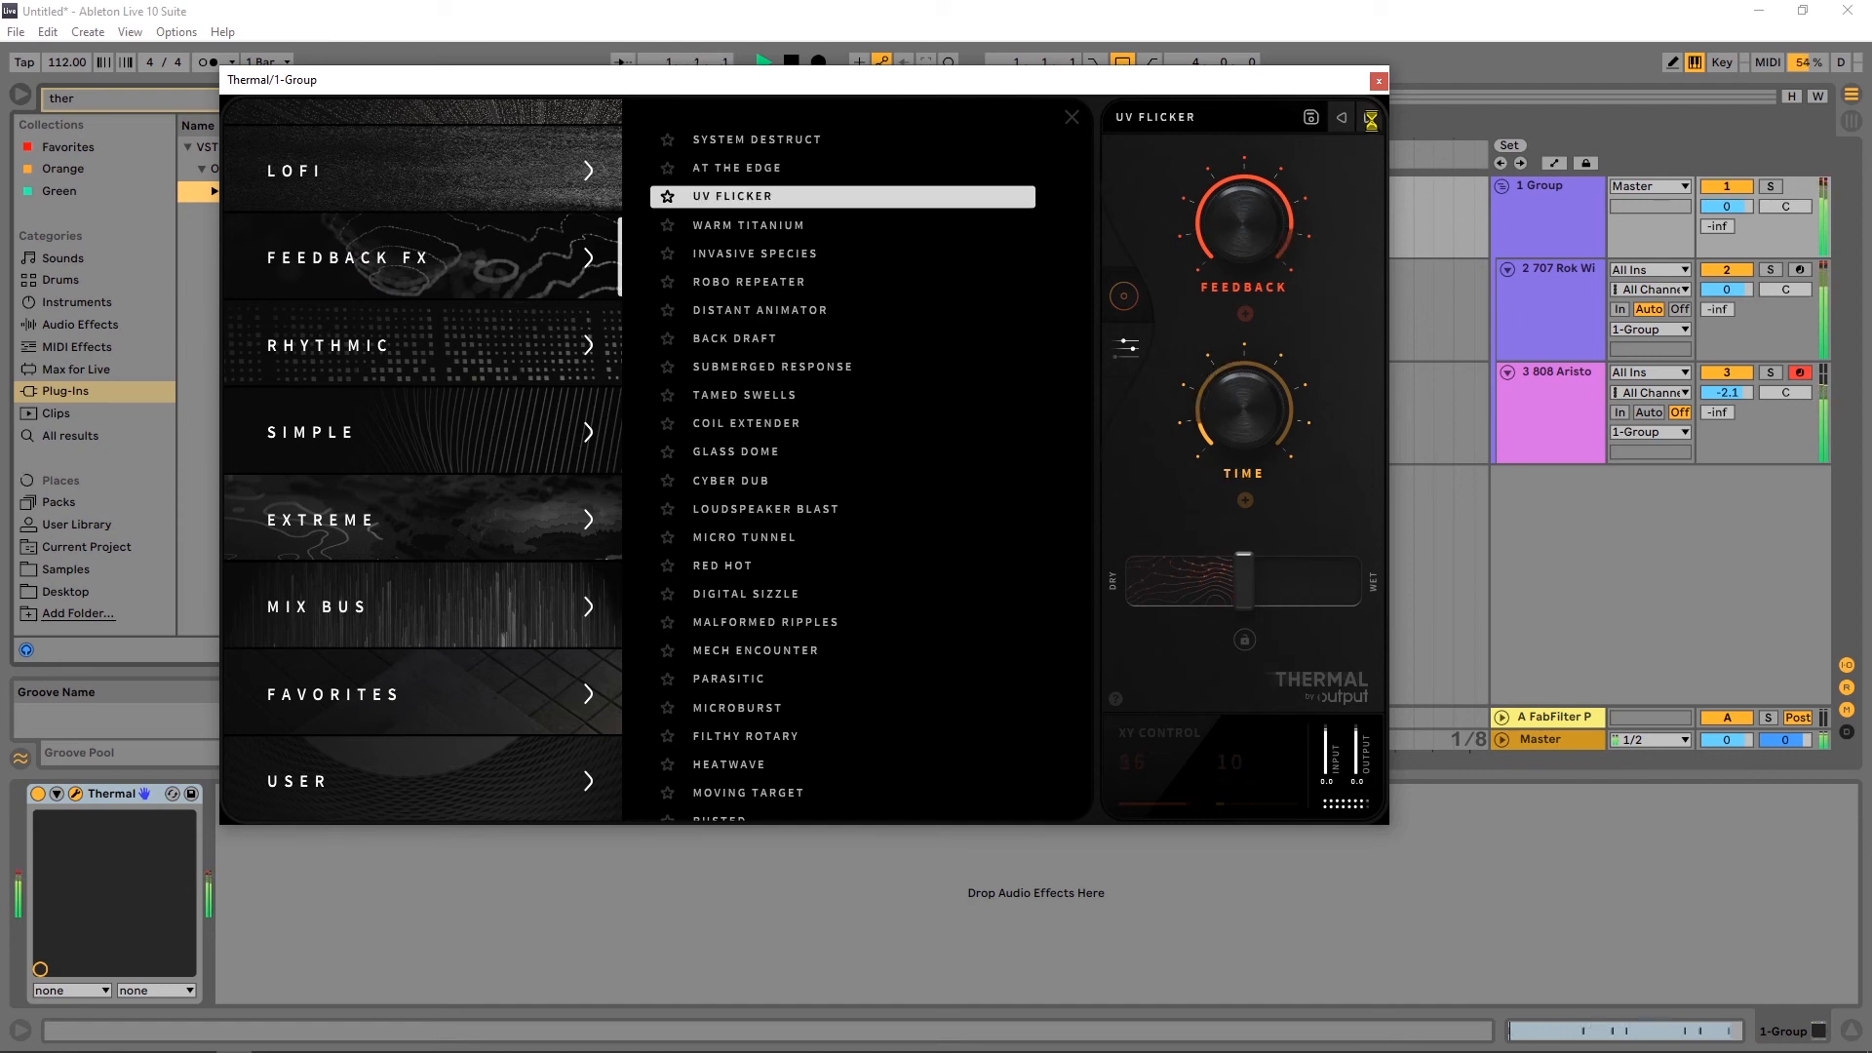
pyautogui.click(1372, 120)
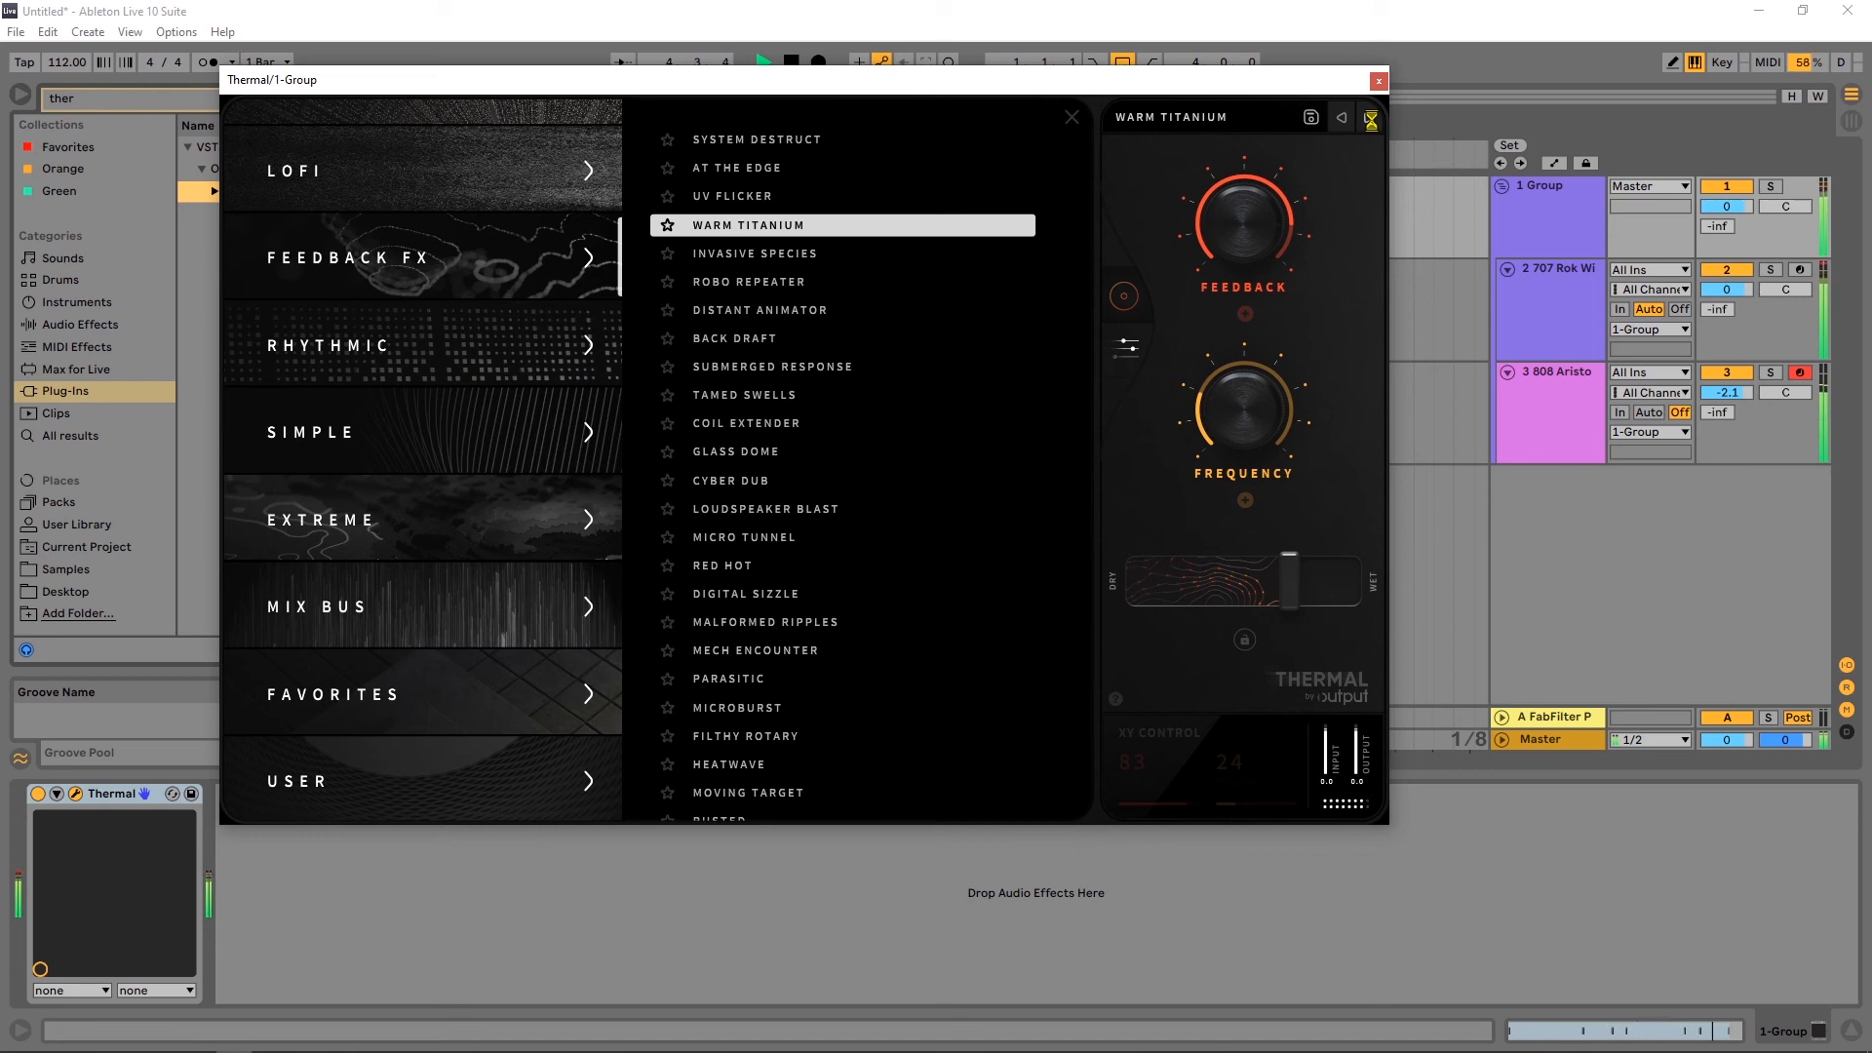
pyautogui.click(1371, 120)
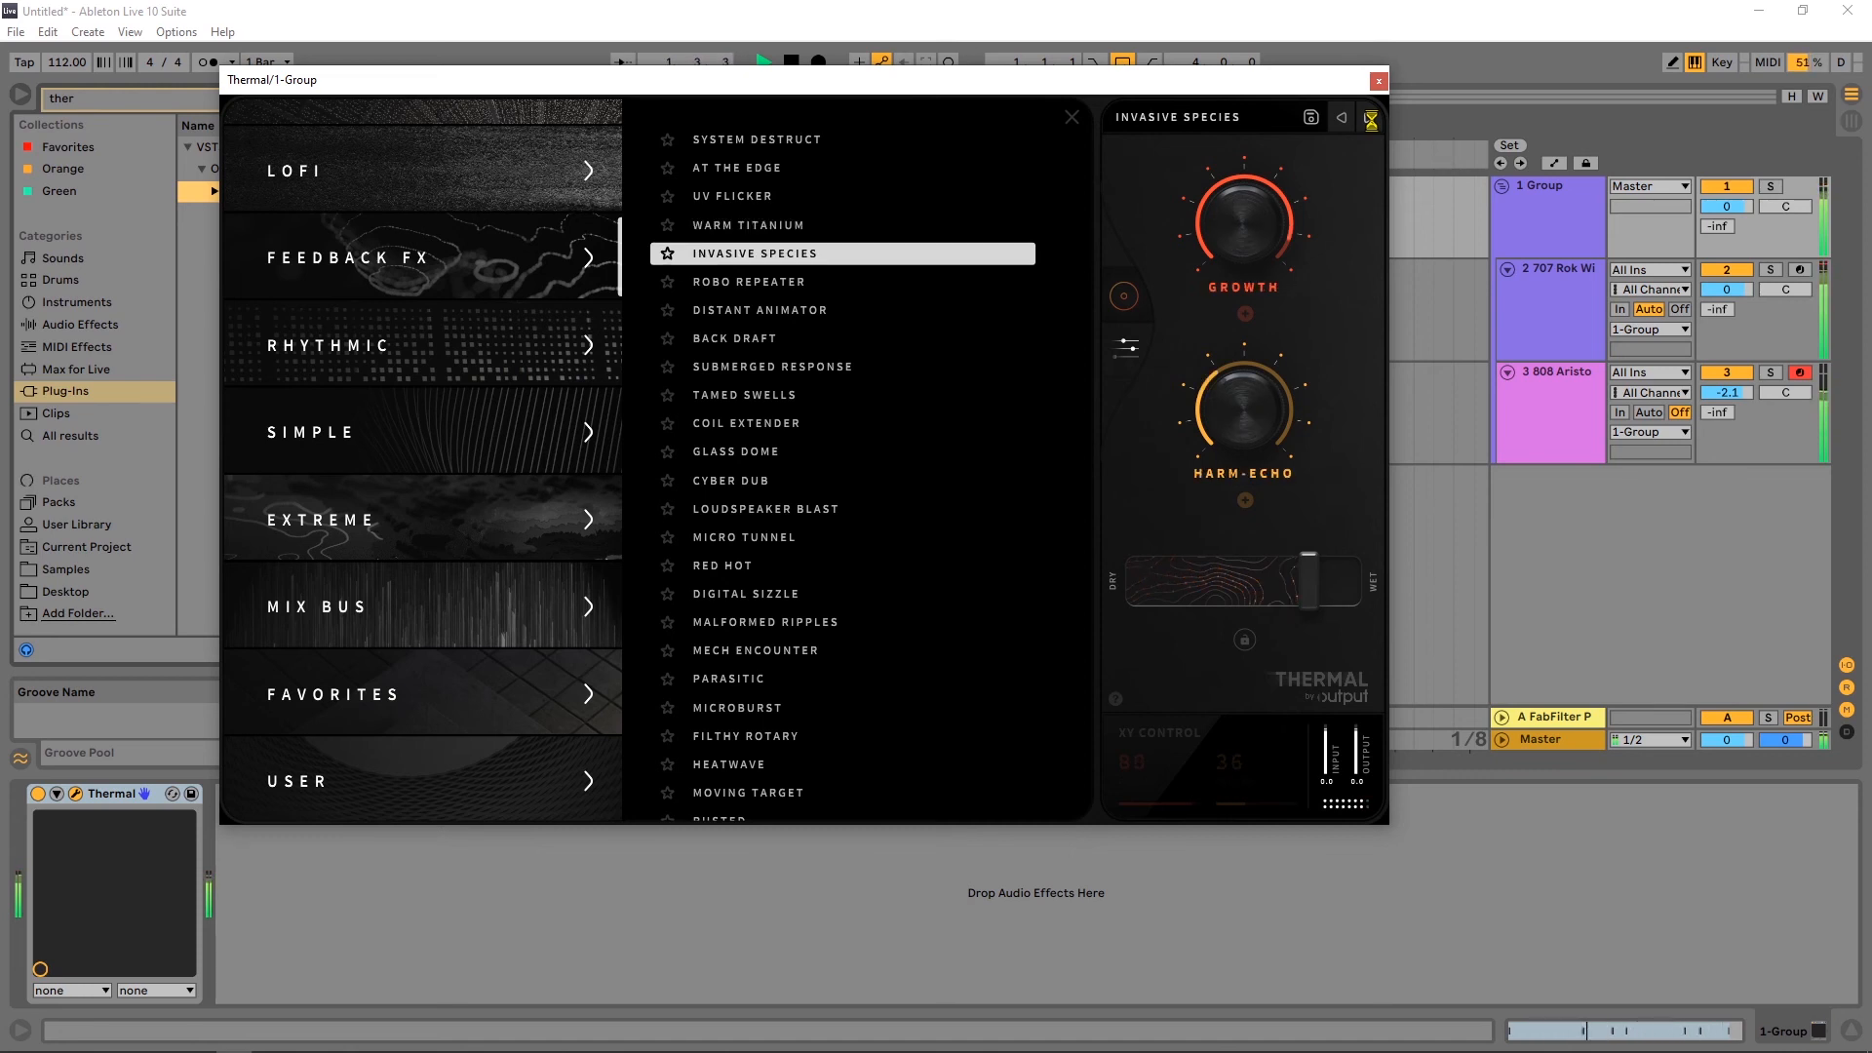
# Audition the Feedback FX presets Robo Repeater, Distant Animator and Back Draft on the drum group, and load Submerged Response.
pyautogui.click(1372, 120)
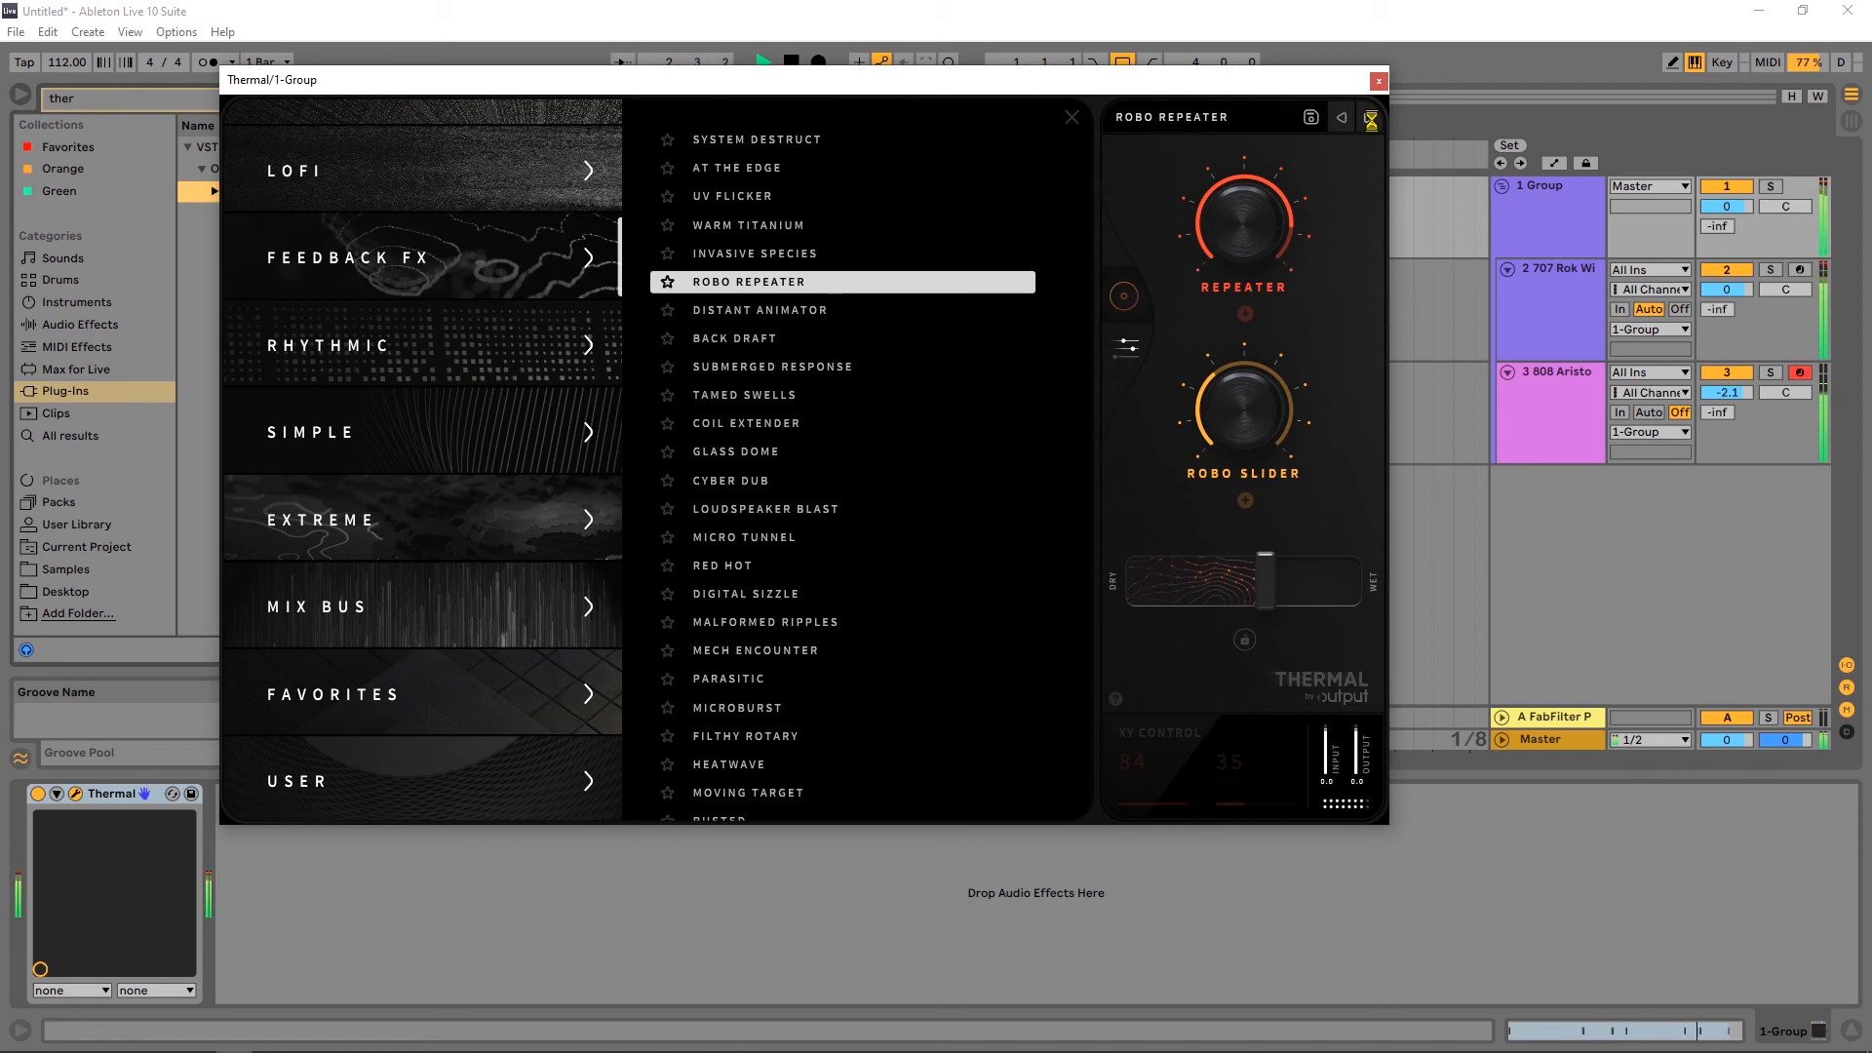
pyautogui.click(1372, 120)
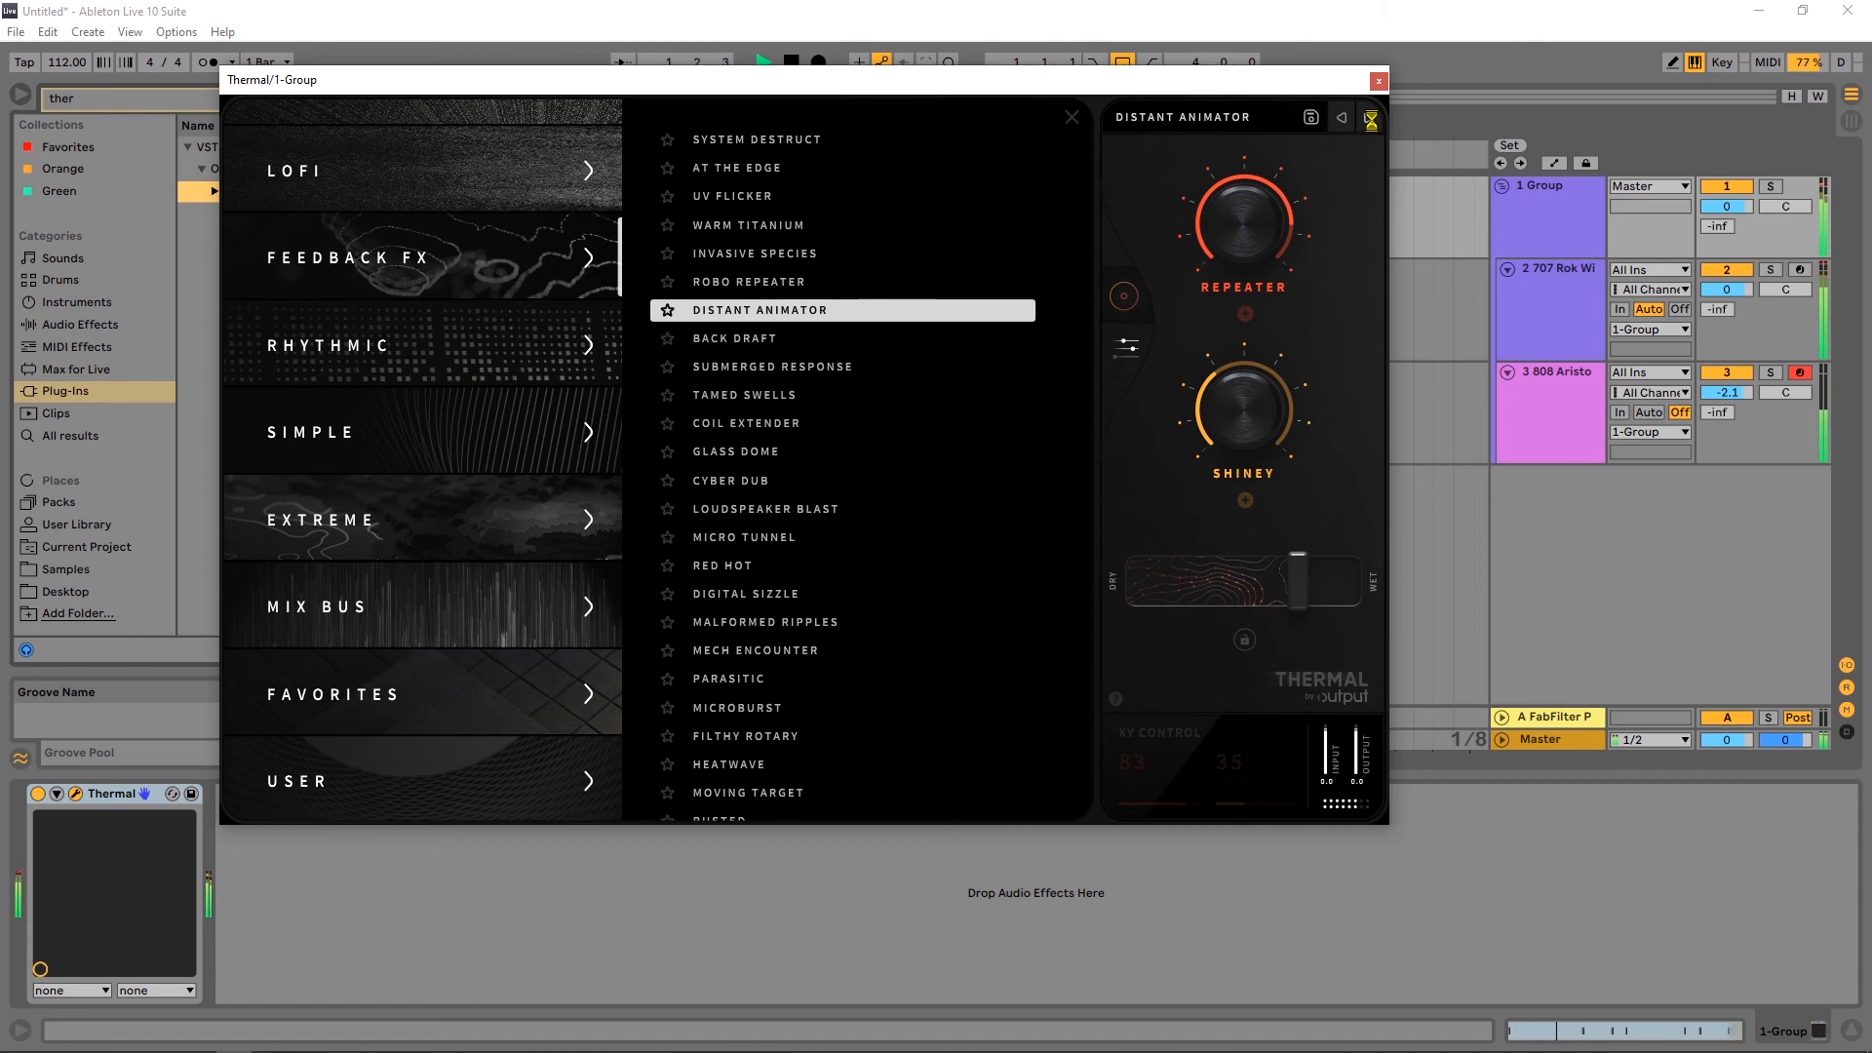
pyautogui.click(1372, 120)
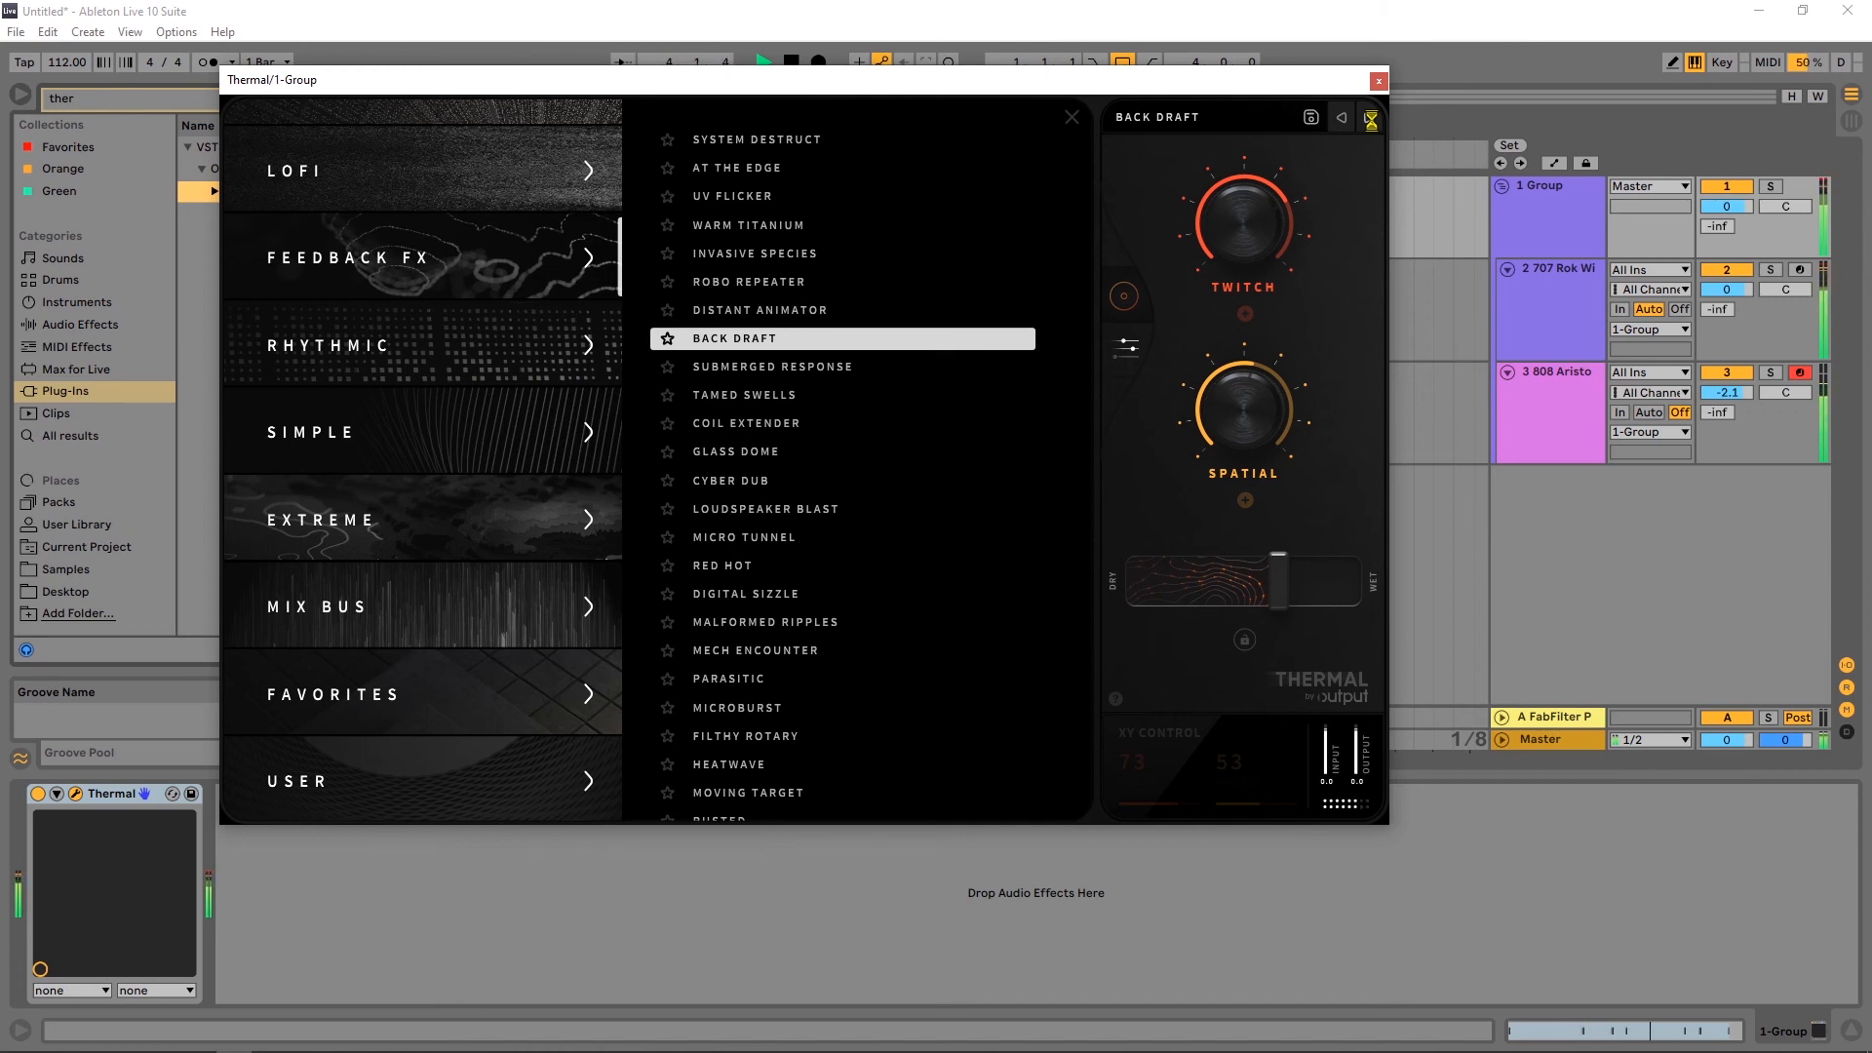
pyautogui.click(1372, 119)
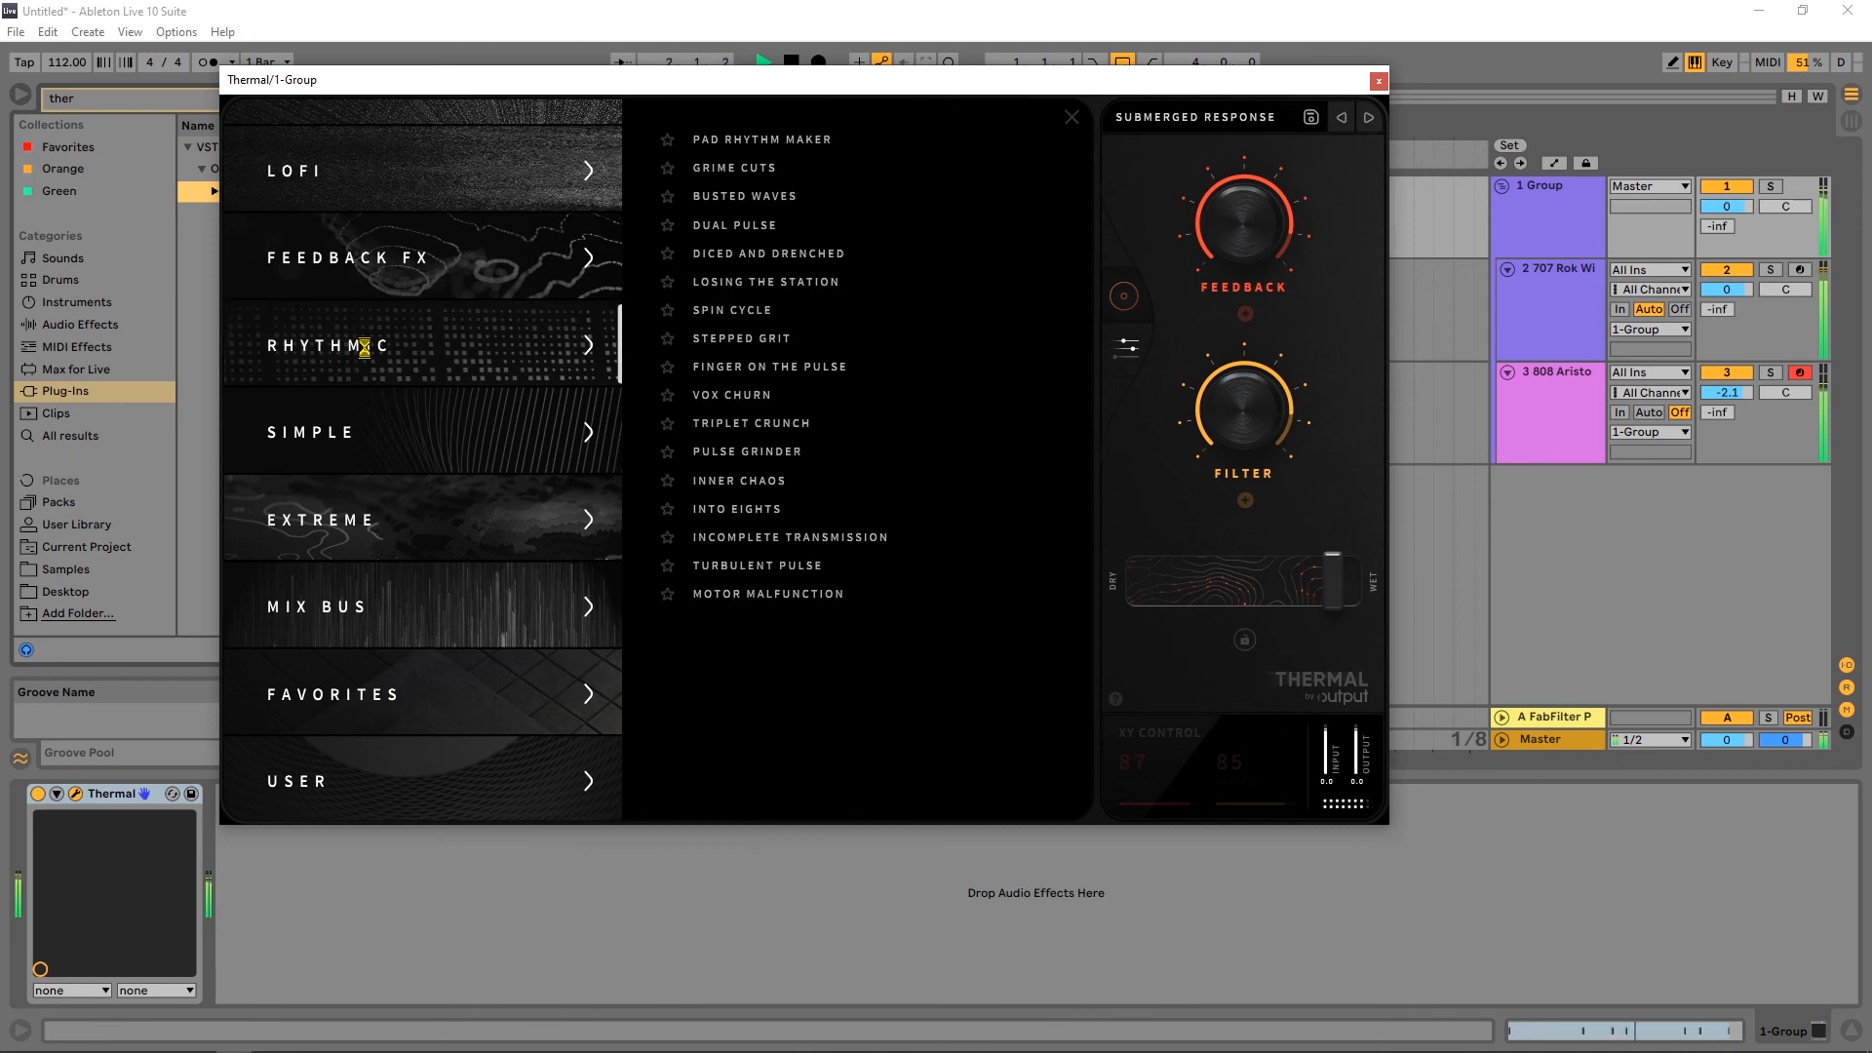
# Audition Mech Encounter from the Feedback FX category and load the Parasitic preset.
pyautogui.click(782, 650)
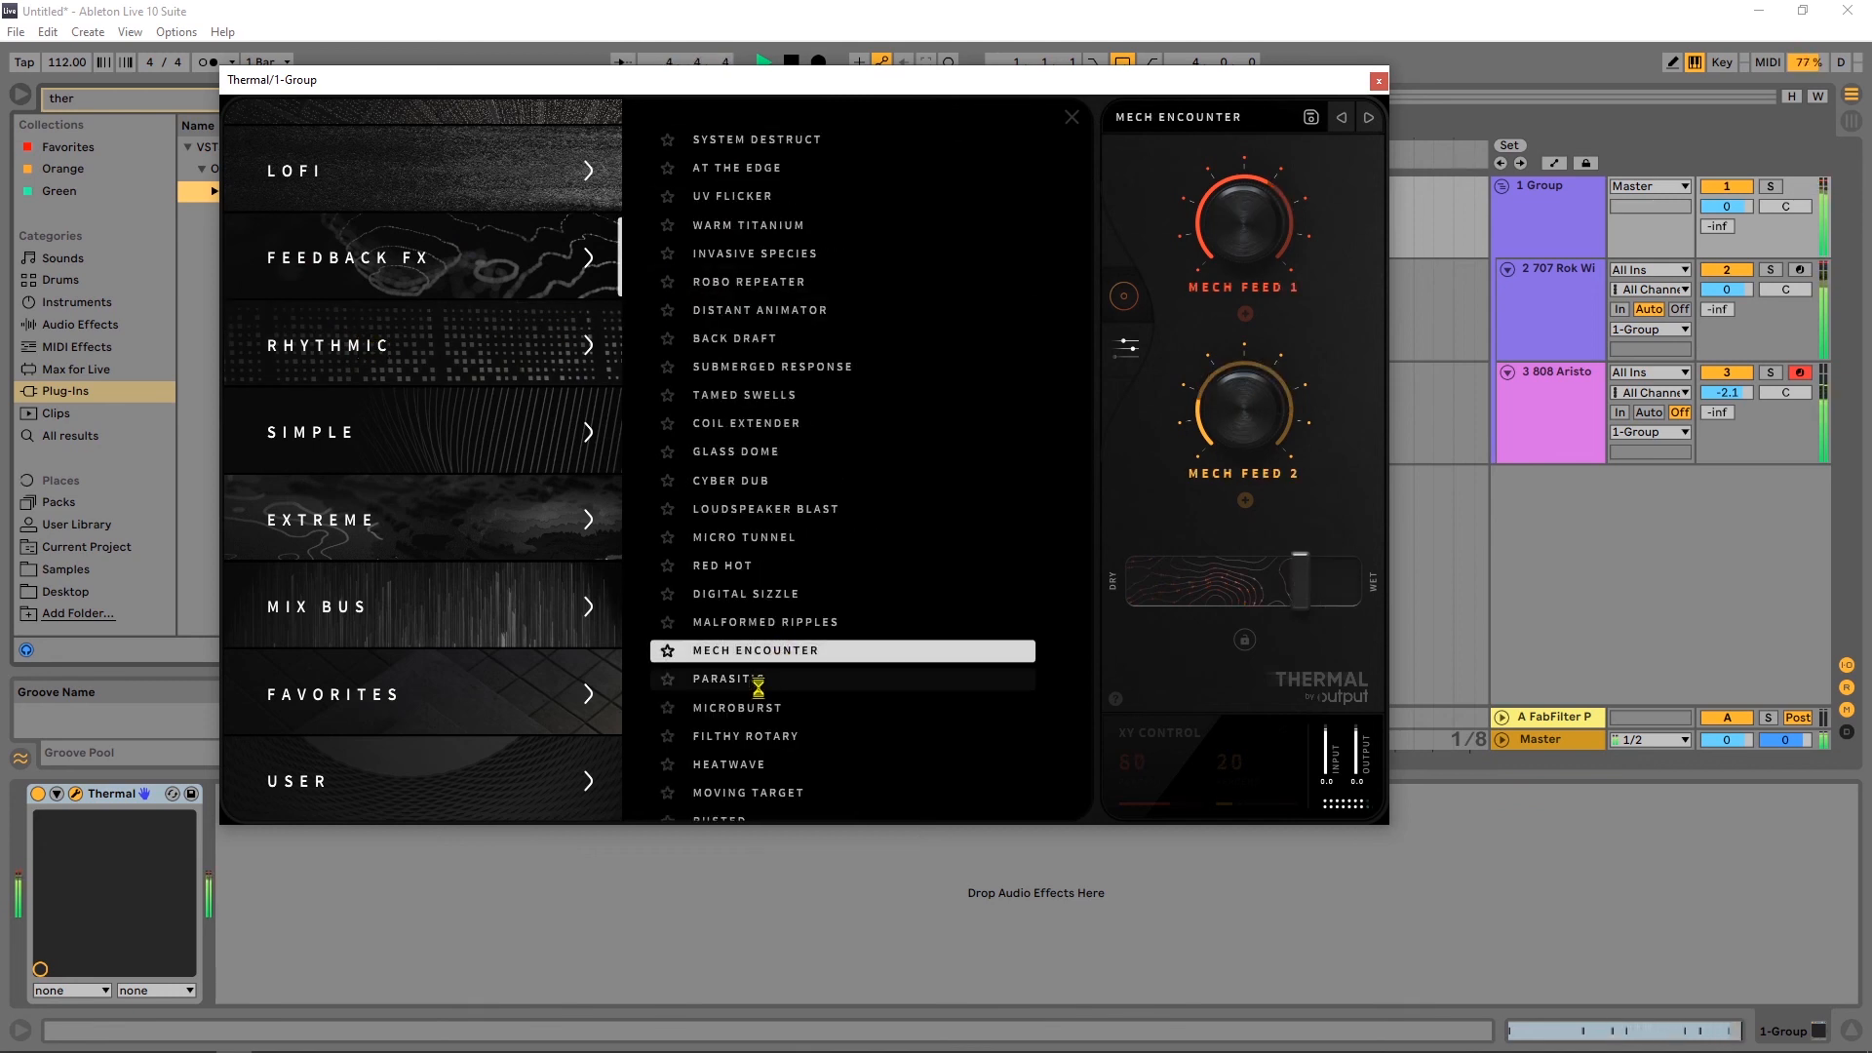
pyautogui.scroll(-1, 758, 688)
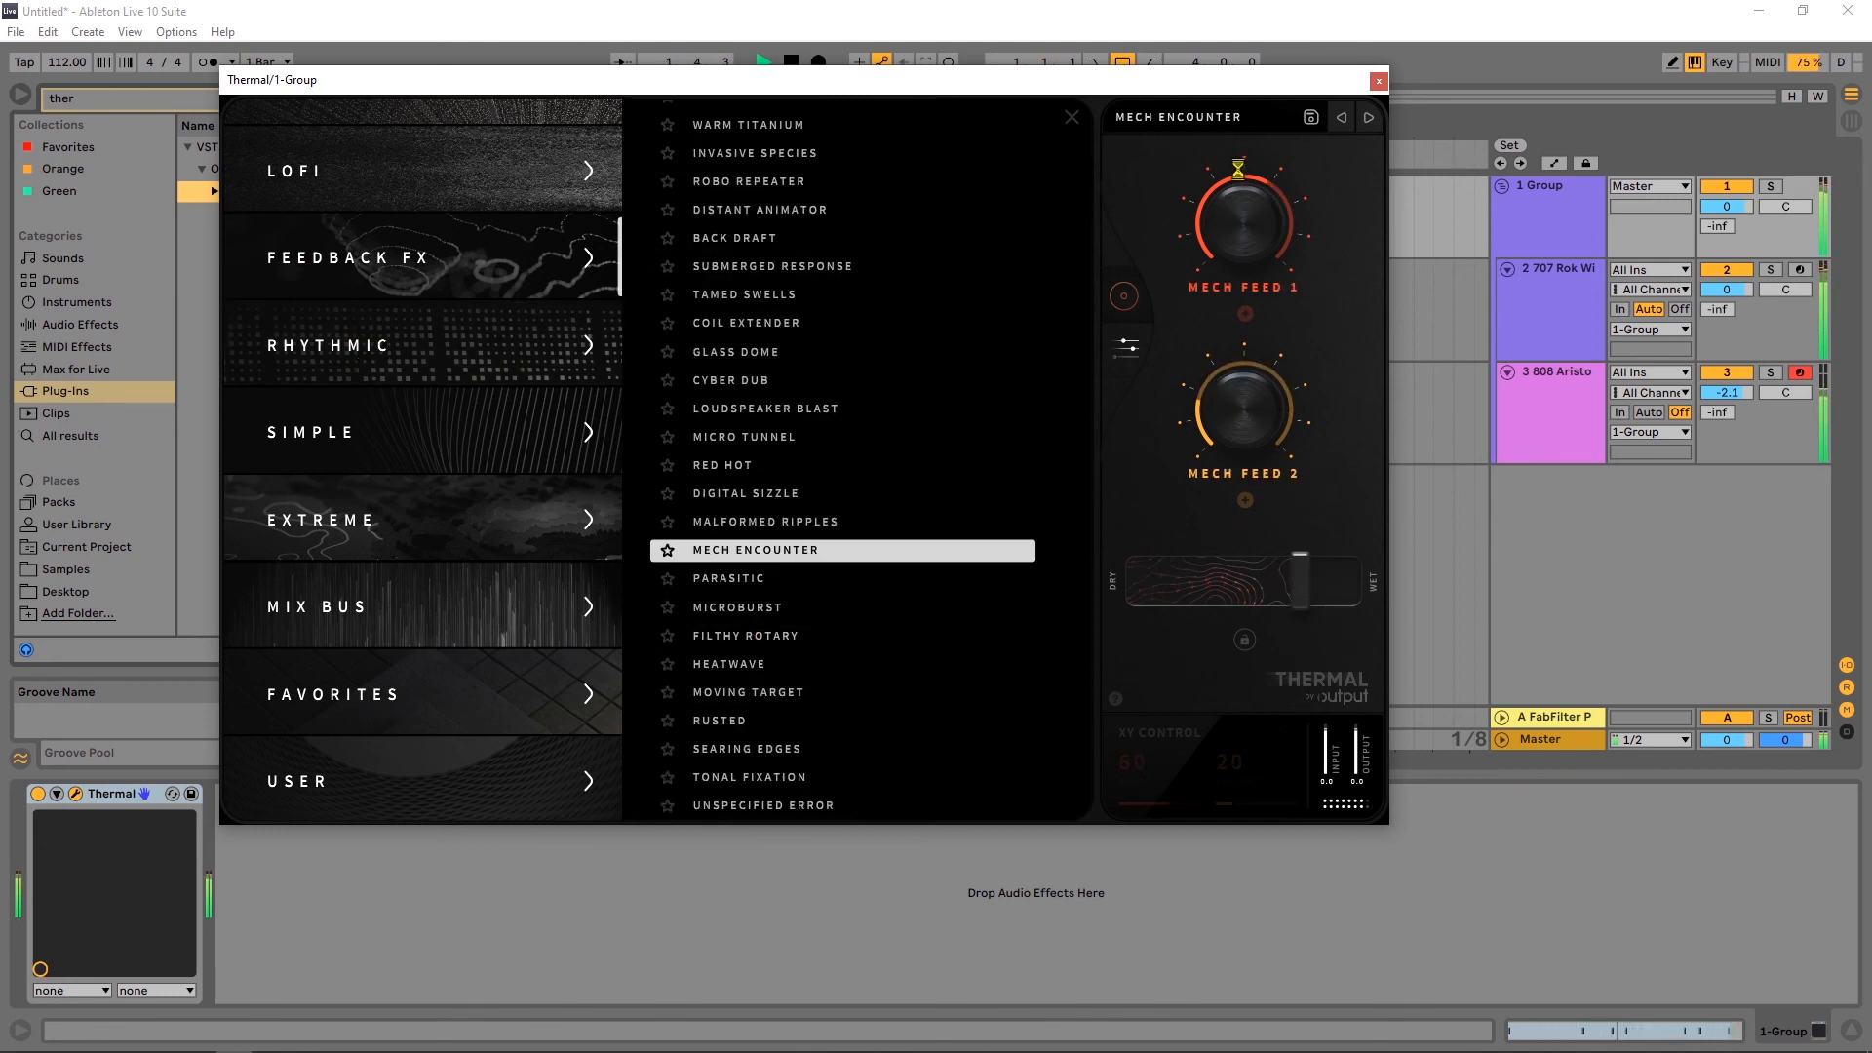
pyautogui.click(1370, 117)
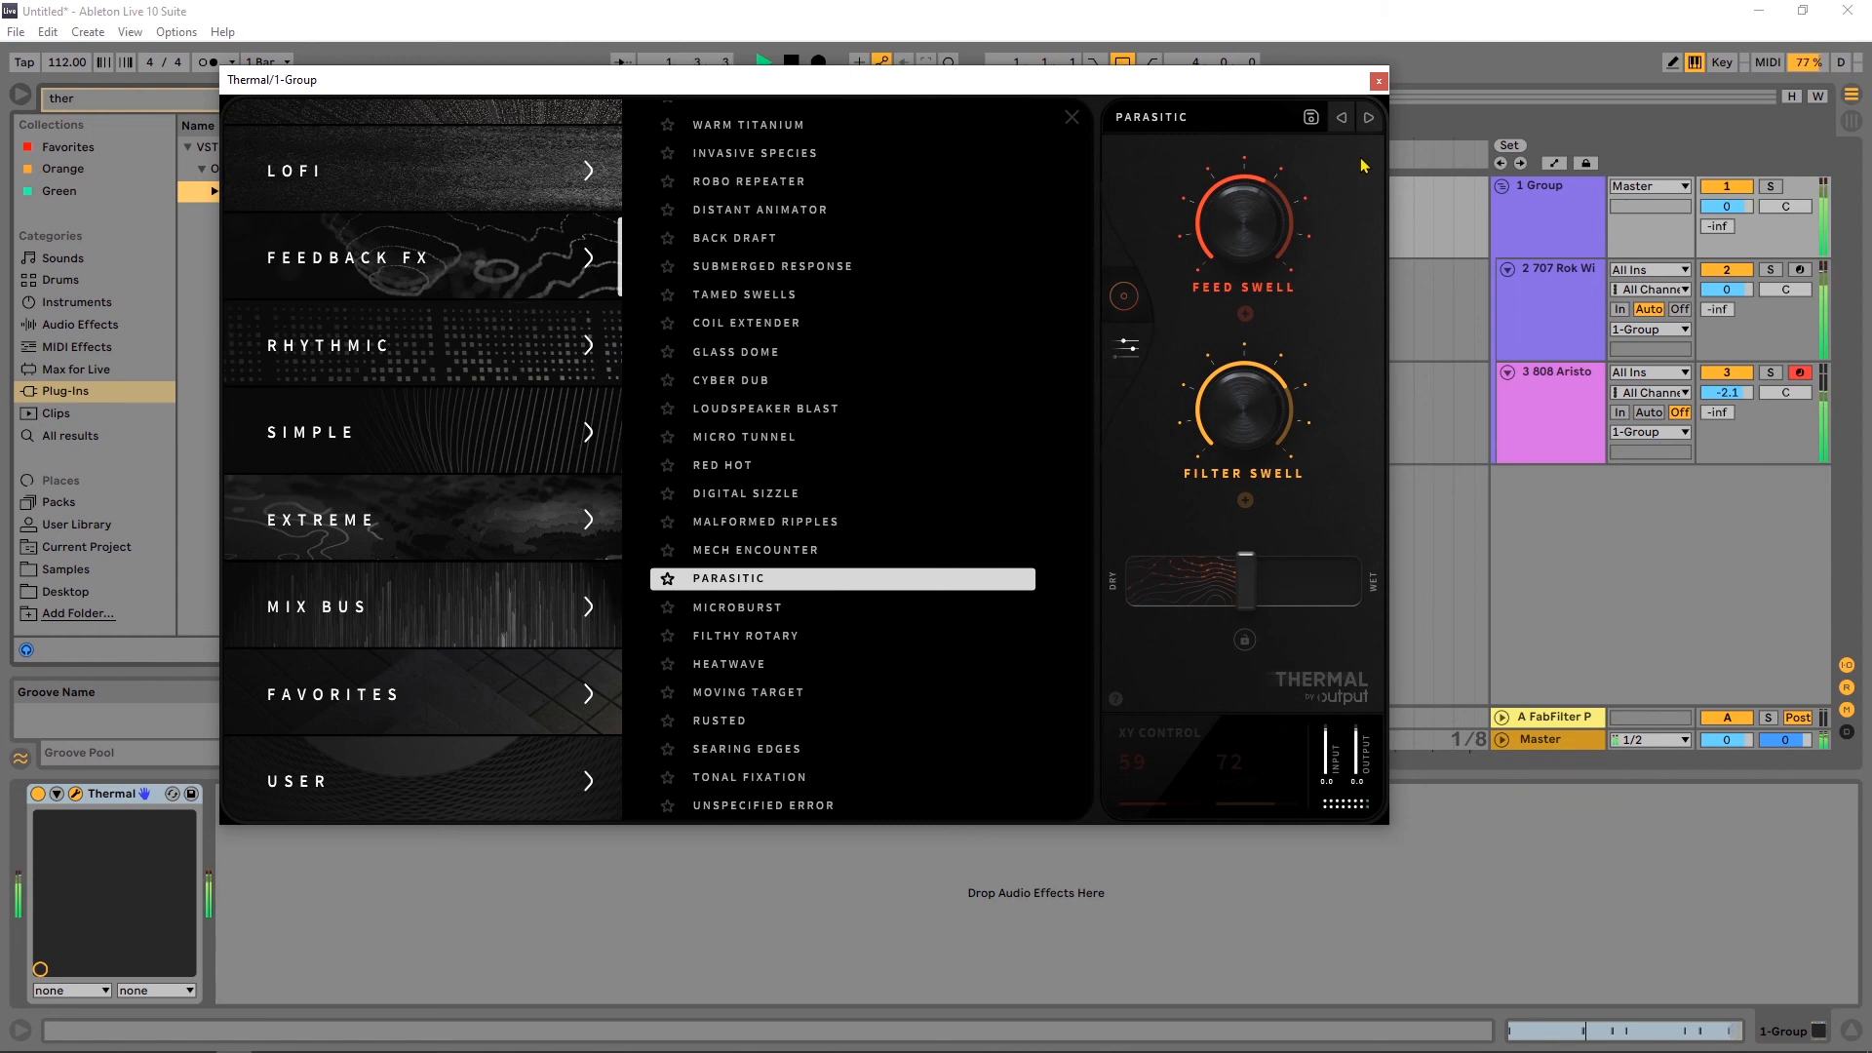
# Sweep Parasitic's Feed Swell macro and its XY control, ending with Feed Swell at about 83 percent and Filter Swell at about 84 percent.
pyautogui.moveTo(1243, 219)
pyautogui.mouseDown()
pyautogui.moveTo(1225, 317)
pyautogui.moveTo(1232, 182)
pyautogui.moveTo(1215, 228)
pyautogui.mouseUp()
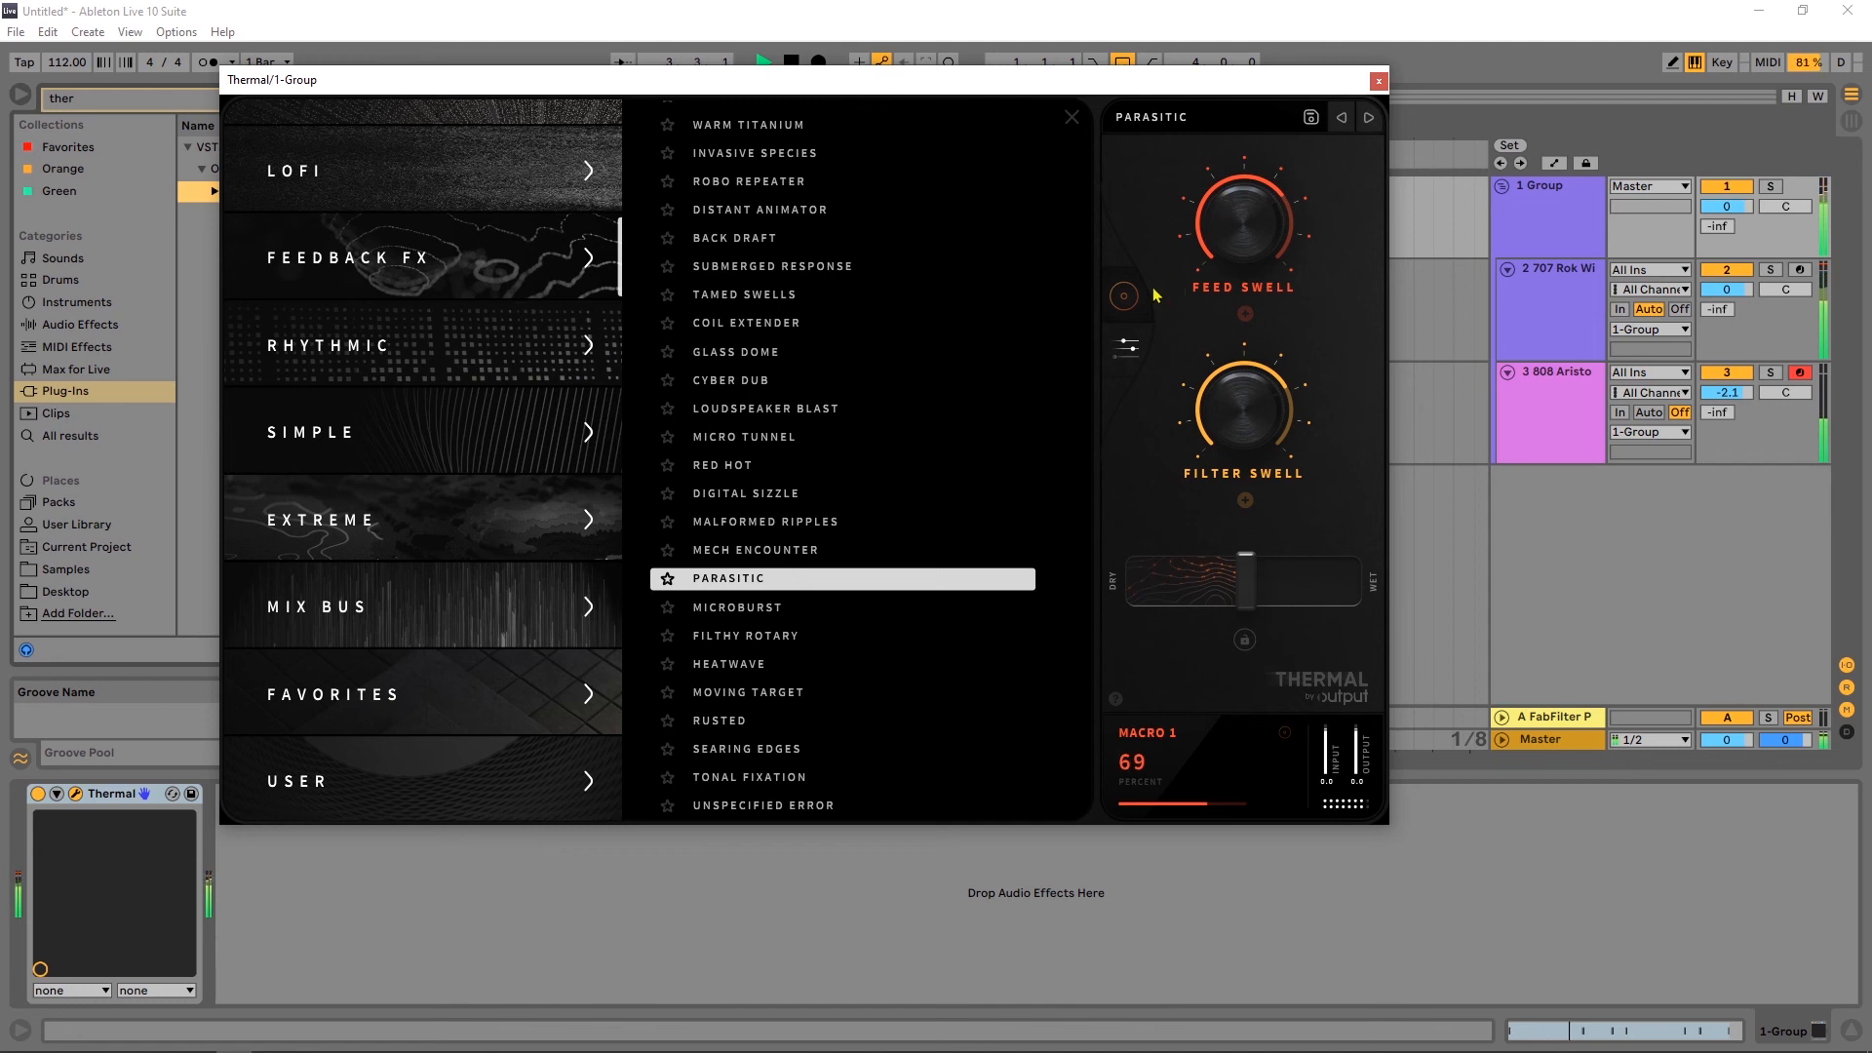
pyautogui.click(1131, 302)
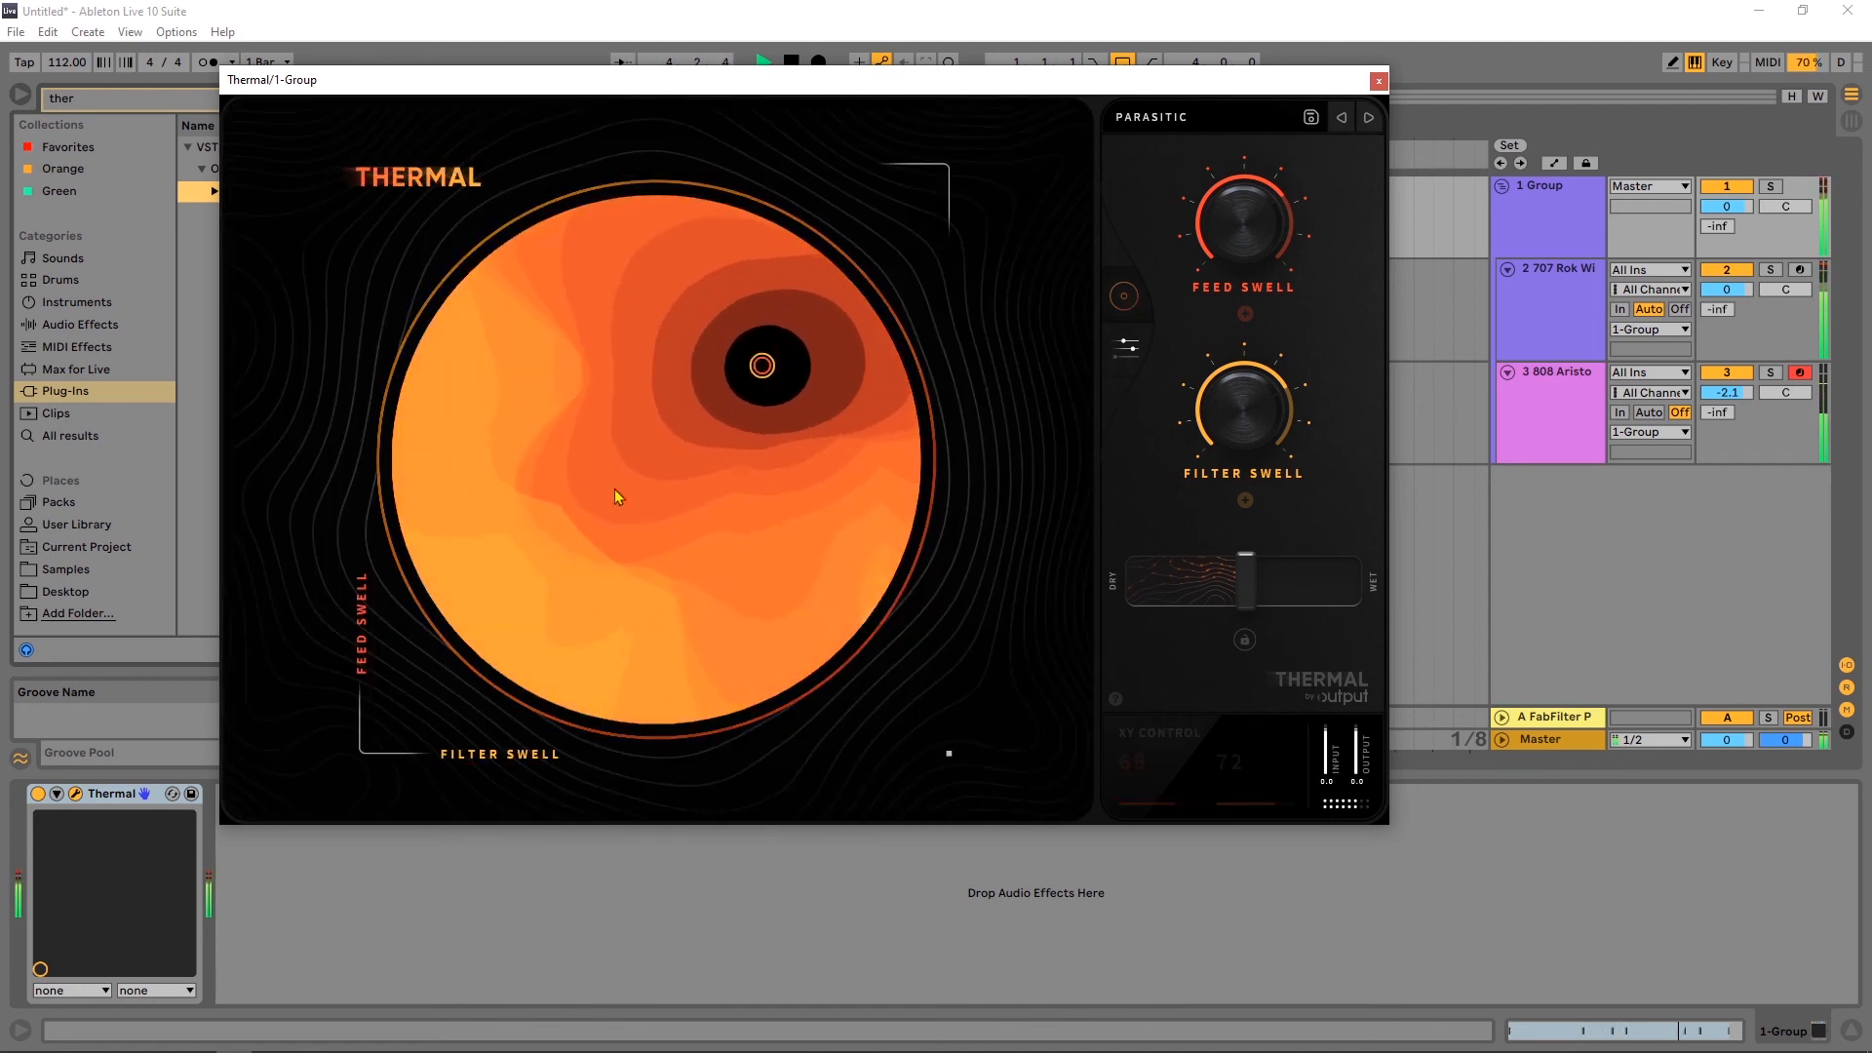
pyautogui.moveTo(741, 377); pyautogui.dragTo(586, 558)
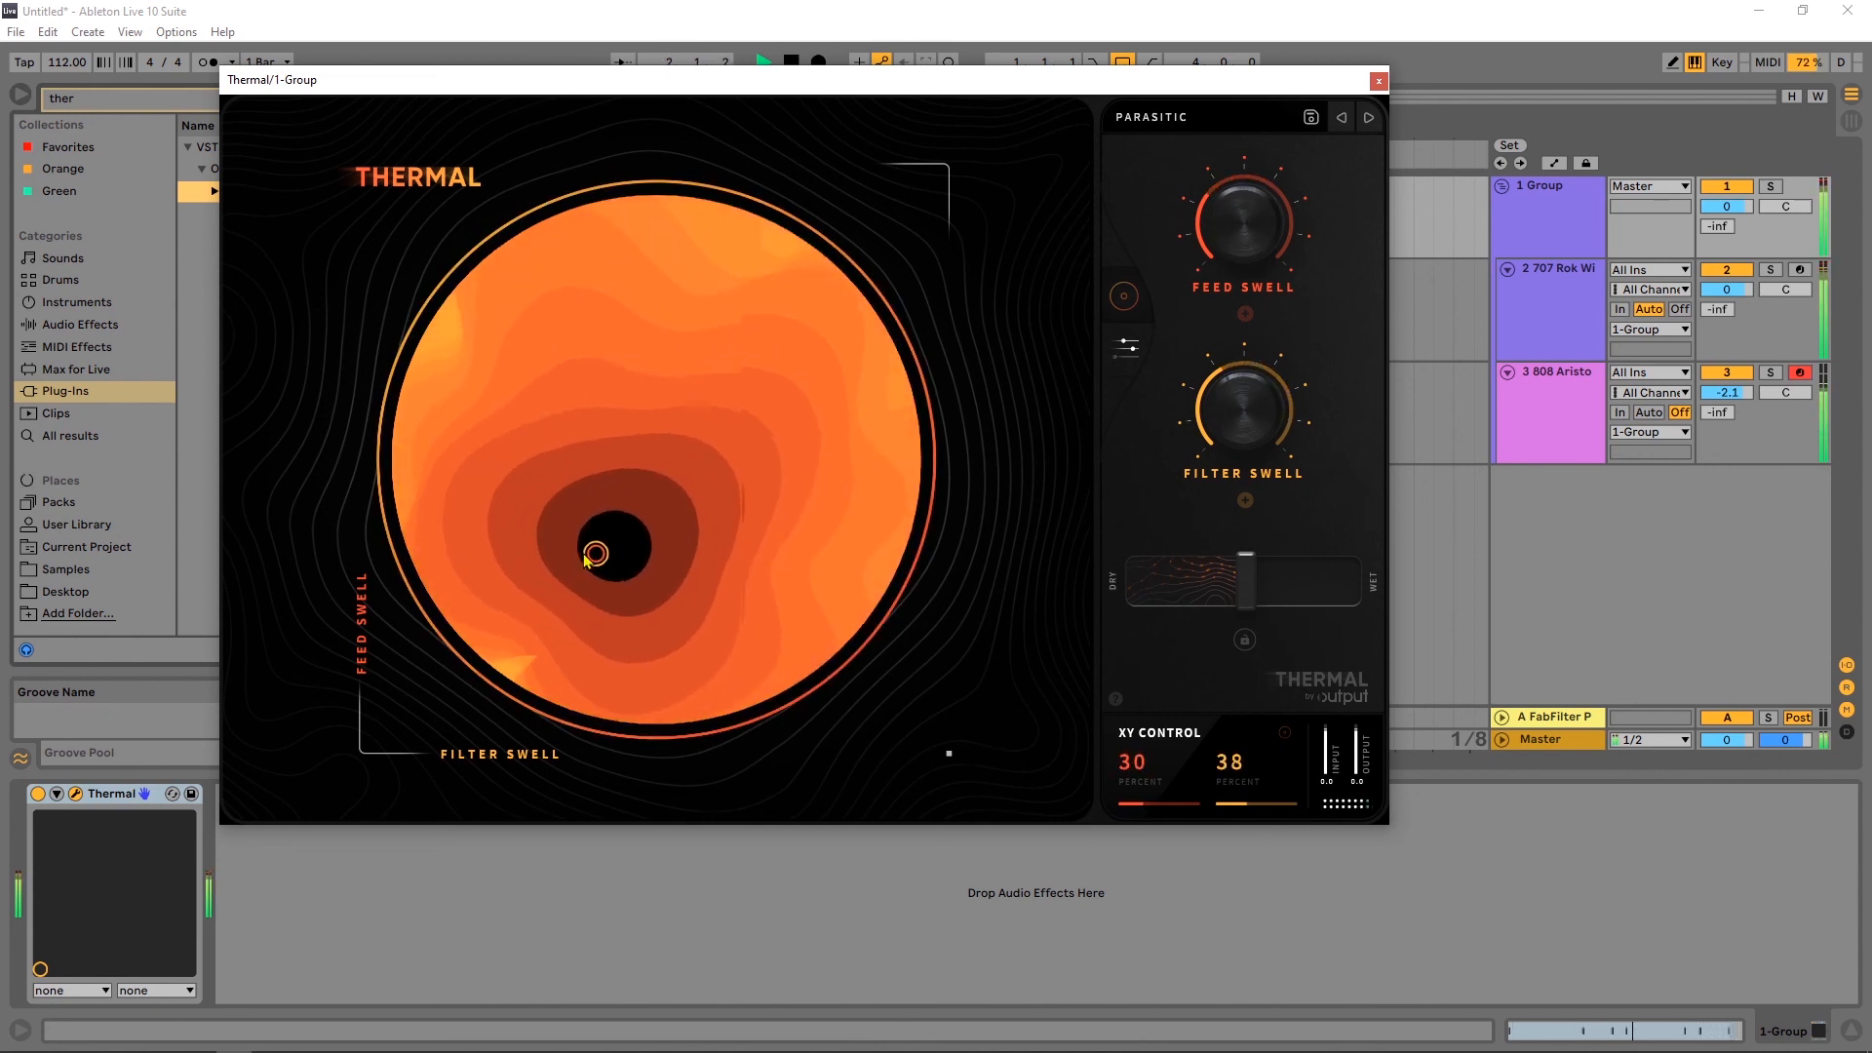
pyautogui.moveTo(562, 480); pyautogui.dragTo(789, 383)
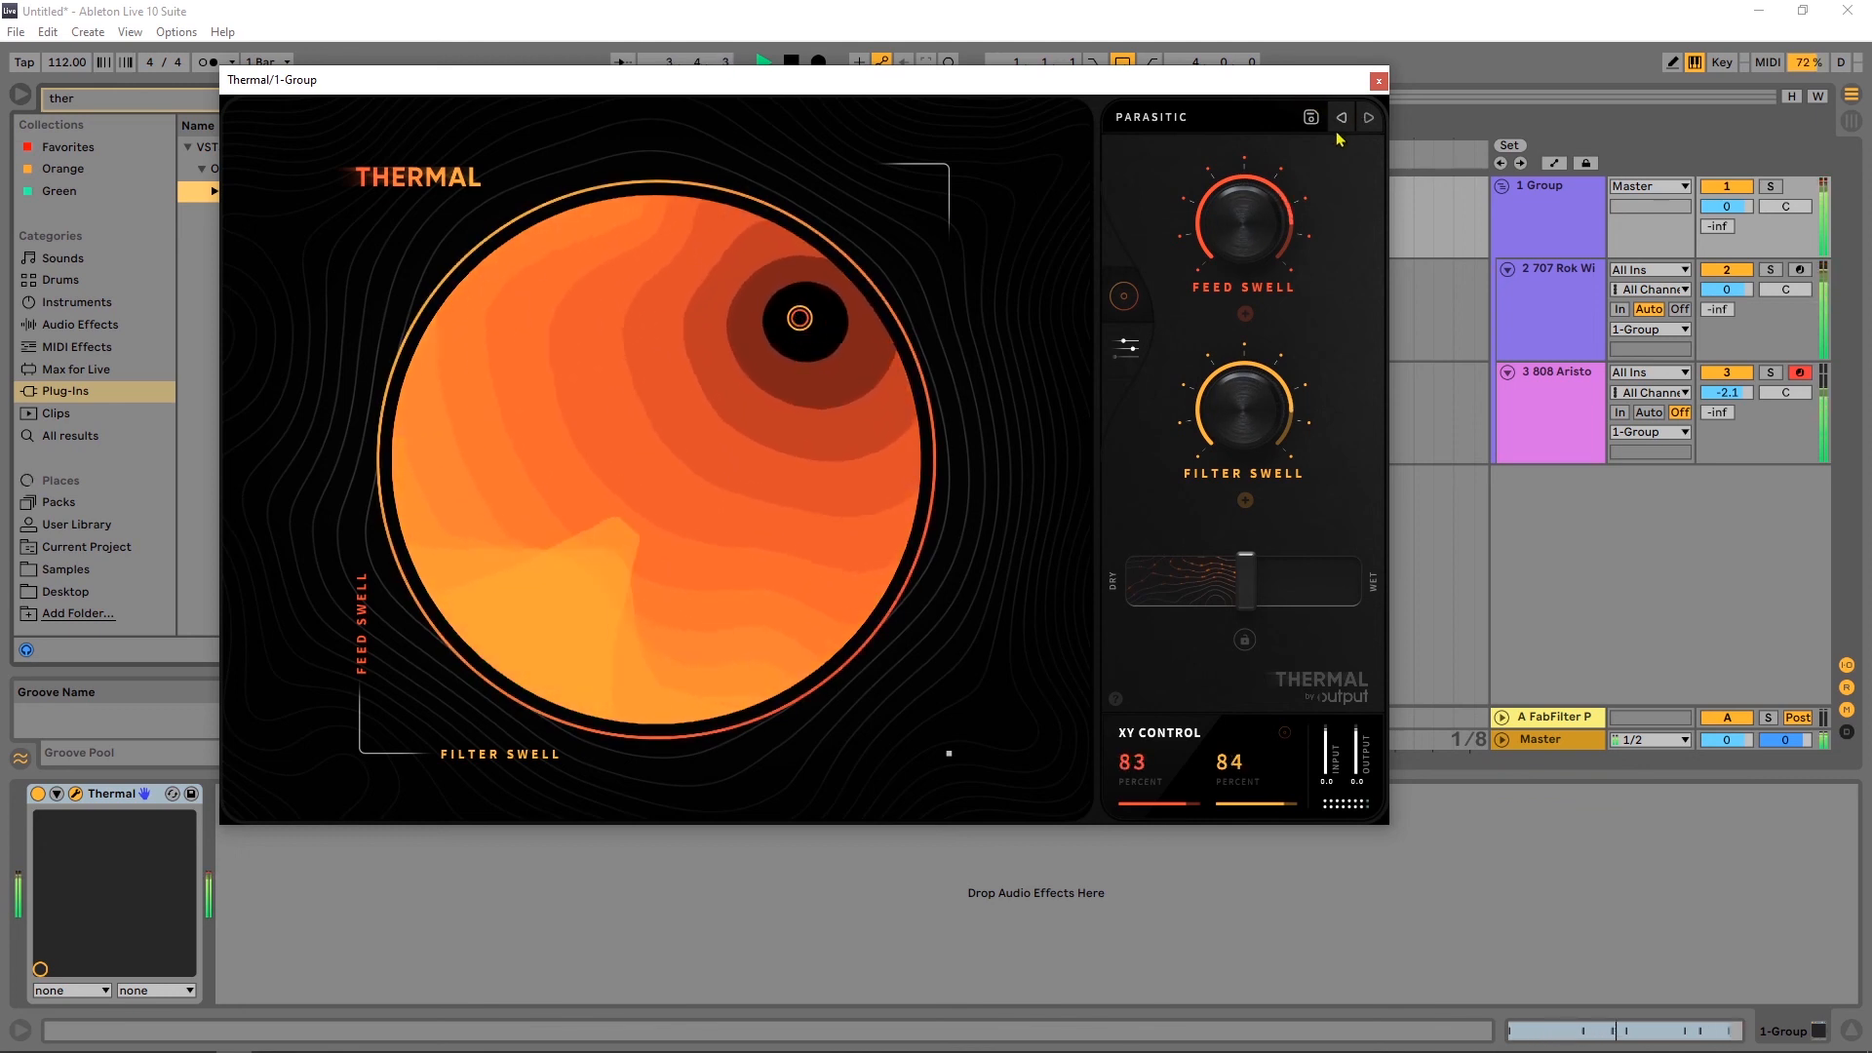
# Load Microburst, sweep its XY control to about 55 percent Tech Rhythm and 49 percent Tech Enhance, and stop playback.
pyautogui.click(1368, 117)
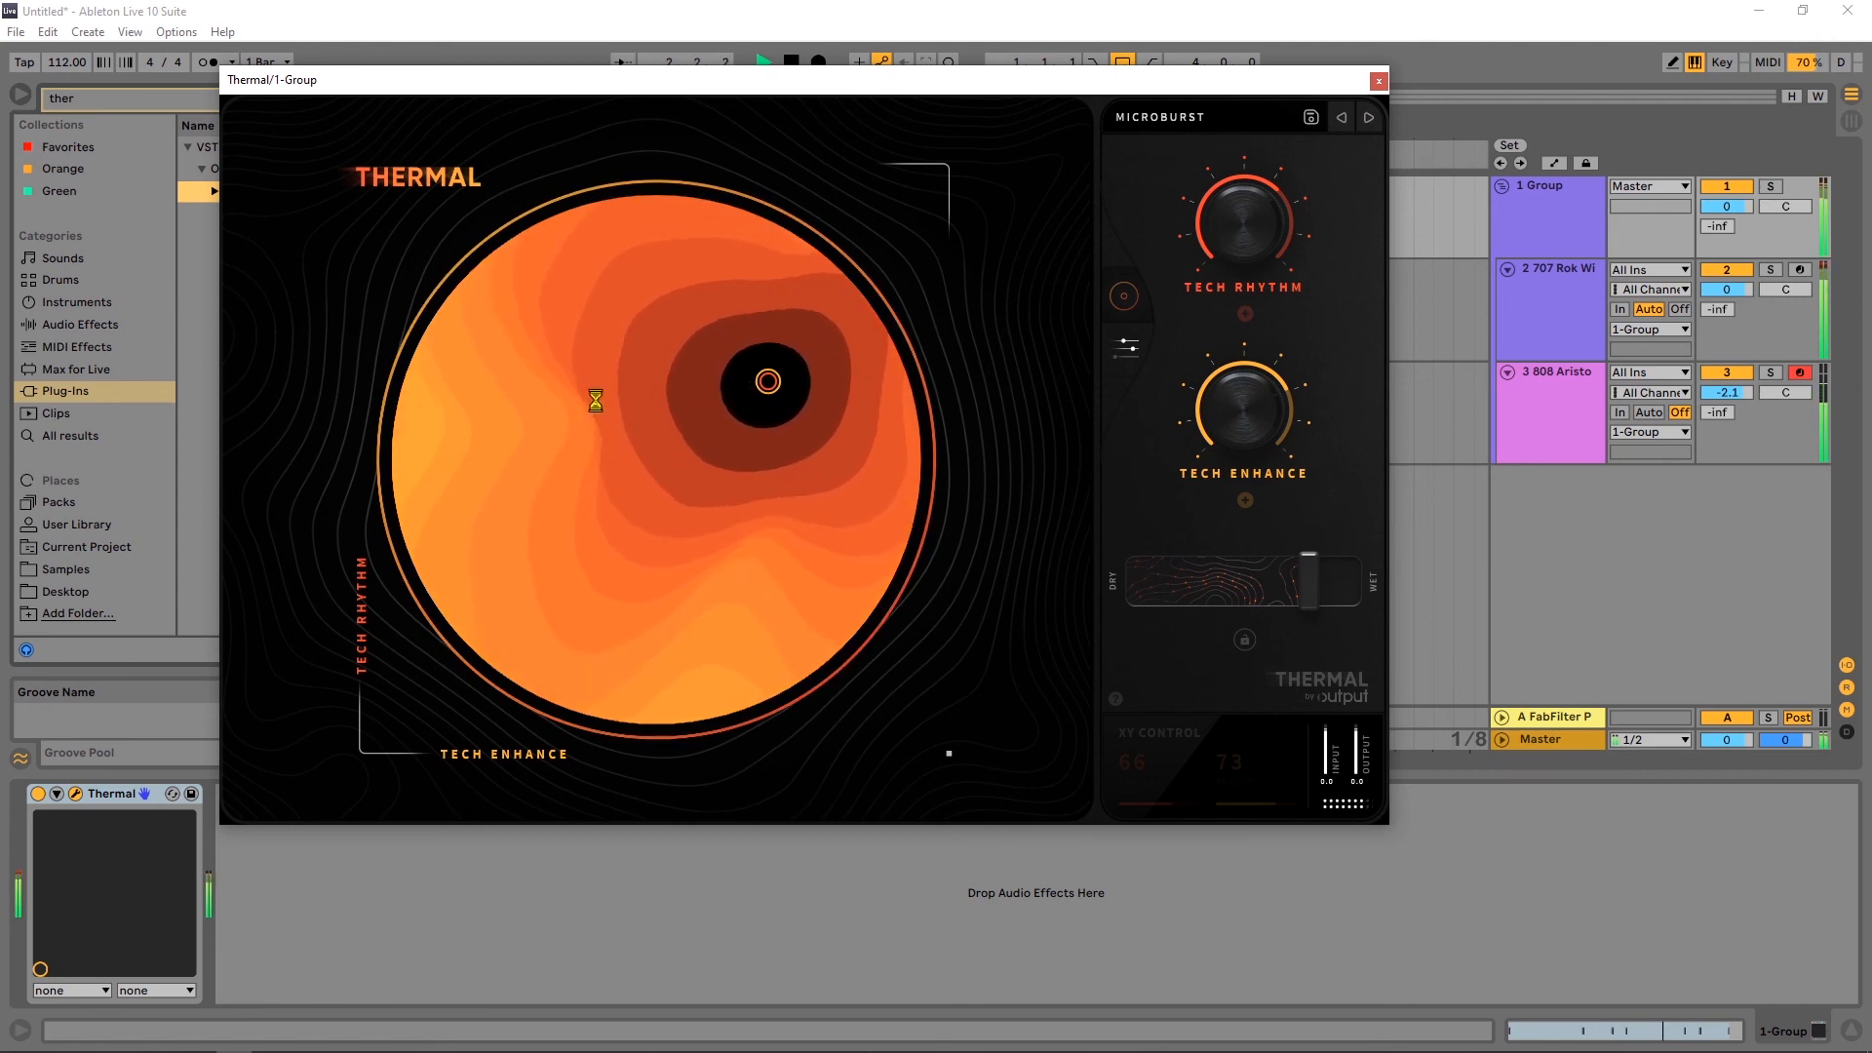
pyautogui.moveTo(773, 386); pyautogui.dragTo(682, 381)
pyautogui.moveTo(490, 406); pyautogui.dragTo(650, 435)
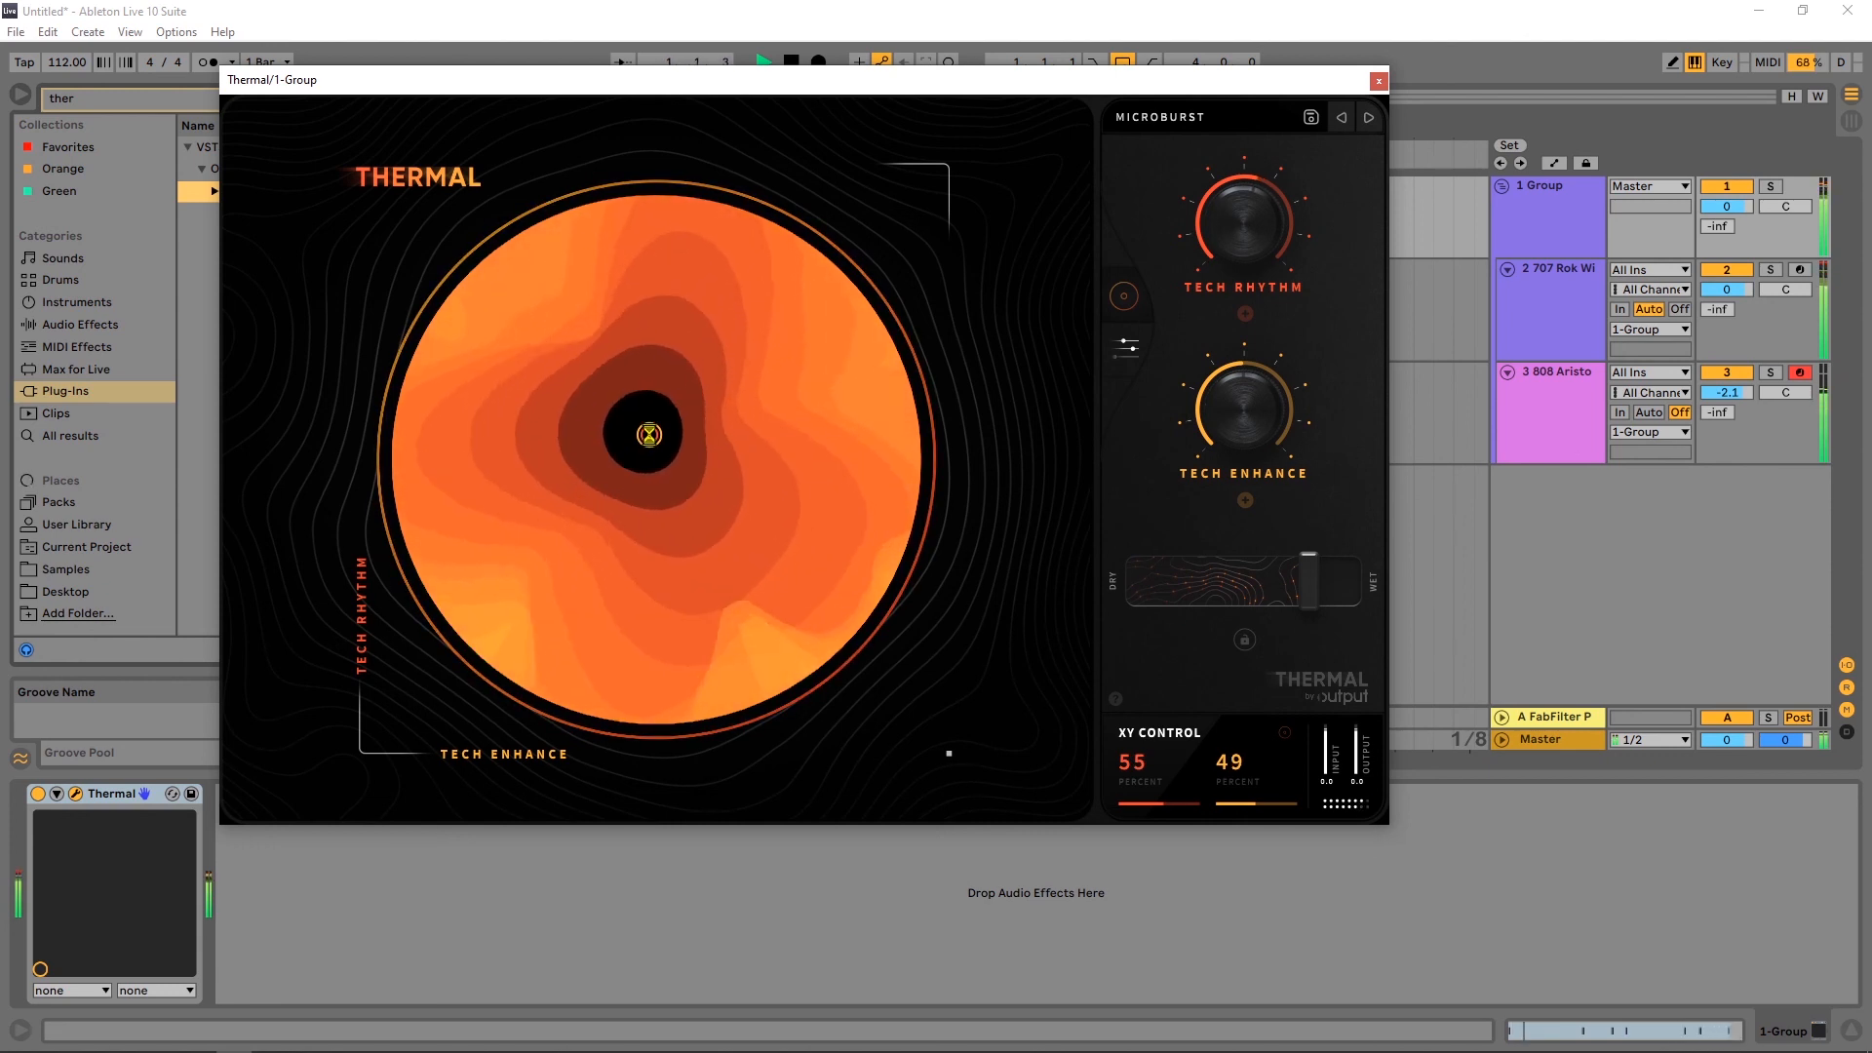
pyautogui.press('space')
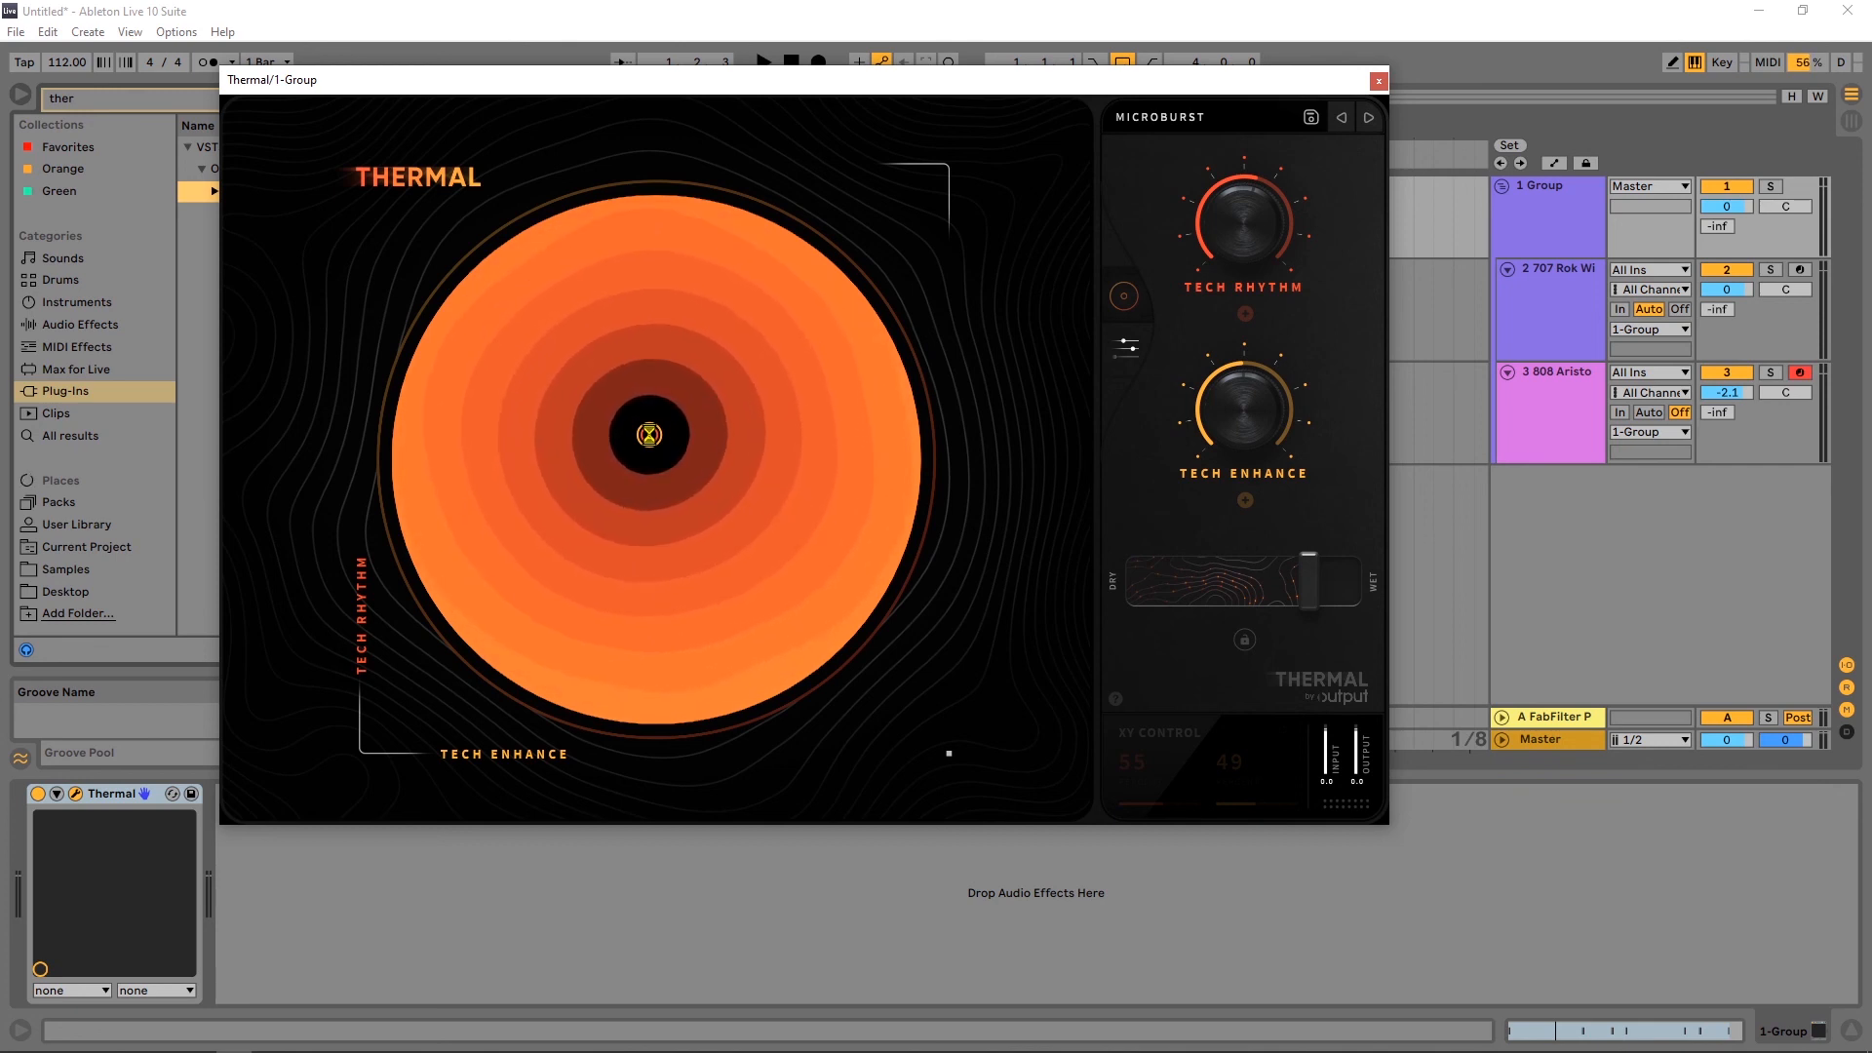
# Show Microburst's detailed stage and modulation controls and resume playback.
pyautogui.click(1127, 346)
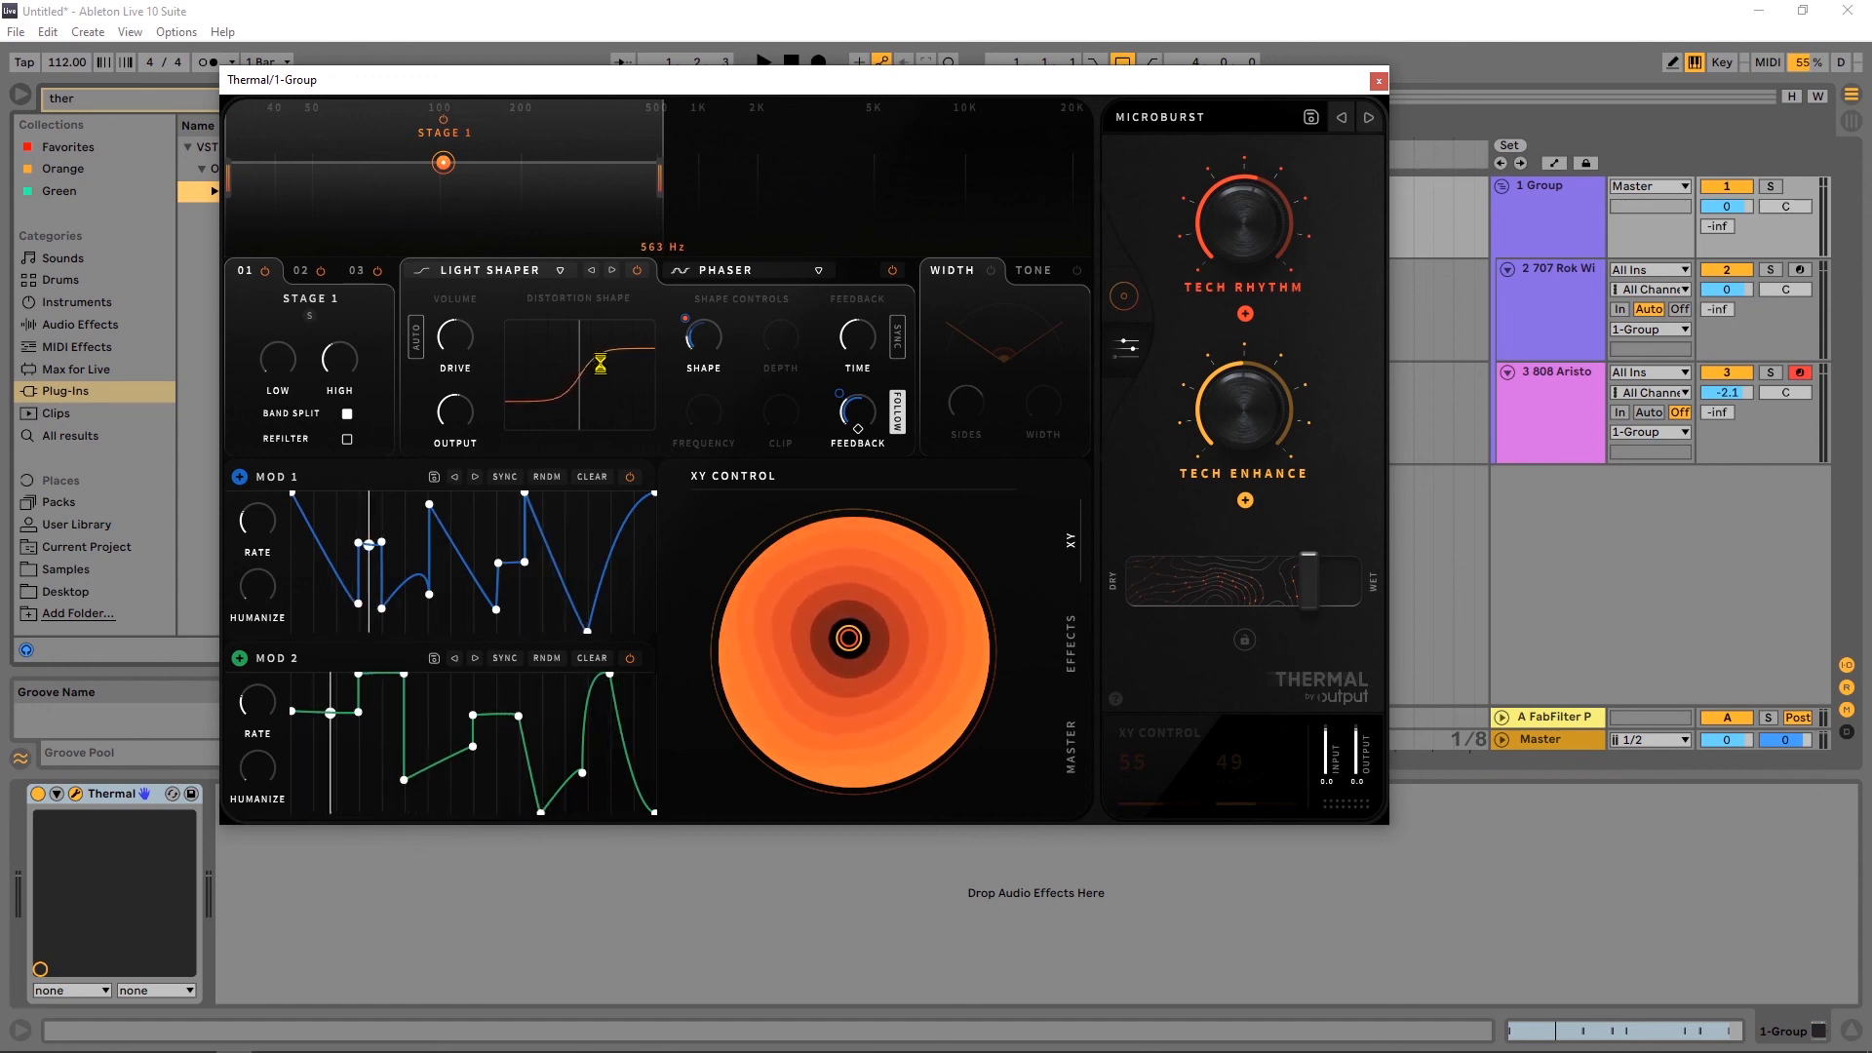
pyautogui.press('space')
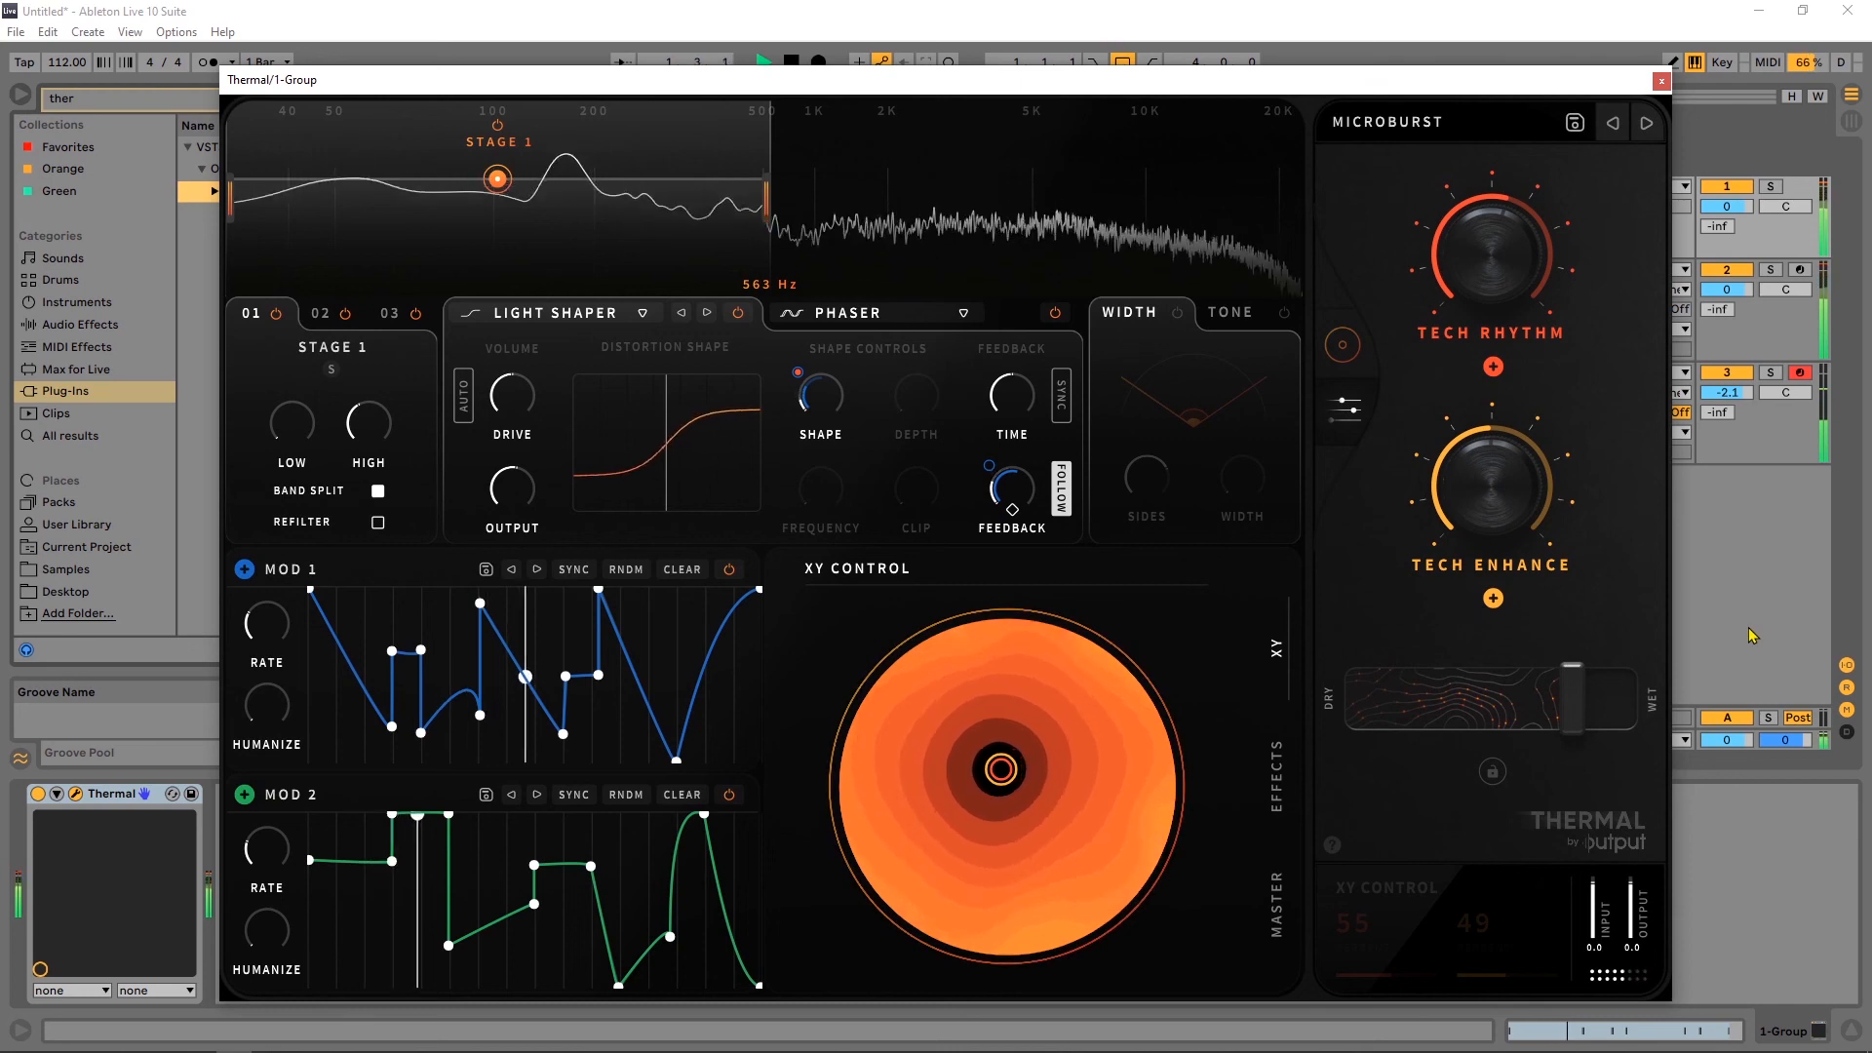